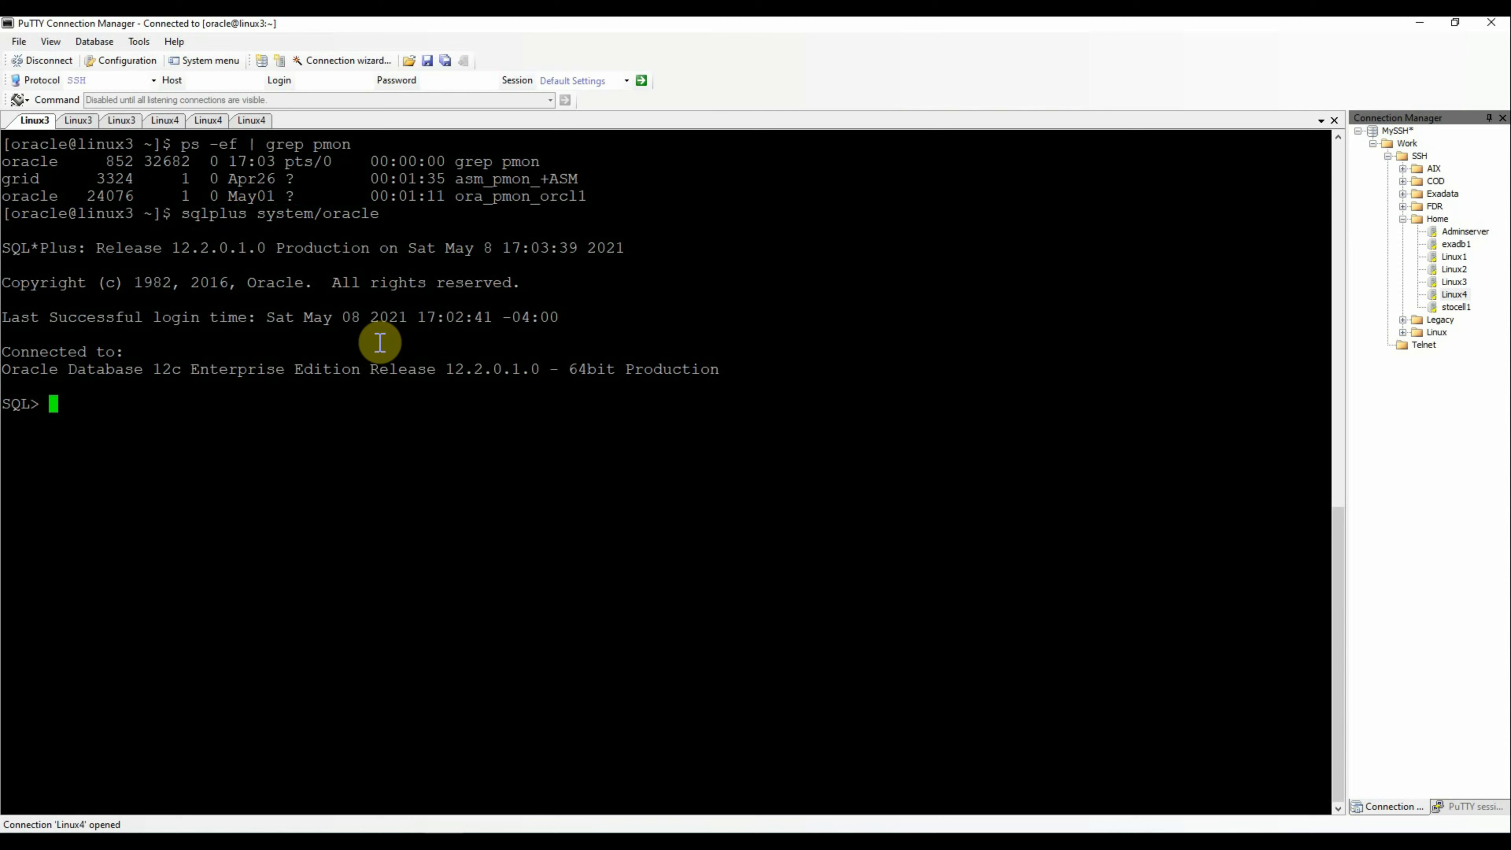
Exit SQL*Plus and reconnect with 'sqlplus sys as sysdba' using the SYS password
{"action": "type", "text": "exit"}
{"action": "key", "text": "Return"}
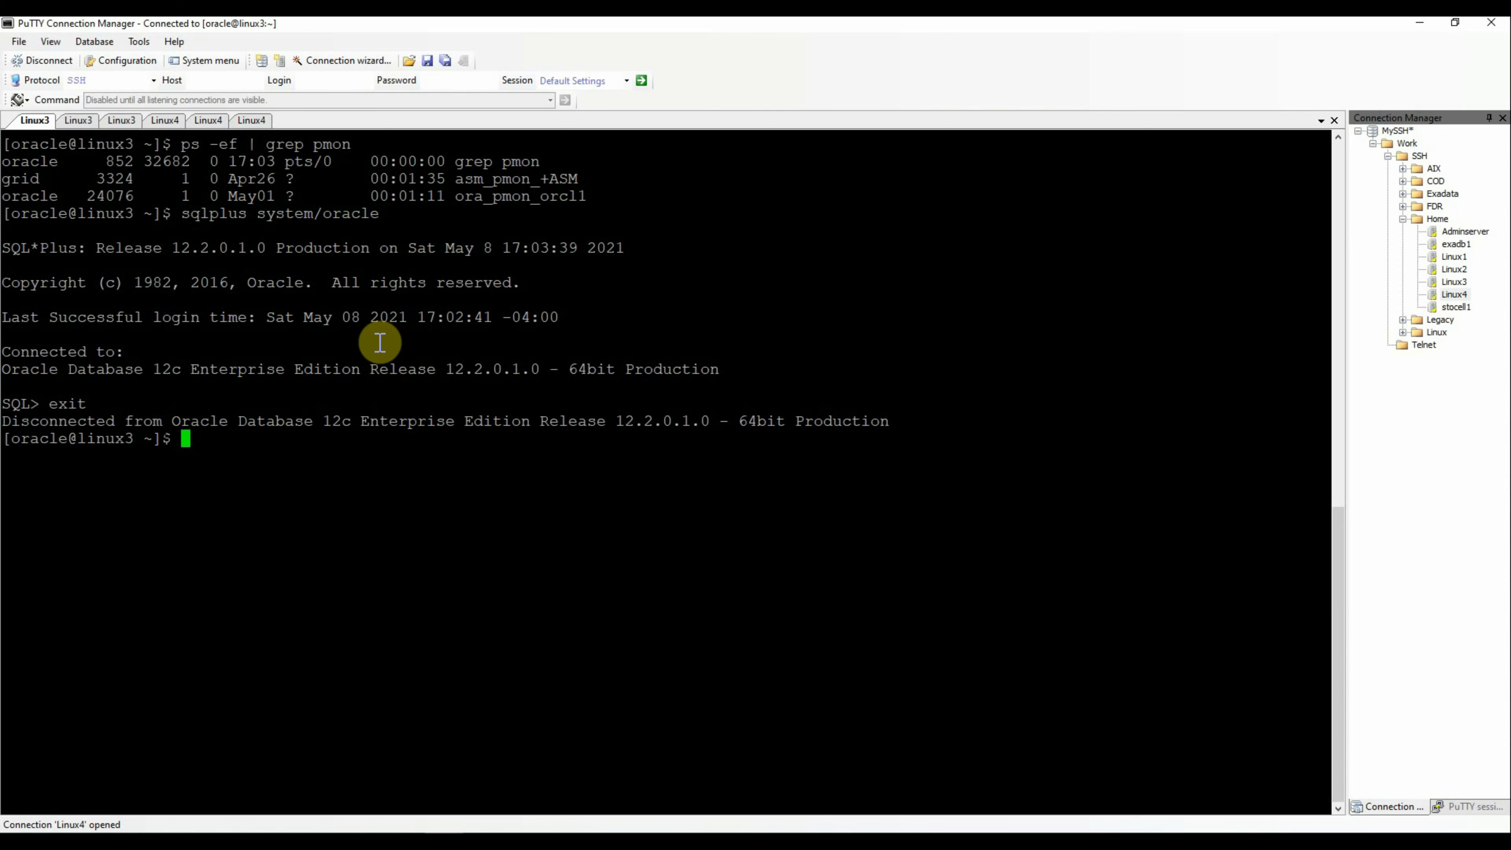
{"action": "key", "text": "Up"}
{"action": "key", "text": "Left"}
{"action": "key", "text": "Left"}
{"action": "key", "text": "Left"}
{"action": "key", "text": "Left"}
{"action": "key", "text": "Left"}
{"action": "key", "text": "Left"}
{"action": "key", "text": "Left"}
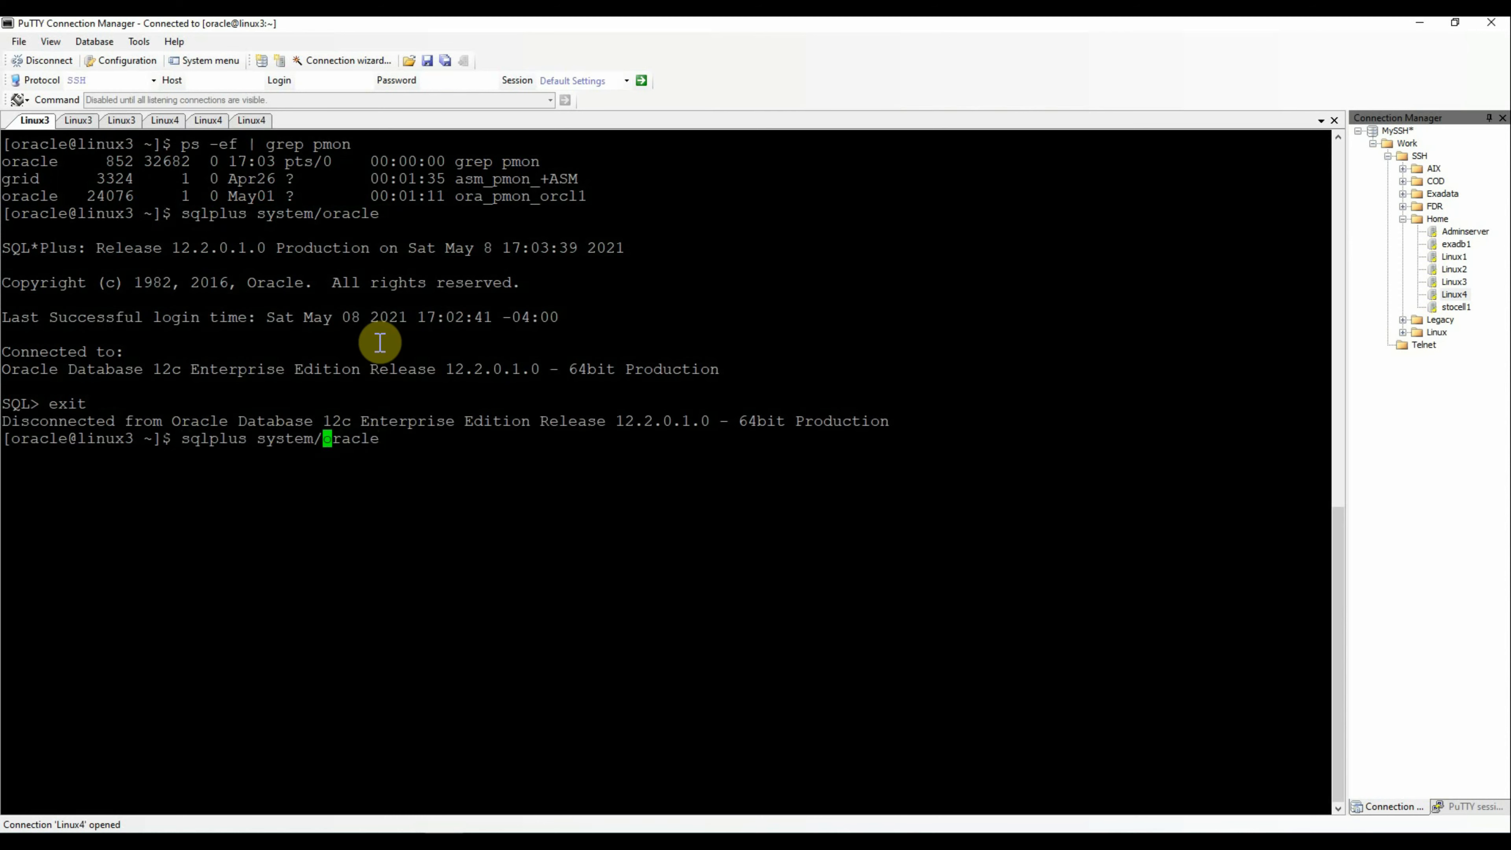
{"action": "key", "text": "BackSpace"}
{"action": "key", "text": "BackSpace"}
{"action": "key", "text": "BackSpace"}
{"action": "type", "text": "as sysdba"}
{"action": "key", "text": "Delete"}
{"action": "key", "text": "Delete"}
{"action": "key", "text": "Delete"}
{"action": "key", "text": "Delete"}
{"action": "key", "text": "Delete"}
{"action": "key", "text": "Delete"}
{"action": "key", "text": "Return"}
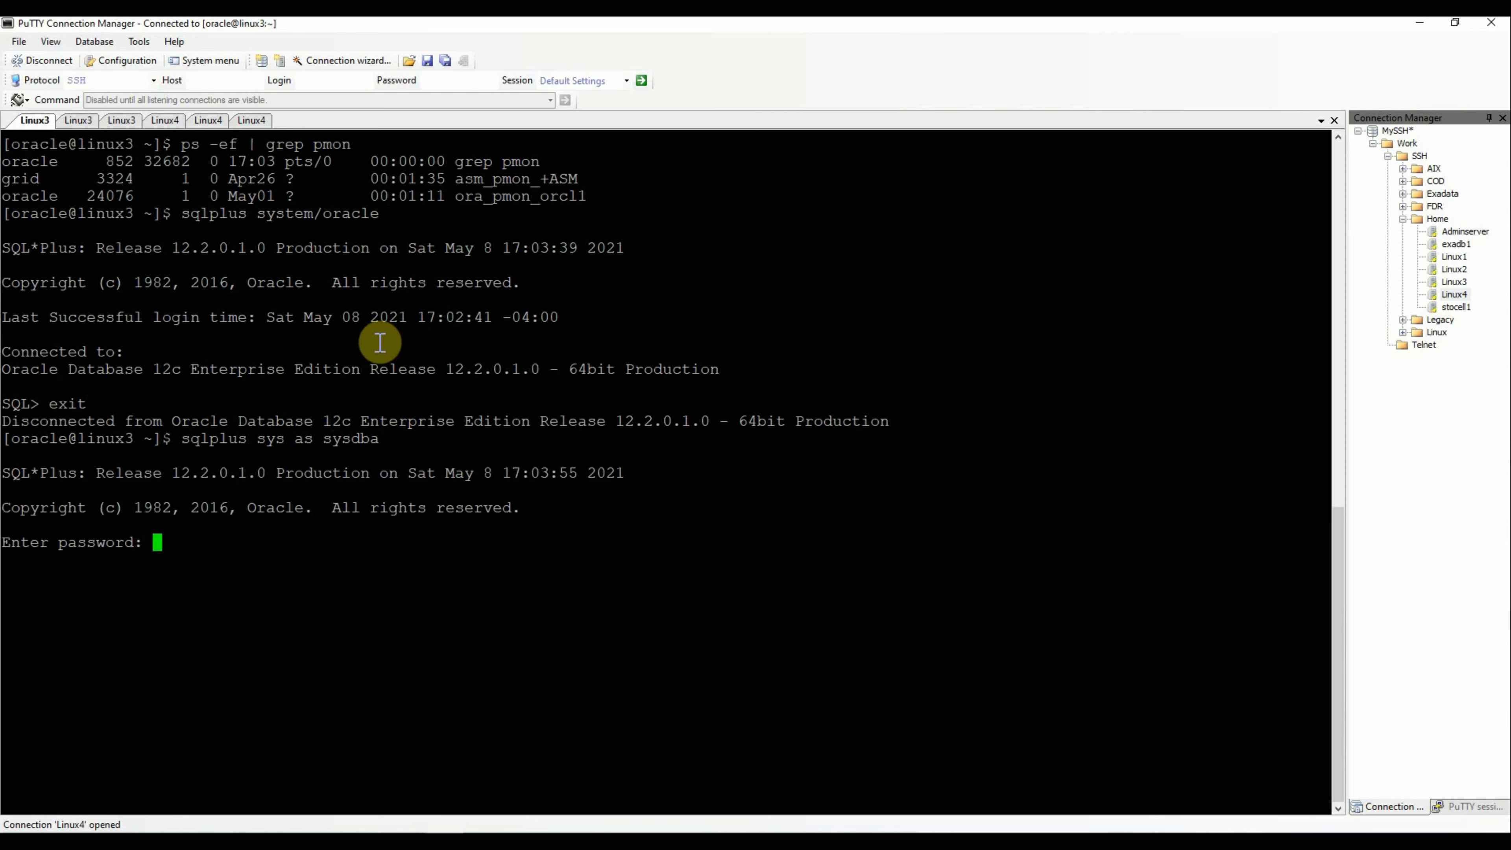
{"action": "key", "text": "Return"}
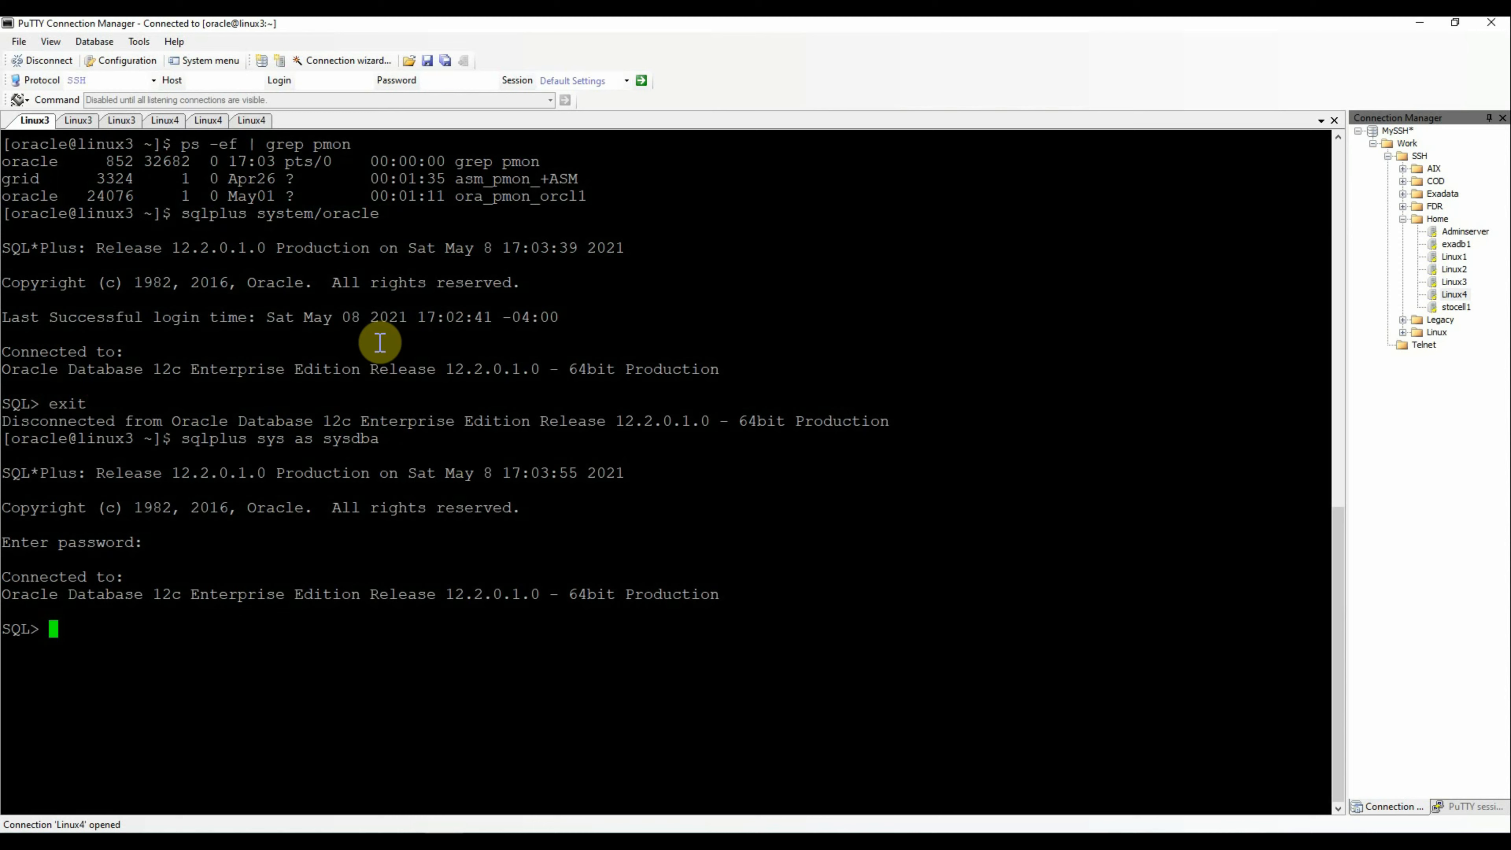
Confirm the session user is SYS with 'show user', then exit SQL*Plus
{"action": "type", "text": "show user"}
{"action": "key", "text": "Return"}
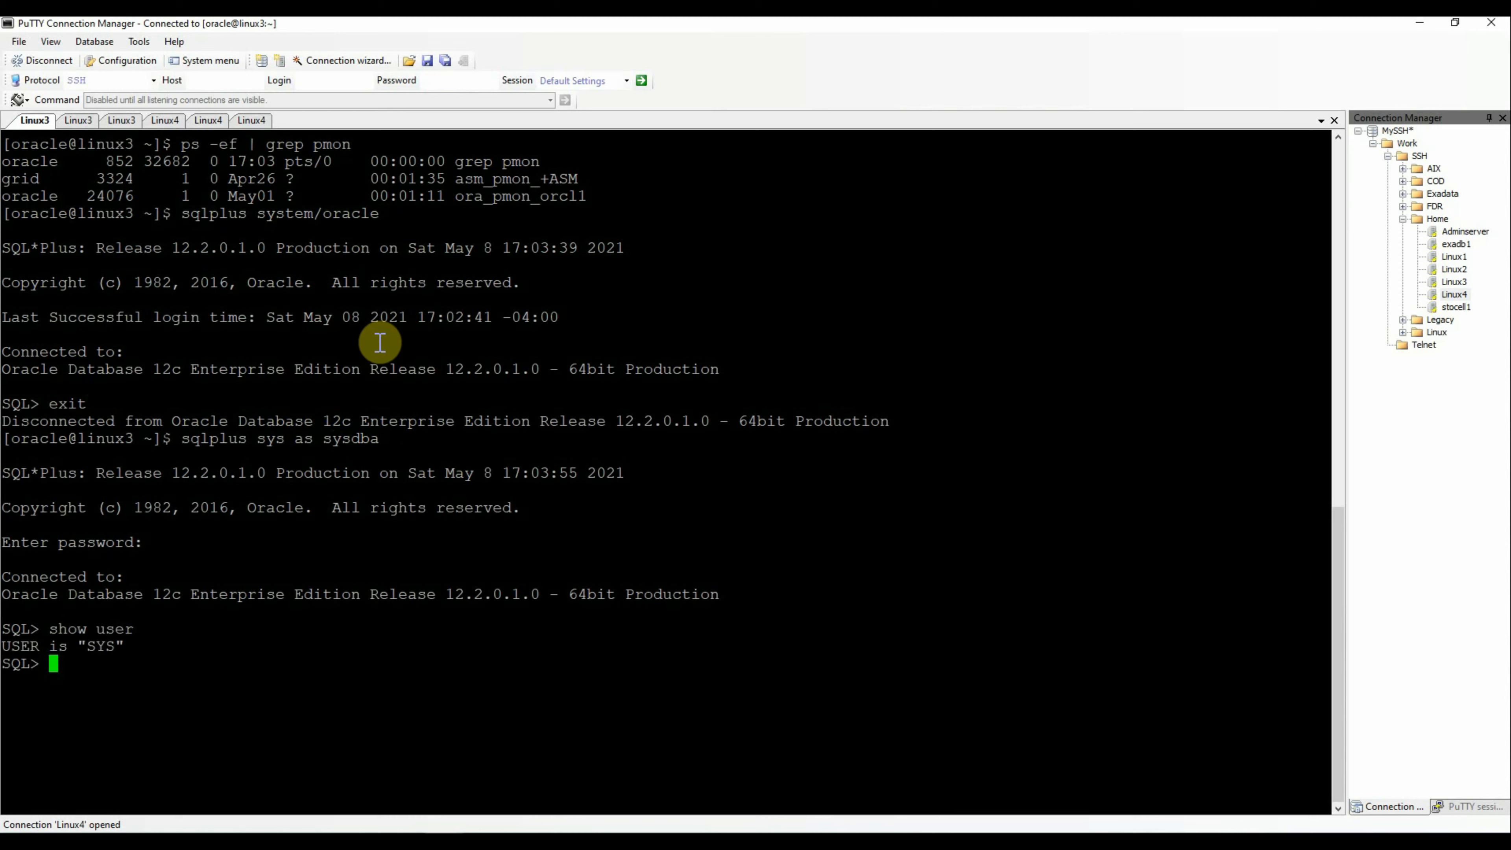
{"action": "type", "text": "exit"}
{"action": "key", "text": "Return"}
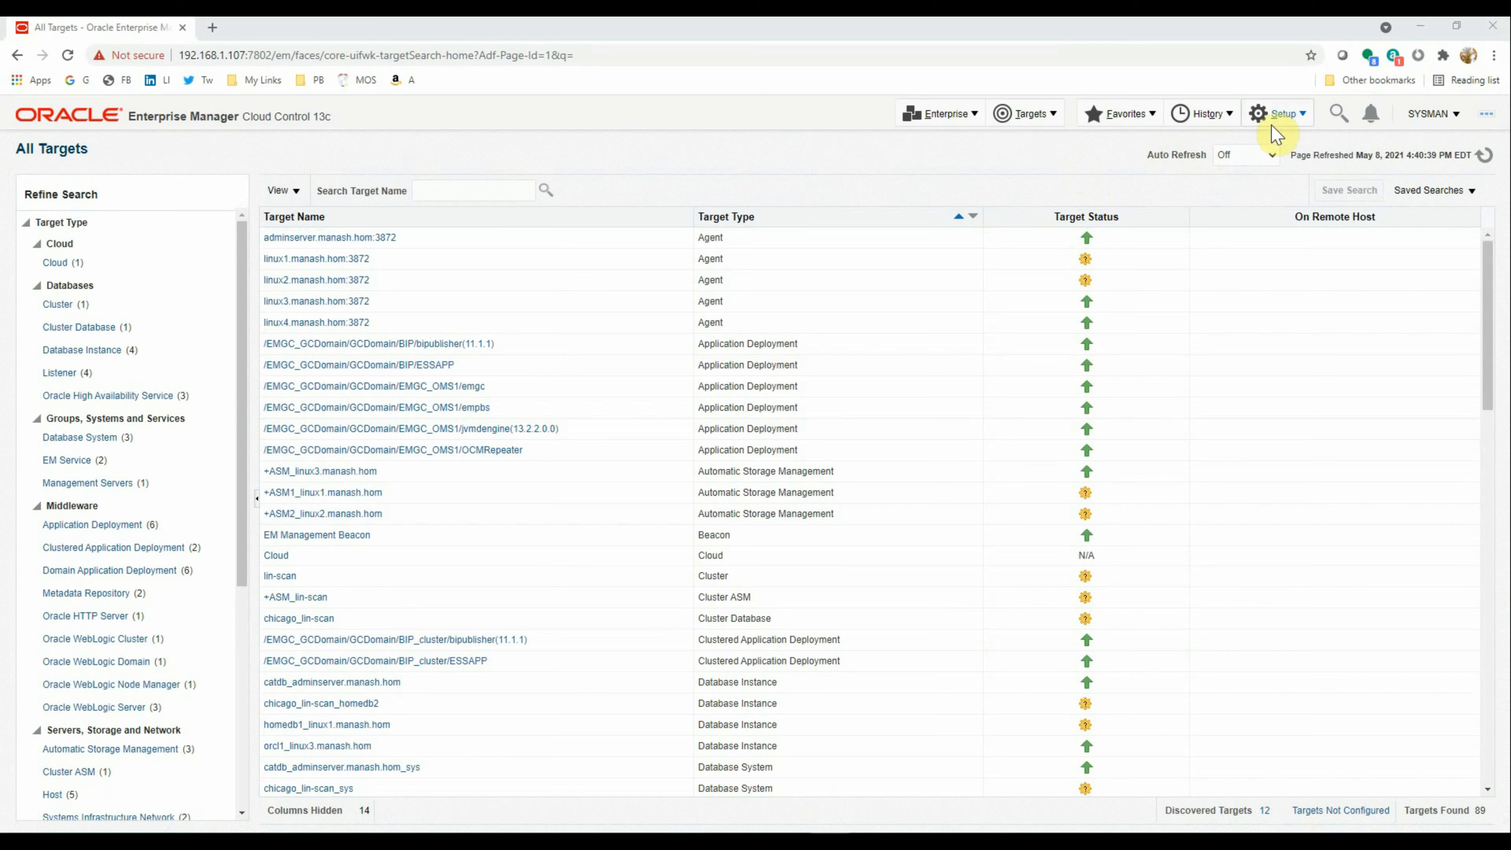
Go to Setup > Security > Named Credentials and start creating a new credential
{"action": "left_click", "coordinate": [1286, 126]}
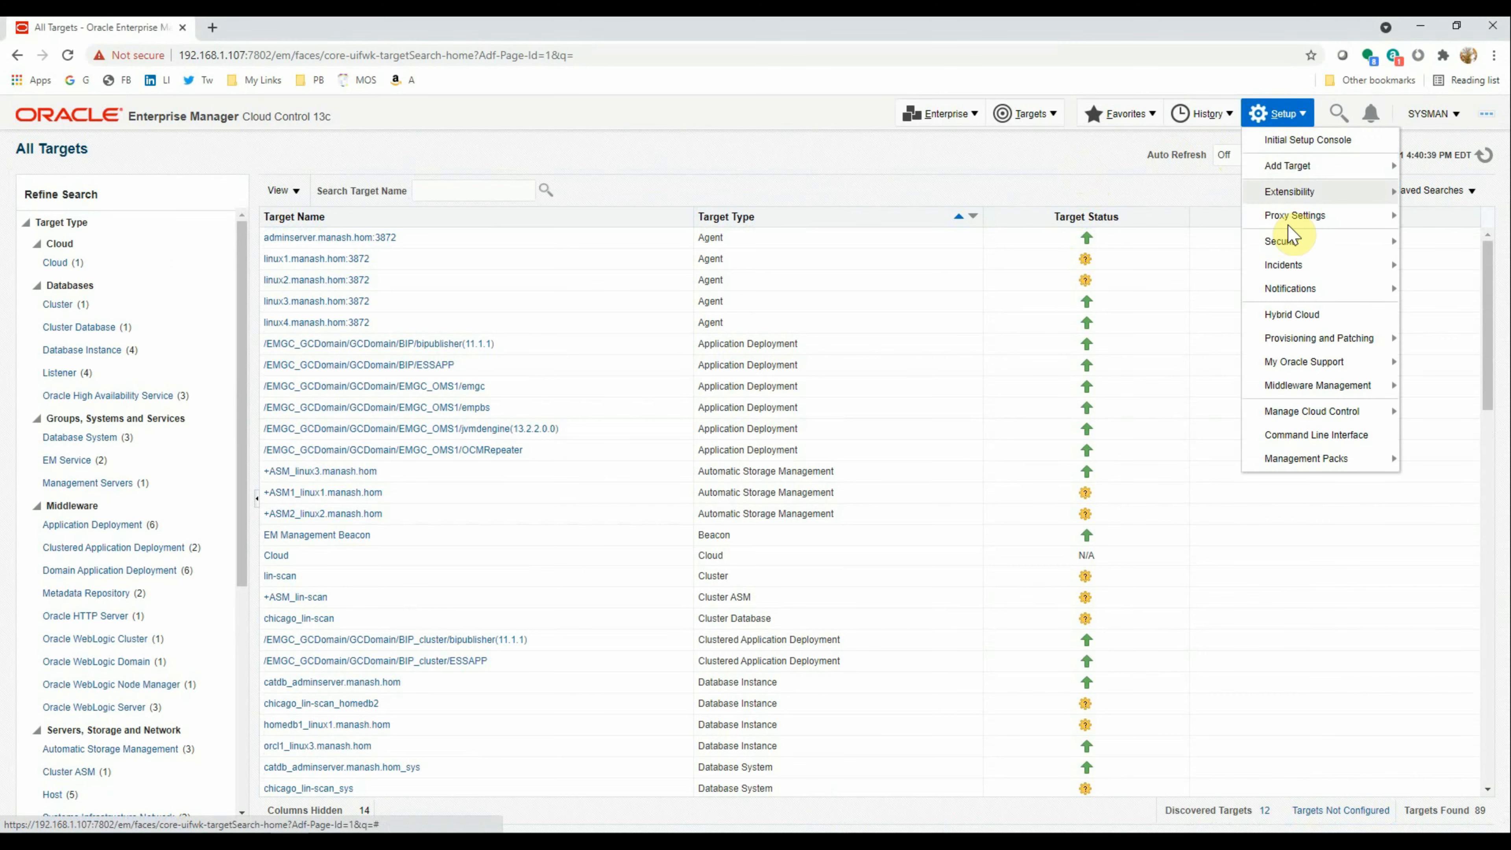
{"action": "mouse_move", "coordinate": [1288, 246]}
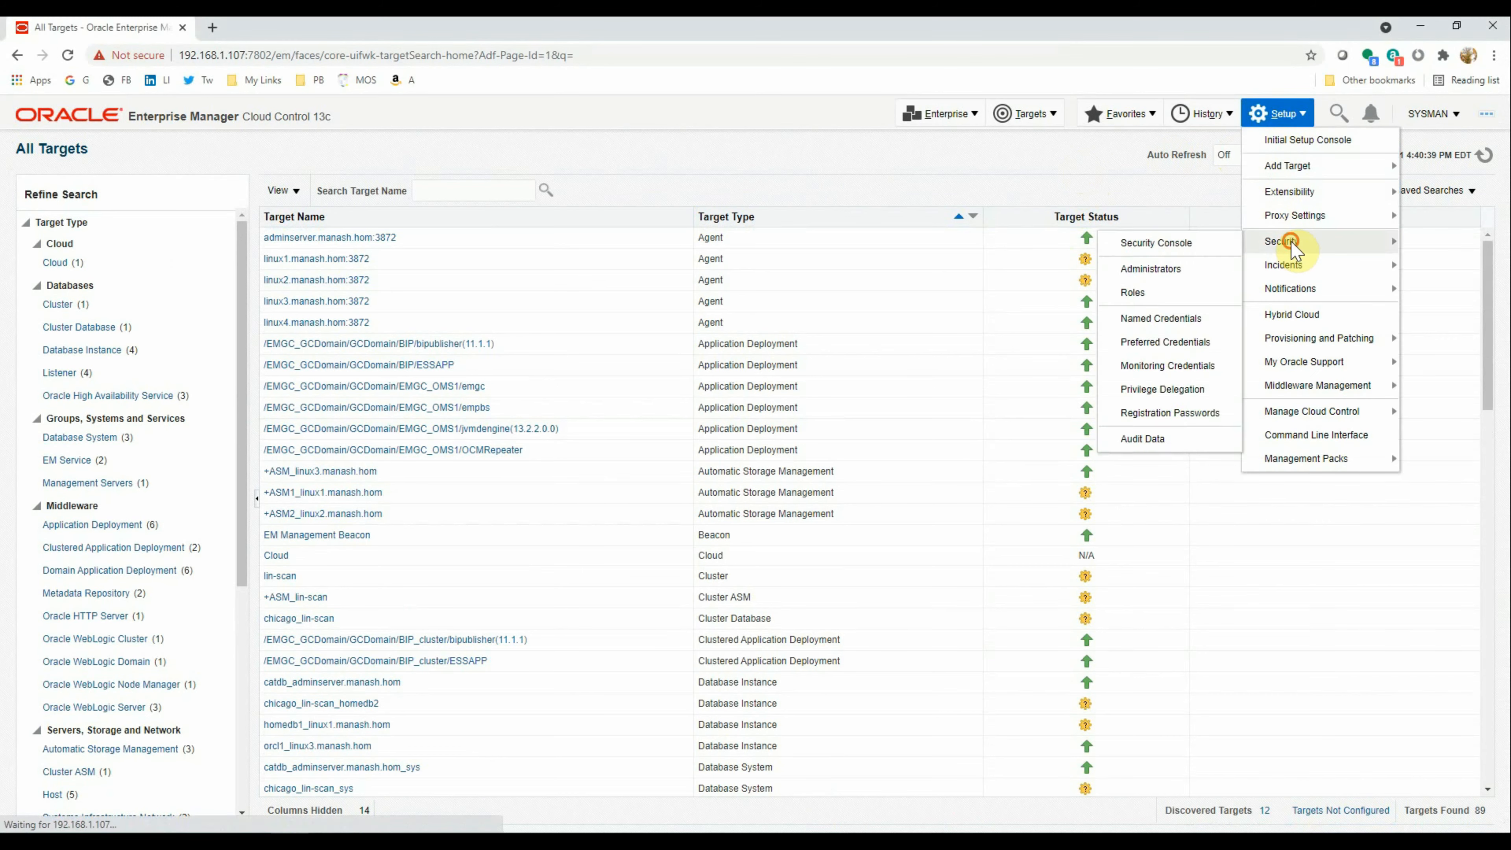
{"action": "left_click", "coordinate": [1184, 320]}
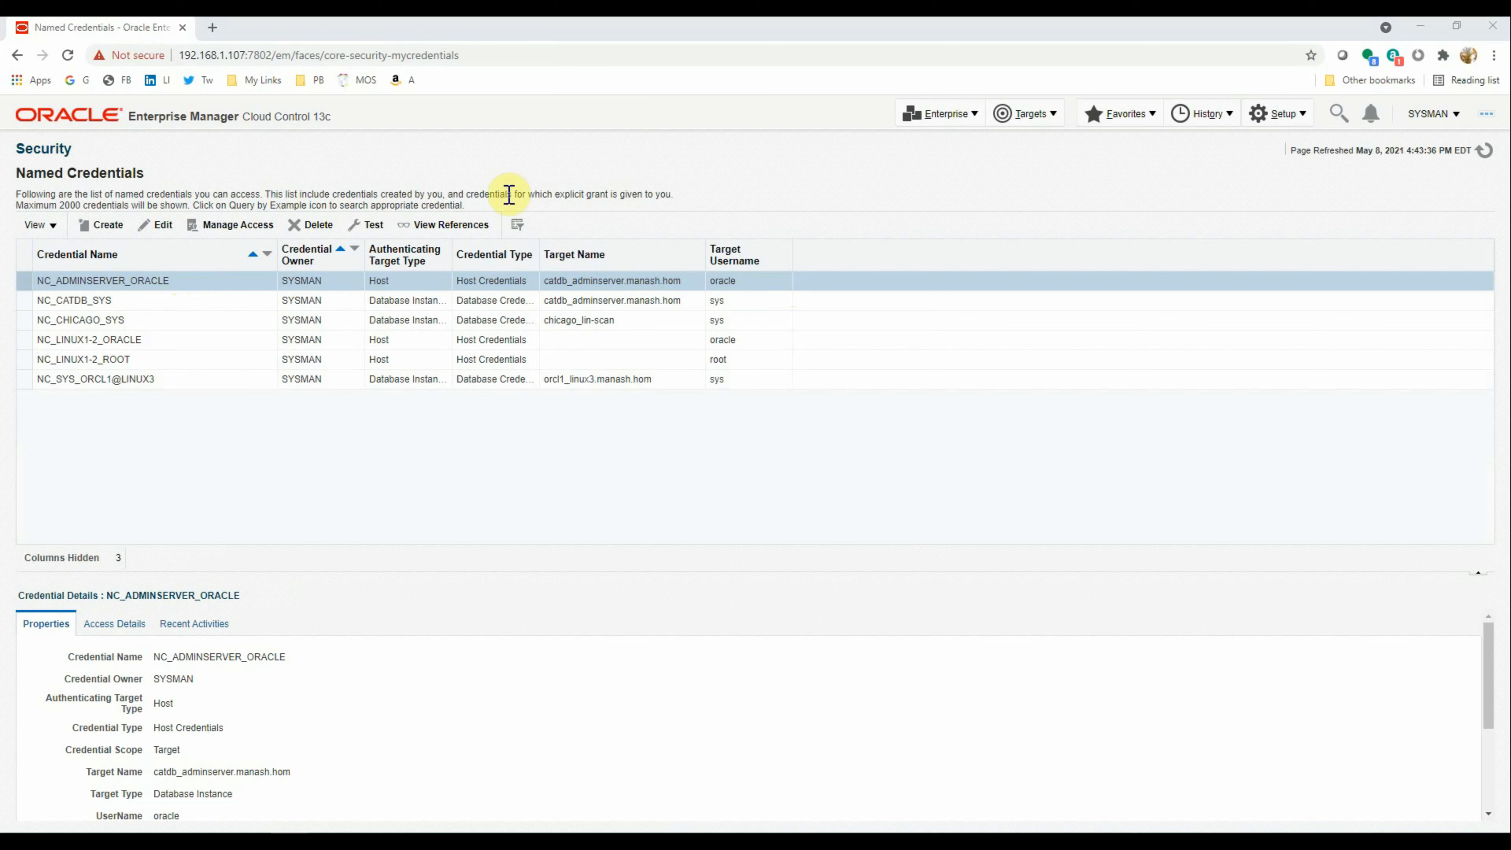
{"action": "left_click", "coordinate": [117, 228]}
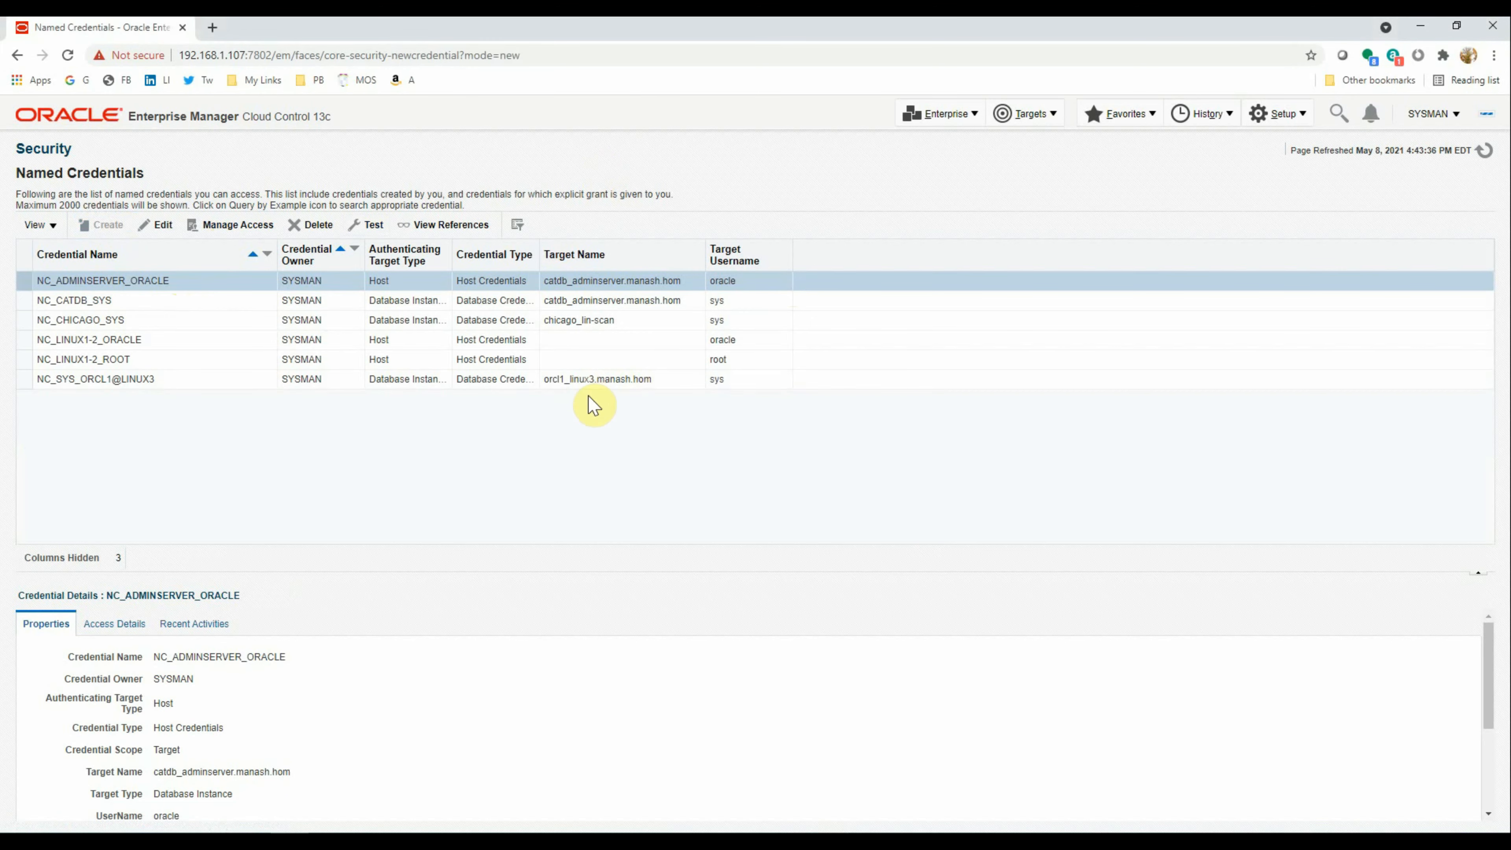
Name the new credential NC_DB_SYSTEM
{"action": "left_click", "coordinate": [205, 287]}
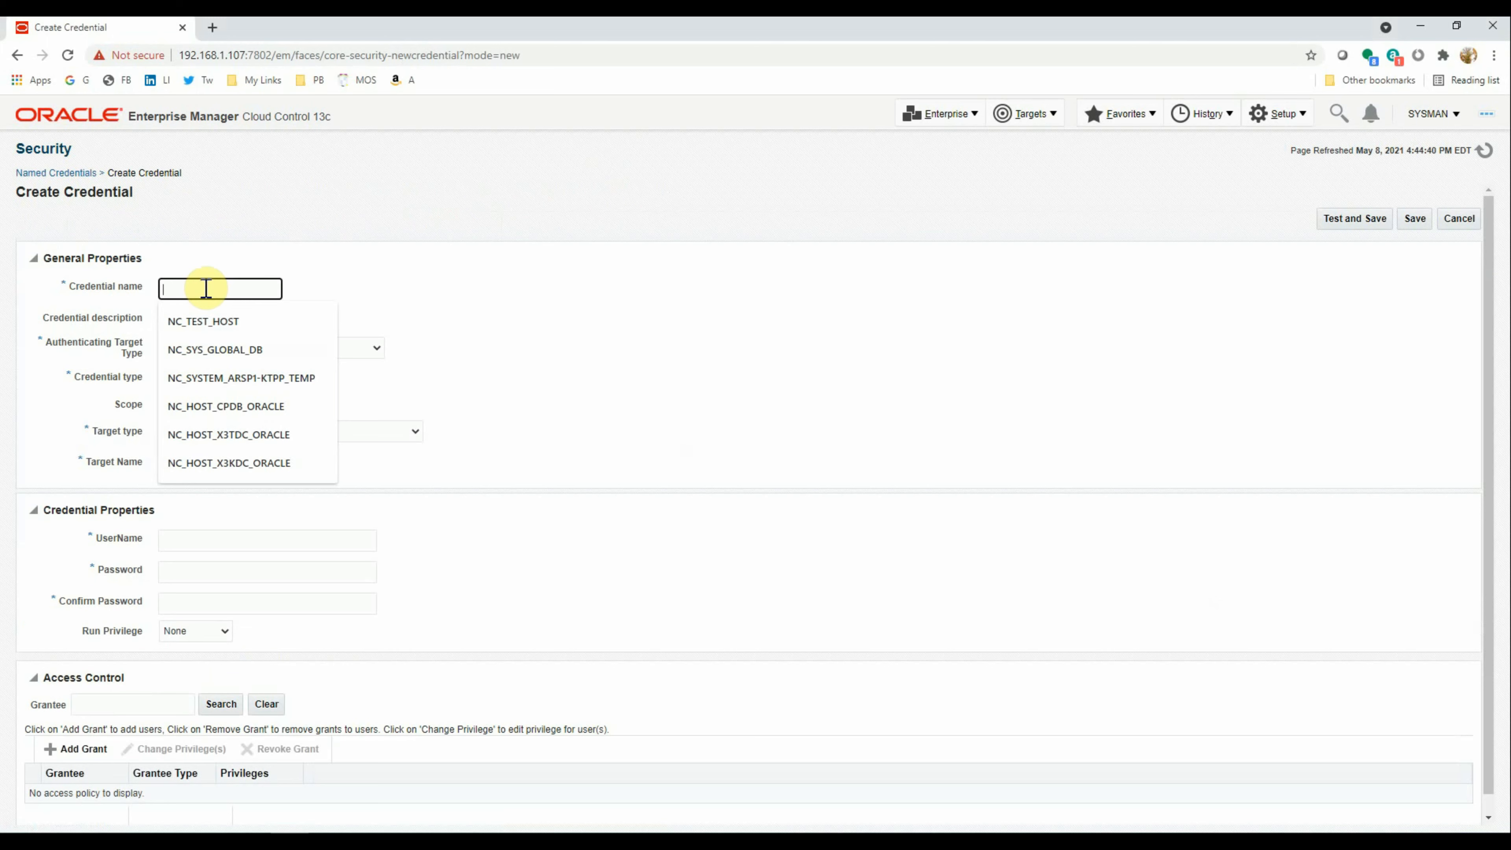
{"action": "type", "text": "N"}
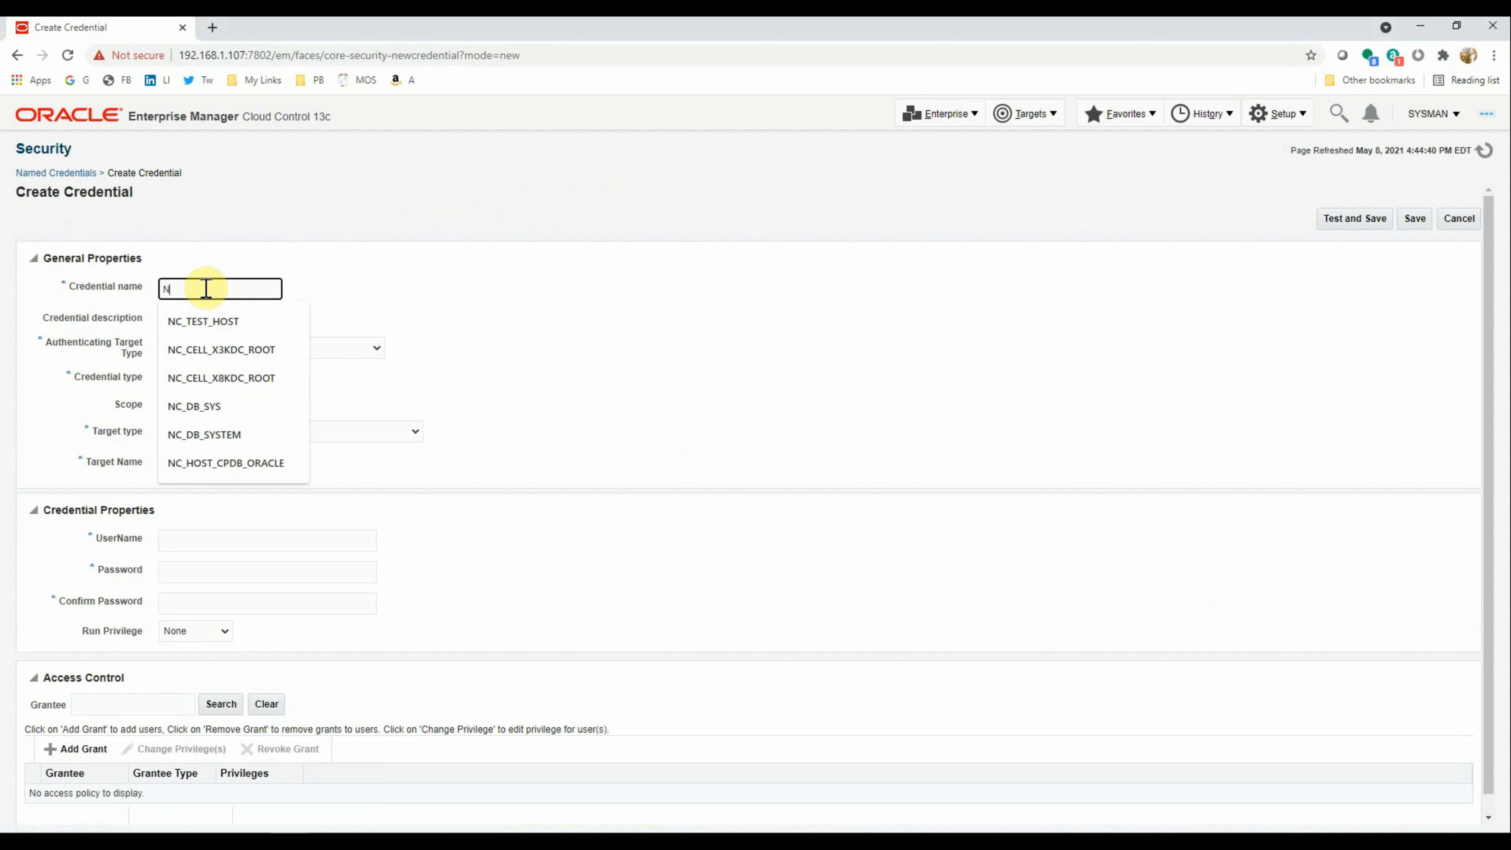
{"action": "type", "text": "C_SYS"}
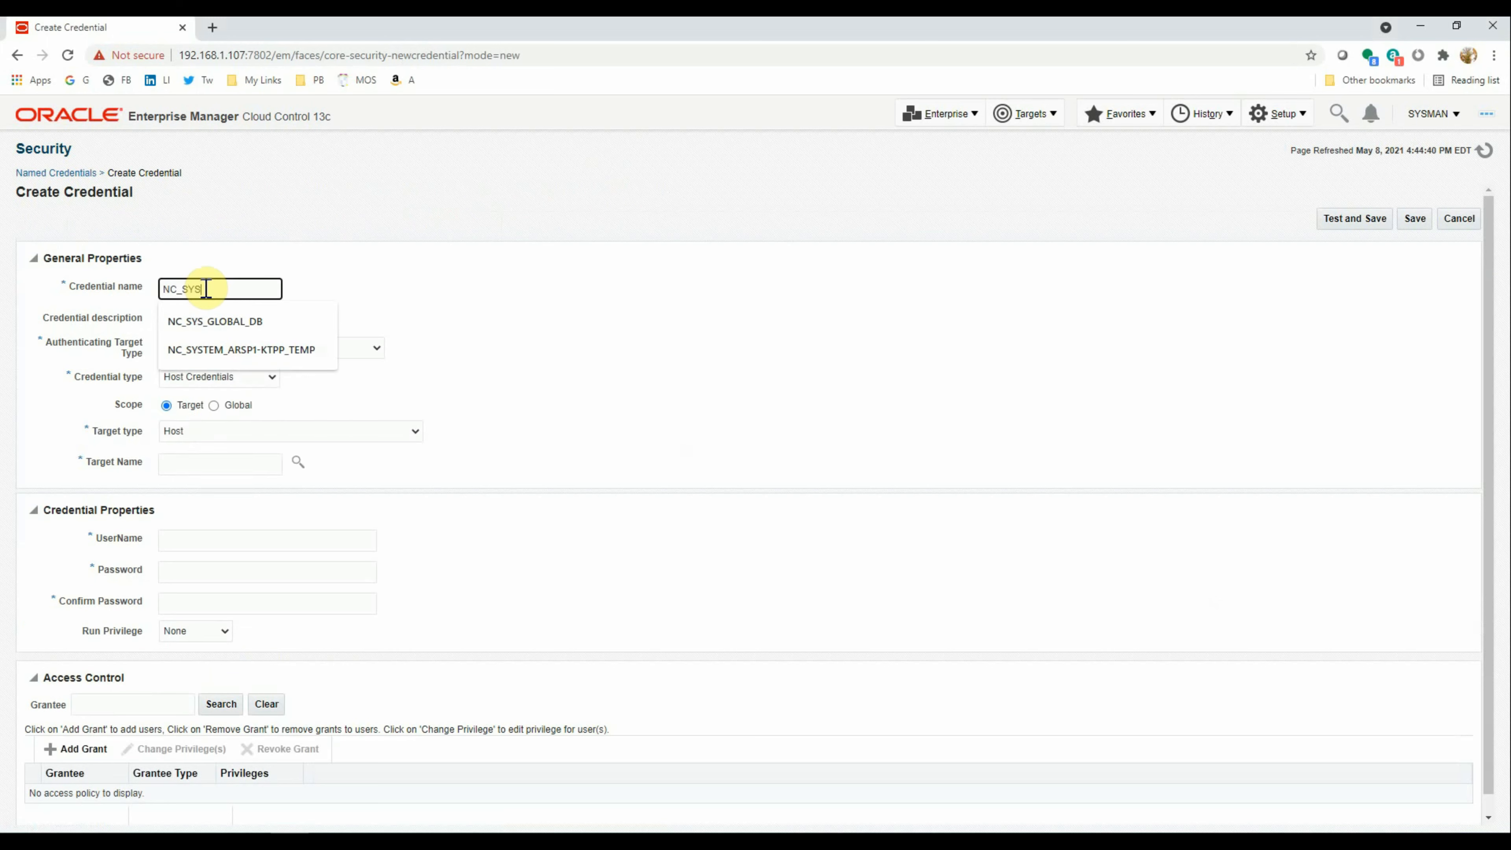
{"action": "key", "text": "BackSpace"}
{"action": "key", "text": "BackSpace"}
{"action": "key", "text": "BackSpace"}
{"action": "type", "text": "DB"}
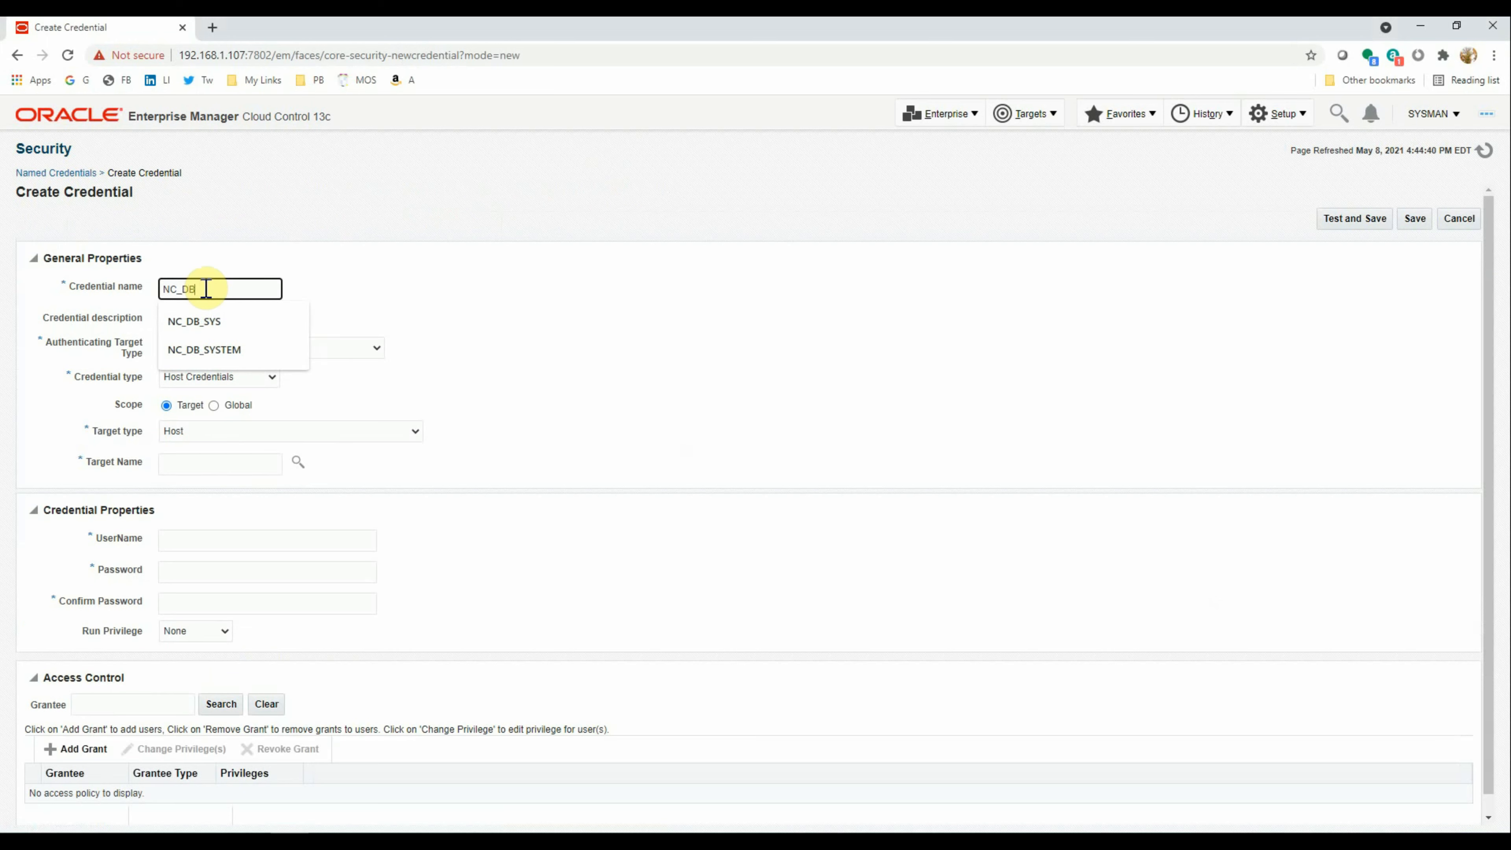
{"action": "type", "text": "_SYSTEM"}
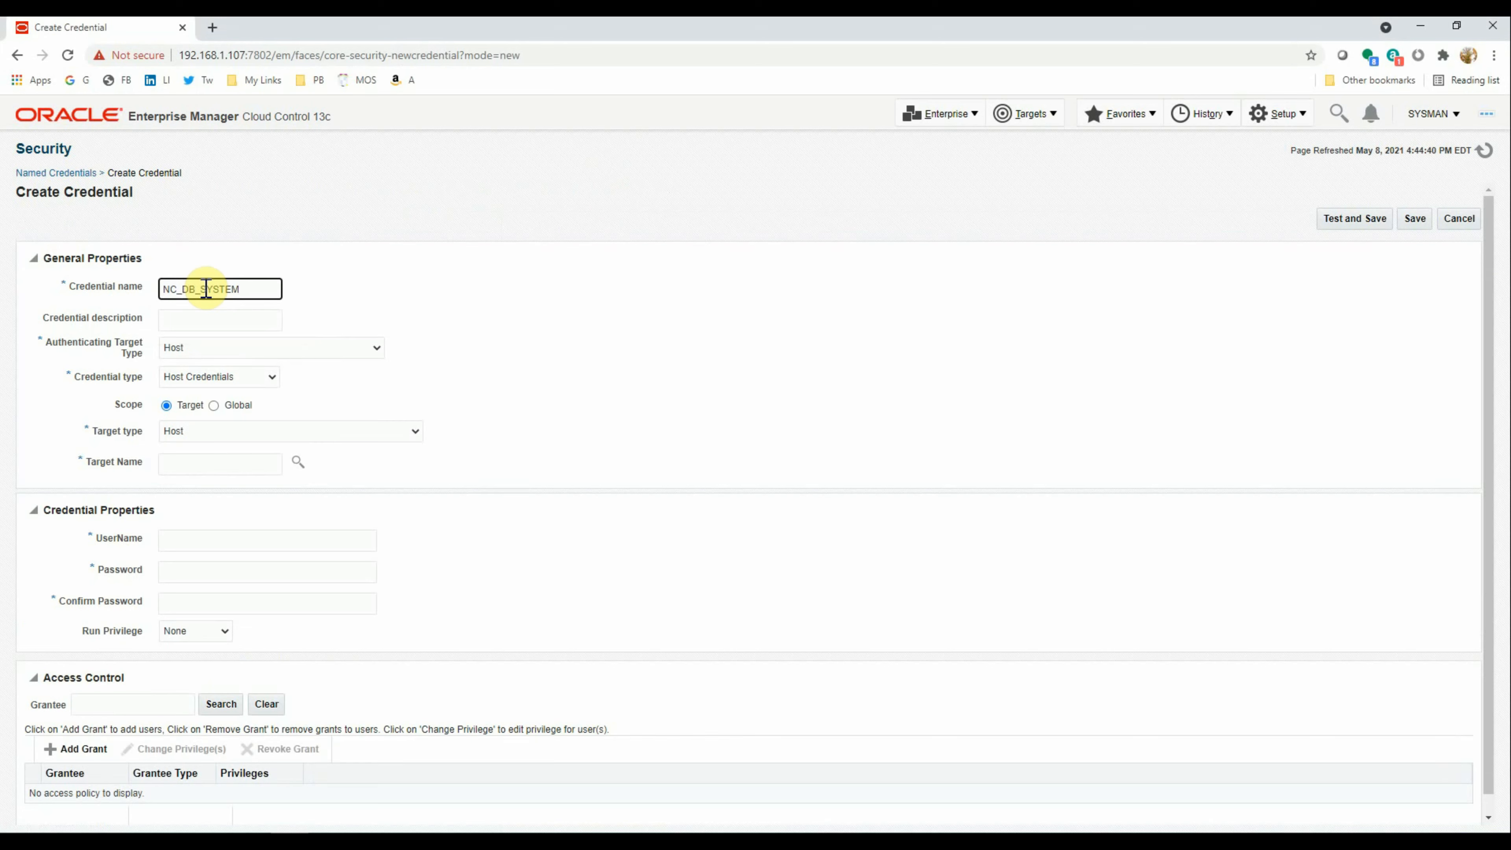
Edit a past description suggestion so it describes a credential for database
{"action": "left_click", "coordinate": [190, 320]}
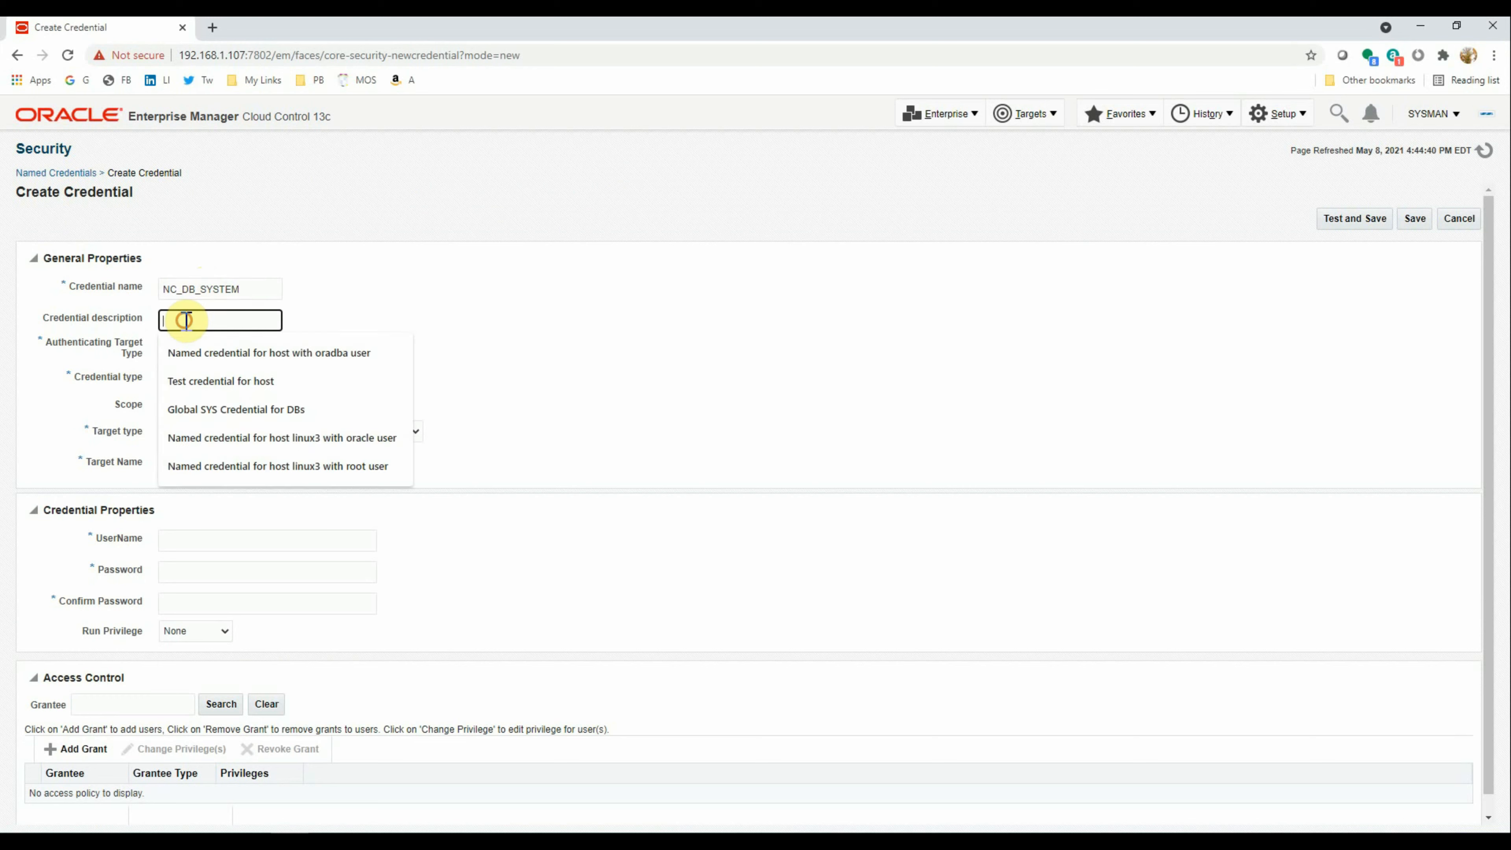
{"action": "left_click", "coordinate": [311, 284]}
{"action": "left_click", "coordinate": [206, 320]}
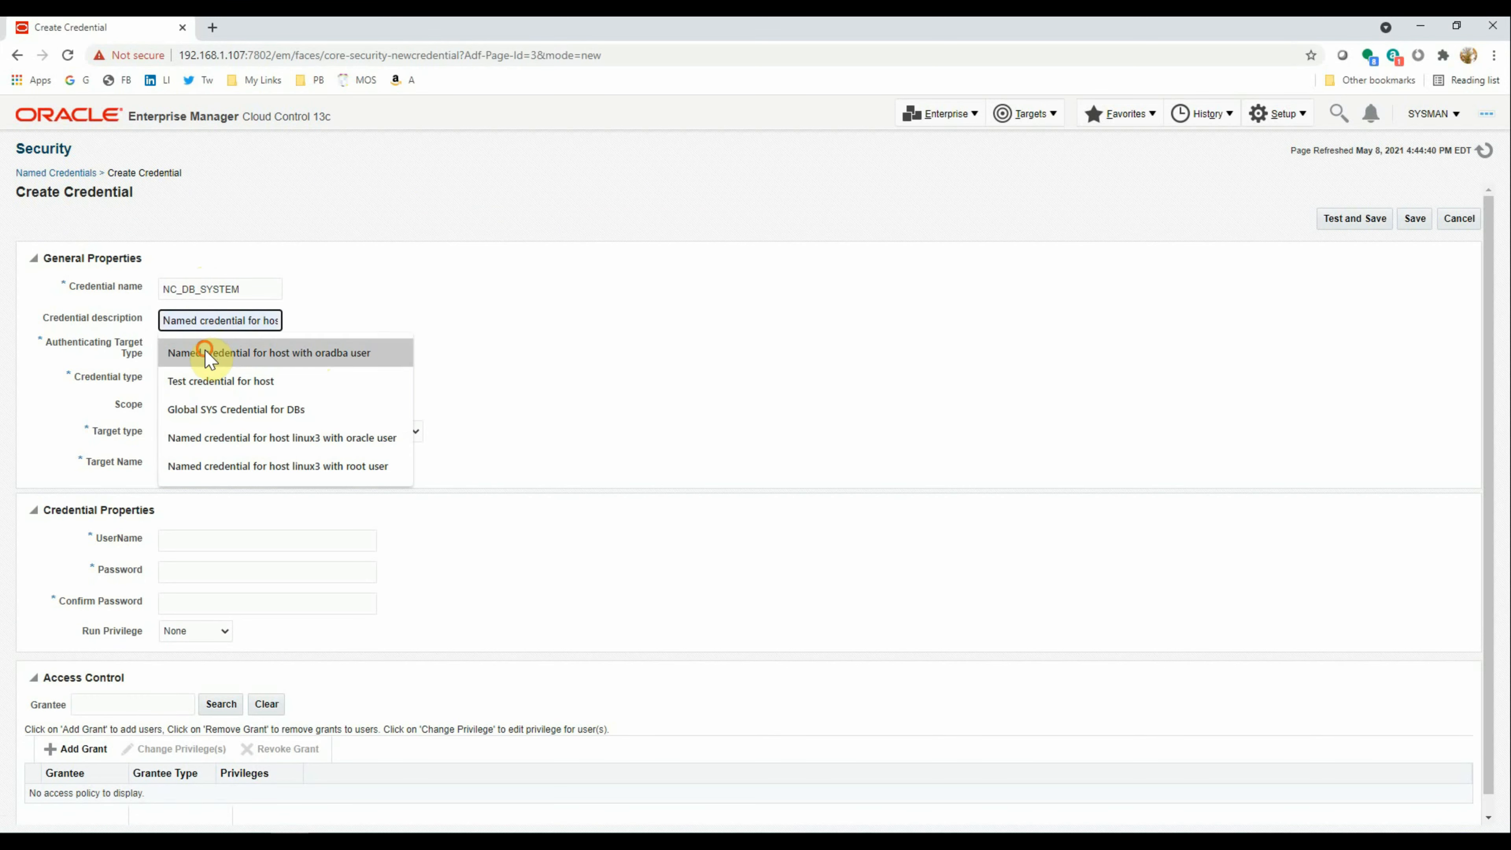
{"action": "left_click", "coordinate": [206, 352]}
{"action": "key", "text": "shift+End"}
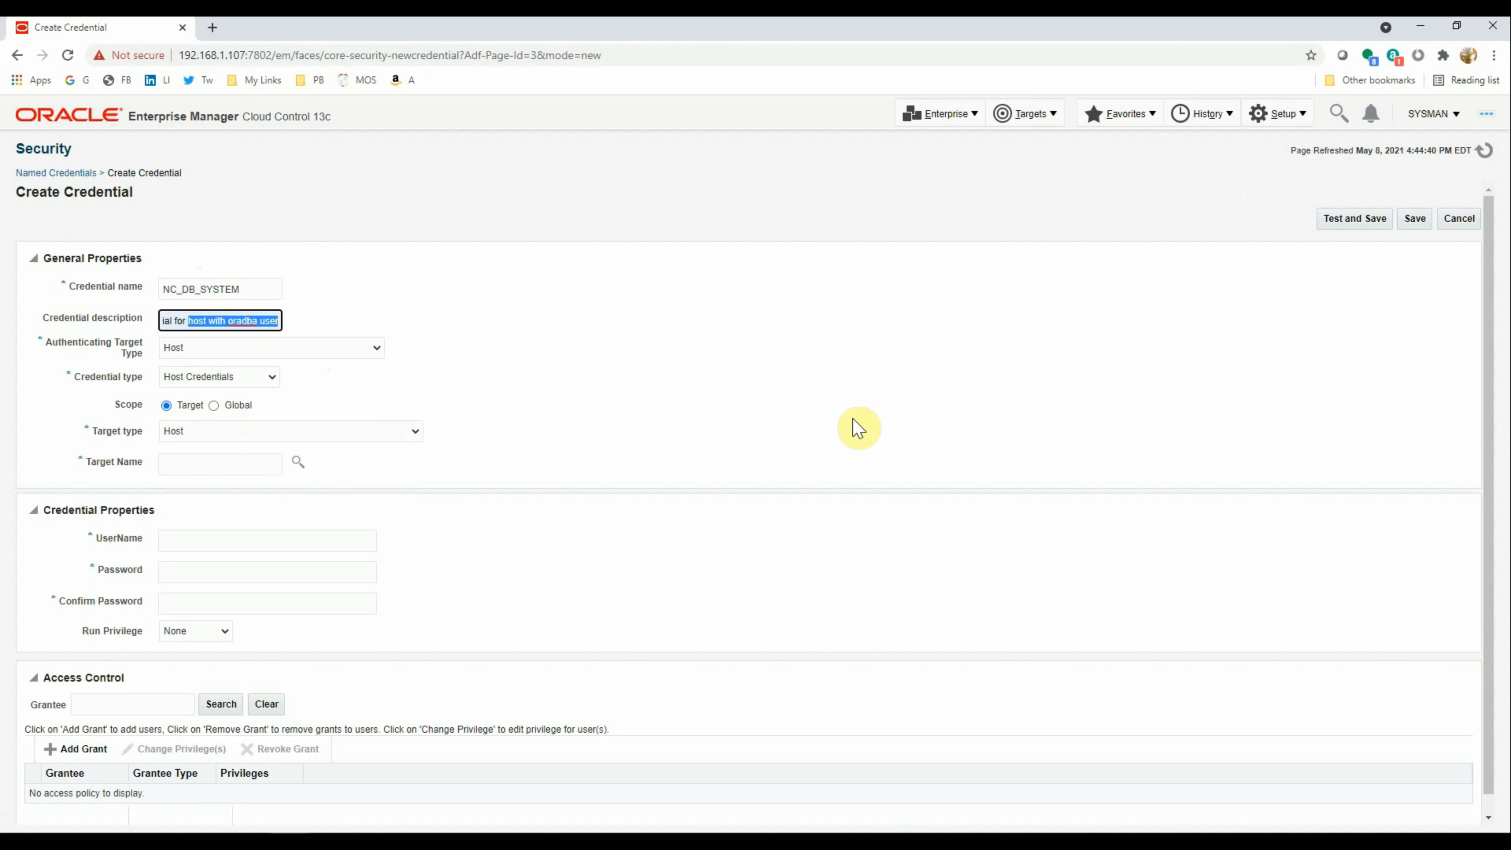
{"action": "key", "text": "ctrl+shift+Left"}
{"action": "key", "text": "ctrl+shift+Left"}
{"action": "key", "text": "ctrl+shift+Left"}
{"action": "type", "text": "databa"}
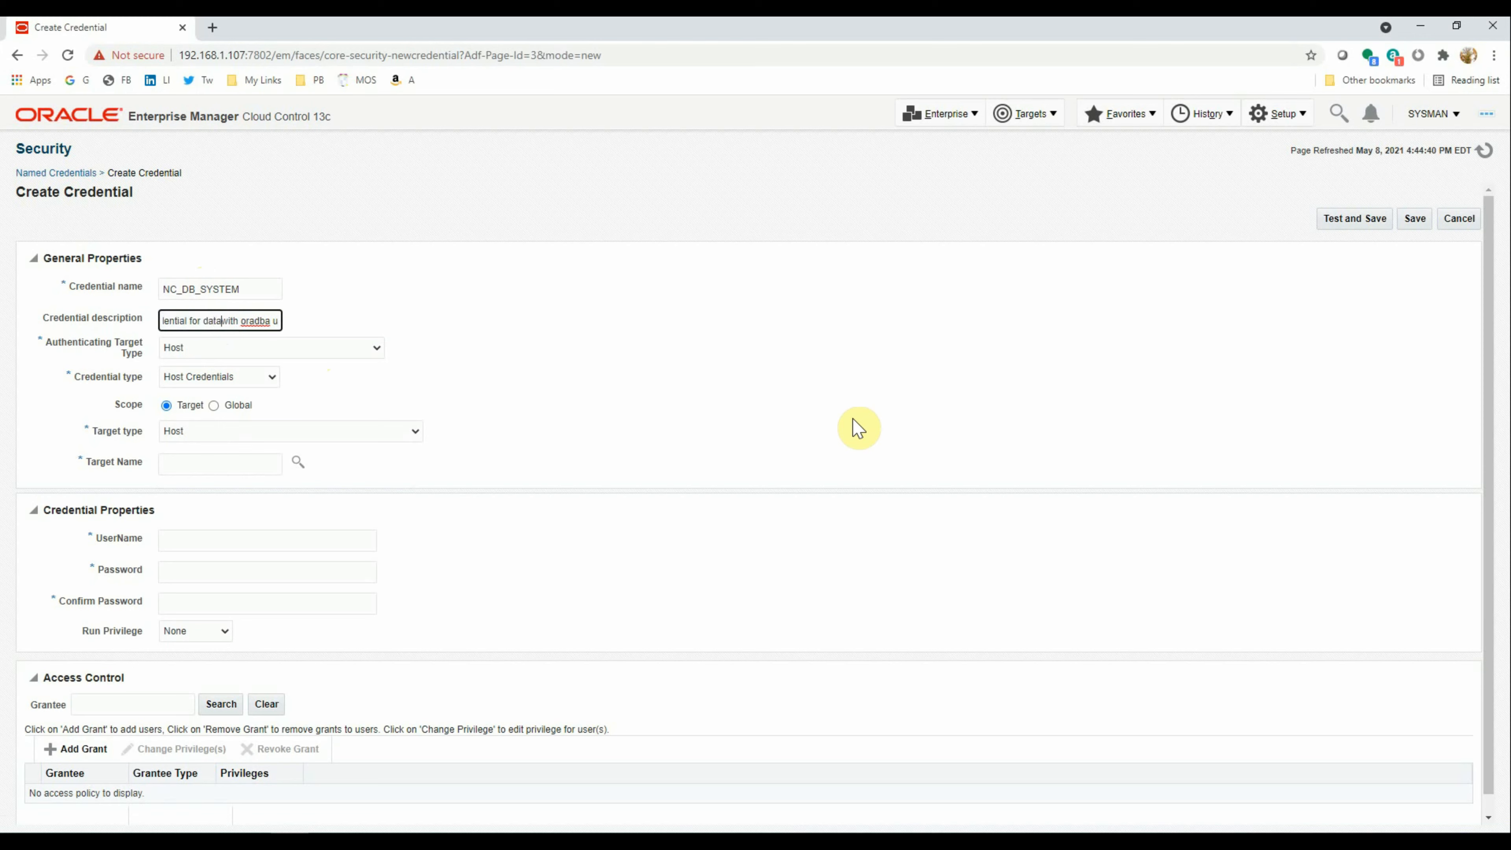
{"action": "type", "text": "se"}
{"action": "key", "text": "ctrl+Right"}
{"action": "key", "text": "ctrl+Right"}
{"action": "key", "text": "shift+End"}
{"action": "key", "text": "Delete"}
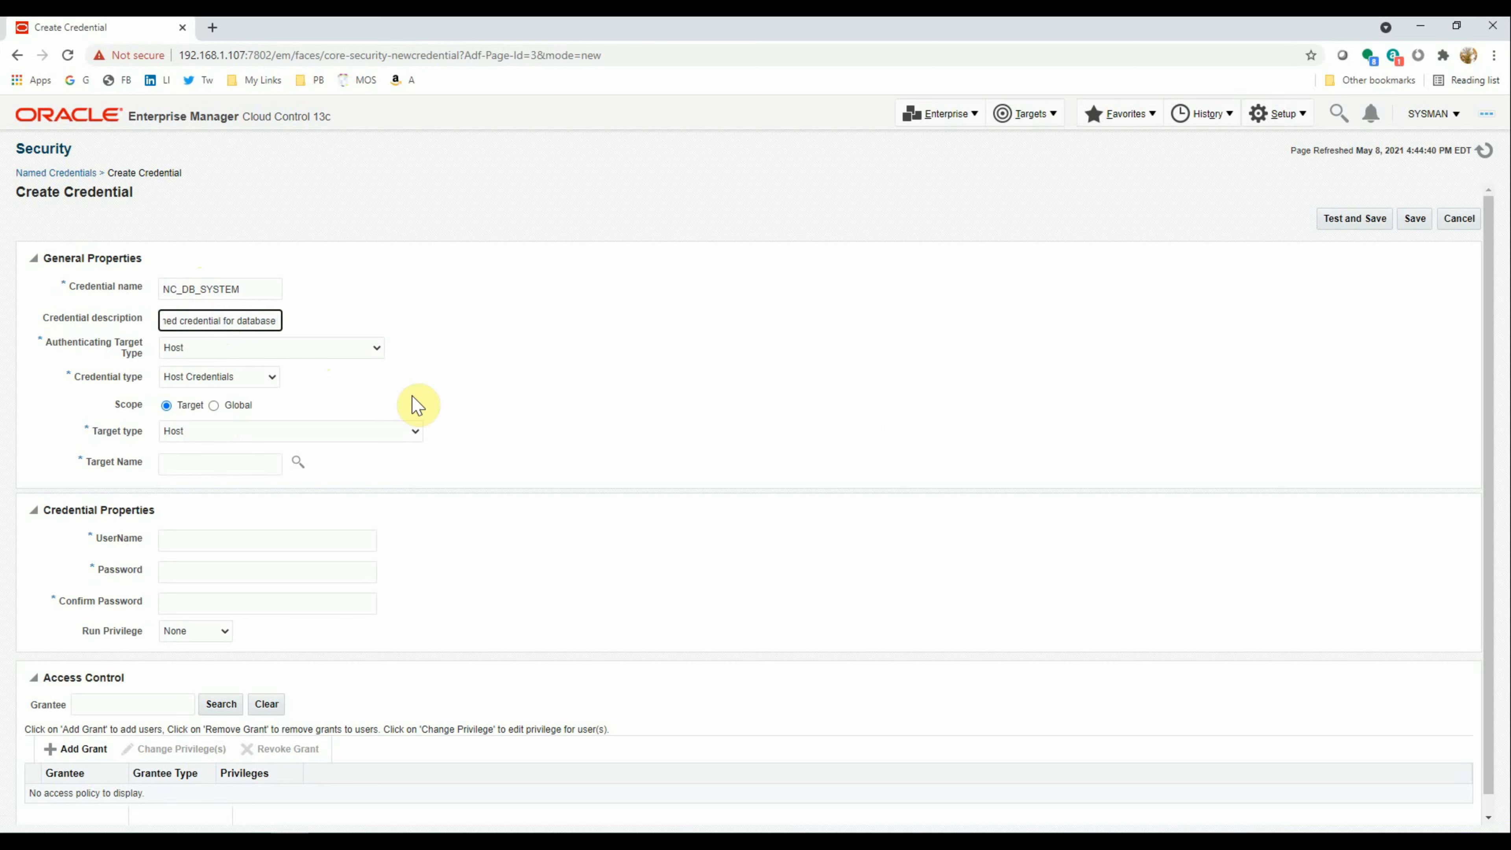
Set Authenticating Target Type to Database Instance and bring up the target picker
{"action": "left_click", "coordinate": [223, 351]}
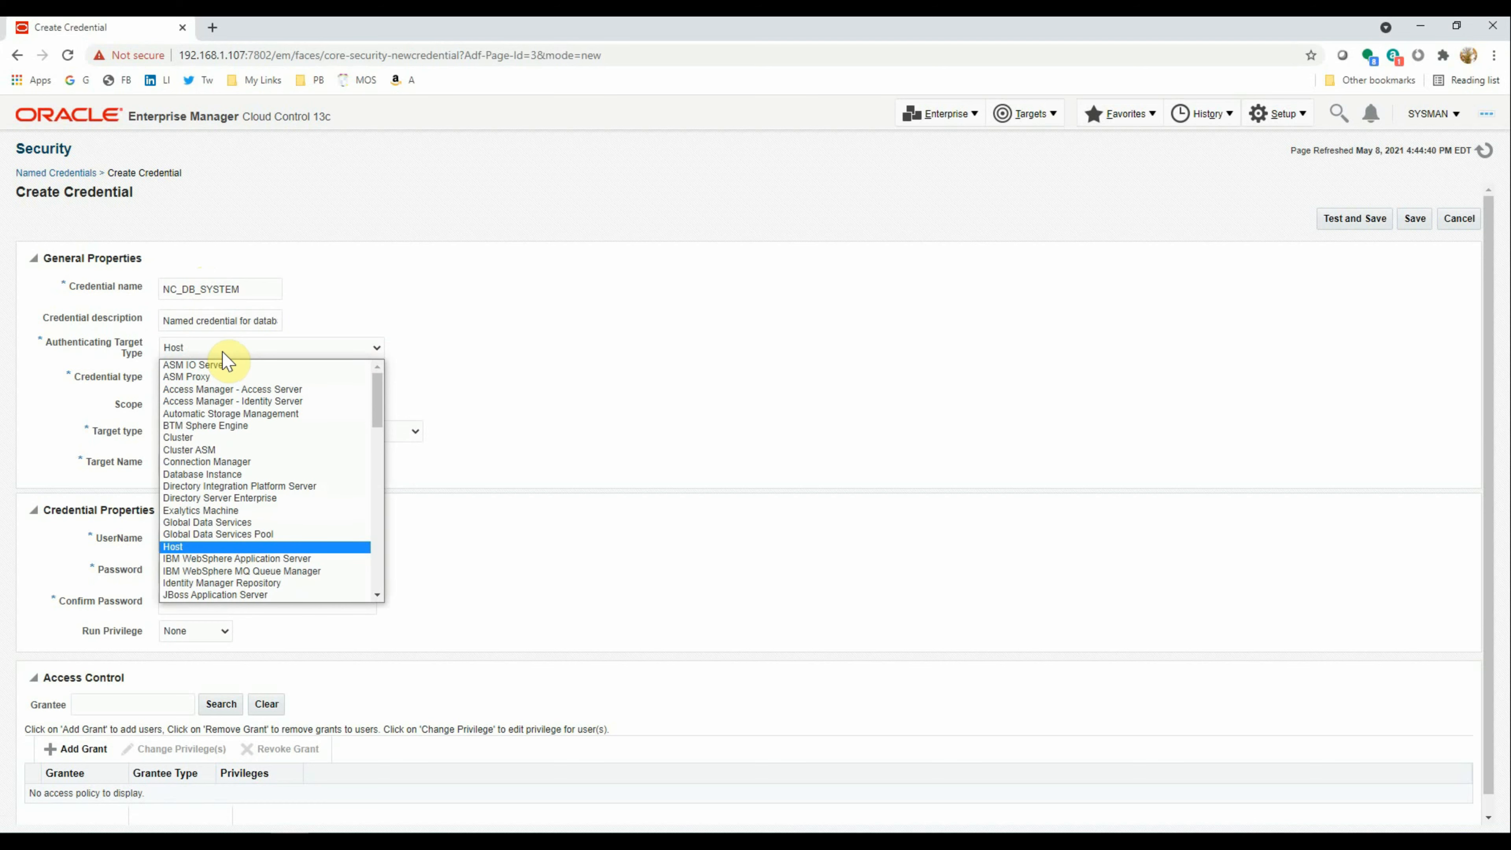
{"action": "left_click", "coordinate": [217, 473]}
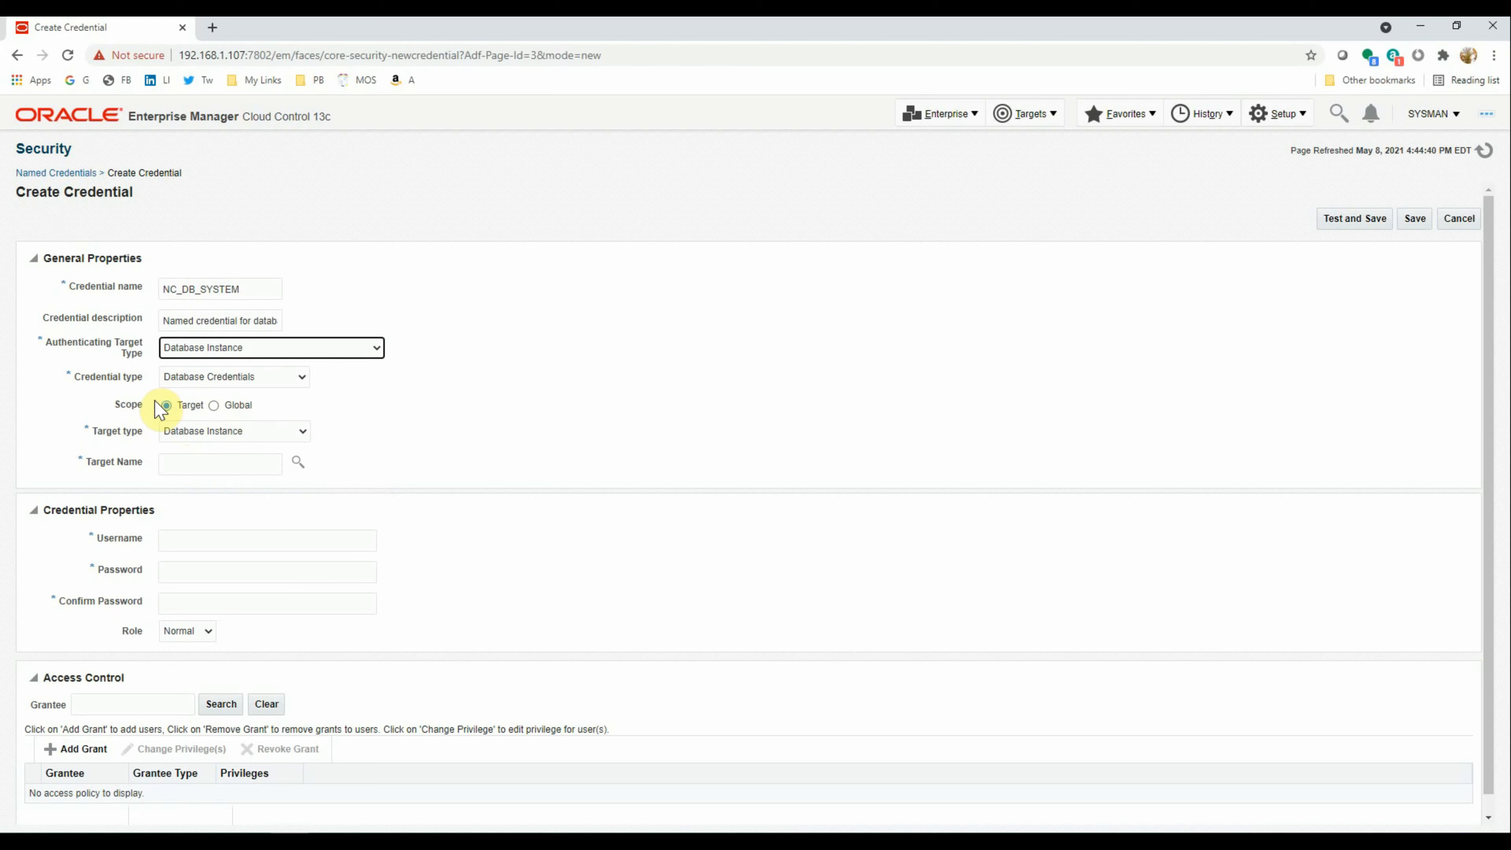
{"action": "mouse_move", "coordinate": [198, 417]}
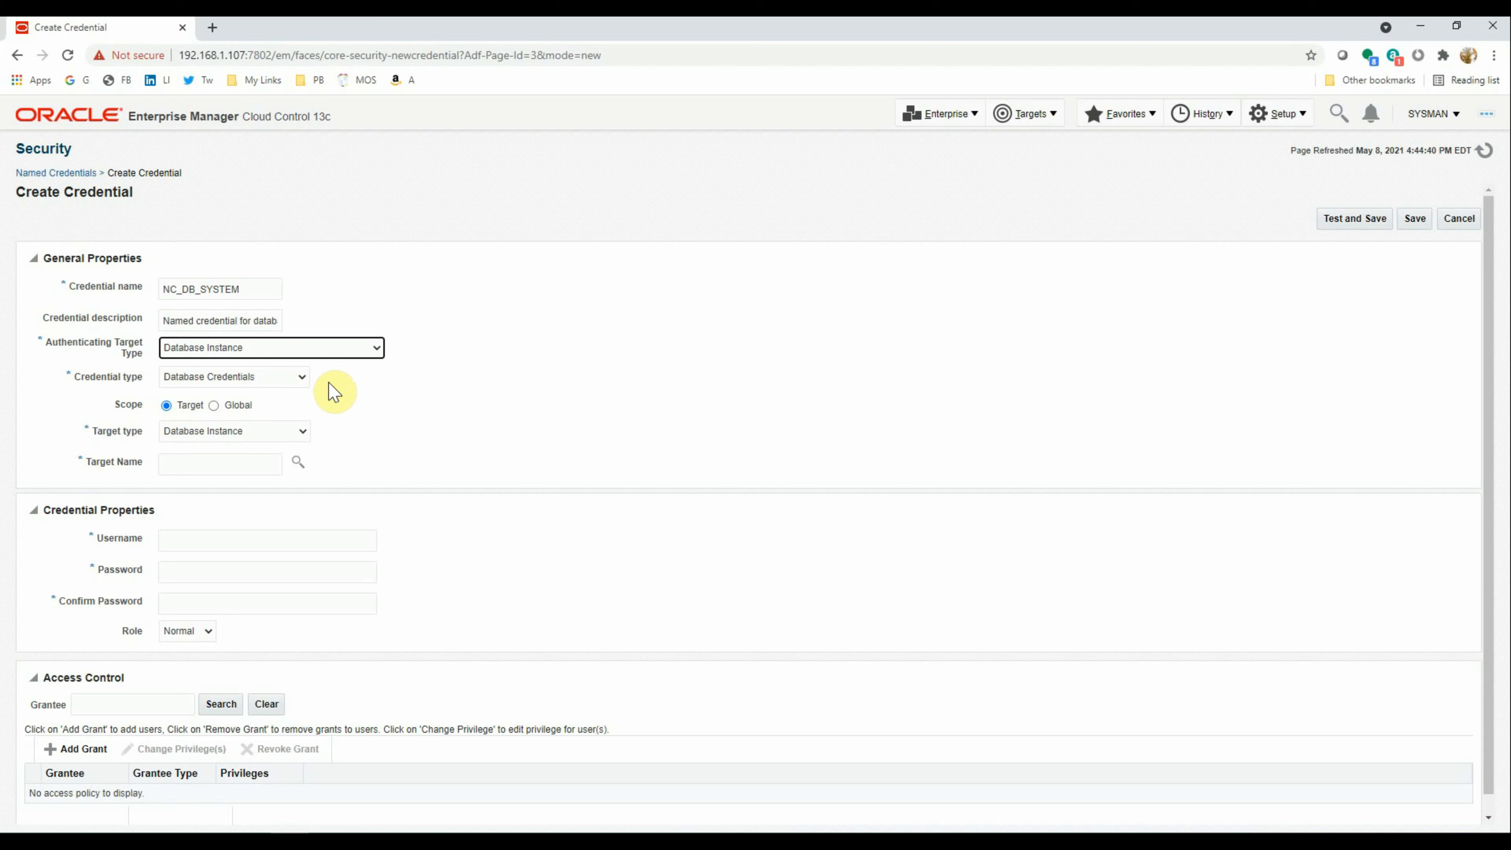
{"action": "left_click", "coordinate": [299, 464]}
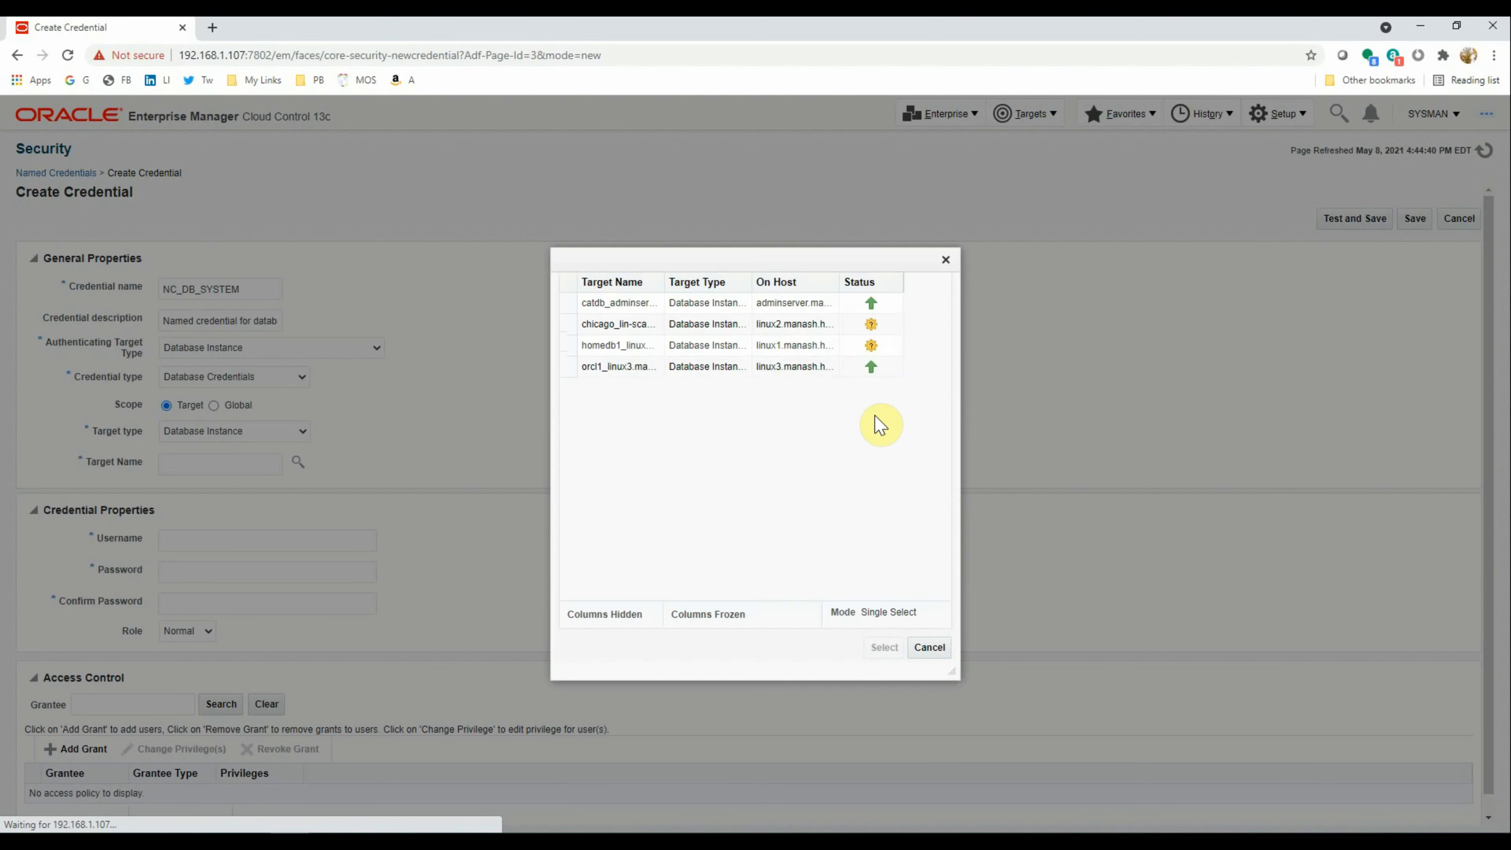
Target orcl1_linux3.manash.hom with username SYSTEM and its password, then test and save
{"action": "left_click", "coordinate": [639, 549]}
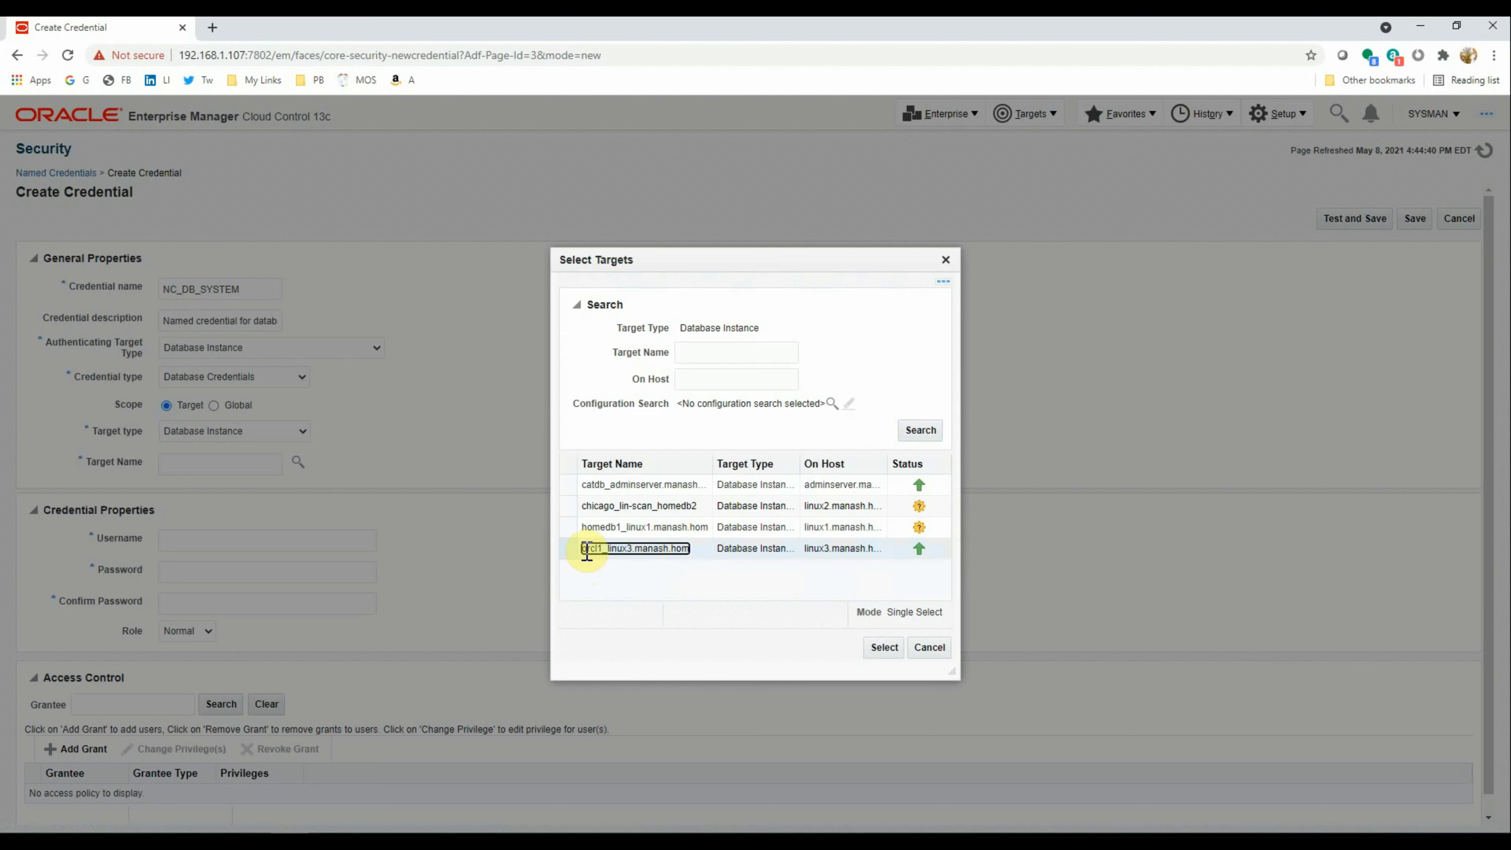
{"action": "left_click", "coordinate": [883, 647]}
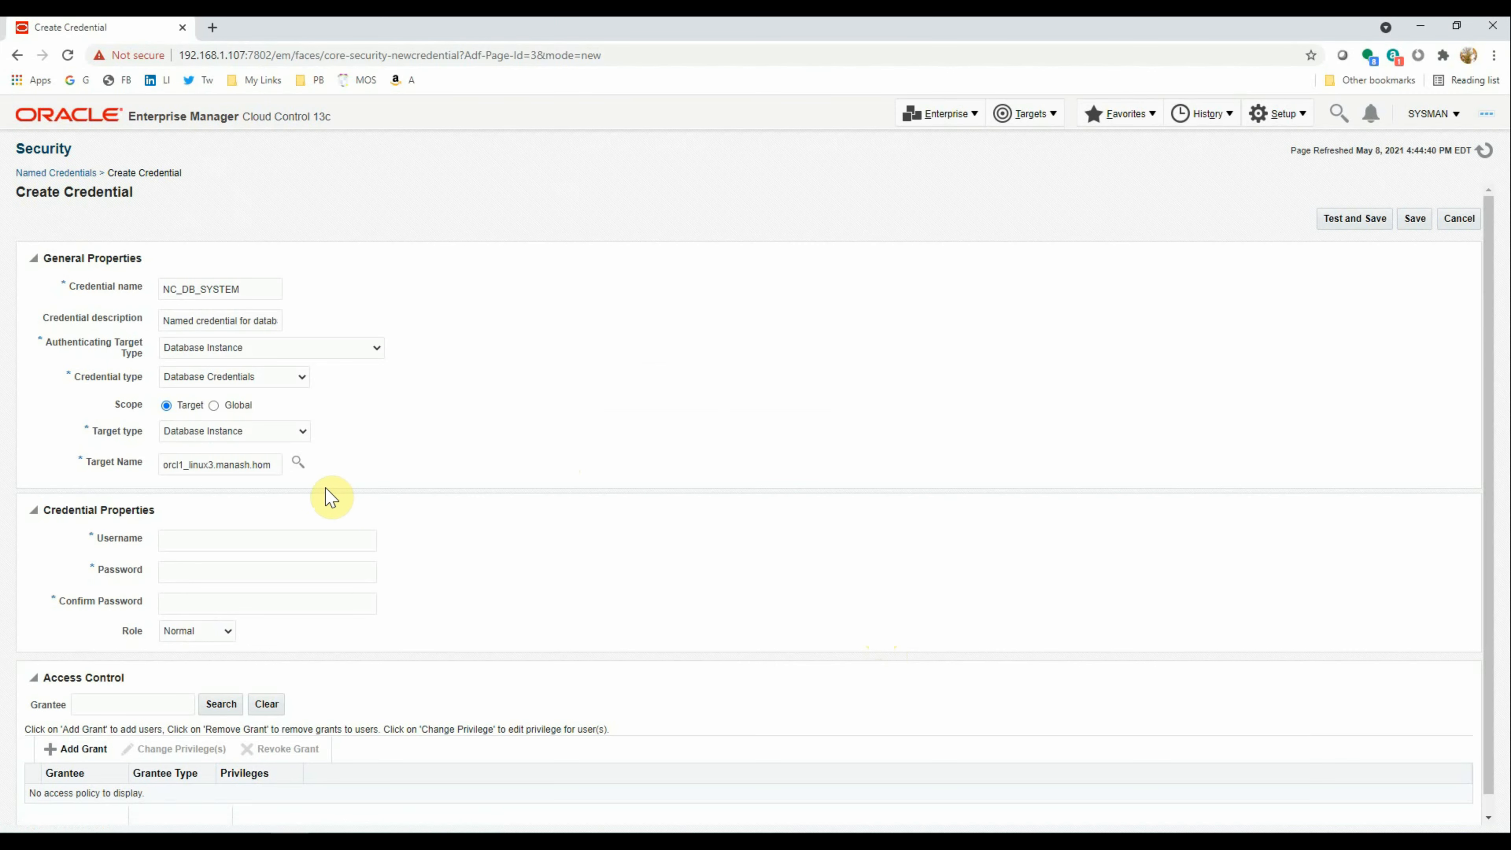
{"action": "left_click", "coordinate": [211, 540]}
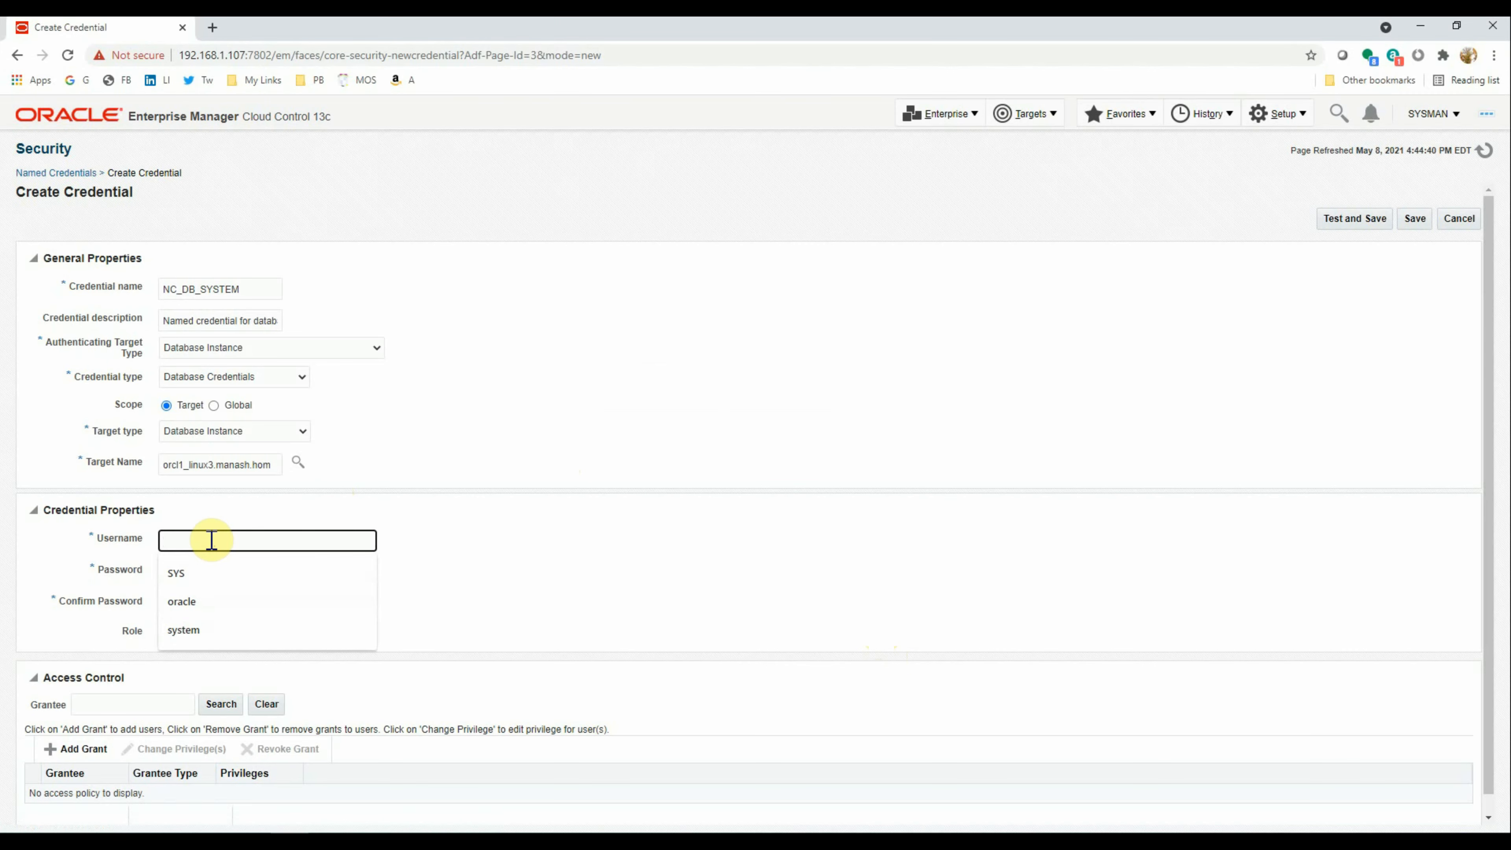
{"action": "type", "text": "SYS"}
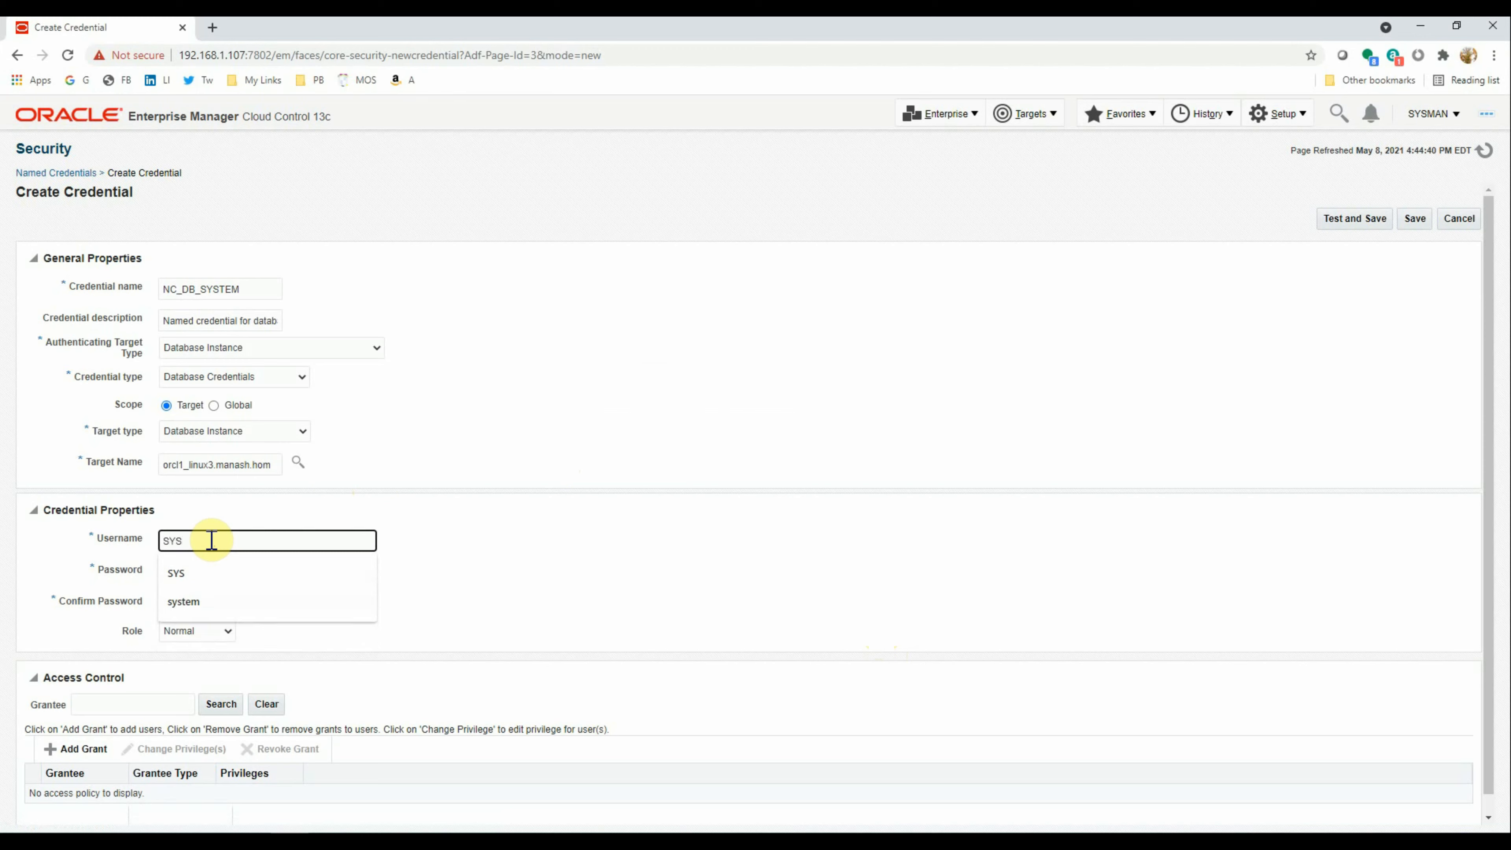
{"action": "type", "text": "TEM"}
{"action": "key", "text": "Tab"}
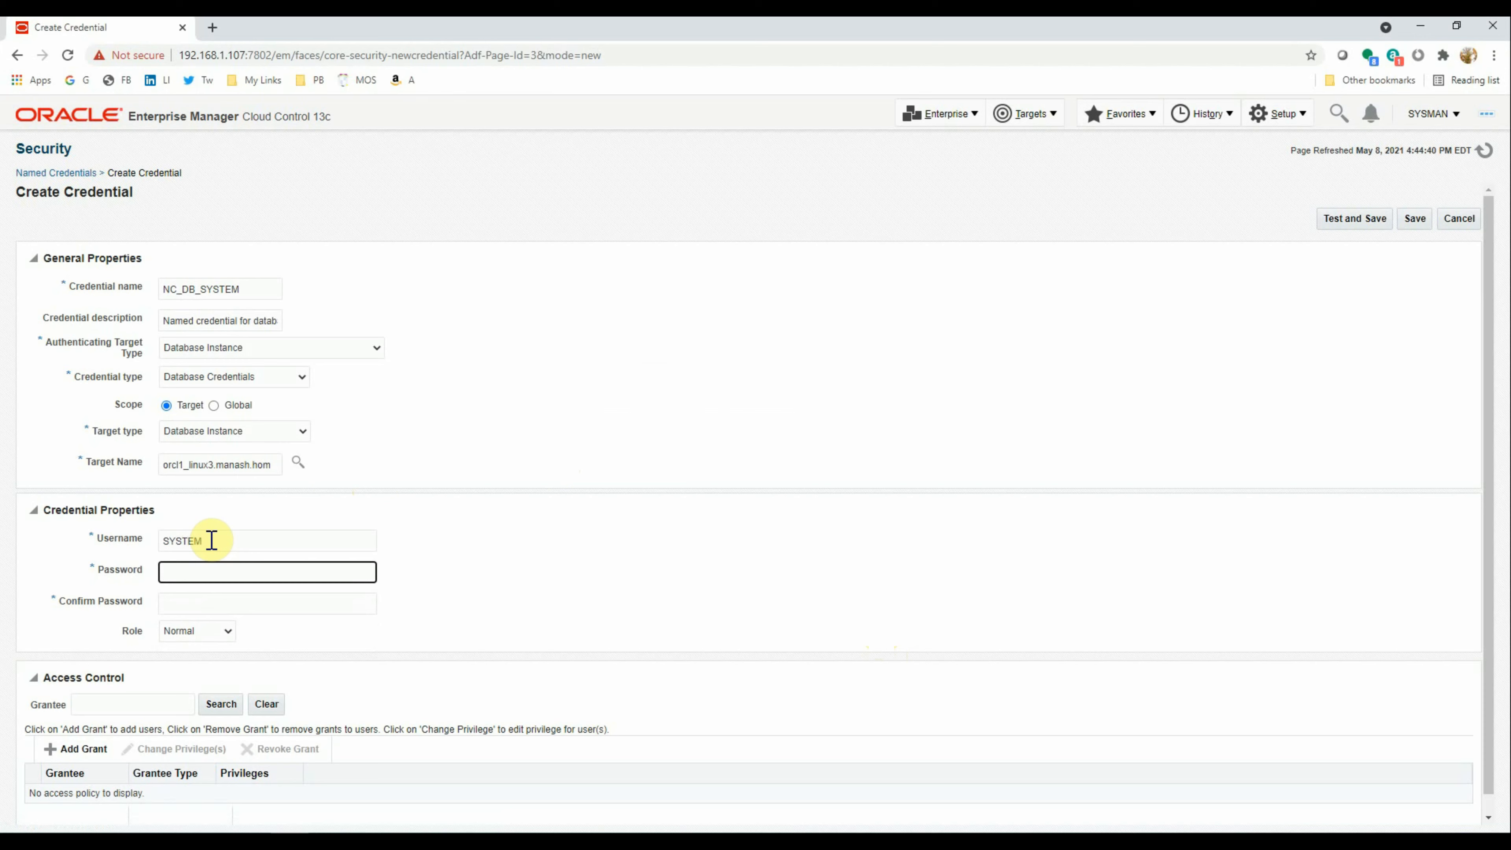
{"action": "type", "text": "••••"}
{"action": "key", "text": "Tab"}
{"action": "type", "text": "••••••"}
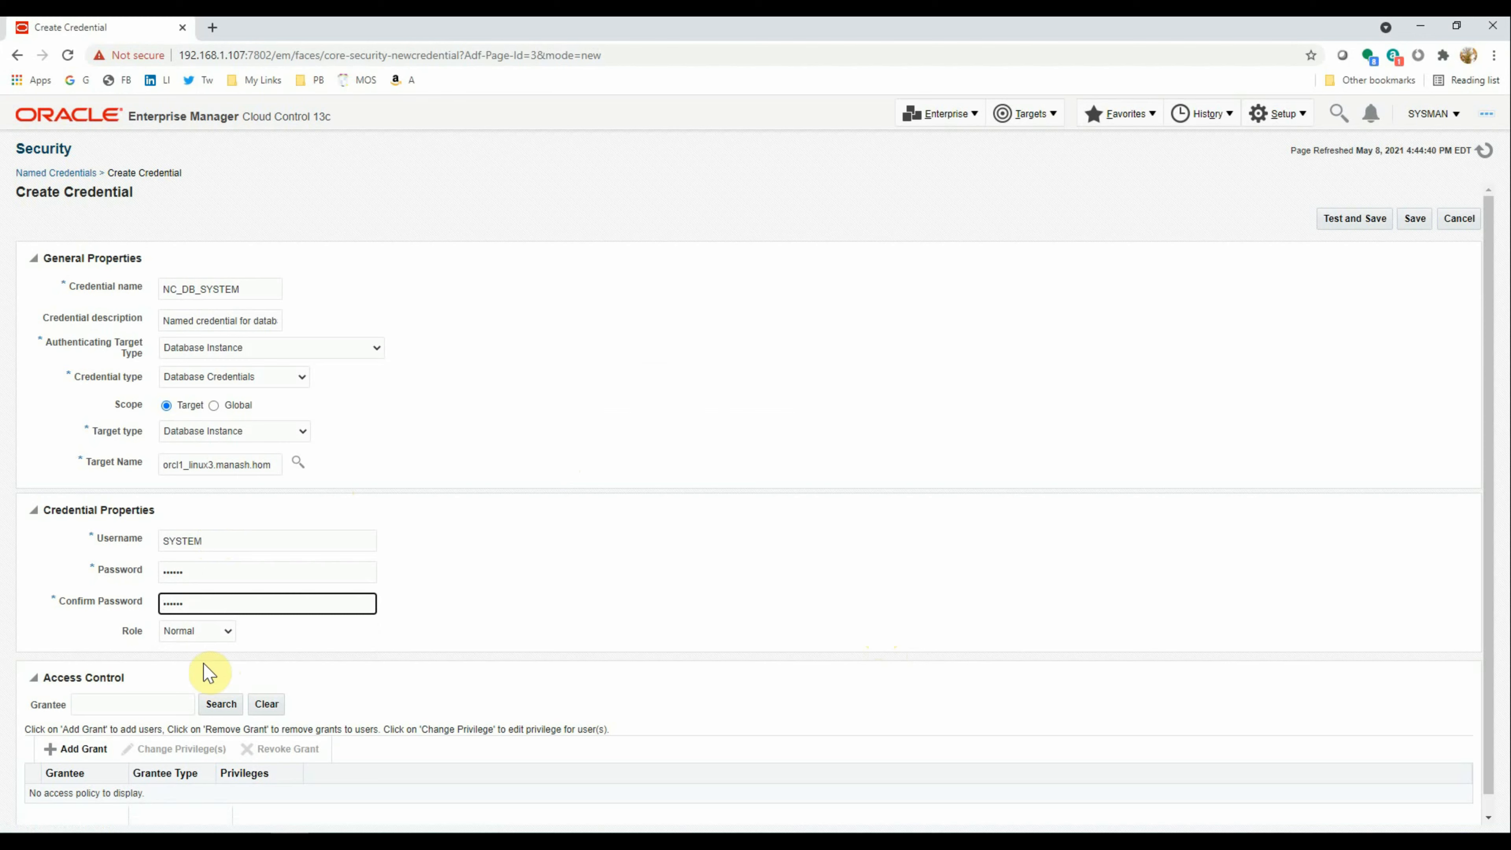
{"action": "left_click", "coordinate": [1355, 222]}
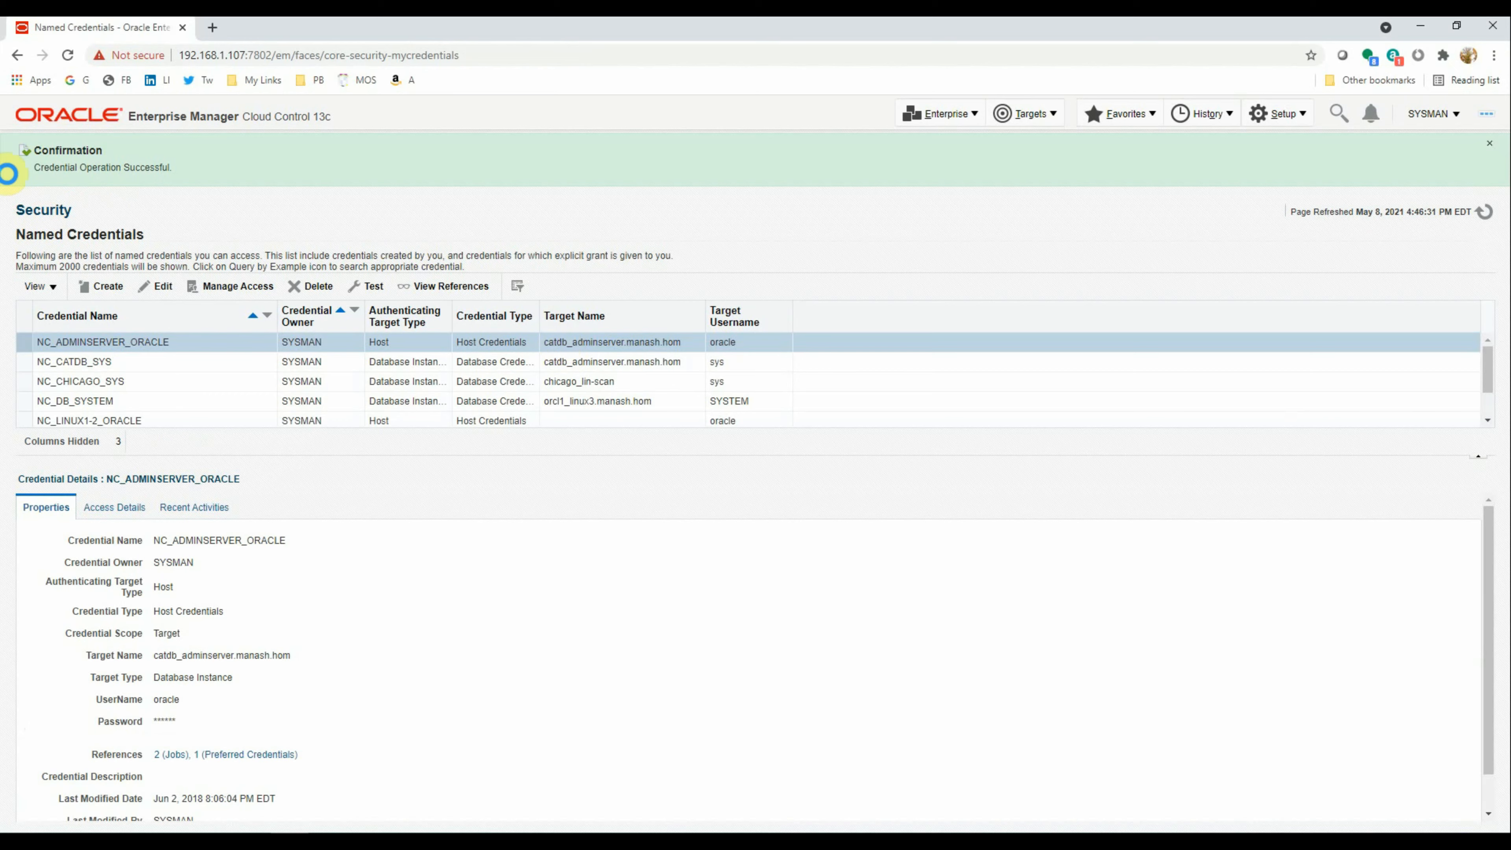
View the saved NC_DB_SYSTEM credential's details, then start another new credential
{"action": "key", "text": "ctrl+1"}
{"action": "left_click", "coordinate": [8, 136]}
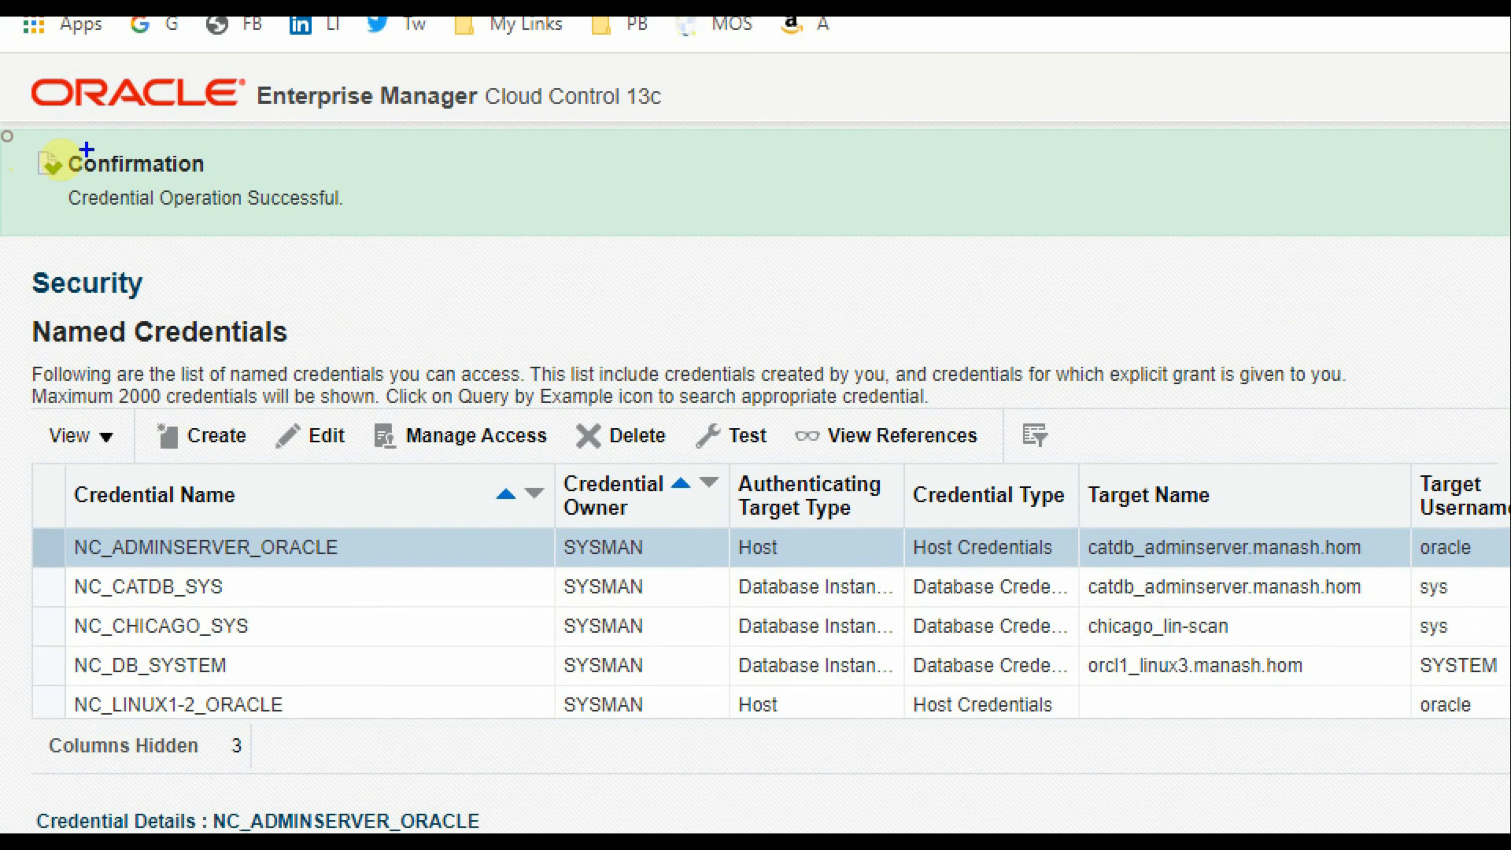
{"action": "mouse_move", "coordinate": [69, 129]}
{"action": "left_mouse_down"}
{"action": "mouse_move", "coordinate": [268, 265]}
{"action": "mouse_move", "coordinate": [107, 123]}
{"action": "mouse_move", "coordinate": [71, 128]}
{"action": "left_mouse_up"}
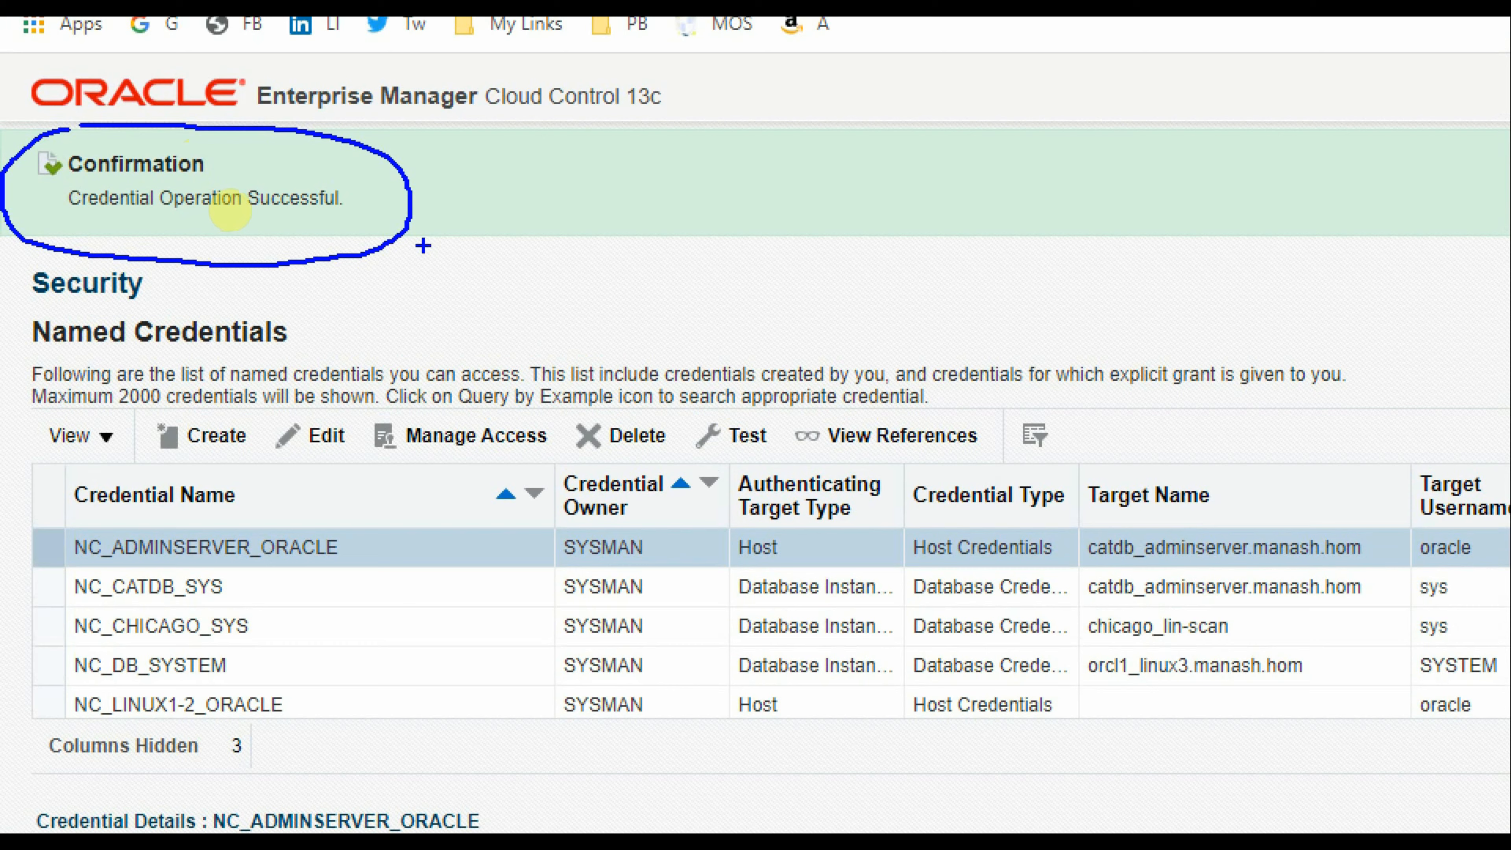
{"action": "key", "text": "Escape"}
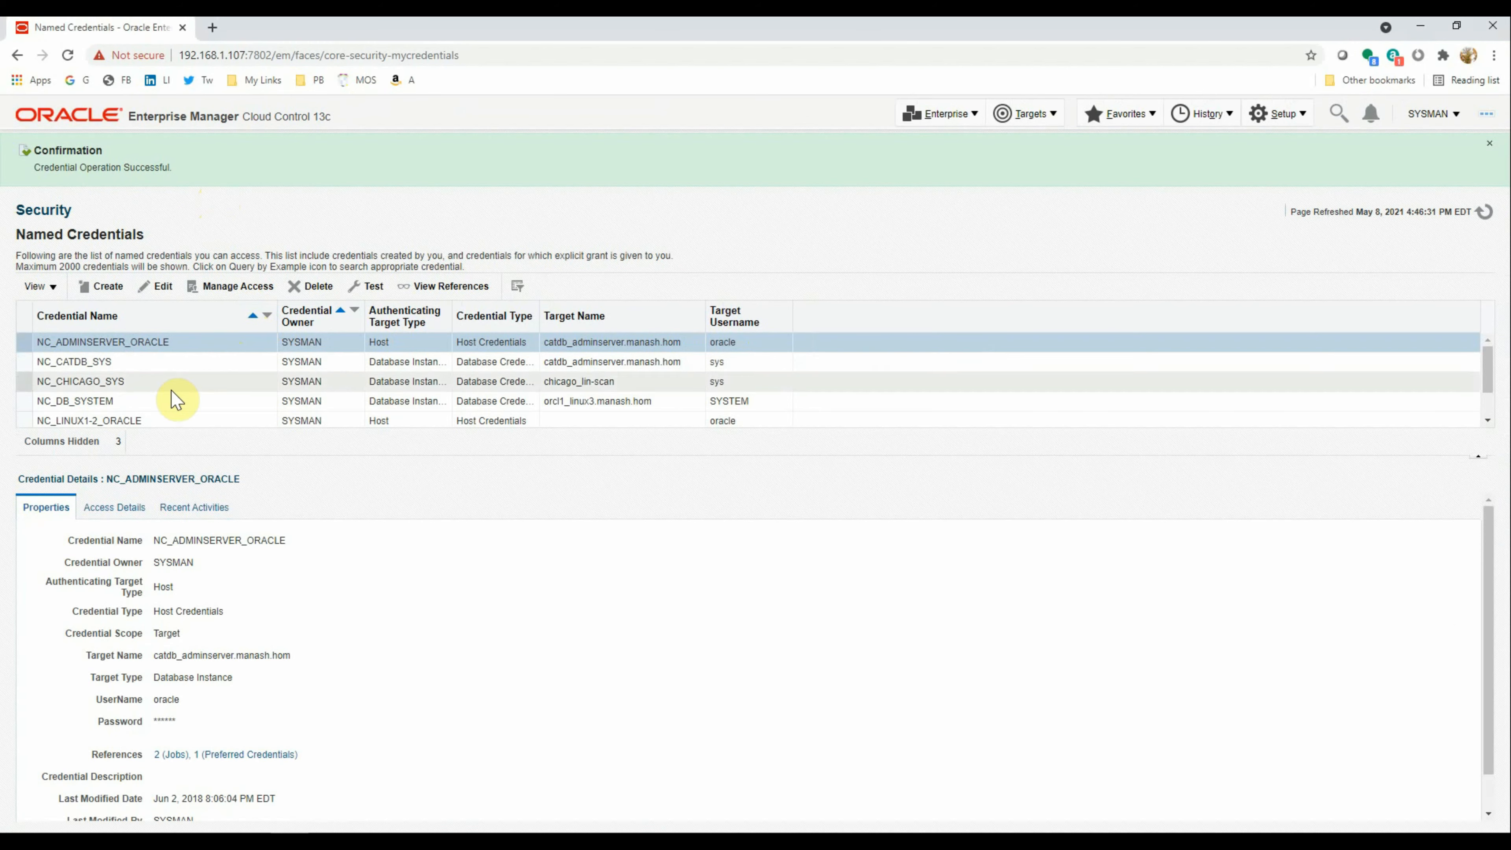
{"action": "left_click", "coordinate": [78, 402]}
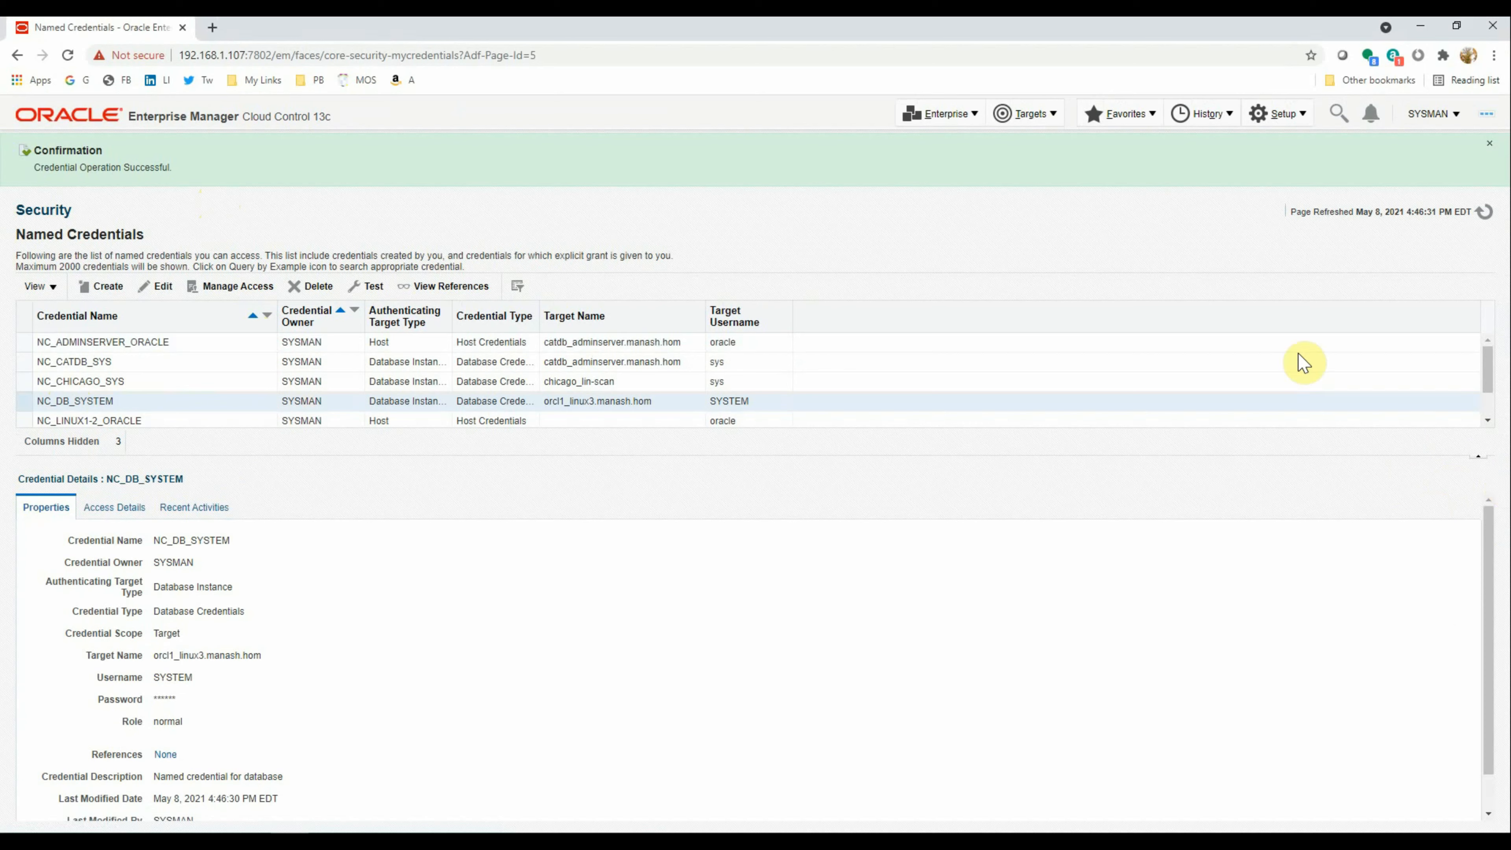
{"action": "left_click", "coordinate": [114, 287]}
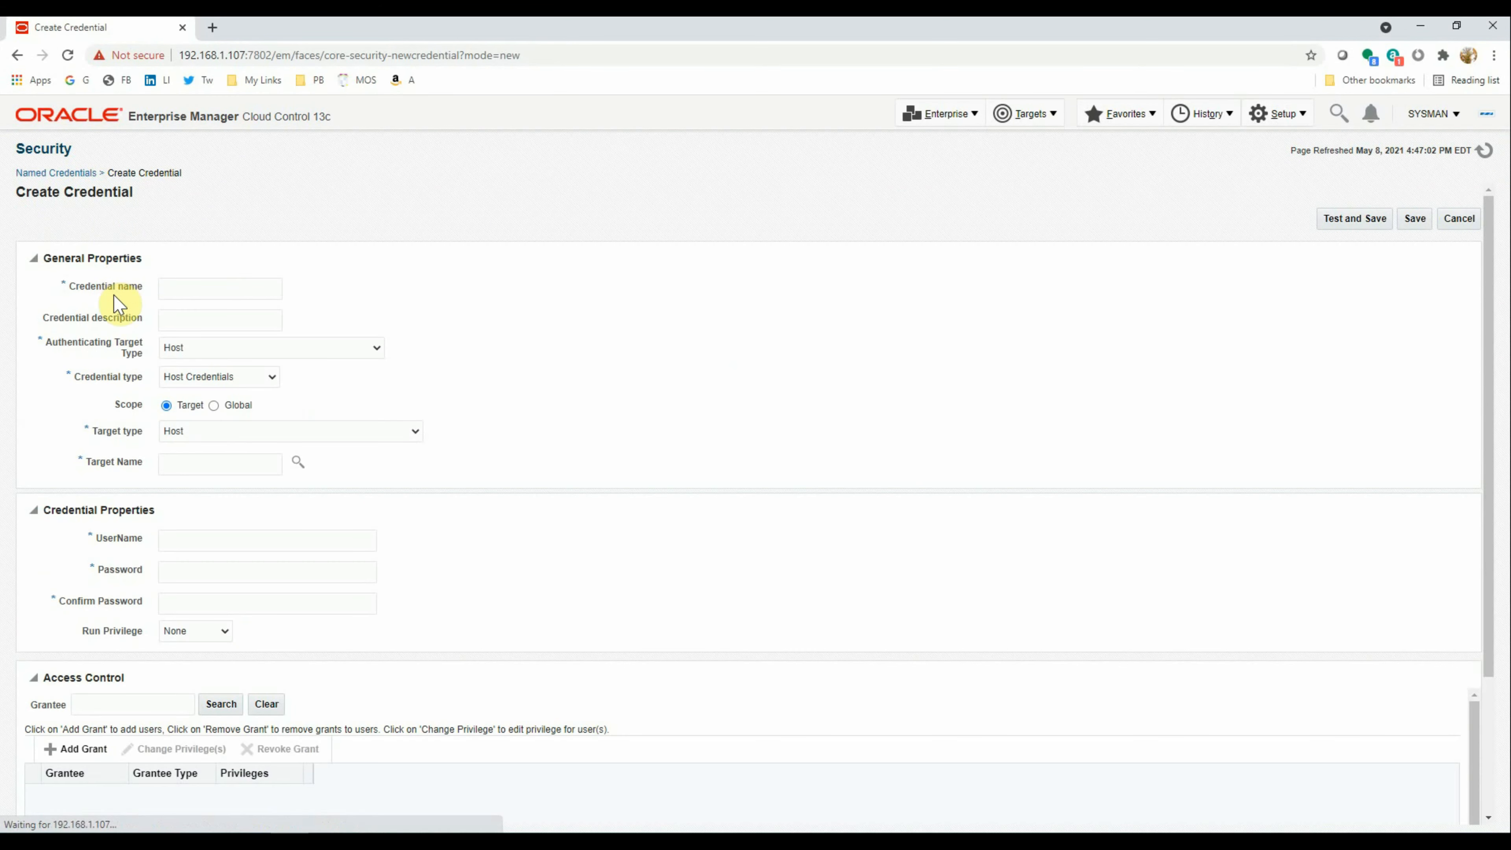
Name the credential NC_DB_SYS and adapt the suggested description to end with sys
{"action": "left_click", "coordinate": [190, 290]}
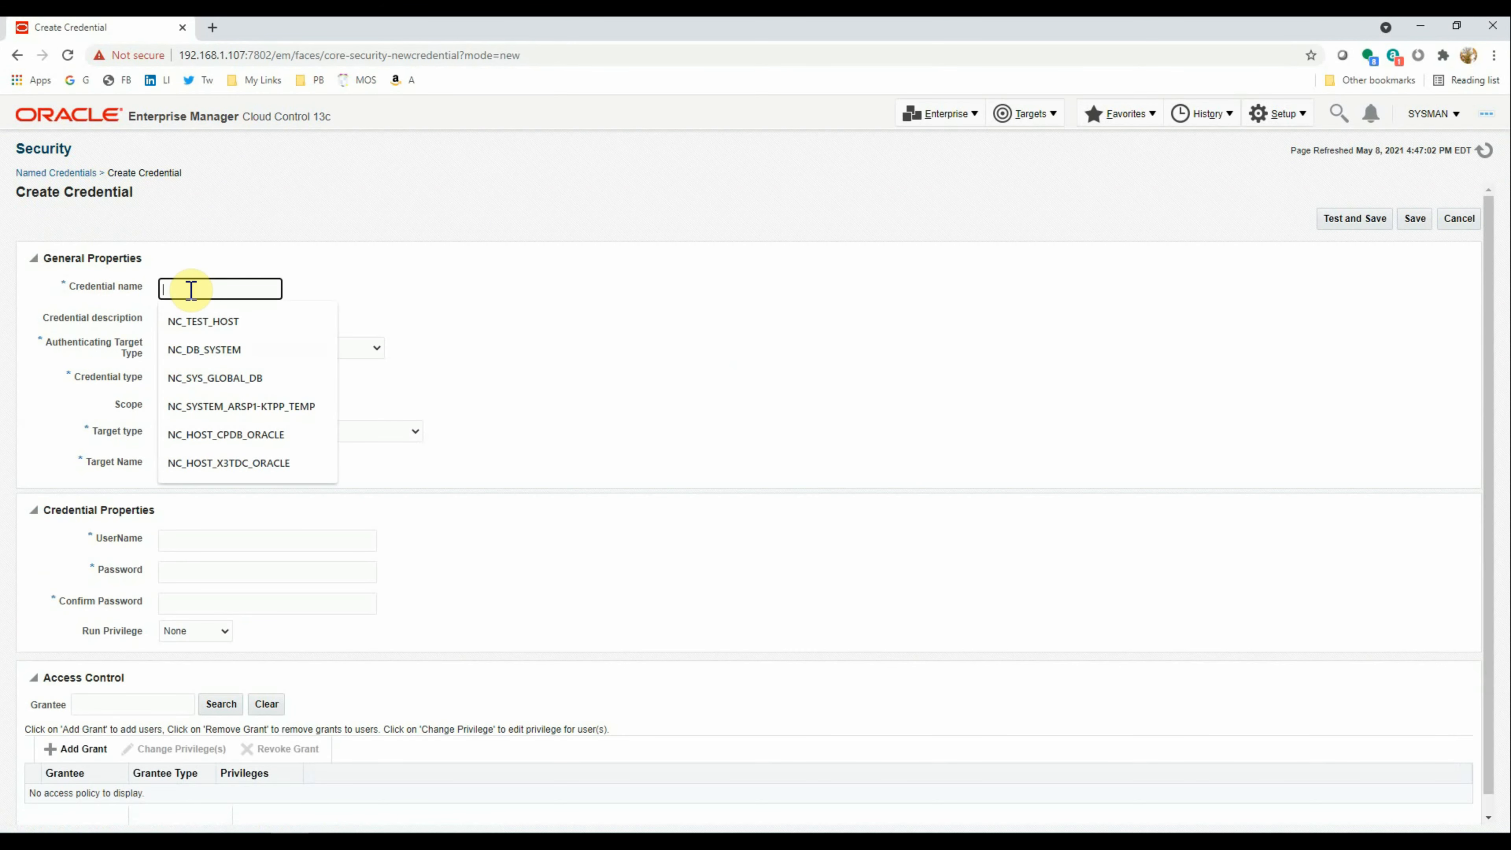
{"action": "left_click", "coordinate": [204, 349]}
{"action": "key", "text": "BackSpace"}
{"action": "key", "text": "BackSpace"}
{"action": "key", "text": "BackSpace"}
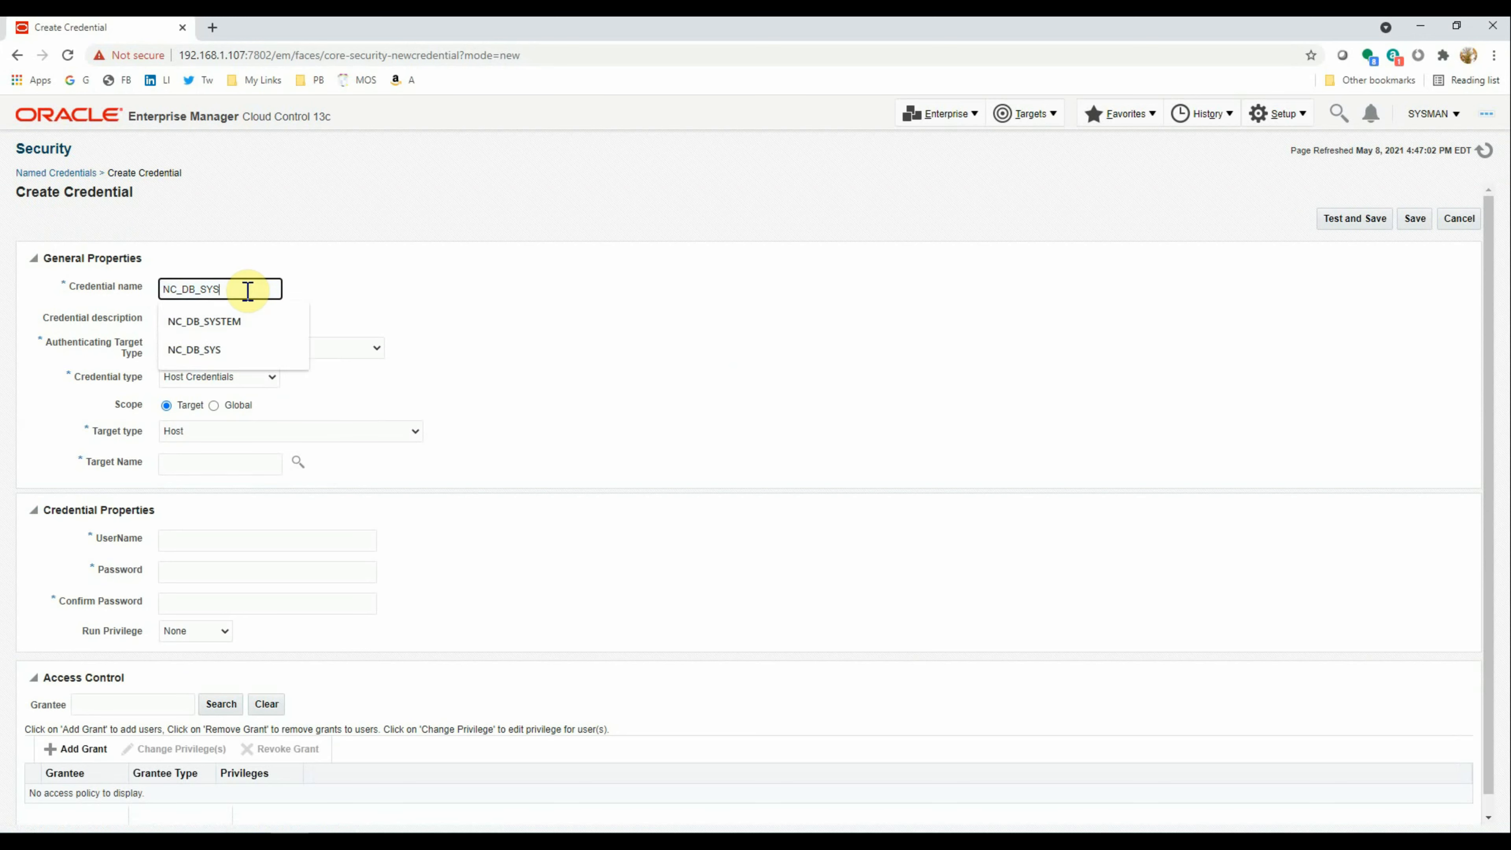
{"action": "key", "text": "Tab"}
{"action": "key", "text": "Down"}
{"action": "key", "text": "Down"}
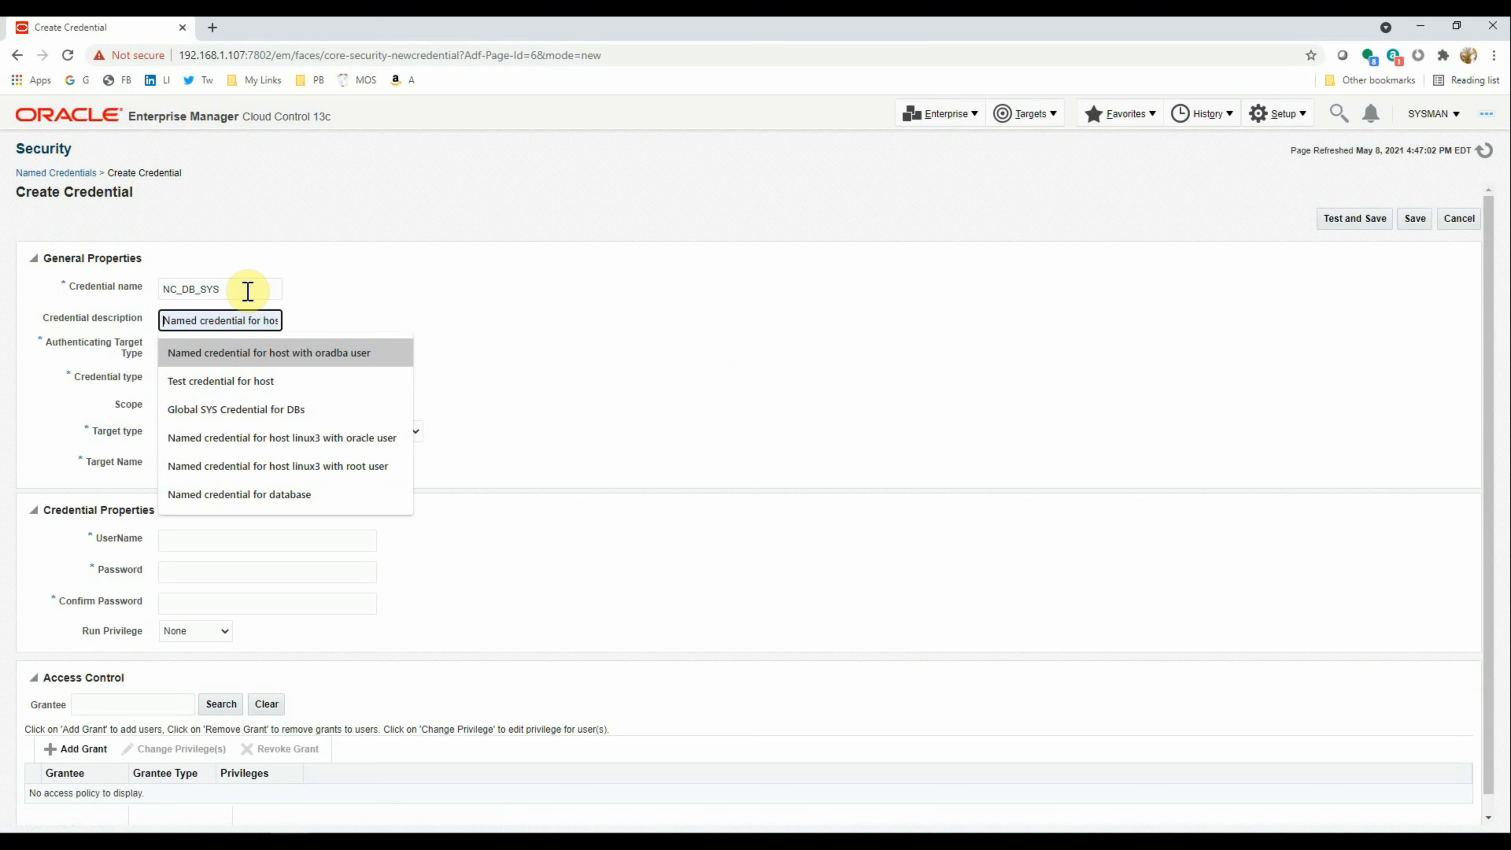
{"action": "key", "text": "Return"}
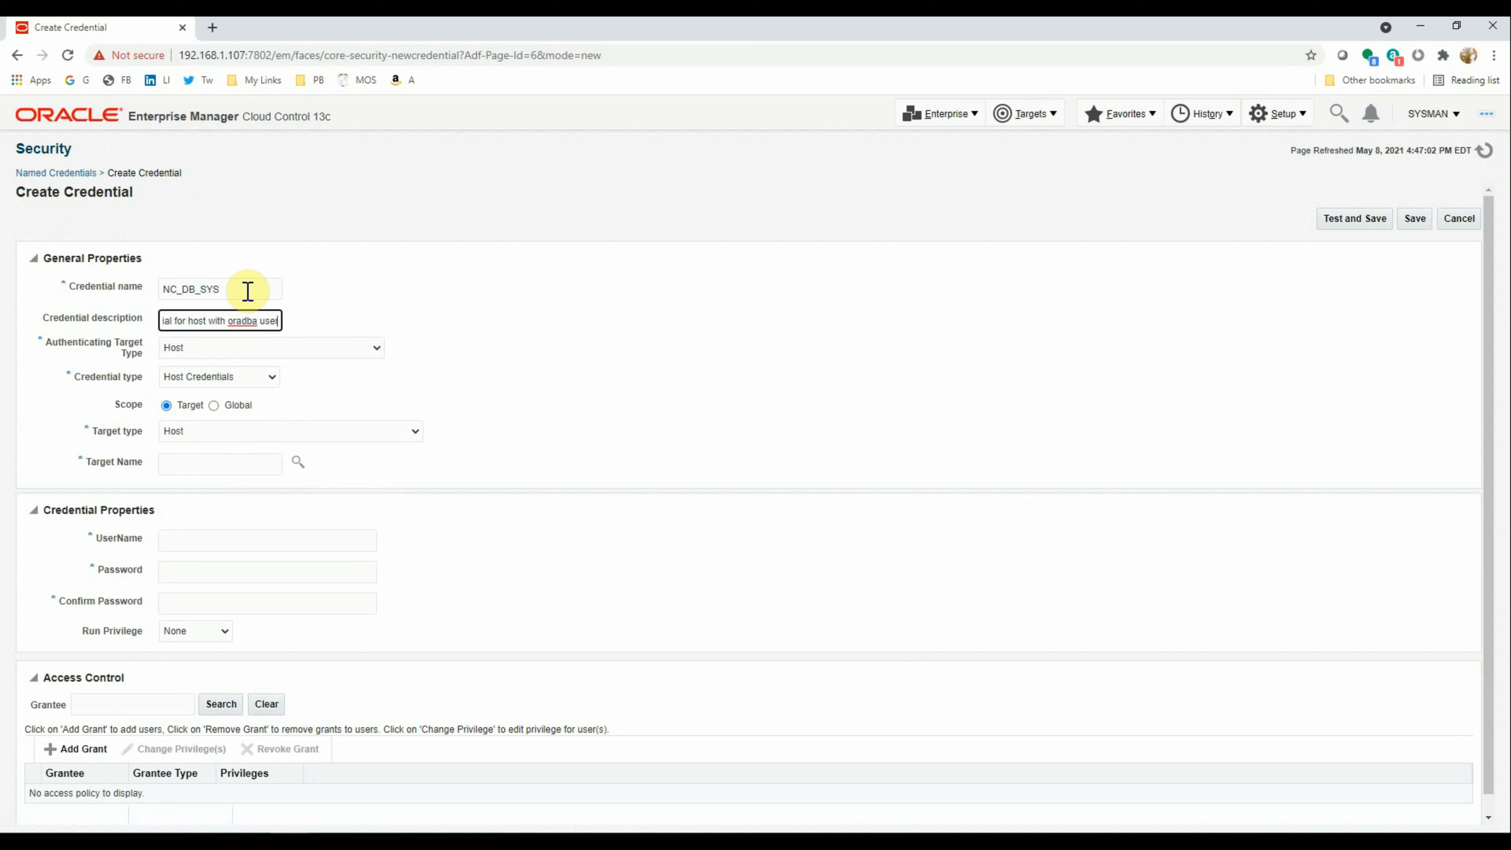
{"action": "key", "text": "ctrl+shift+Left"}
{"action": "key", "text": "ctrl+shift+Left"}
{"action": "type", "text": "sys"}
Set the target type to Database Instance and target orcl1_linux3
{"action": "key", "text": "Tab"}
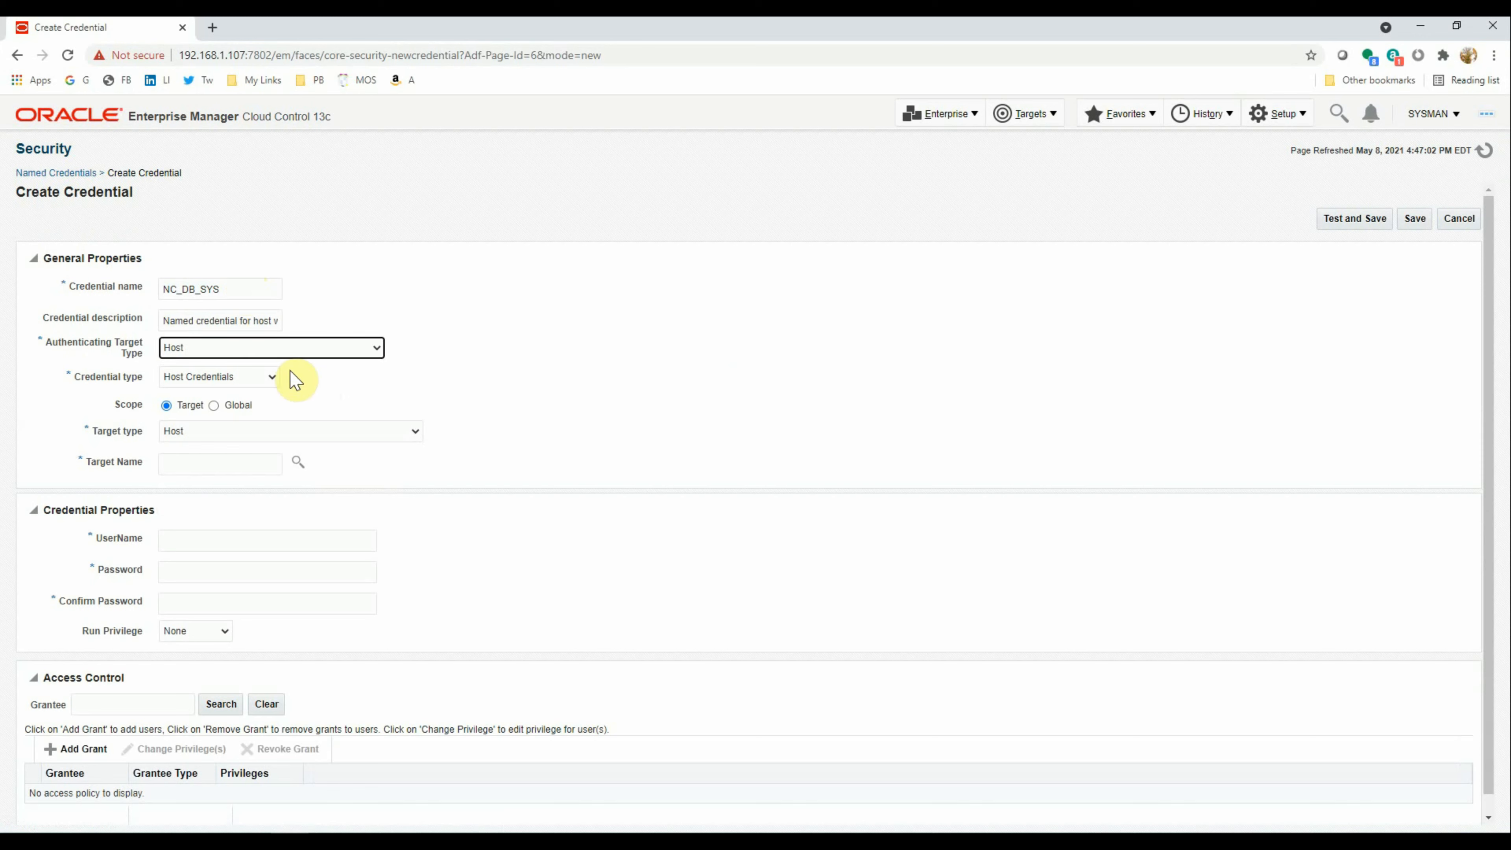
{"action": "left_click", "coordinate": [269, 347]}
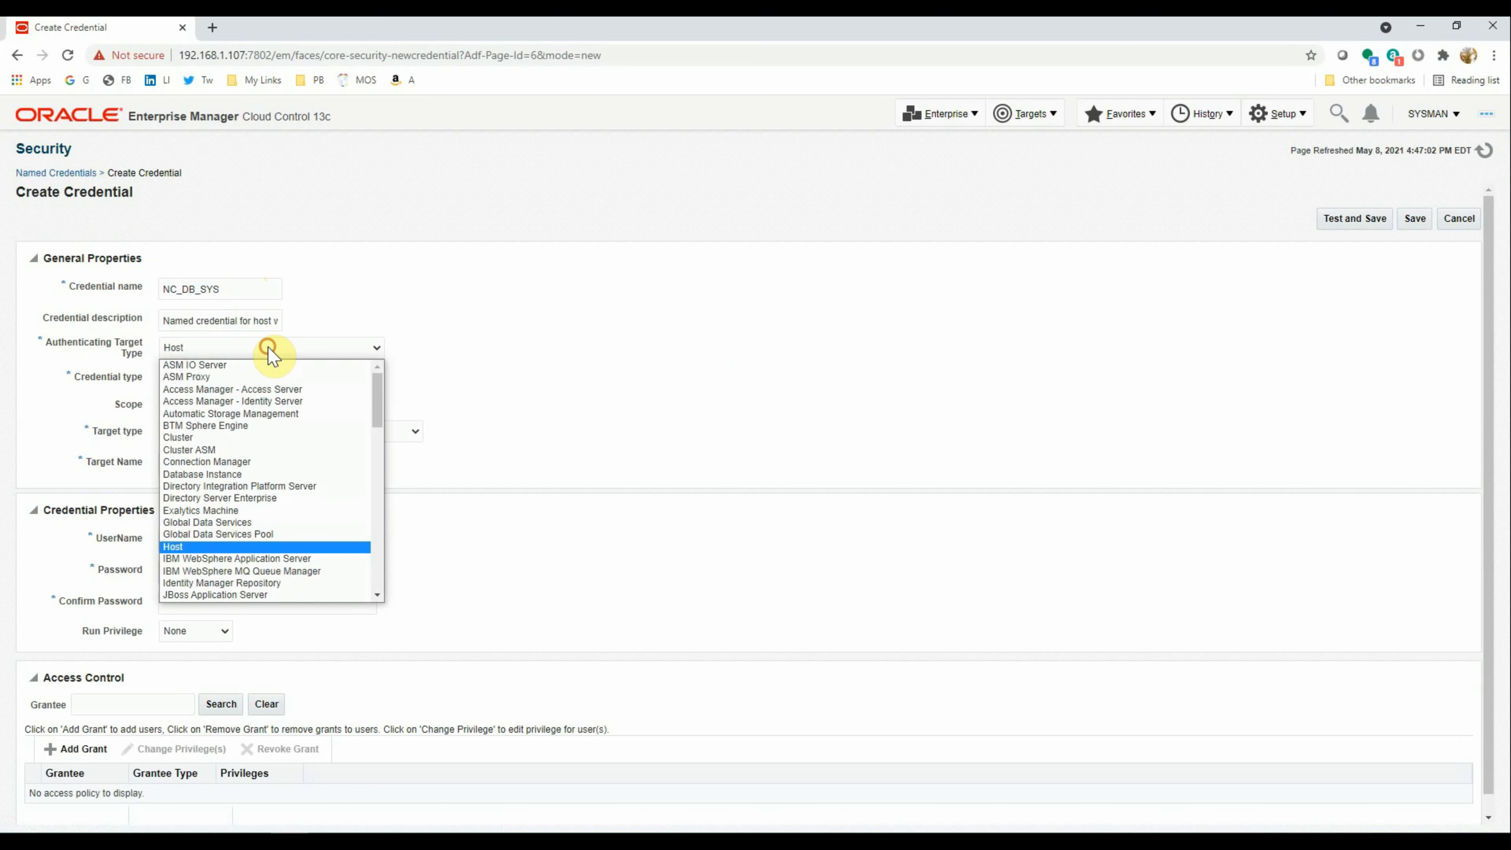
{"action": "left_click", "coordinate": [243, 474]}
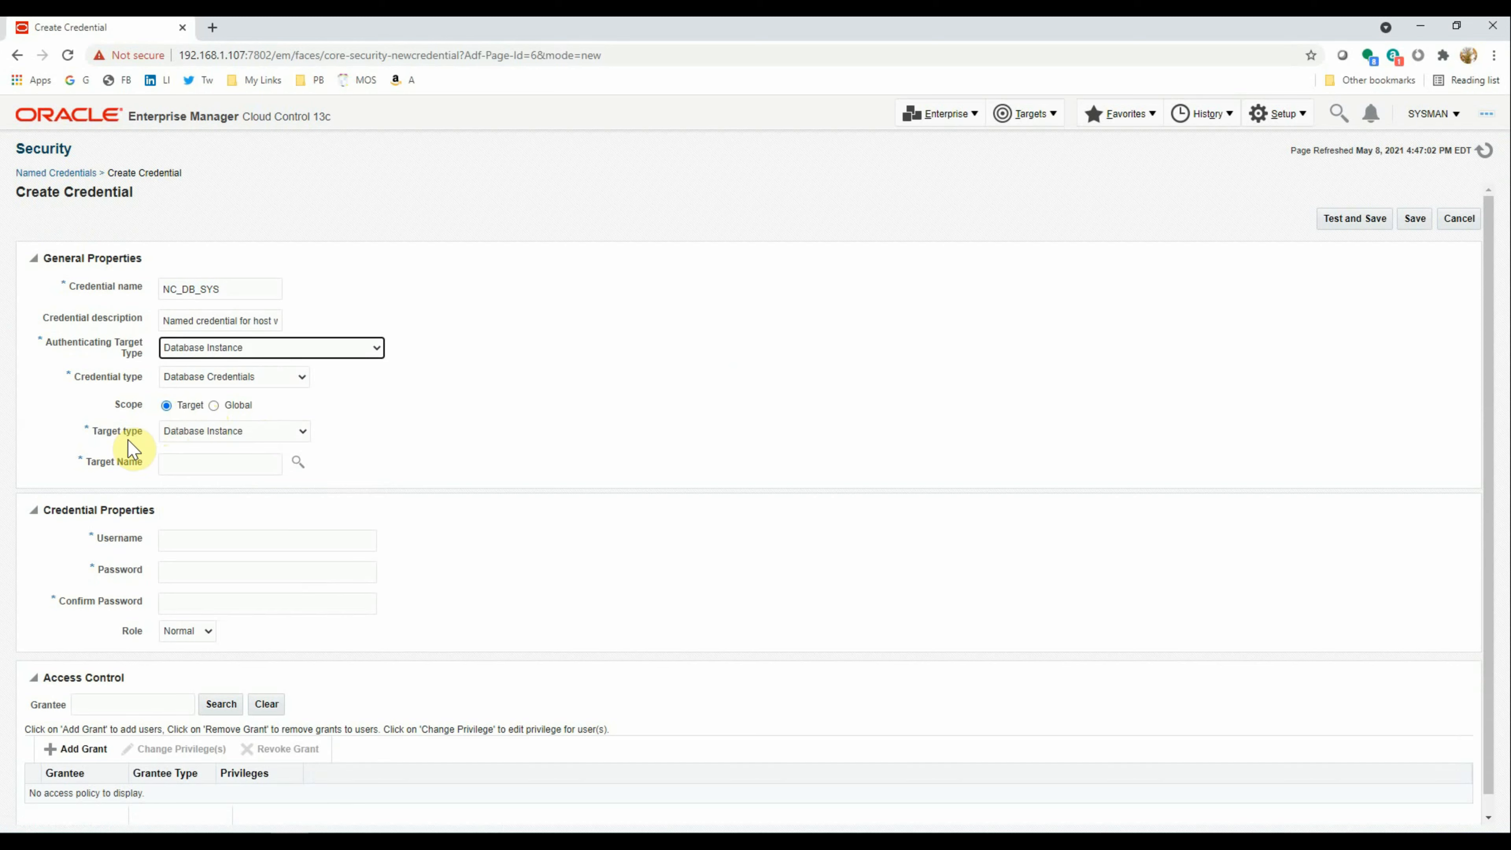
{"action": "left_click", "coordinate": [177, 464]}
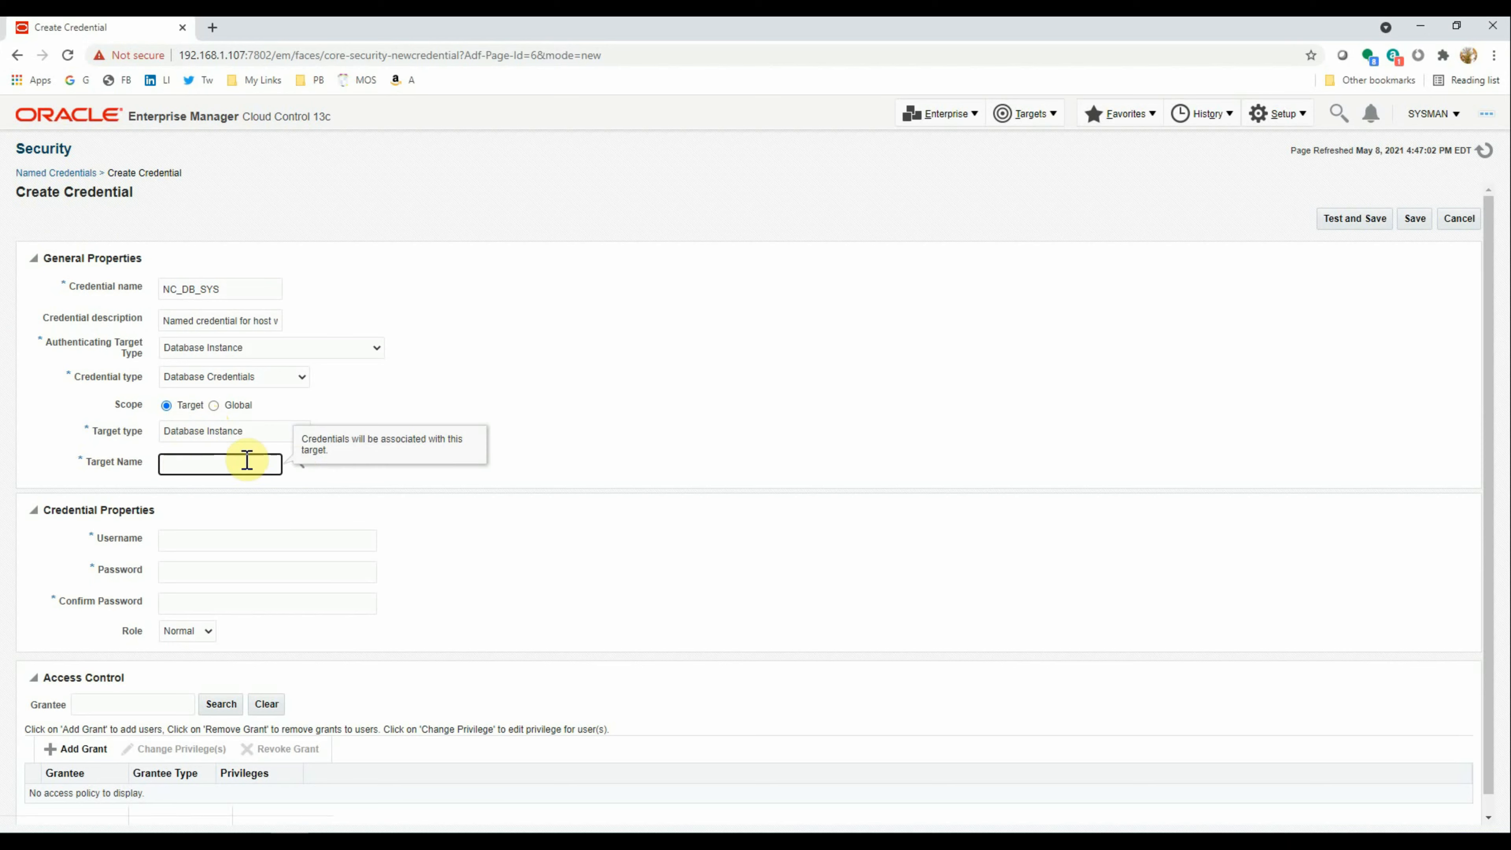
{"action": "left_click", "coordinate": [297, 465]}
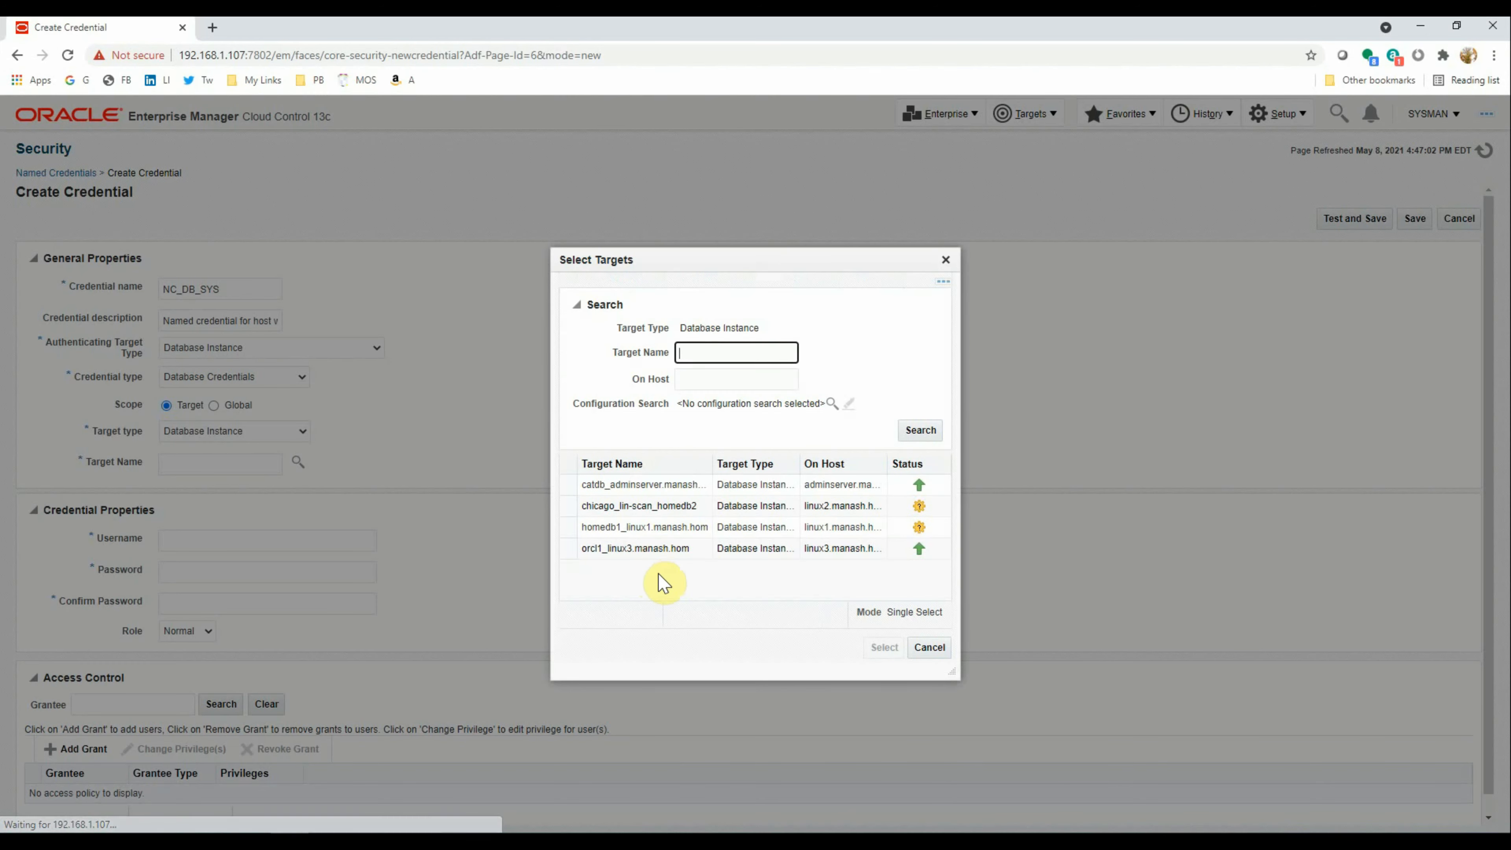
{"action": "left_click", "coordinate": [586, 547]}
{"action": "left_click", "coordinate": [885, 647]}
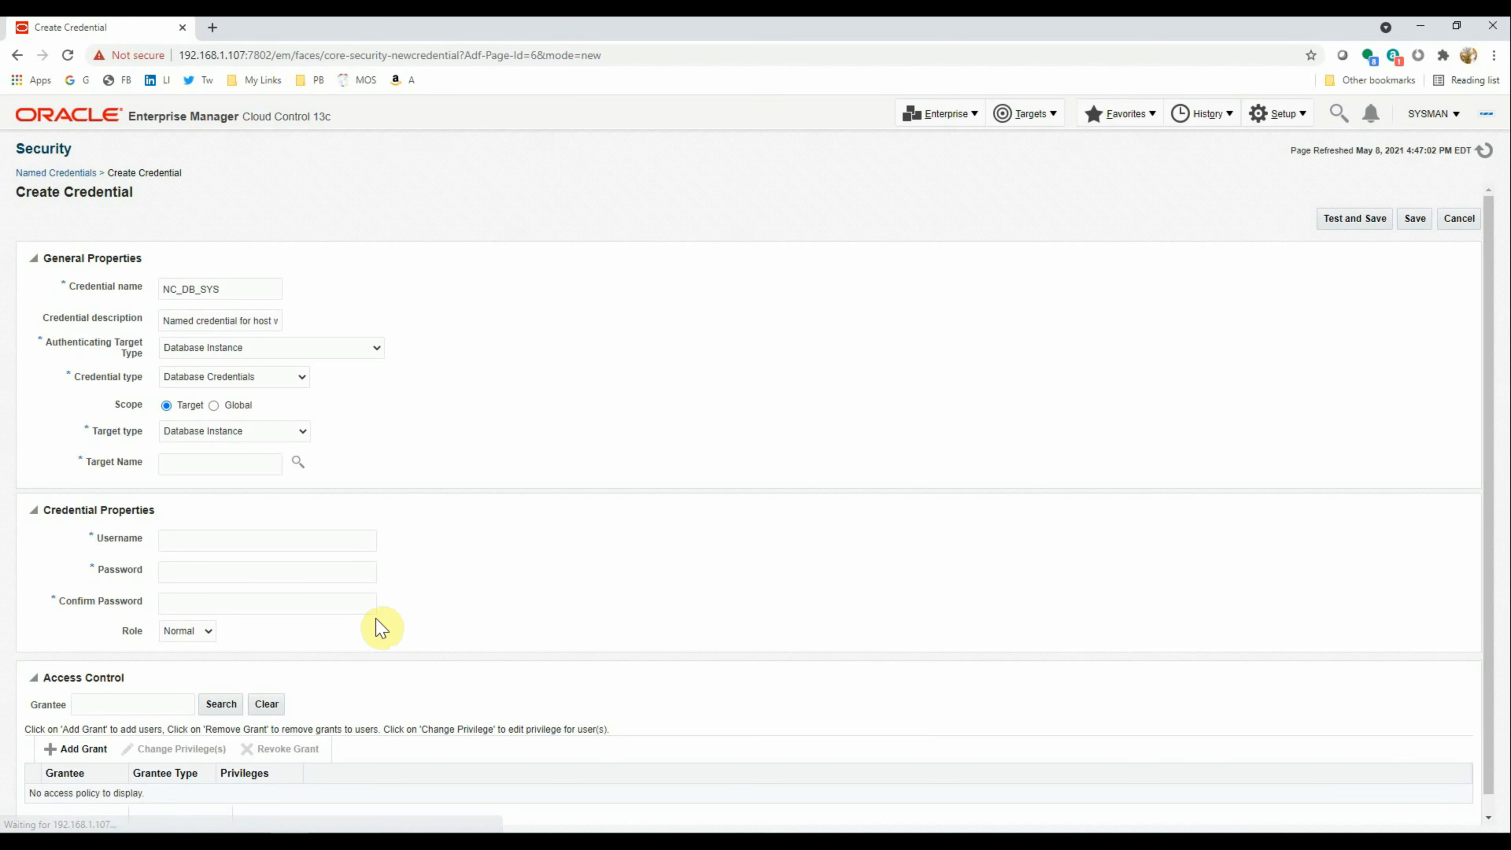
Enter username SYS, its password and role SYSDBA, then test and save
{"action": "left_click", "coordinate": [217, 542]}
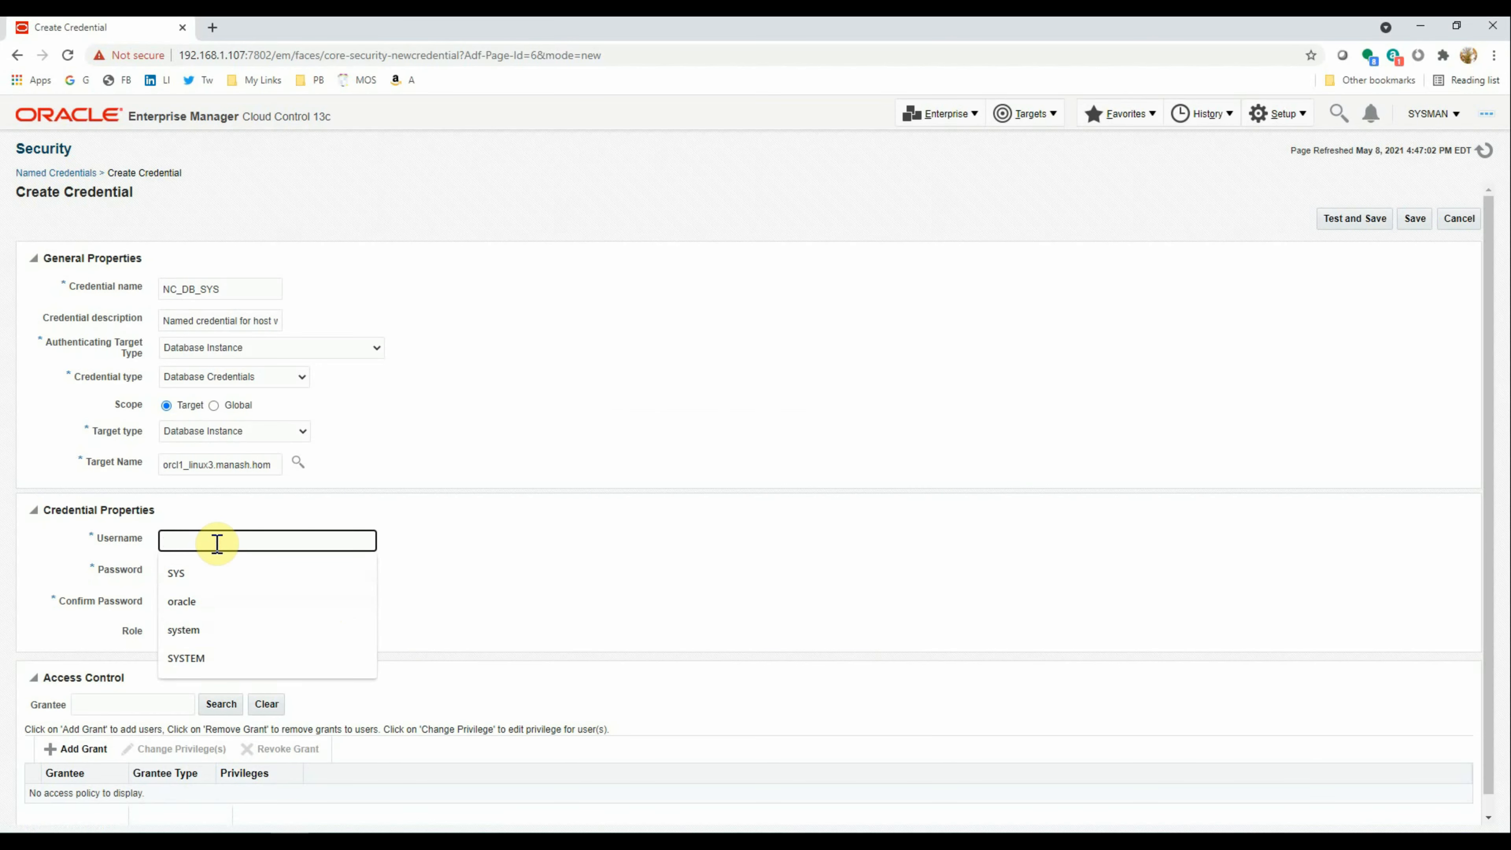
{"action": "left_click", "coordinate": [212, 574]}
{"action": "left_click", "coordinate": [208, 574]}
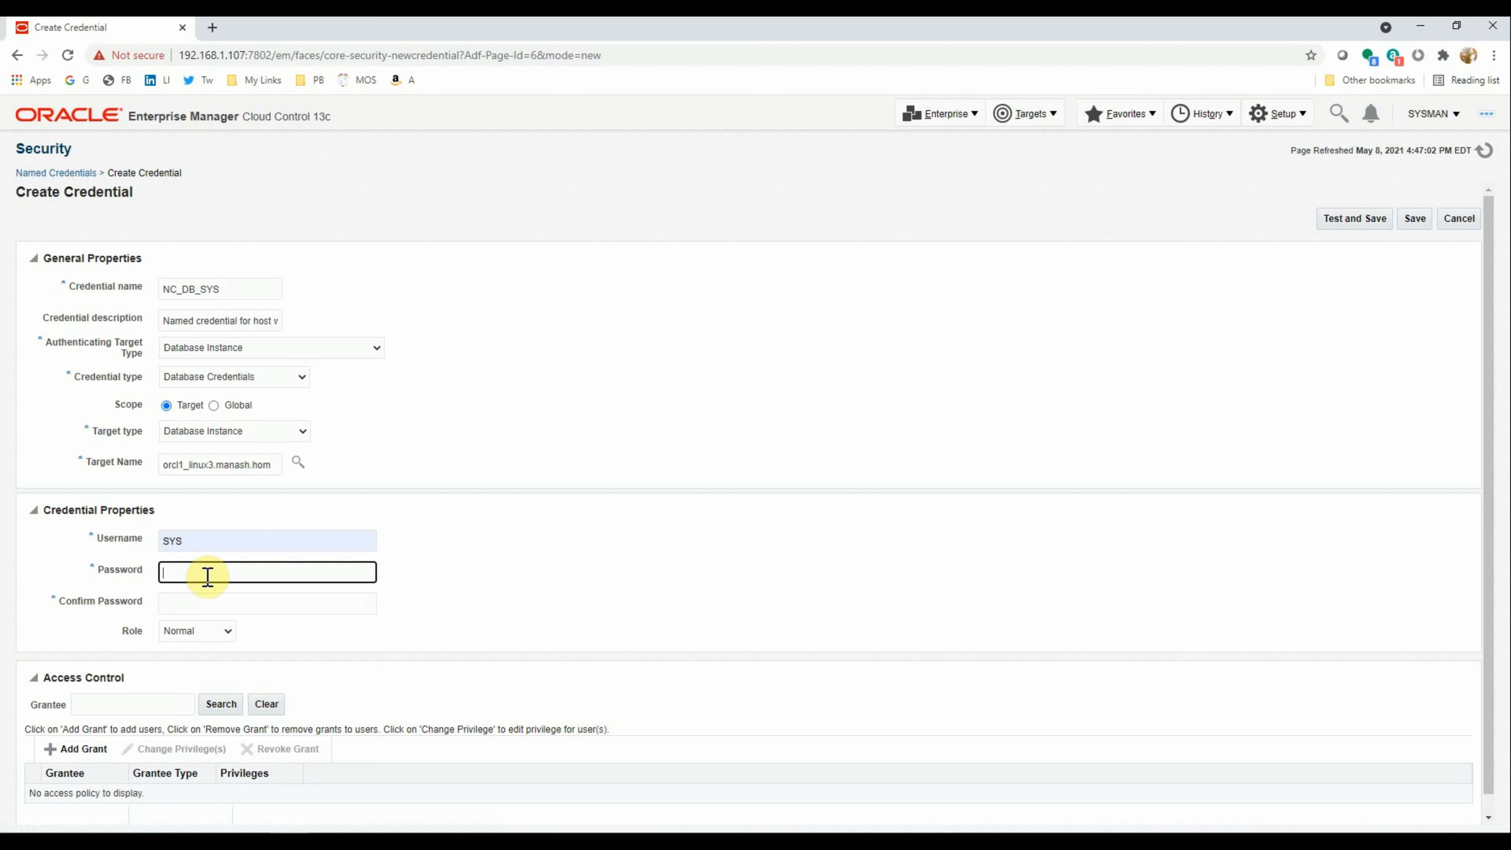
{"action": "type", "text": "•••"}
{"action": "key", "text": "Tab"}
{"action": "type", "text": "••••••"}
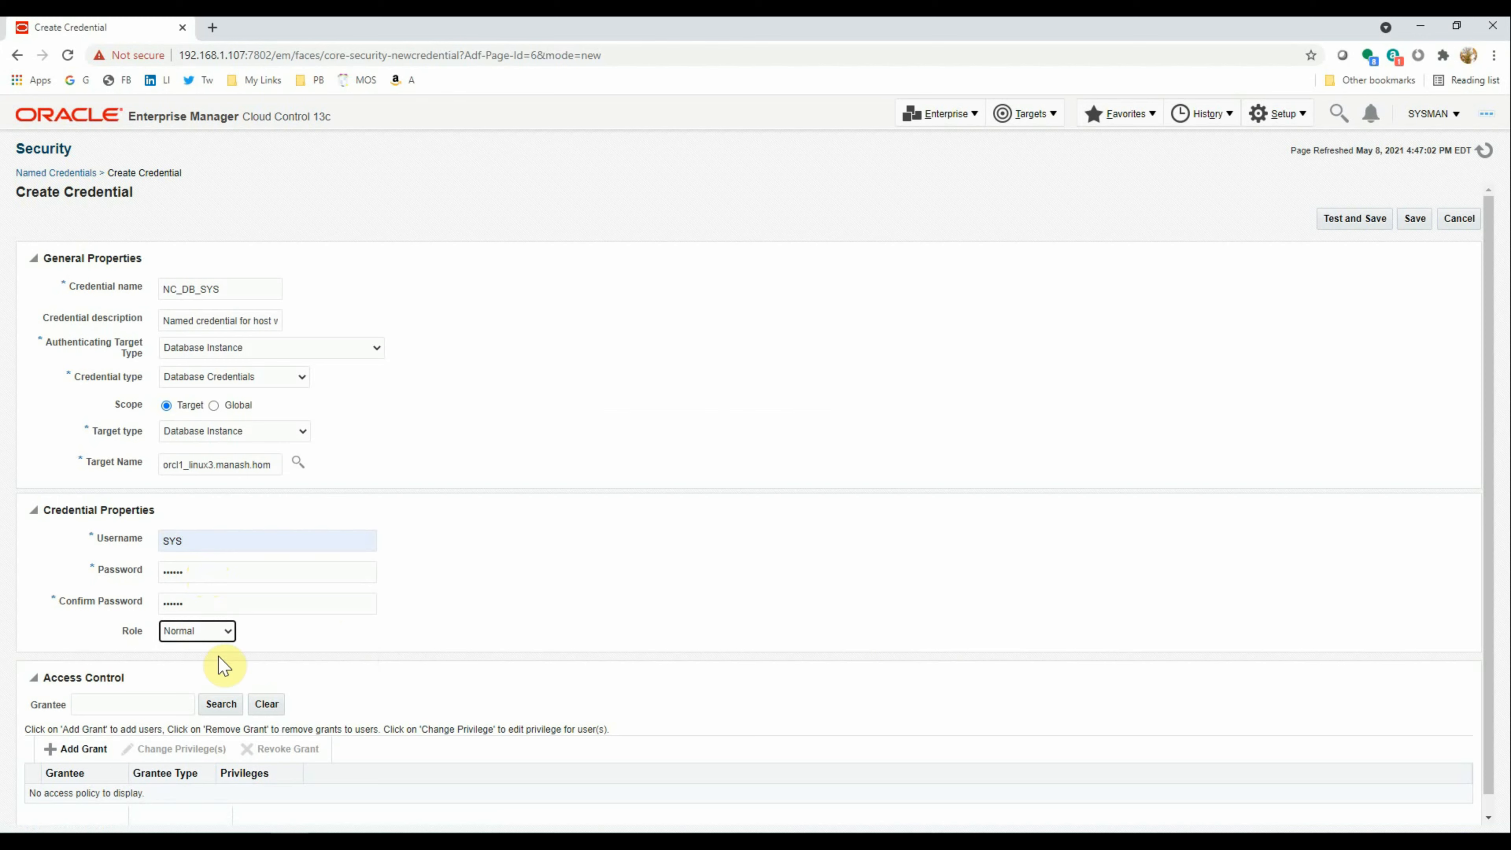
{"action": "left_click", "coordinate": [202, 630]}
{"action": "left_click", "coordinate": [196, 659]}
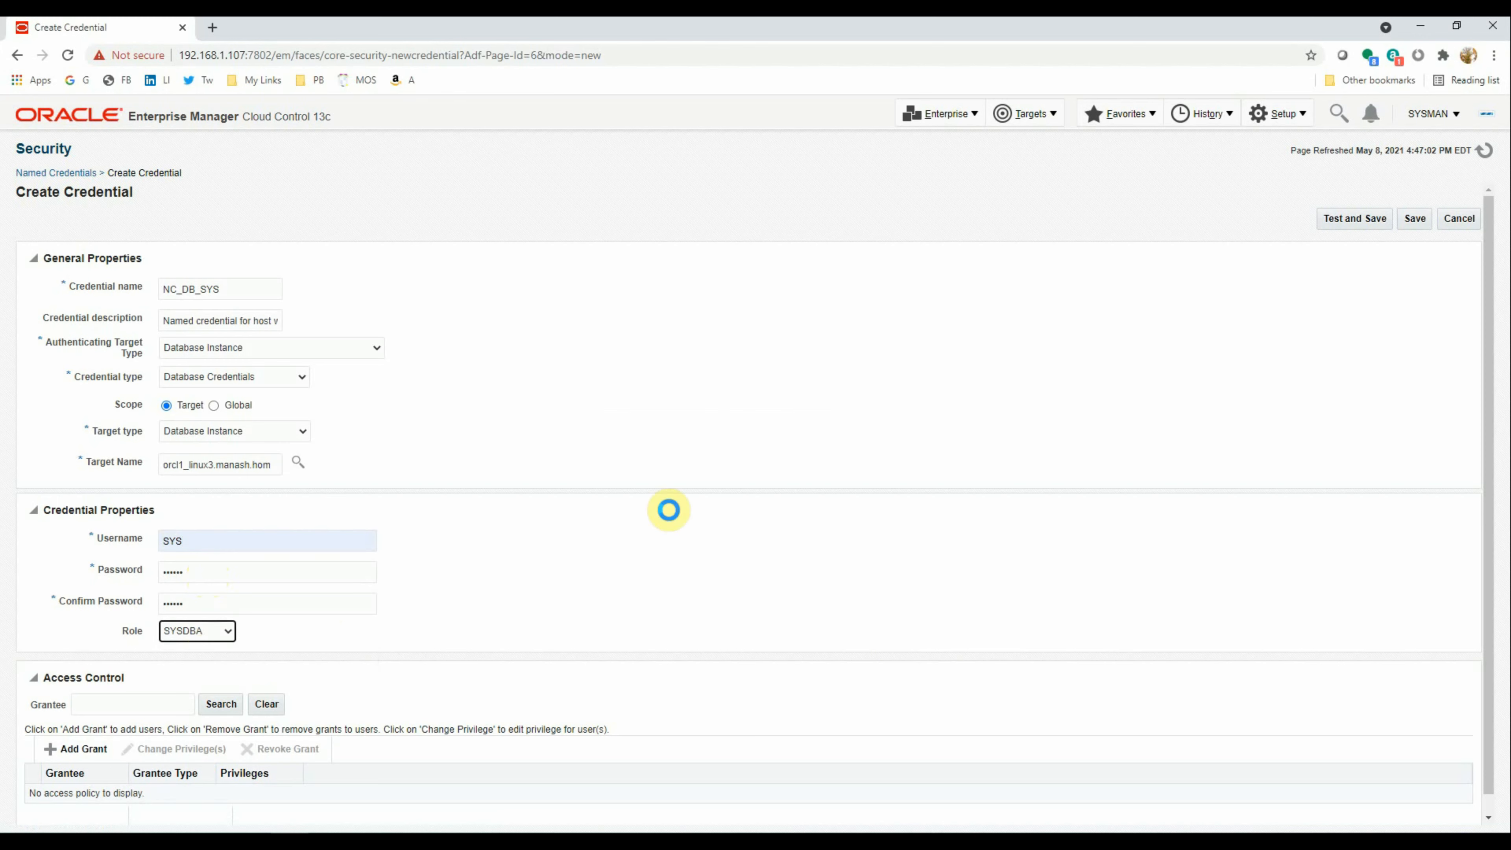
{"action": "left_click", "coordinate": [1351, 218]}
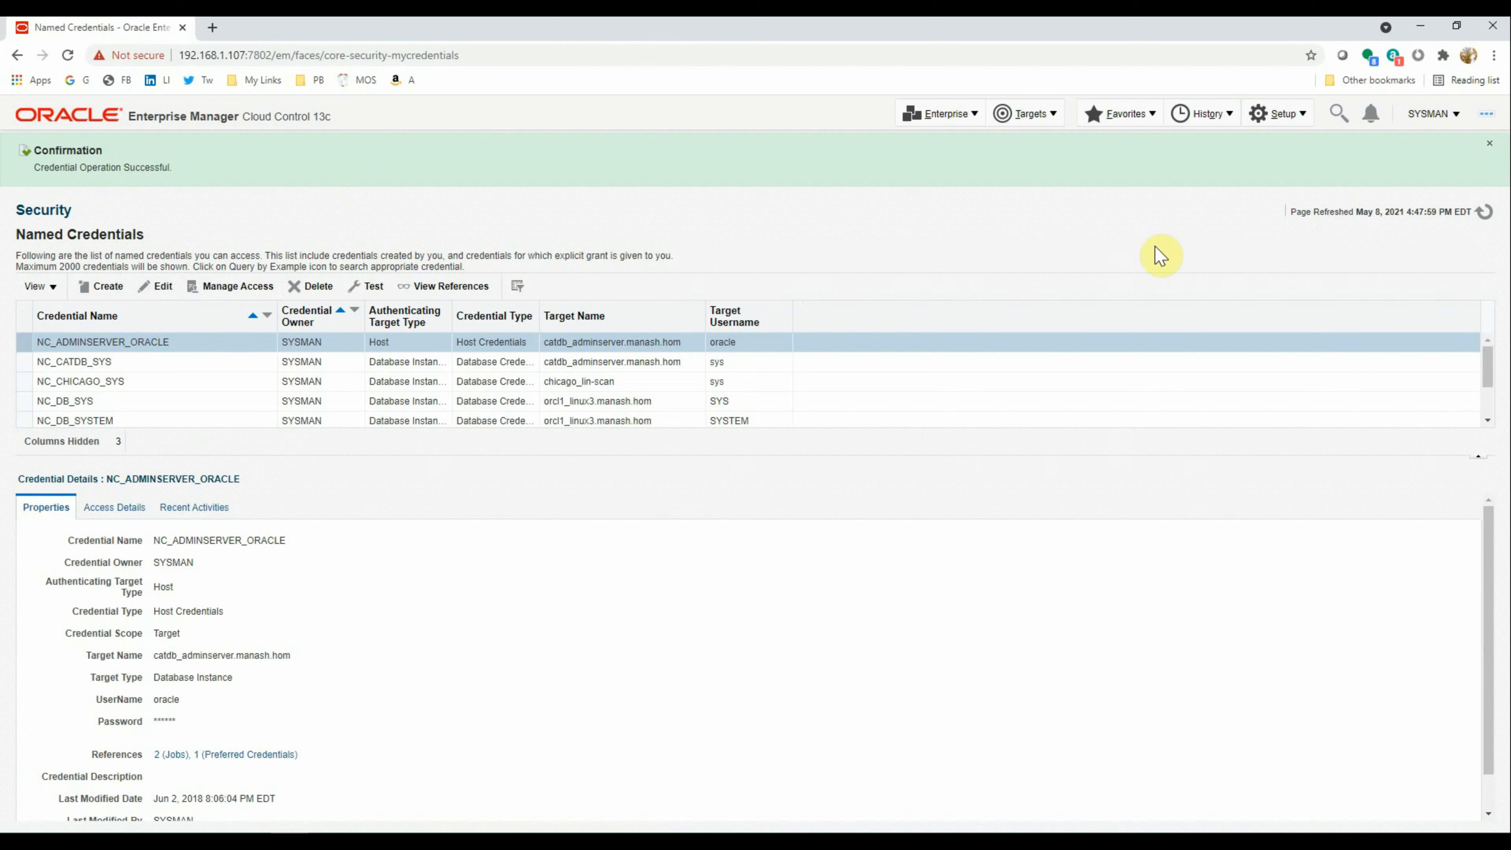
Start a new credential named NC_HOST_ORACLE
{"action": "left_click", "coordinate": [107, 287]}
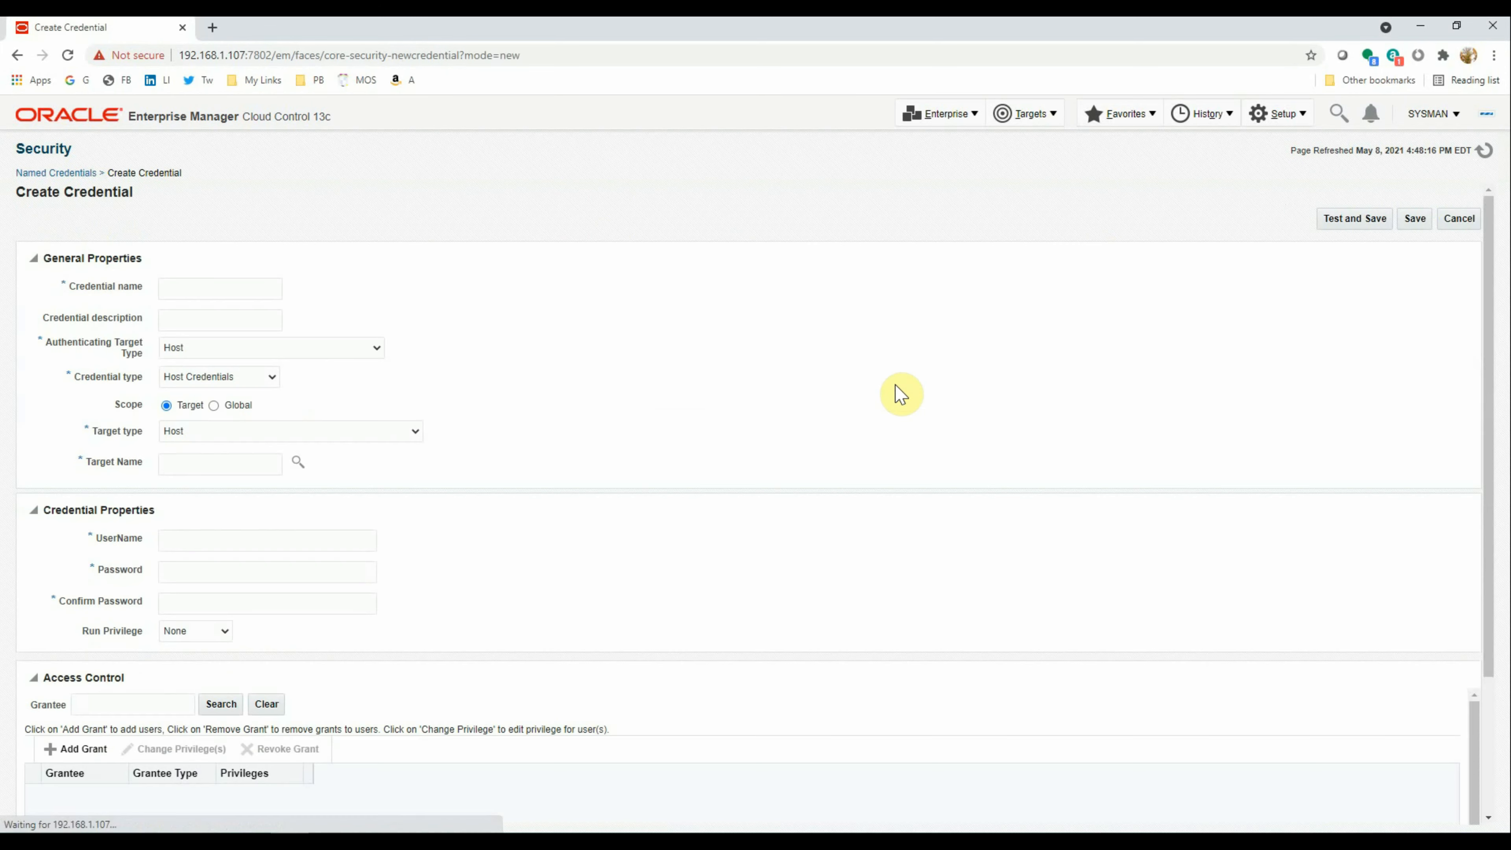
{"action": "left_click", "coordinate": [211, 290]}
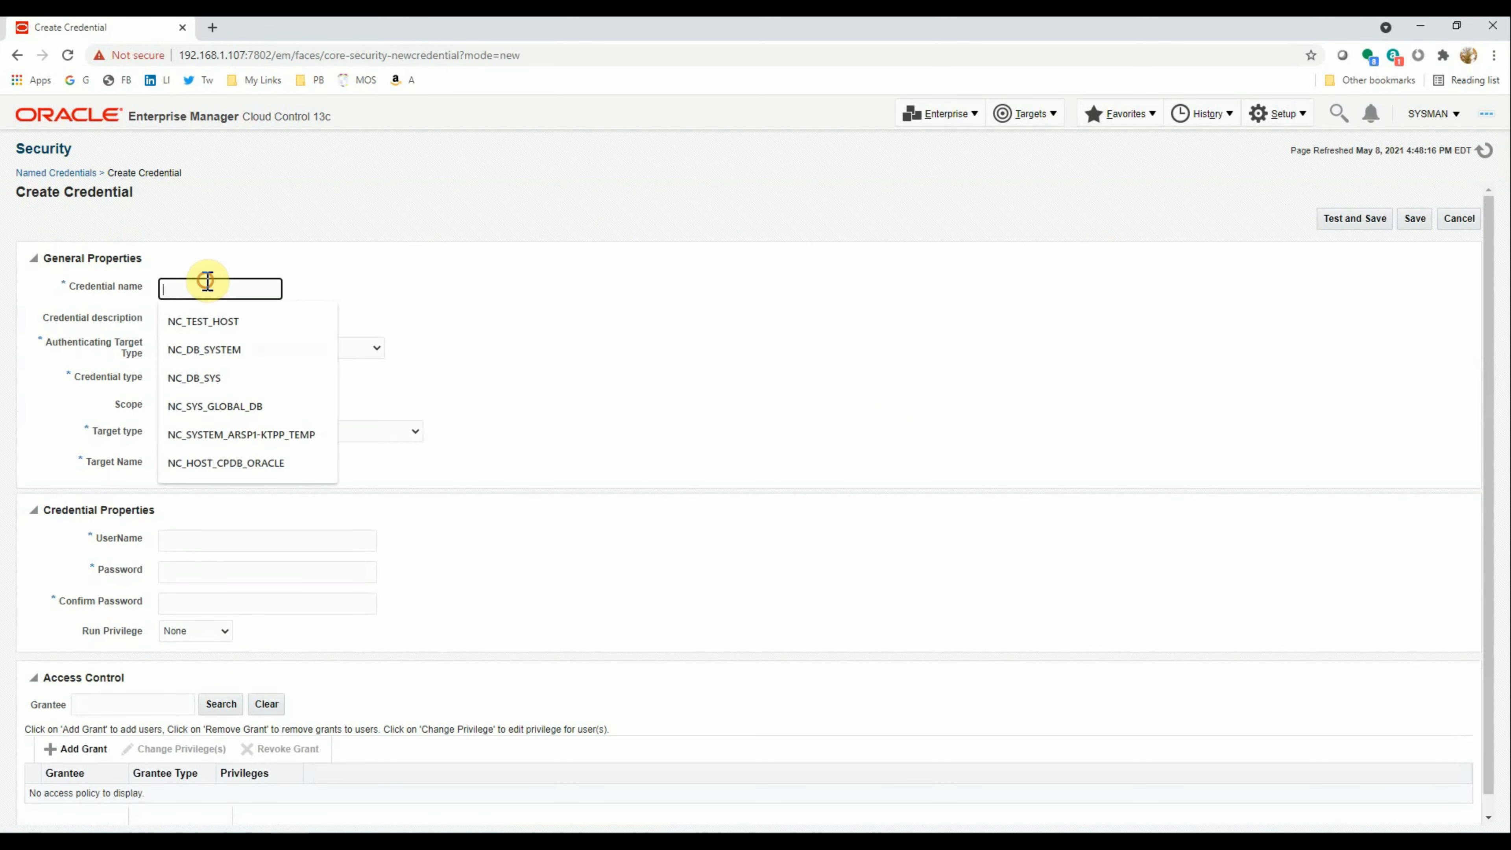
{"action": "left_click", "coordinate": [208, 322]}
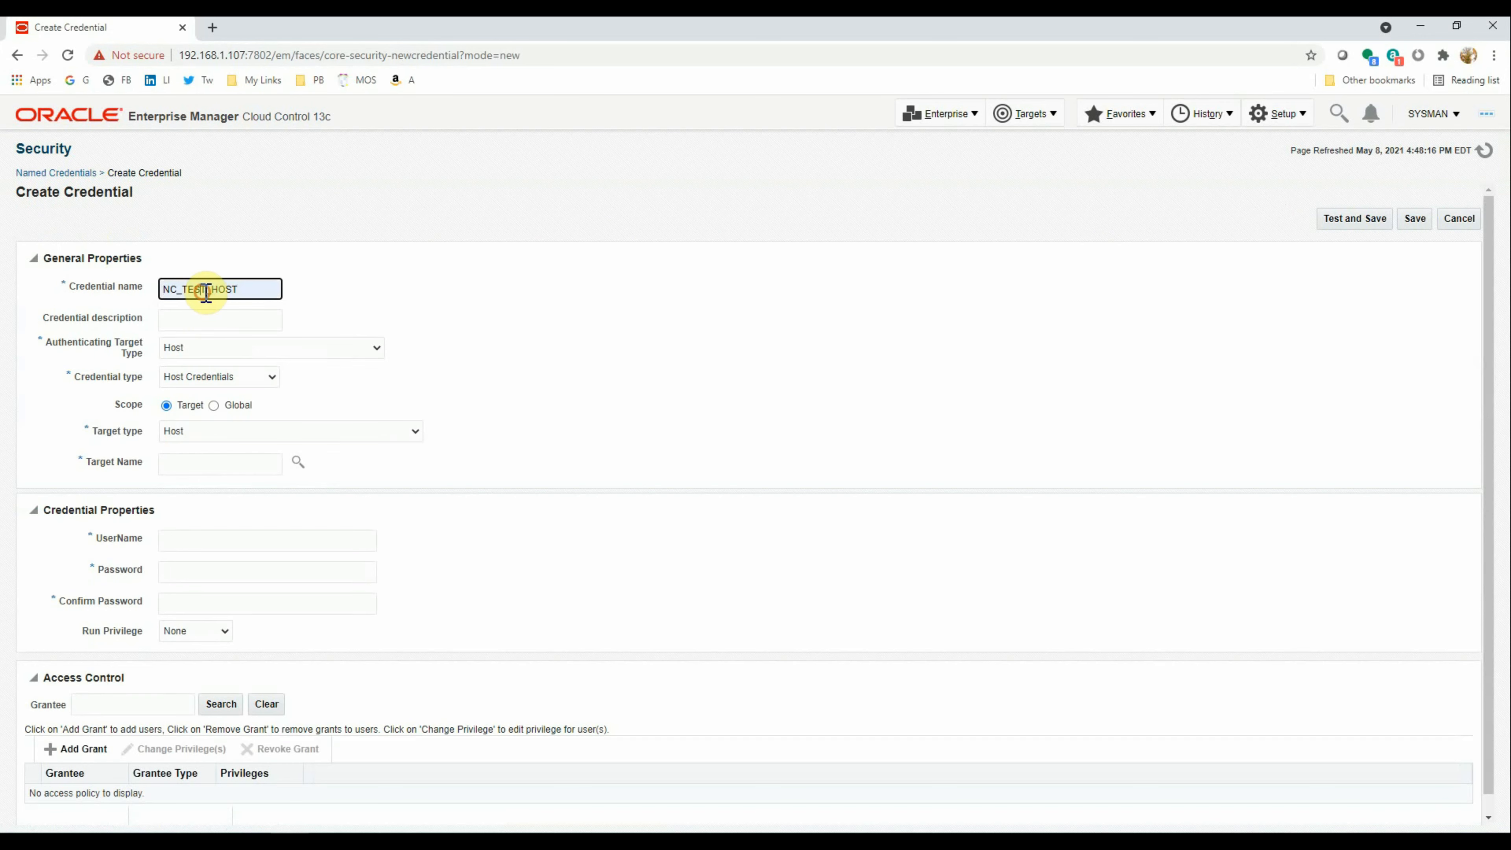
{"action": "key", "text": "Right"}
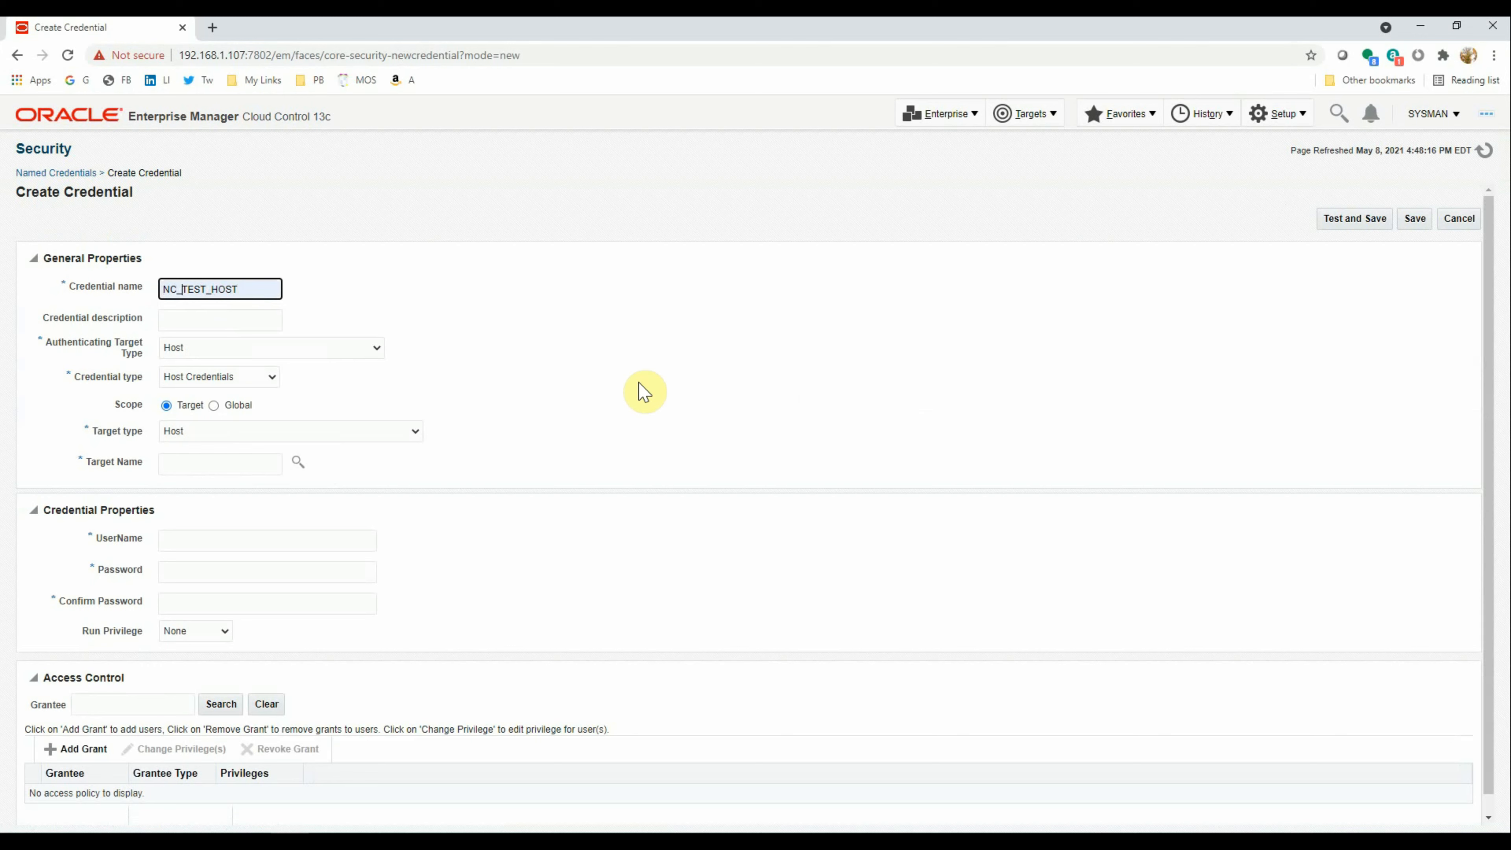
{"action": "key", "text": "shift+End"}
{"action": "type", "text": "HOST"}
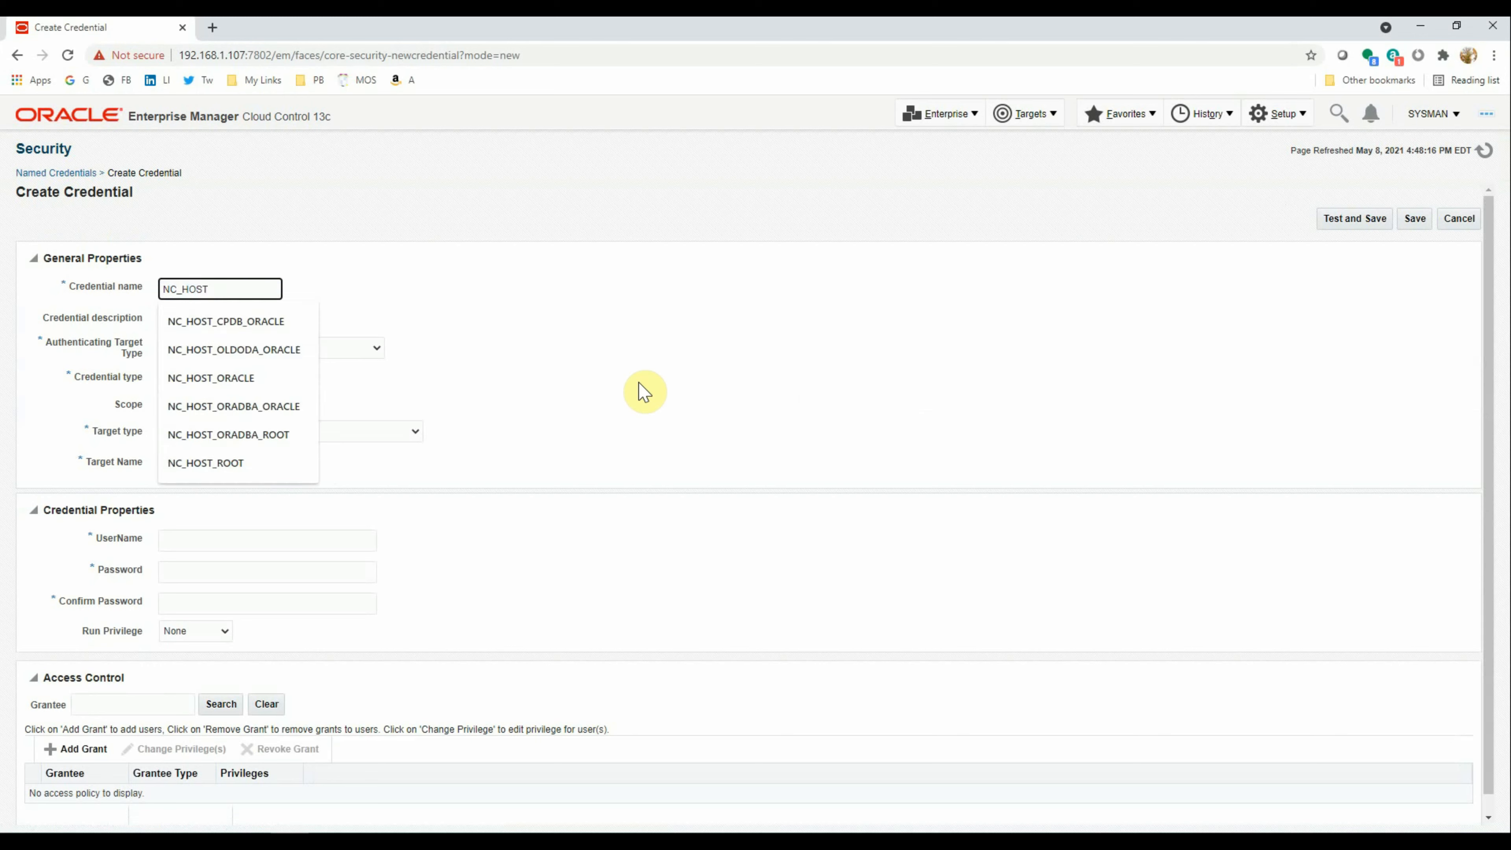
{"action": "type", "text": "_ORACLE"}
Adapt the suggested host description to end with 'oracle user'
{"action": "key", "text": "Tab"}
{"action": "key", "text": "Down"}
{"action": "key", "text": "Down"}
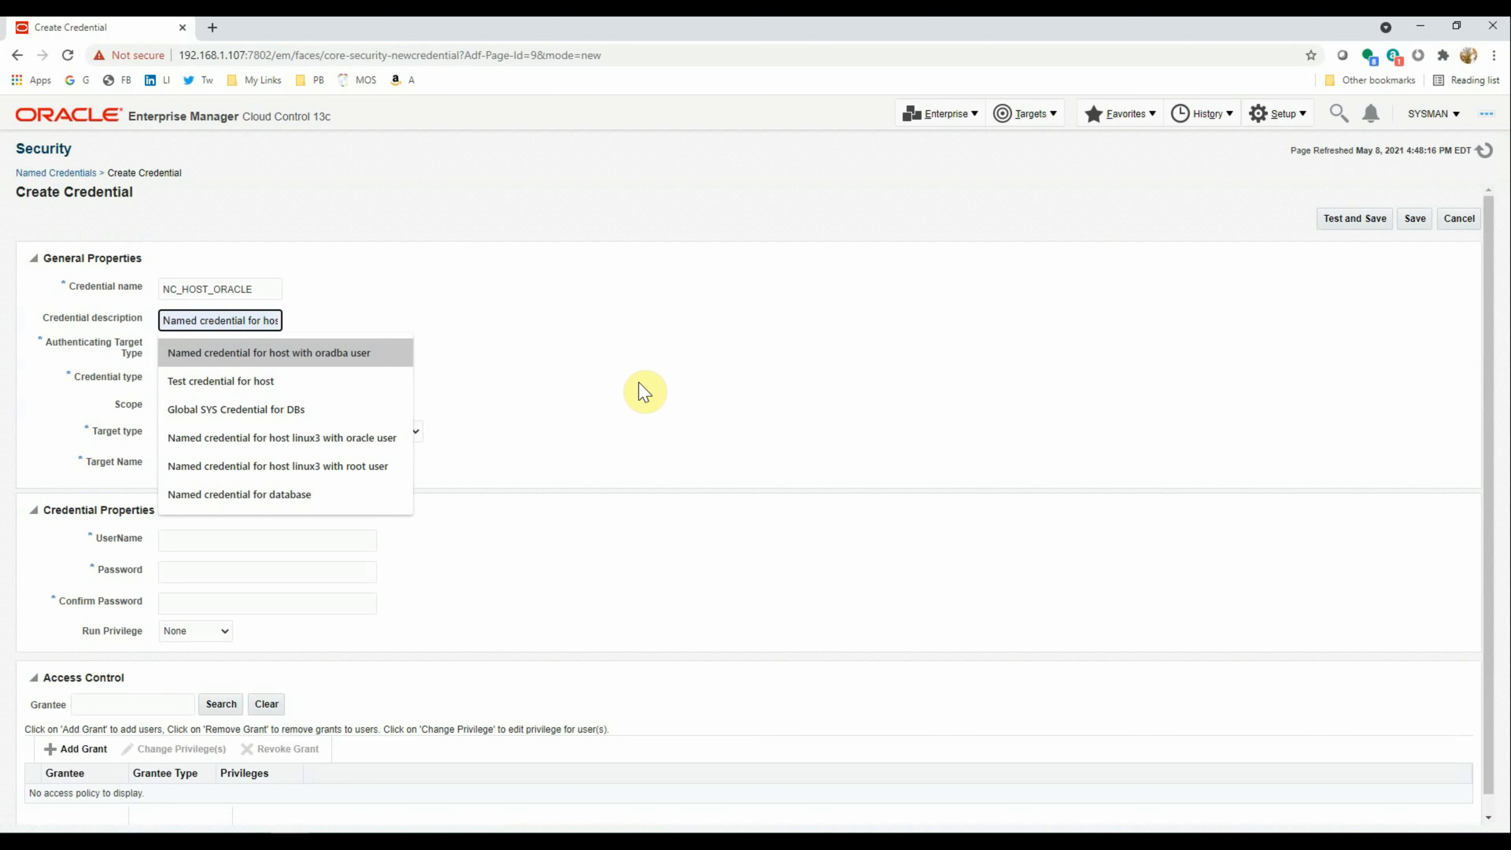
{"action": "left_click", "coordinate": [384, 351]}
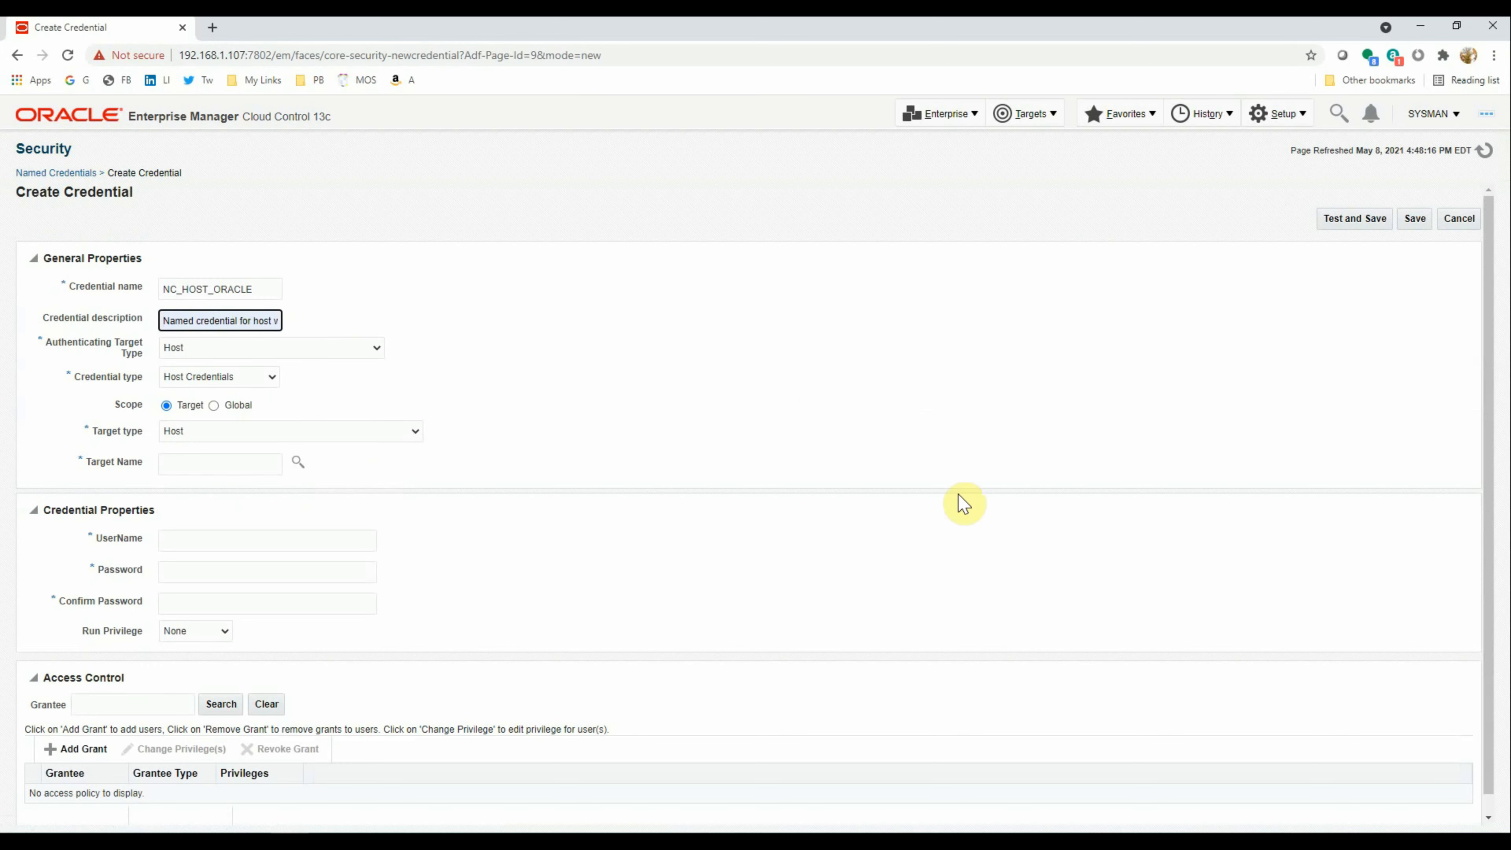
{"action": "key", "text": "ctrl+Right"}
{"action": "key", "text": "ctrl+Right"}
{"action": "key", "text": "ctrl+Left"}
{"action": "key", "text": "shift+End"}
{"action": "key", "text": "BackSpace"}
{"action": "type", "text": "ORA"}
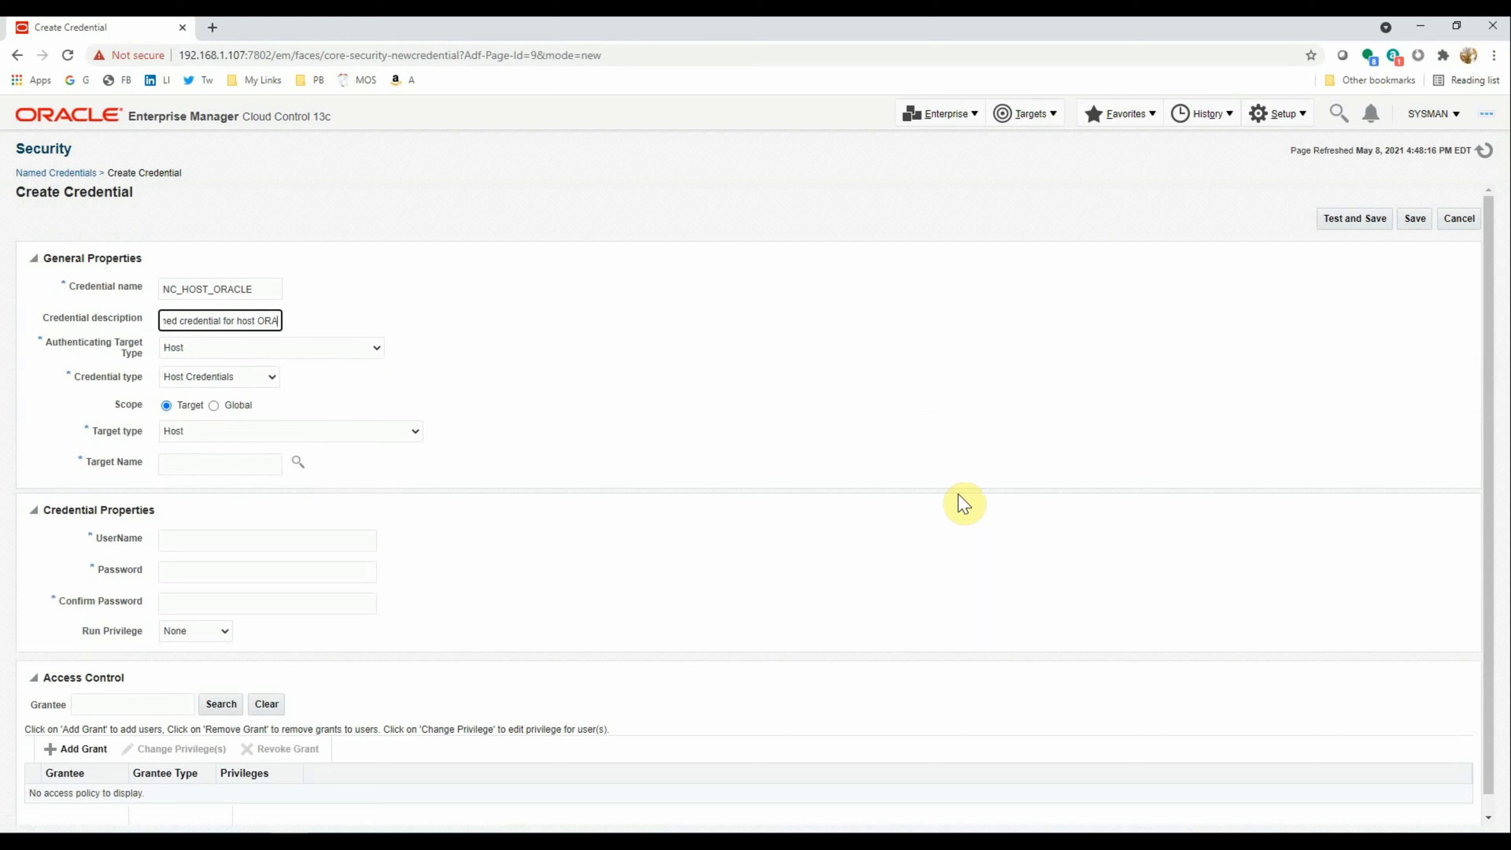
{"action": "key", "text": "BackSpace"}
{"action": "key", "text": "BackSpace"}
{"action": "key", "text": "BackSpace"}
{"action": "type", "text": "oracle user"}
Make the credential Global with username oracle and its password, then test and save
{"action": "key", "text": "Tab"}
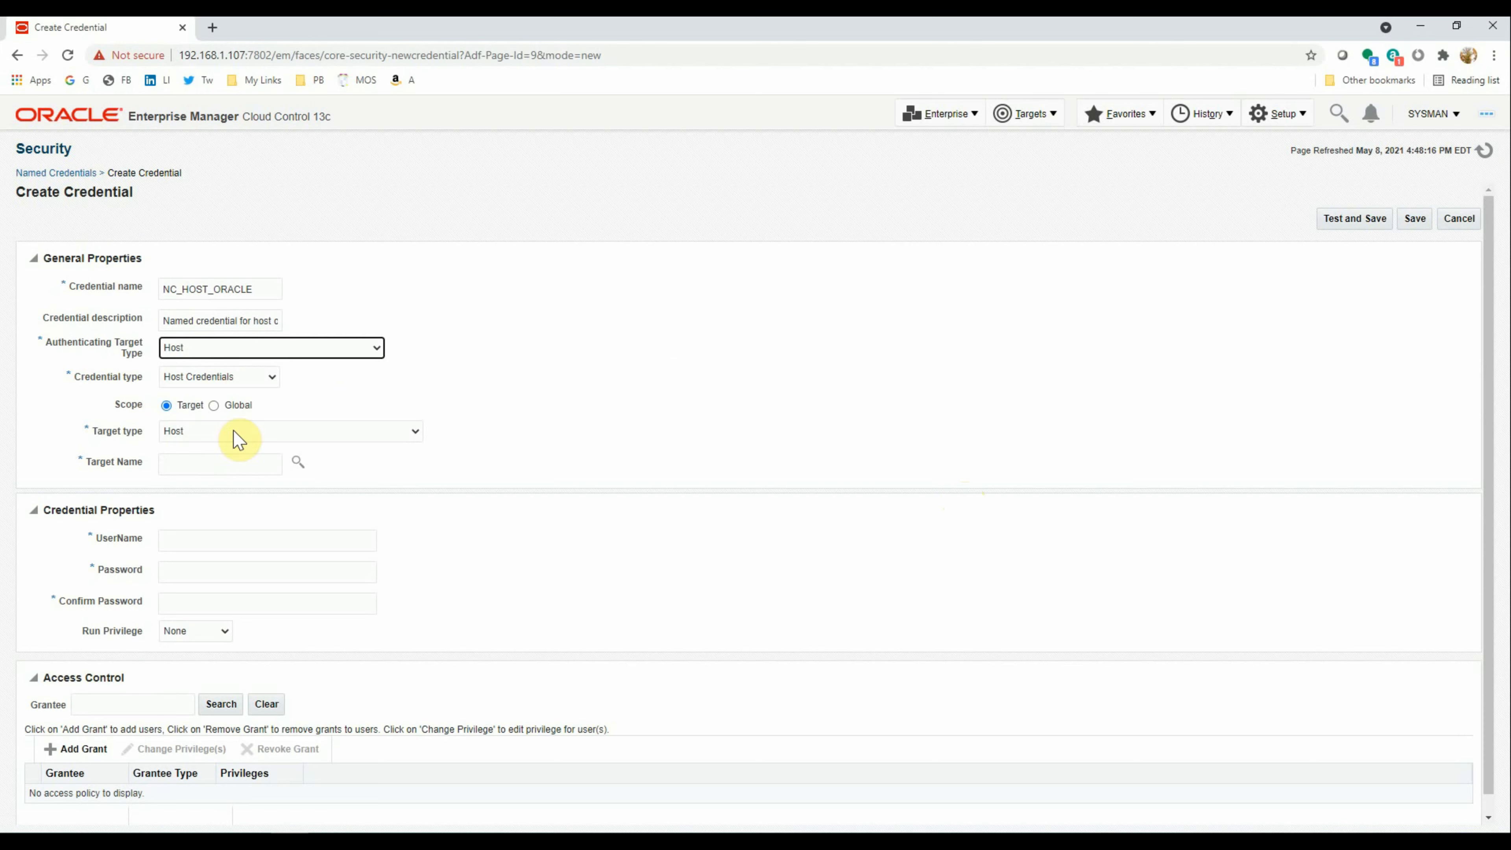
{"action": "left_click", "coordinate": [214, 407]}
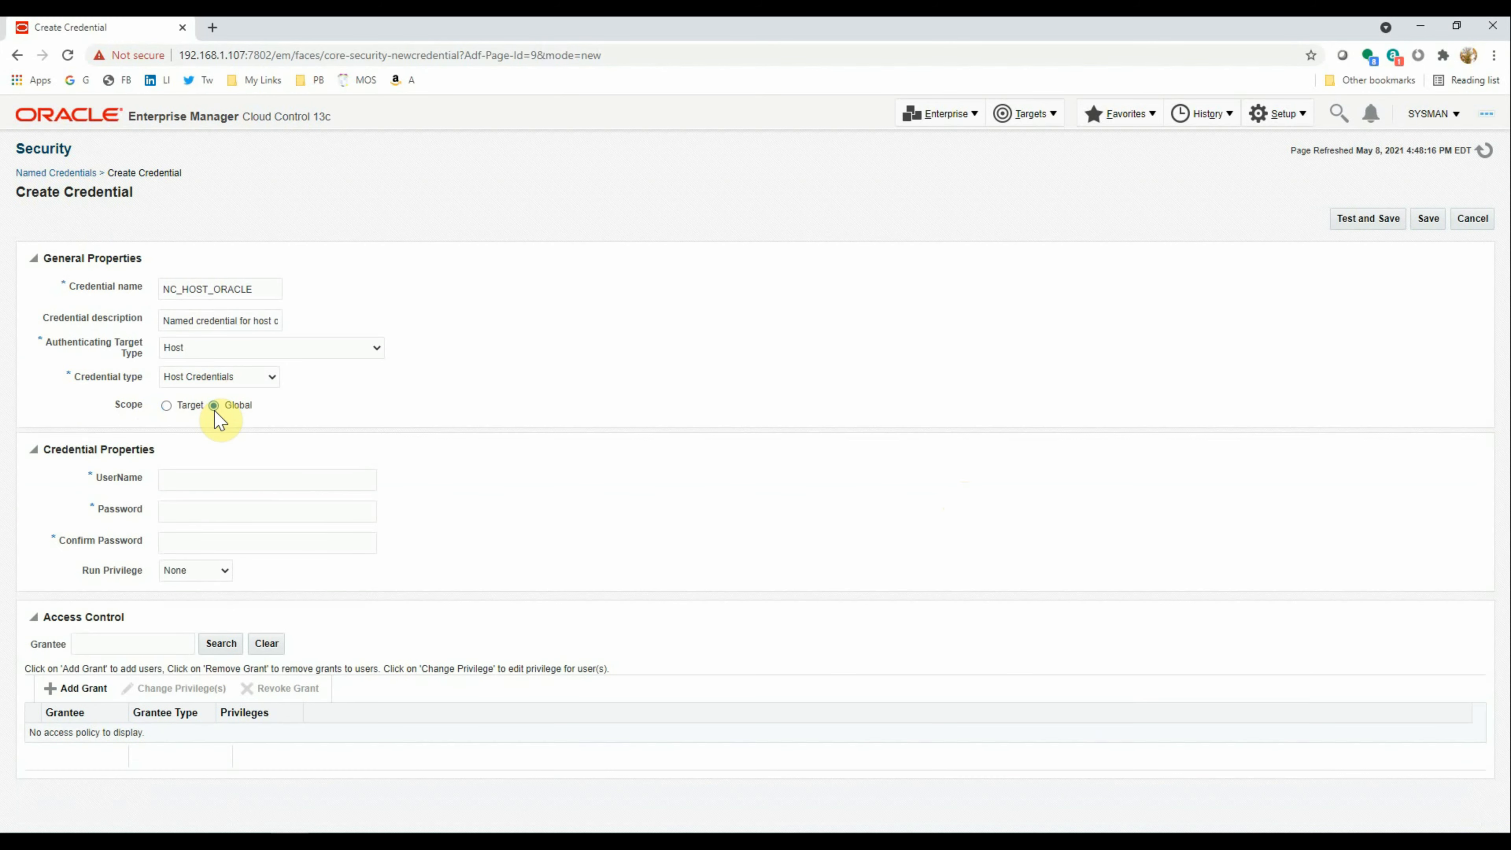
{"action": "left_click", "coordinate": [248, 477]}
{"action": "type", "text": "oracle"}
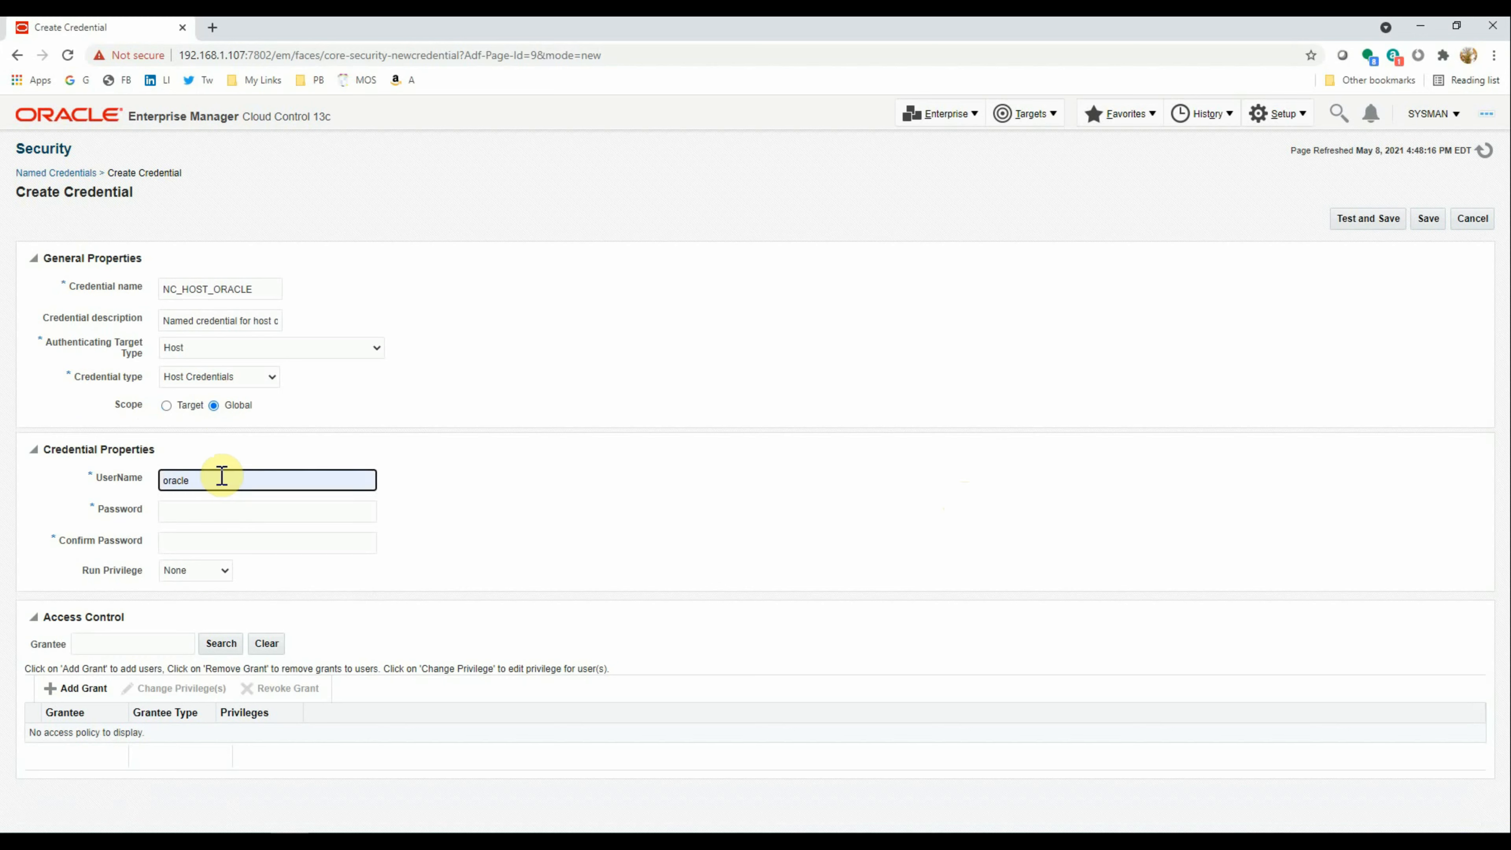
{"action": "left_click", "coordinate": [219, 515]}
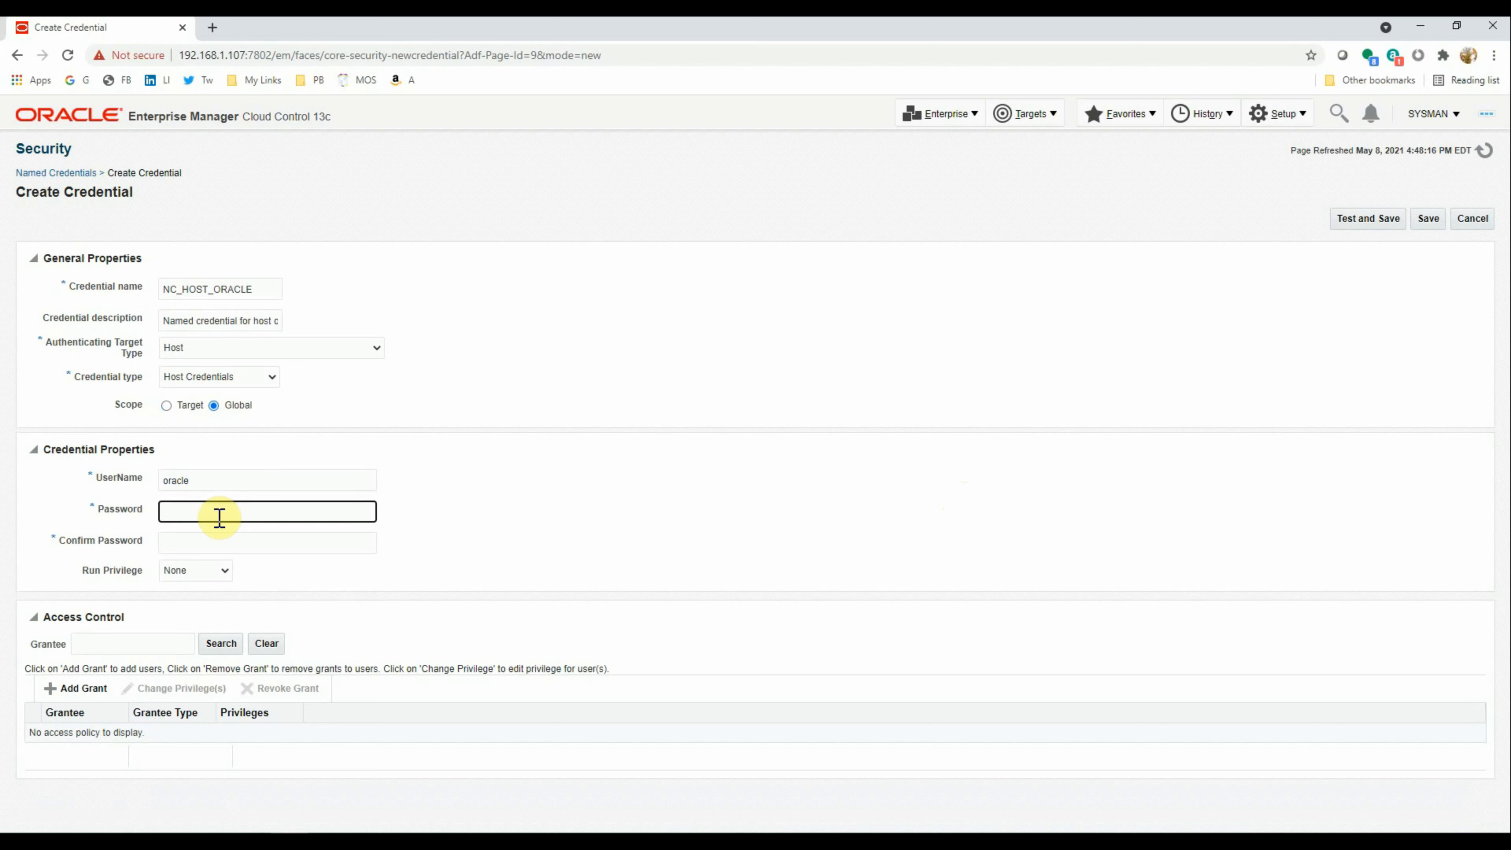
{"action": "type", "text": "oracle"}
{"action": "left_click", "coordinate": [179, 539]}
{"action": "type", "text": "orac"}
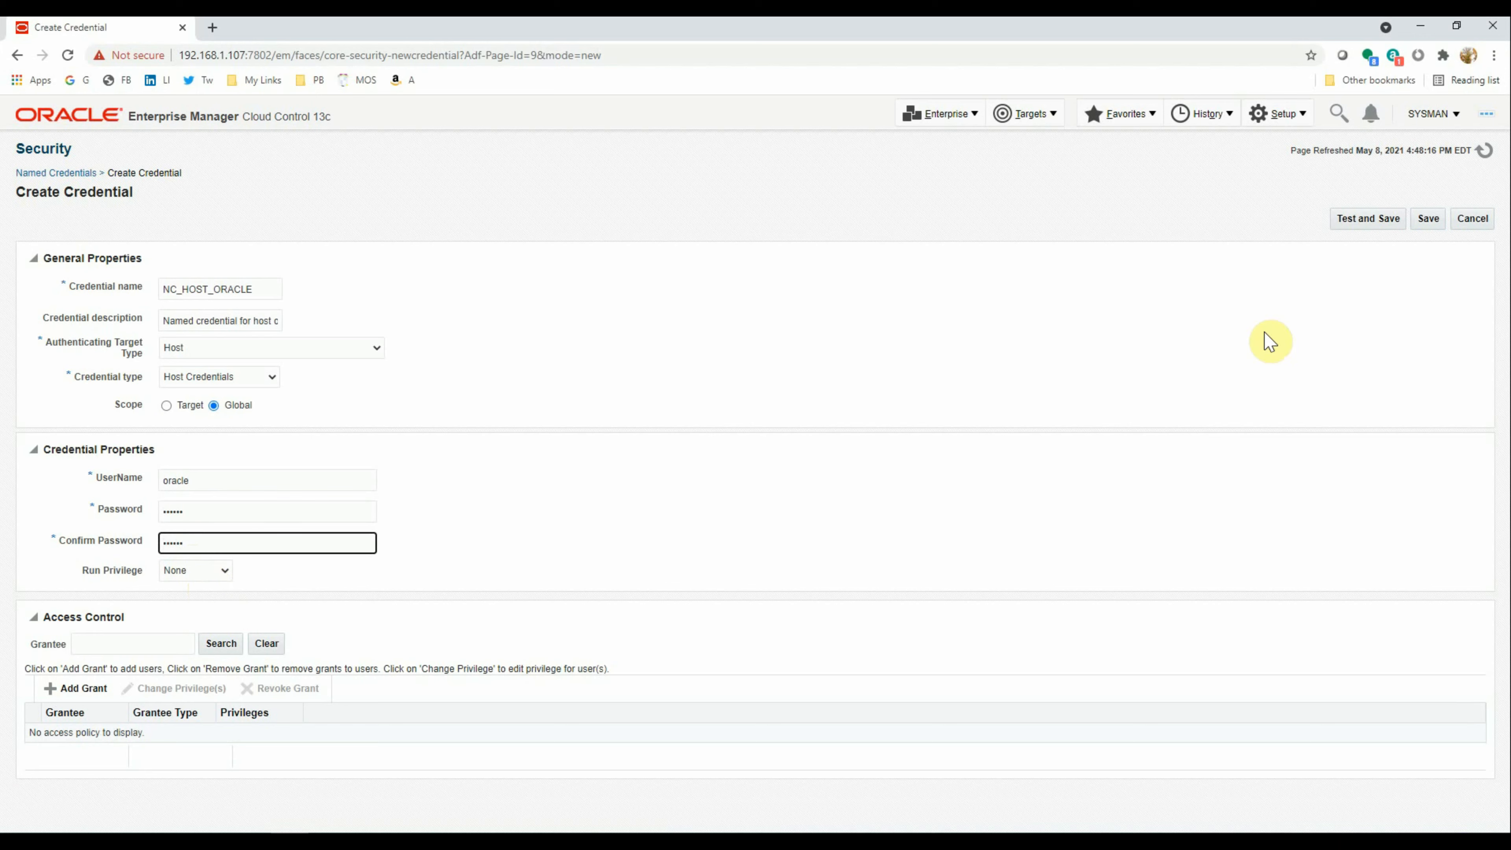
{"action": "left_click", "coordinate": [1366, 221]}
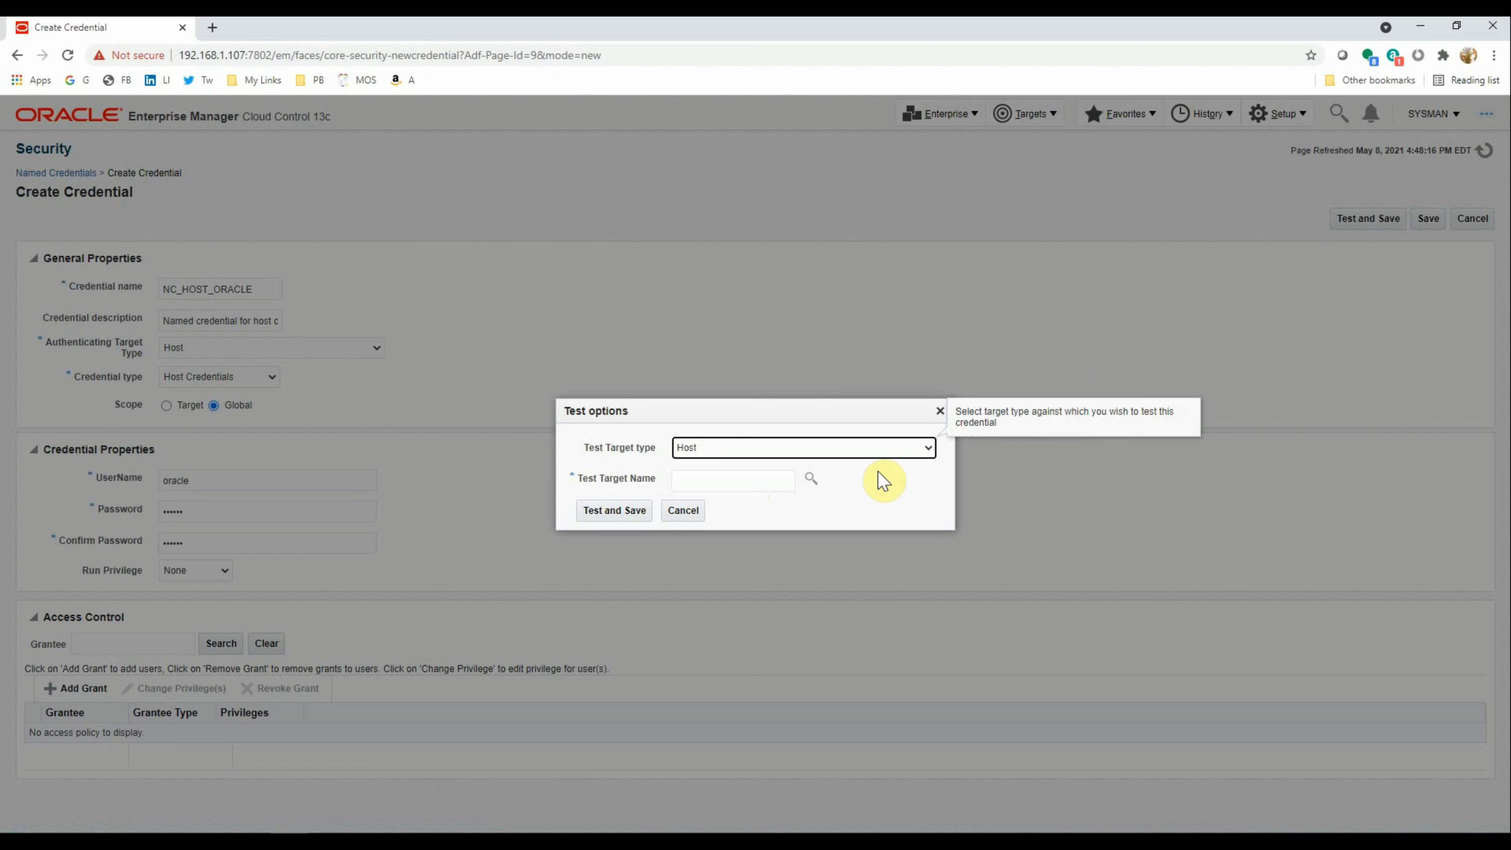
Test against host linux3.manash.hom, save the credential, and start a new one
{"action": "left_click", "coordinate": [809, 479]}
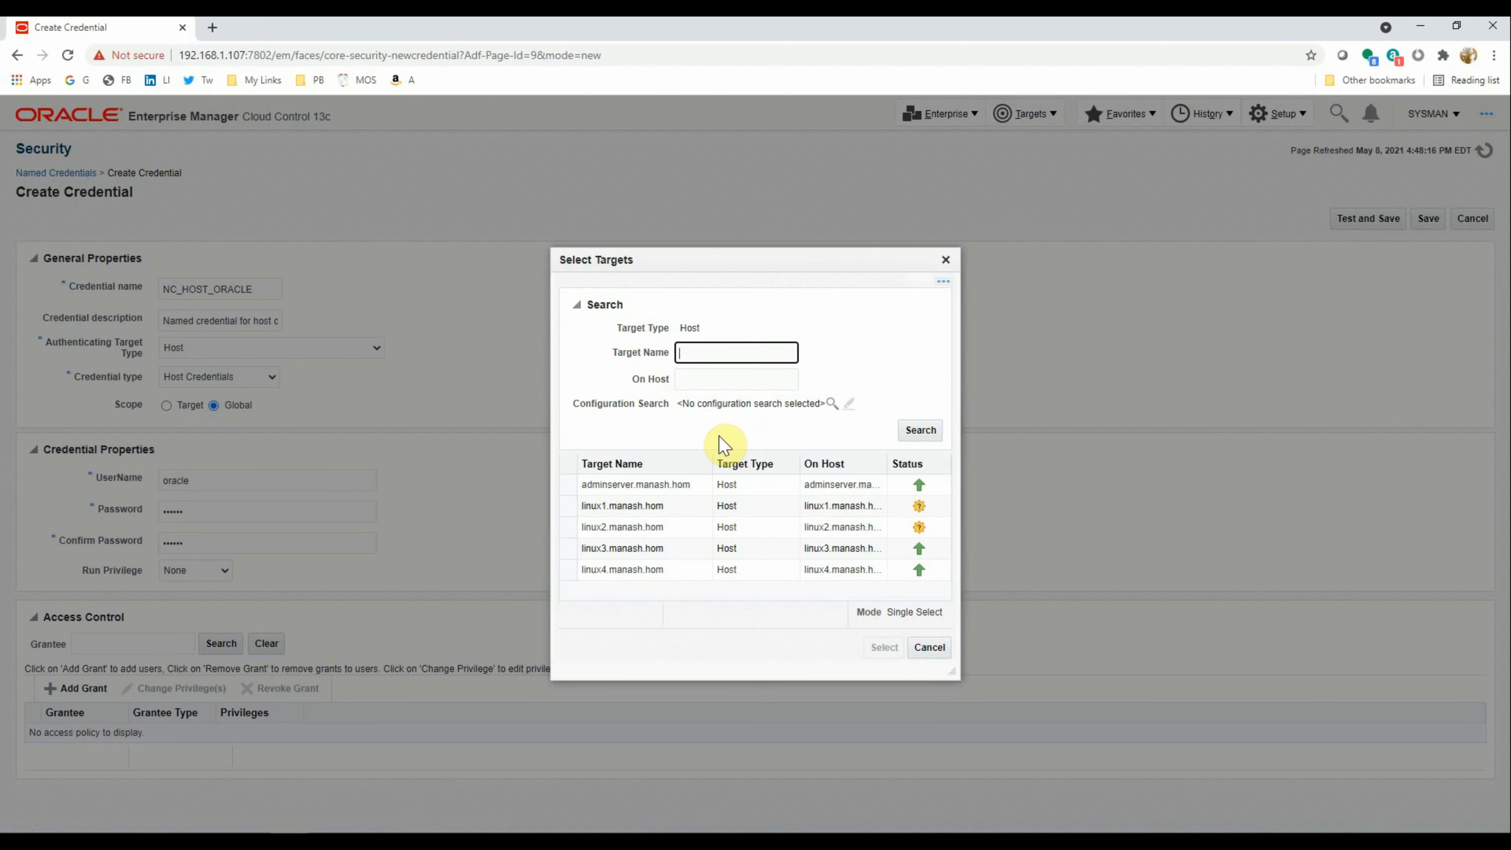
{"action": "left_click", "coordinate": [567, 548]}
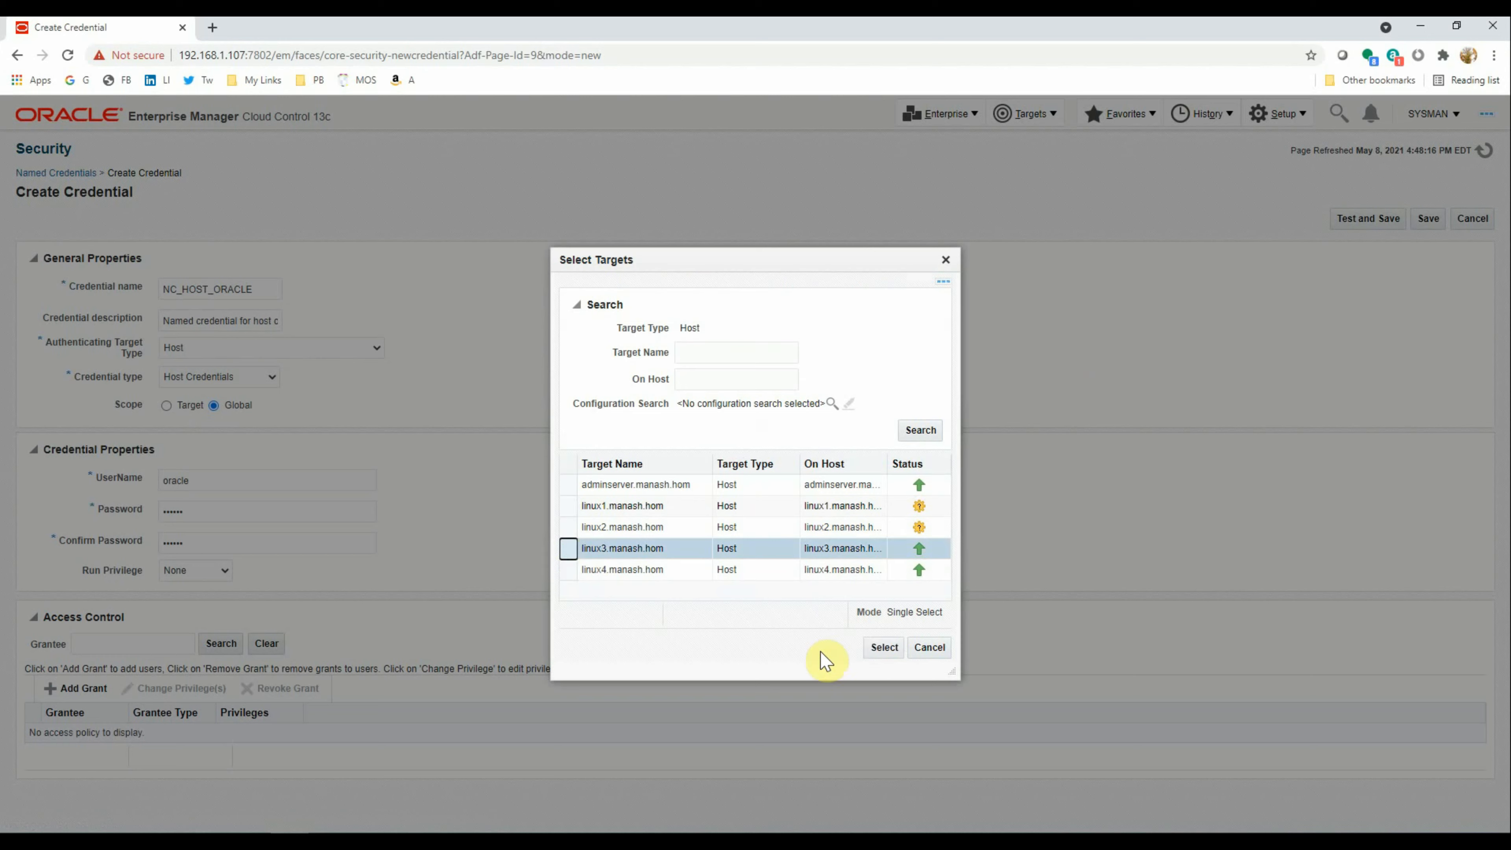
{"action": "left_click", "coordinate": [883, 649]}
{"action": "left_click", "coordinate": [619, 514]}
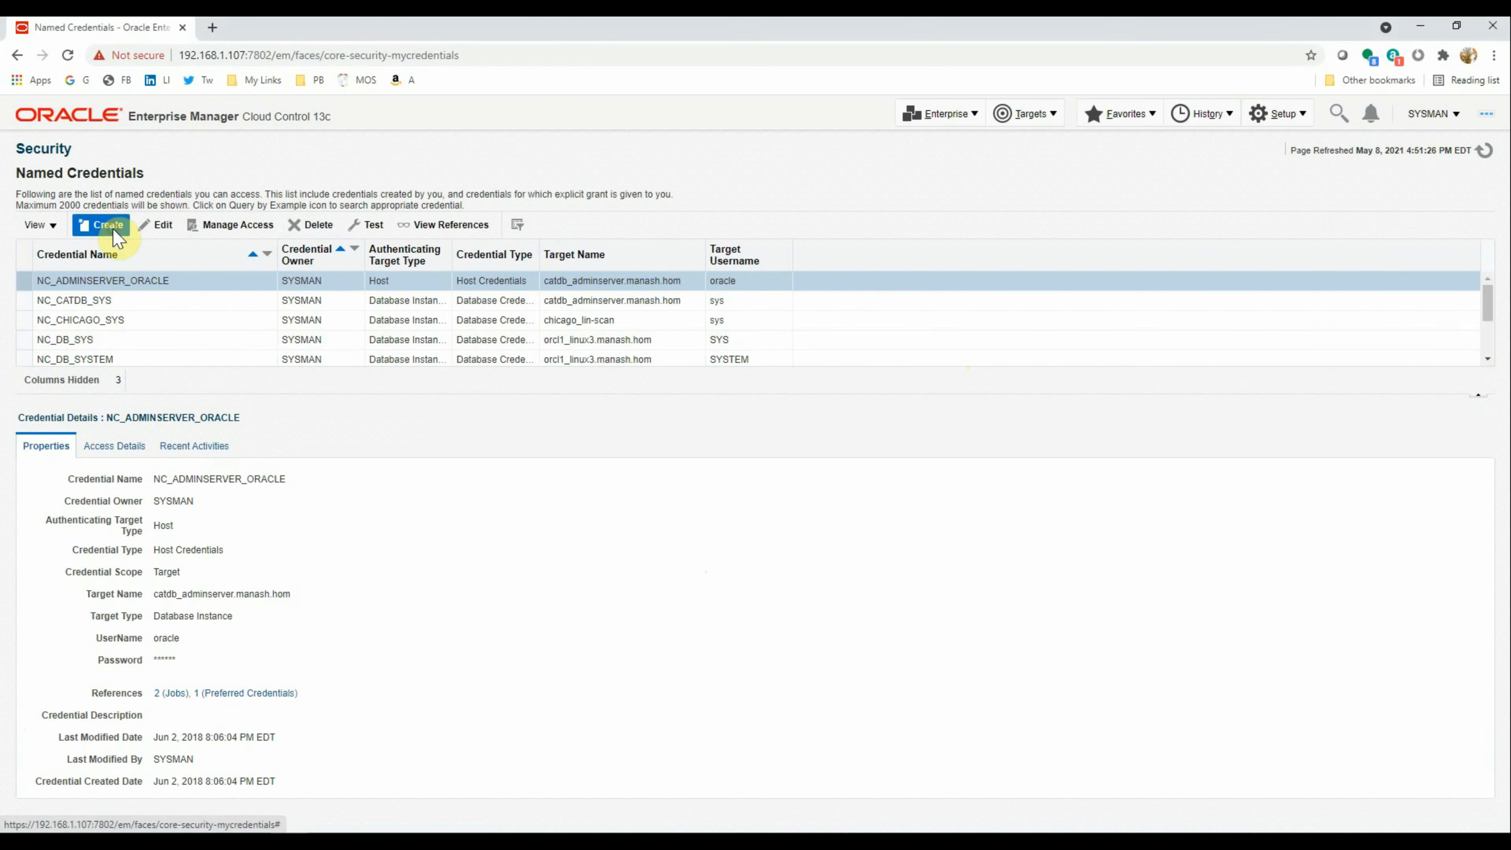
{"action": "left_click", "coordinate": [113, 238]}
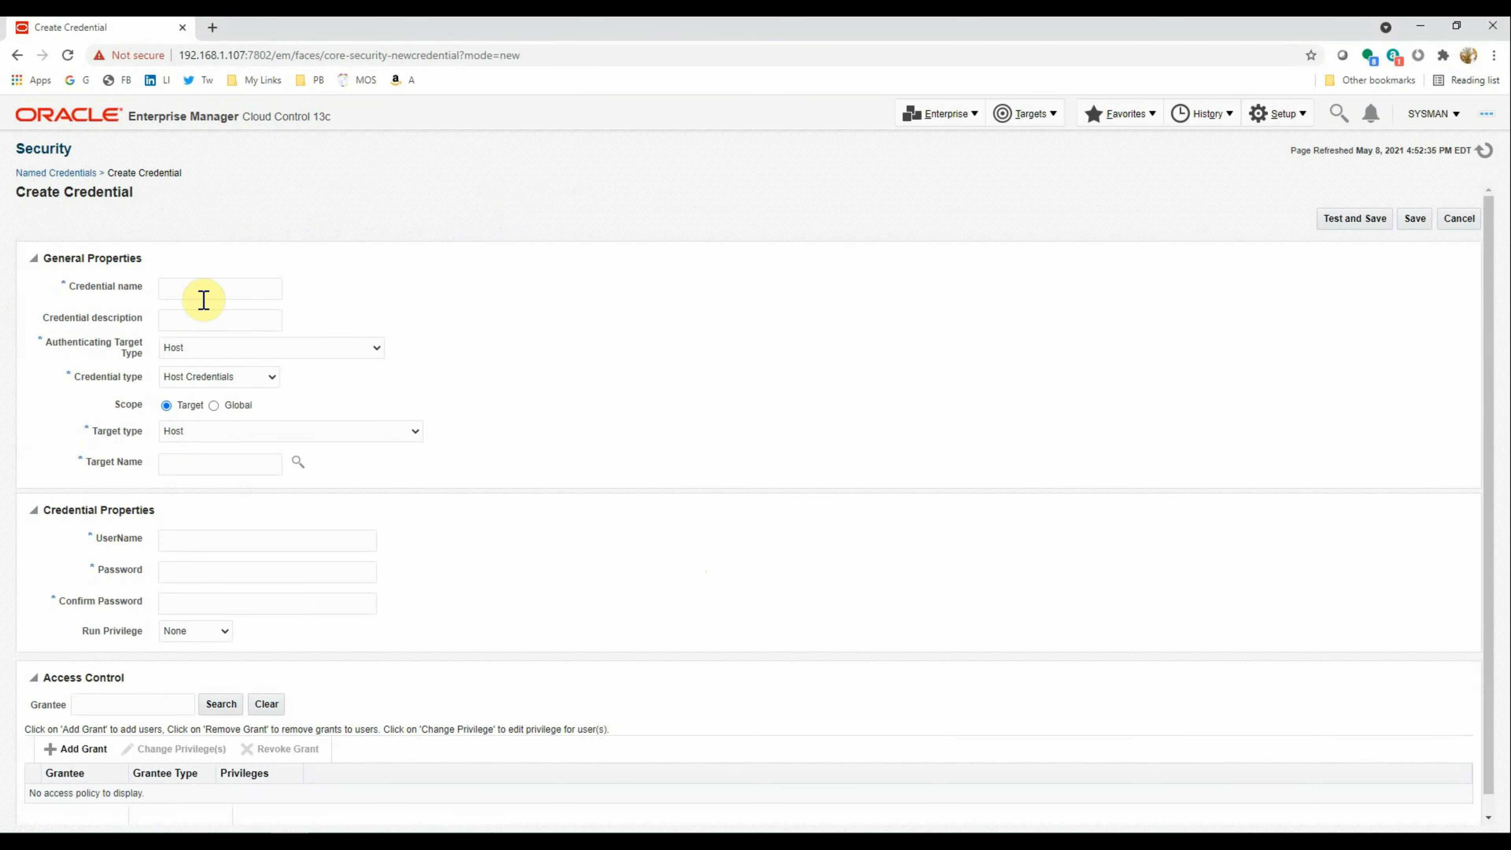
Name the credential NC_HOST_ROOT_LINUX3, starting from the saved name NC_TEST_HOST
{"action": "left_click", "coordinate": [203, 300]}
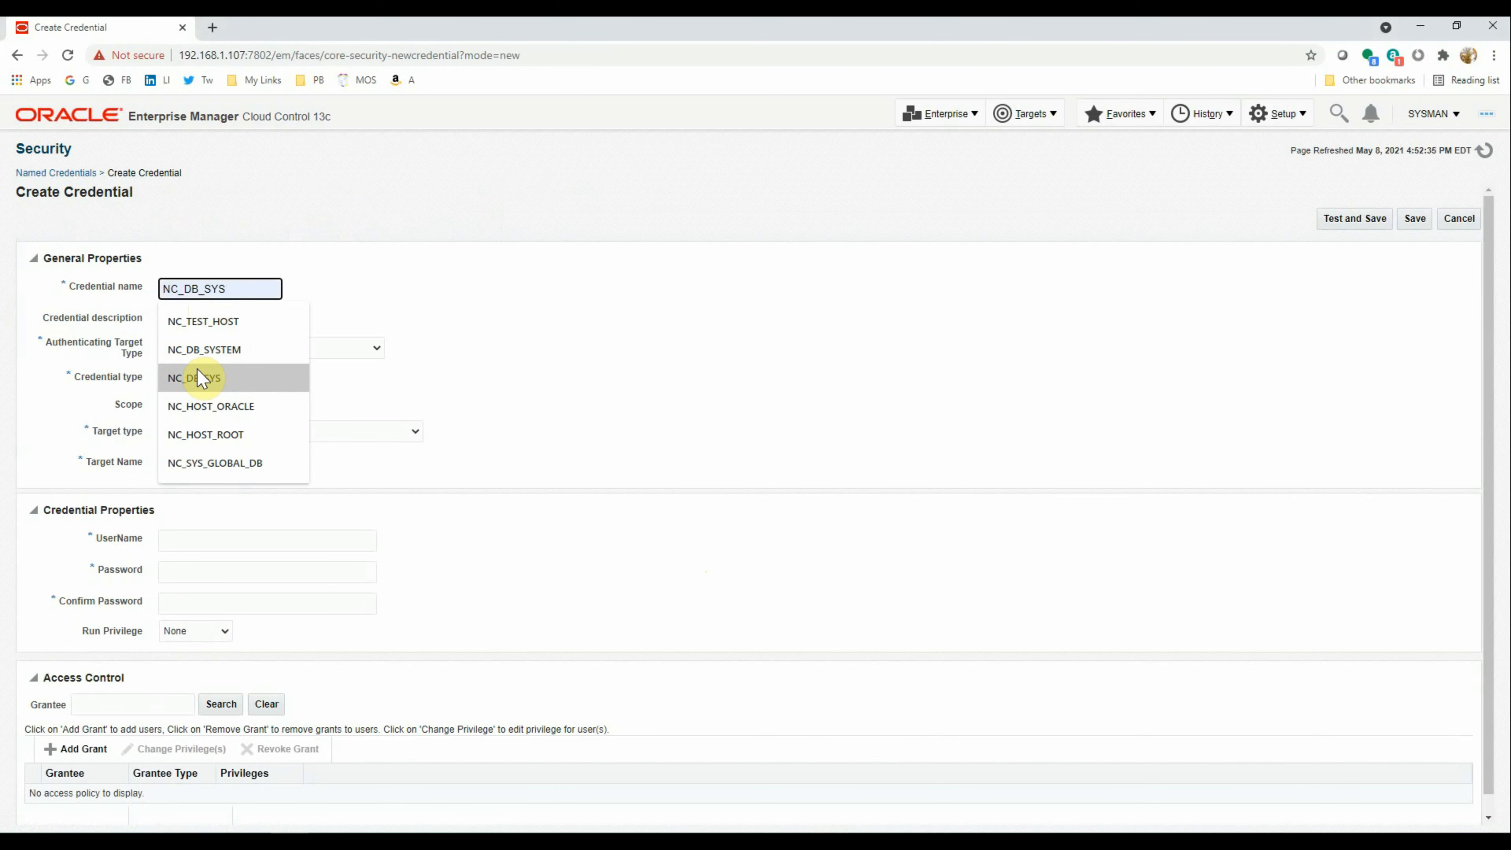
{"action": "left_click", "coordinate": [201, 323]}
{"action": "key", "text": "shift+Right"}
{"action": "key", "text": "shift+Right"}
{"action": "key", "text": "shift+Right"}
{"action": "key", "text": "shift+Right"}
{"action": "key", "text": "shift+Right"}
{"action": "key", "text": "Delete"}
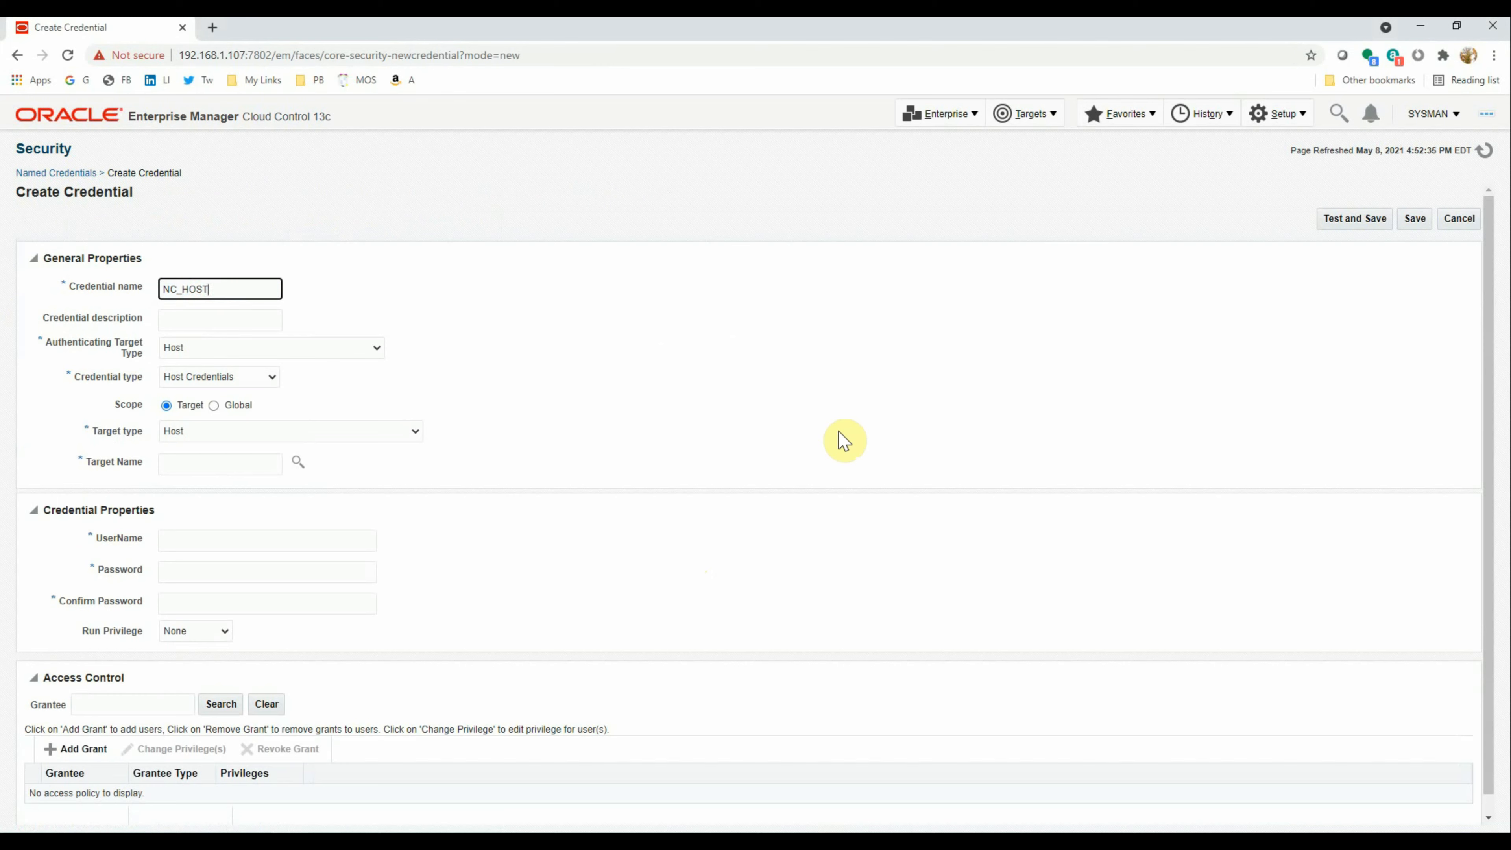
{"action": "type", "text": "ROOT_LINUX3"}
Set the description to 'Named credential for host with root' from a saved suggestion
{"action": "key", "text": "Tab"}
{"action": "key", "text": "Down"}
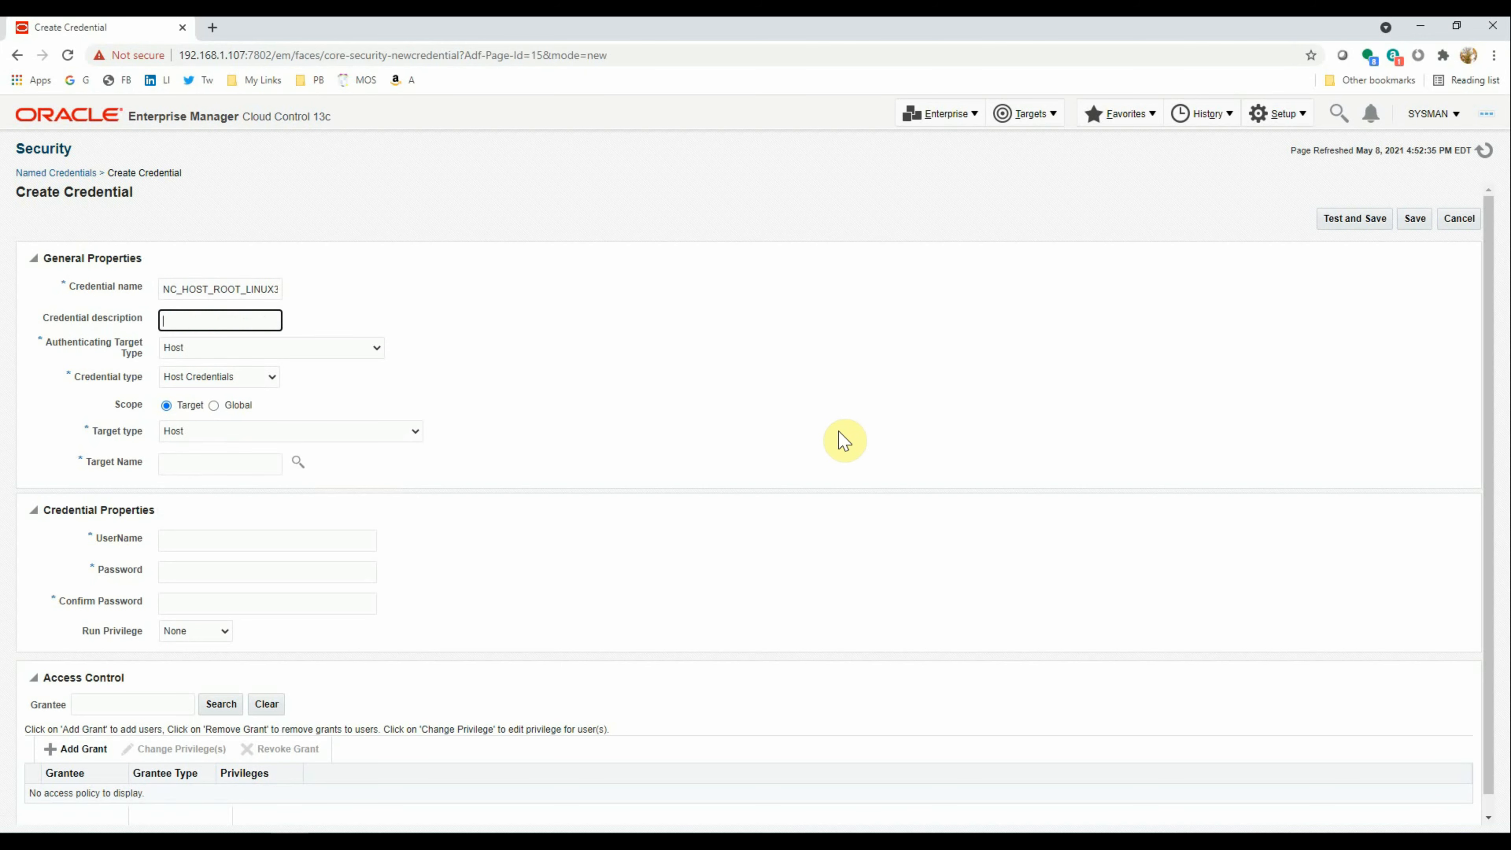
{"action": "key", "text": "Down"}
{"action": "left_click", "coordinate": [344, 354]}
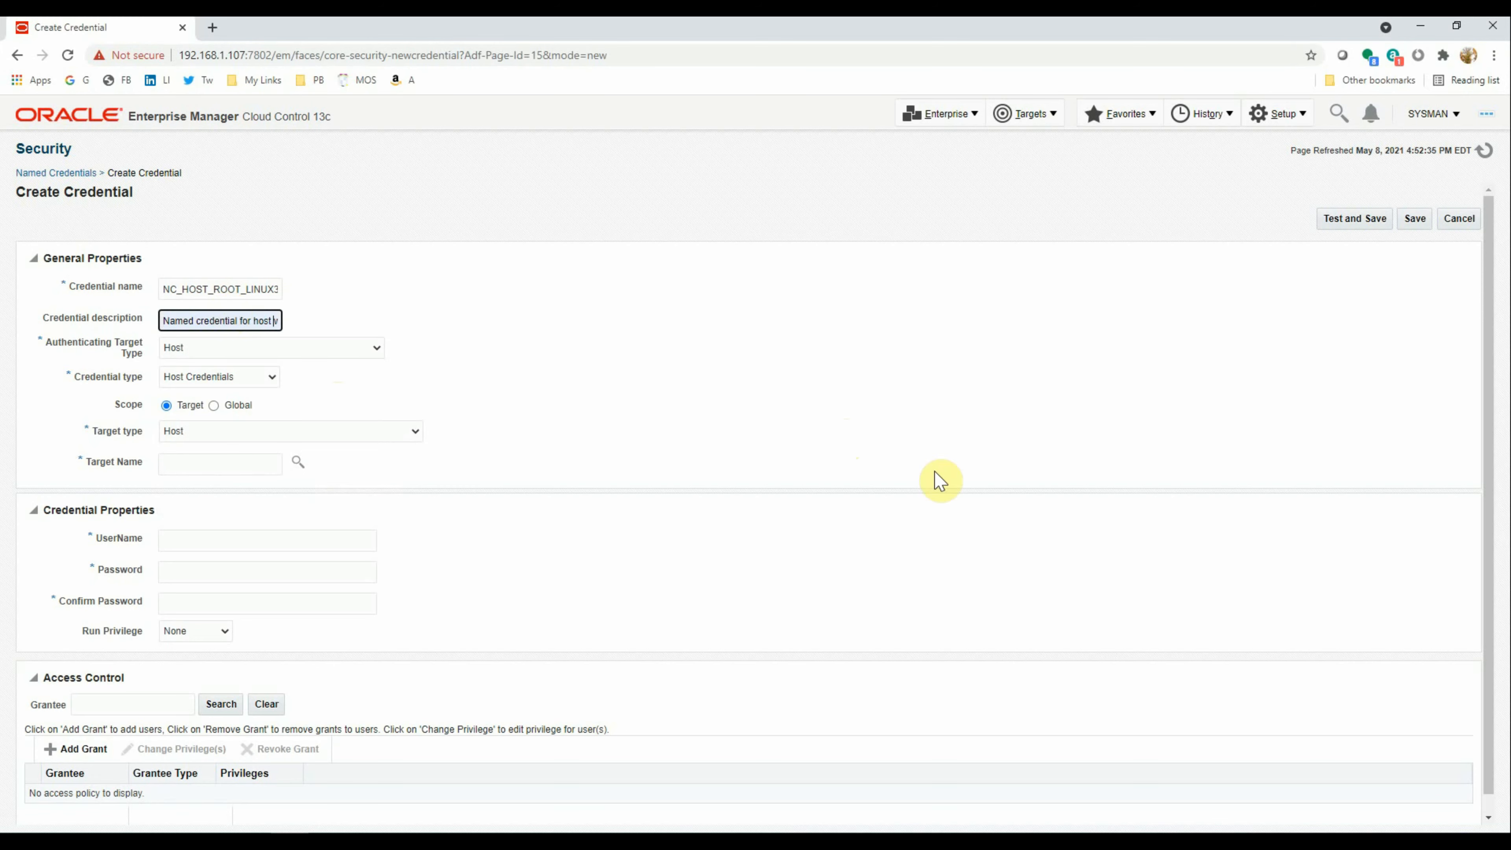
{"action": "key", "text": "ctrl+Right"}
{"action": "key", "text": "ctrl+Right"}
{"action": "key", "text": "ctrl+shift+Right"}
{"action": "type", "text": "root"}
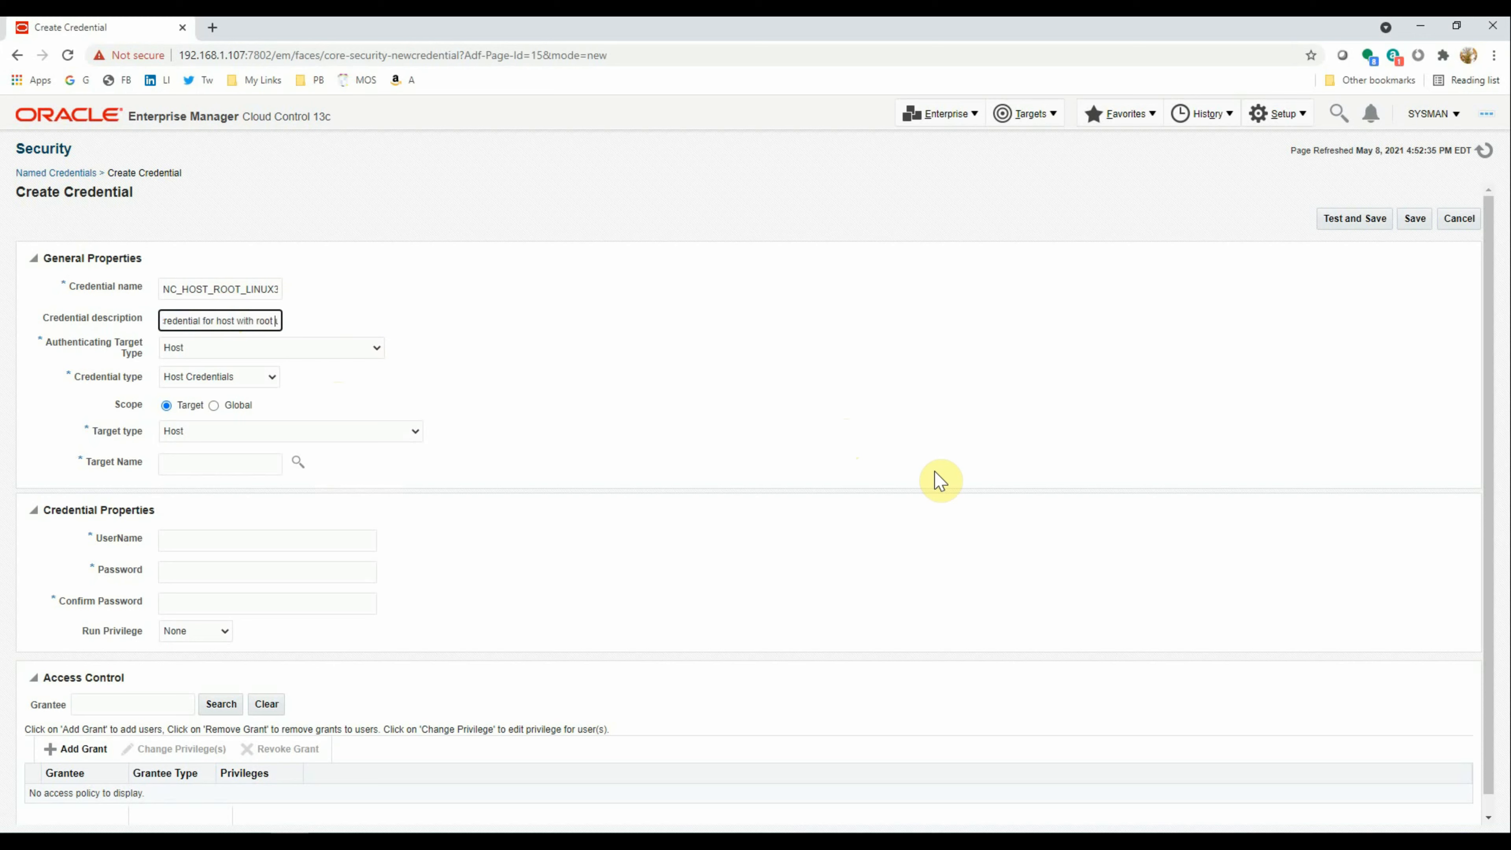
{"action": "key", "text": "Tab"}
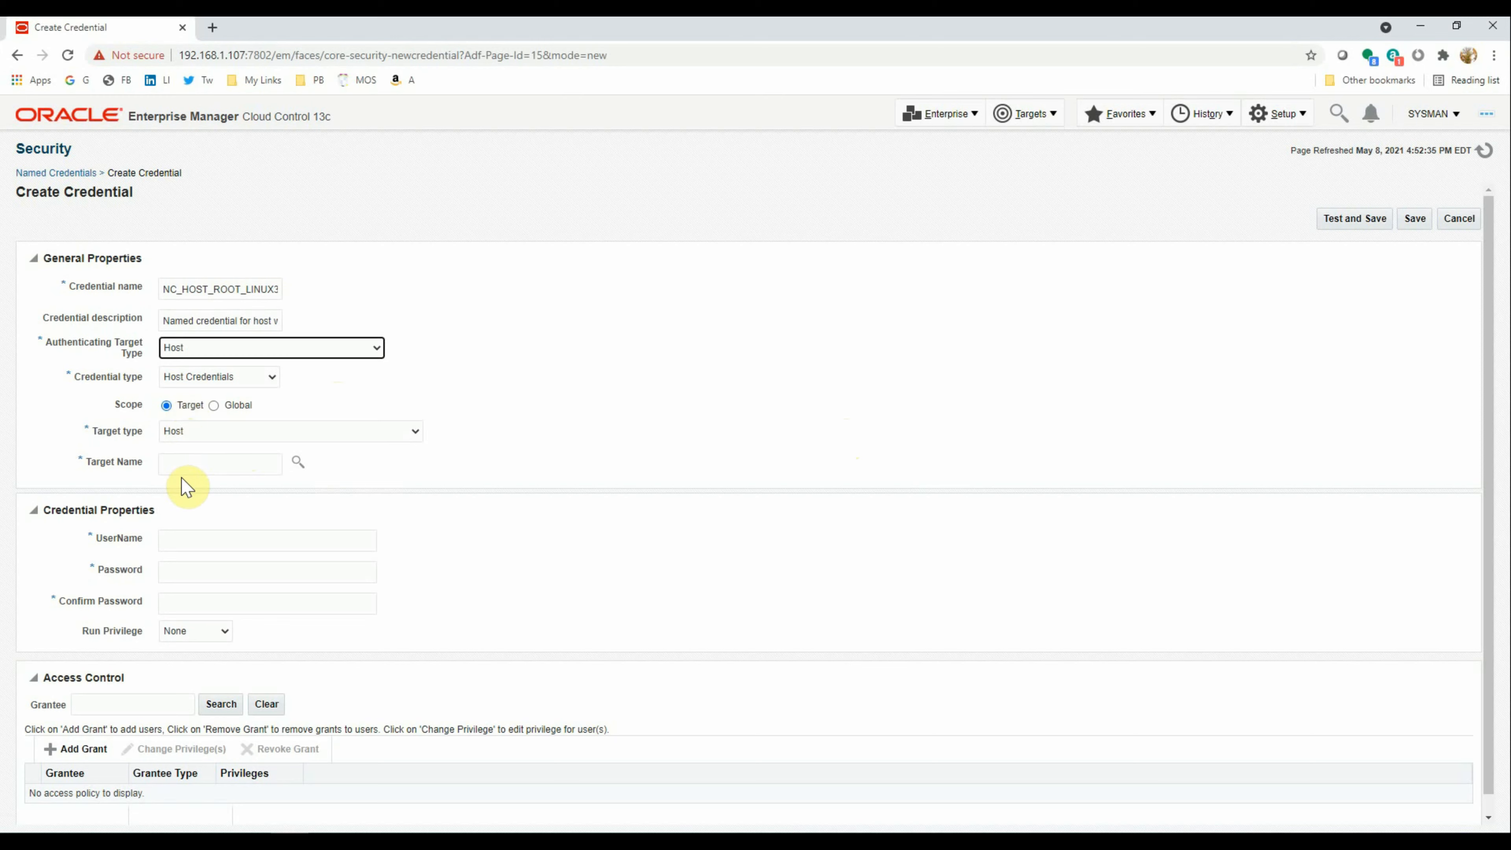
{"action": "left_click", "coordinate": [199, 470]}
Select linux3.manash.hom as the credential's target host
{"action": "left_click", "coordinate": [298, 462]}
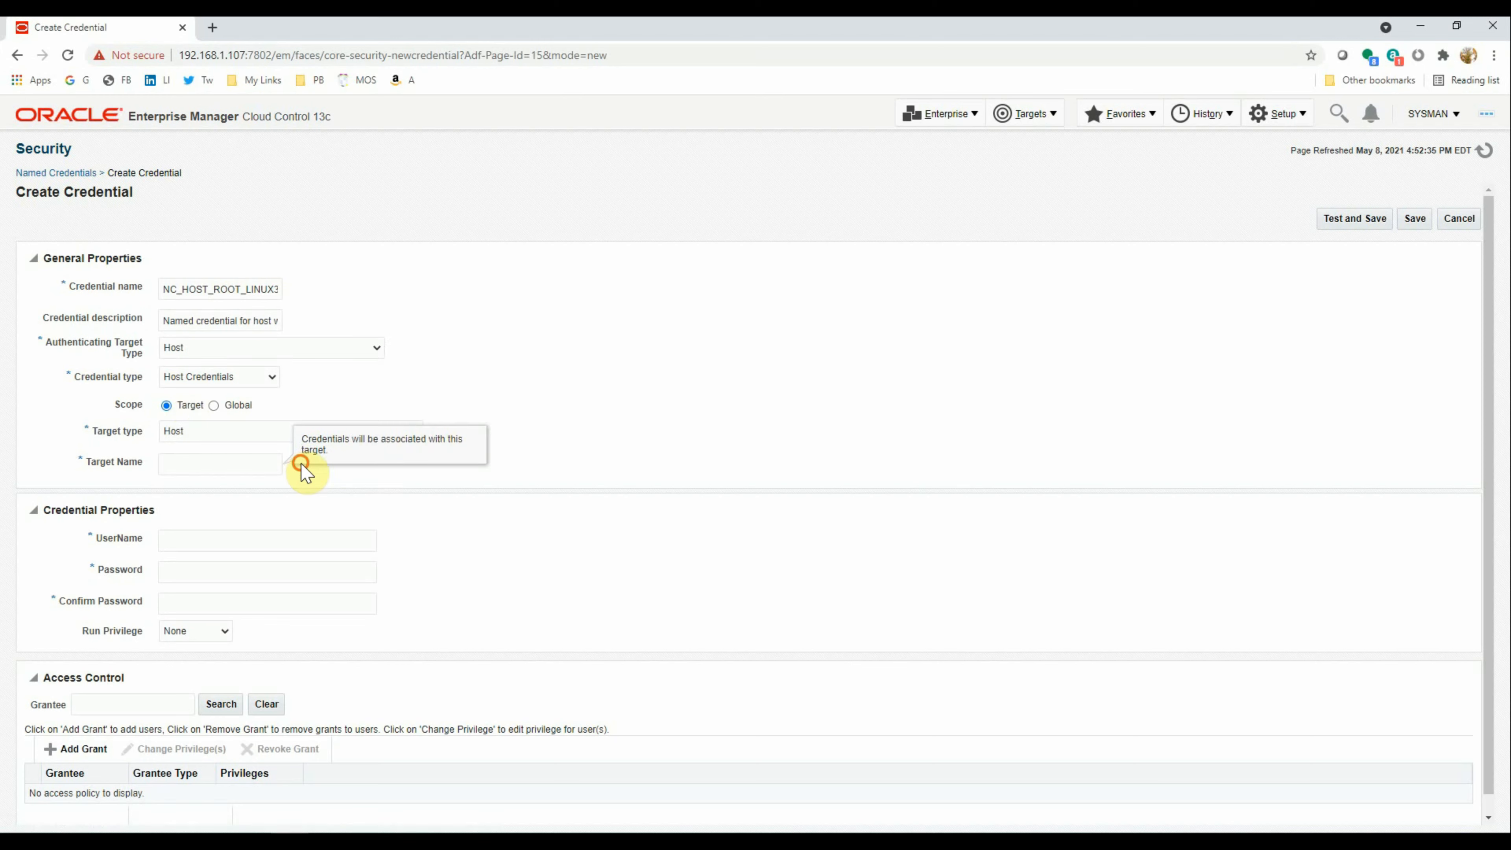
{"action": "left_click_drag", "start_coordinate": [299, 464], "coordinate": [299, 467]}
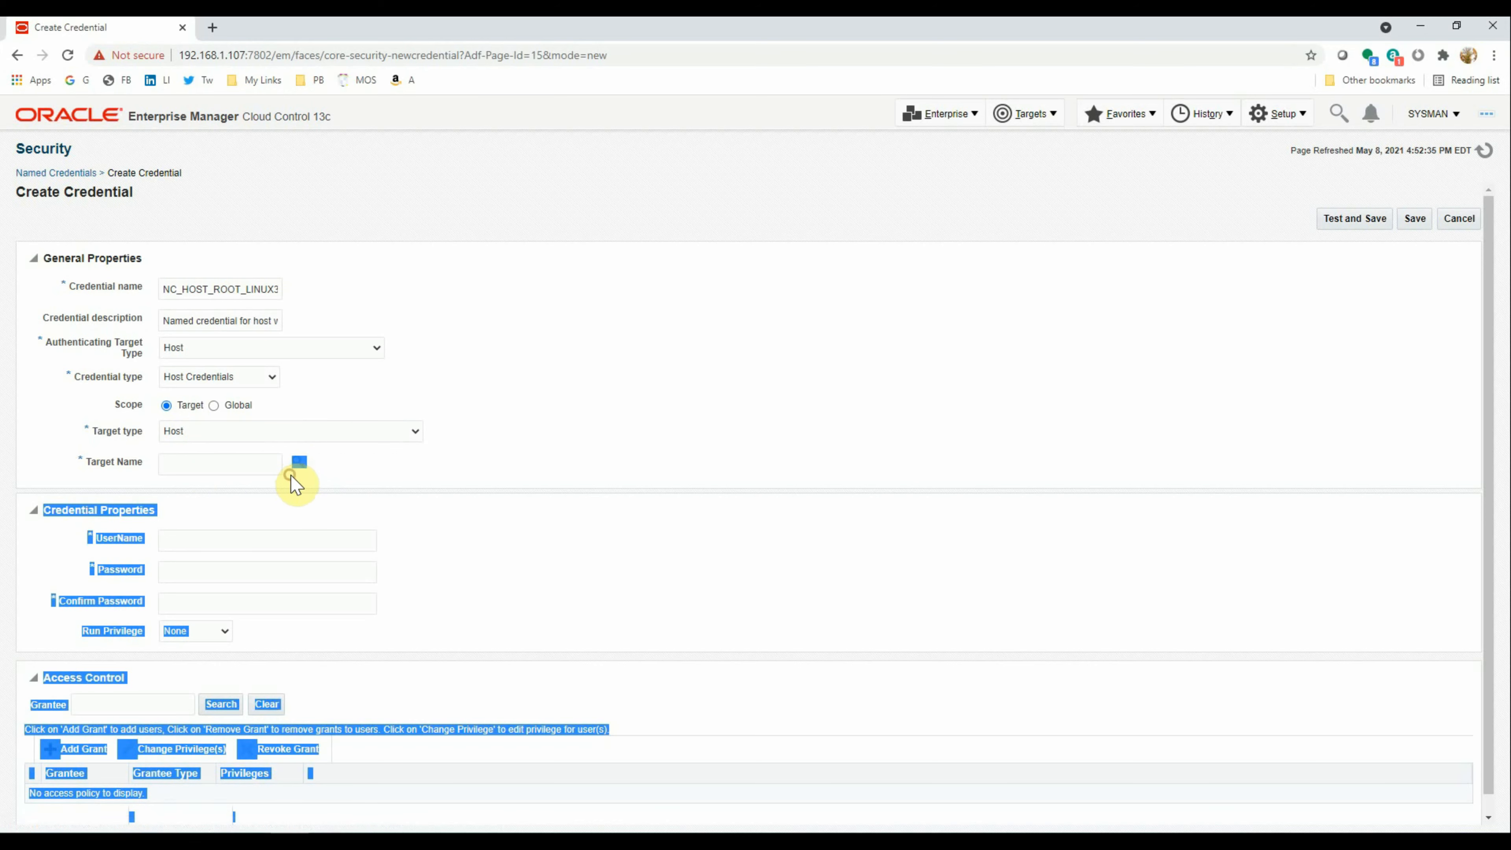
{"action": "left_click", "coordinate": [298, 465]}
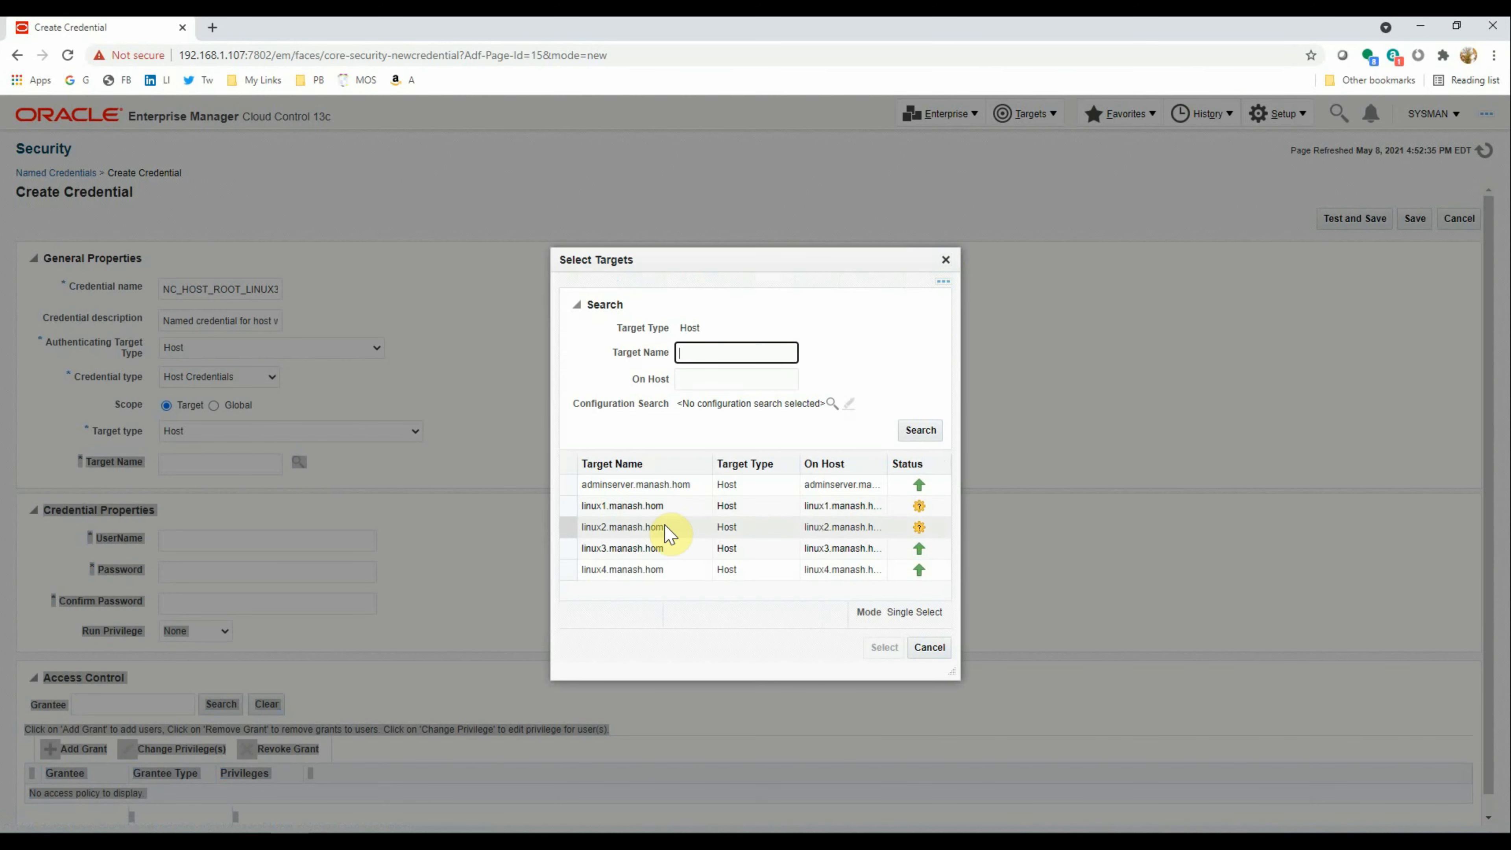
{"action": "left_click", "coordinate": [654, 547]}
{"action": "left_click", "coordinate": [884, 647]}
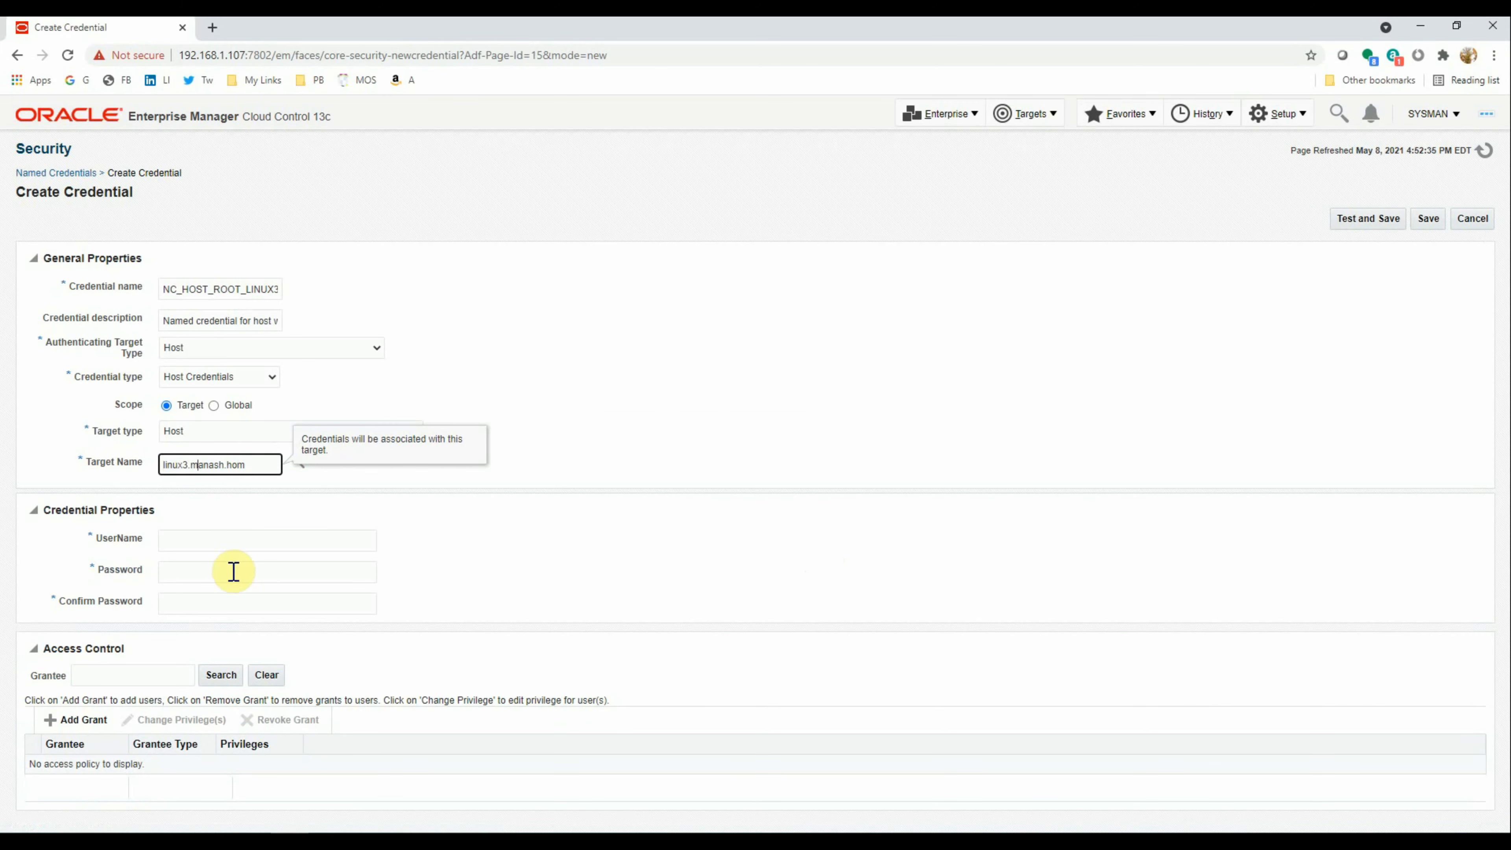
Enter username root with its password, test and save, then begin another credential
{"action": "left_click", "coordinate": [191, 538]}
{"action": "type", "text": "root"}
{"action": "key", "text": "Tab"}
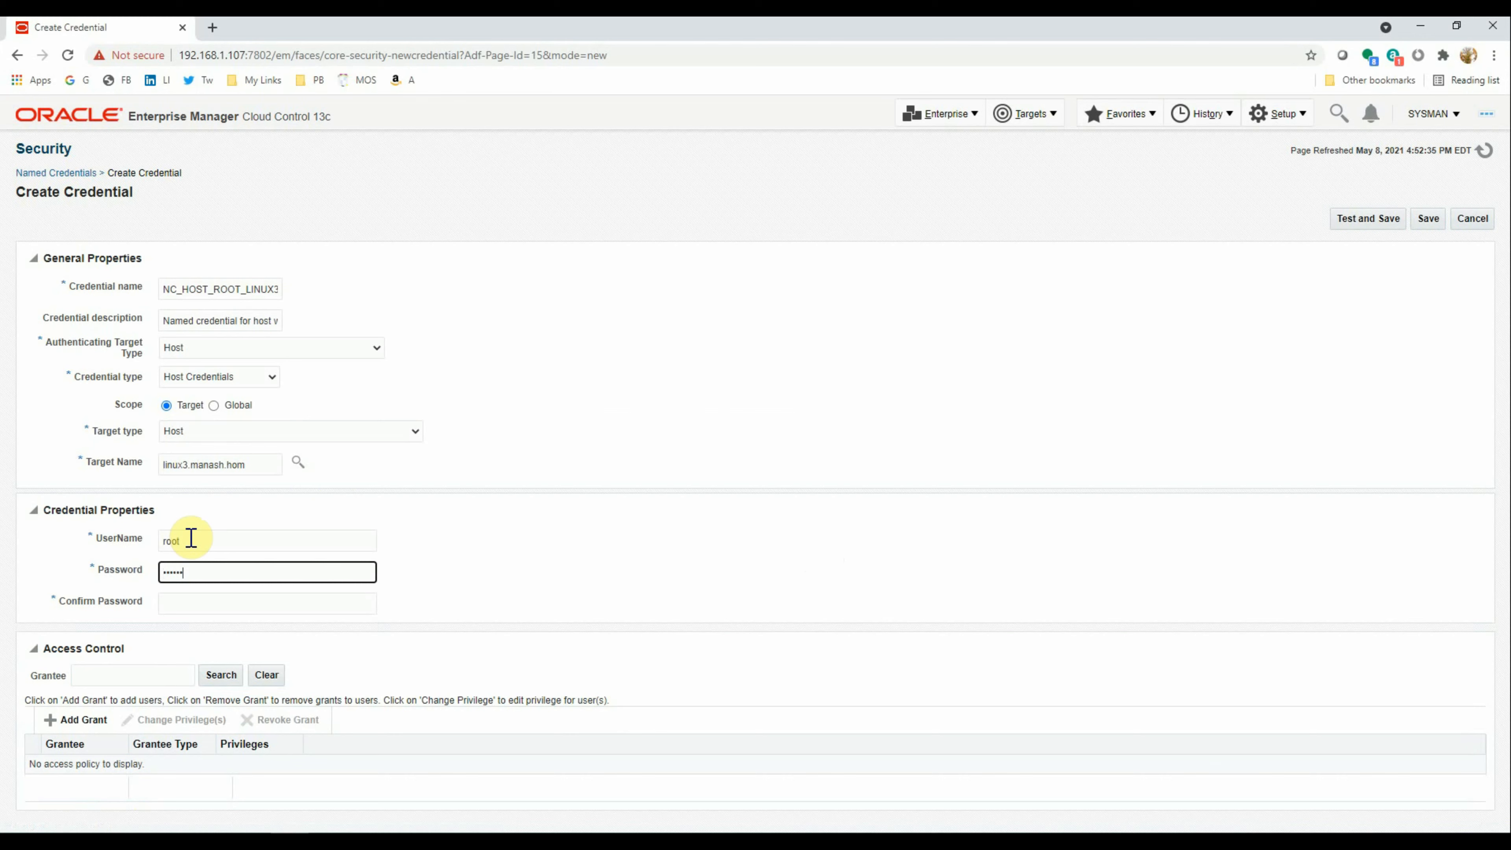
{"action": "key", "text": "Tab"}
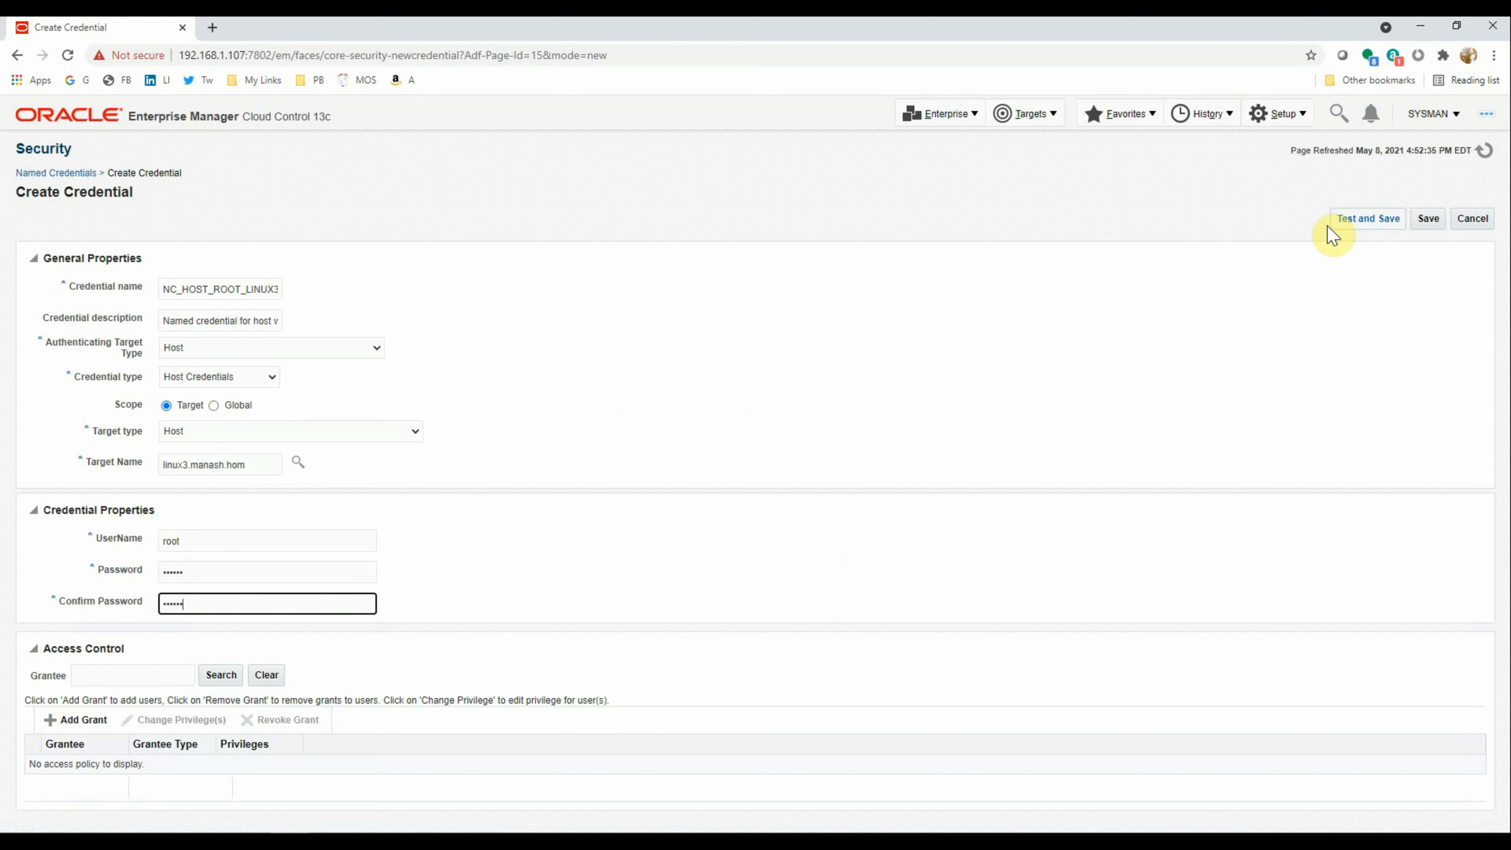
{"action": "left_click", "coordinate": [1356, 220]}
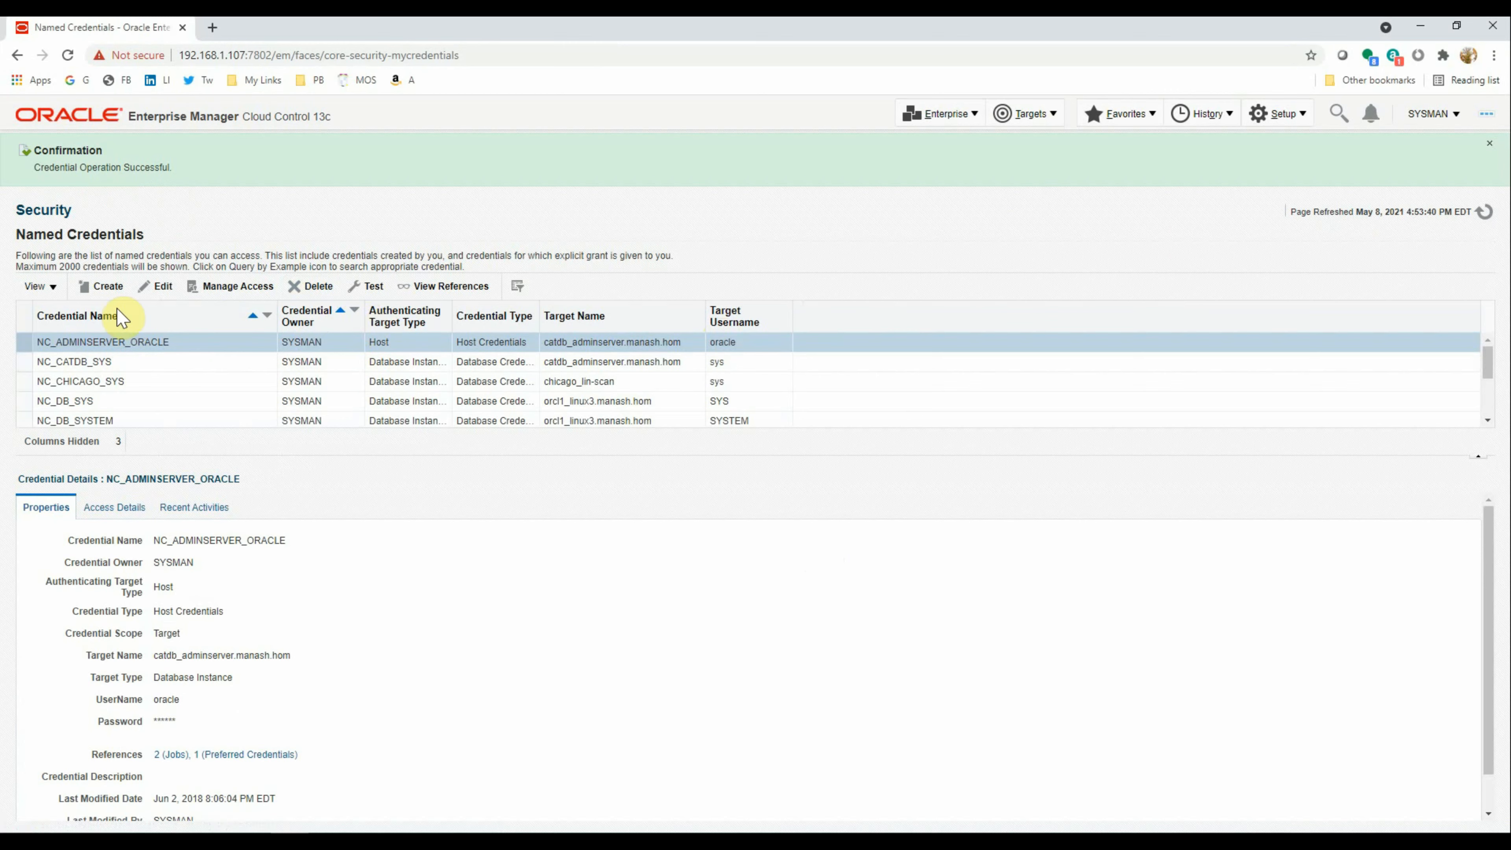
{"action": "left_click", "coordinate": [101, 286]}
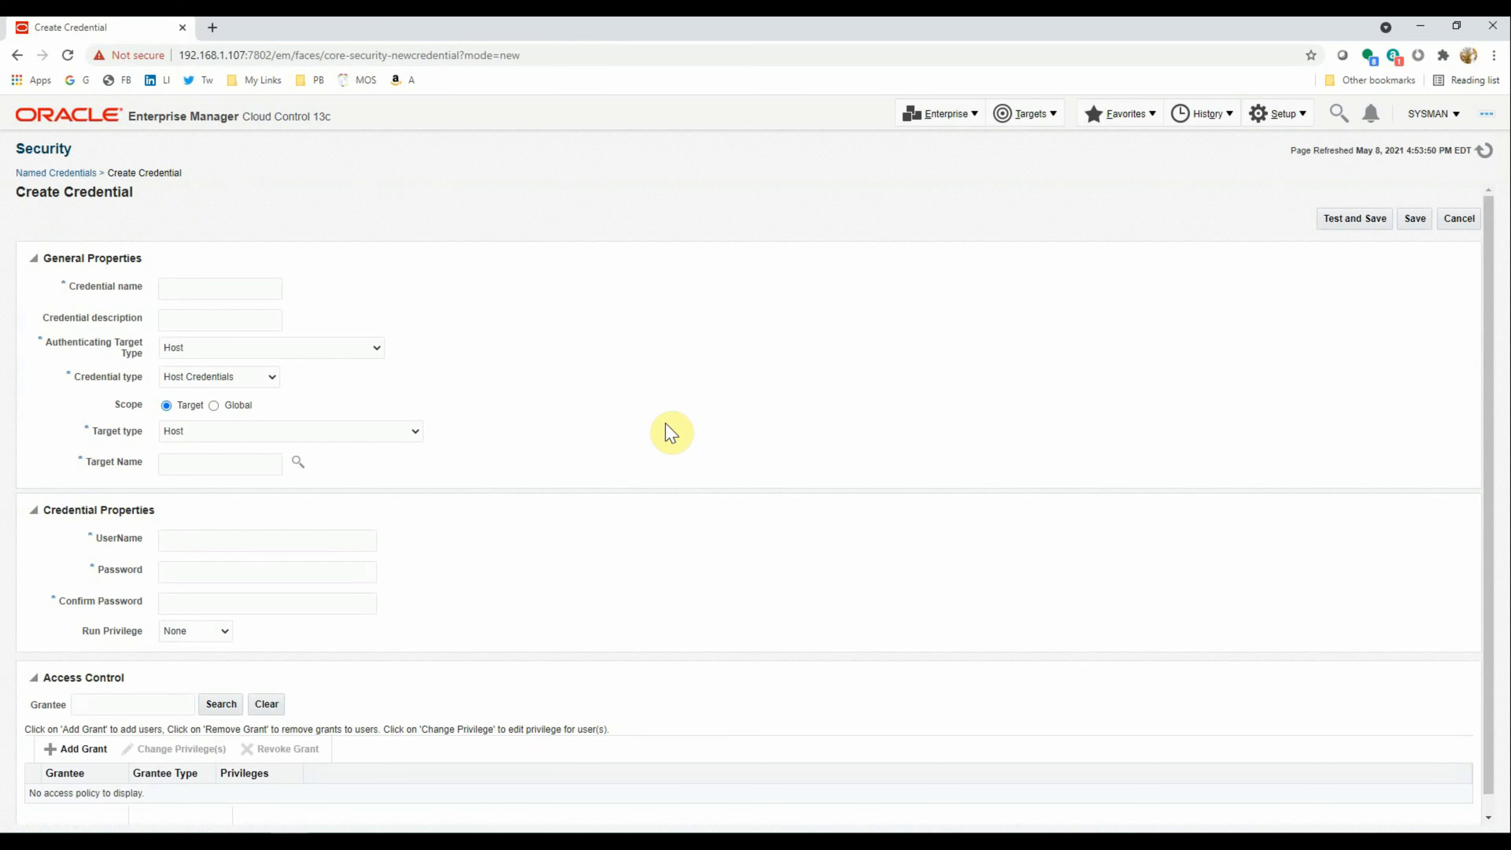
Name the new credential NC_HOST_ROOT_LINUX4 and reuse the root user host description
{"action": "left_click", "coordinate": [201, 290]}
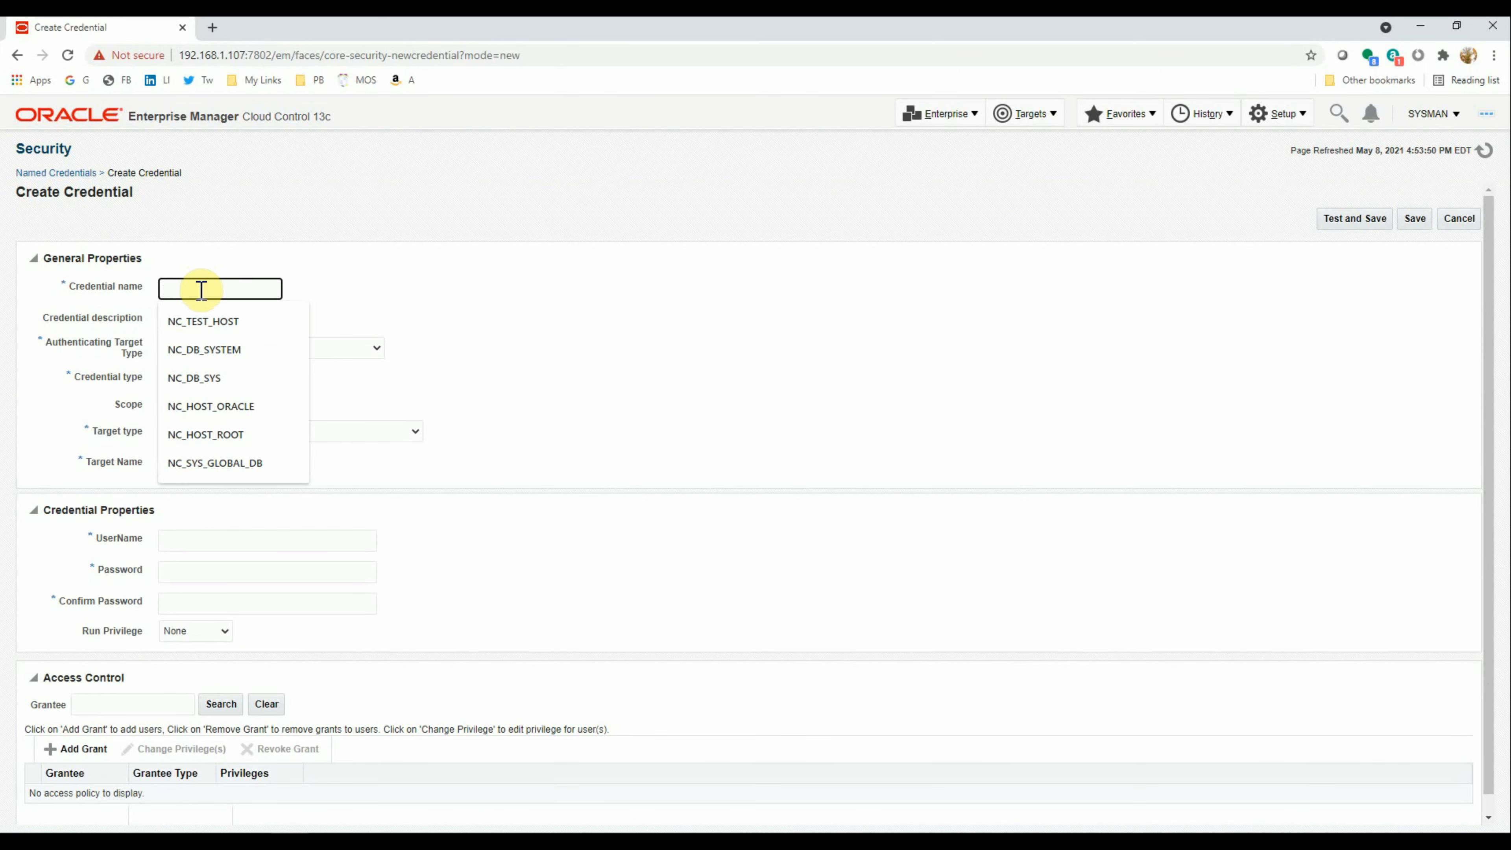
{"action": "left_click", "coordinate": [229, 438]}
{"action": "left_click", "coordinate": [257, 291]}
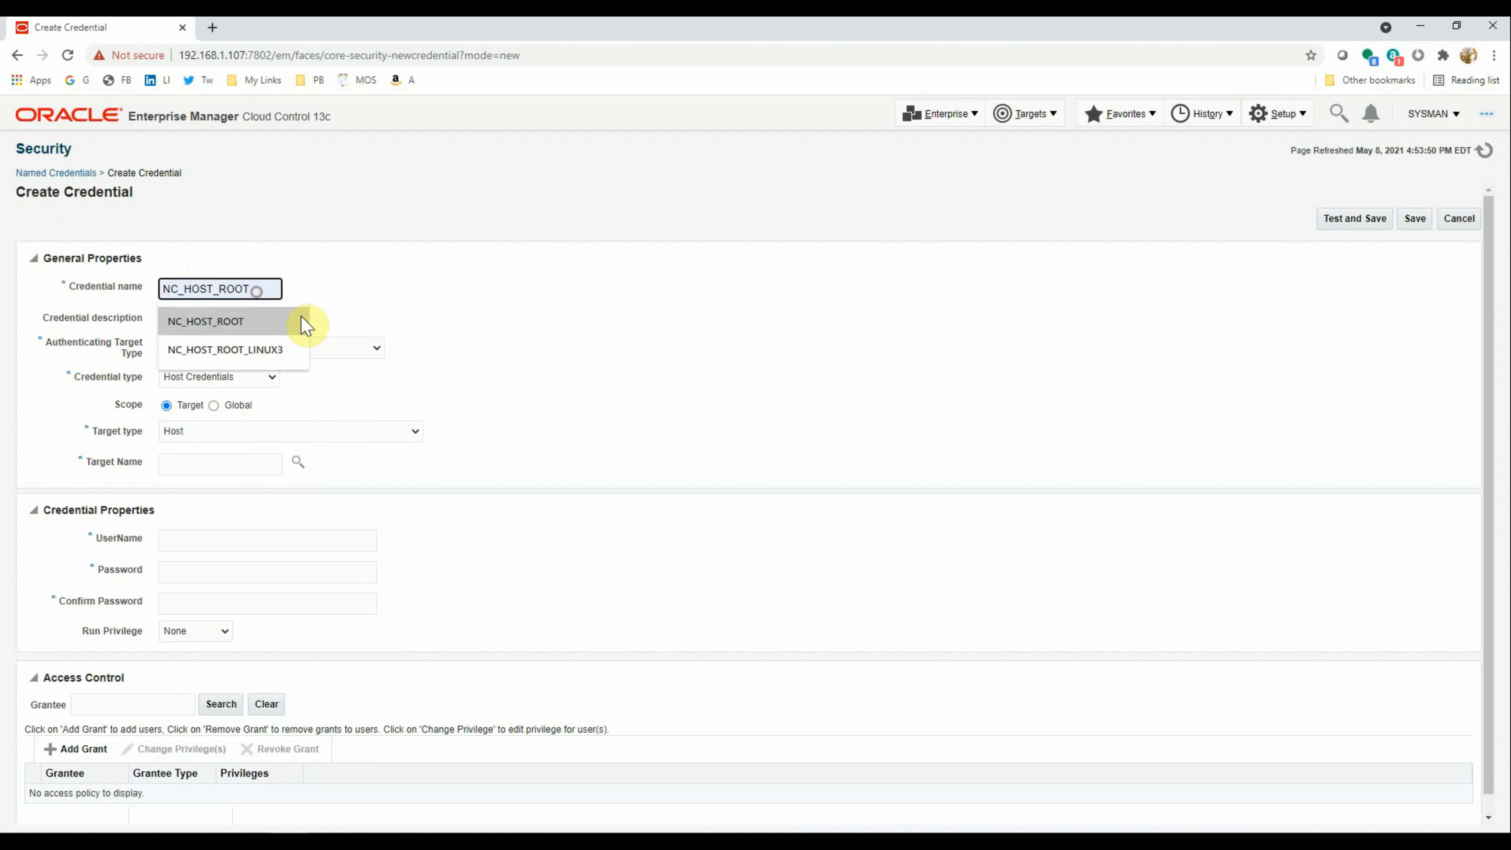
{"action": "left_click", "coordinate": [292, 351]}
{"action": "left_click", "coordinate": [253, 289]}
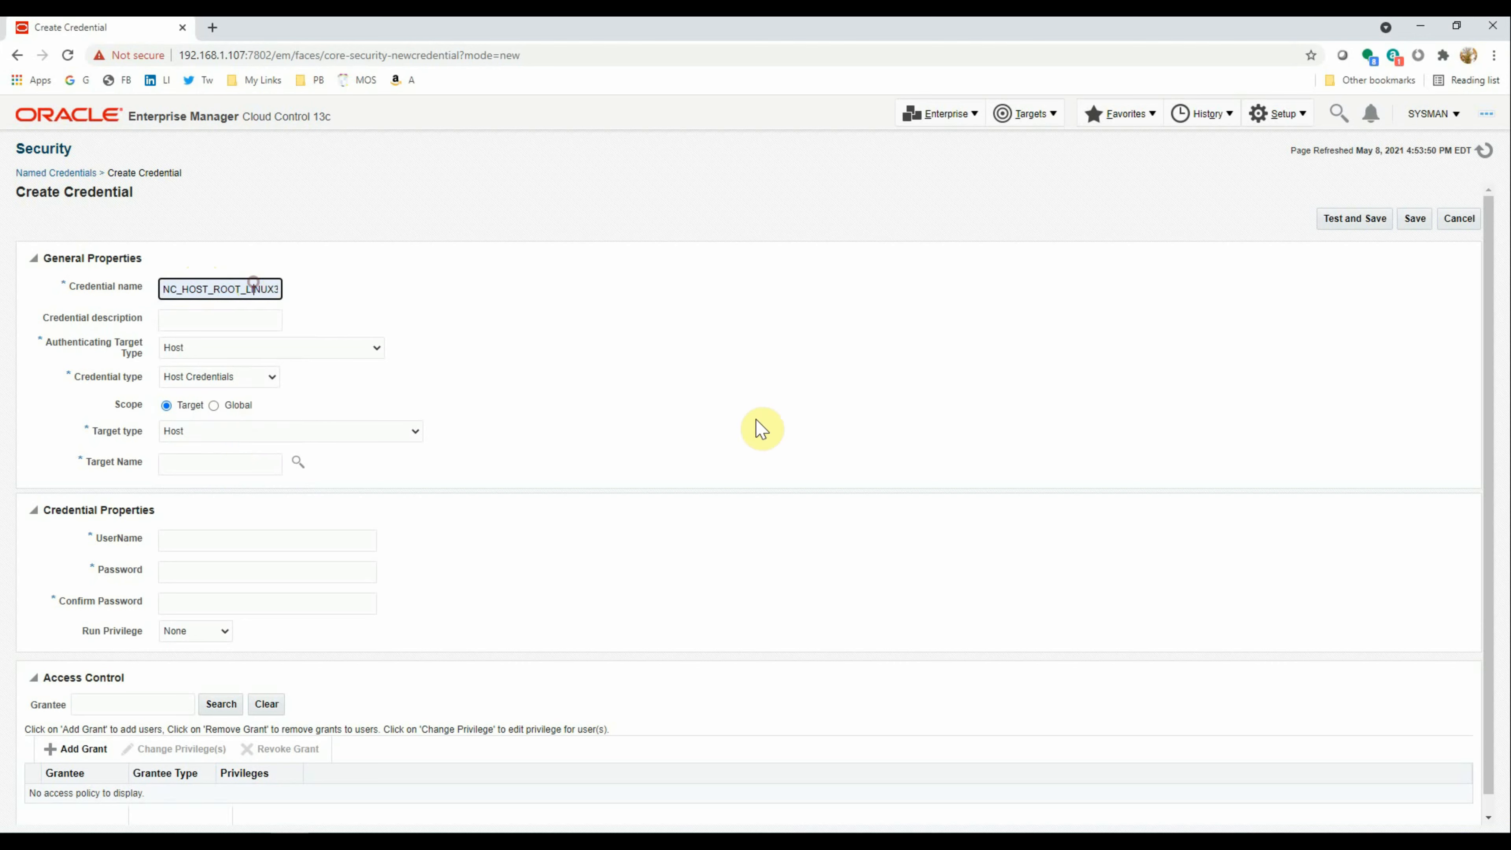
{"action": "key", "text": "End"}
{"action": "key", "text": "BackSpace"}
{"action": "type", "text": "4"}
{"action": "key", "text": "Tab"}
{"action": "left_click", "coordinate": [200, 313]}
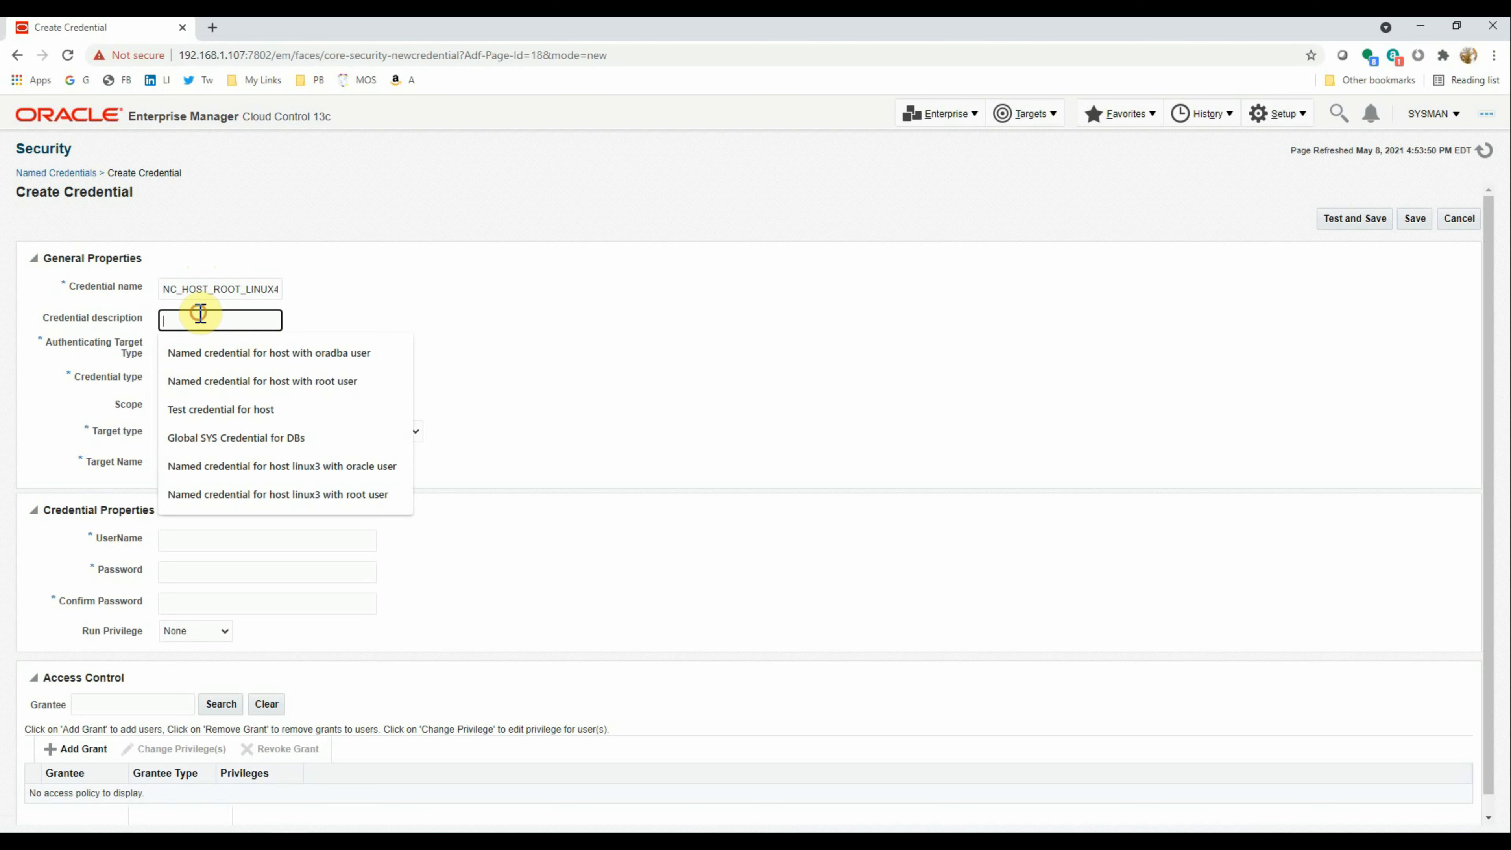
{"action": "left_click", "coordinate": [214, 382]}
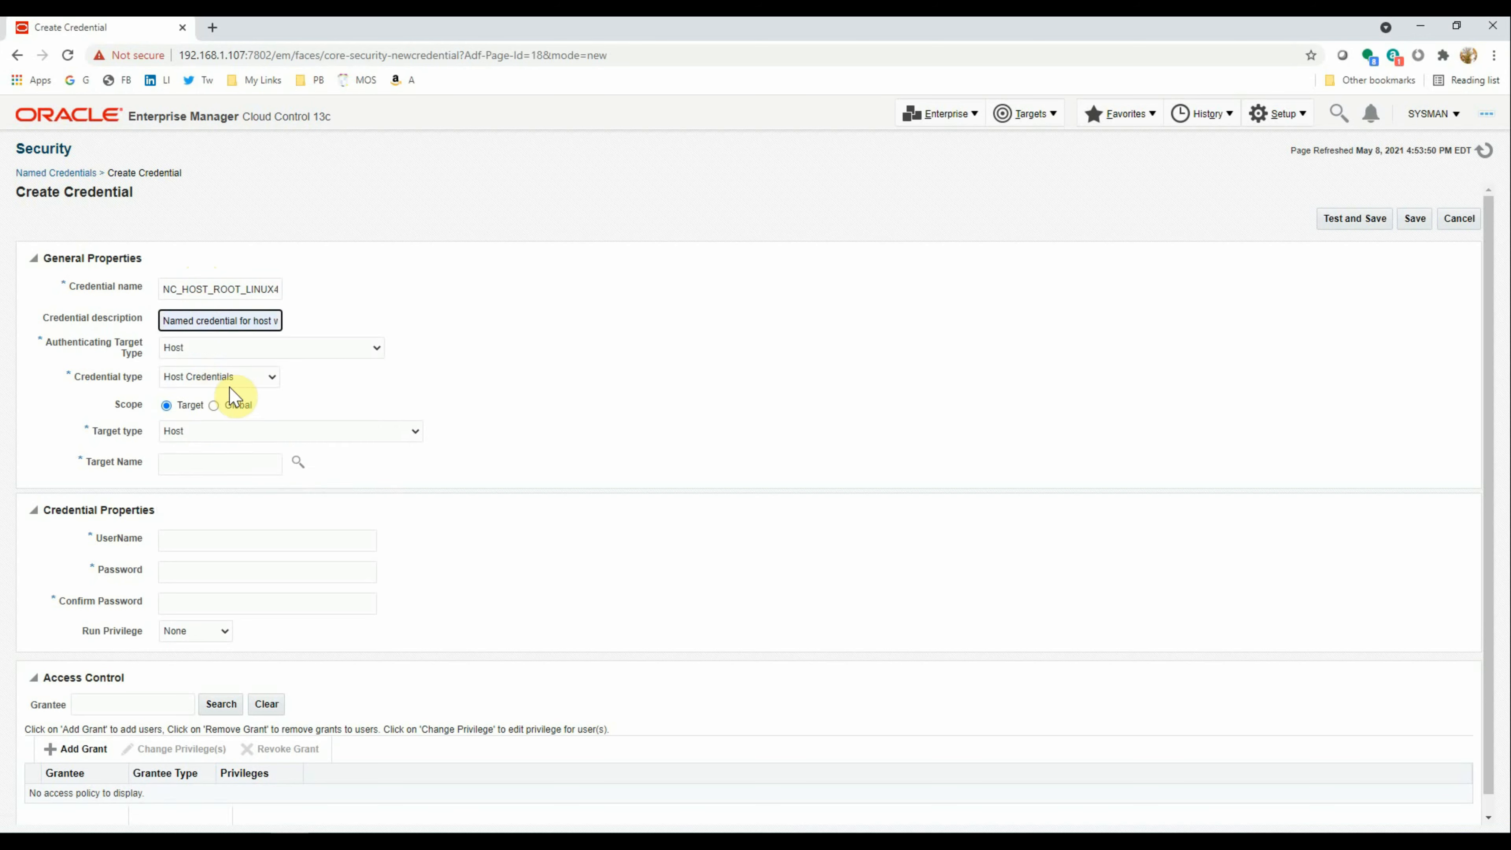
Target linux4.manash.hom with user root and password, then test and save the credential
{"action": "left_click", "coordinate": [196, 462]}
{"action": "left_click", "coordinate": [297, 464]}
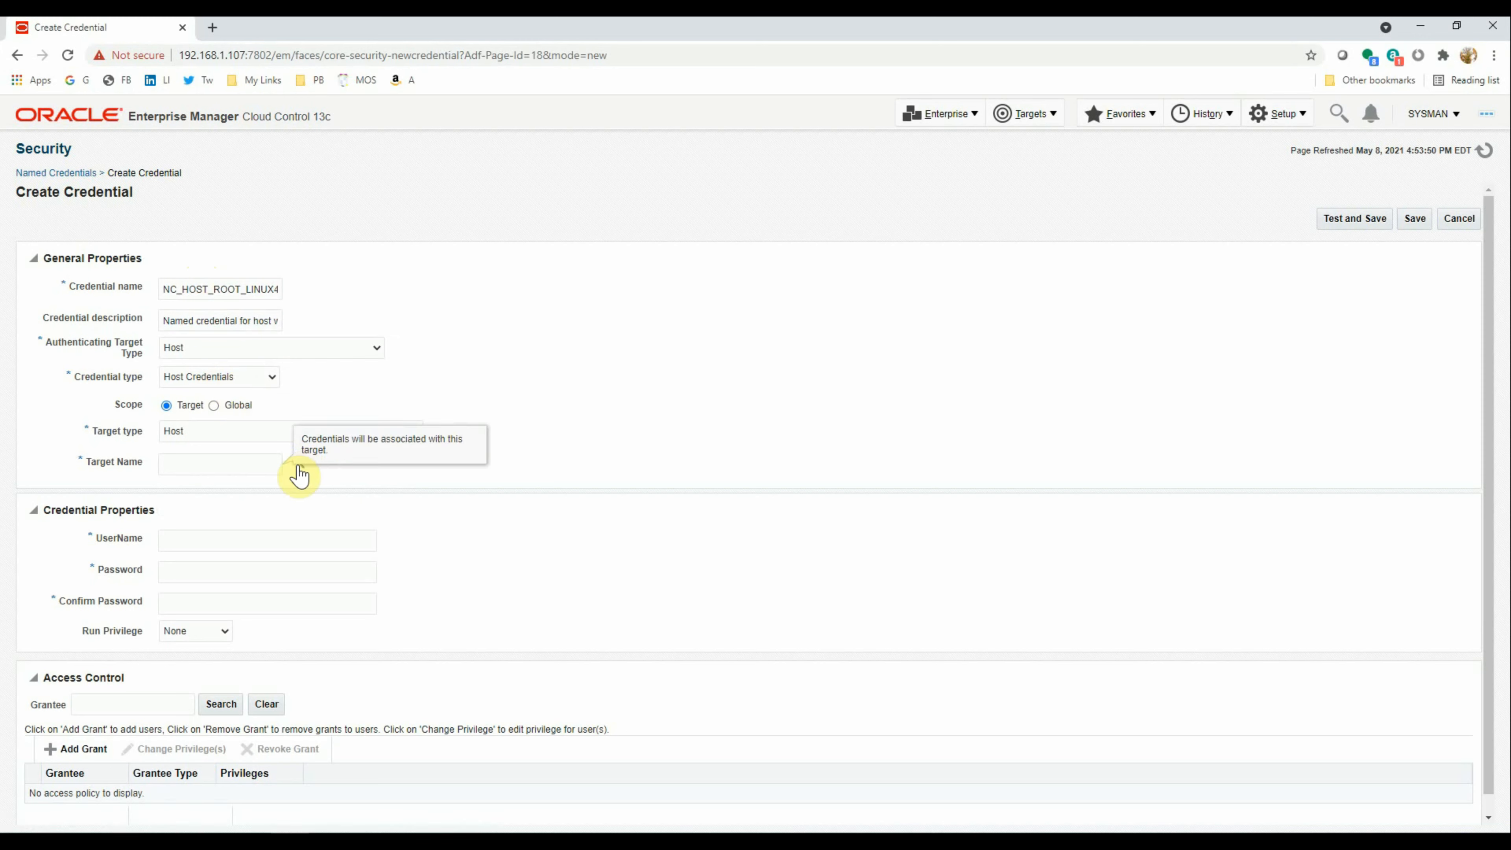
{"action": "left_click", "coordinate": [297, 474]}
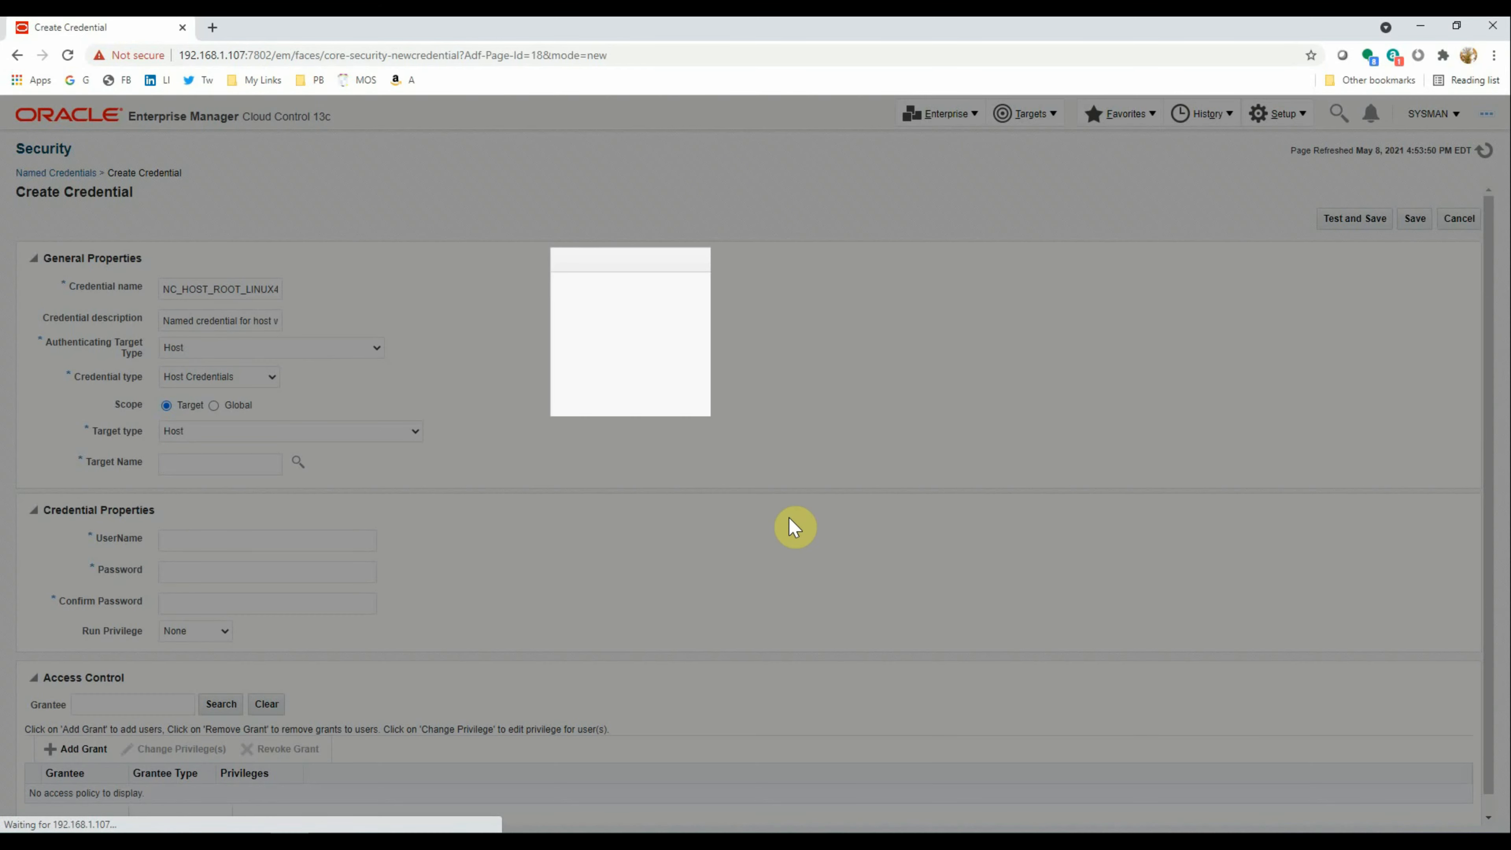
{"action": "left_click", "coordinate": [637, 570]}
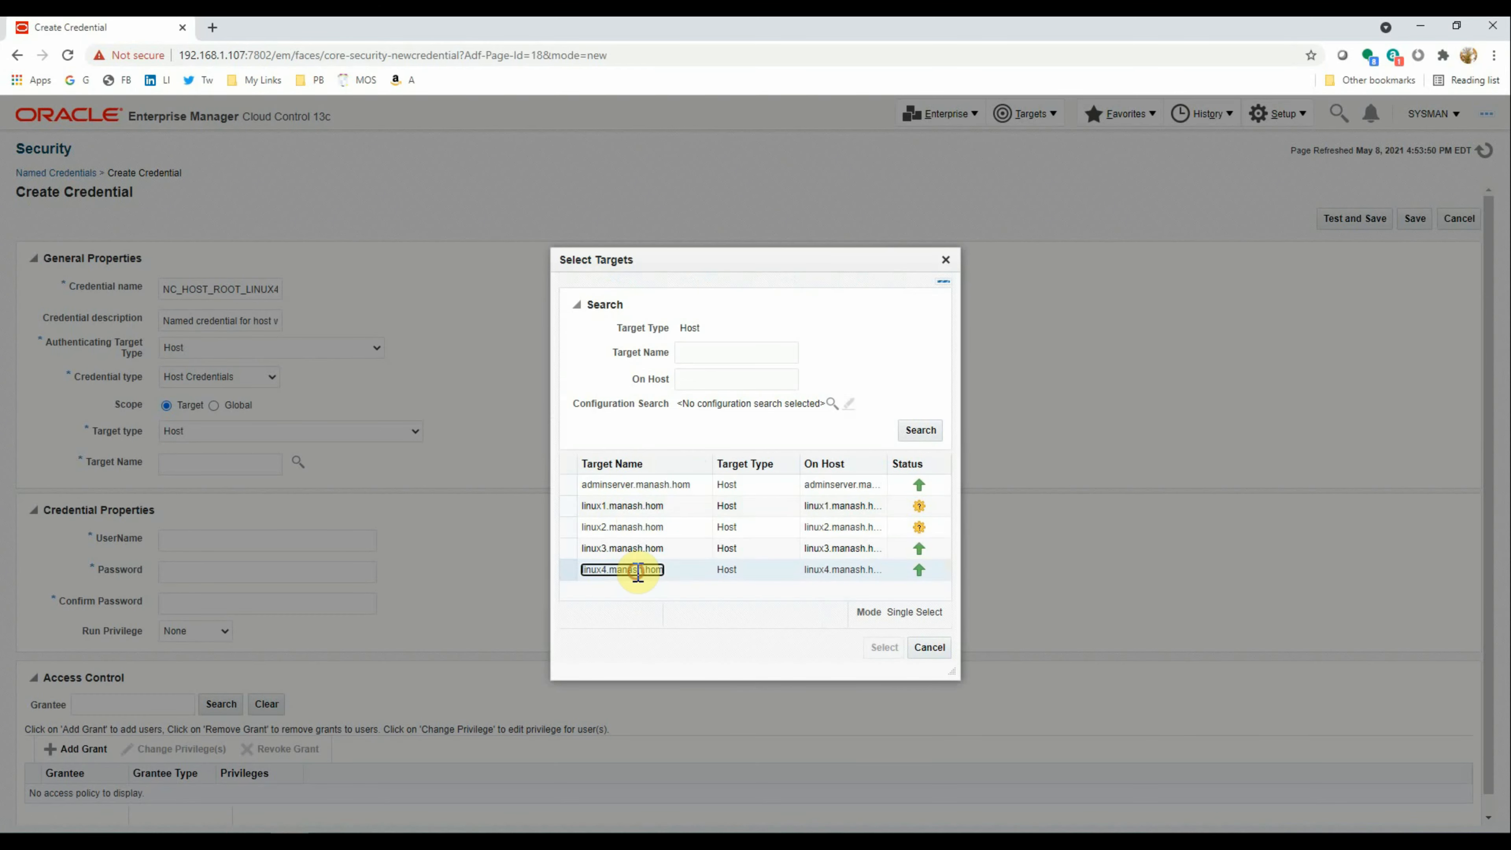
{"action": "left_click", "coordinate": [879, 650]}
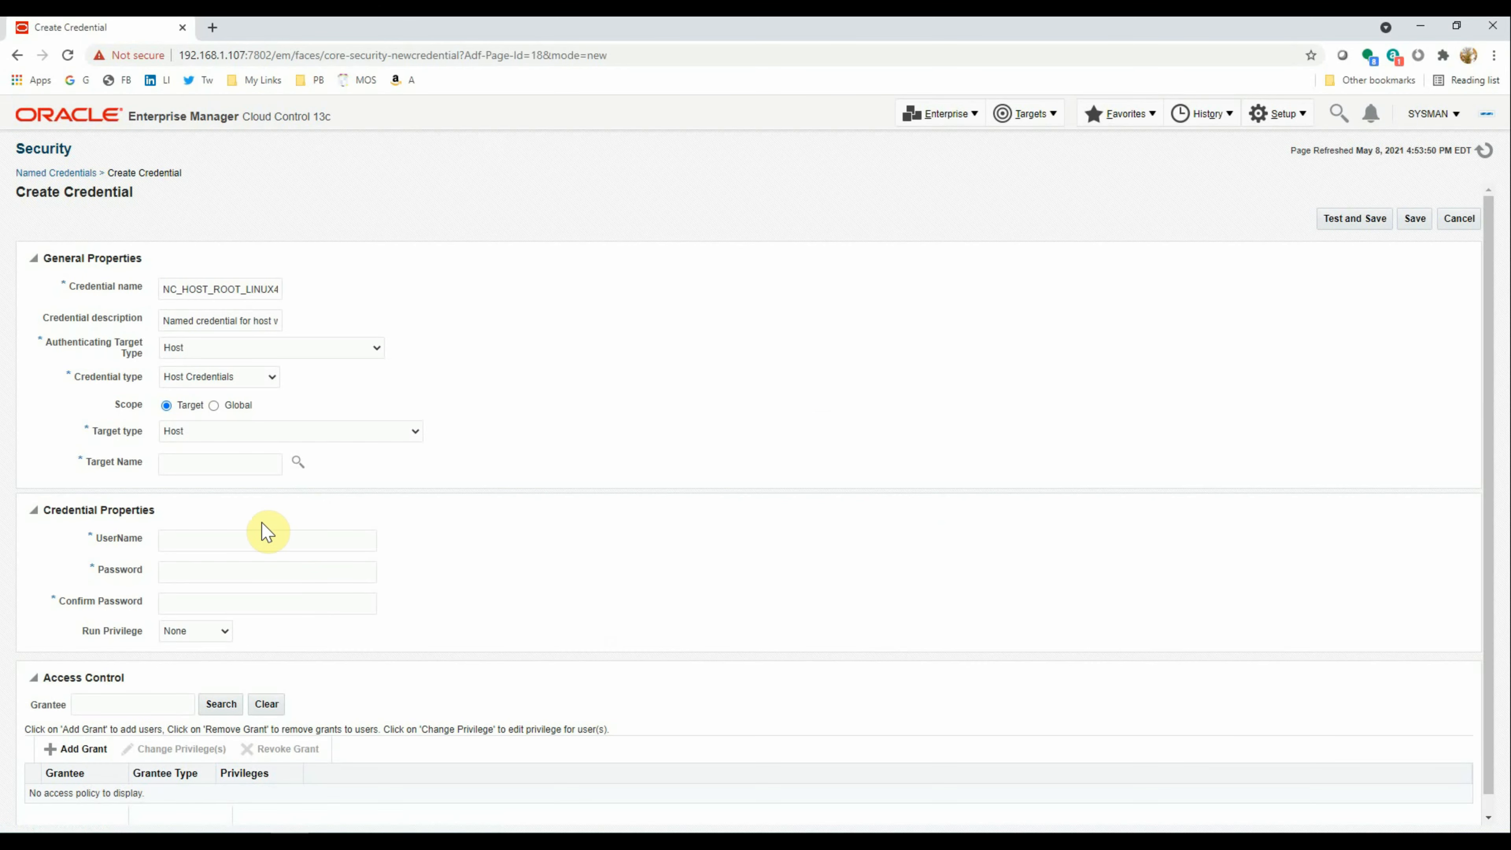
{"action": "left_click", "coordinate": [187, 540]}
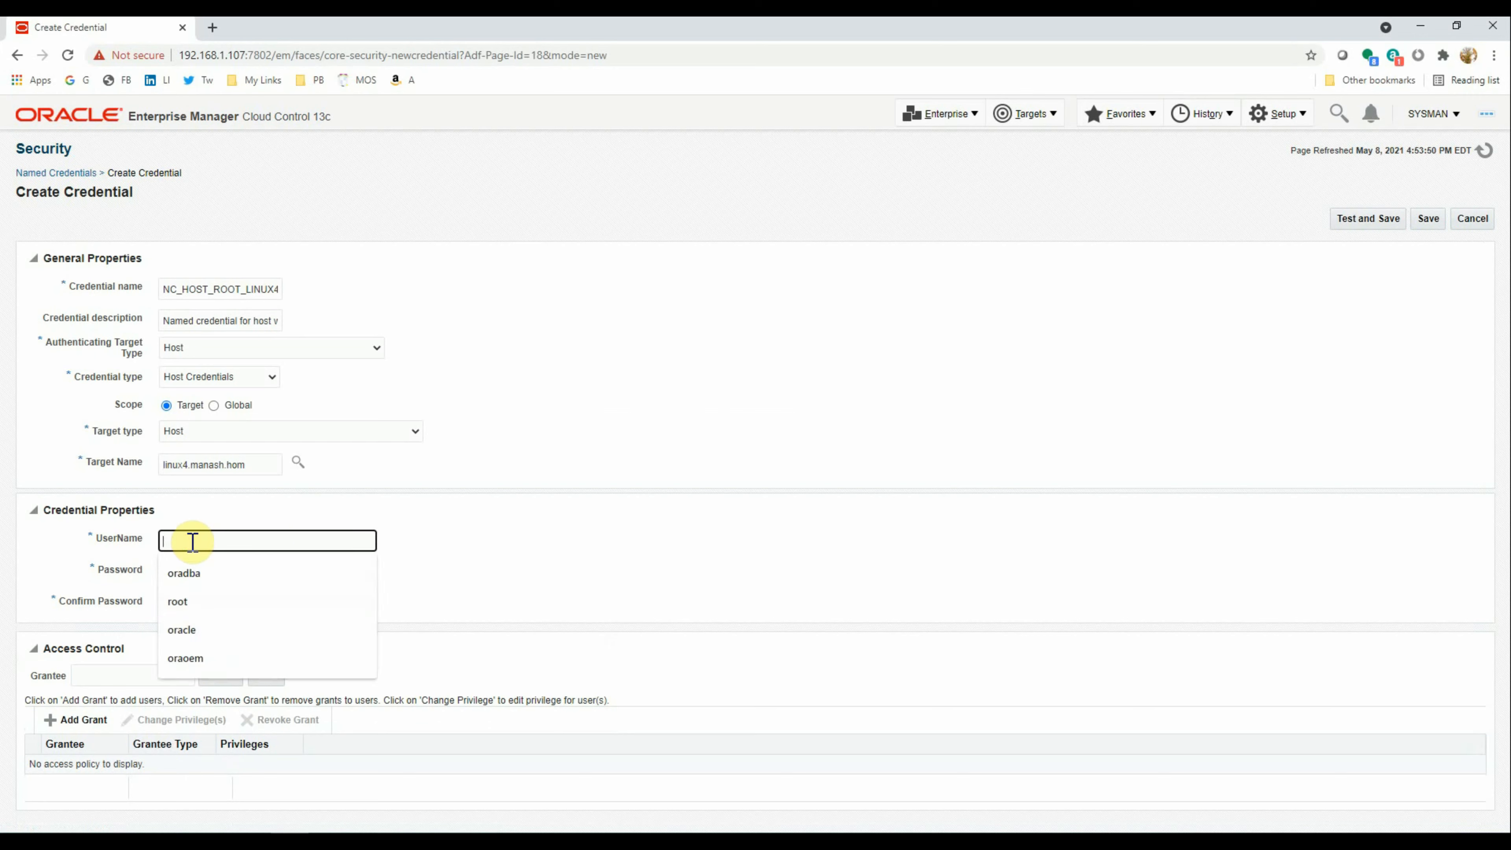
{"action": "type", "text": "root"}
{"action": "key", "text": "Tab"}
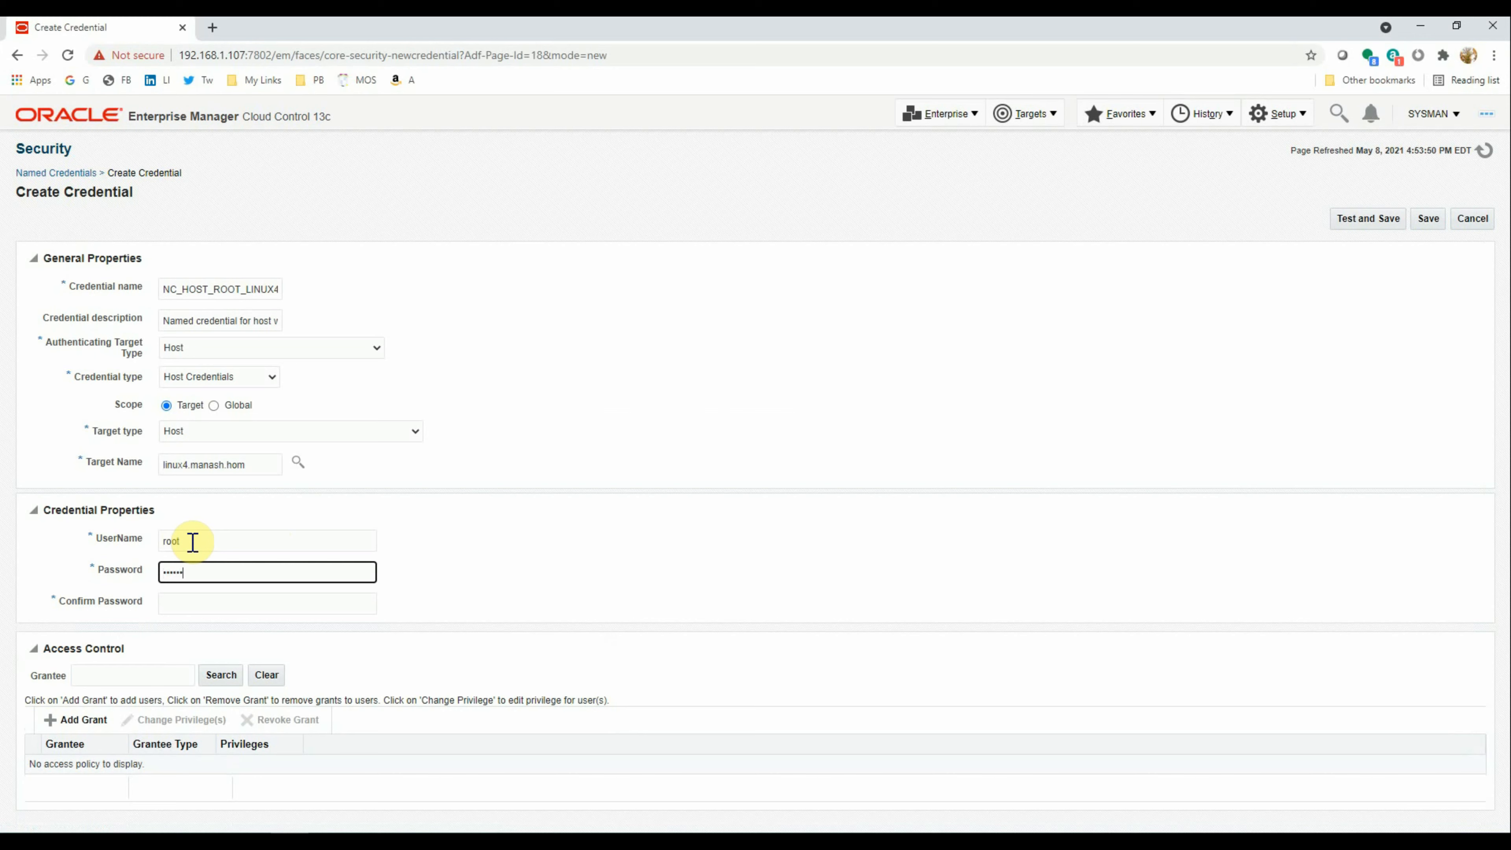
{"action": "key", "text": "Tab"}
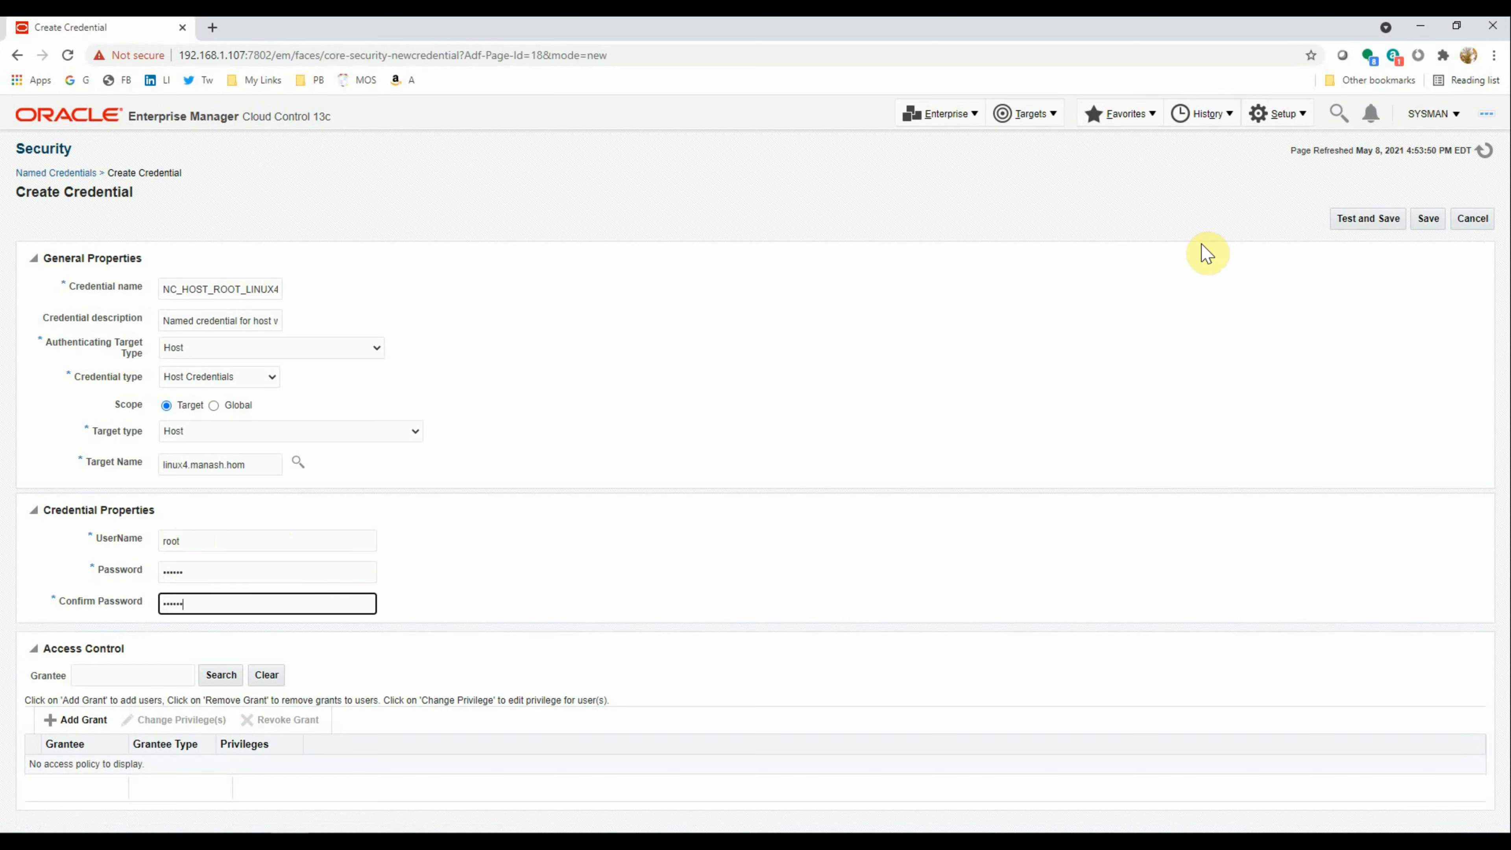
{"action": "left_click", "coordinate": [1370, 227]}
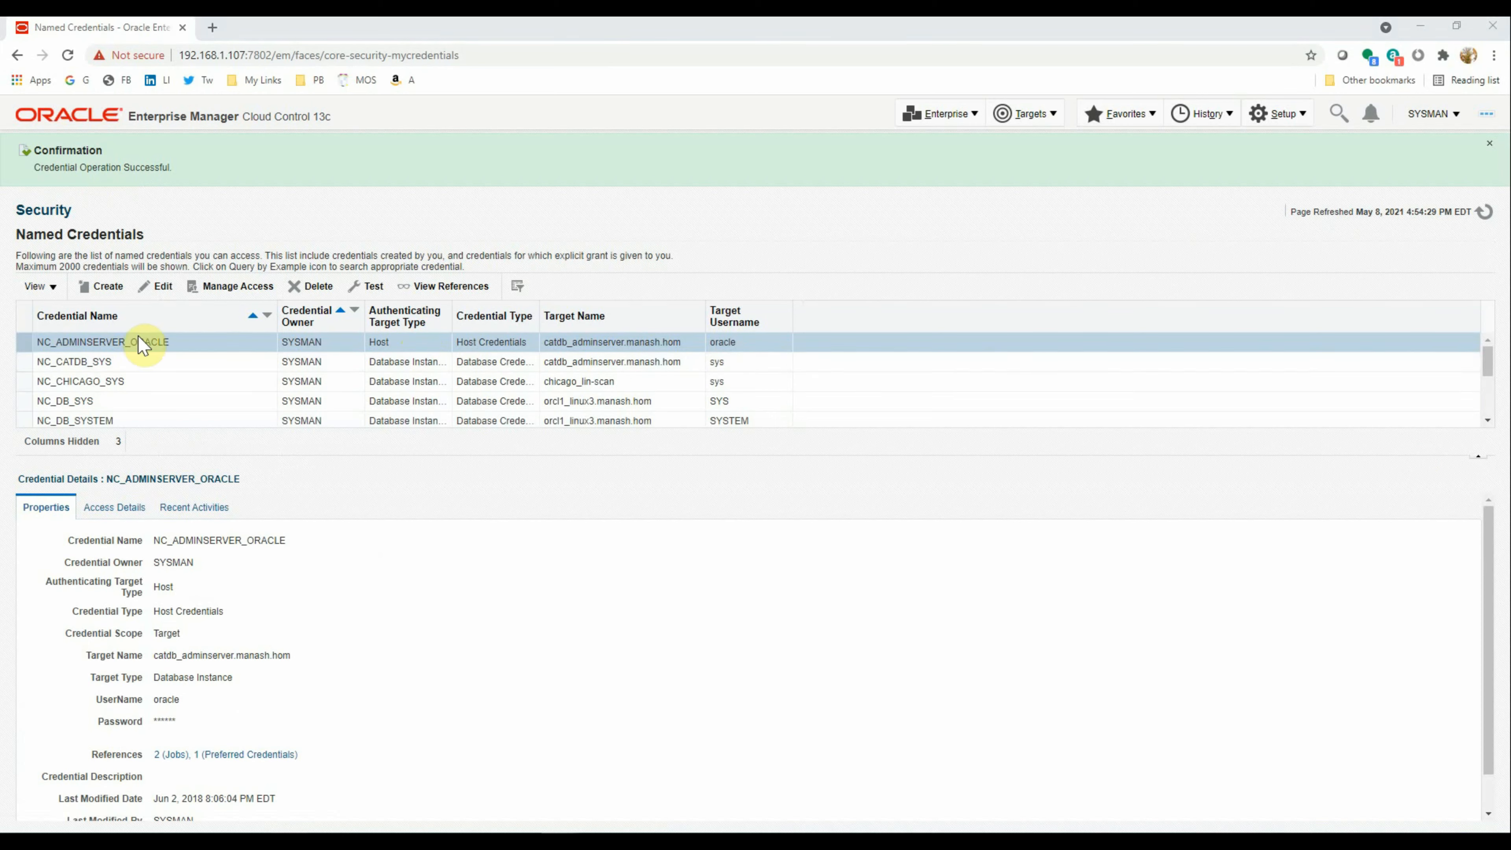
Start a new credential named NC_HOST_ORADBA with the description 'oradba user'
{"action": "left_click", "coordinate": [118, 290]}
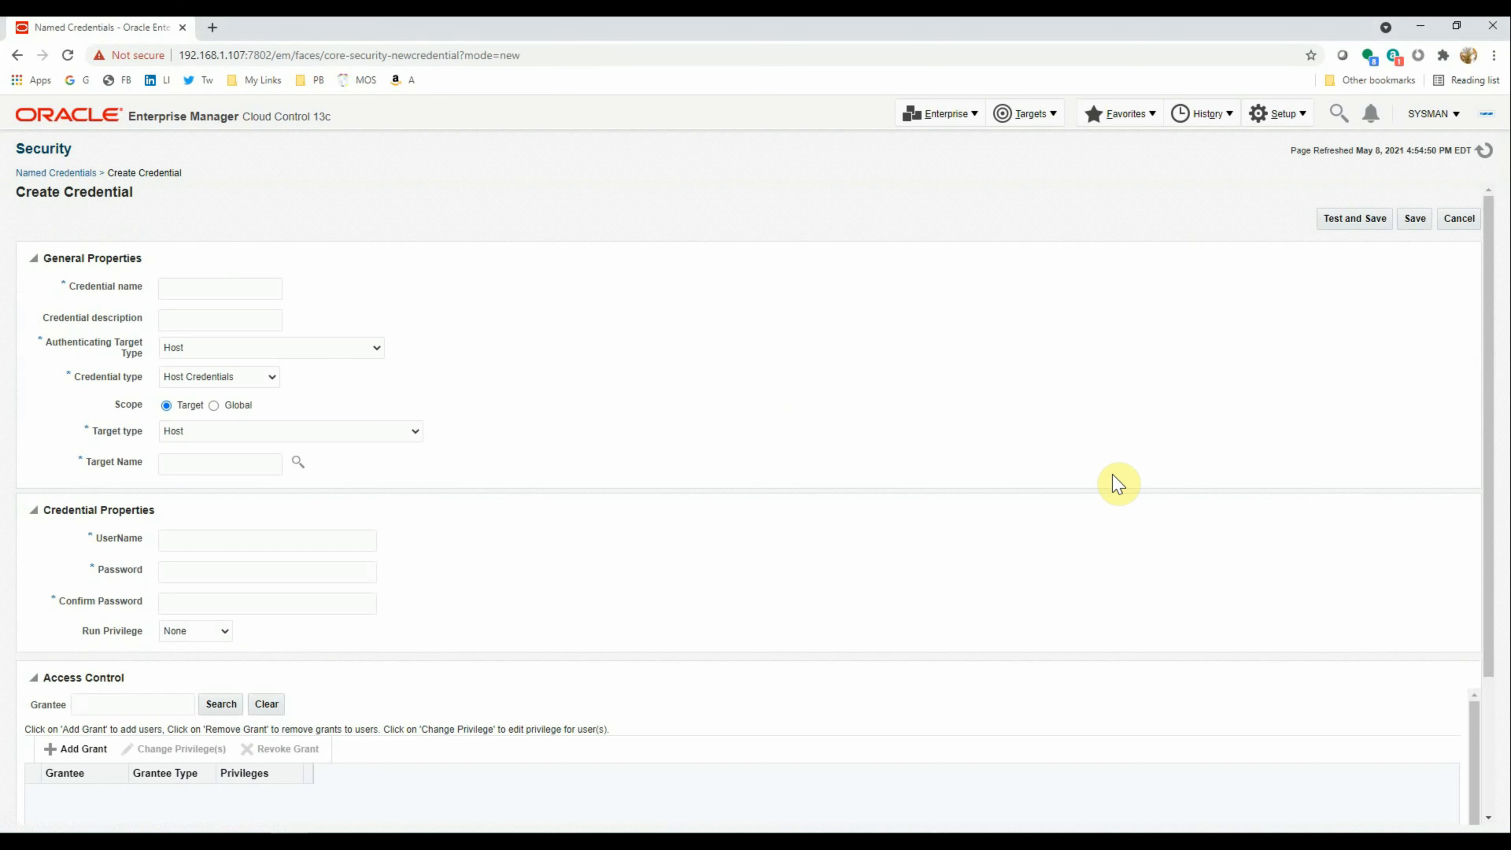
{"action": "left_click", "coordinate": [214, 292]}
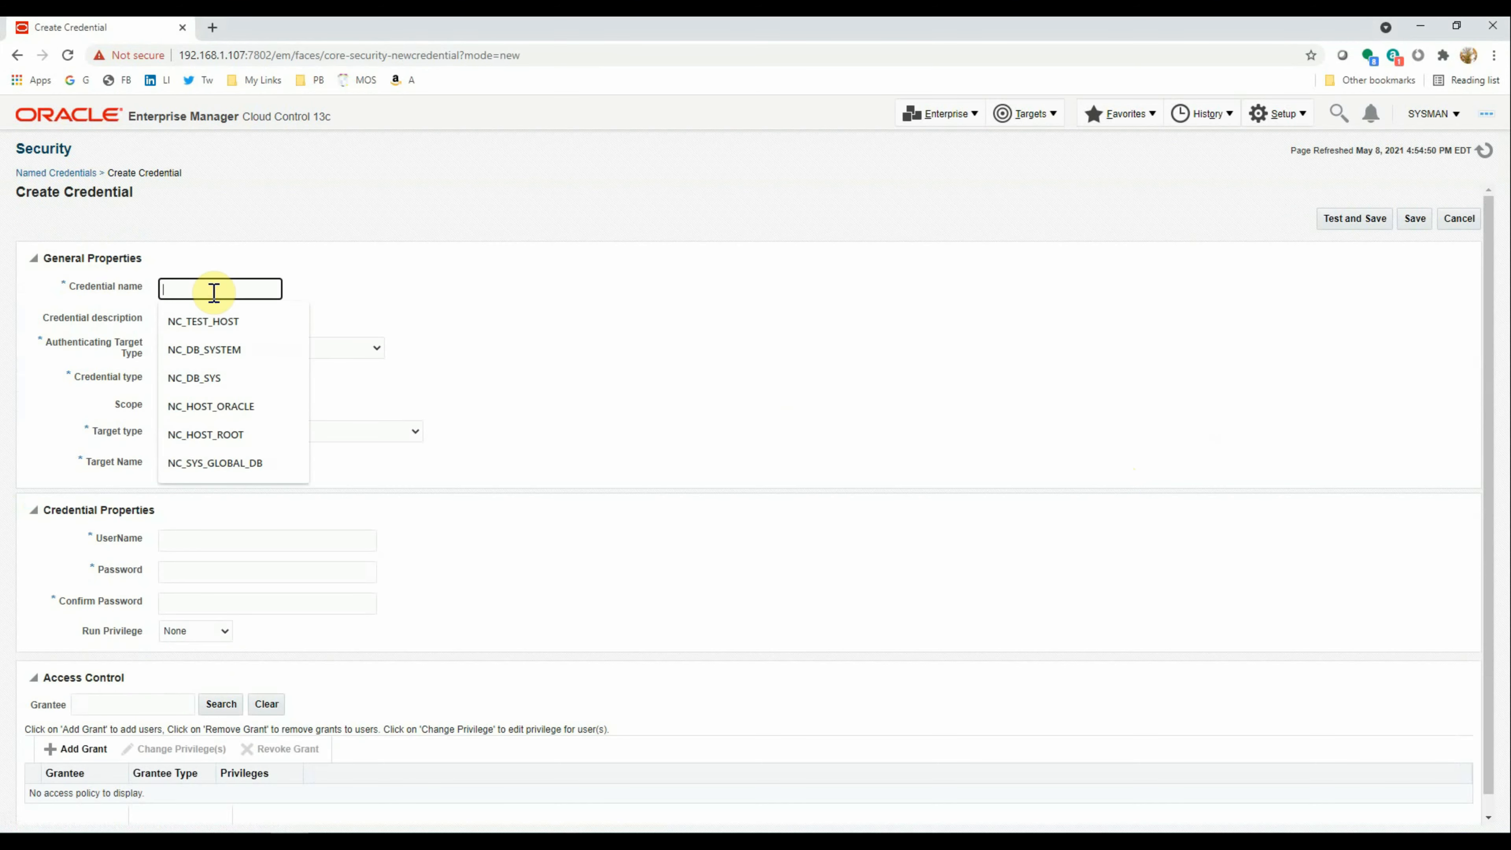
{"action": "left_click", "coordinate": [209, 324]}
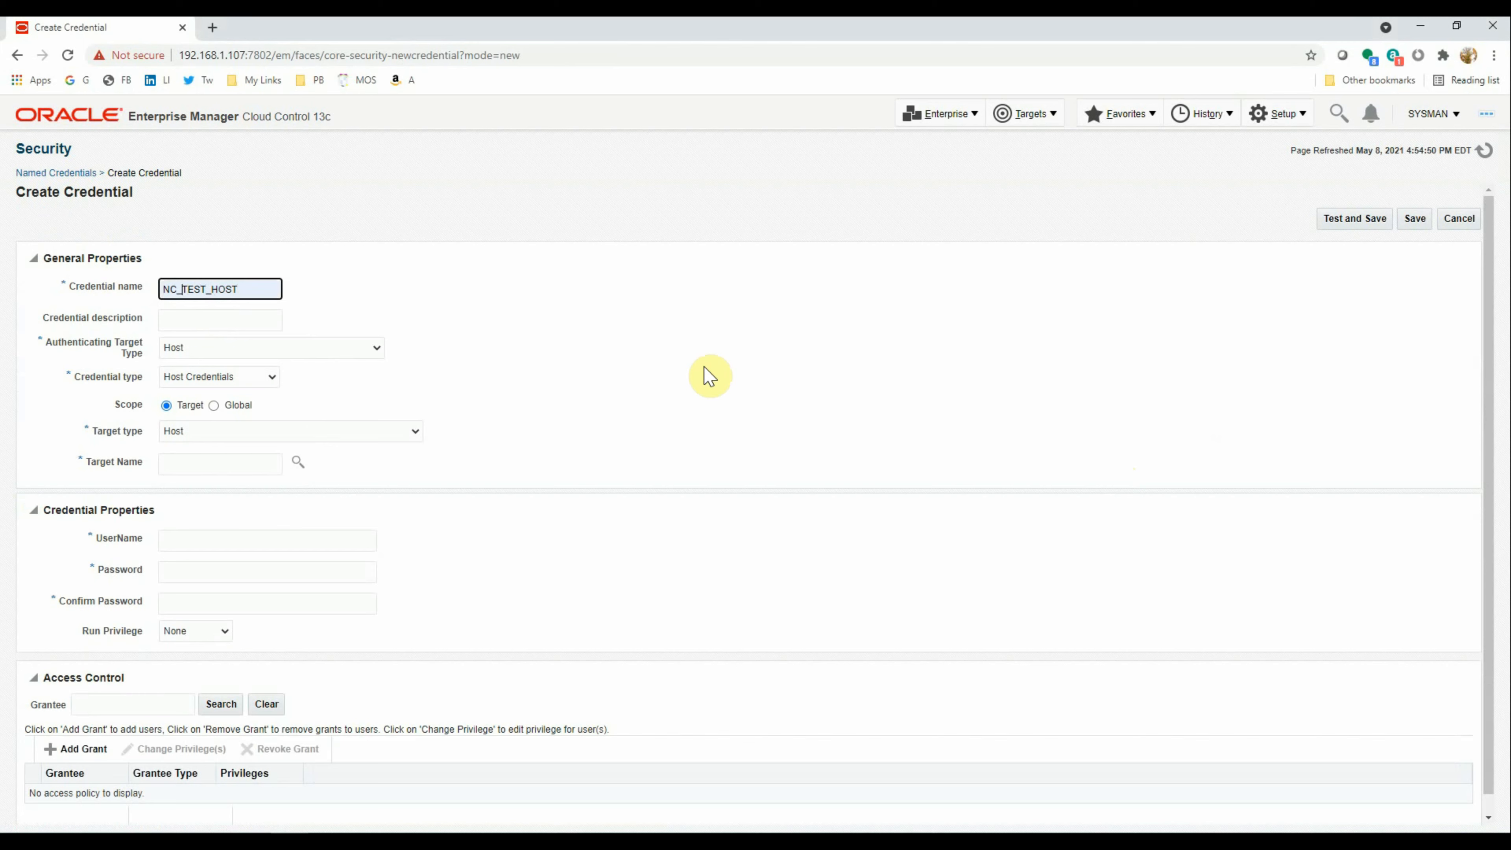
{"action": "key", "text": "Delete"}
{"action": "key", "text": "Delete"}
{"action": "key", "text": "Delete"}
{"action": "key", "text": "Delete"}
{"action": "key", "text": "Delete"}
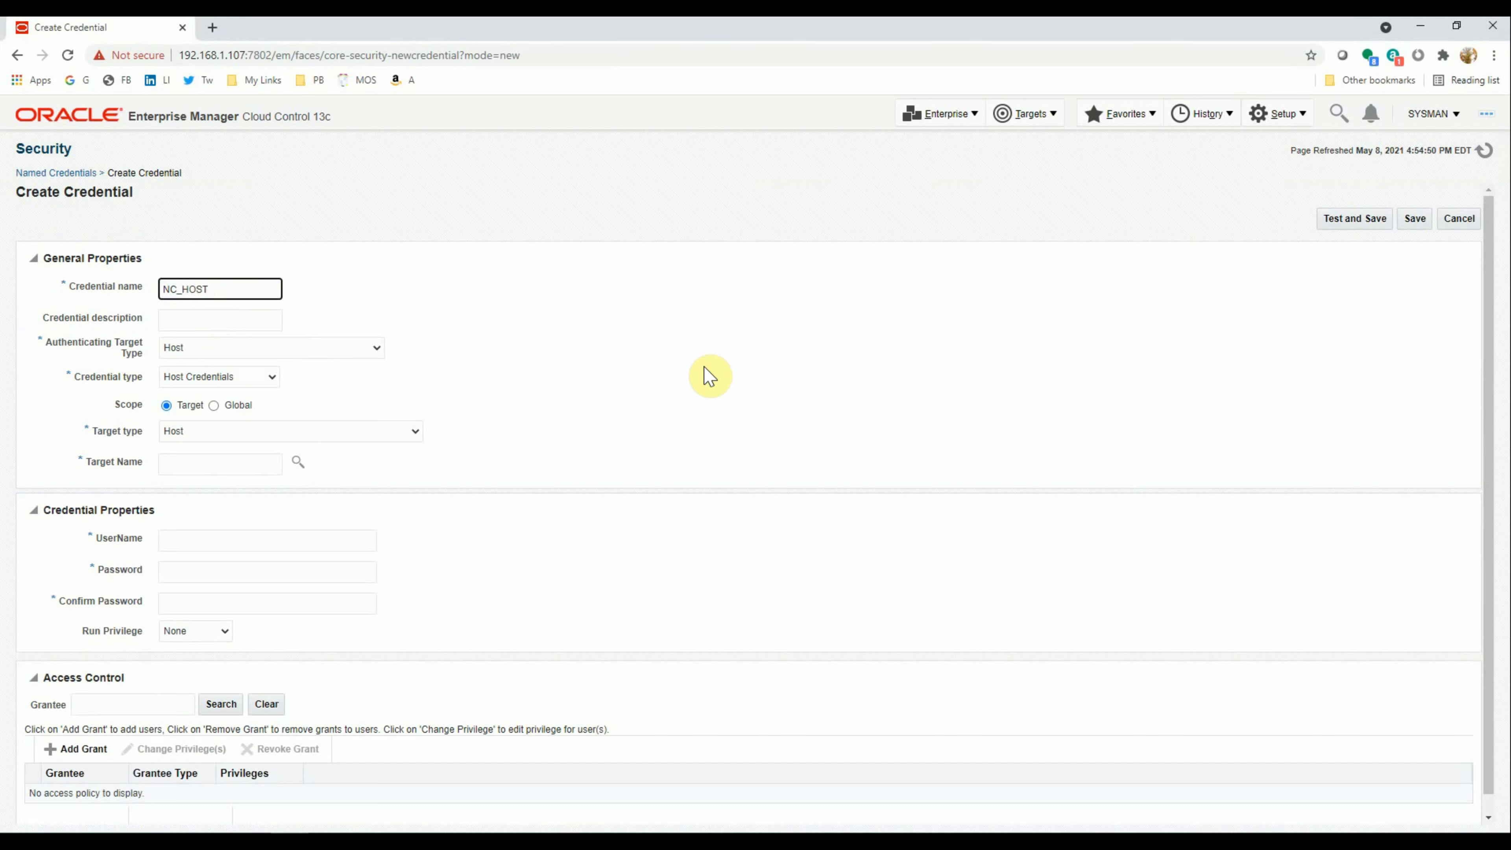
{"action": "type", "text": "_ORADBA"}
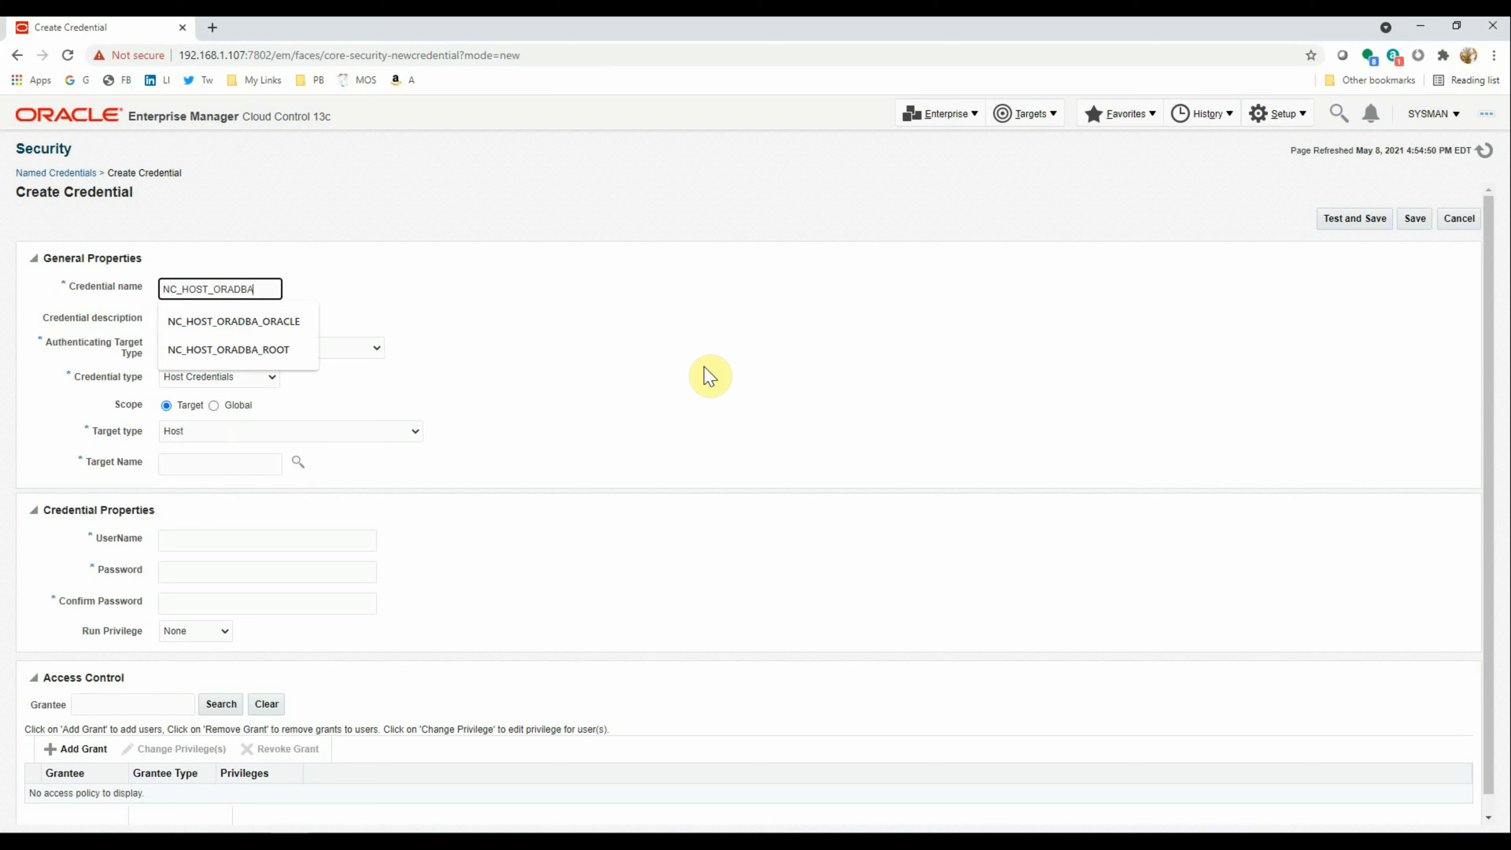
{"action": "key", "text": "Tab"}
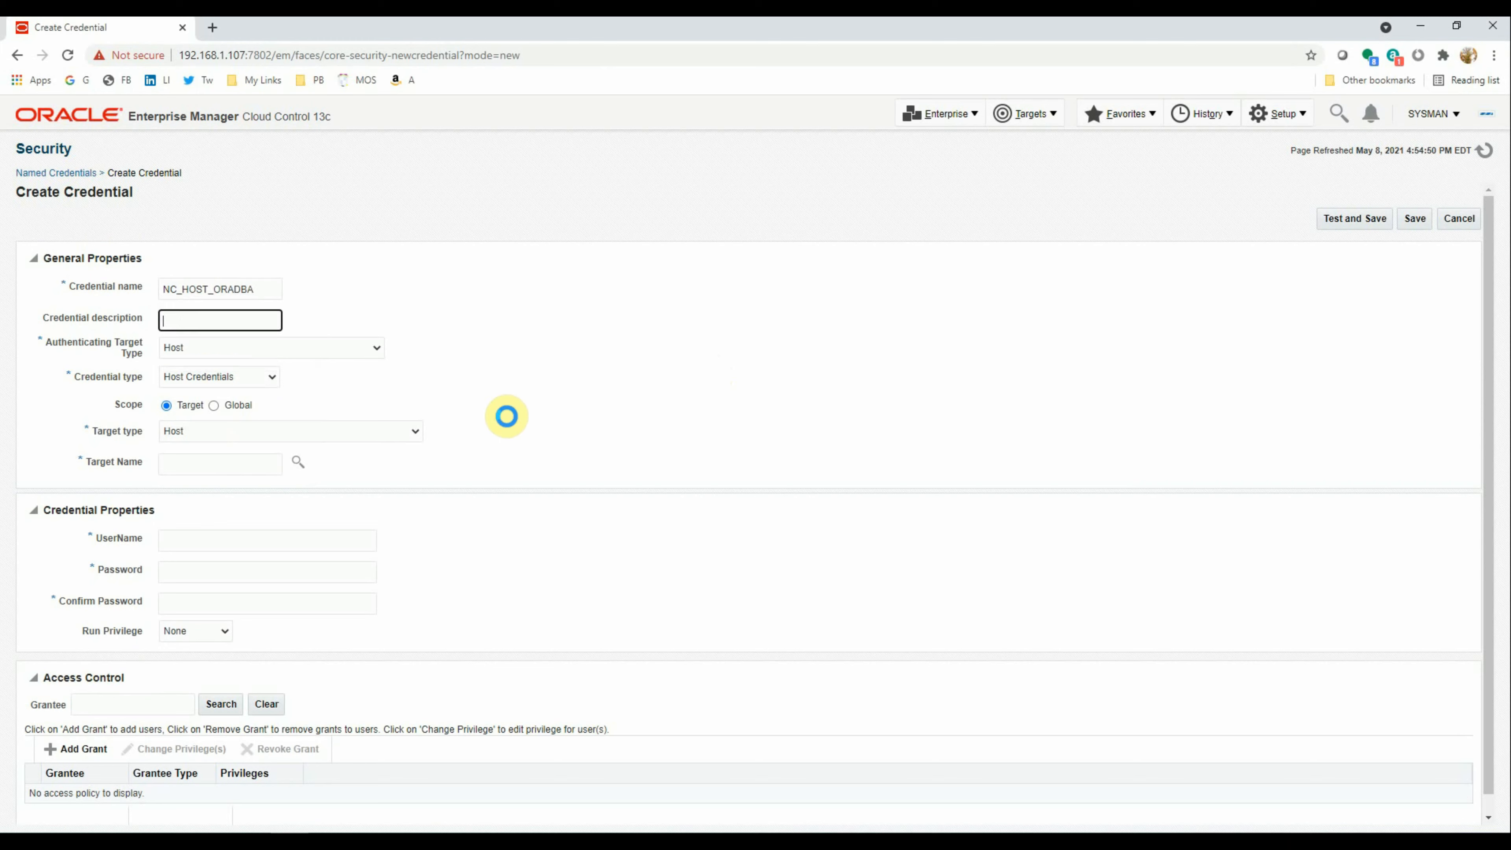
{"action": "left_click", "coordinate": [215, 322]}
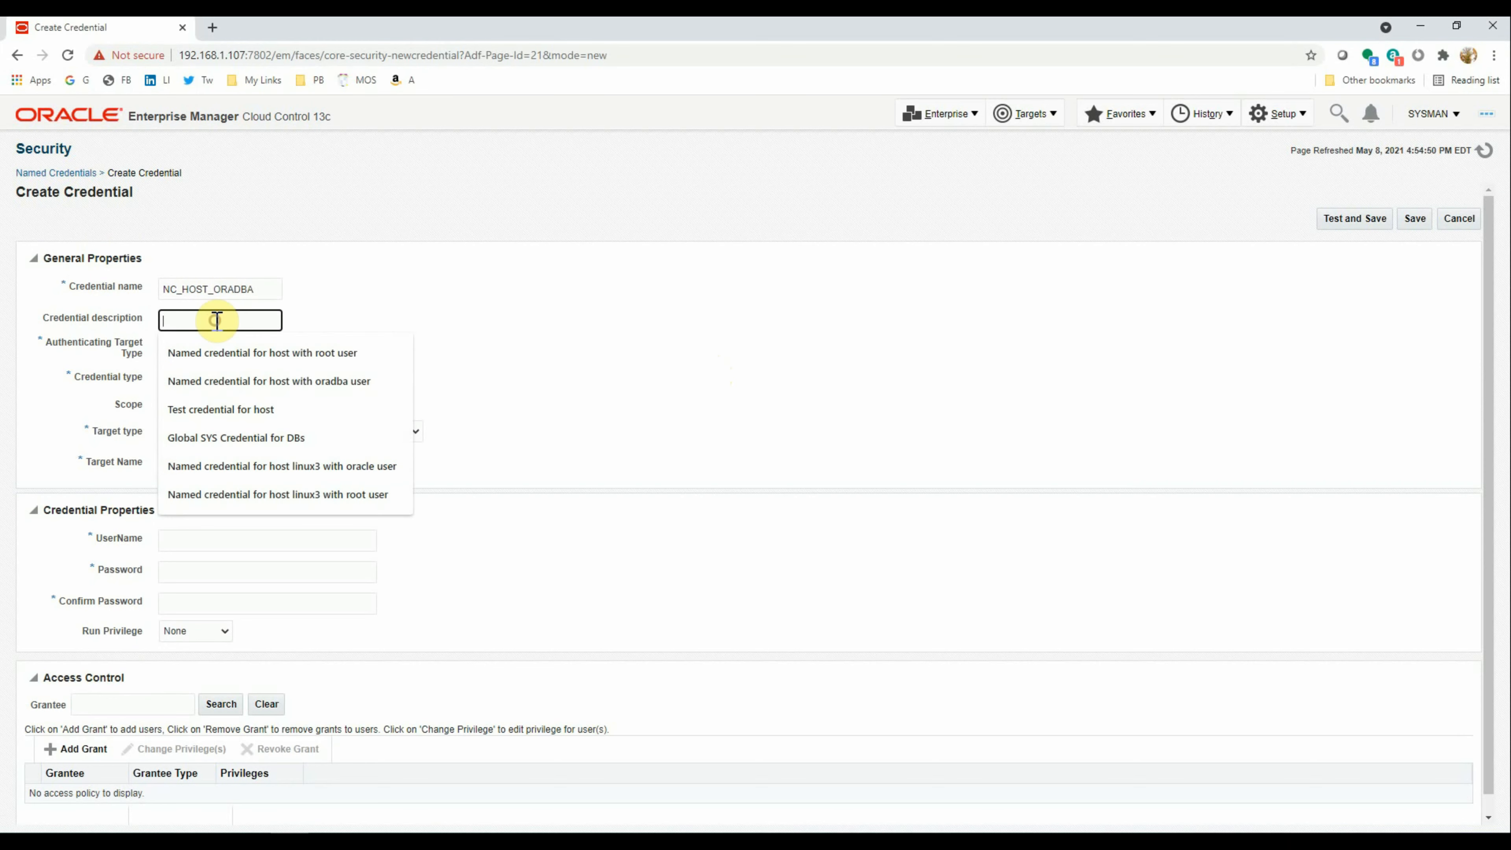
{"action": "left_click", "coordinate": [221, 354]}
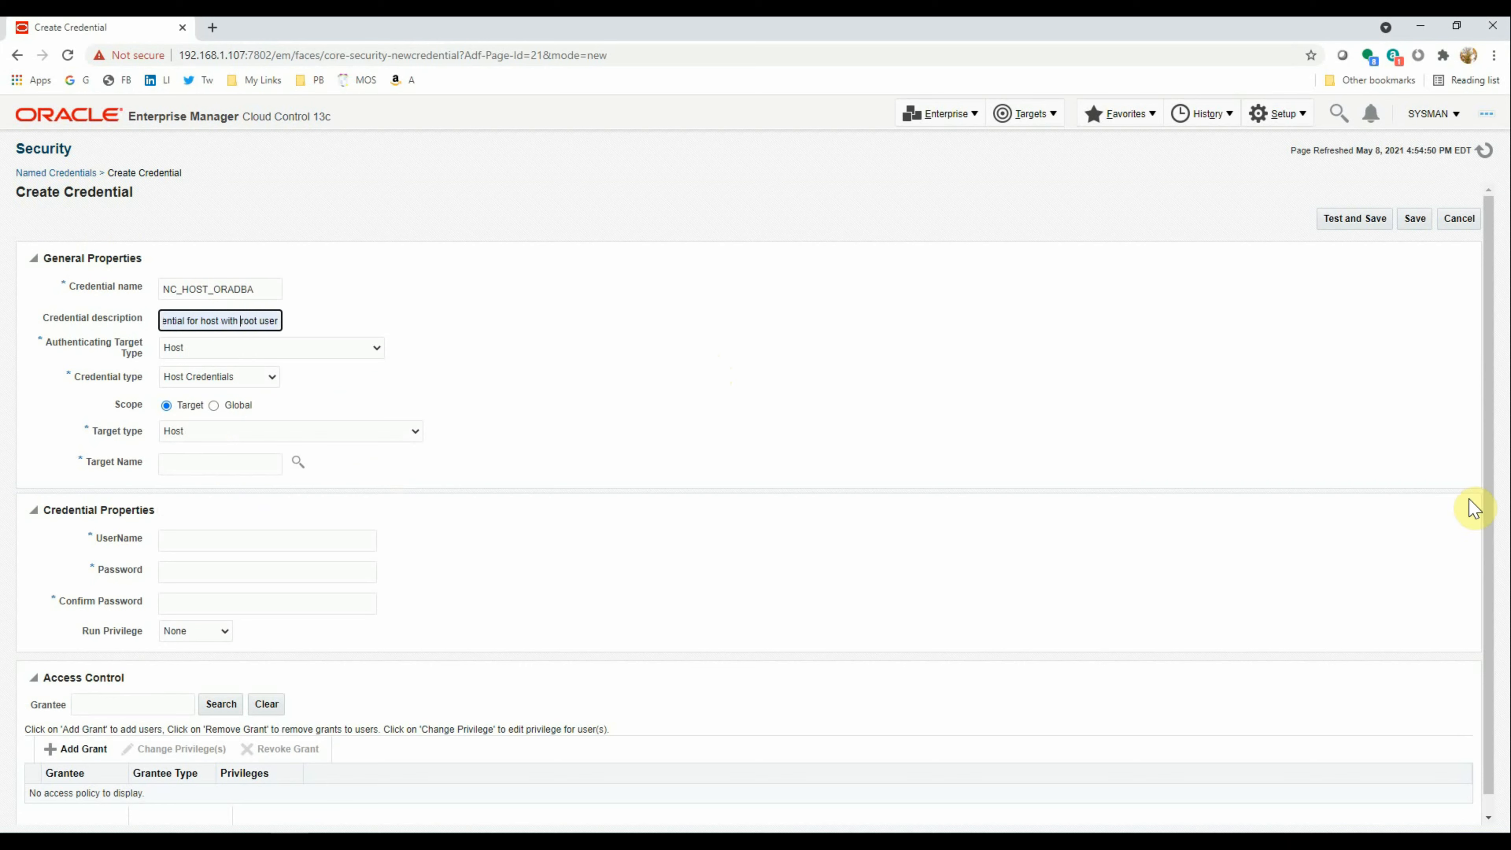
{"action": "key", "text": "shift+Right"}
{"action": "key", "text": "shift+Right"}
{"action": "key", "text": "shift+Right"}
{"action": "key", "text": "shift+Right"}
{"action": "key", "text": "BackSpace"}
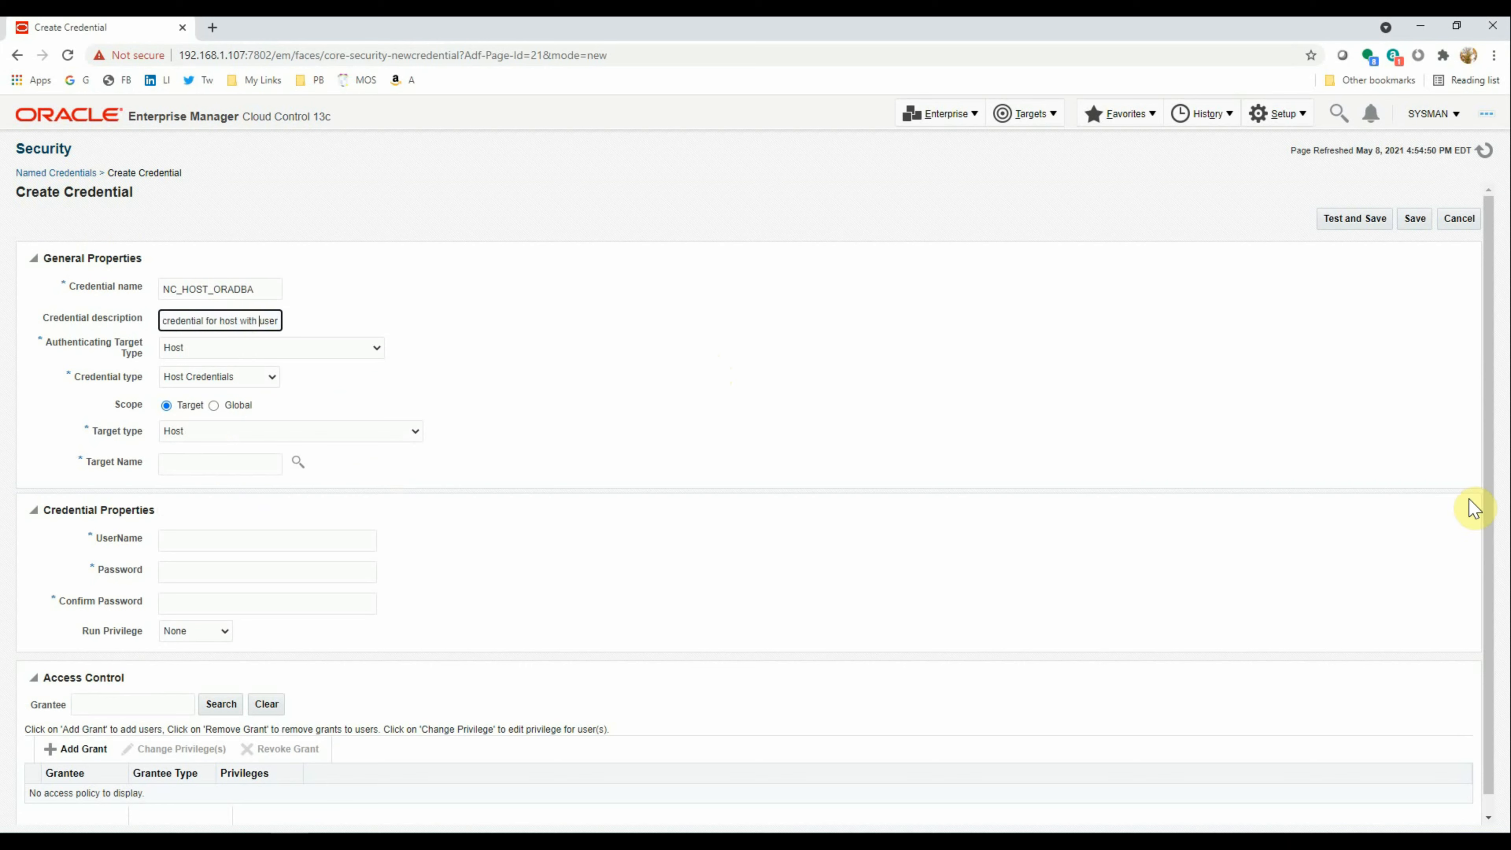
{"action": "type", "text": "oradbause"}
{"action": "key", "text": "Left"}
{"action": "key", "text": "Left"}
{"action": "key", "text": "Left"}
{"action": "key", "text": "Tab"}
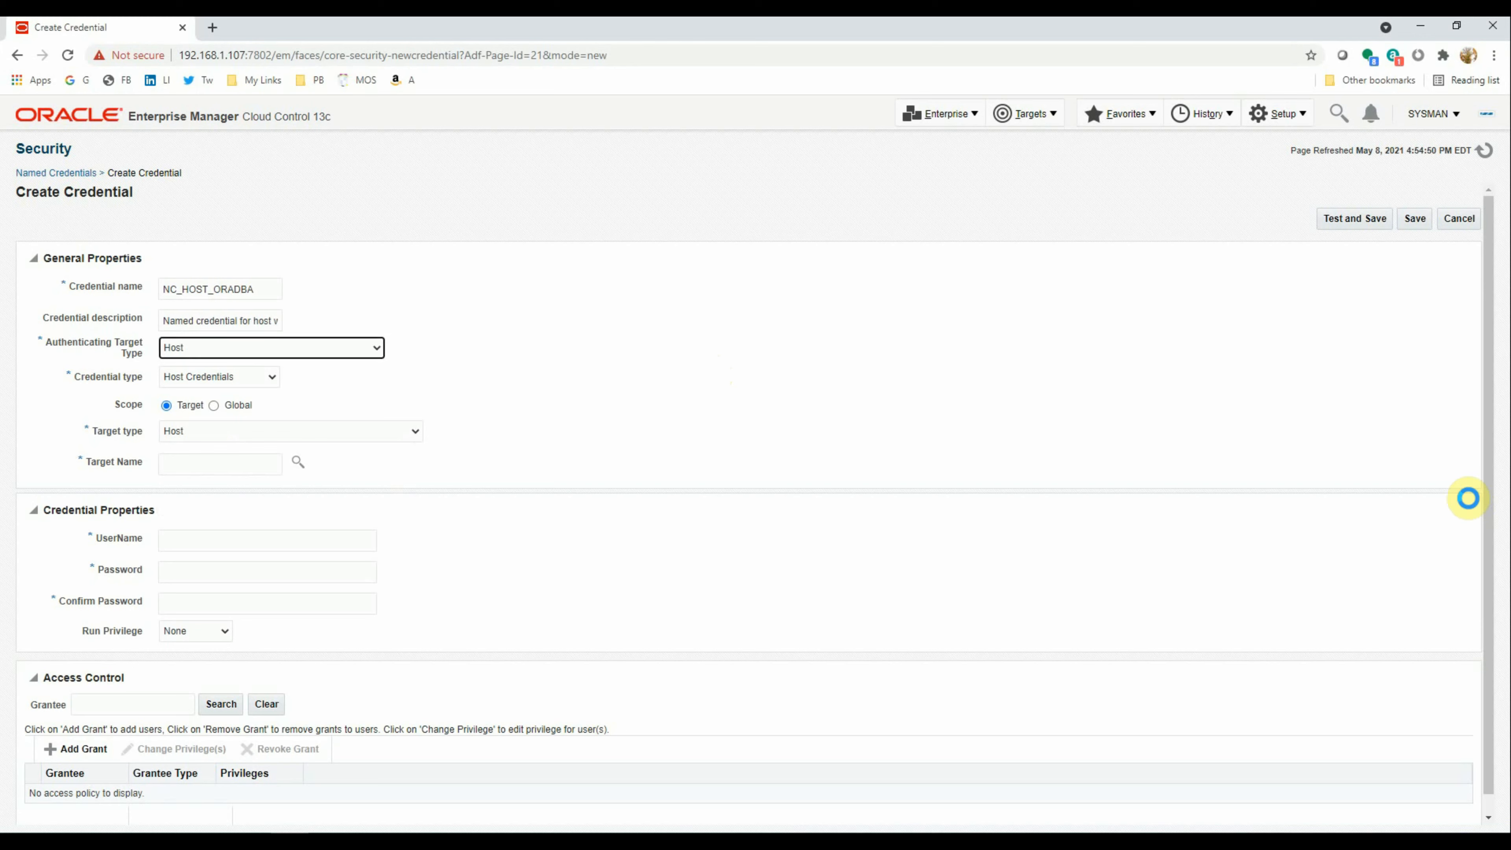
Make it Global scope with user oradba and password, then choose Test and Save
{"action": "key", "text": "Tab"}
{"action": "key", "text": "Tab"}
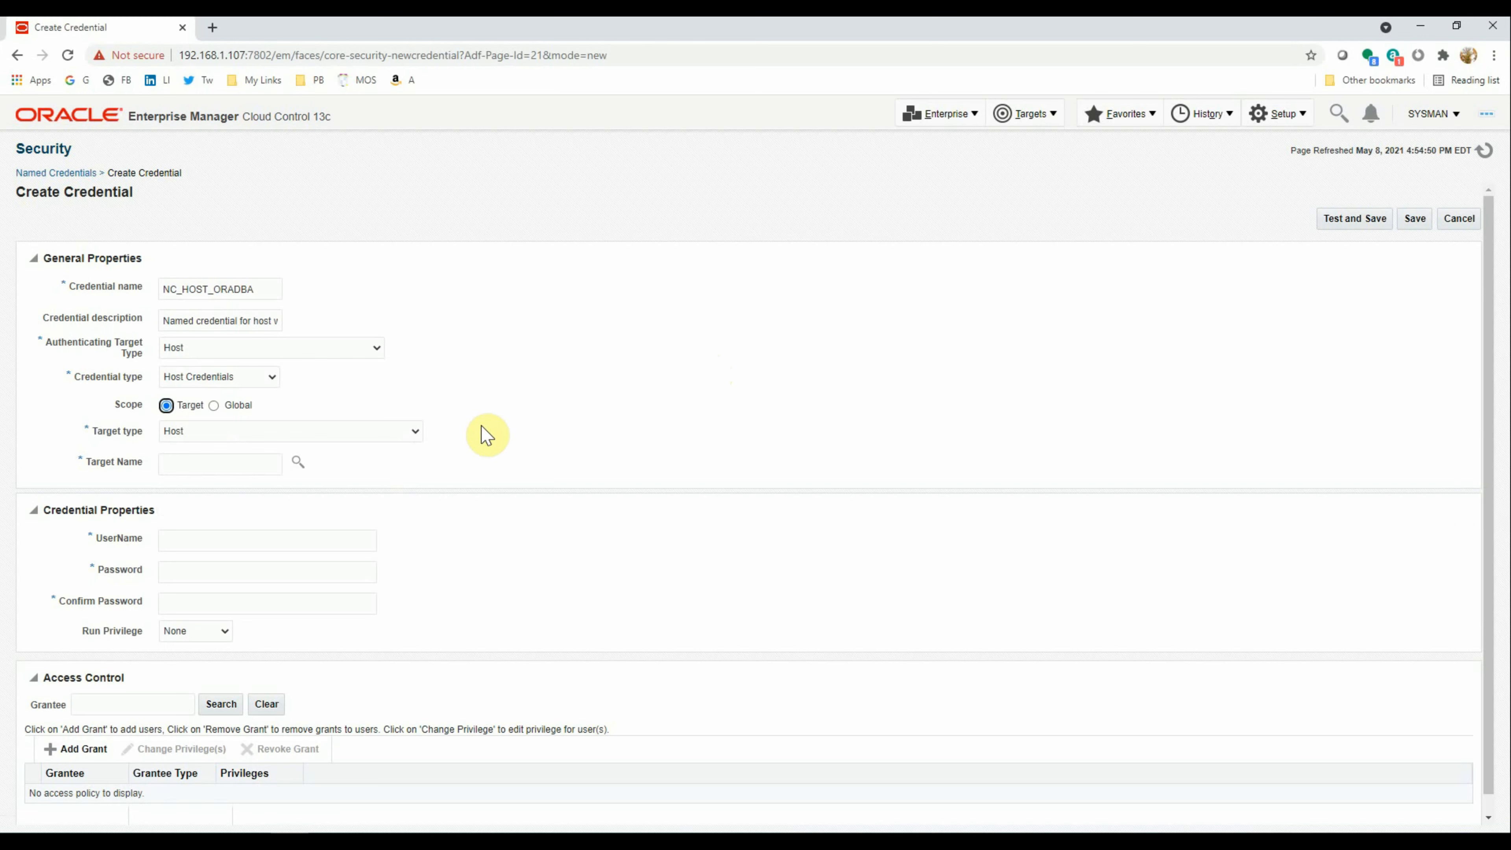
{"action": "key", "text": "Tab"}
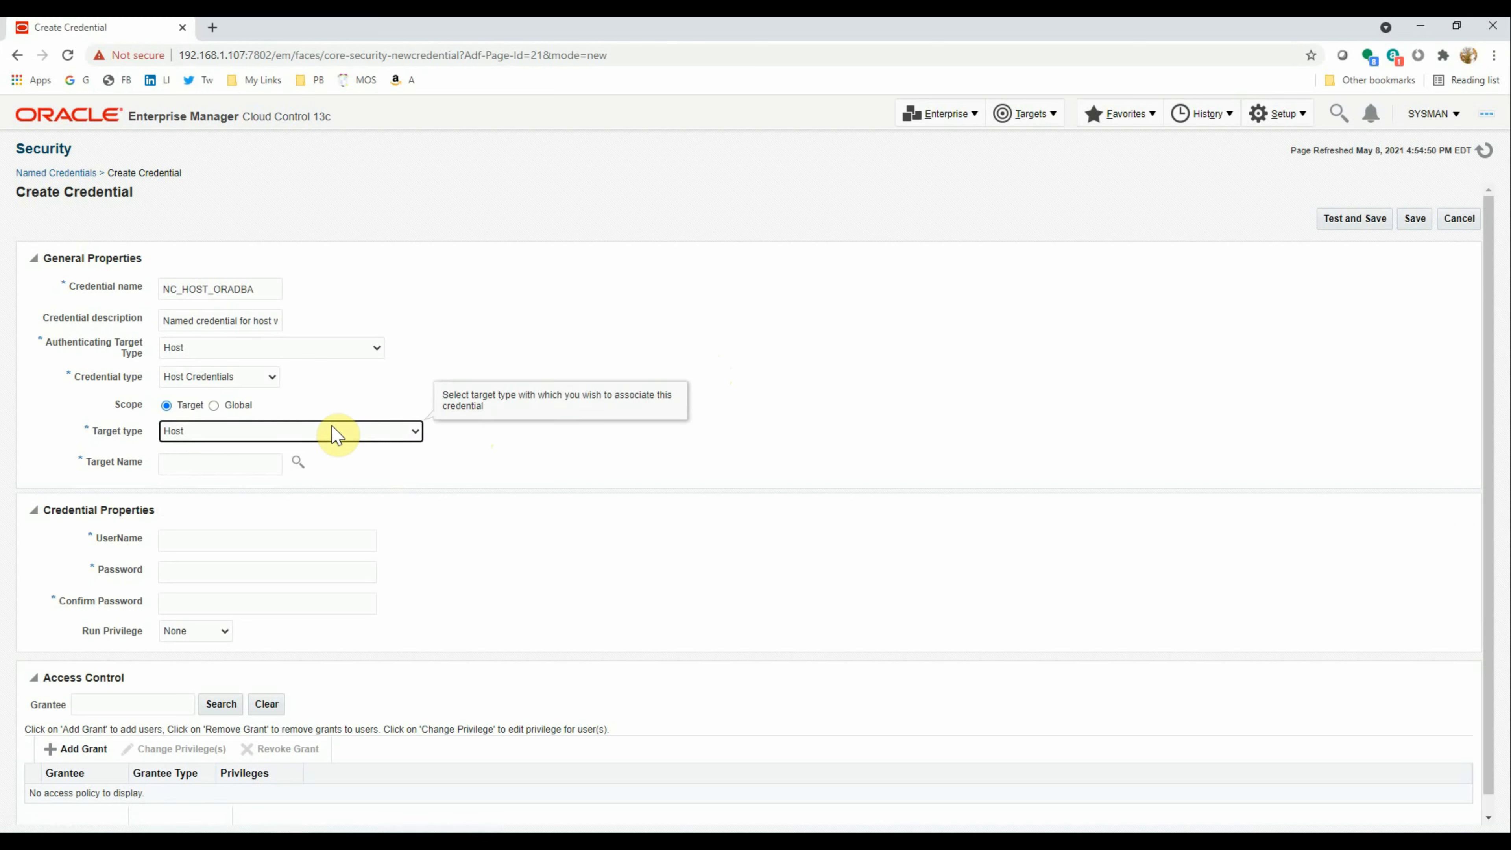
{"action": "left_click", "coordinate": [212, 406]}
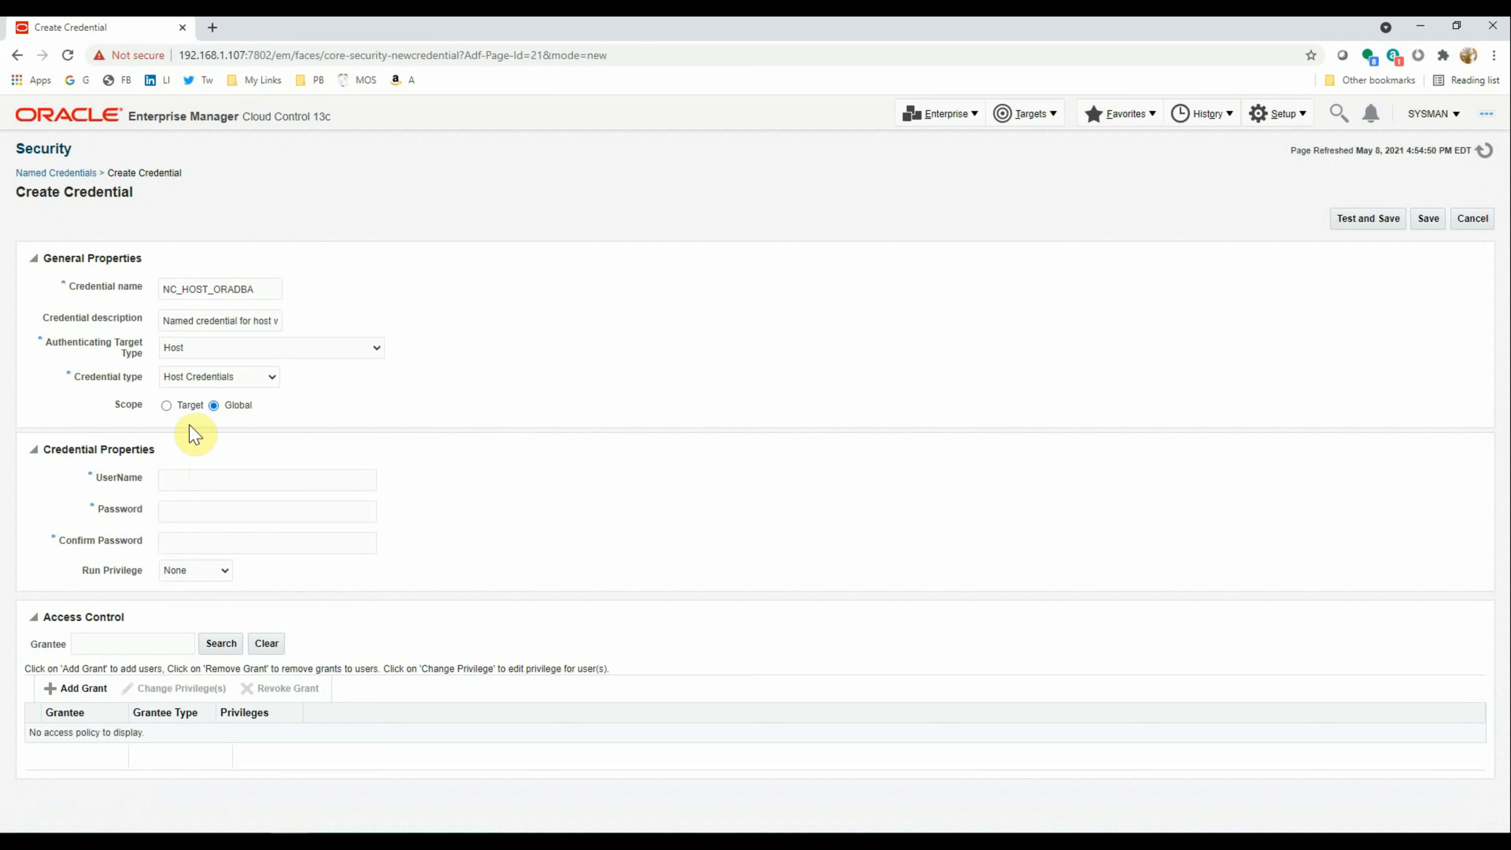
{"action": "left_click", "coordinate": [189, 480]}
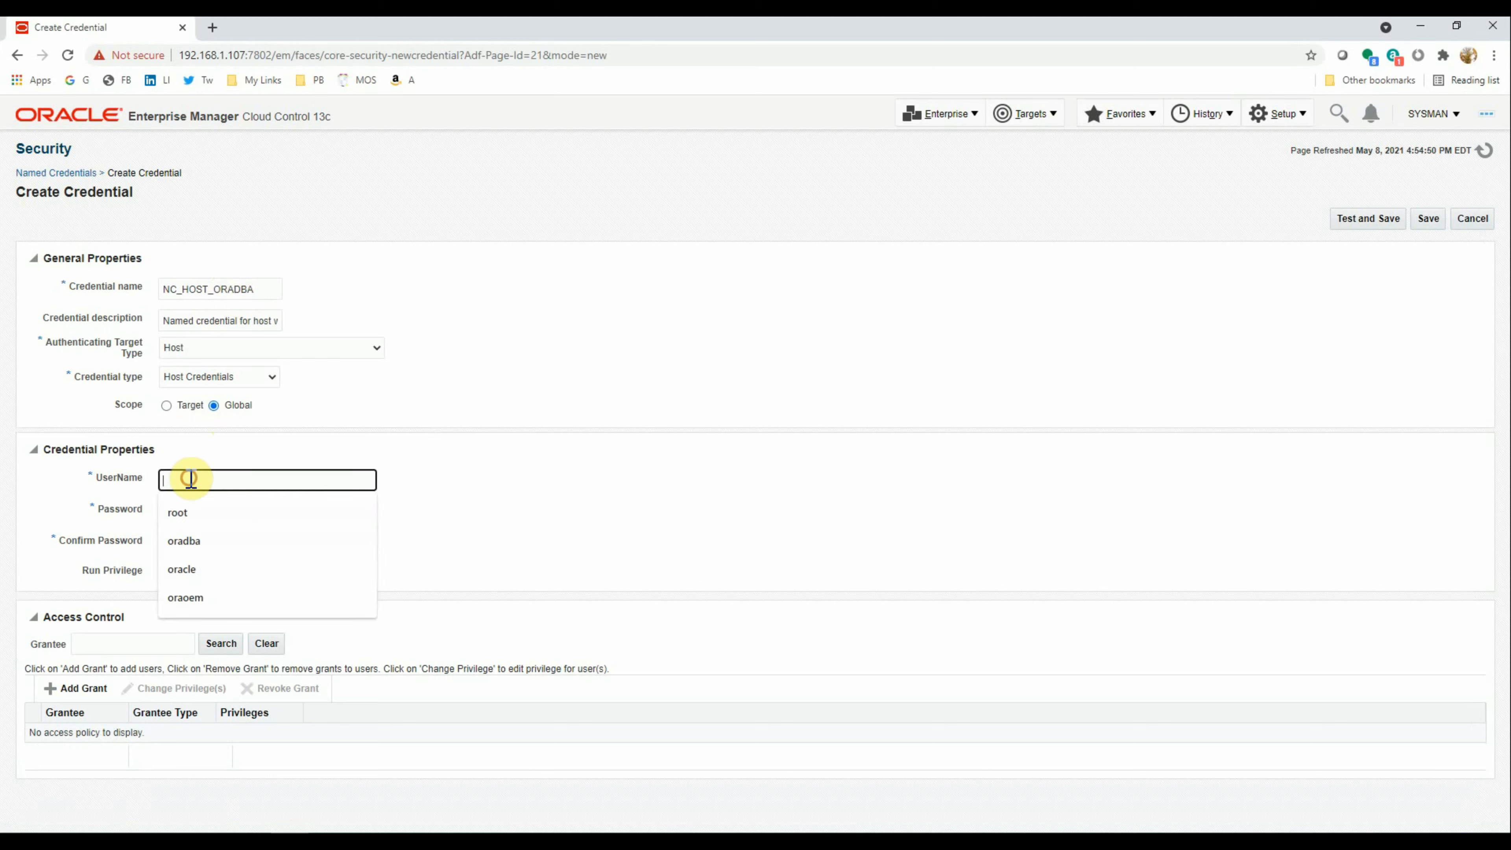
{"action": "left_click", "coordinate": [189, 540]}
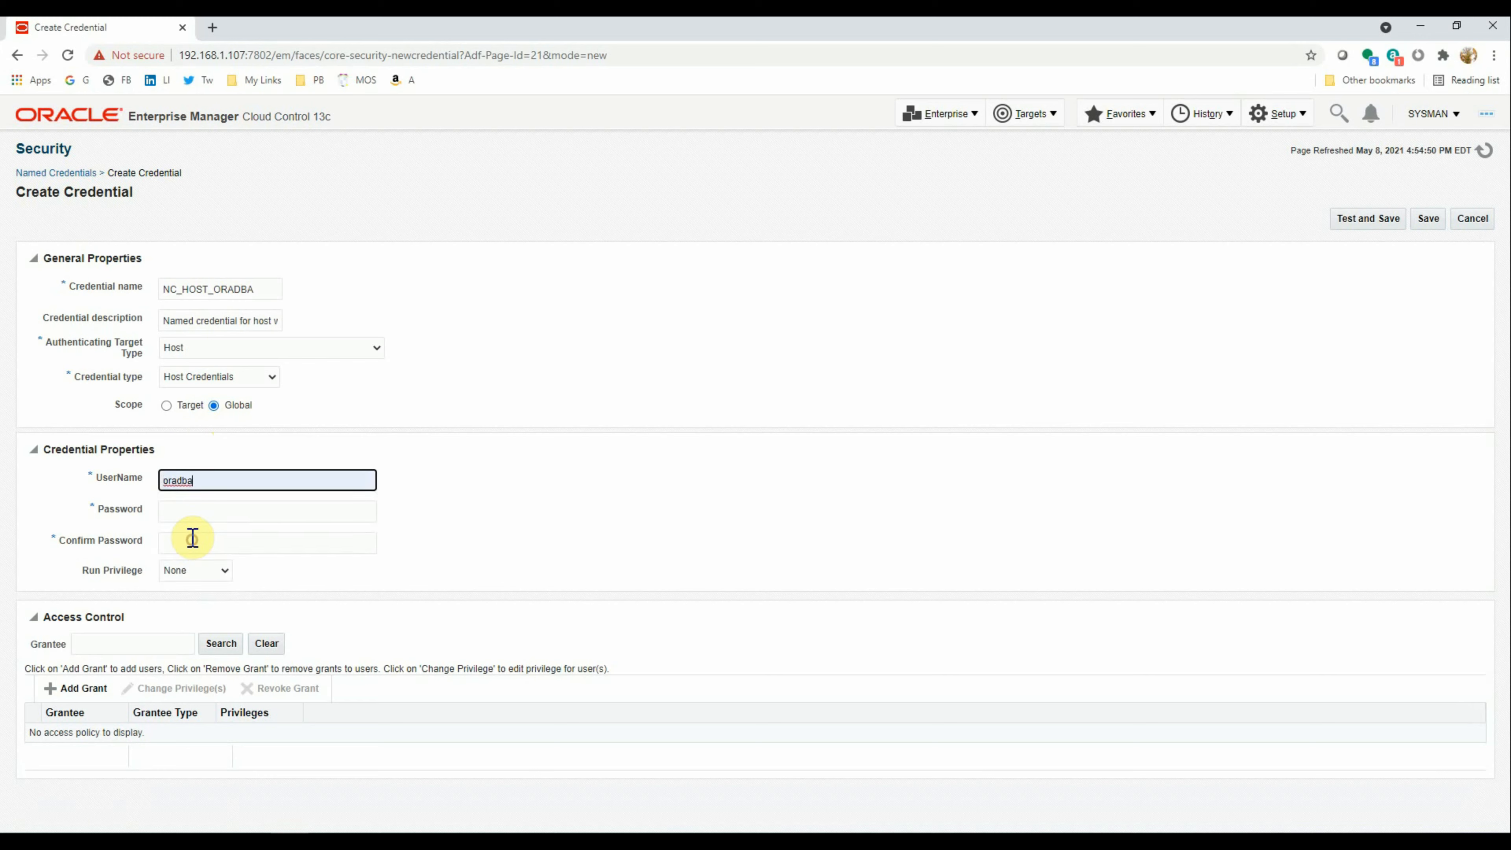
{"action": "left_click", "coordinate": [186, 513]}
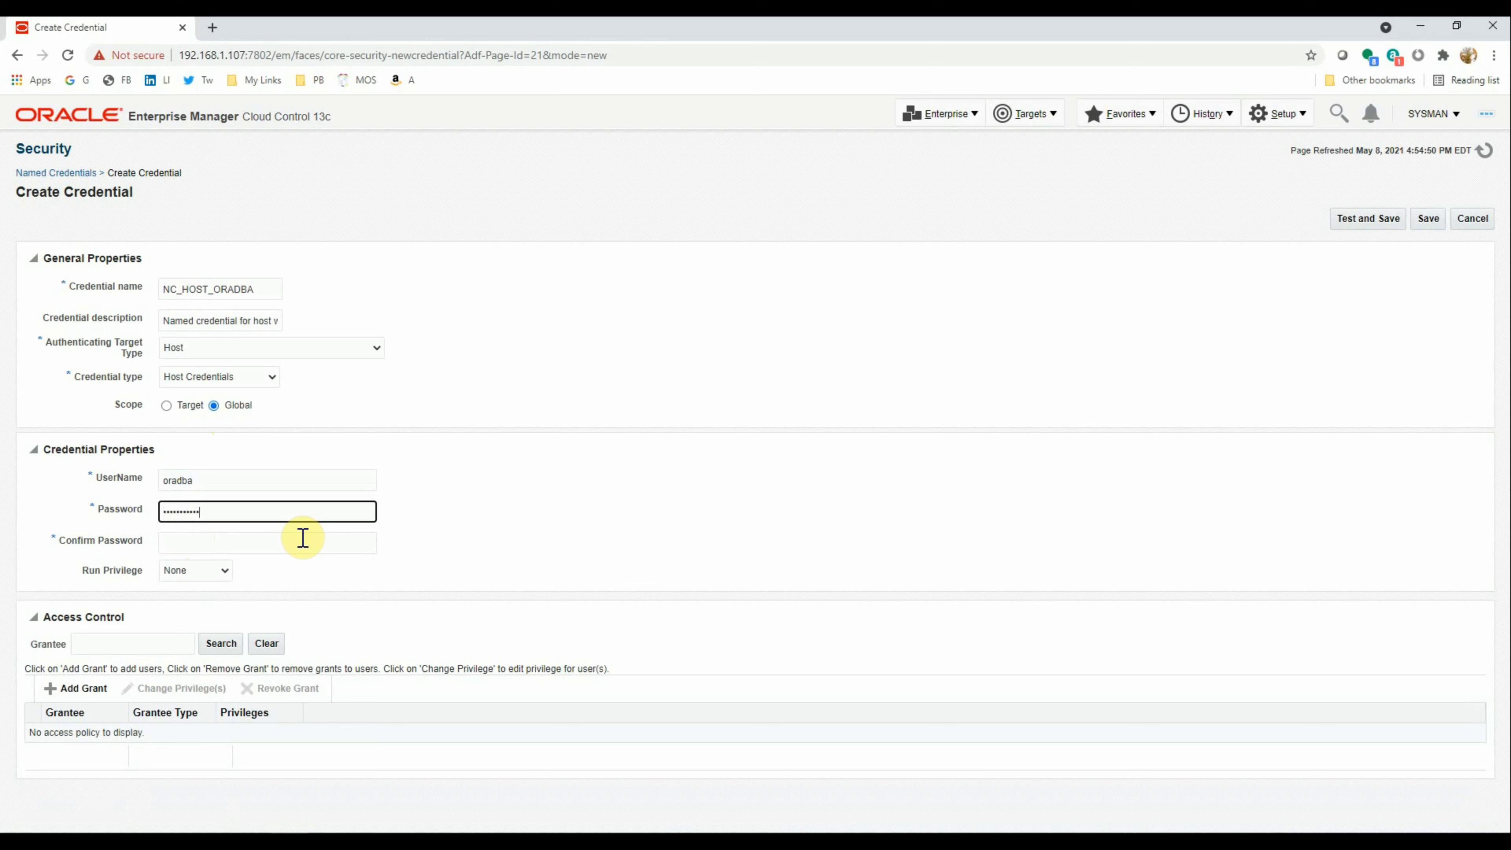
{"action": "left_click", "coordinate": [303, 537]}
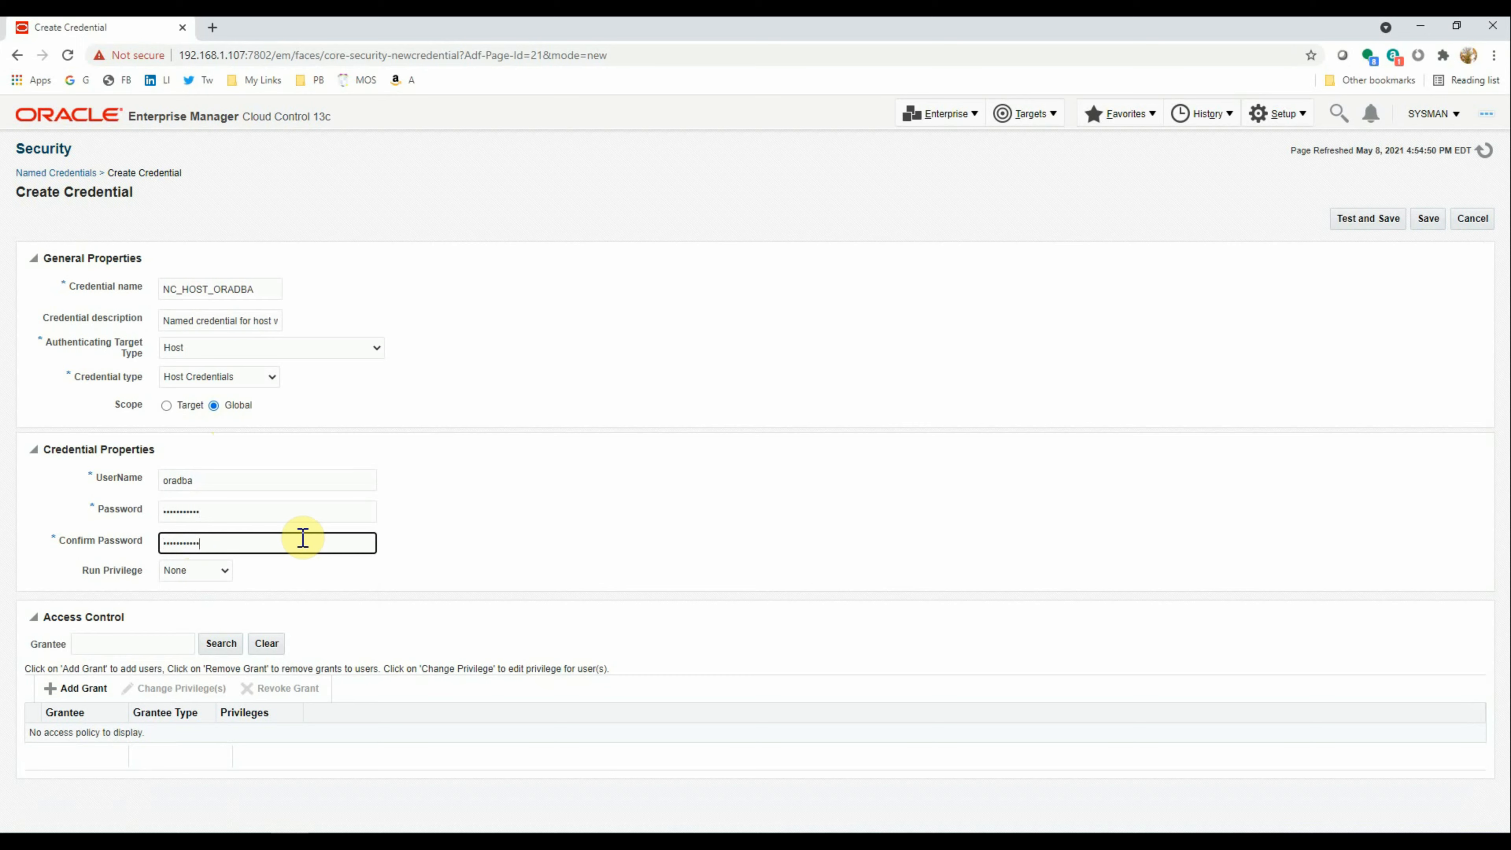
{"action": "left_click", "coordinate": [1367, 220]}
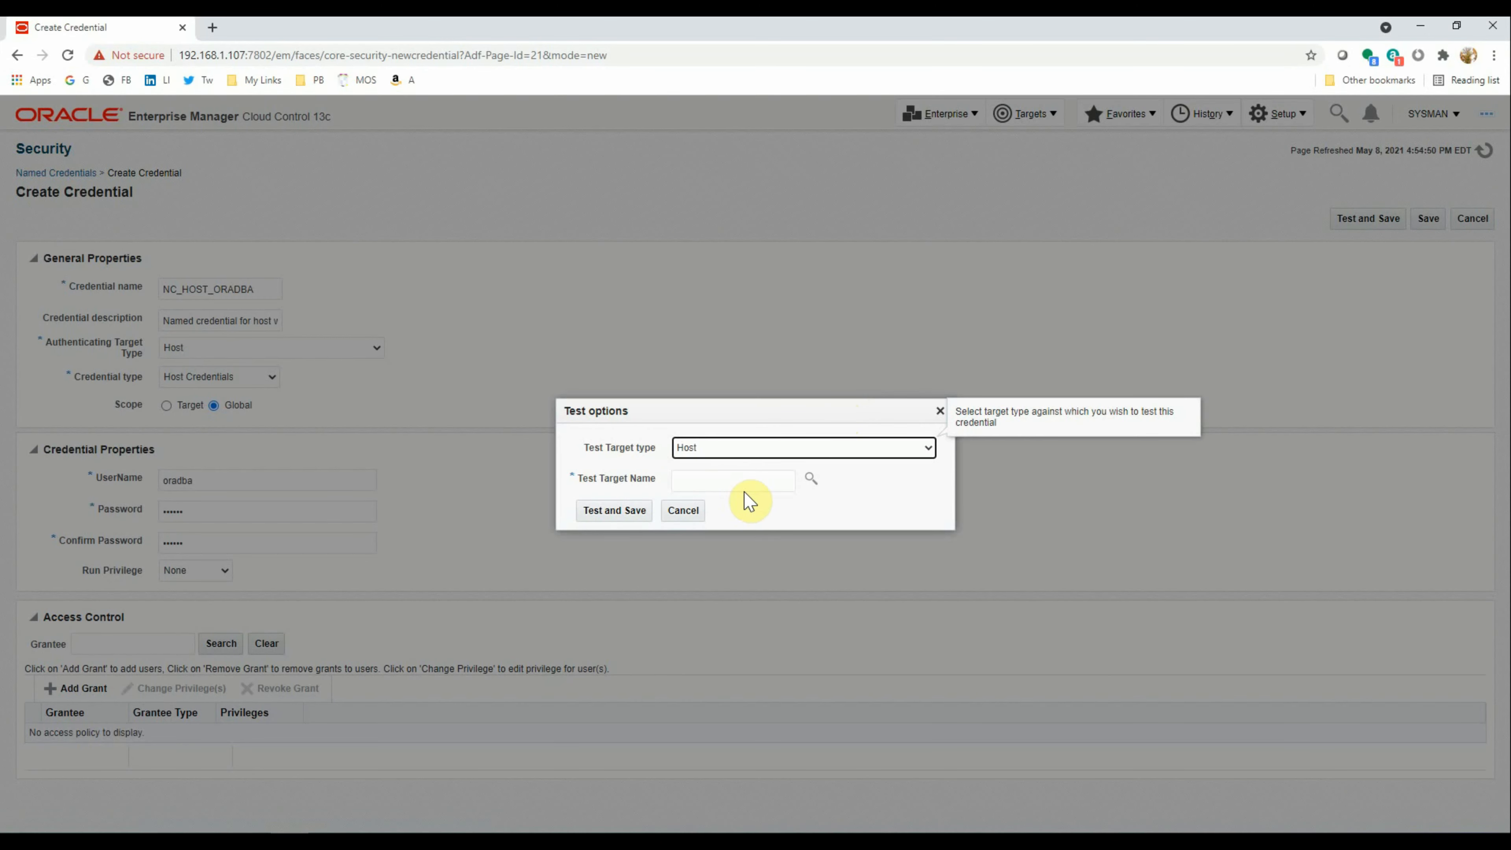
Test NC_HOST_ORADBA against host linux3.manash.hom and save it
{"action": "left_click", "coordinate": [806, 478]}
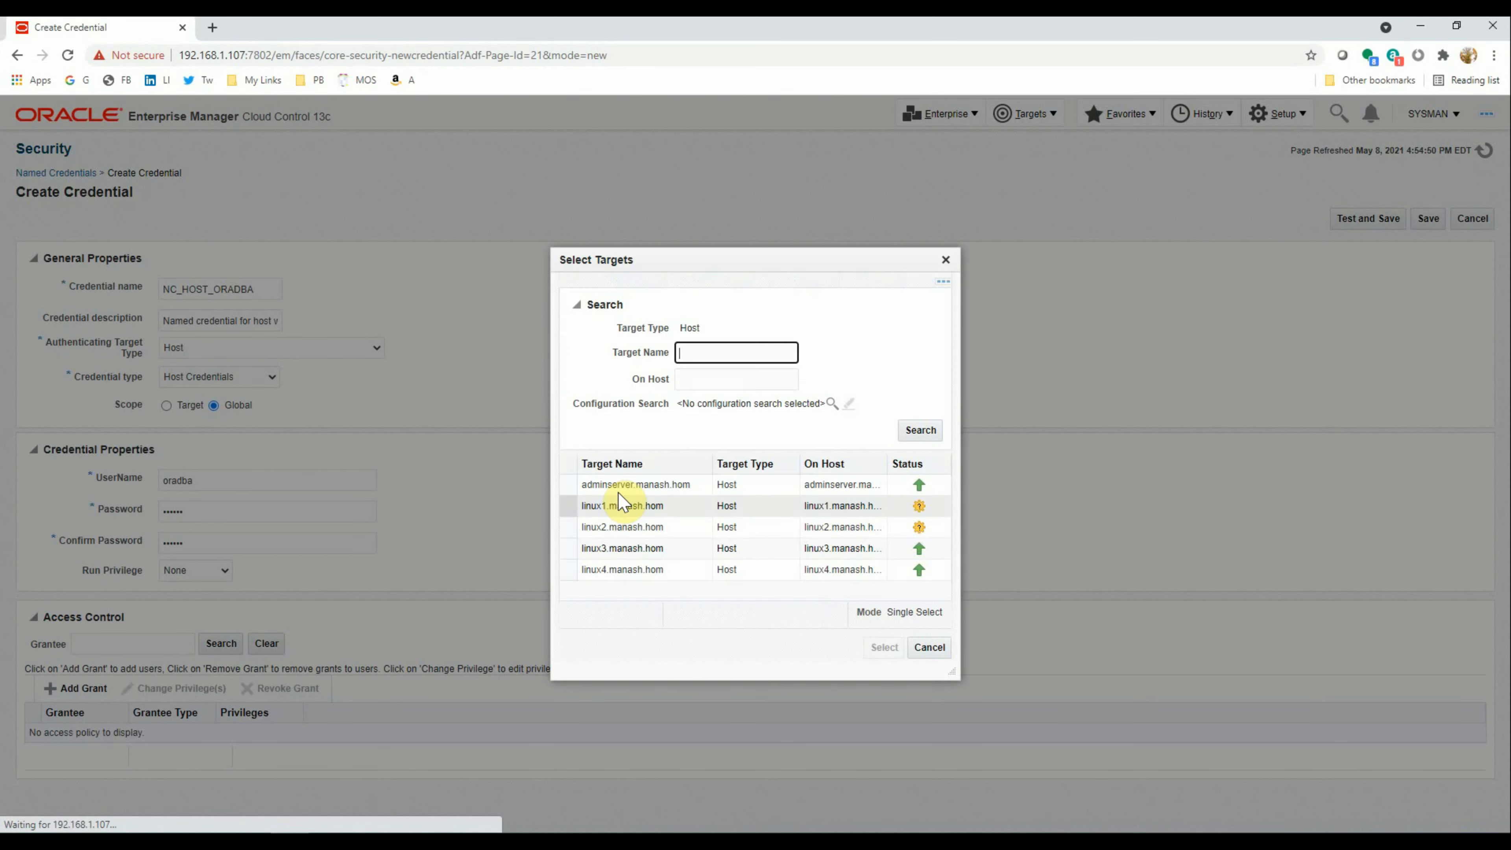
{"action": "left_click", "coordinate": [595, 549]}
{"action": "left_click", "coordinate": [879, 649]}
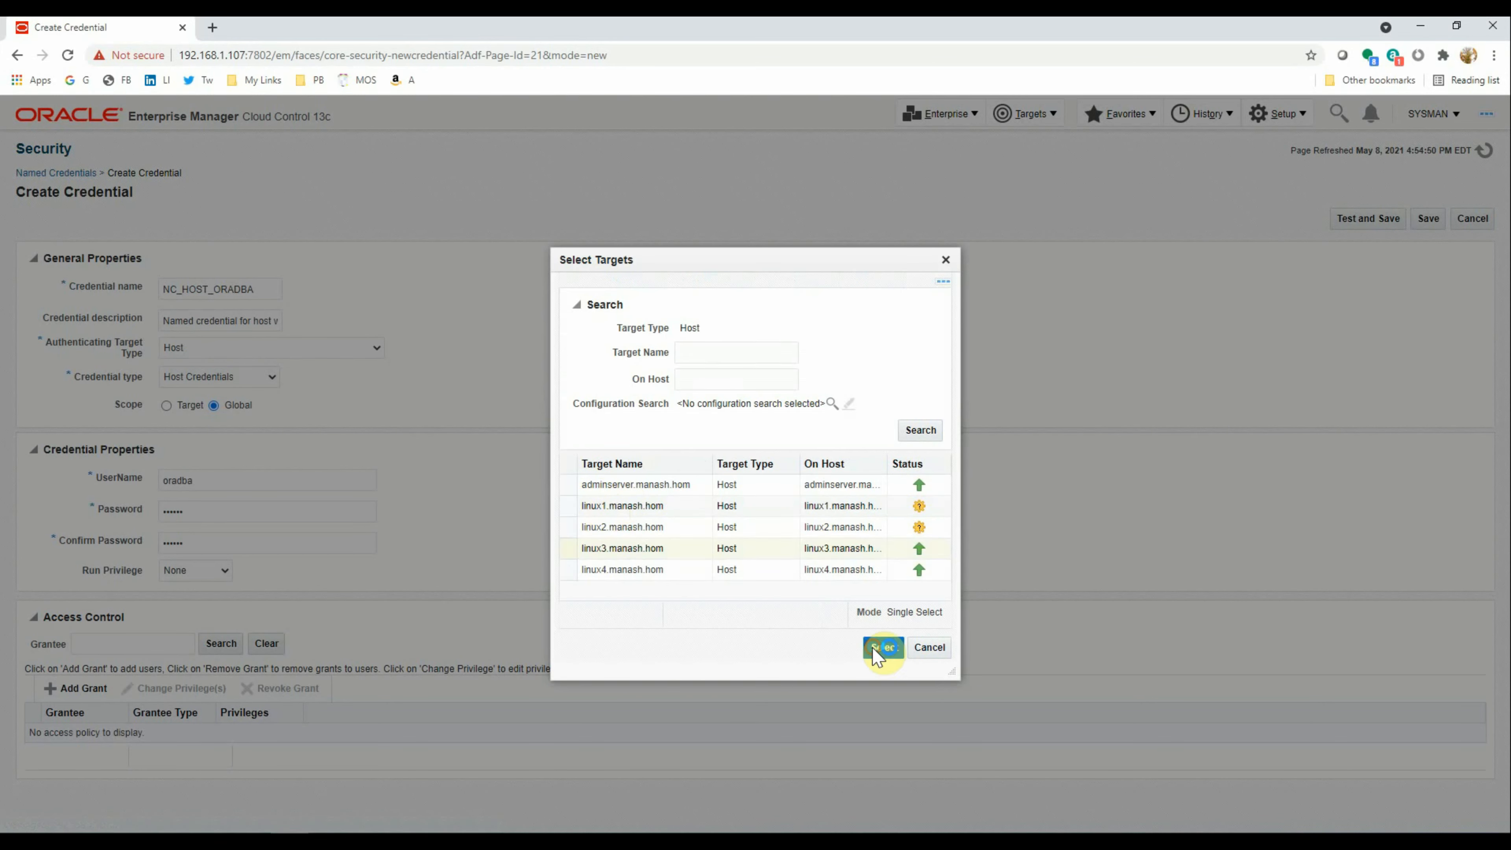
{"action": "left_click", "coordinate": [614, 510]}
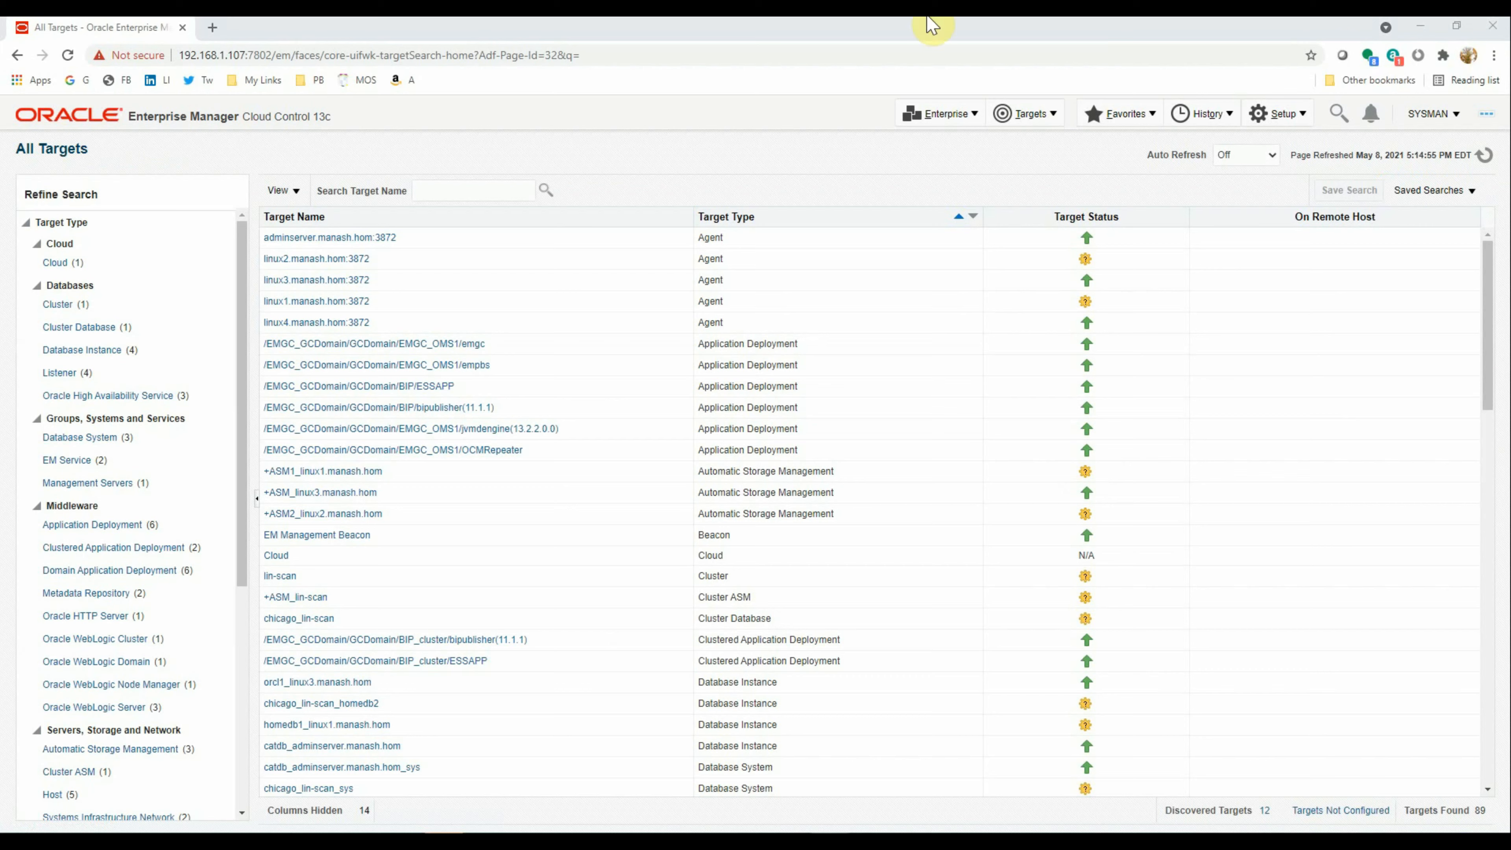
Go to Setup > Security > Preferred Credentials and manage the Database Instance type
{"action": "left_click", "coordinate": [999, 153]}
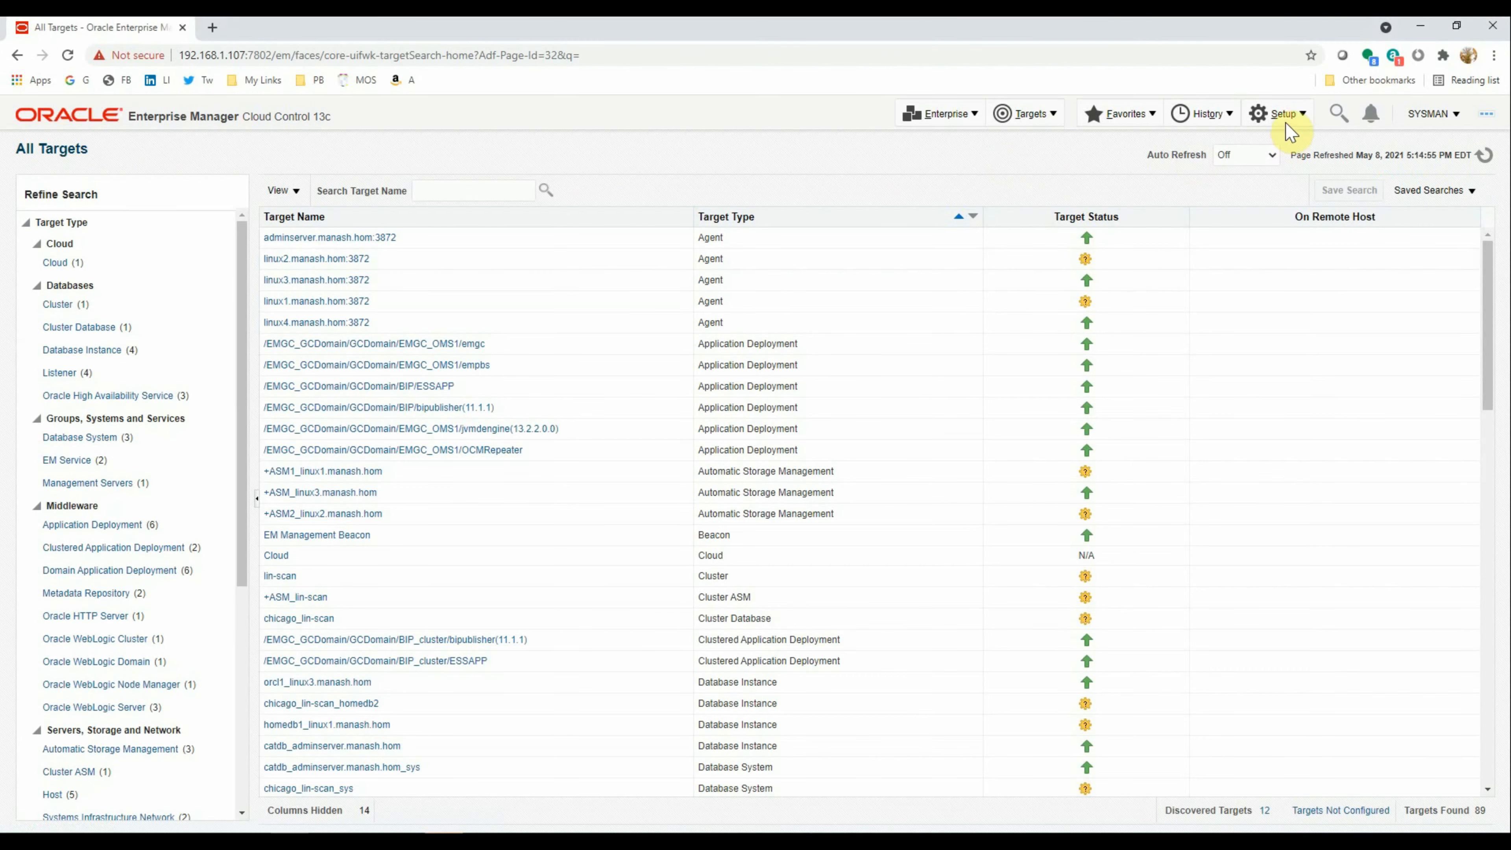
{"action": "left_click", "coordinate": [1279, 114]}
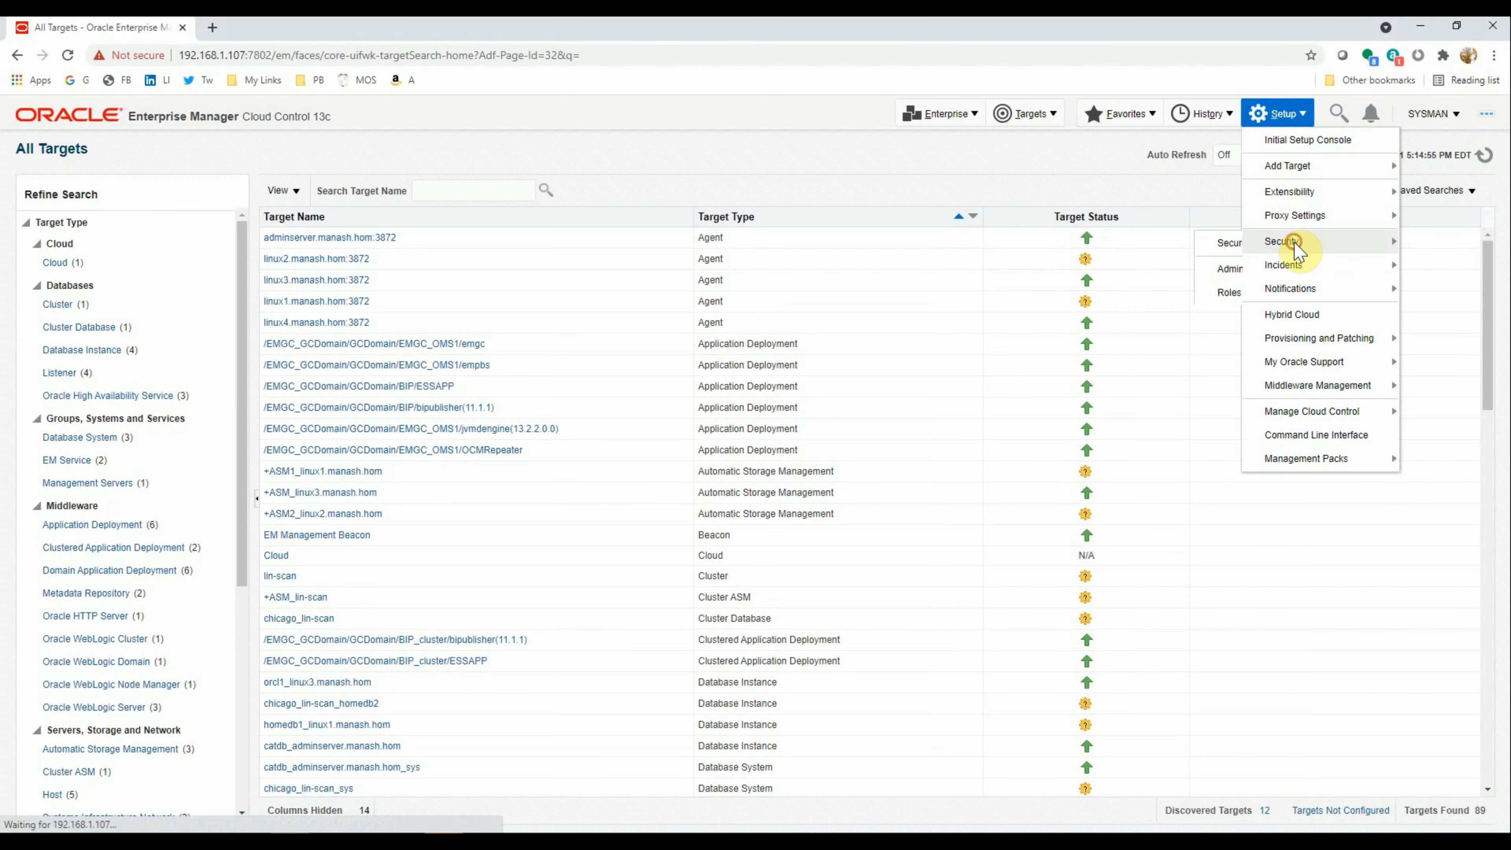
{"action": "mouse_move", "coordinate": [1291, 242]}
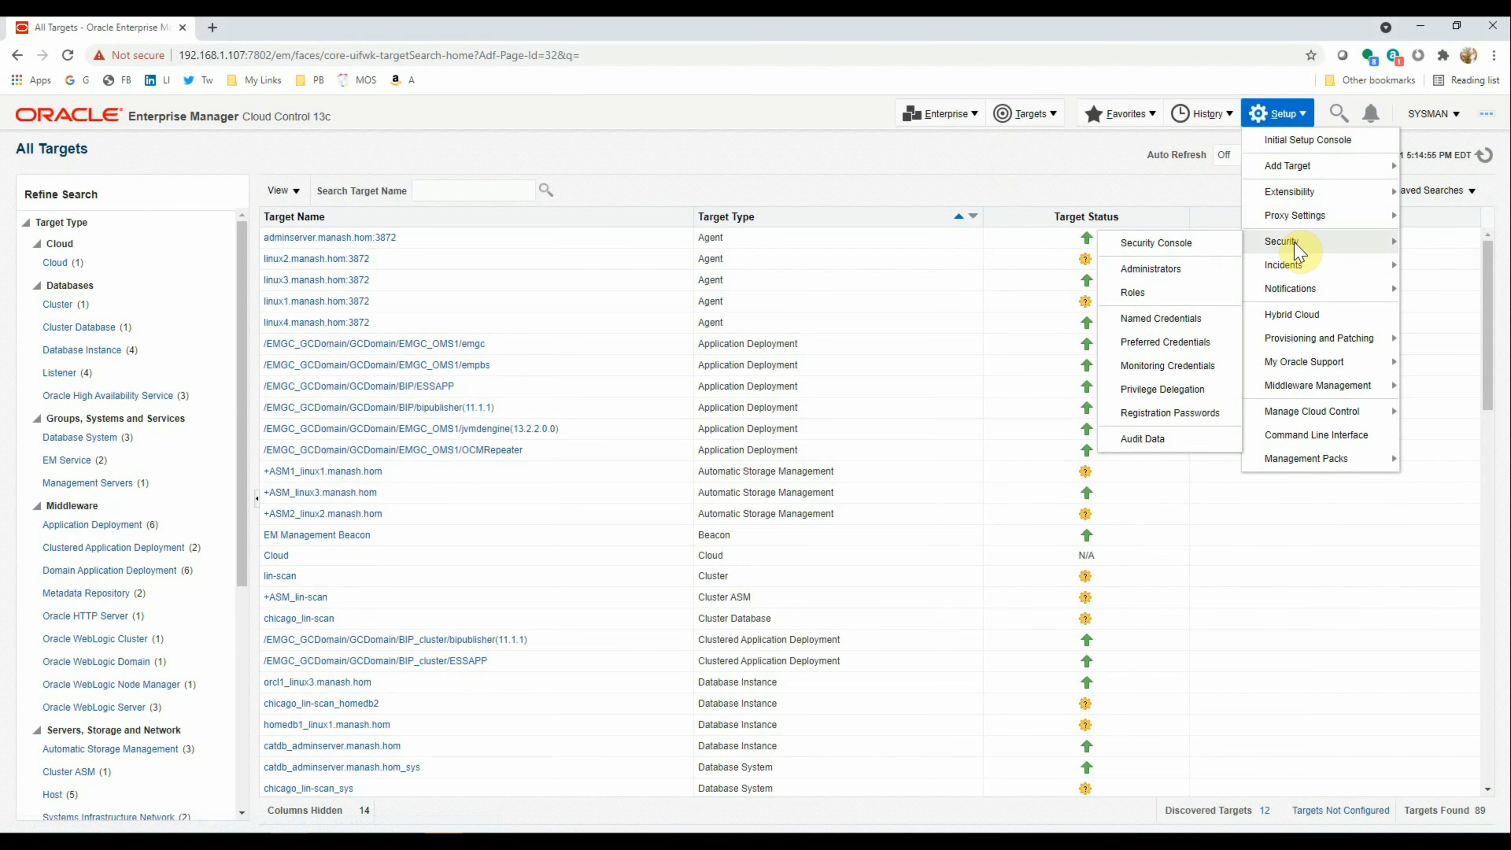
{"action": "left_click", "coordinate": [1165, 343]}
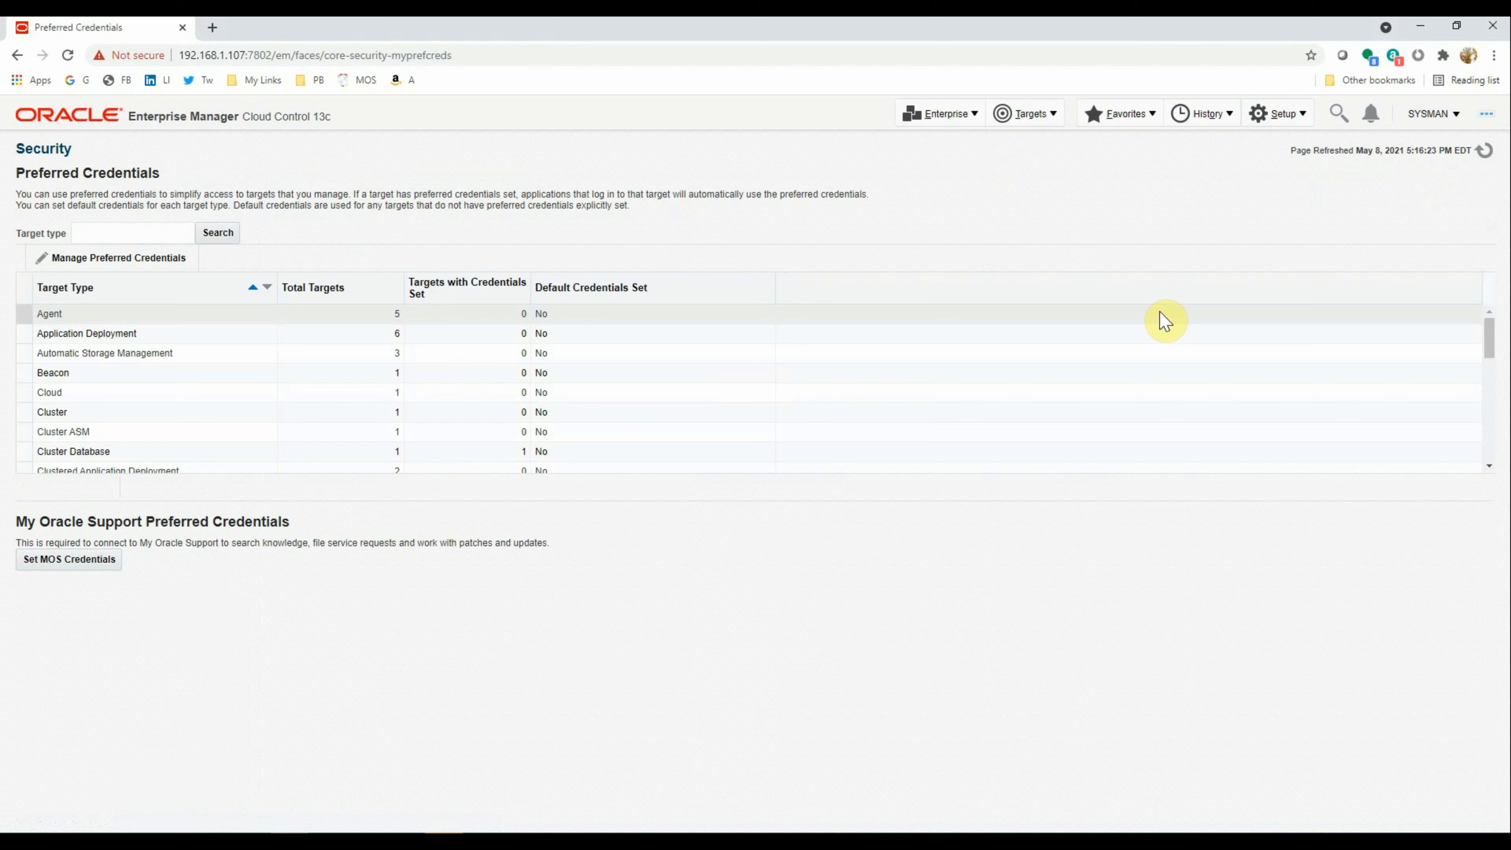
{"action": "scroll", "coordinate": [172, 417], "scroll_direction": "down", "scroll_amount": 2}
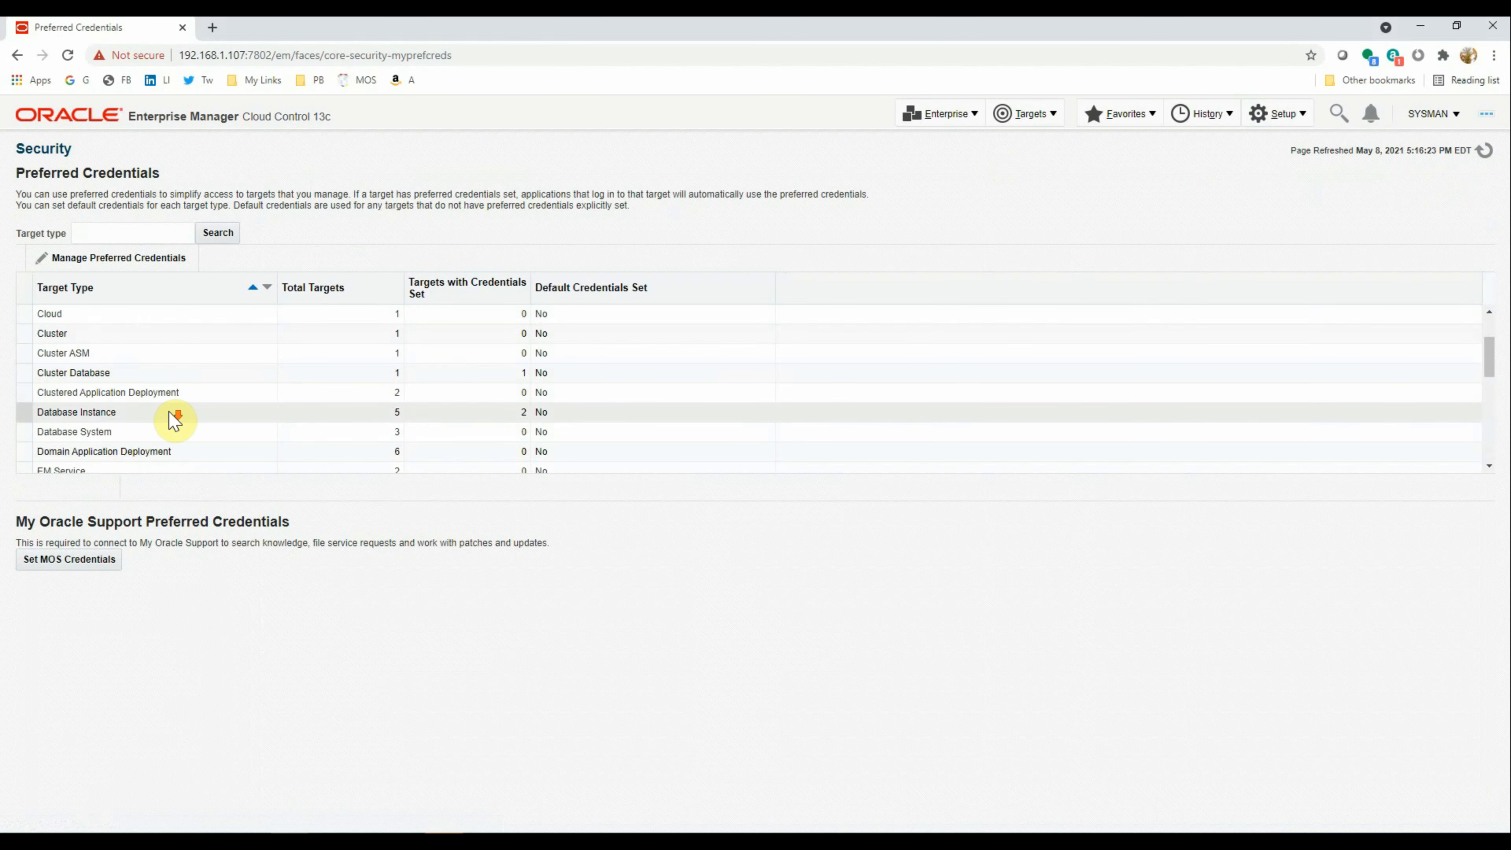
{"action": "left_click", "coordinate": [128, 422]}
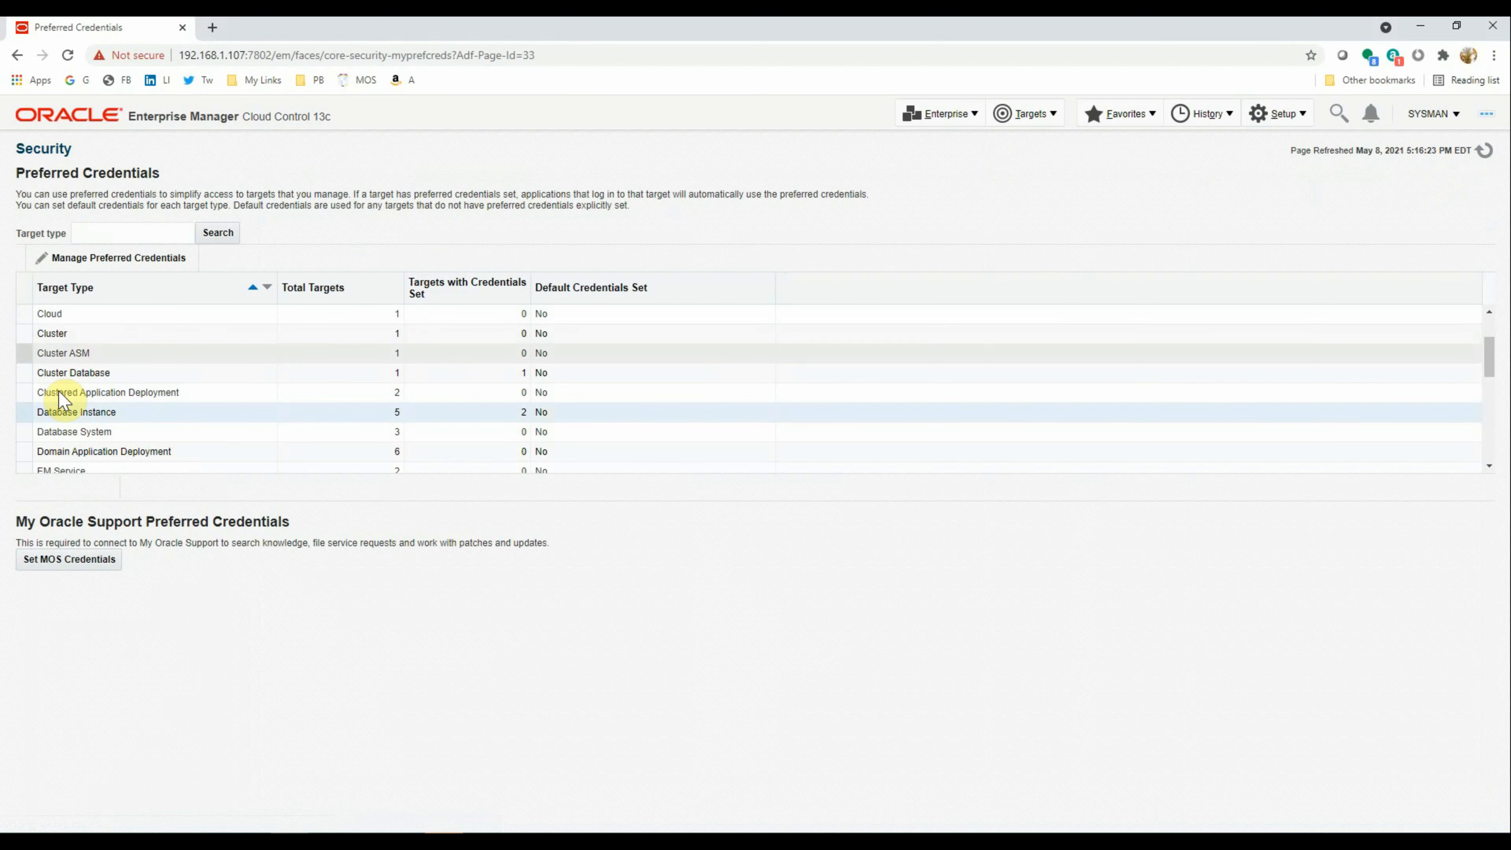
{"action": "left_click", "coordinate": [18, 411]}
{"action": "left_click", "coordinate": [98, 268]}
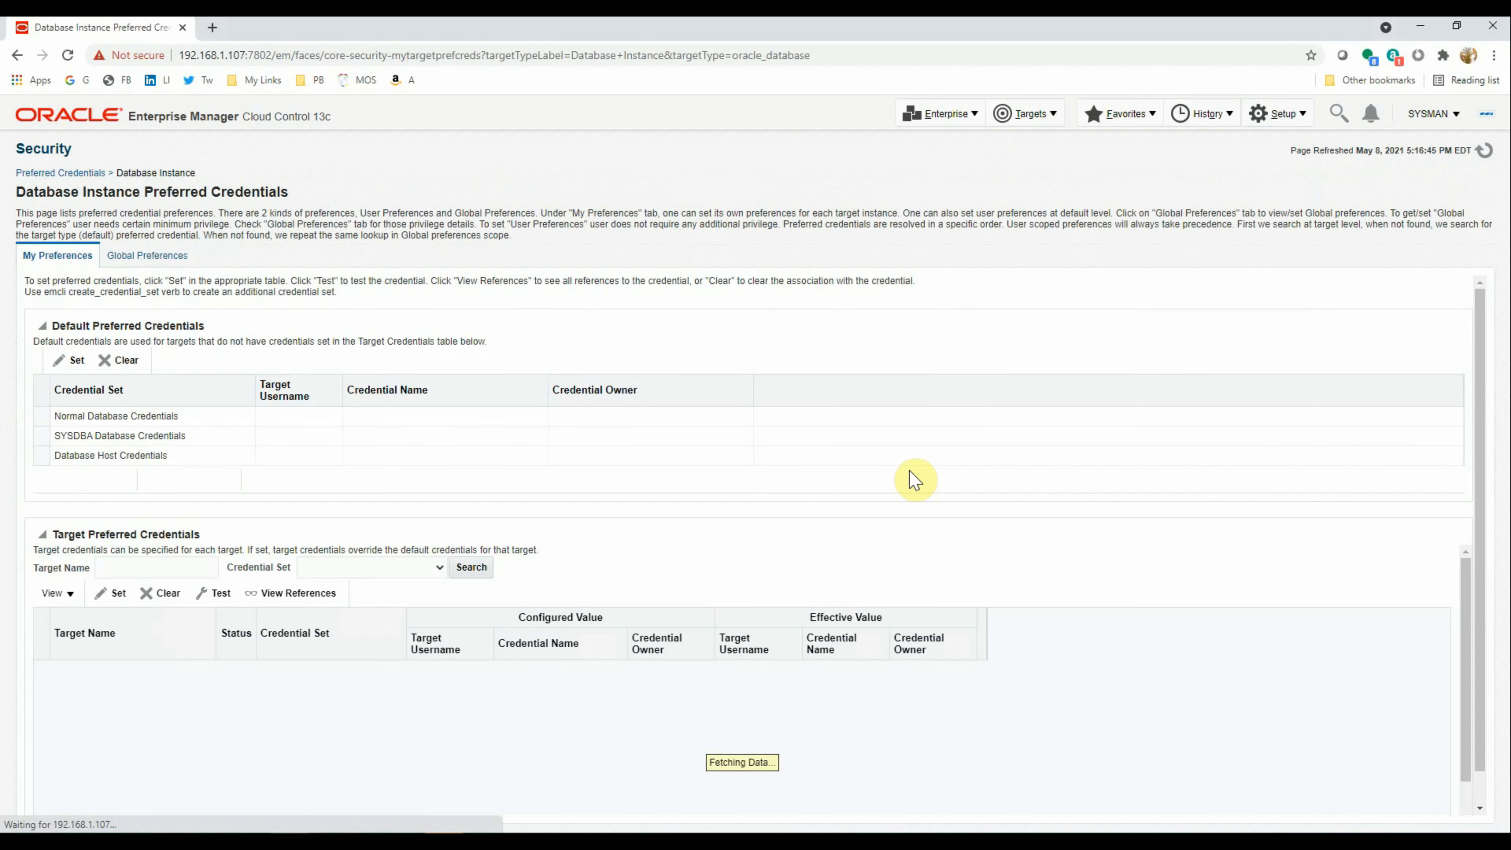
Test and save NC_DB_SYSTEM for orcl1_linux3's Normal Database Credentials, then select its SYSDBA row
{"action": "scroll", "coordinate": [494, 541], "scroll_direction": "down", "scroll_amount": 2}
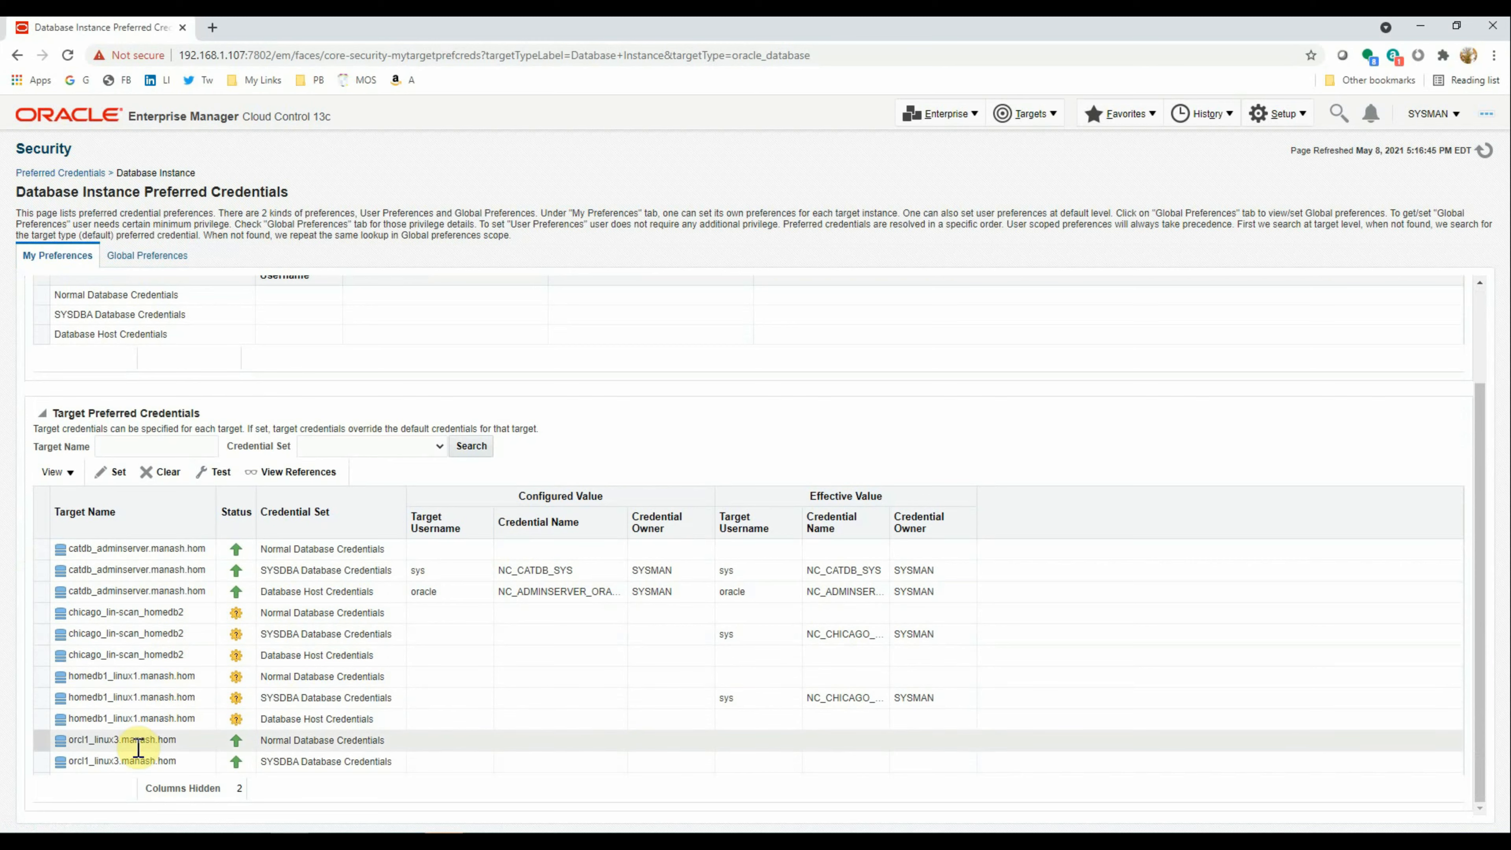
{"action": "left_click", "coordinate": [38, 744]}
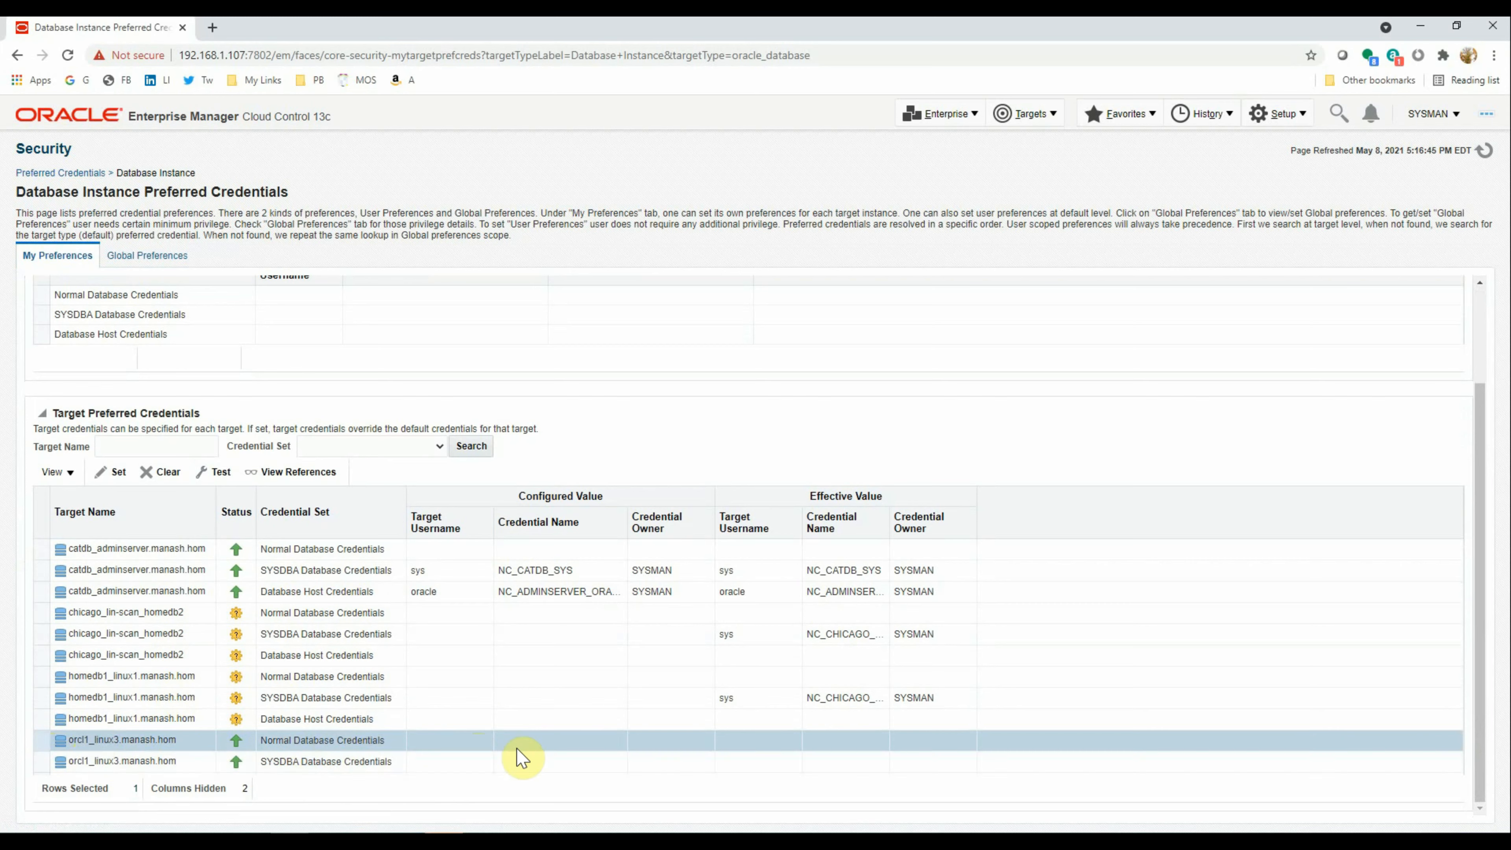
{"action": "left_click", "coordinate": [117, 473]}
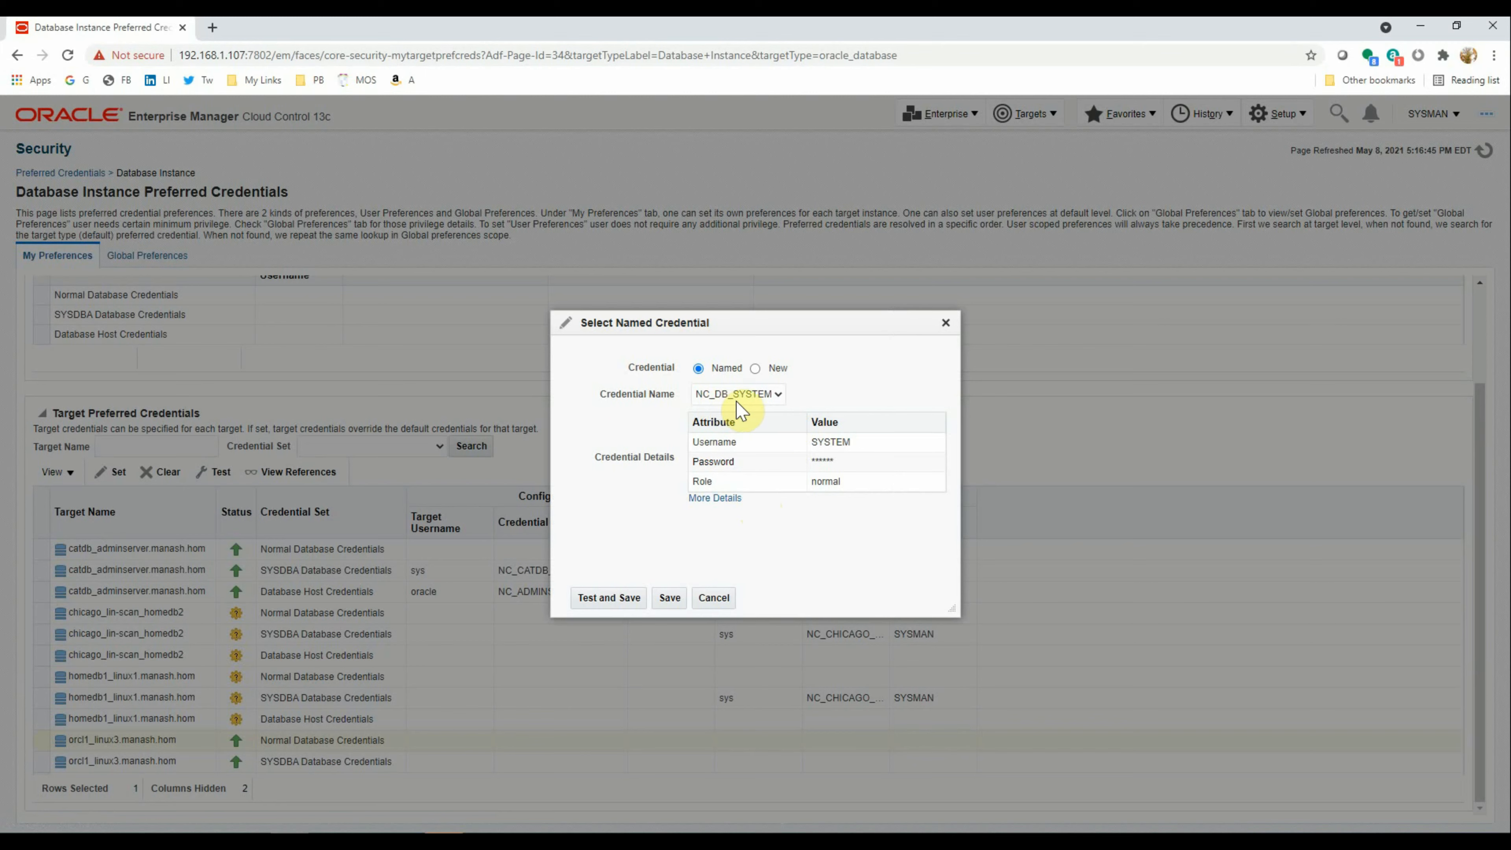
{"action": "left_click", "coordinate": [597, 598]}
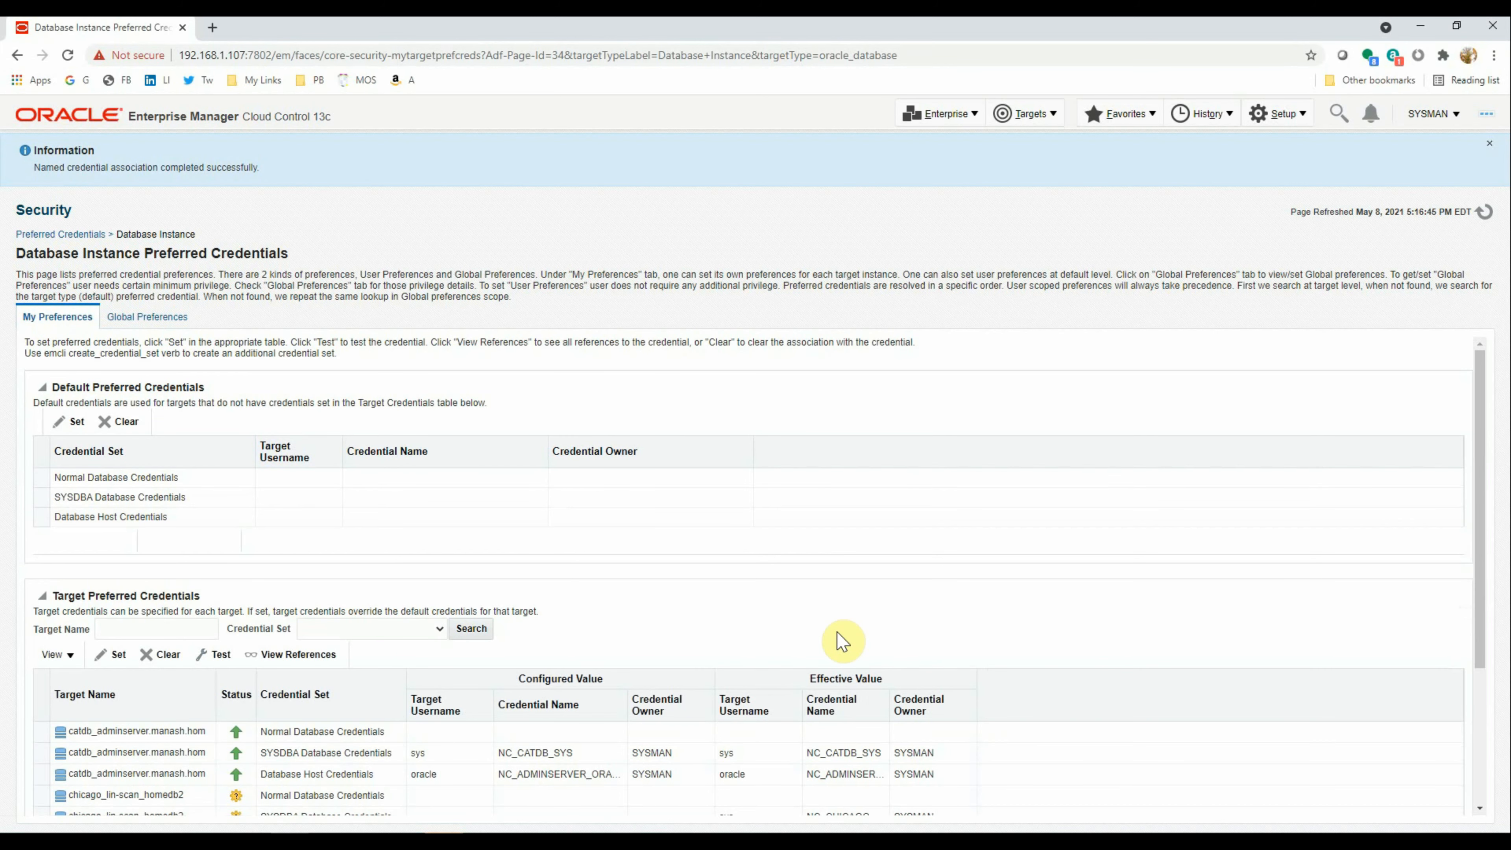
{"action": "scroll", "coordinate": [661, 559], "scroll_direction": "down", "scroll_amount": 4}
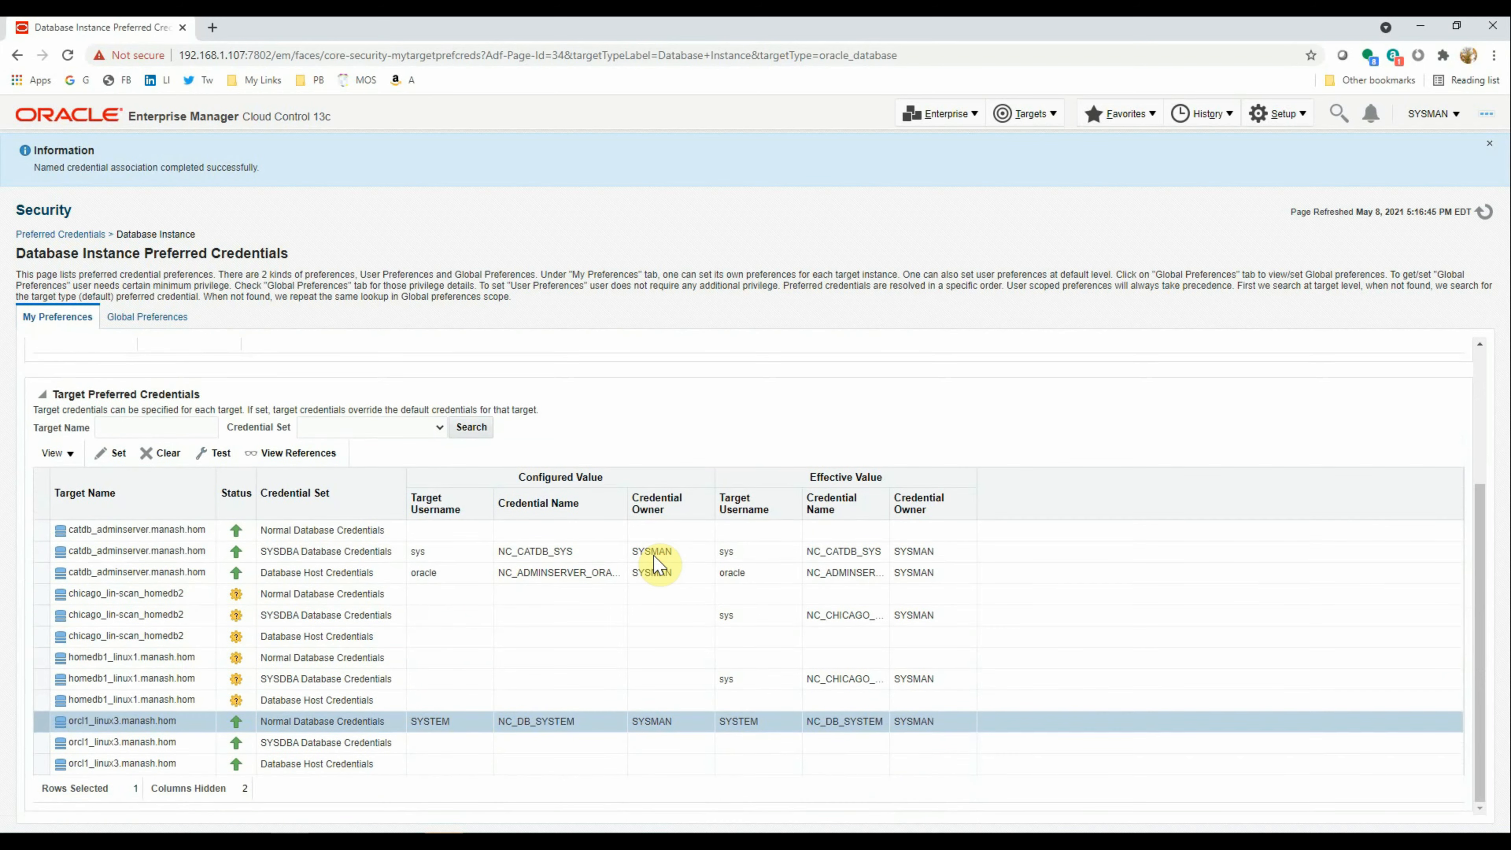
{"action": "left_click", "coordinate": [36, 742]}
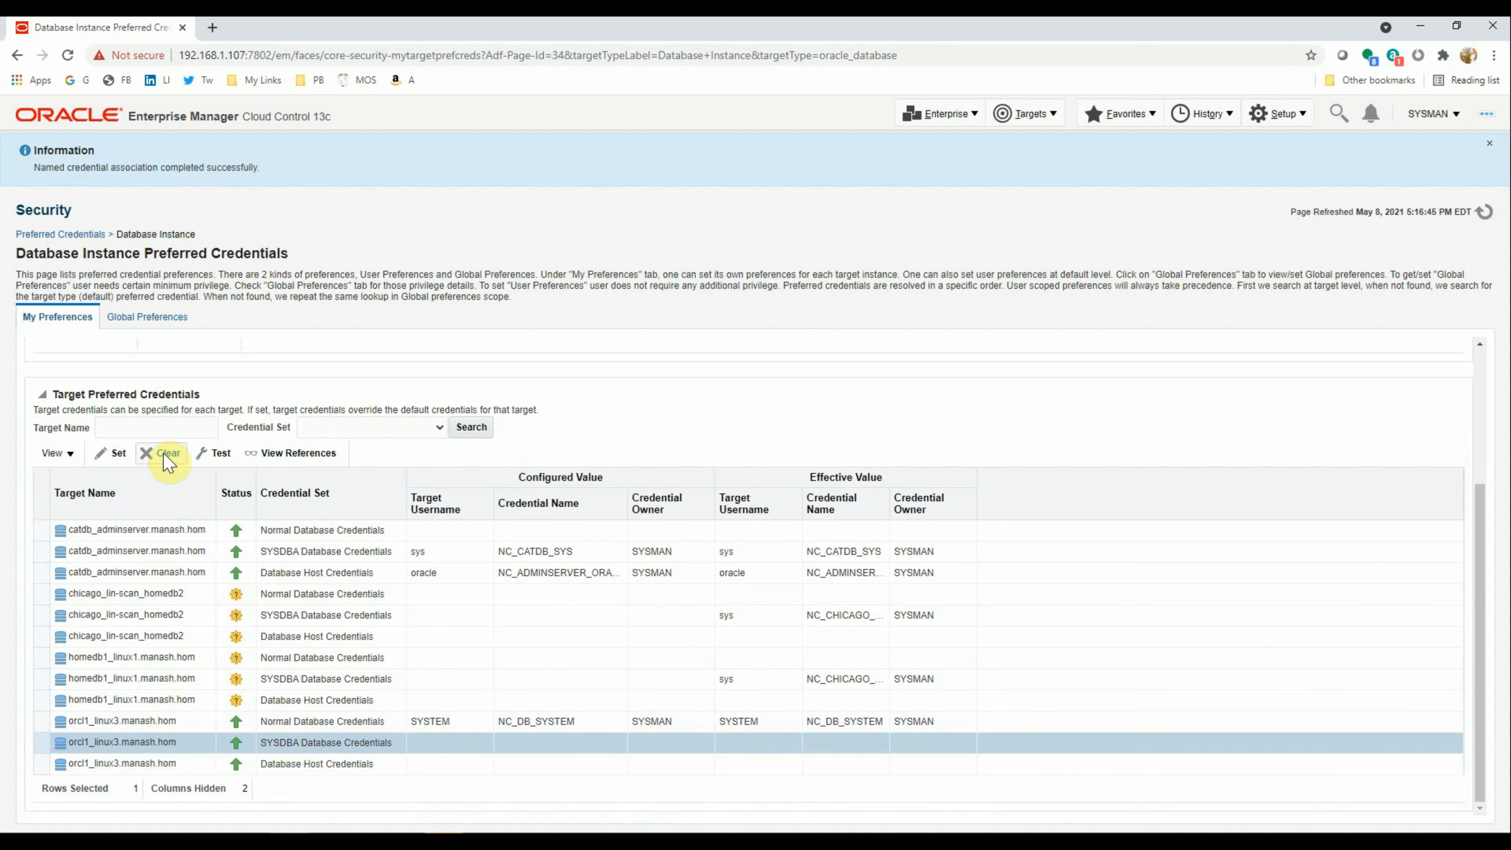
Test and save NC_DB_SYS as orcl1_linux3's SYSDBA credentials
{"action": "left_click", "coordinate": [124, 455]}
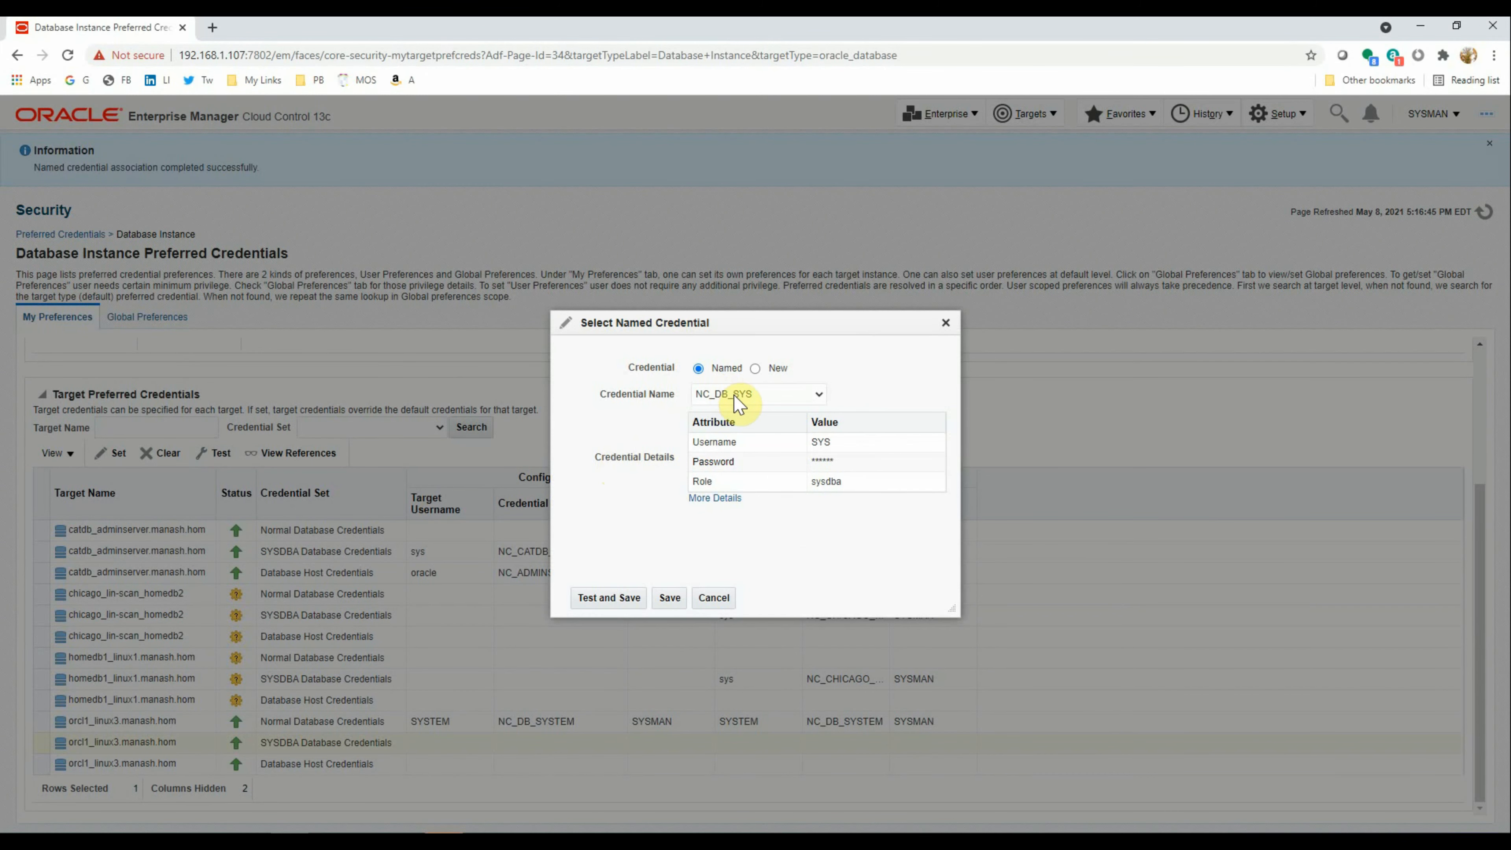
{"action": "left_click", "coordinate": [818, 393]}
{"action": "left_click", "coordinate": [818, 394]}
{"action": "left_click", "coordinate": [606, 597]}
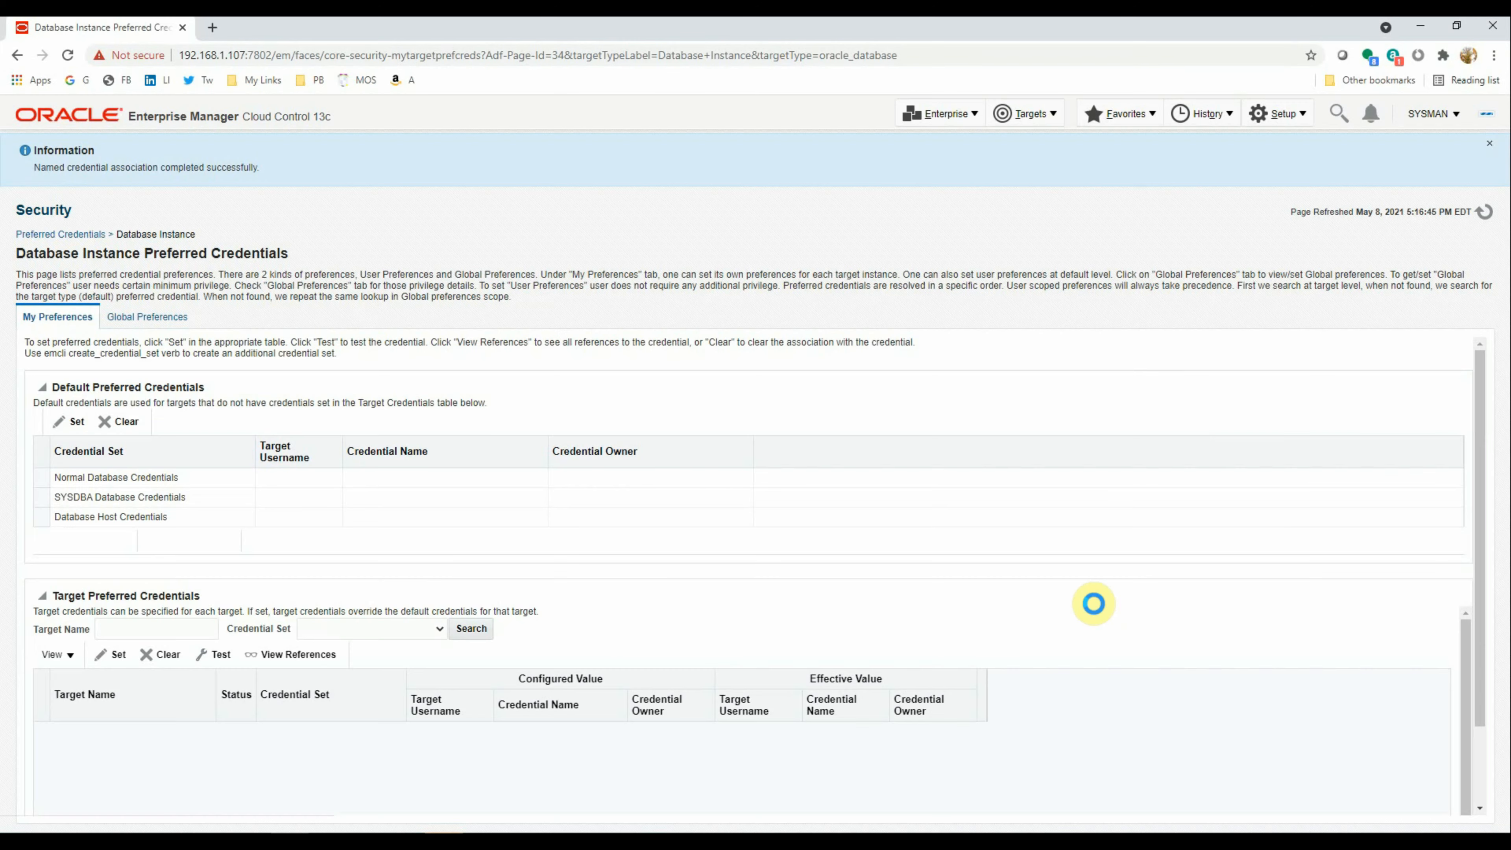
Choose NC_HOST_ORACLE for orcl1_linux3's Database Host Credentials
{"action": "scroll", "coordinate": [998, 605], "scroll_direction": "down", "scroll_amount": 3}
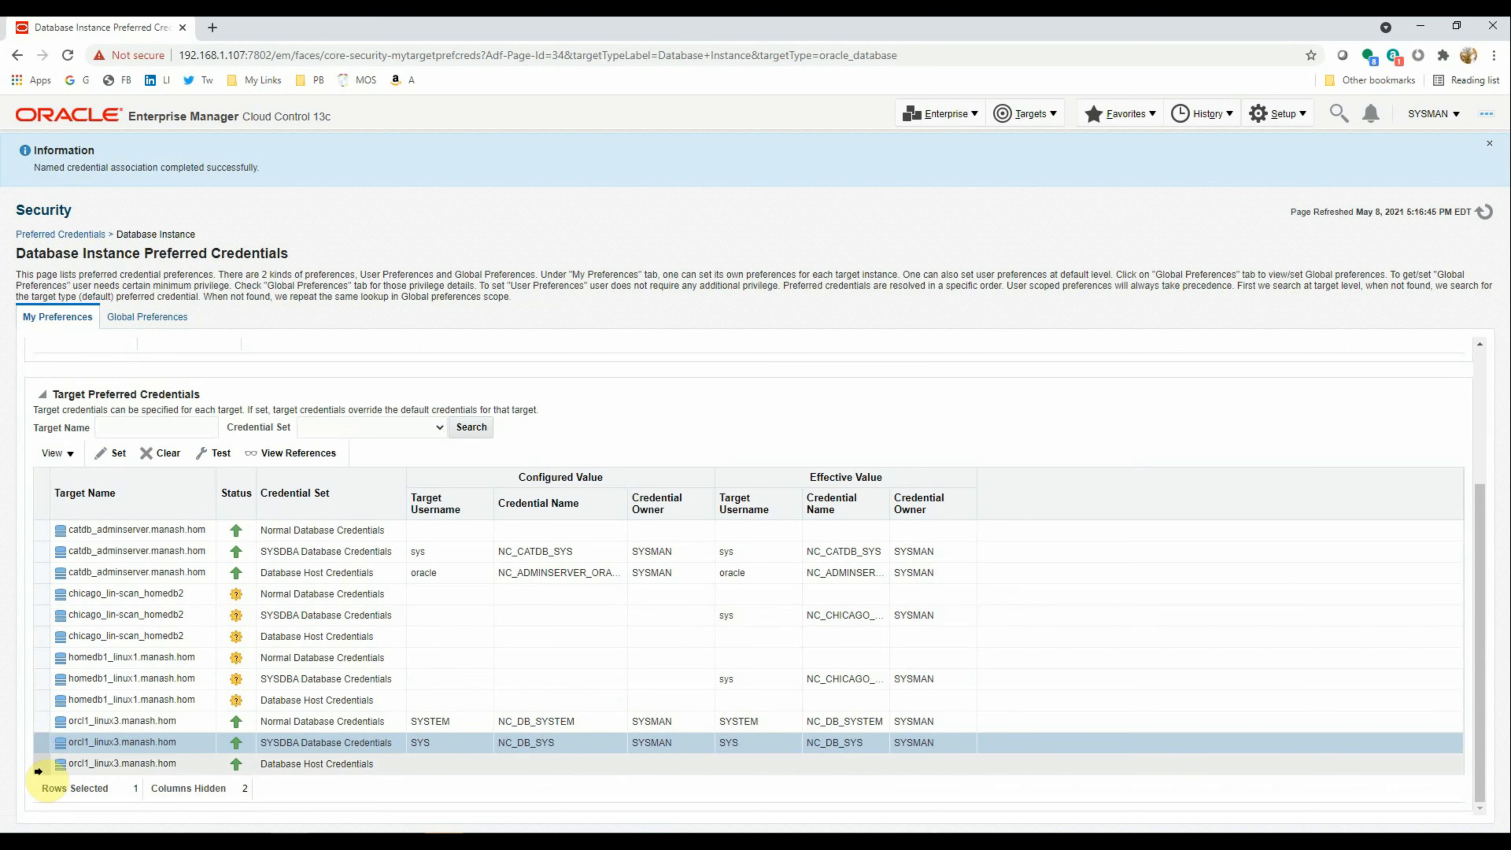
{"action": "left_click", "coordinate": [35, 765]}
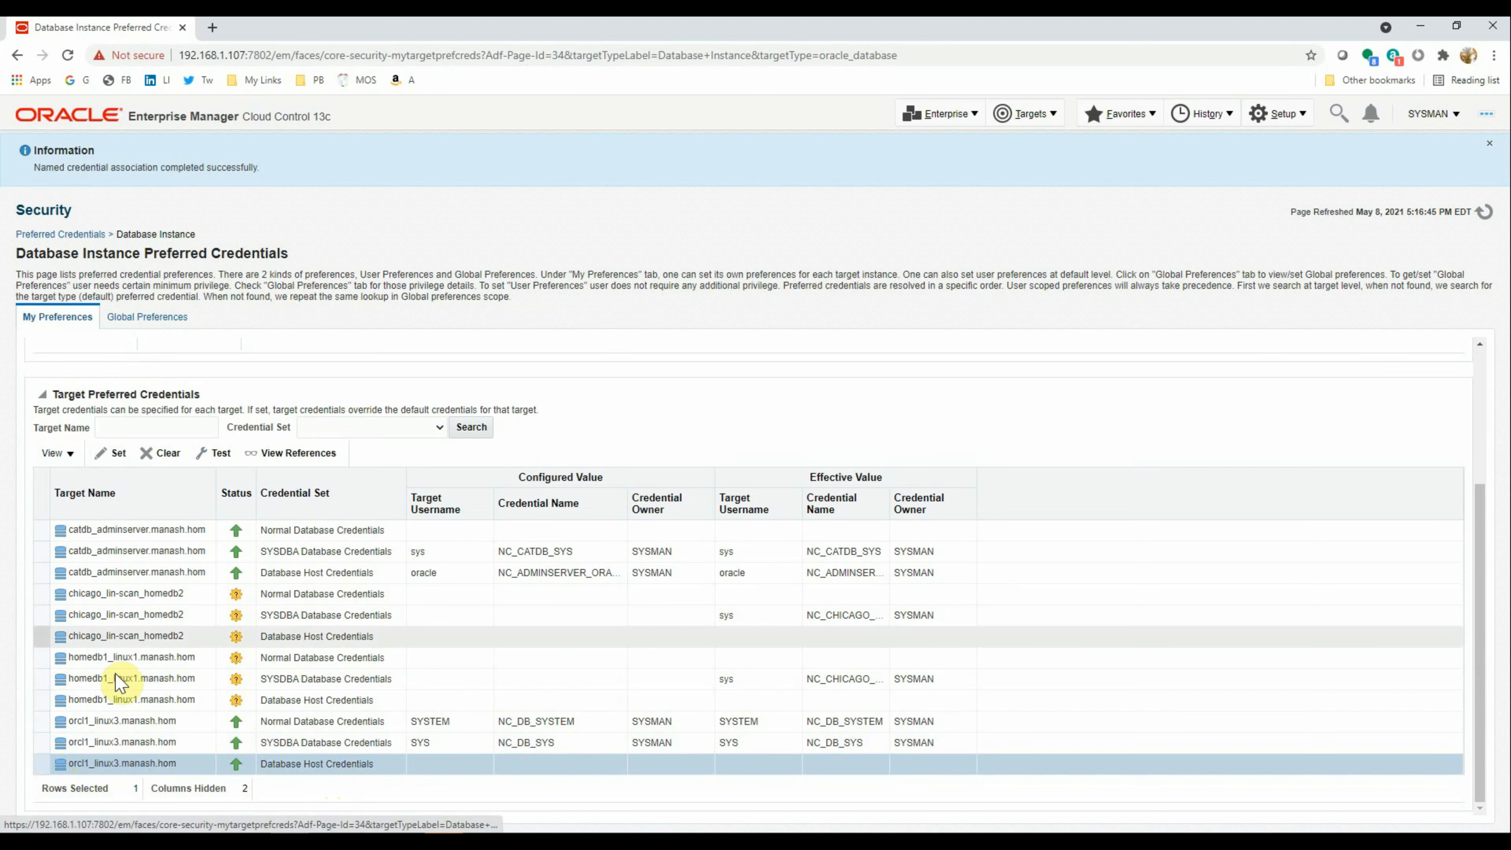
{"action": "left_click", "coordinate": [113, 453]}
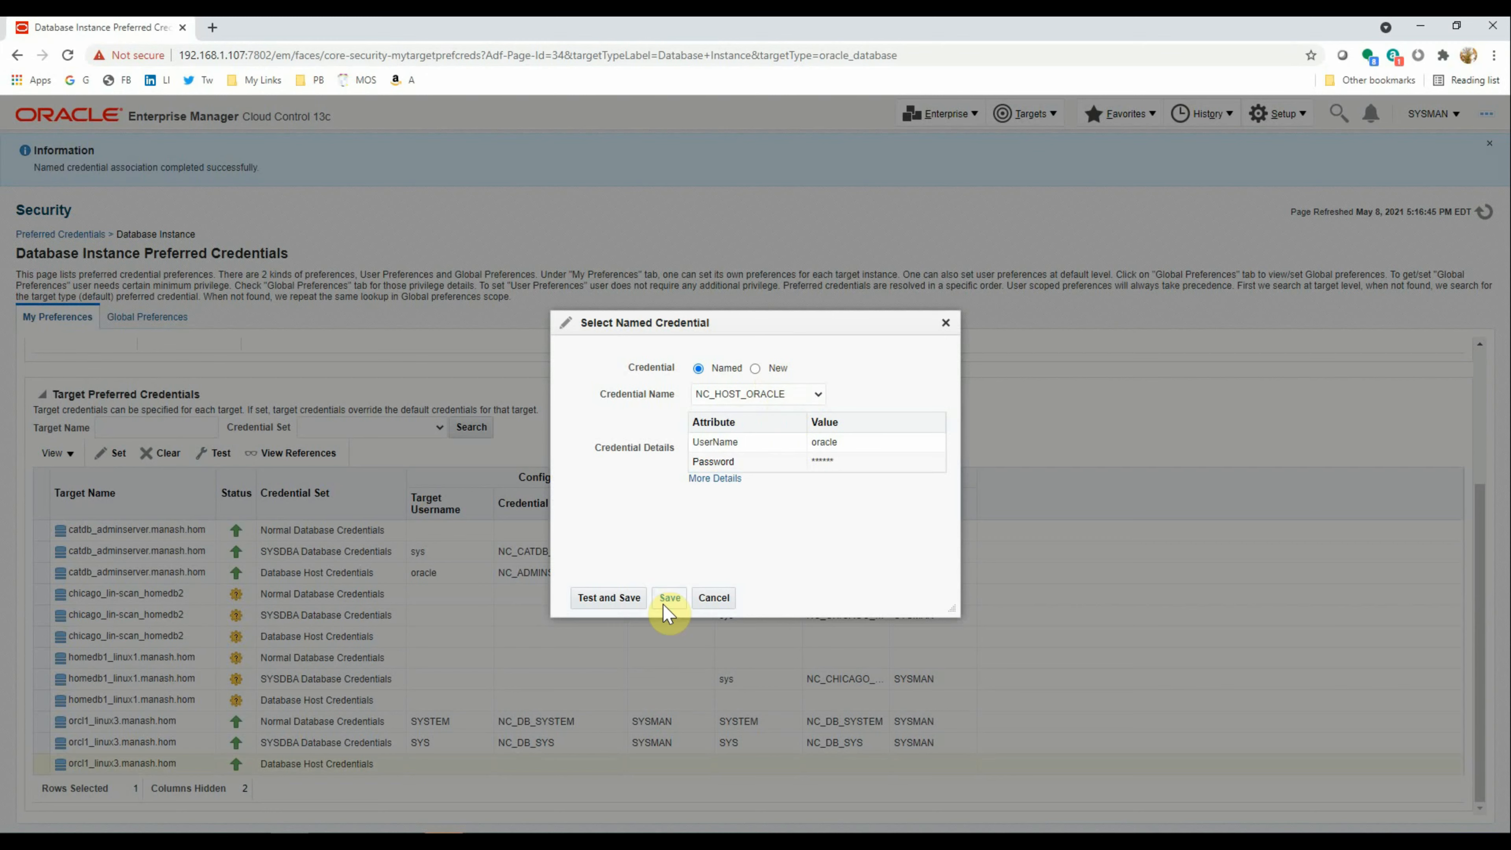
{"action": "left_click", "coordinate": [787, 393]}
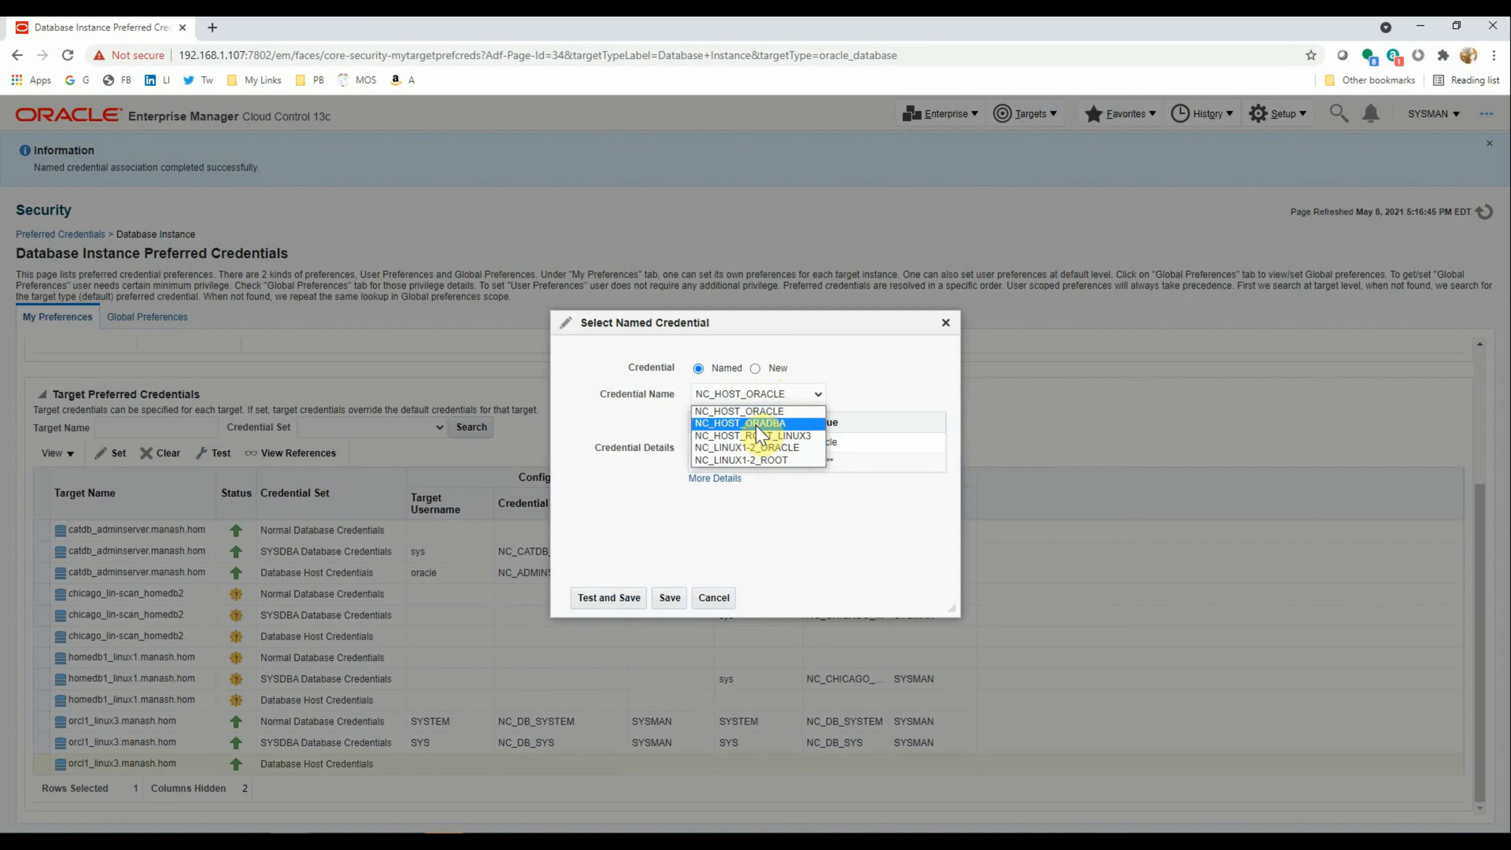
{"action": "left_click", "coordinate": [755, 412]}
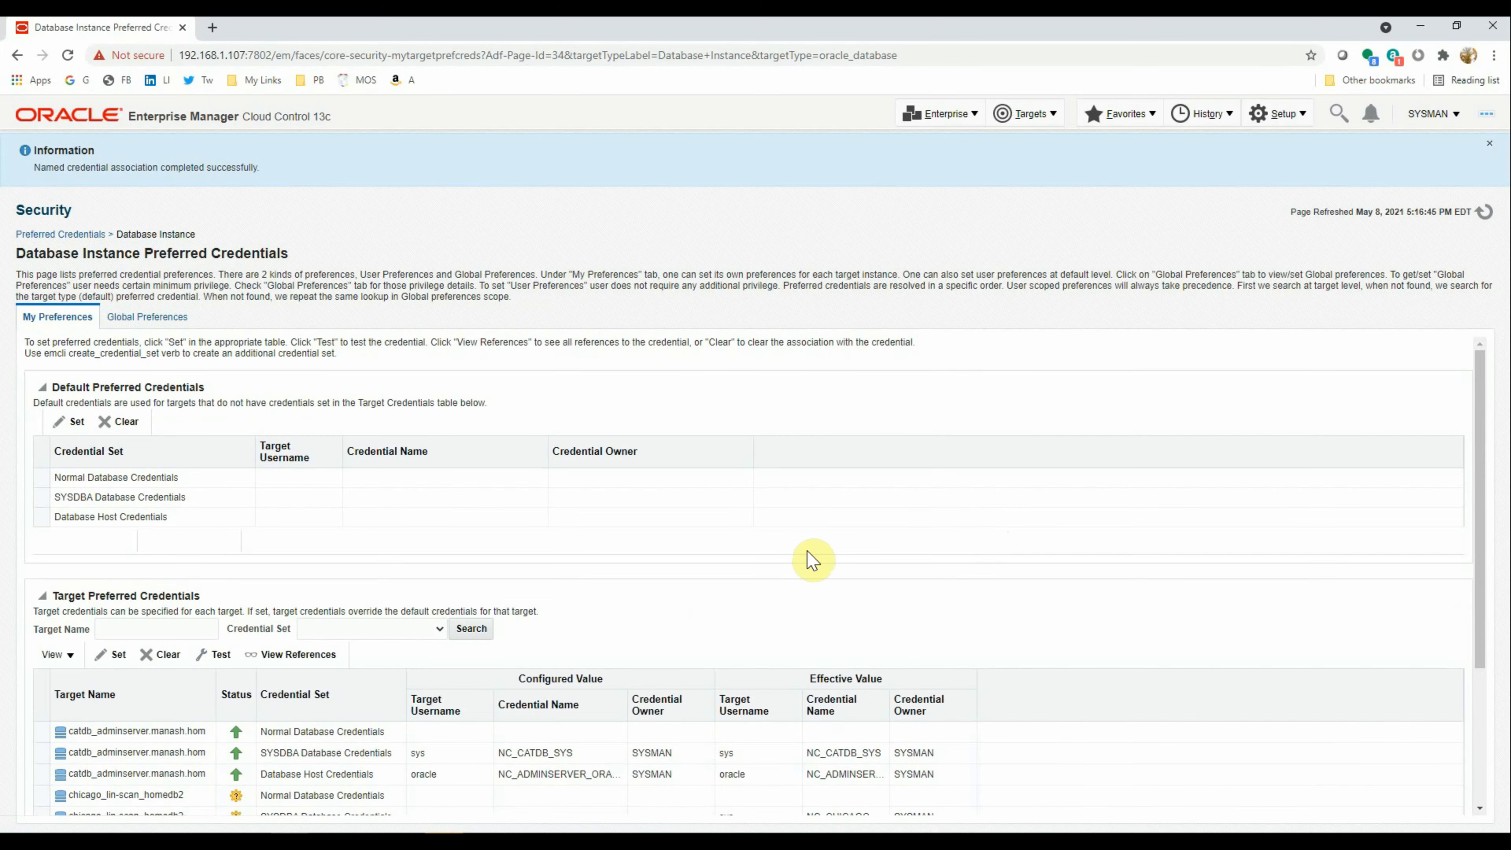
{"action": "scroll", "coordinate": [761, 575], "scroll_direction": "up", "scroll_amount": 3}
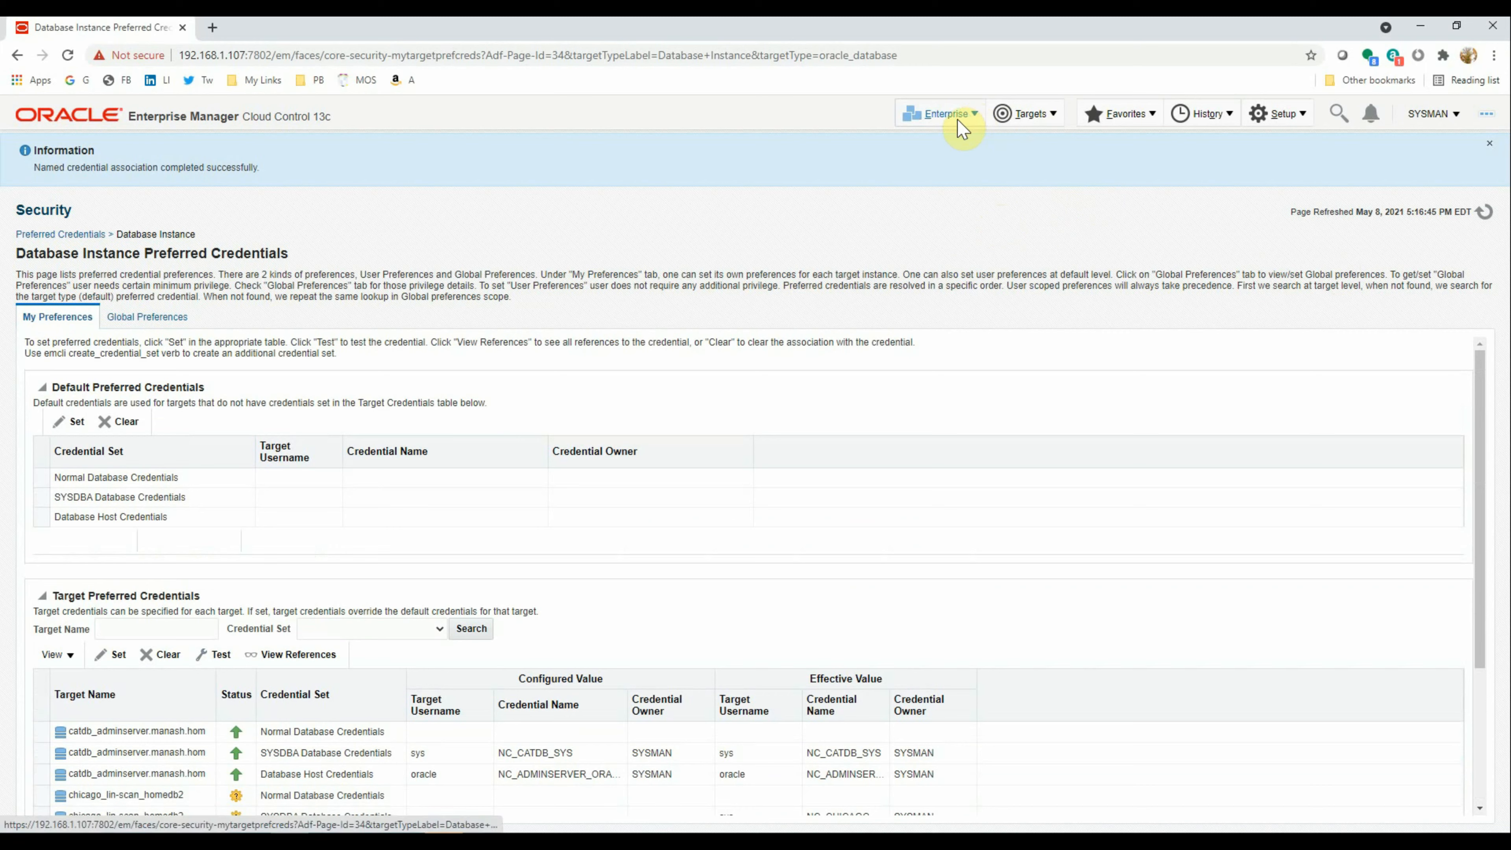
Open Manage Preferred Credentials for the Agent target type
{"action": "left_click", "coordinate": [1270, 114]}
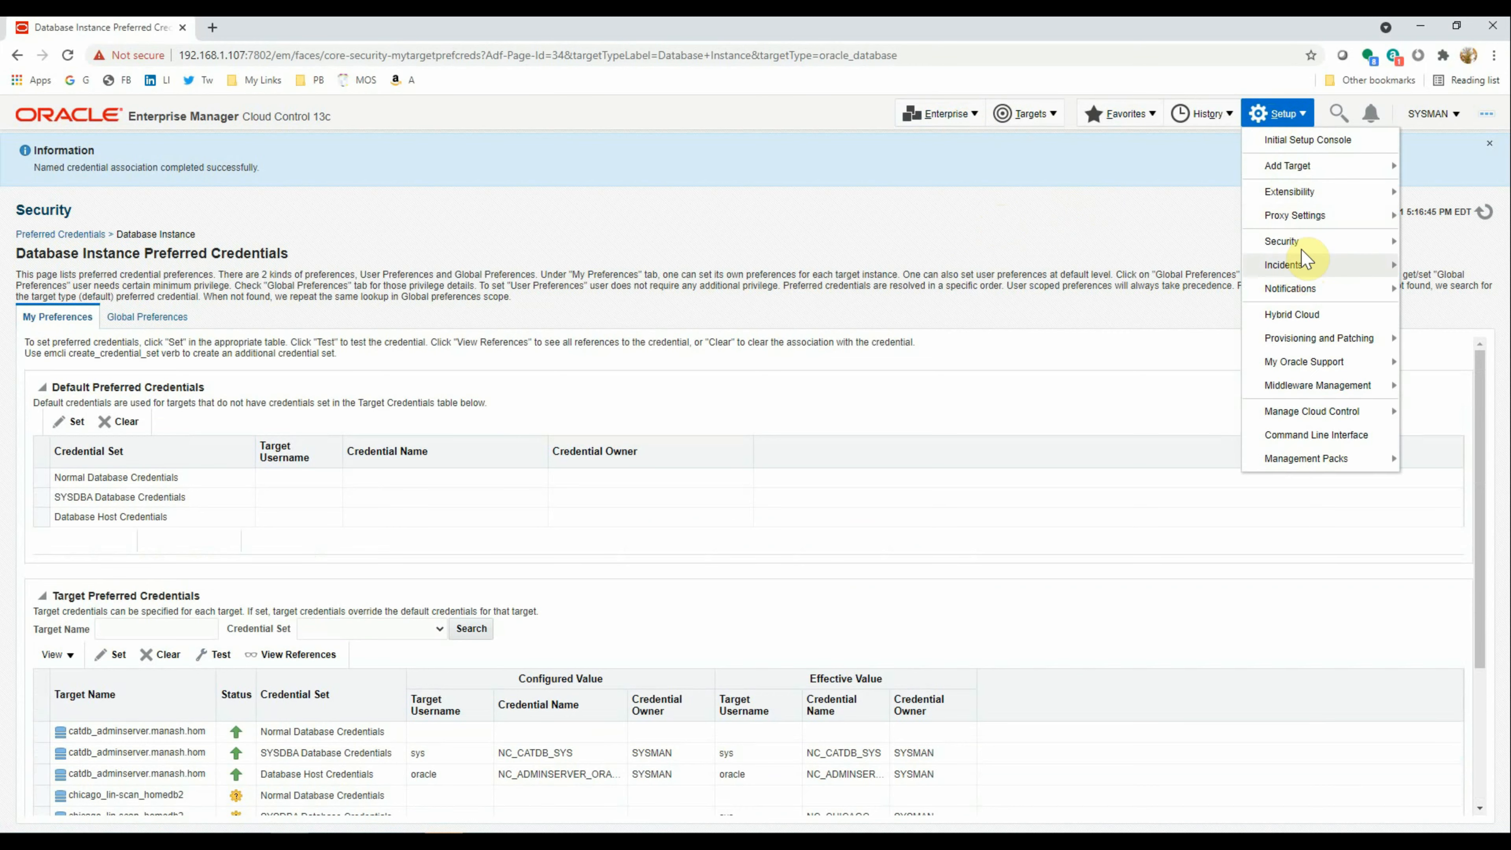
{"action": "mouse_move", "coordinate": [1303, 249]}
{"action": "left_click", "coordinate": [1154, 341]}
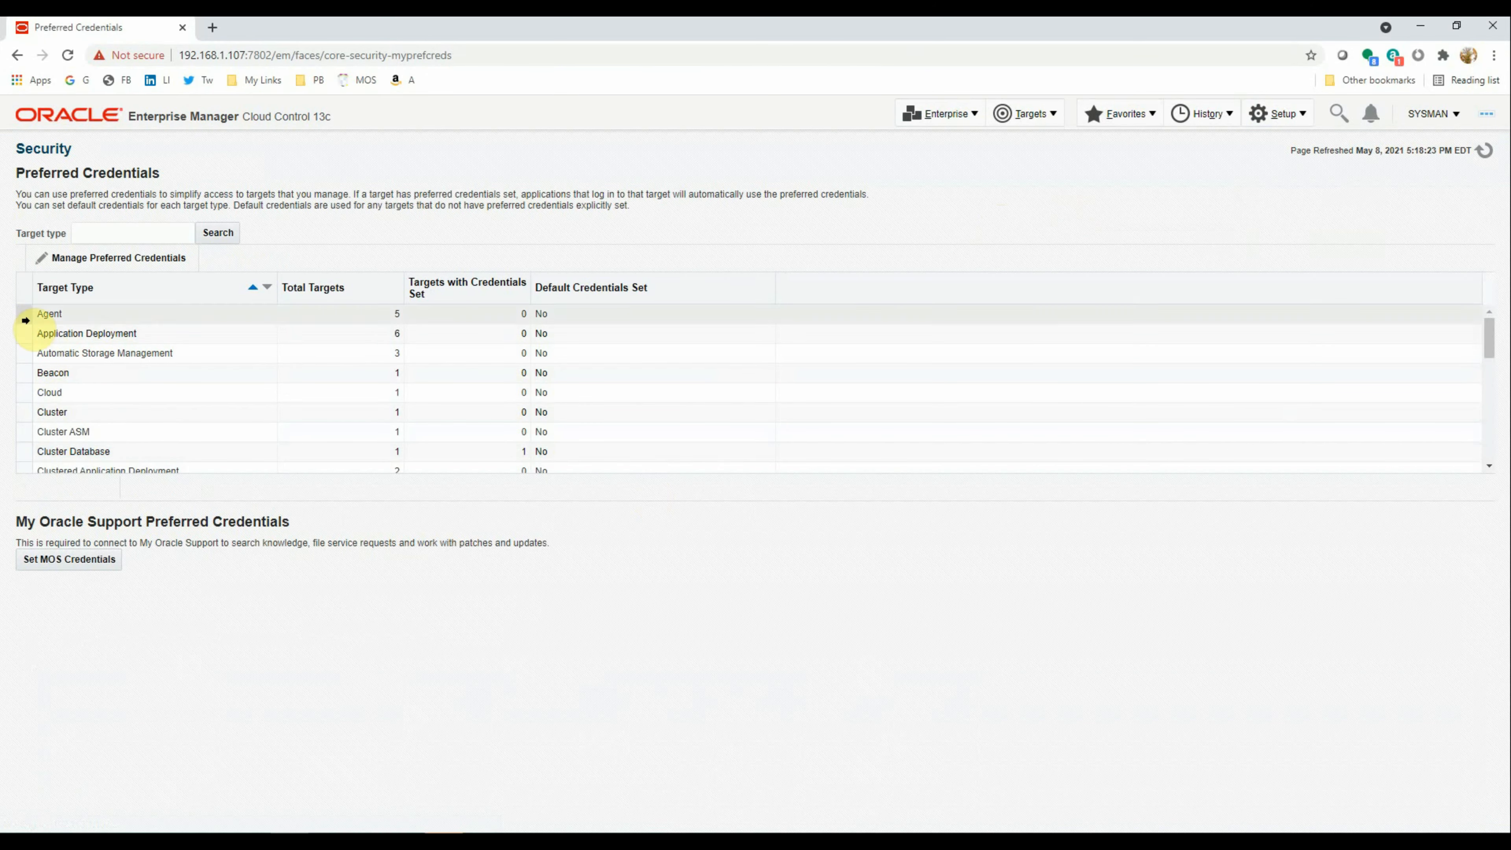
{"action": "left_click", "coordinate": [21, 311]}
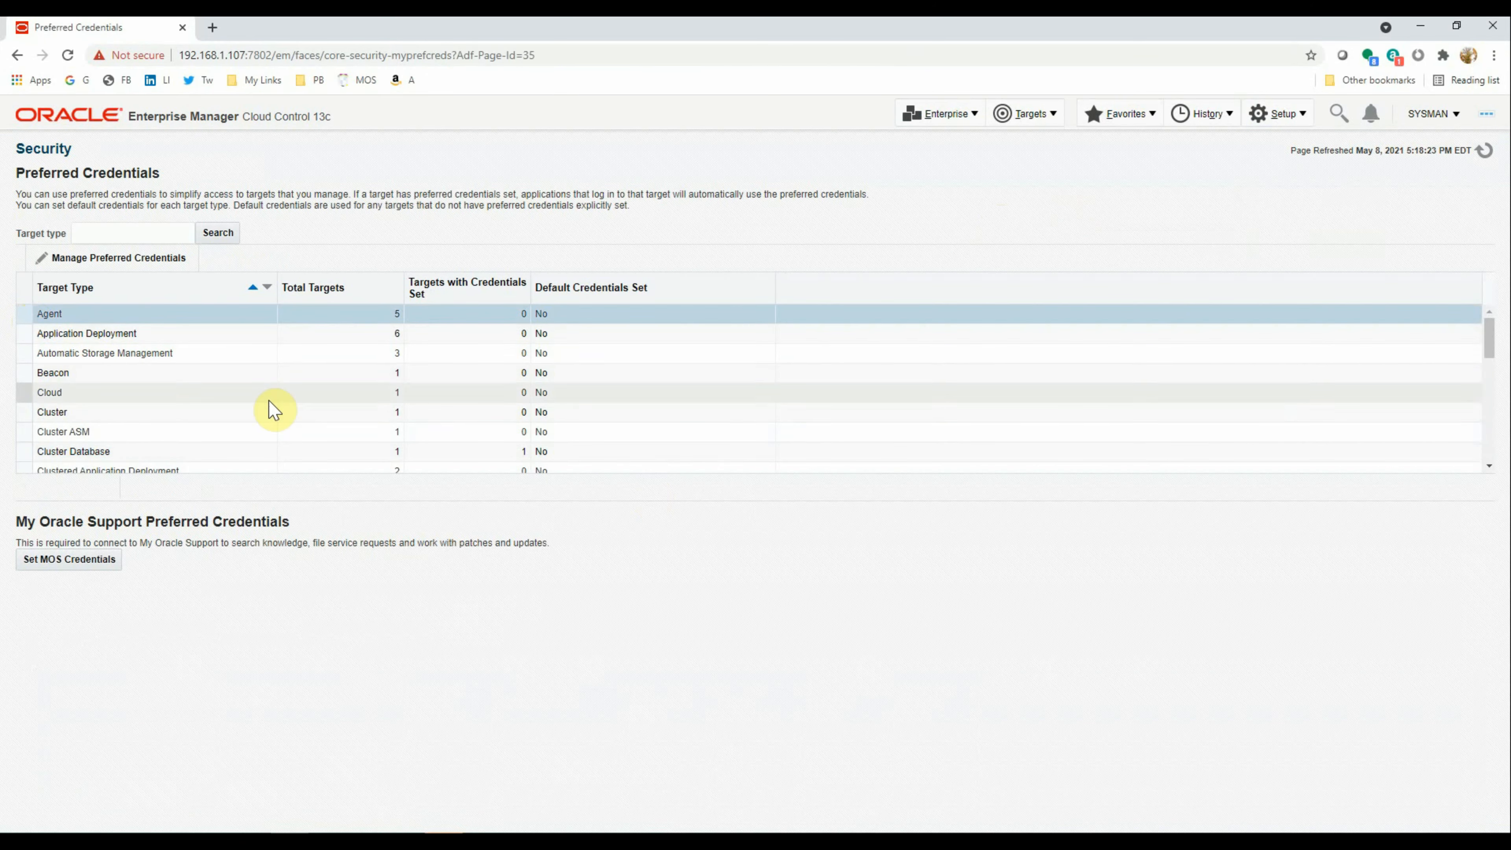
{"action": "left_click", "coordinate": [111, 259]}
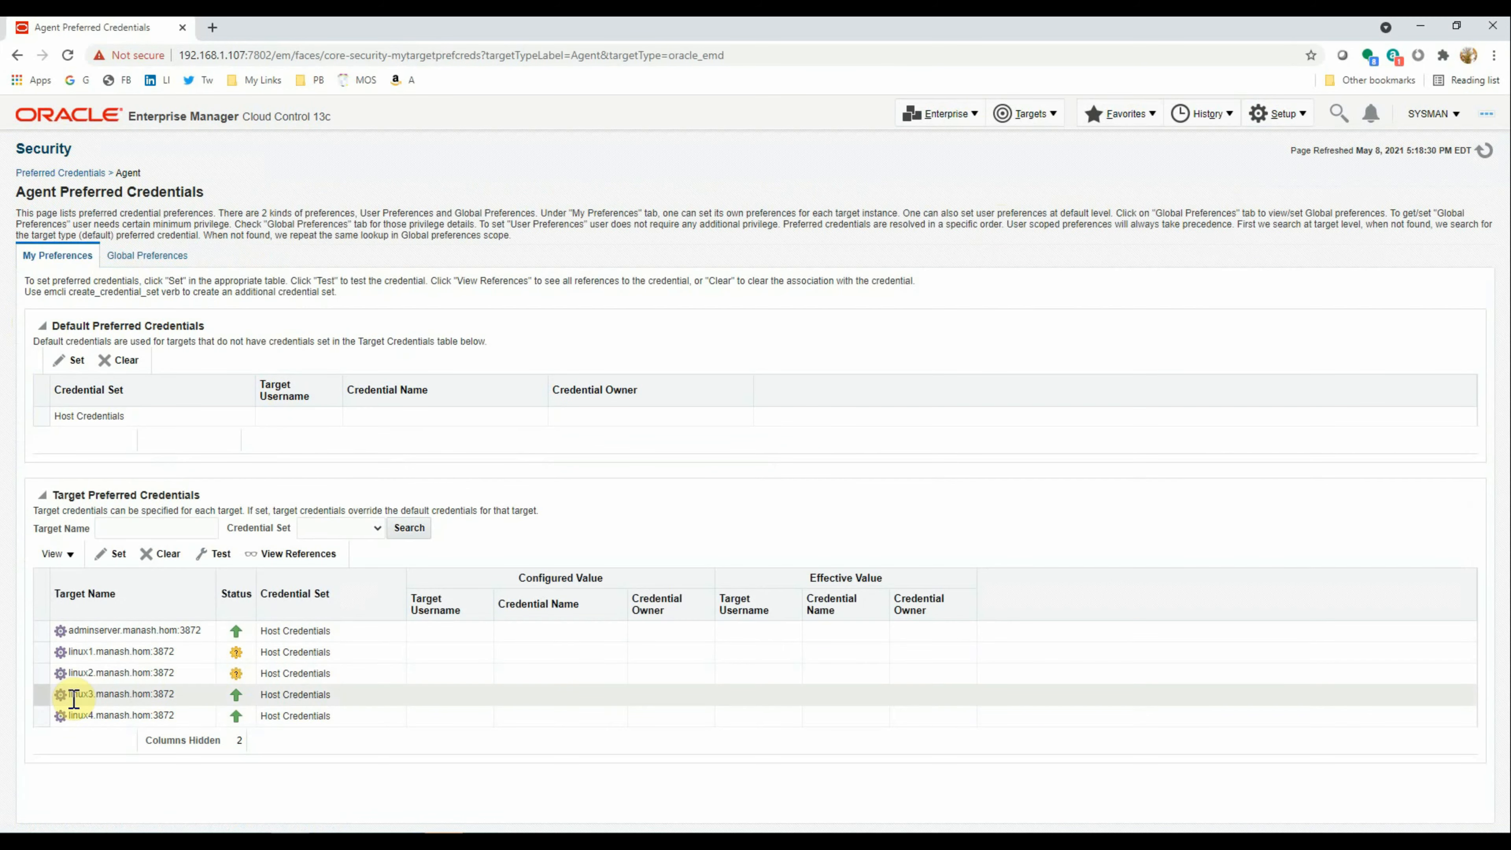
Test and save NC_HOST_ORACLE as Host Credentials for the linux3 and linux4 agents
{"action": "left_click", "coordinate": [40, 691]}
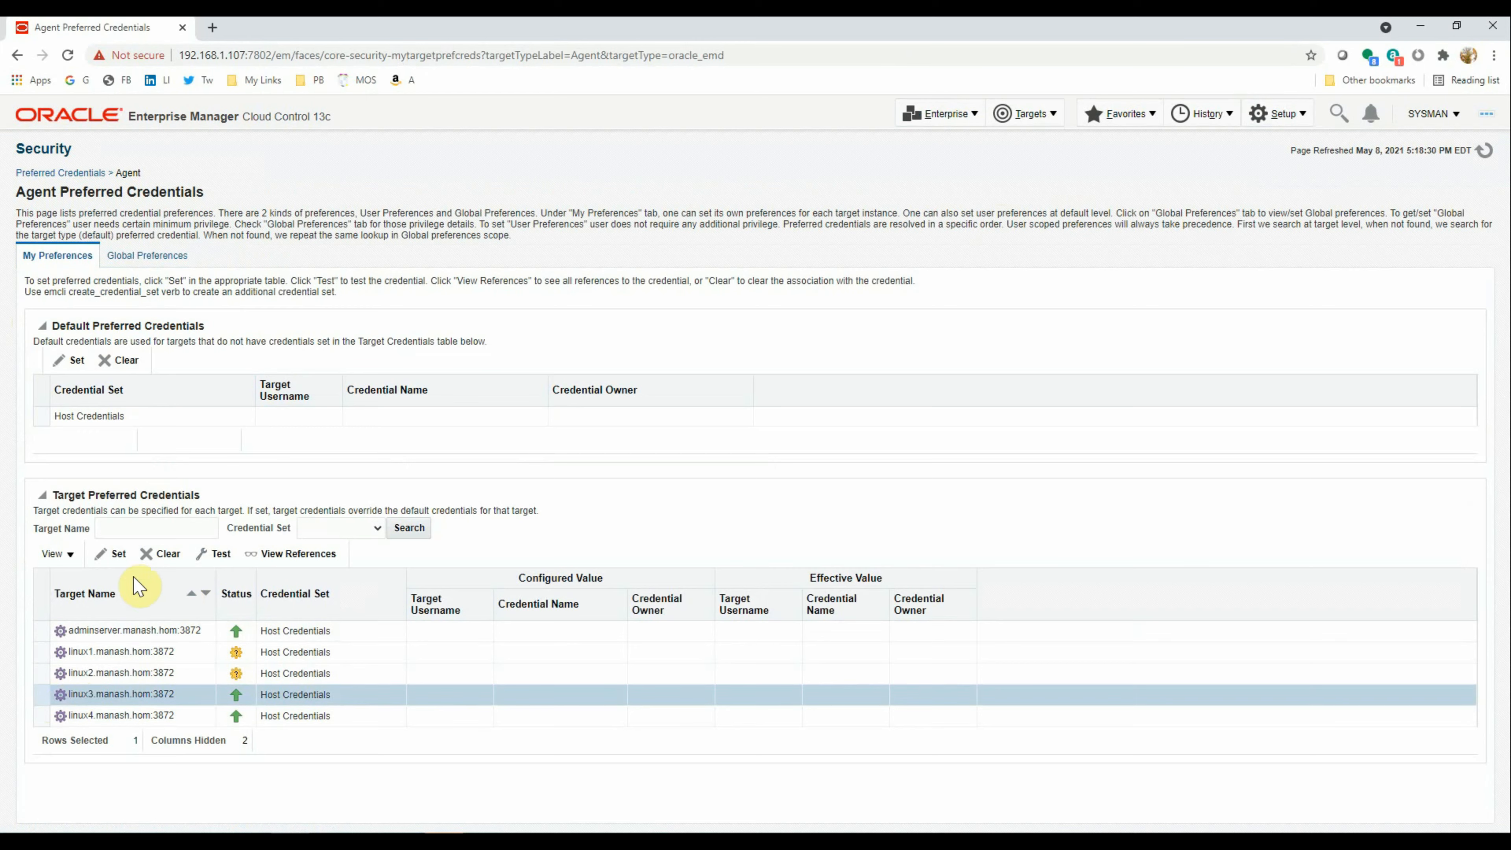
{"action": "left_click", "coordinate": [116, 555]}
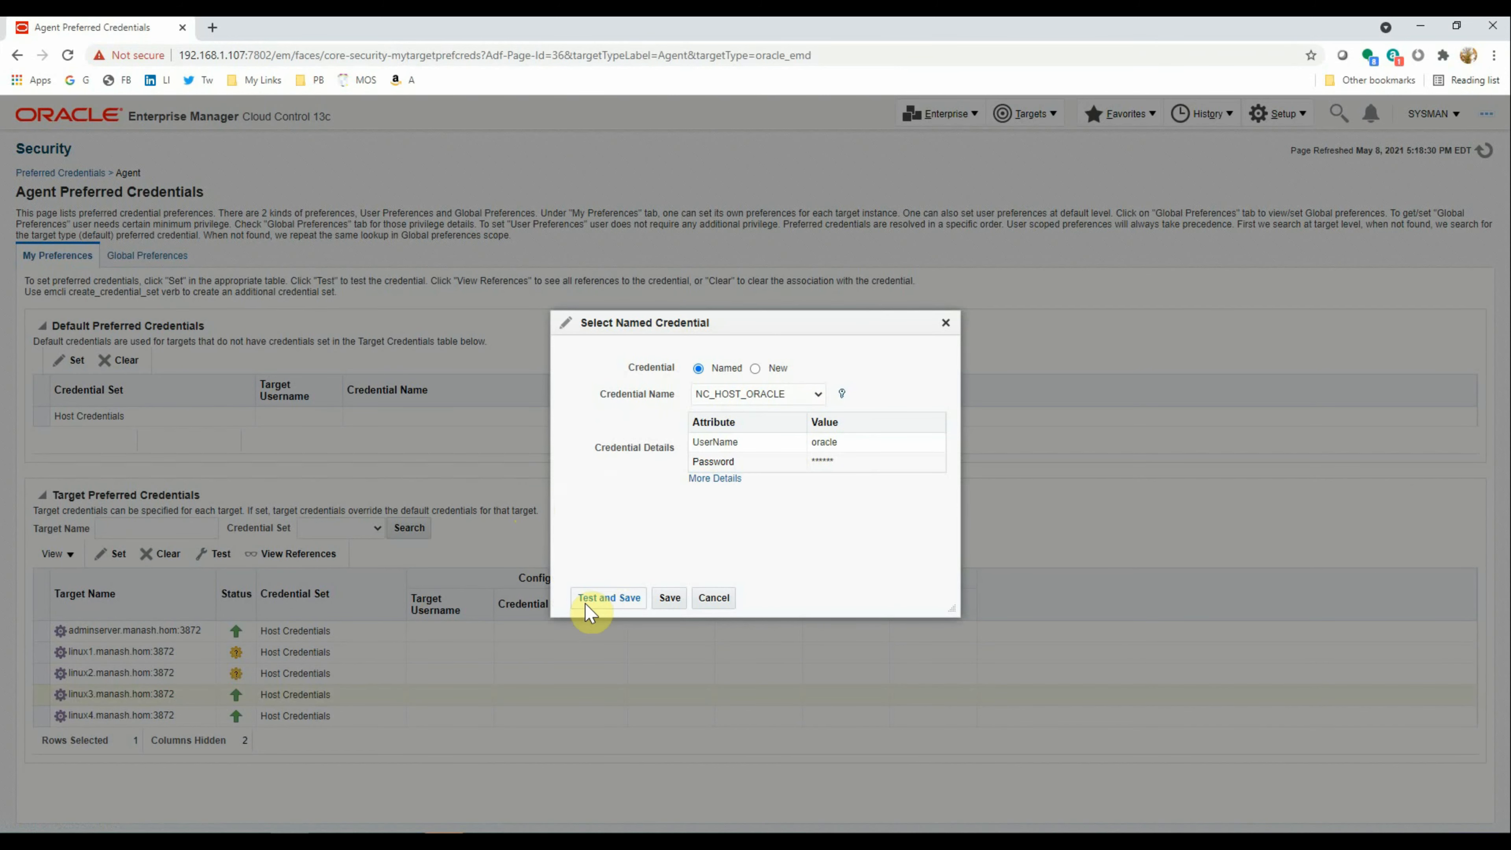
{"action": "left_click", "coordinate": [609, 599]}
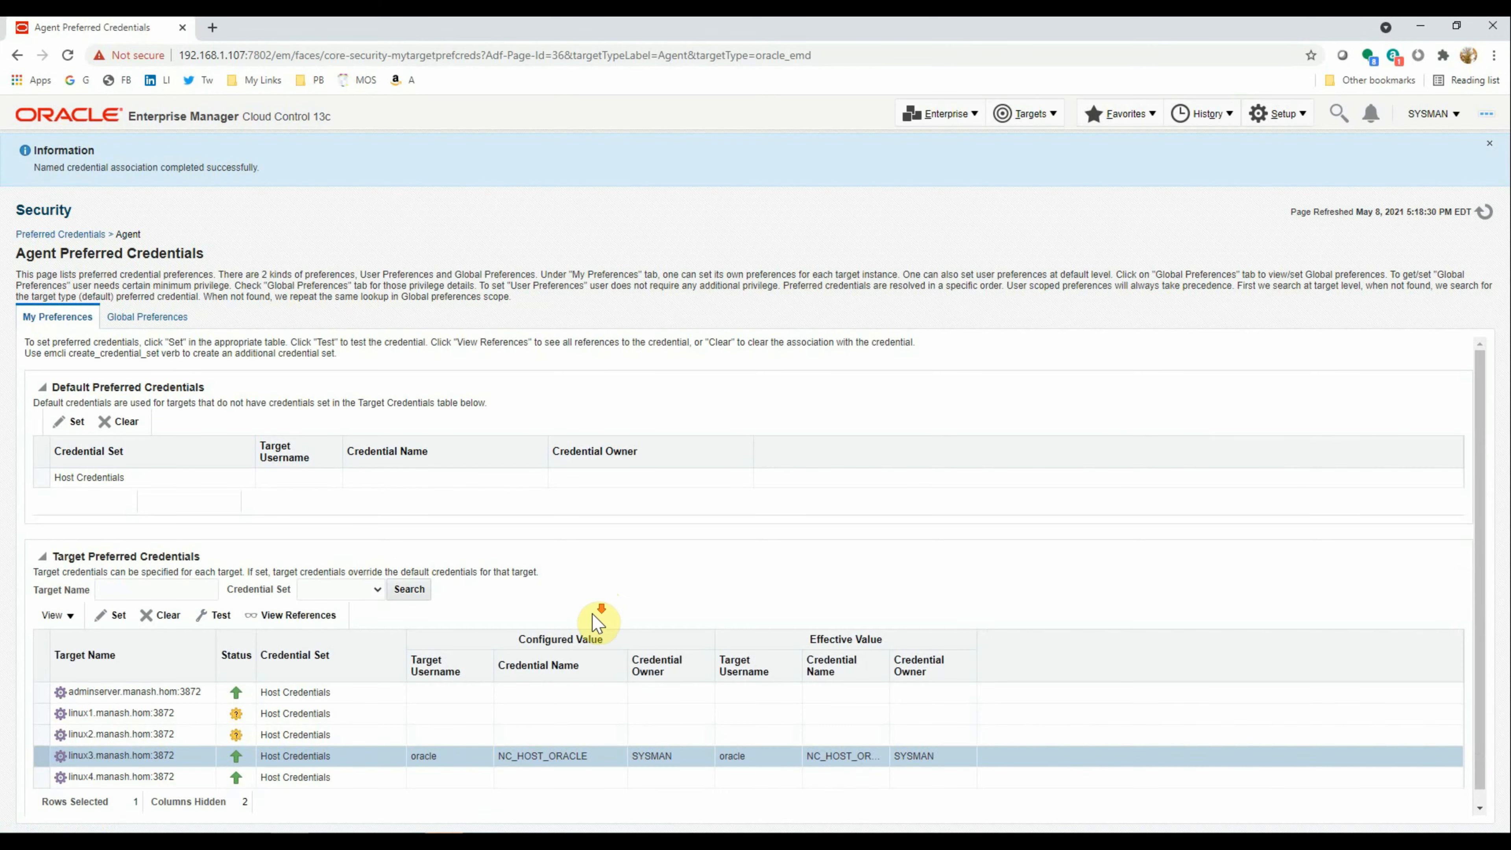
{"action": "left_click", "coordinate": [40, 767]}
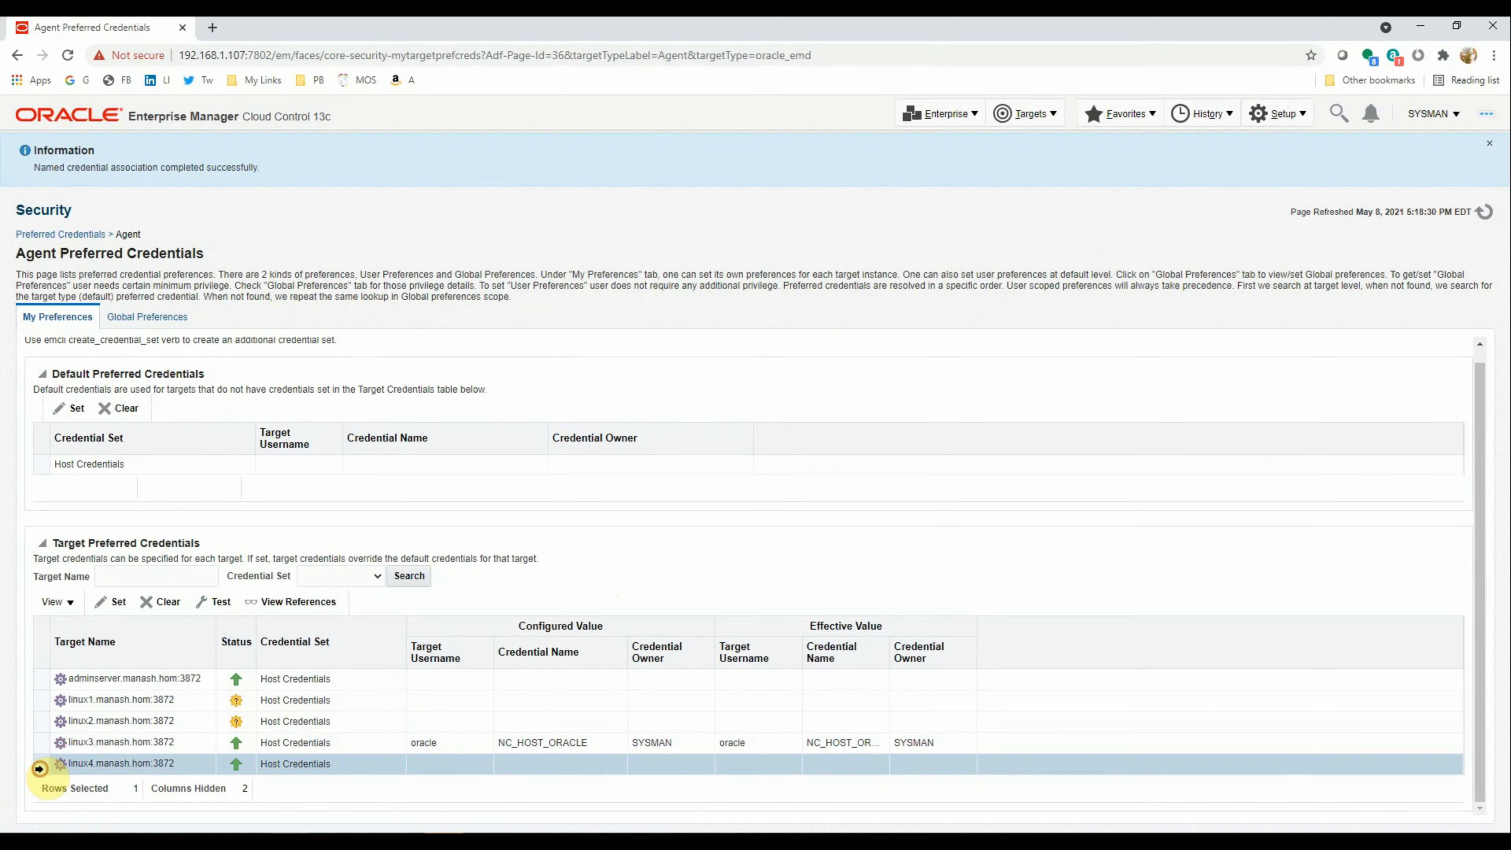
{"action": "left_click", "coordinate": [117, 601]}
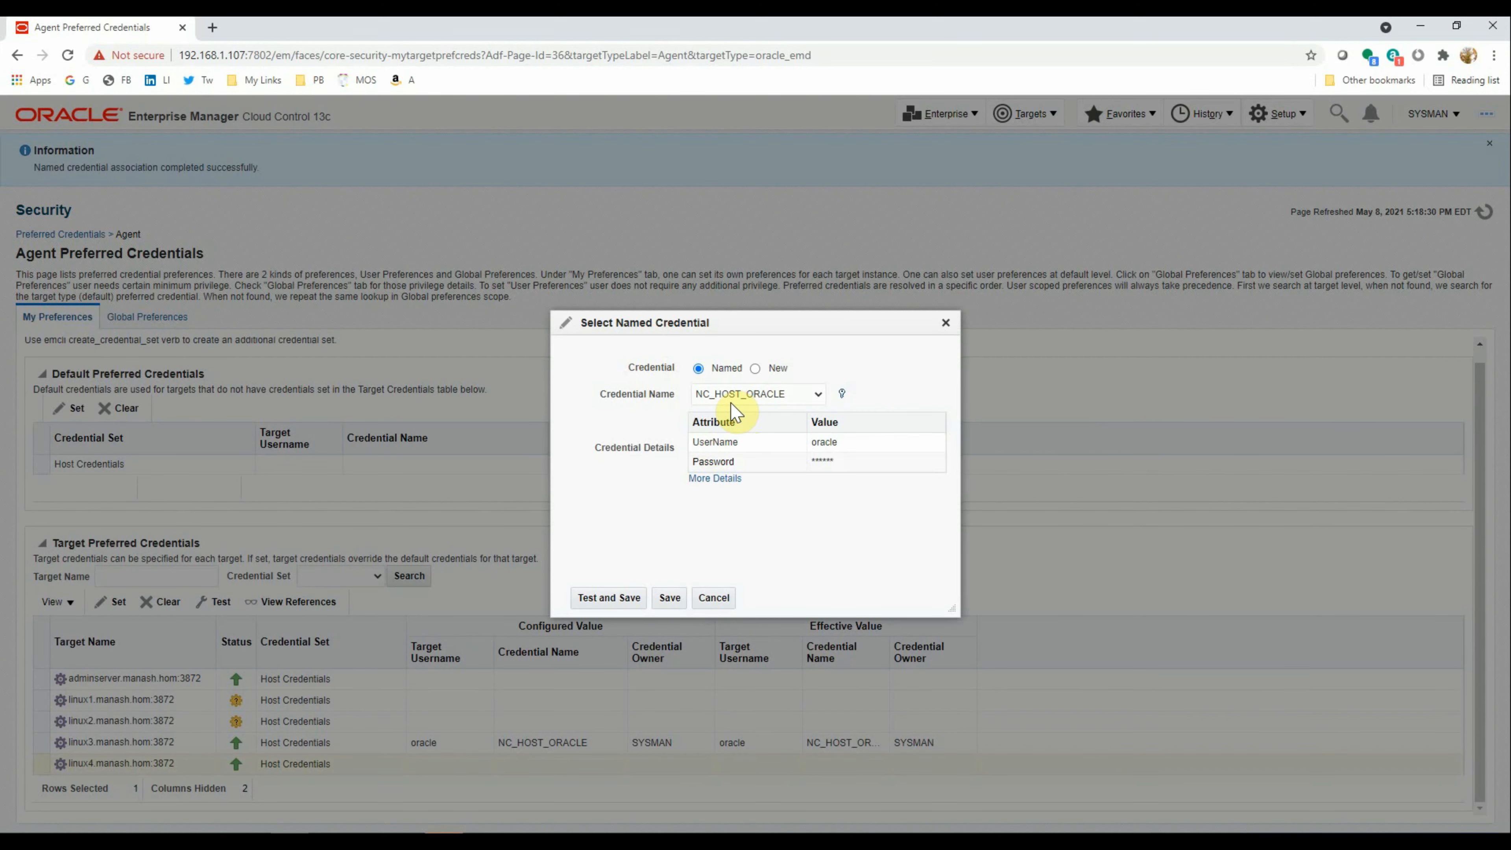
{"action": "left_click", "coordinate": [594, 605]}
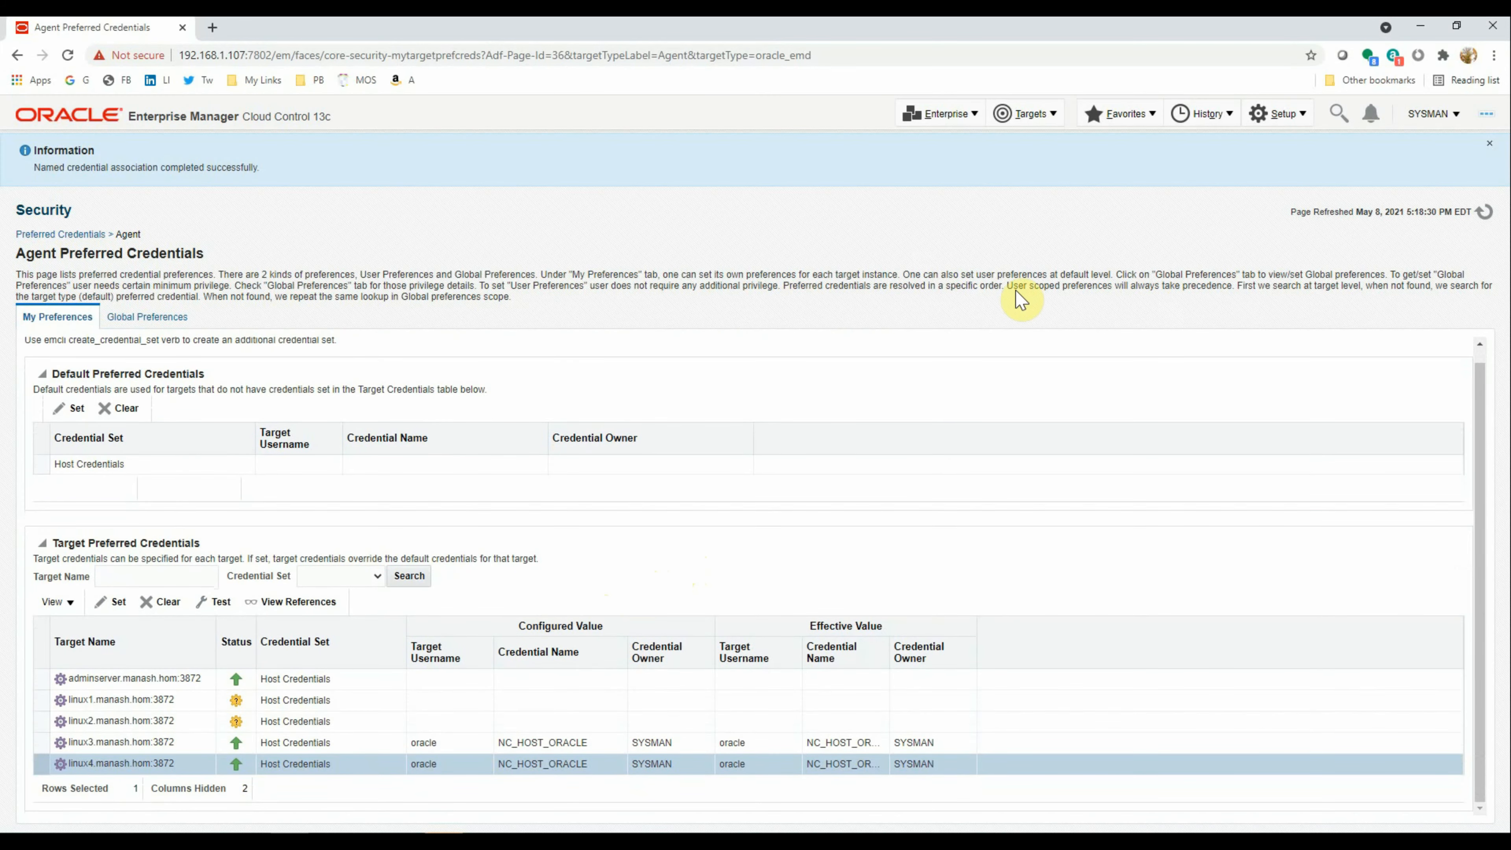
Open Manage Preferred Credentials for the Host target type
{"action": "mouse_move", "coordinate": [1285, 242]}
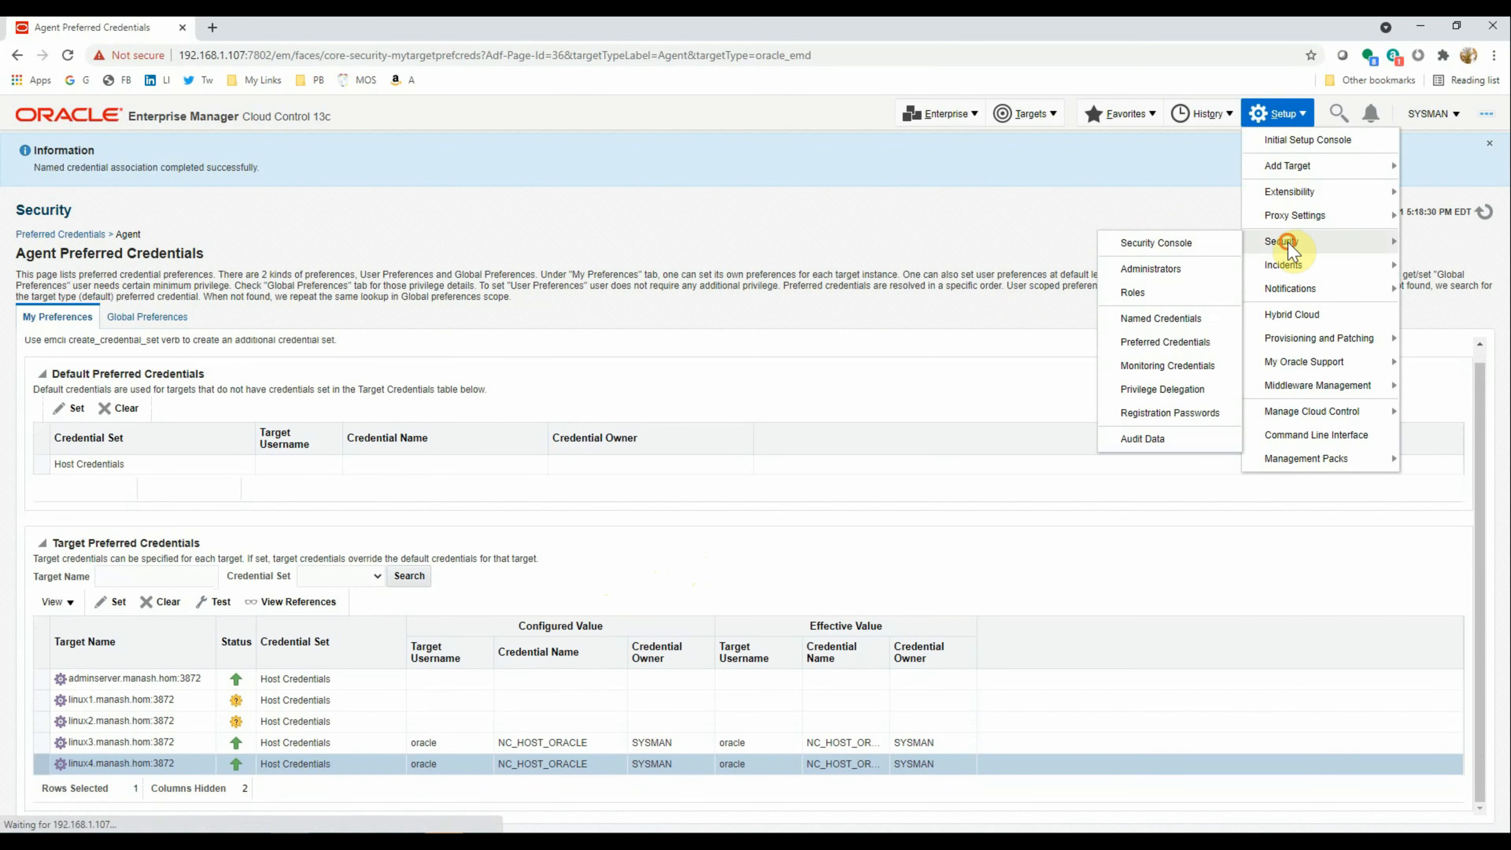
{"action": "left_click", "coordinate": [1165, 344]}
{"action": "scroll", "coordinate": [143, 404], "scroll_direction": "down", "scroll_amount": 3}
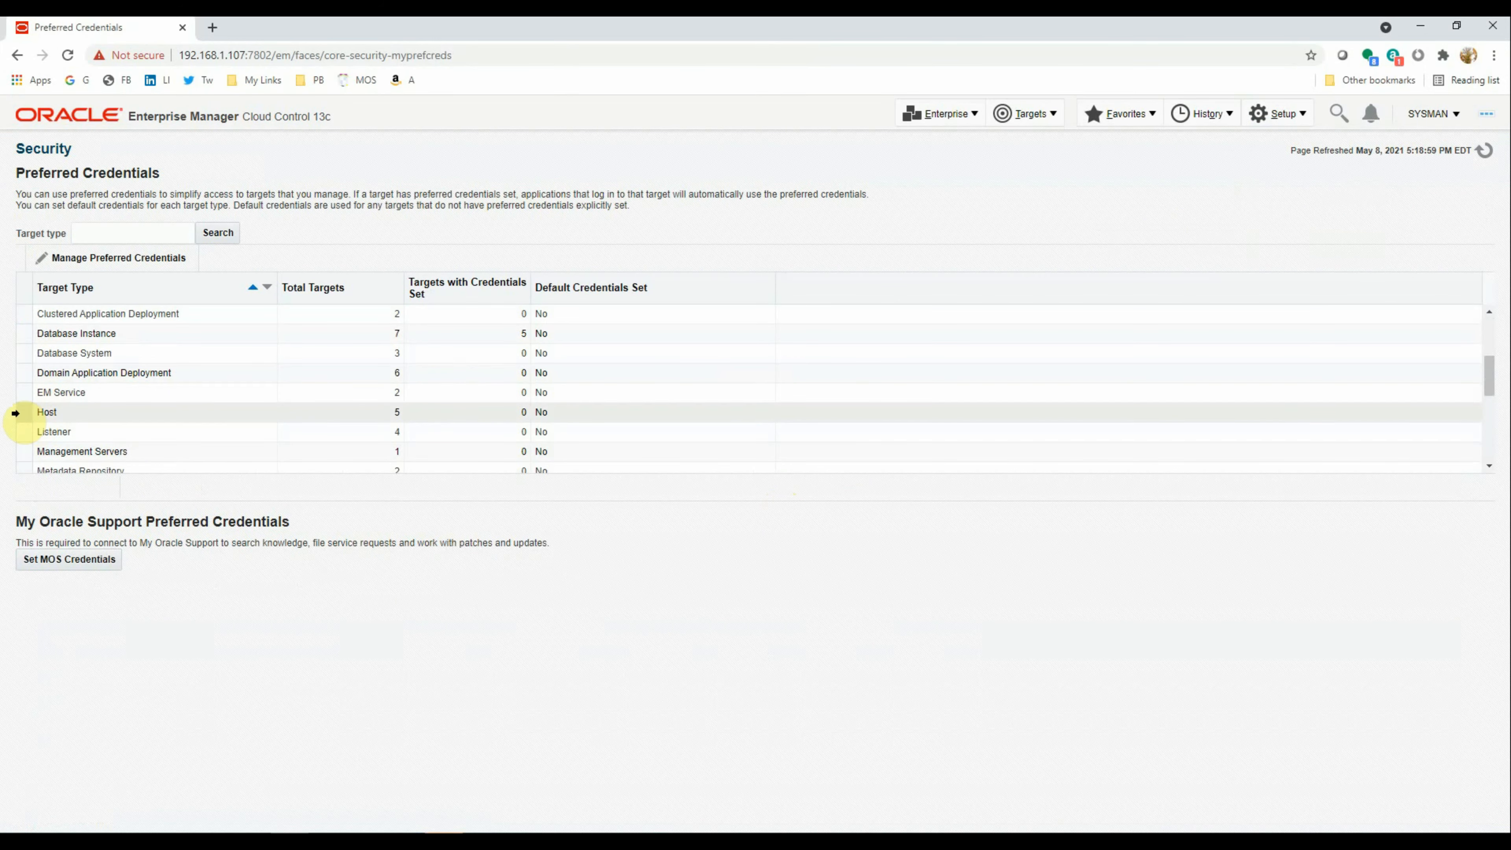
{"action": "left_click", "coordinate": [15, 412]}
{"action": "left_click", "coordinate": [119, 257]}
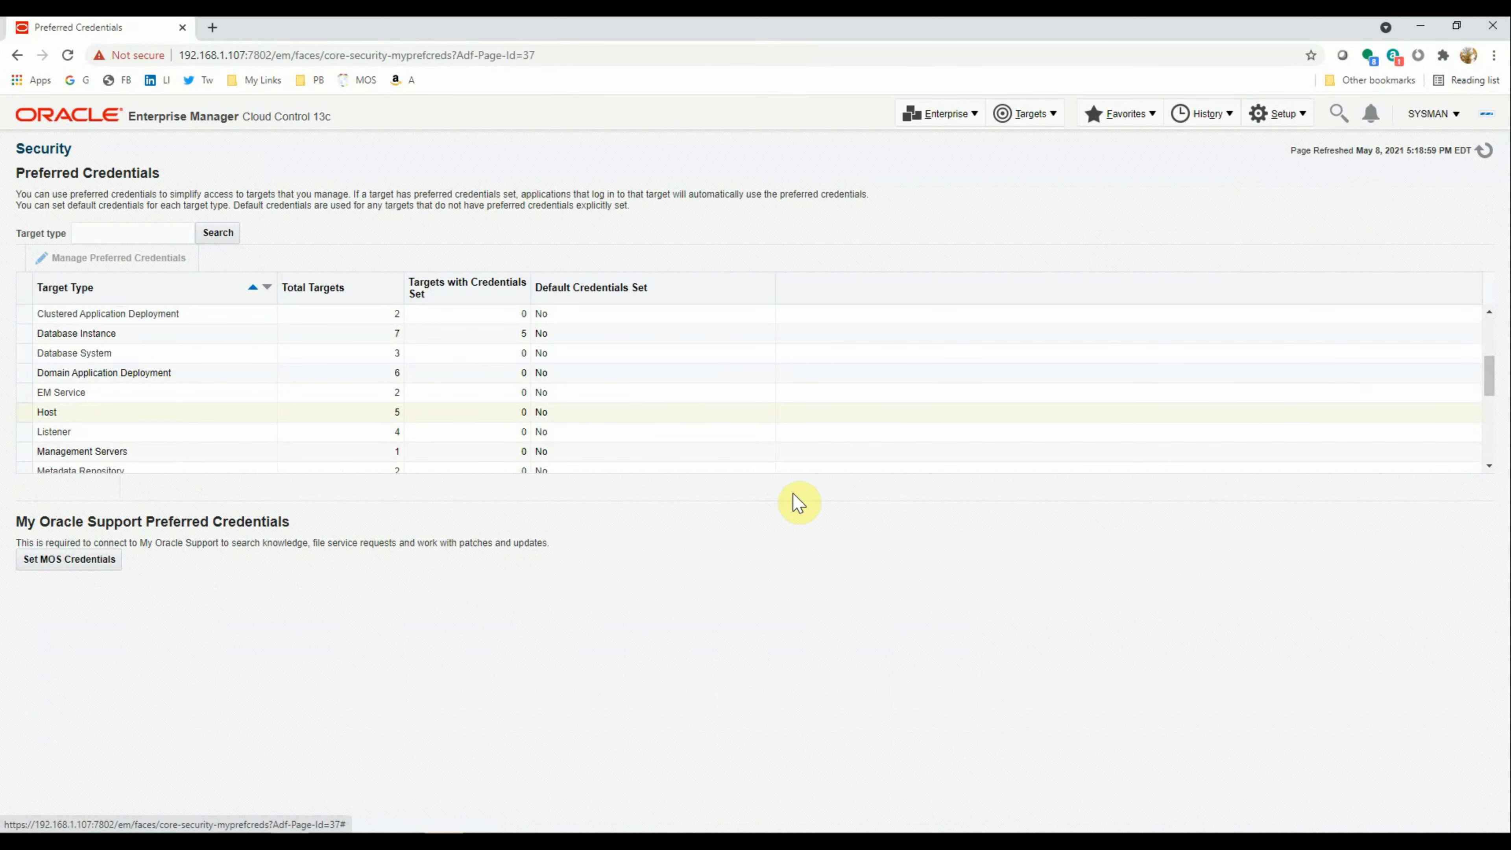
Test and save NC_HOST_ORACLE as linux3.manash.hom's Normal Host Credentials
{"action": "scroll", "coordinate": [294, 726], "scroll_direction": "down", "scroll_amount": 1}
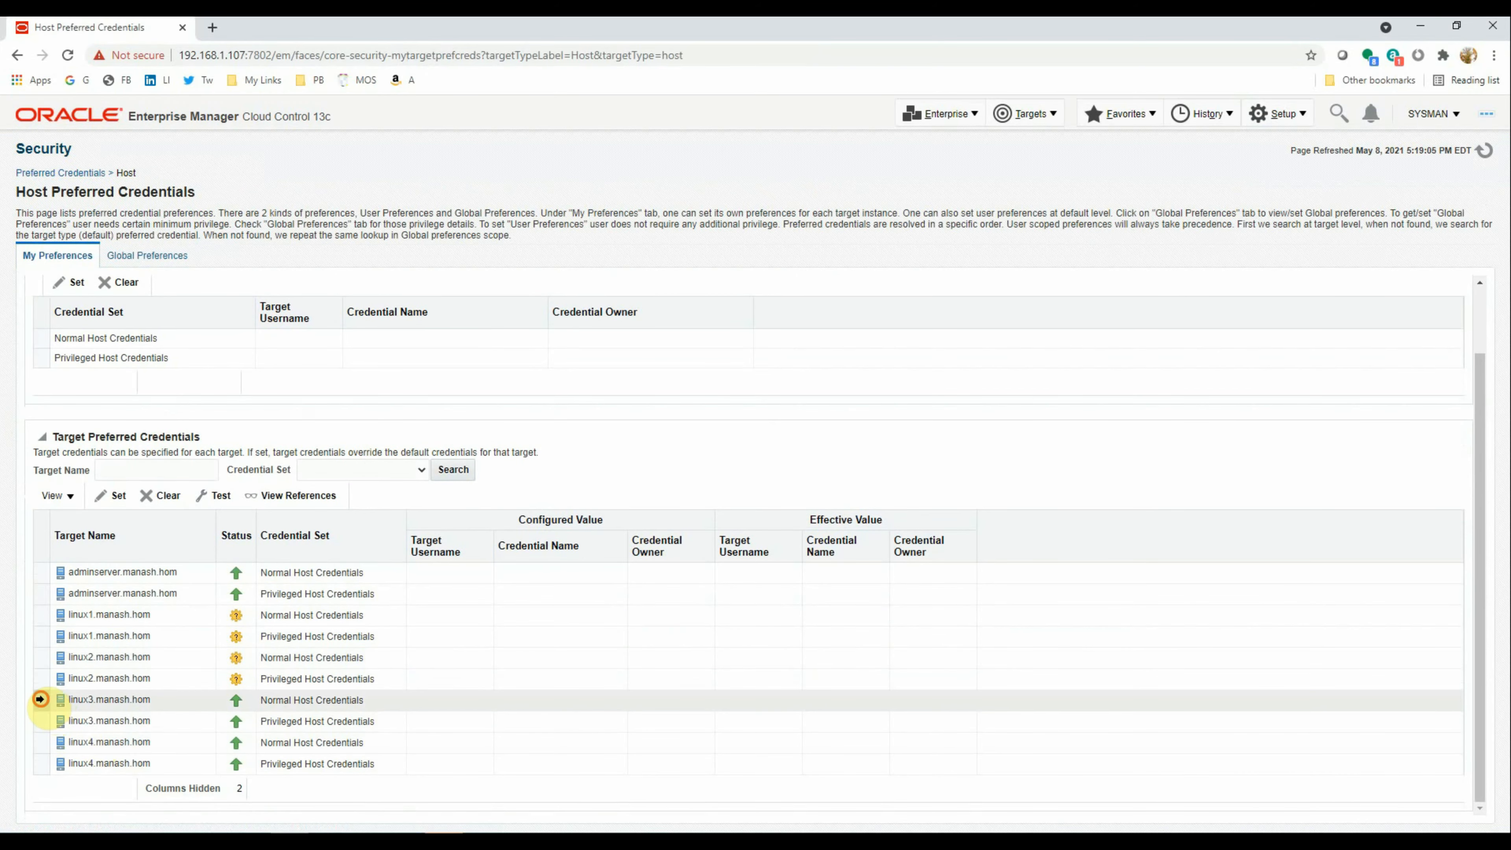
{"action": "left_click", "coordinate": [40, 699]}
{"action": "left_click", "coordinate": [113, 497]}
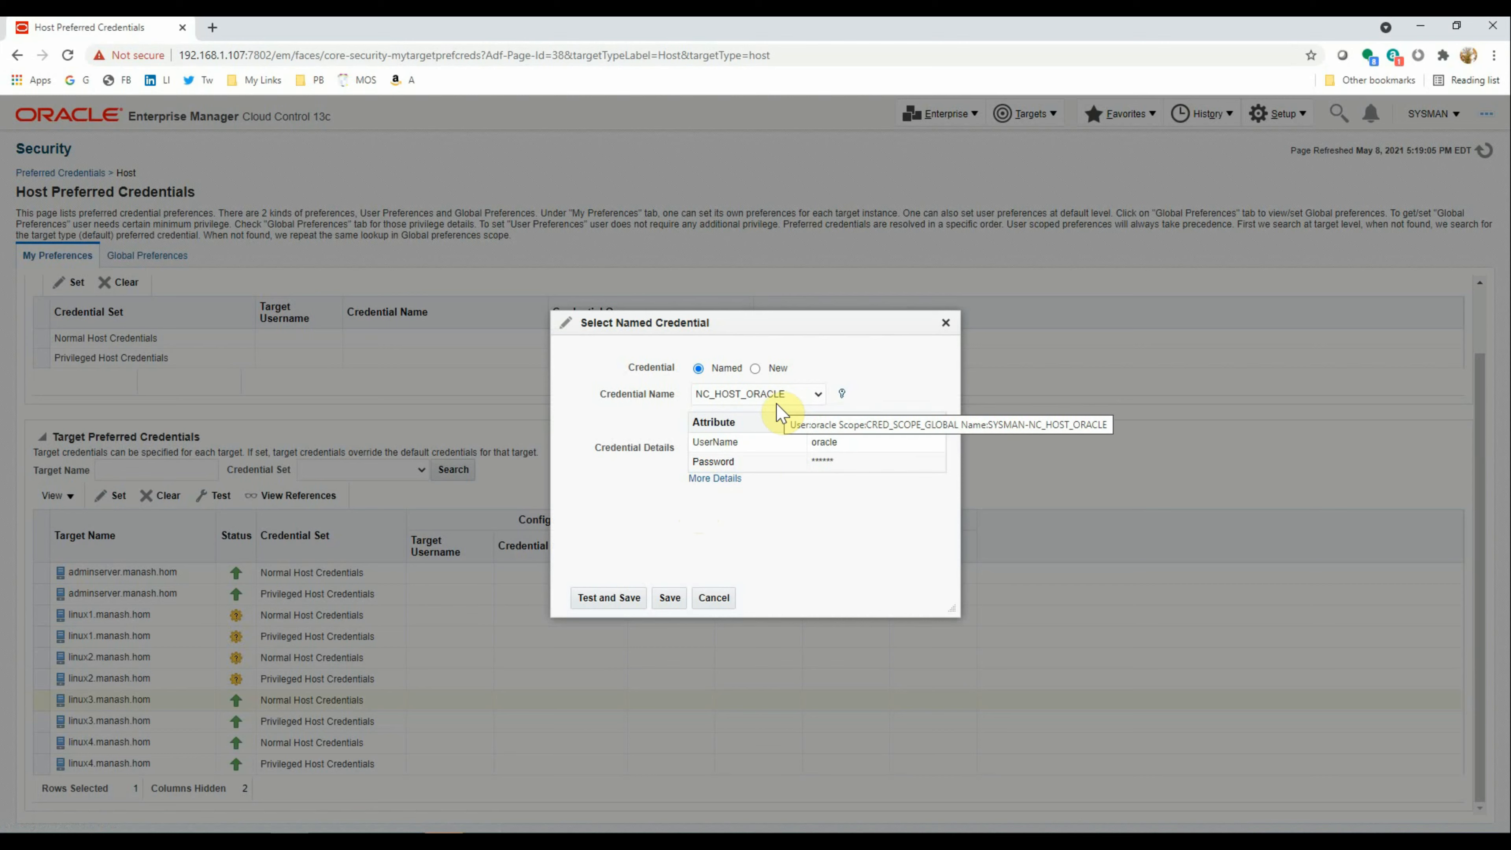
{"action": "left_click", "coordinate": [612, 604]}
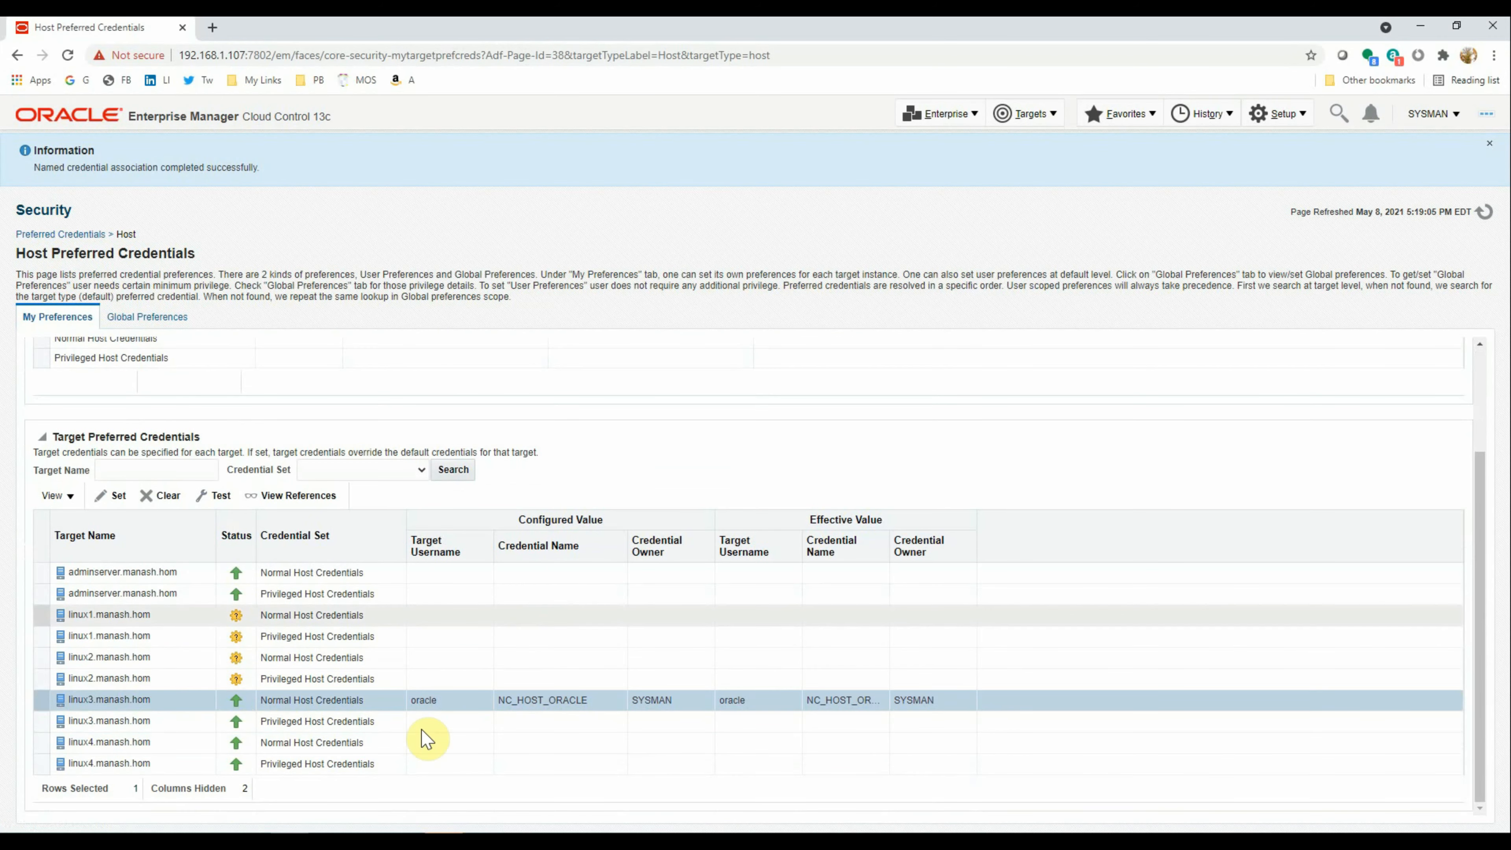
Test and save NC_HOST_ROOT_LINUX3 as linux3's Privileged Host Credentials
{"action": "left_click", "coordinate": [41, 720]}
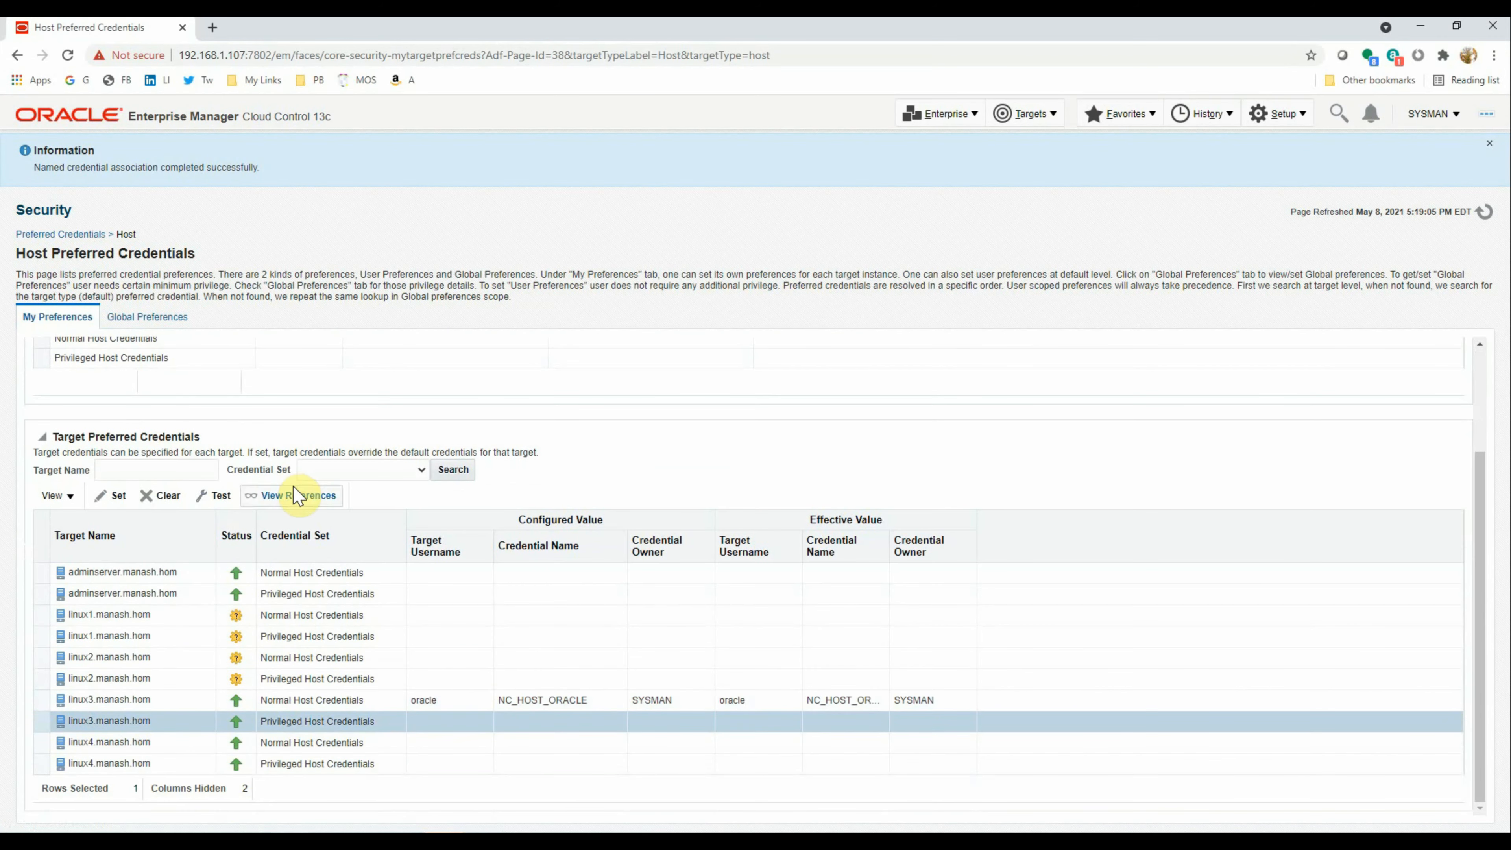
{"action": "left_click", "coordinate": [112, 496]}
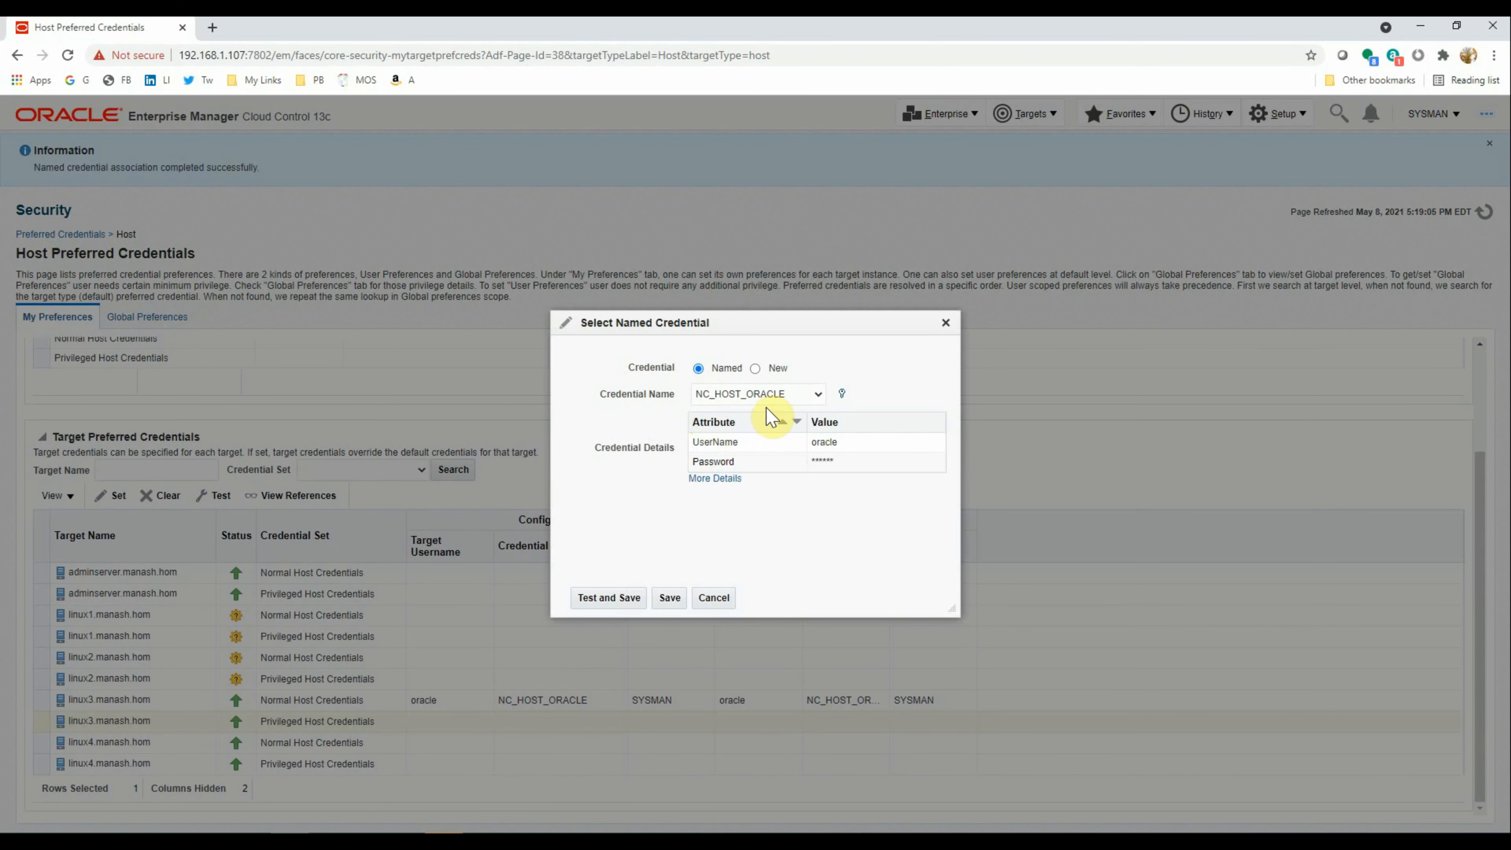
{"action": "left_click", "coordinate": [767, 395]}
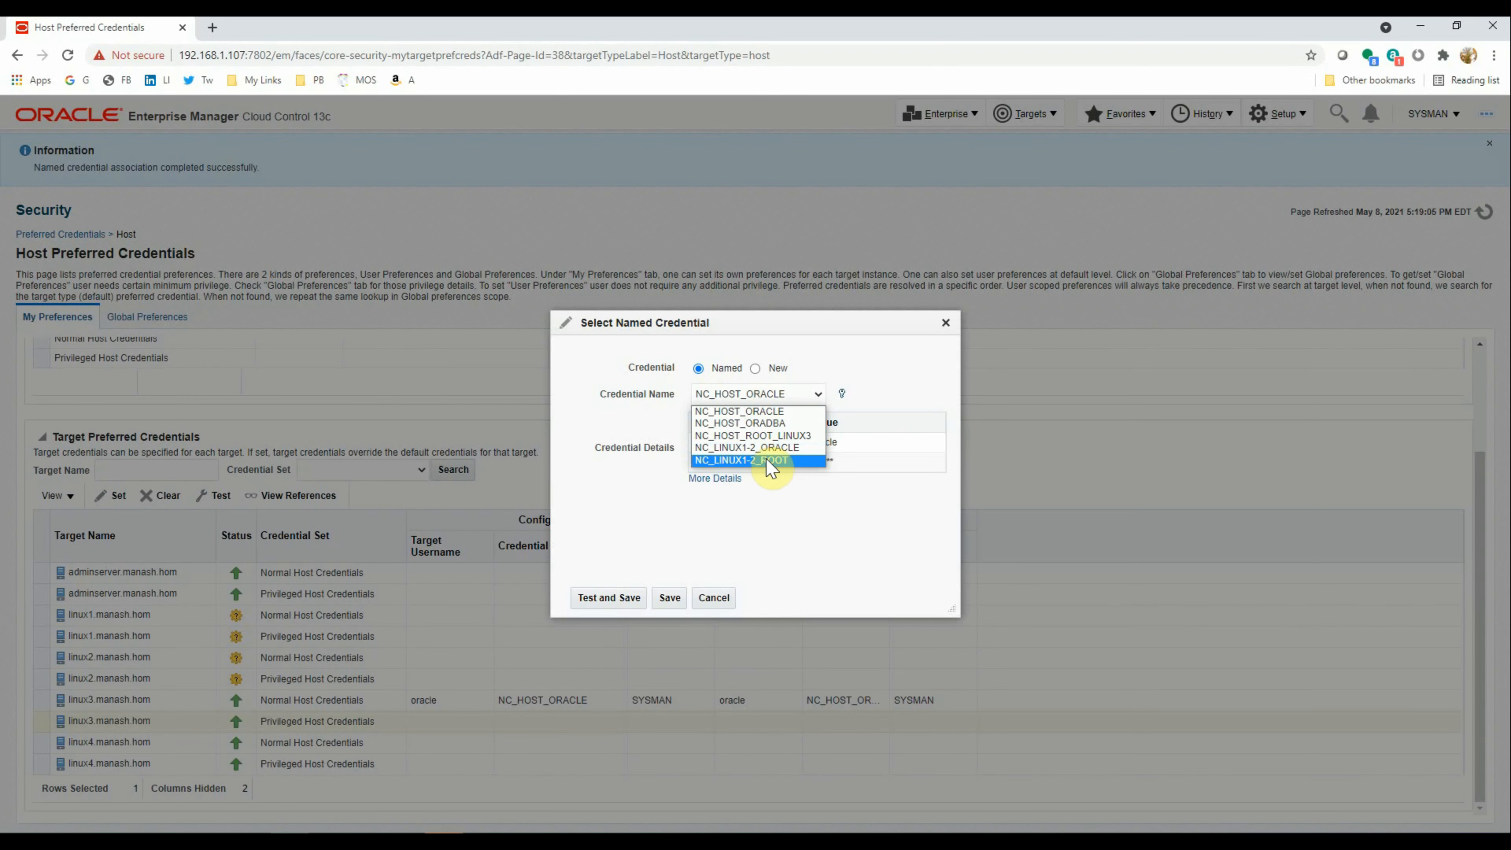
{"action": "left_click", "coordinate": [767, 435]}
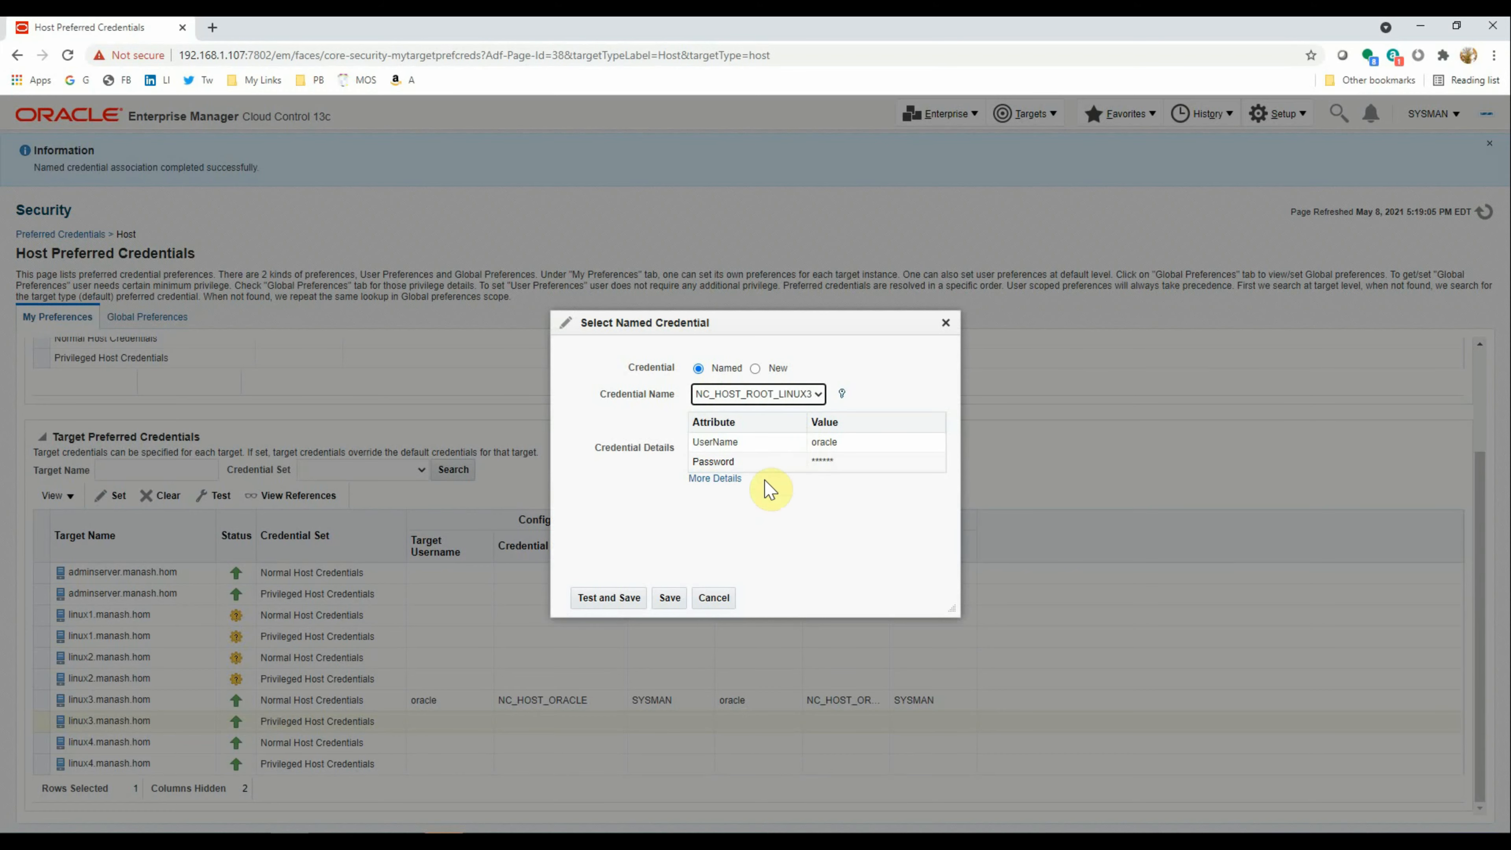
{"action": "left_click", "coordinate": [609, 598]}
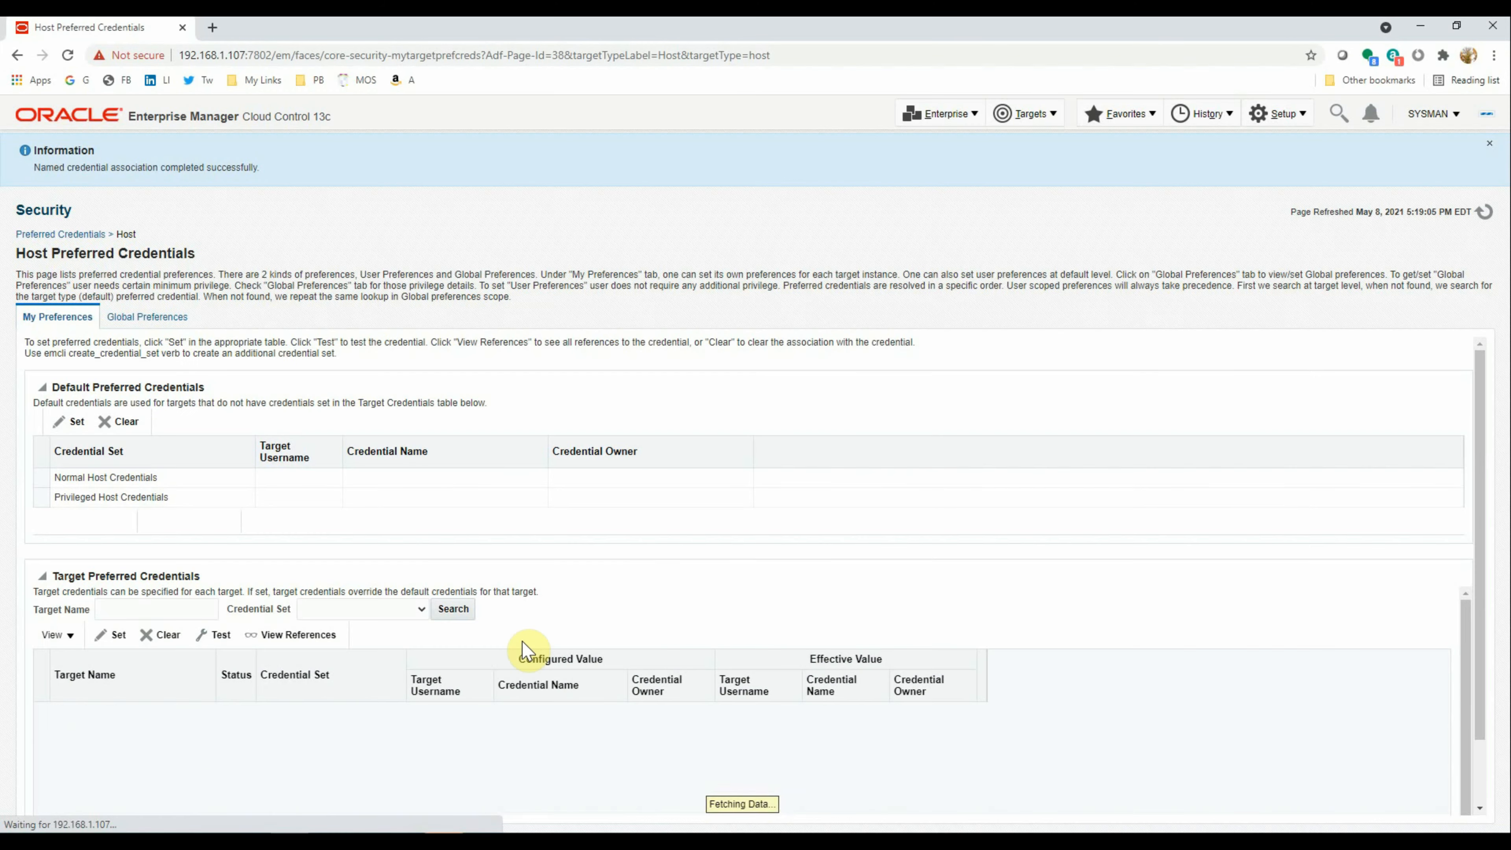
Test and save NC_HOST_ORADBA as linux4's Normal Host Credentials
{"action": "scroll", "coordinate": [523, 648], "scroll_direction": "down", "scroll_amount": 3}
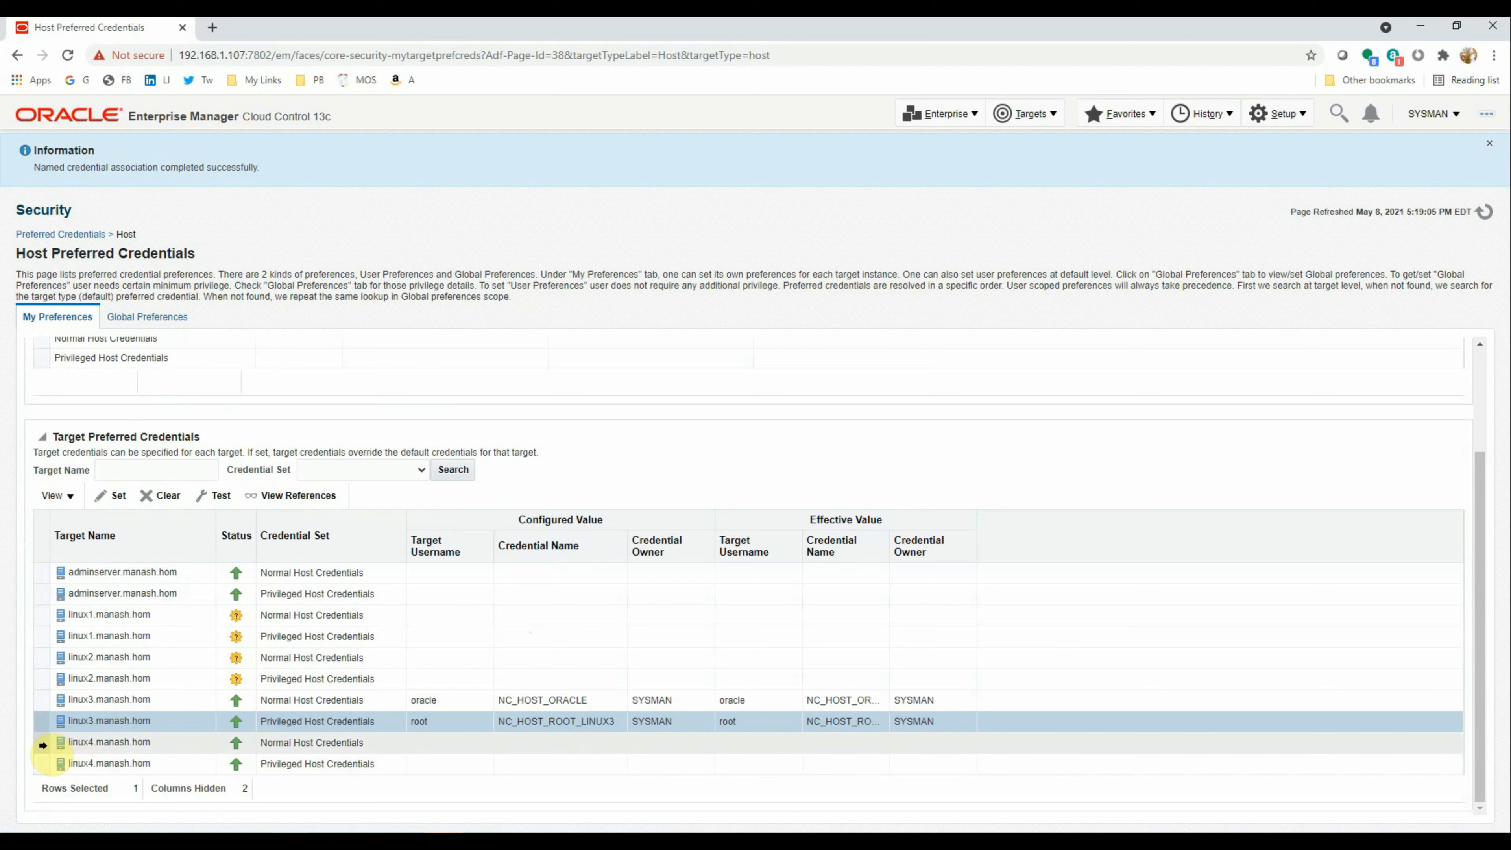
{"action": "left_click", "coordinate": [41, 744]}
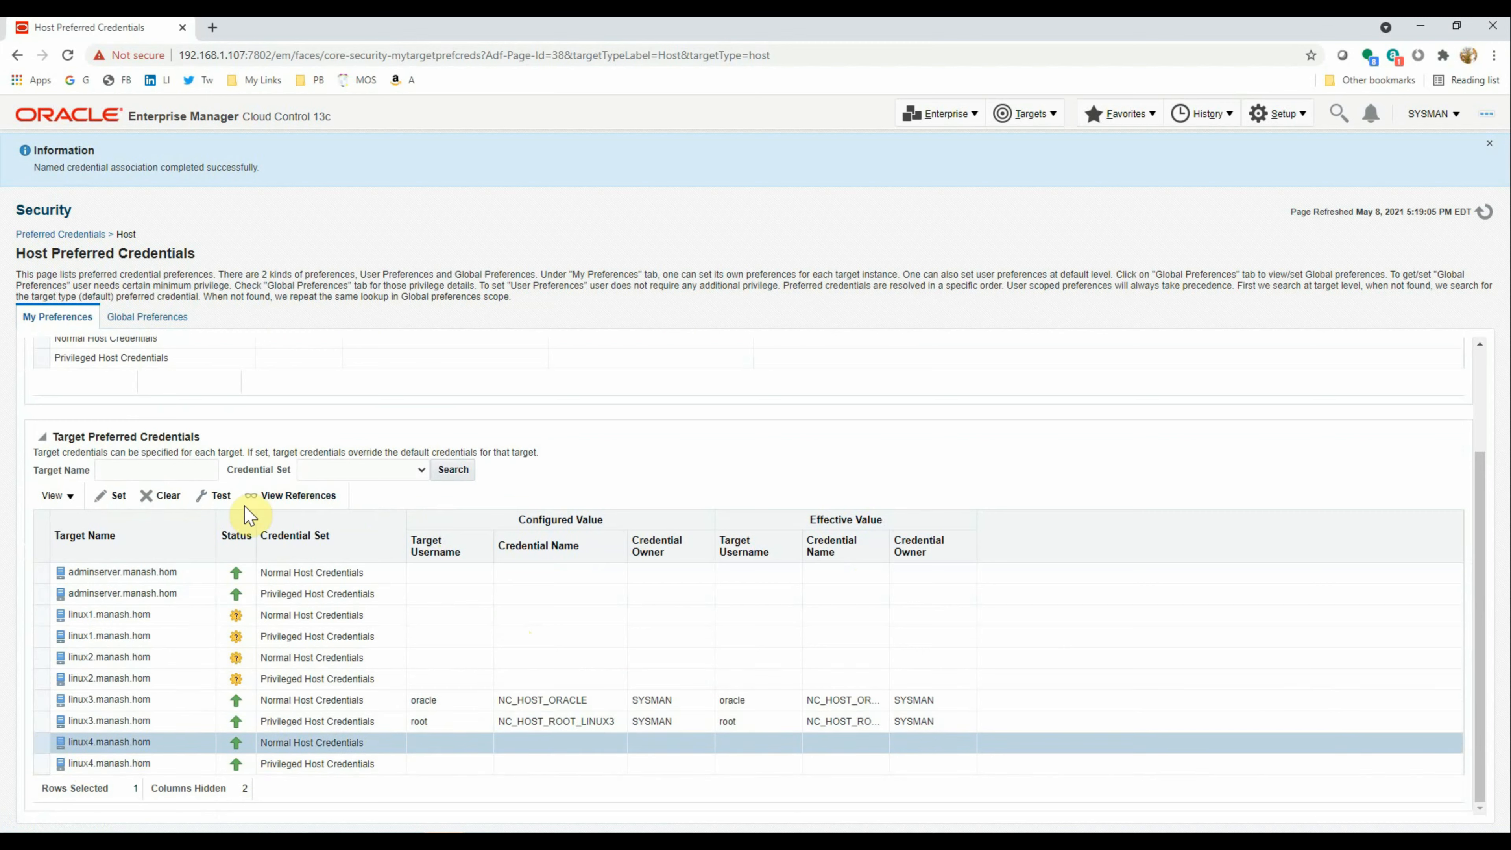
{"action": "left_click", "coordinate": [117, 496]}
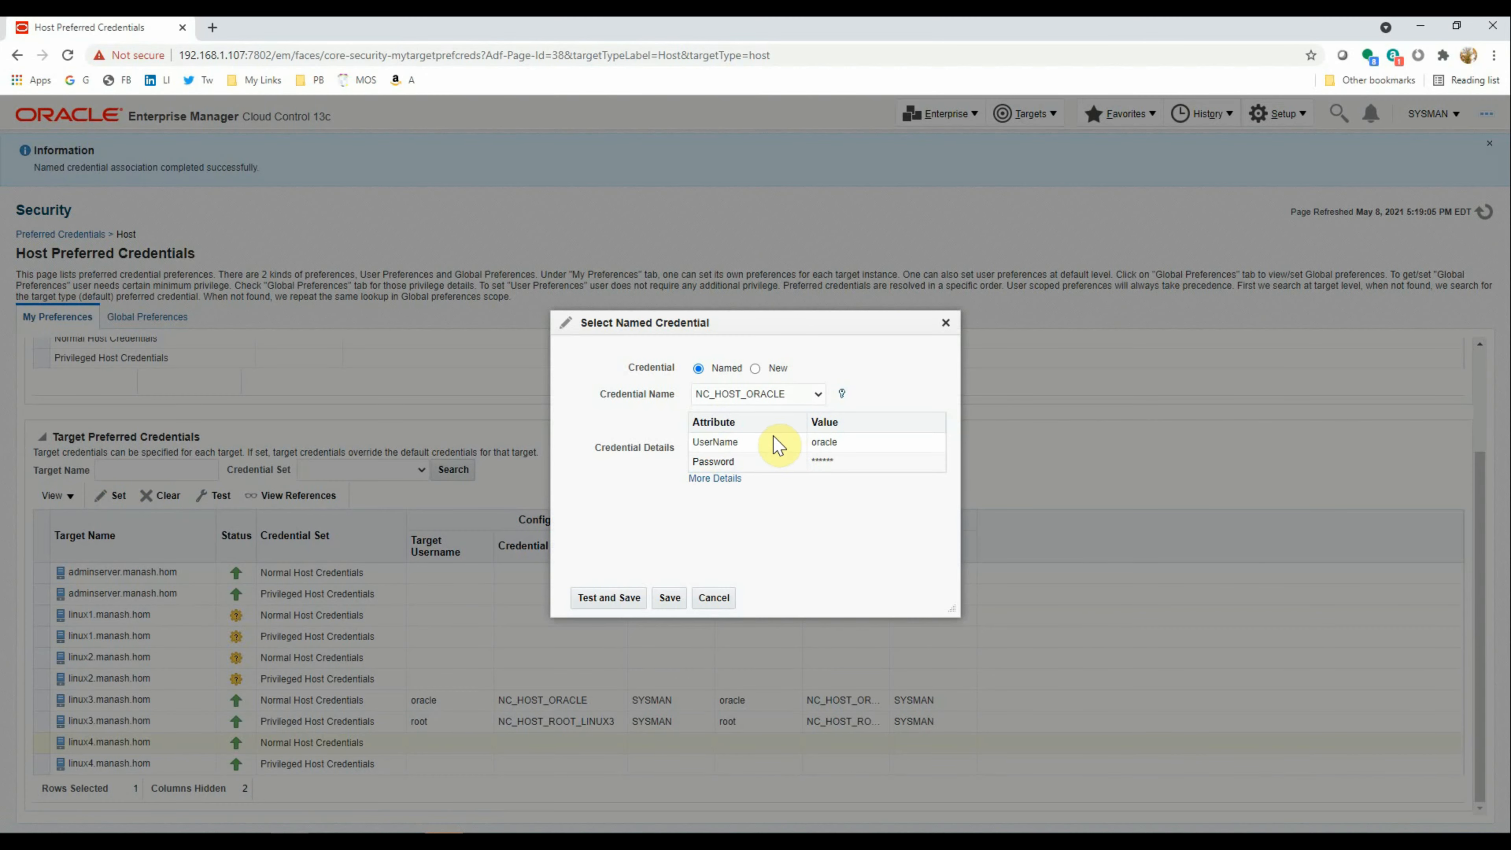
{"action": "left_click", "coordinate": [773, 393]}
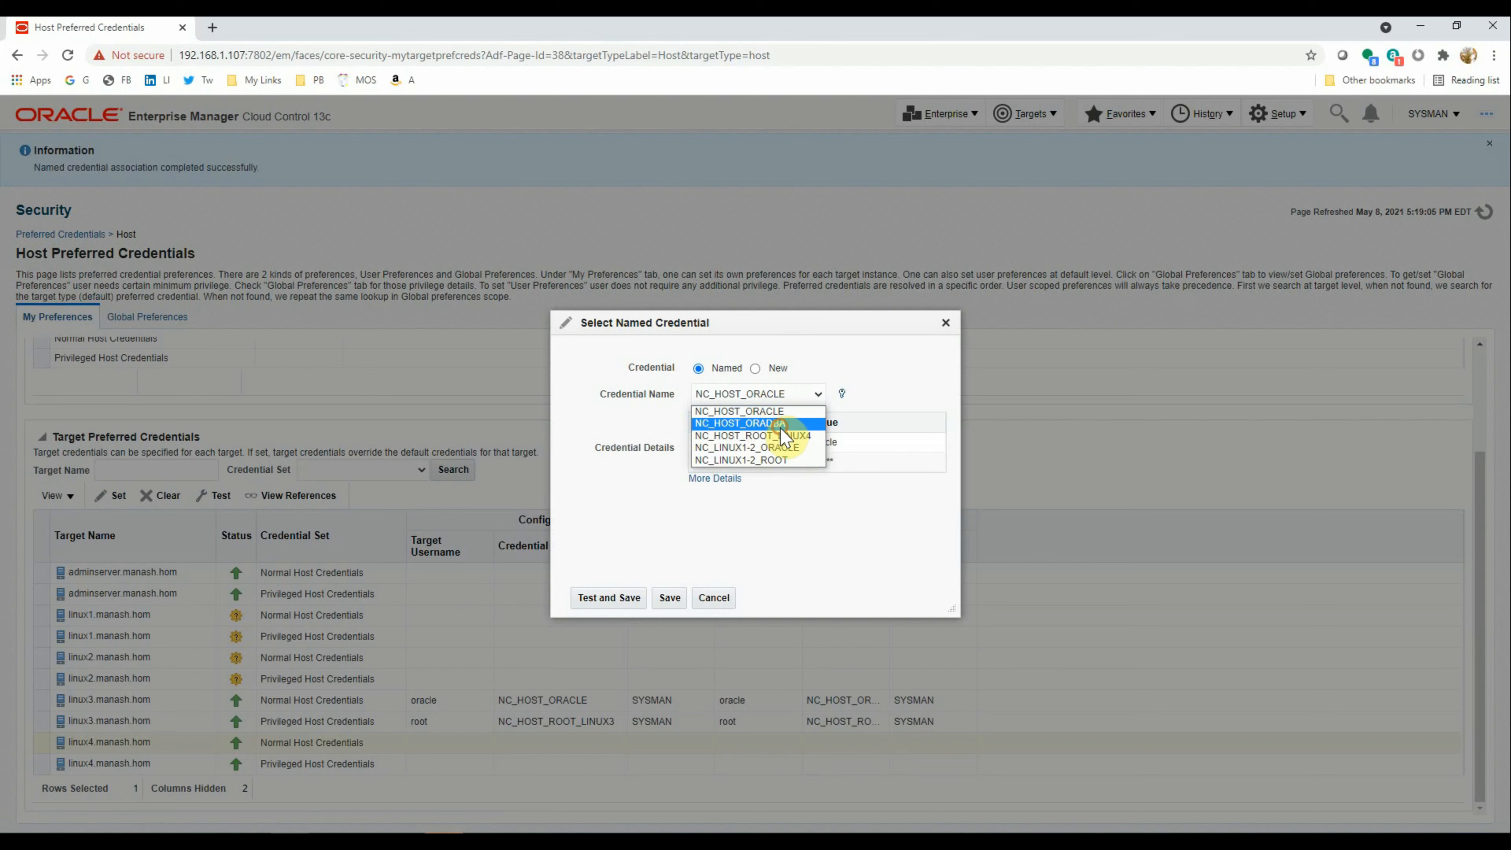
{"action": "left_click", "coordinate": [780, 426]}
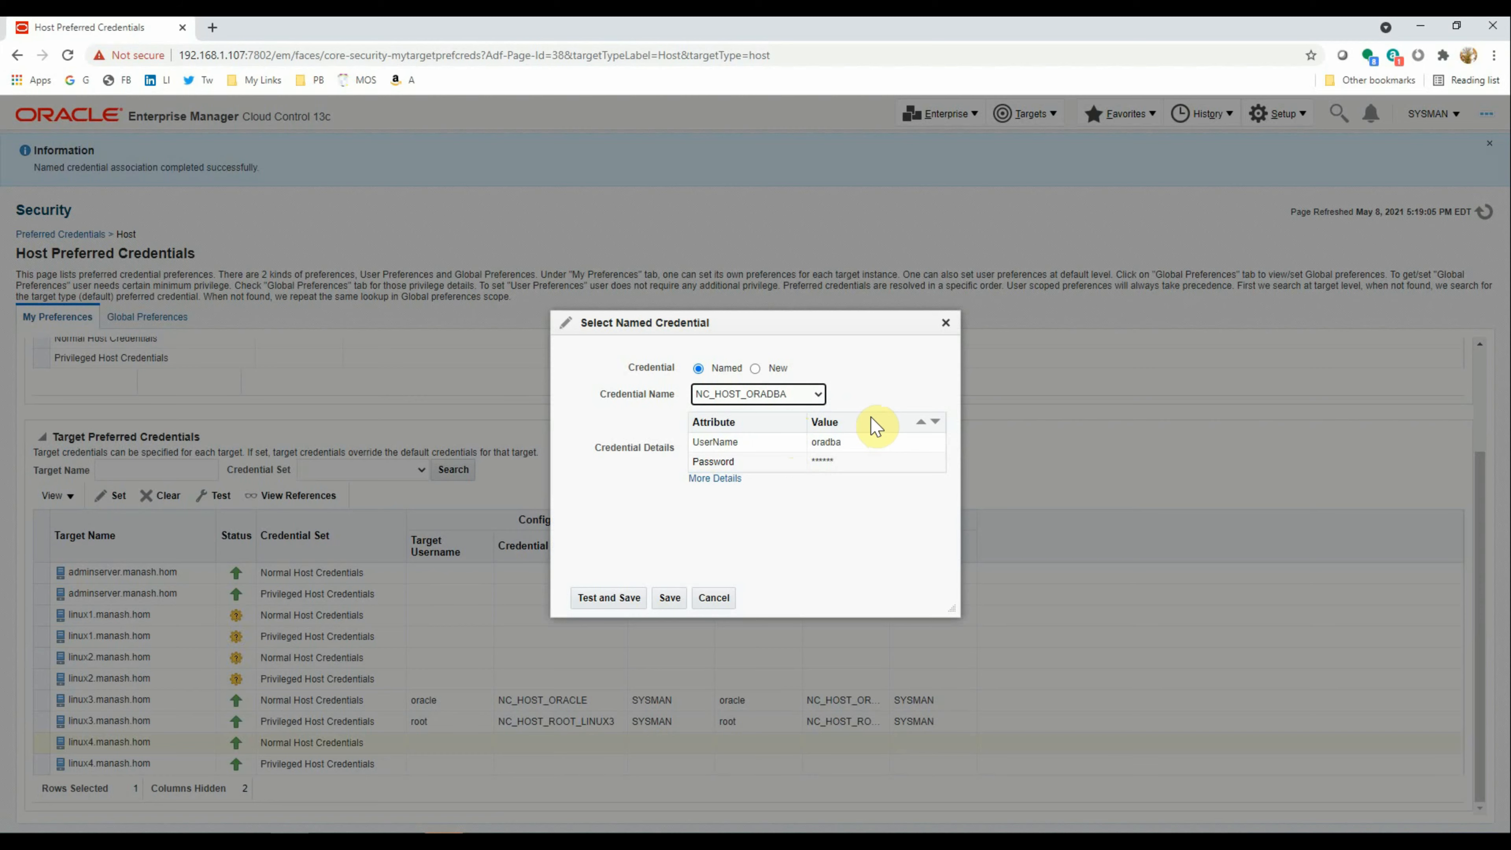
{"action": "left_click", "coordinate": [604, 598]}
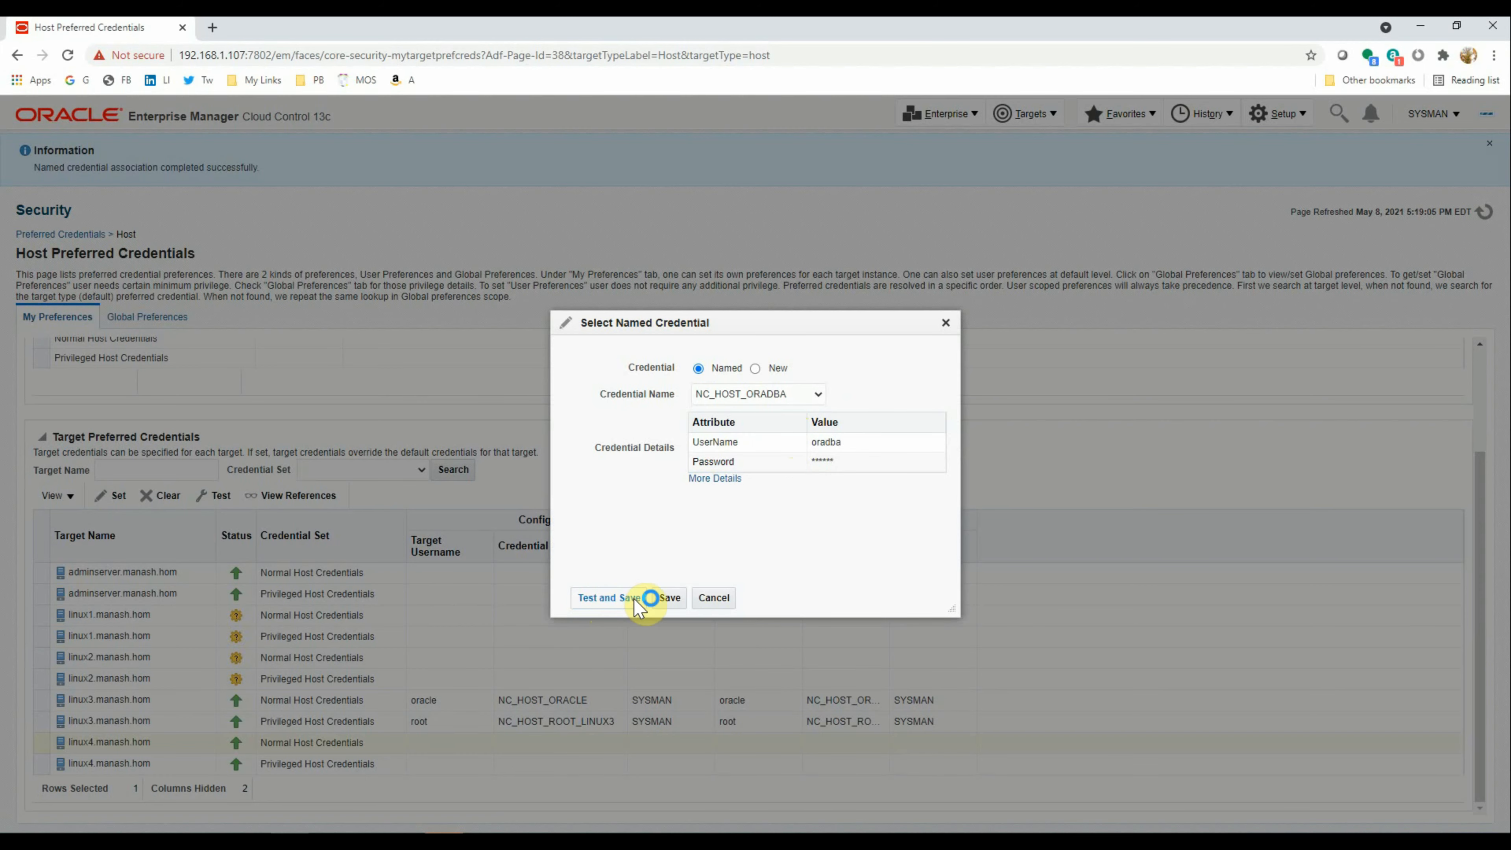
{"action": "scroll", "coordinate": [523, 623], "scroll_direction": "down", "scroll_amount": 2}
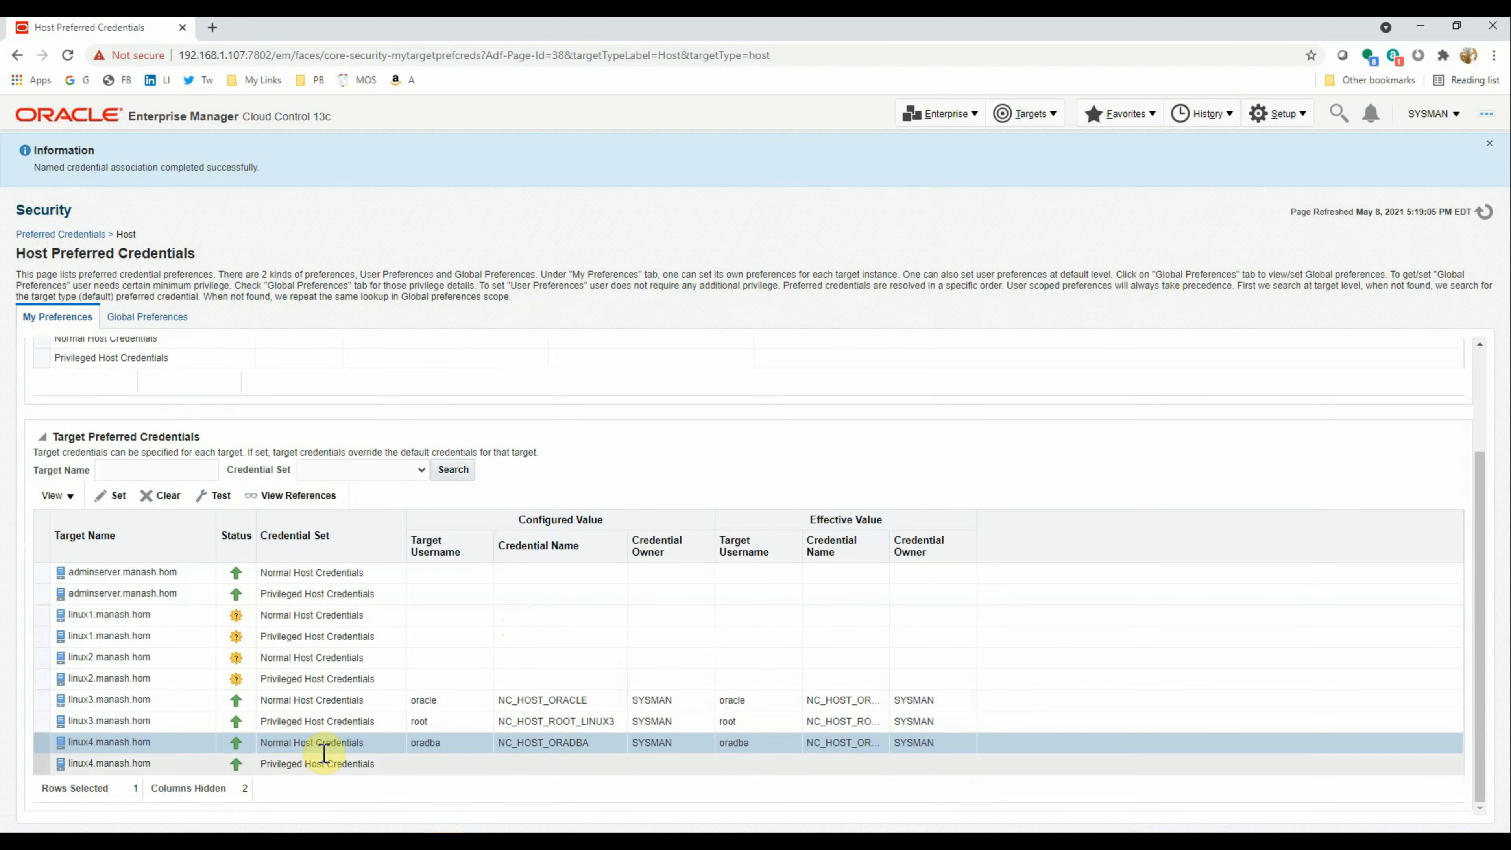
Pick a named credential from the dropdown for linux4's Privileged Host Credentials and test-save it
{"action": "left_click", "coordinate": [43, 766]}
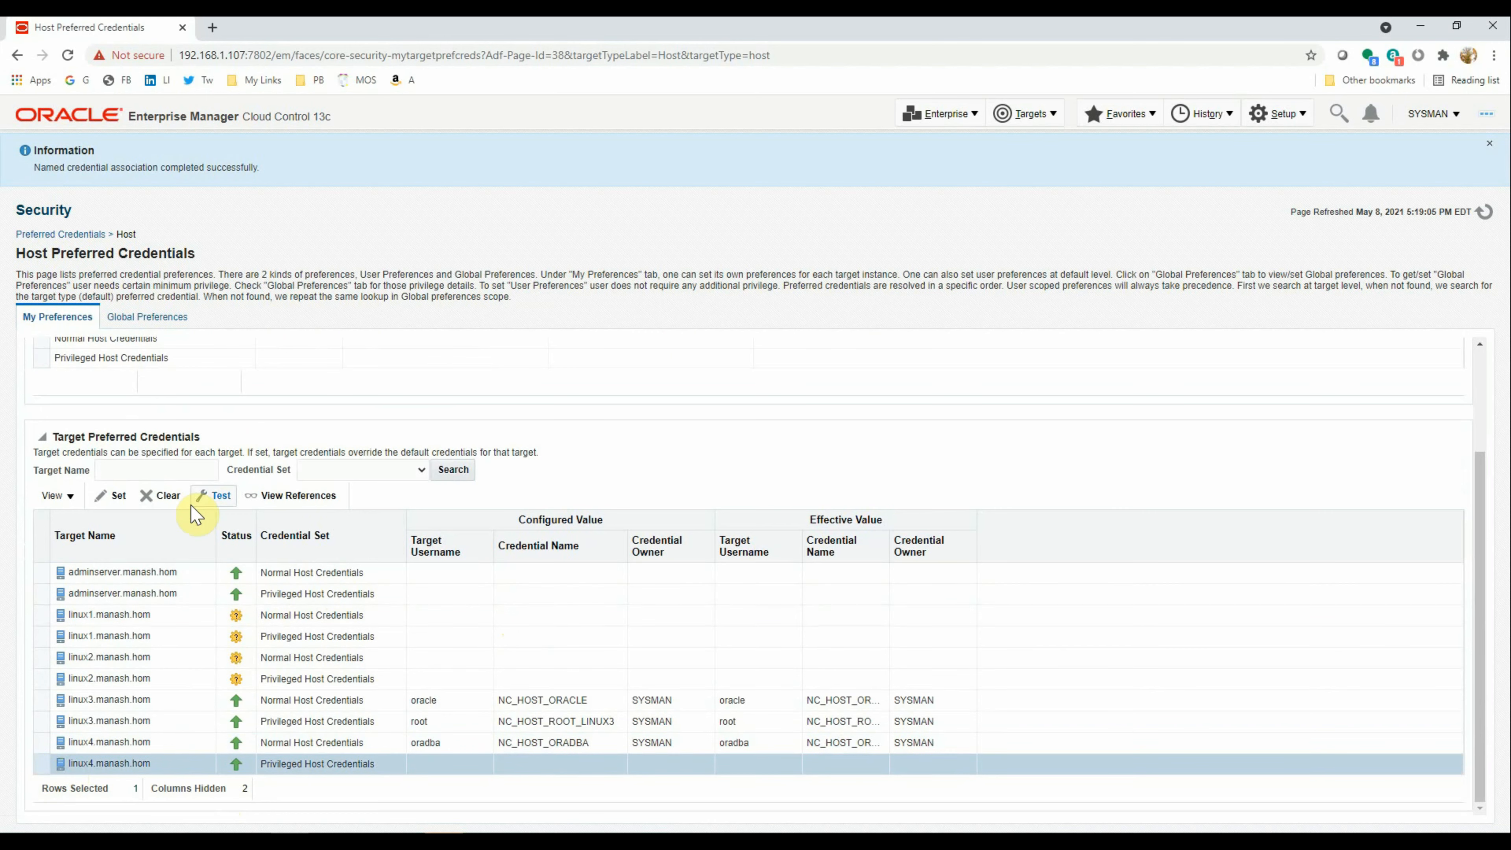
{"action": "left_click", "coordinate": [116, 495]}
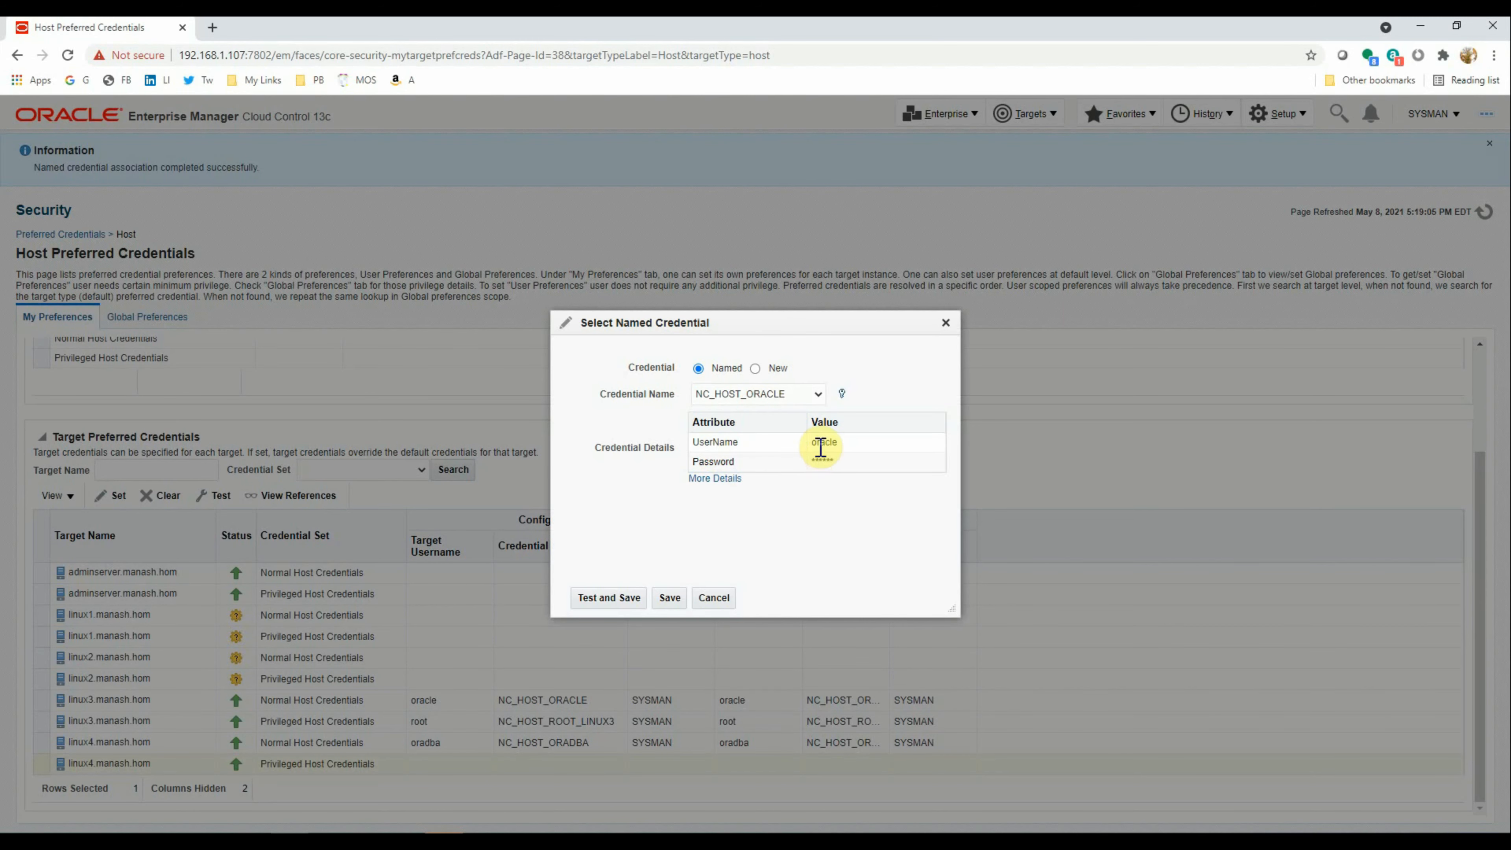
{"action": "left_click", "coordinate": [817, 393]}
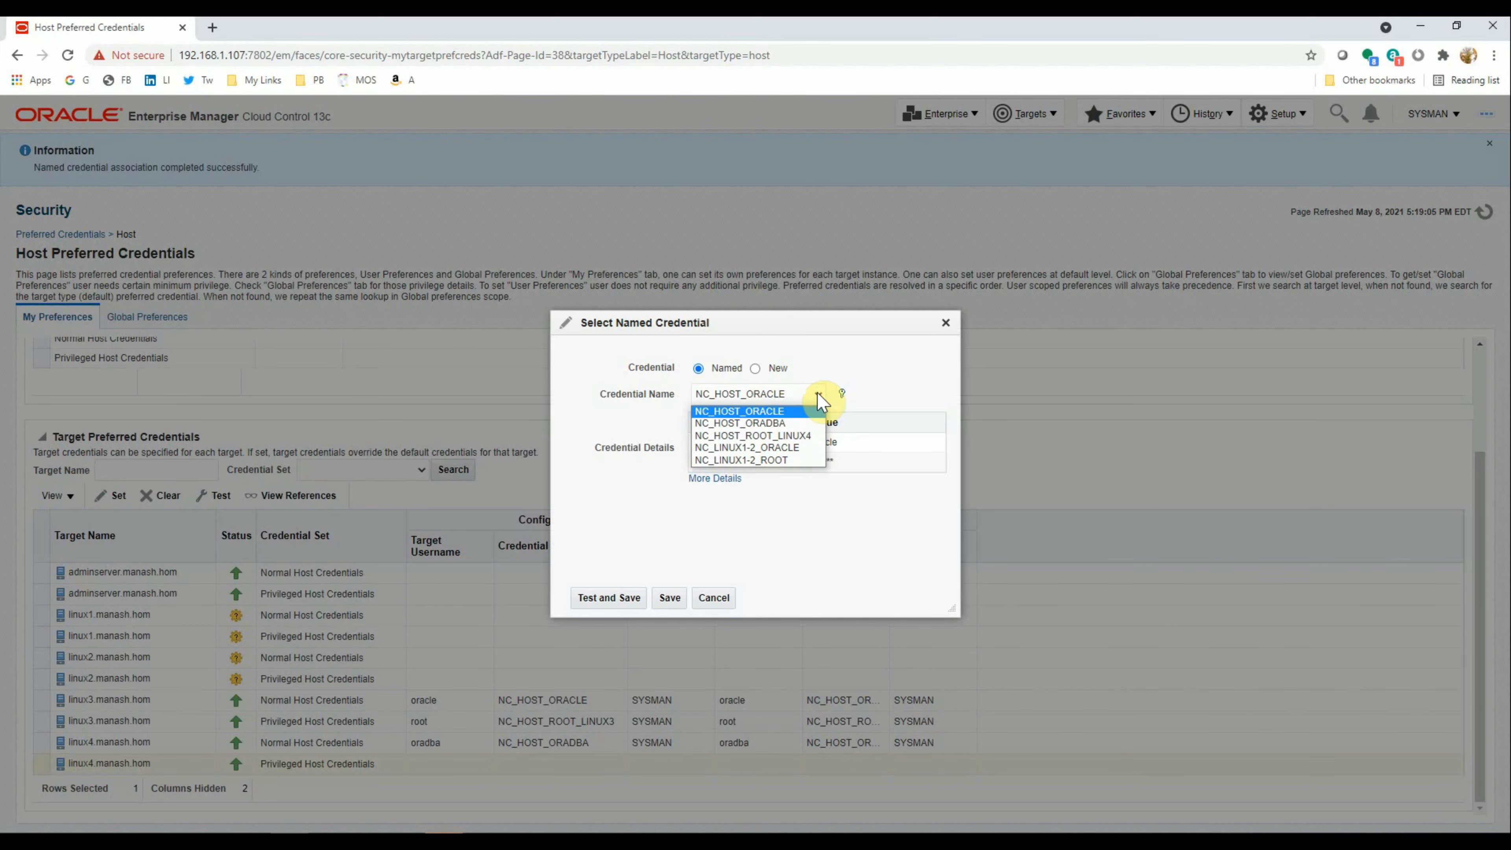
{"action": "left_click", "coordinate": [802, 423]}
{"action": "left_click", "coordinate": [617, 606]}
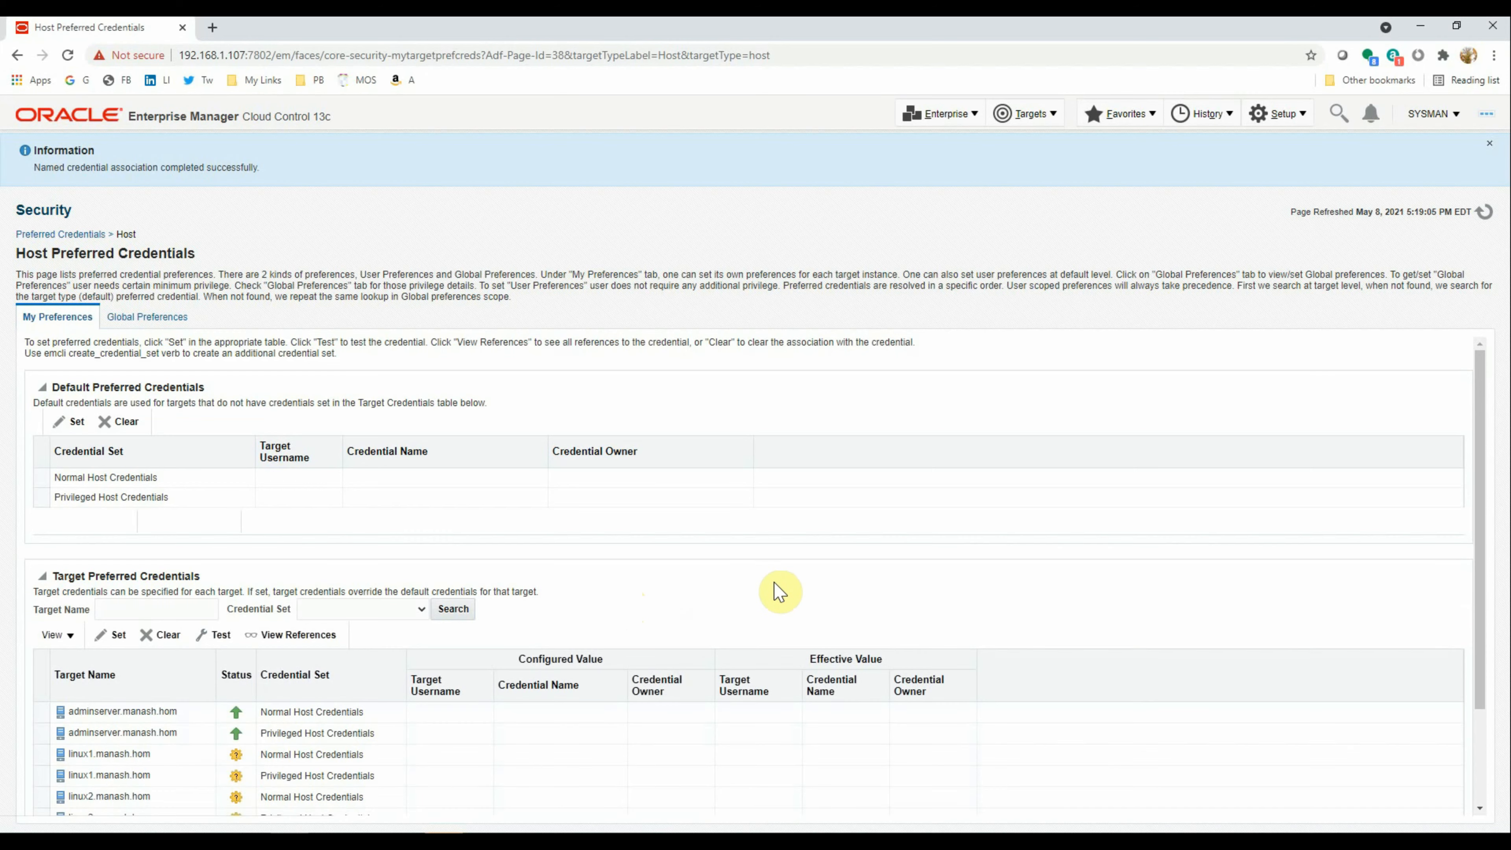
{"action": "scroll", "coordinate": [810, 618], "scroll_direction": "down", "scroll_amount": 2}
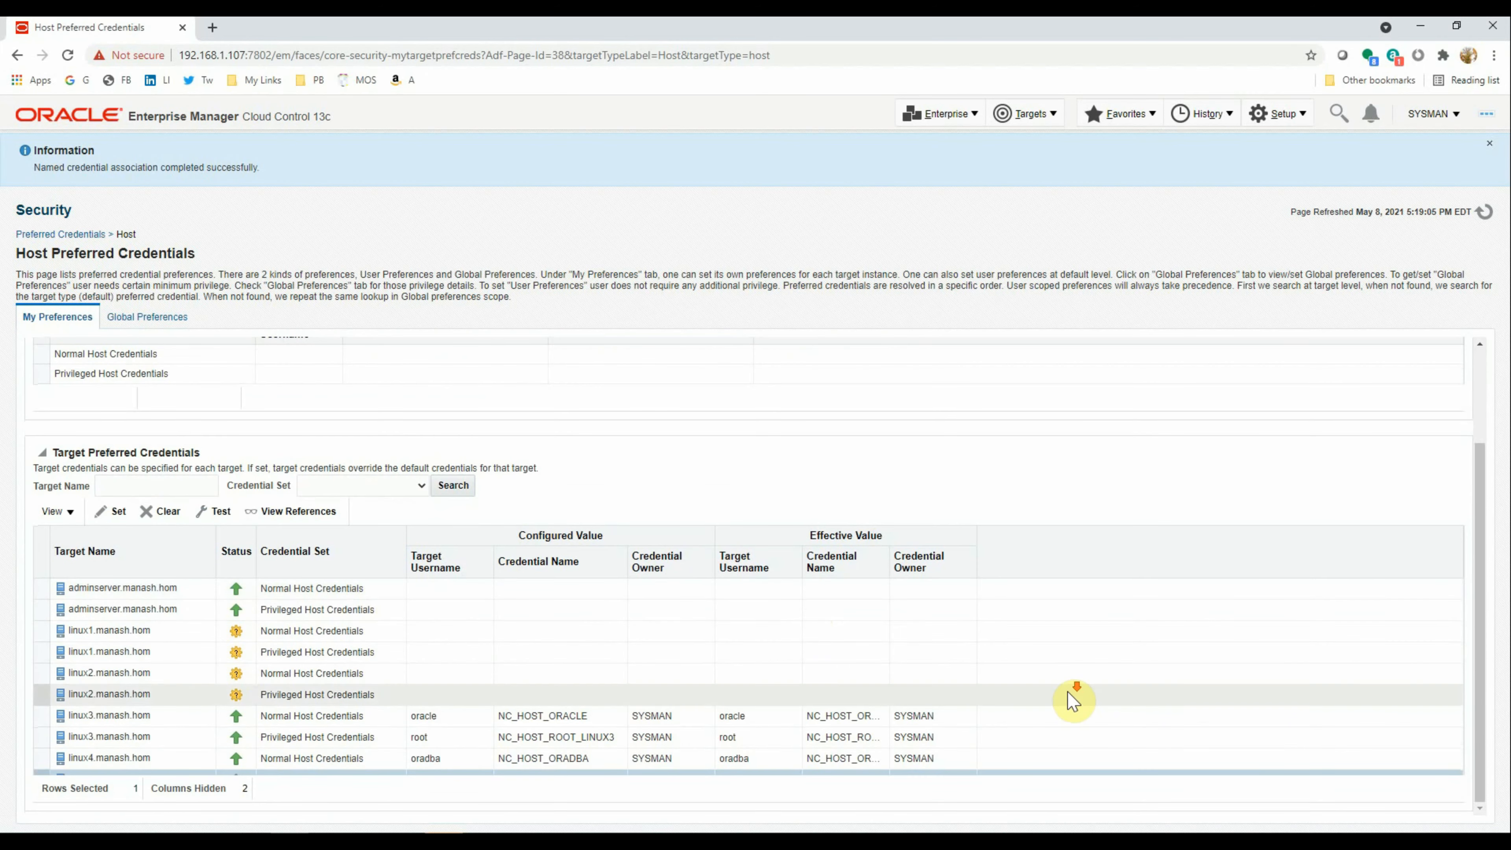
{"action": "scroll", "coordinate": [829, 702], "scroll_direction": "up", "scroll_amount": 2}
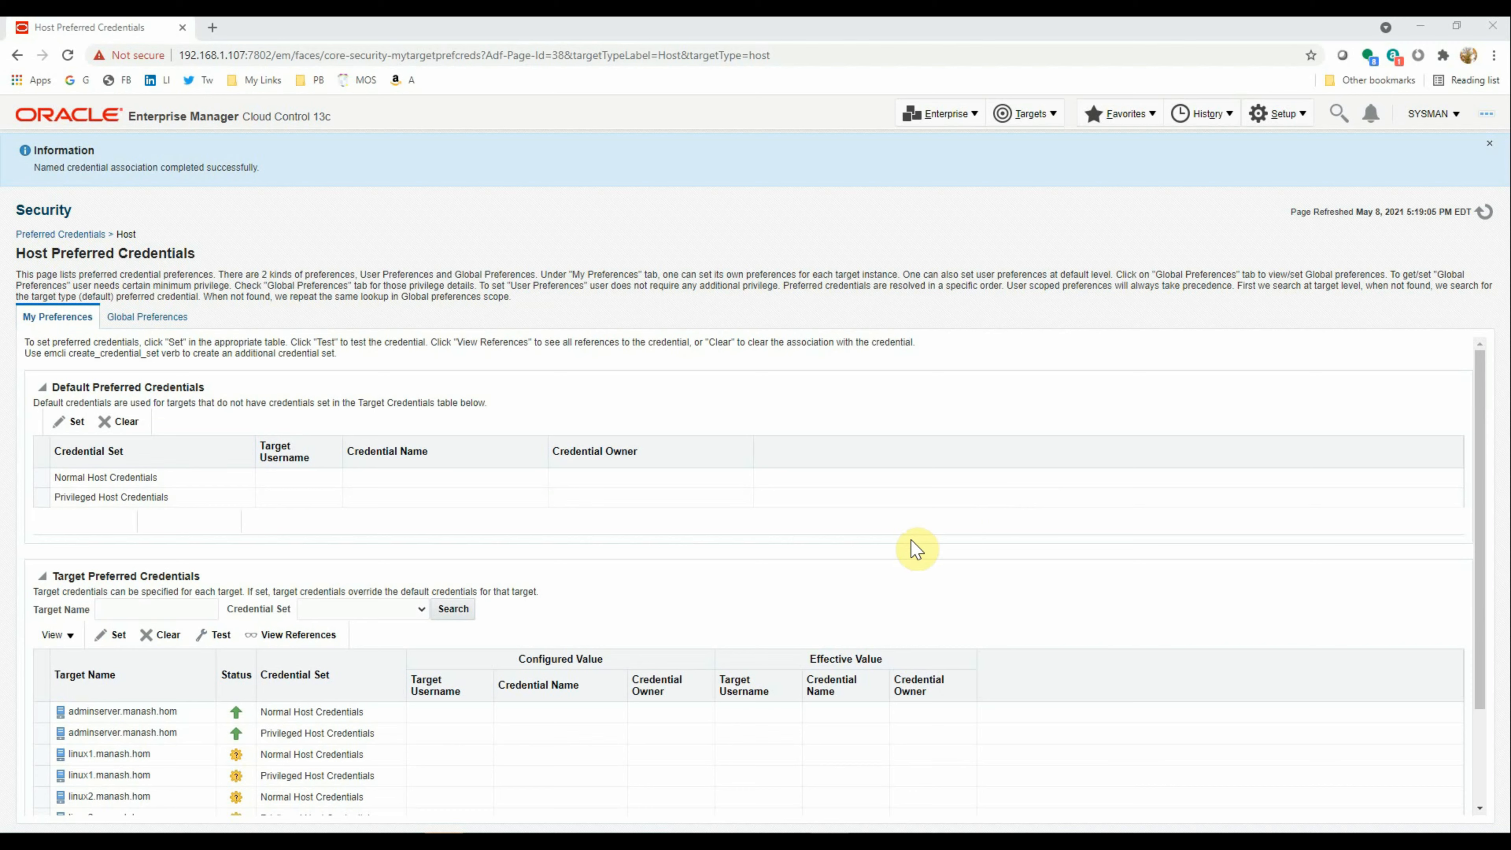
Open Privilege Delegation settings from Setup and edit linux4.manash.hom
{"action": "left_click", "coordinate": [1282, 122]}
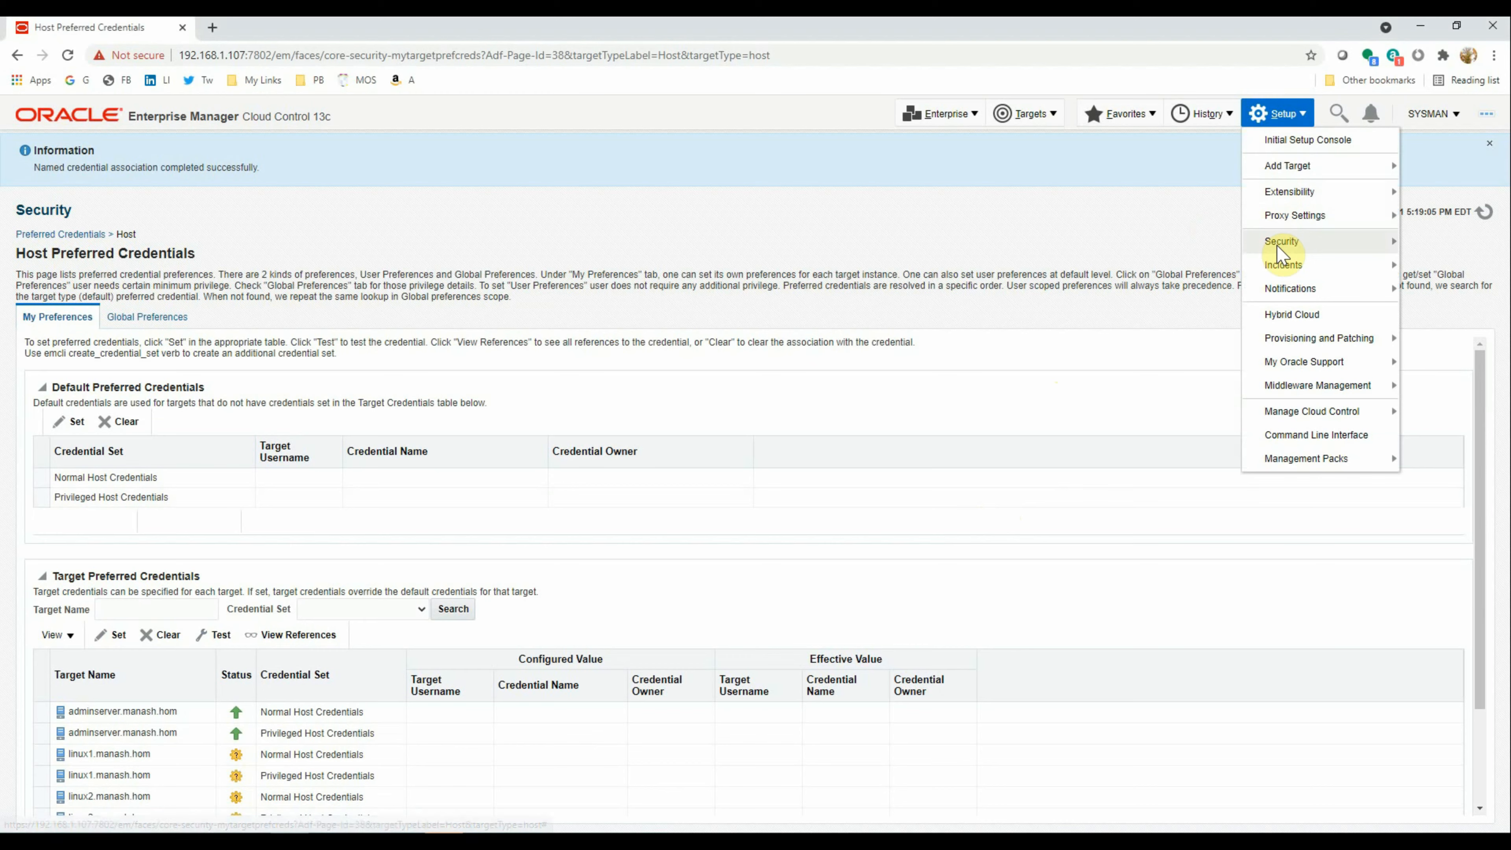
{"action": "mouse_move", "coordinate": [1276, 246]}
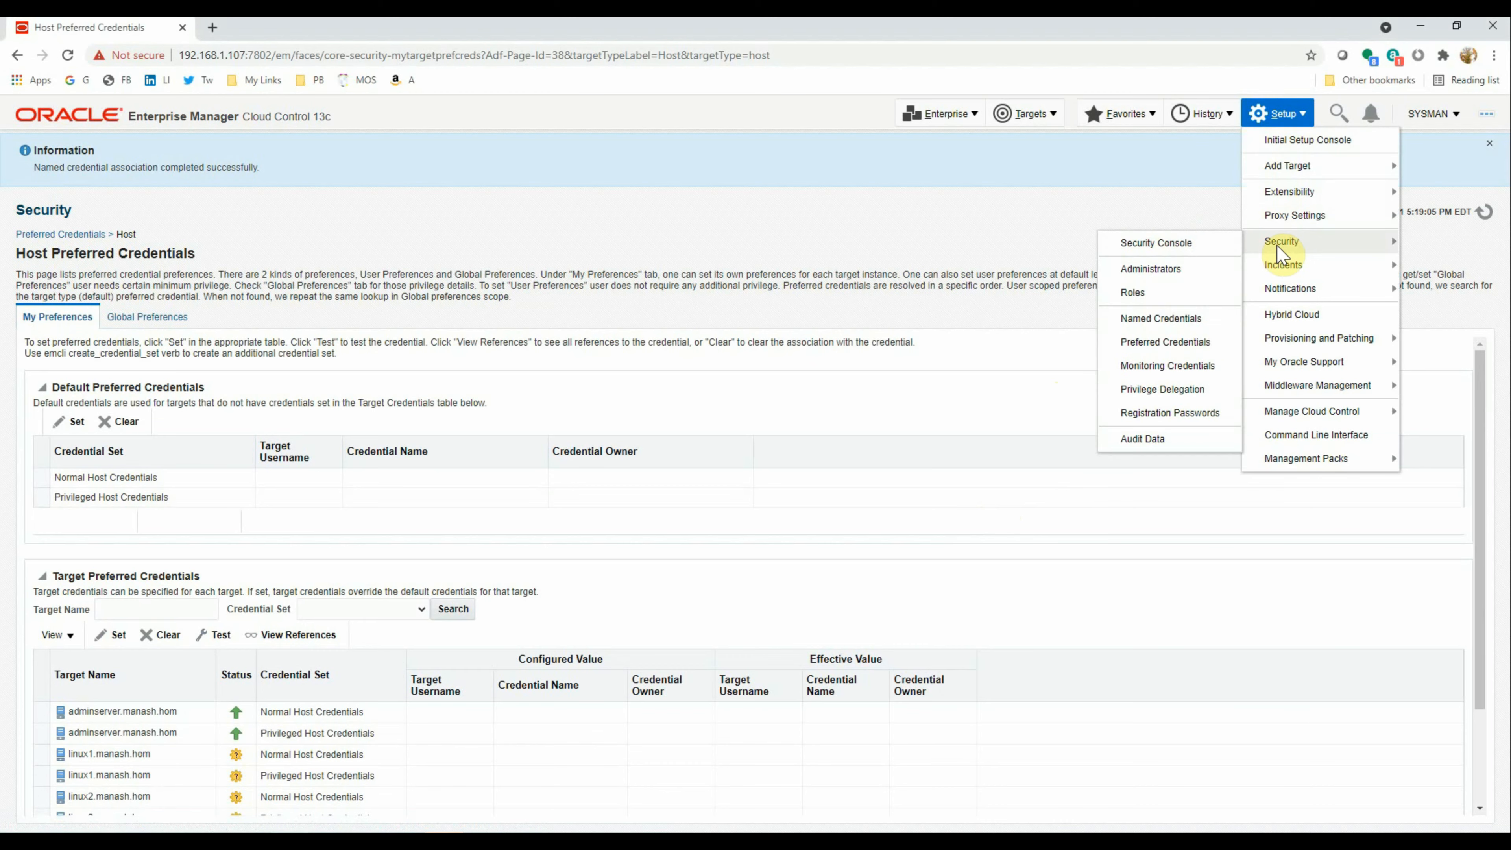
{"action": "left_click", "coordinate": [1163, 390]}
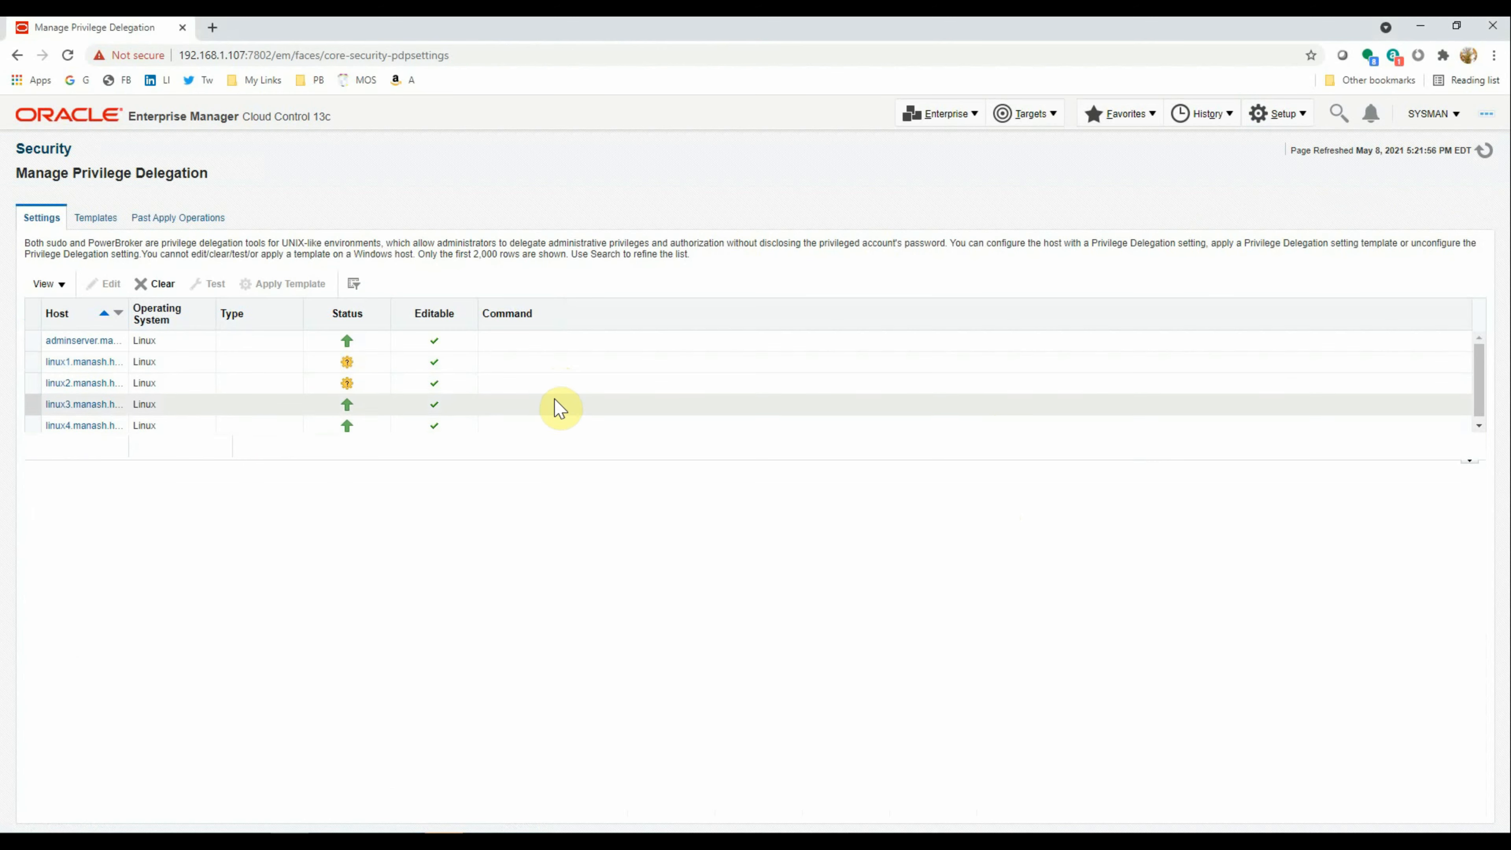
{"action": "left_click", "coordinate": [32, 425]}
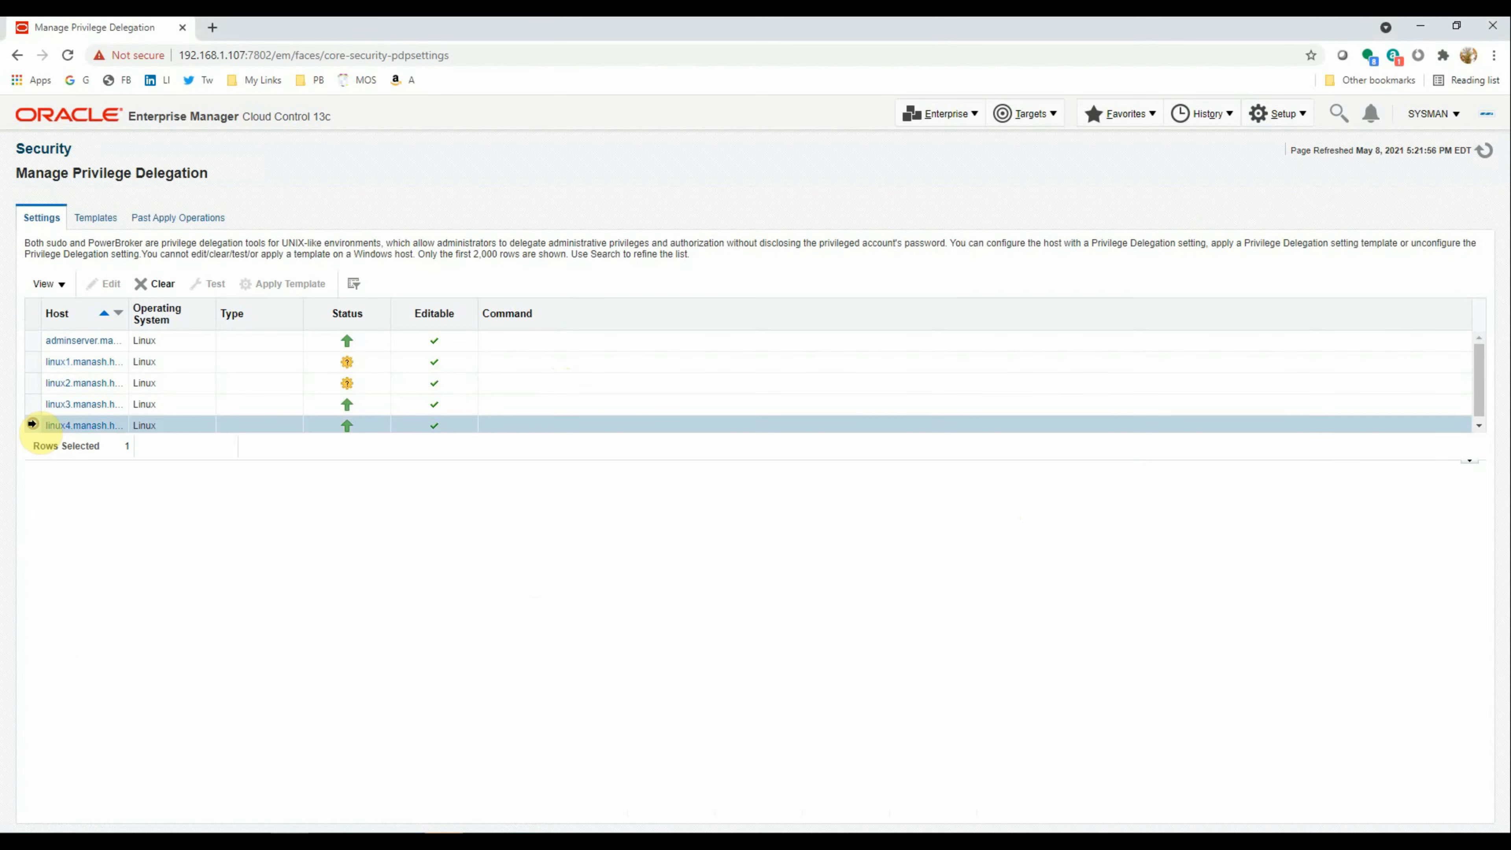
{"action": "left_click", "coordinate": [117, 291]}
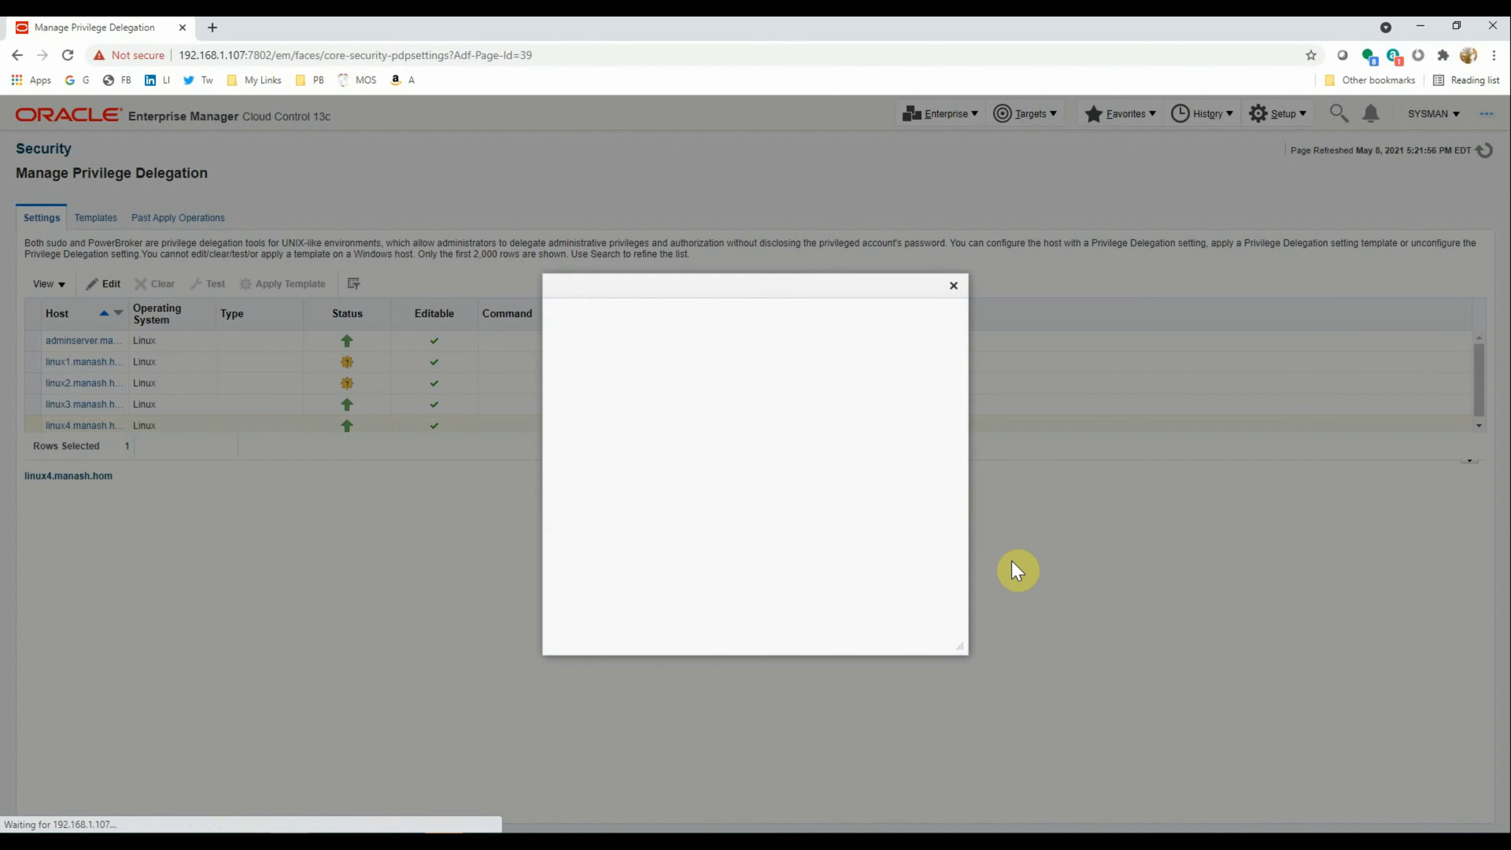
Set the delegation type to Sudo with command 'sudo -u %RUNAS% %COMMAND%' and save
{"action": "left_click", "coordinate": [621, 334]}
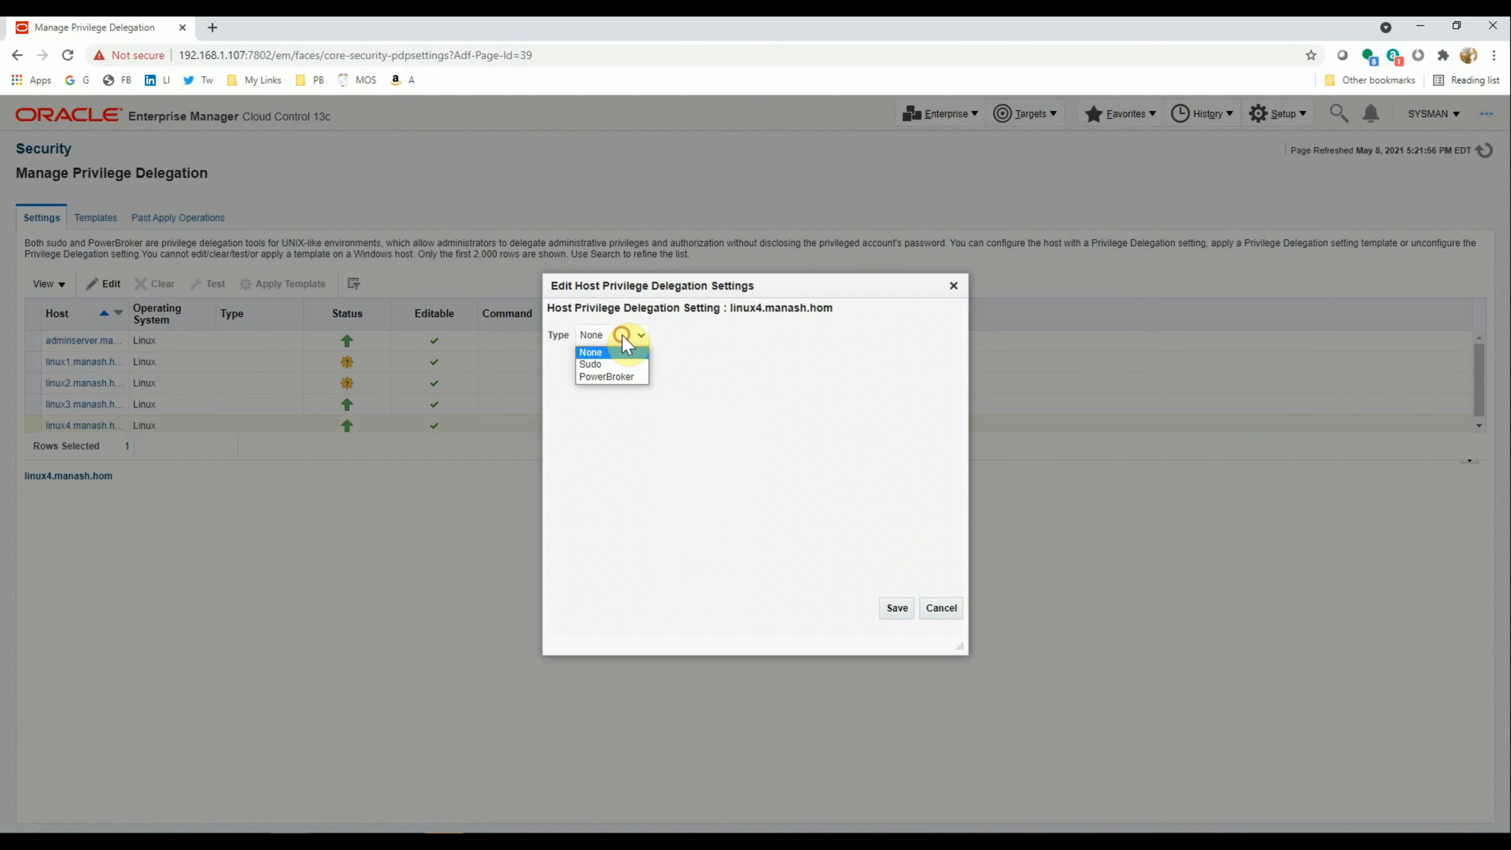
{"action": "left_click", "coordinate": [614, 360]}
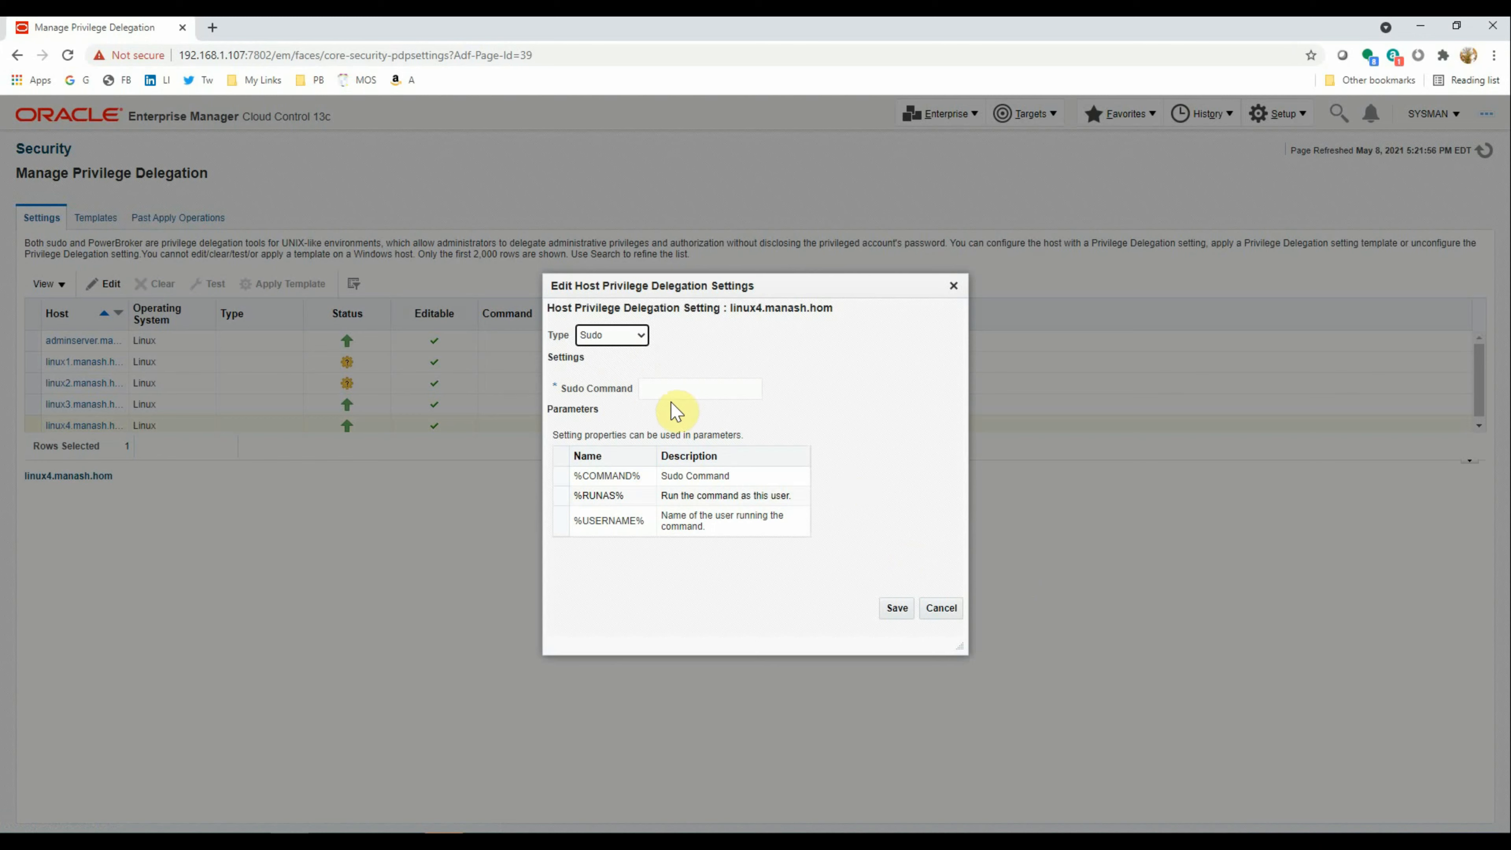
{"action": "left_click", "coordinate": [661, 388]}
{"action": "left_click", "coordinate": [674, 423]}
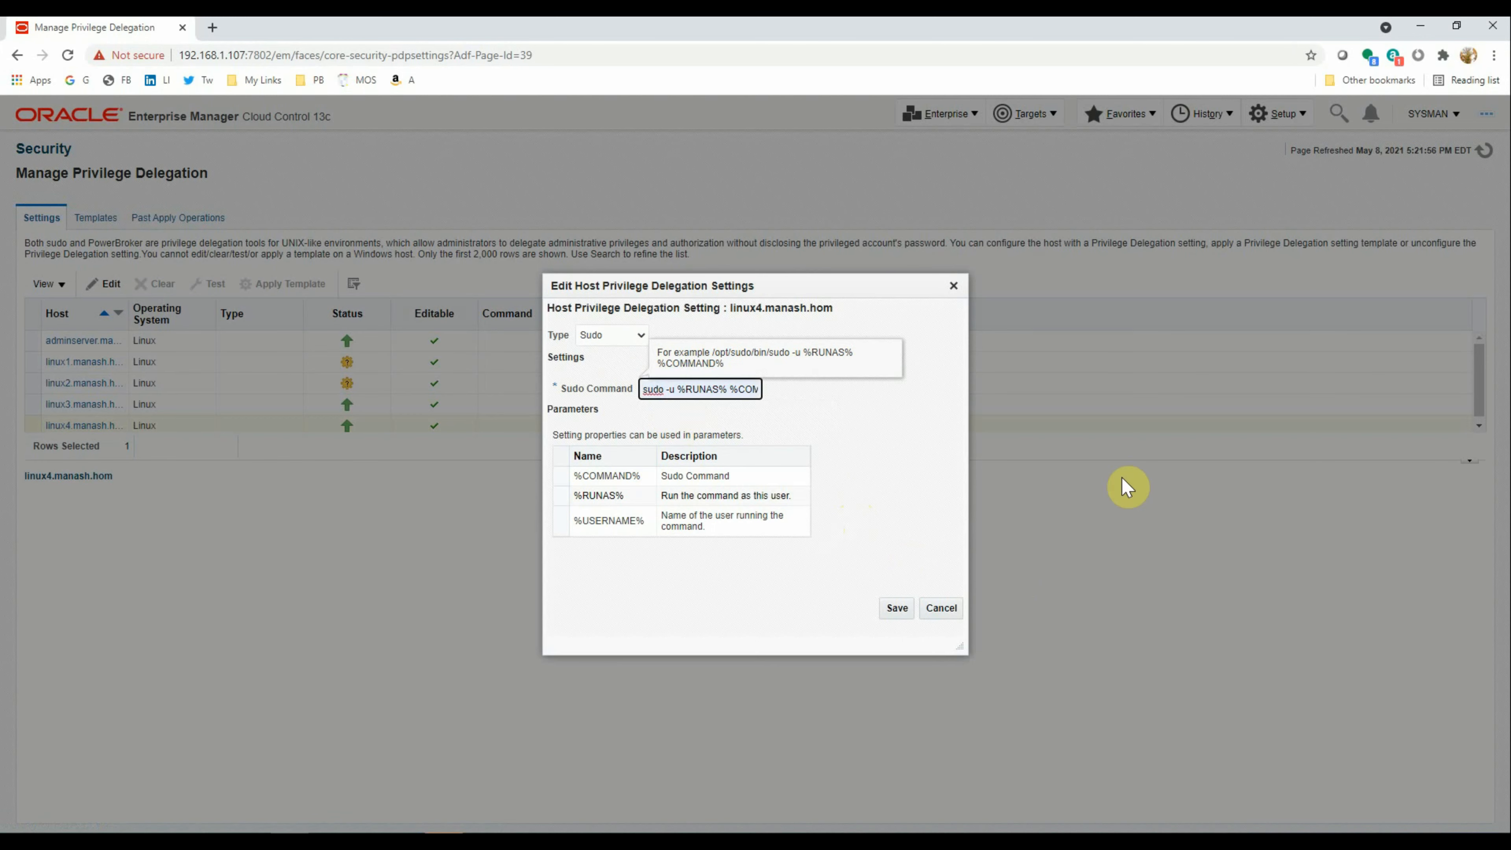
{"action": "key", "text": "End"}
{"action": "left_click", "coordinate": [898, 609]}
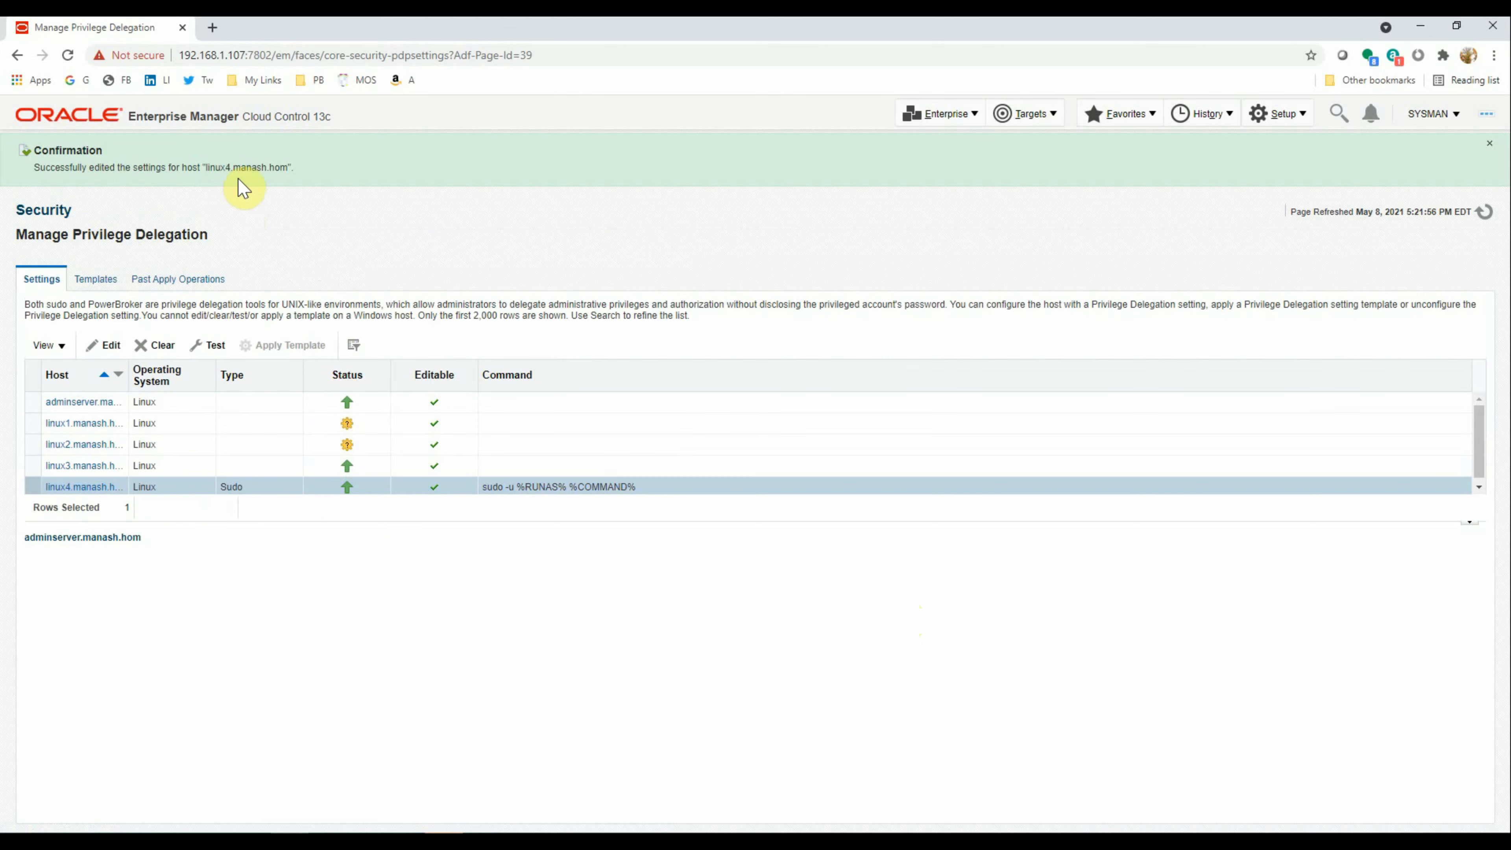
Test linux4's Sudo delegation using new credentials for user oradba, running as oracle
{"action": "left_click", "coordinate": [223, 348]}
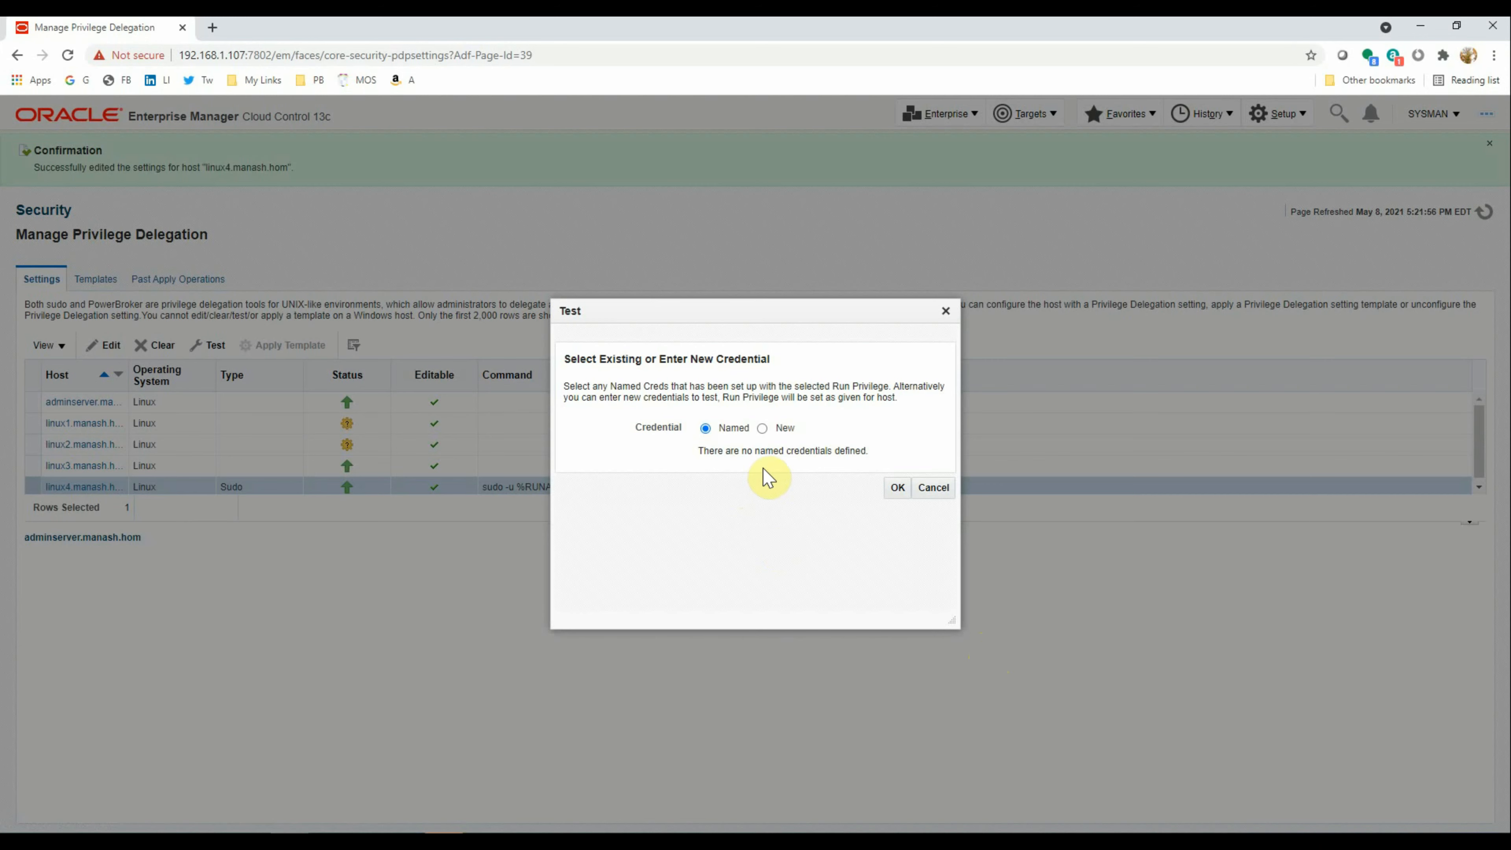
{"action": "left_click", "coordinate": [762, 428]}
{"action": "left_click", "coordinate": [739, 454]}
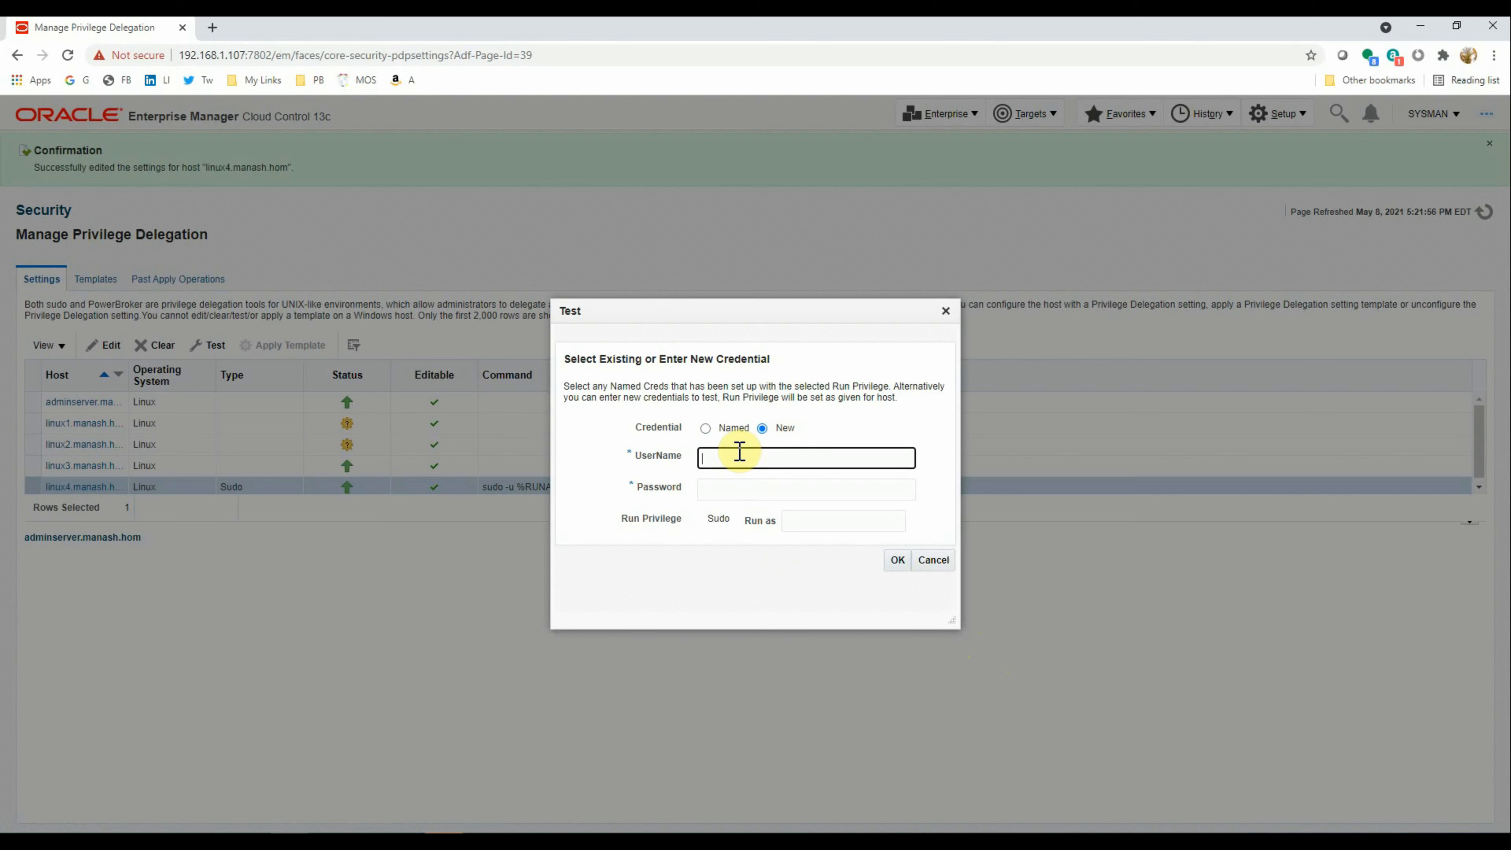
{"action": "type", "text": "oradba"}
{"action": "left_click", "coordinate": [735, 485]}
{"action": "type", "text": "••••••••"}
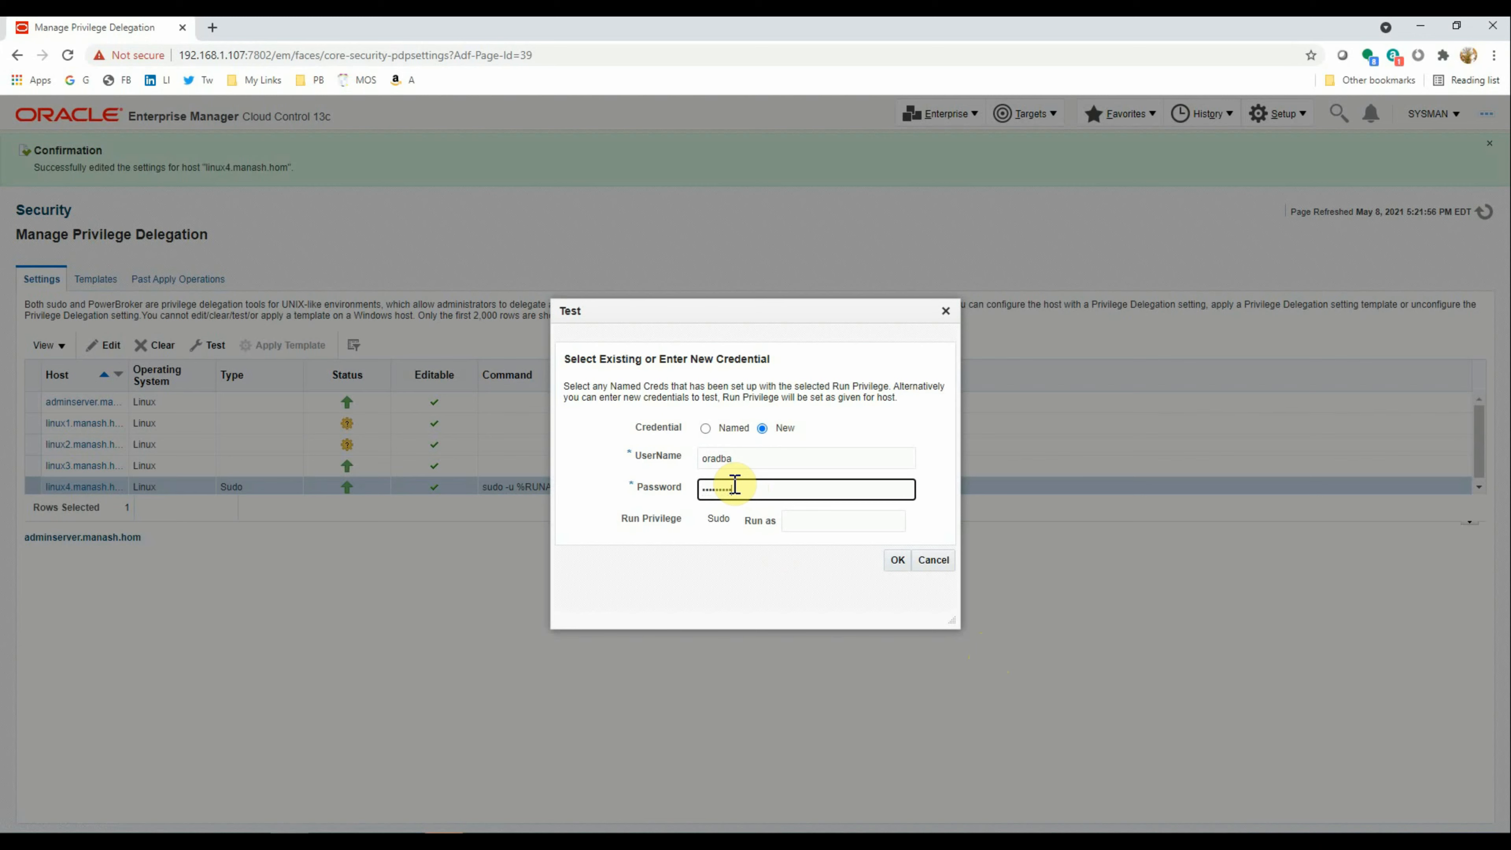
{"action": "left_click", "coordinate": [809, 523]}
{"action": "type", "text": "oracle"}
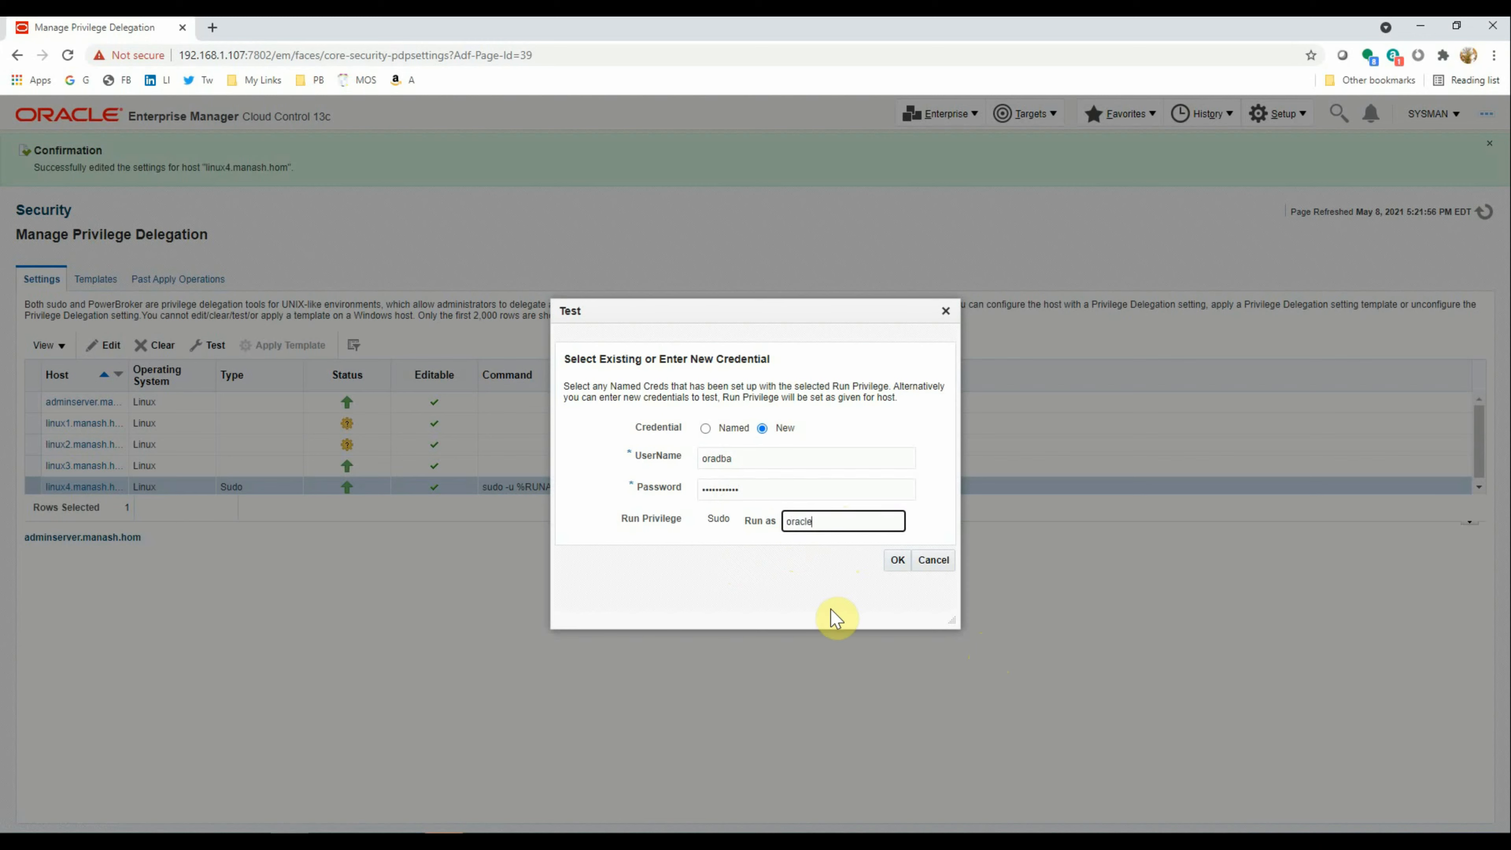
{"action": "left_click", "coordinate": [898, 561]}
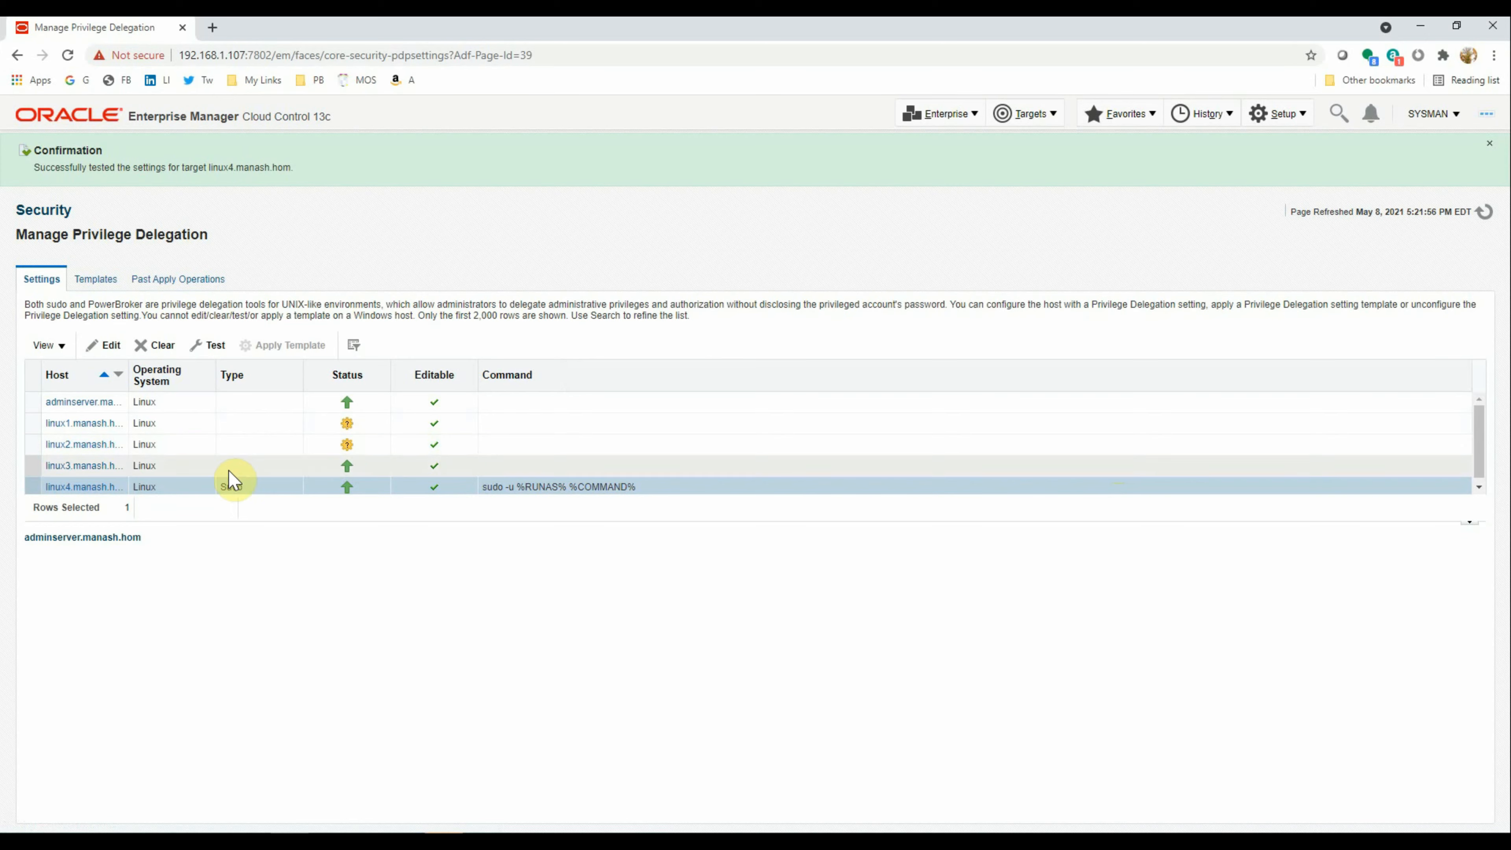
Rerun linux4's delegation test with new host credentials, this time running as root
{"action": "left_click", "coordinate": [217, 347]}
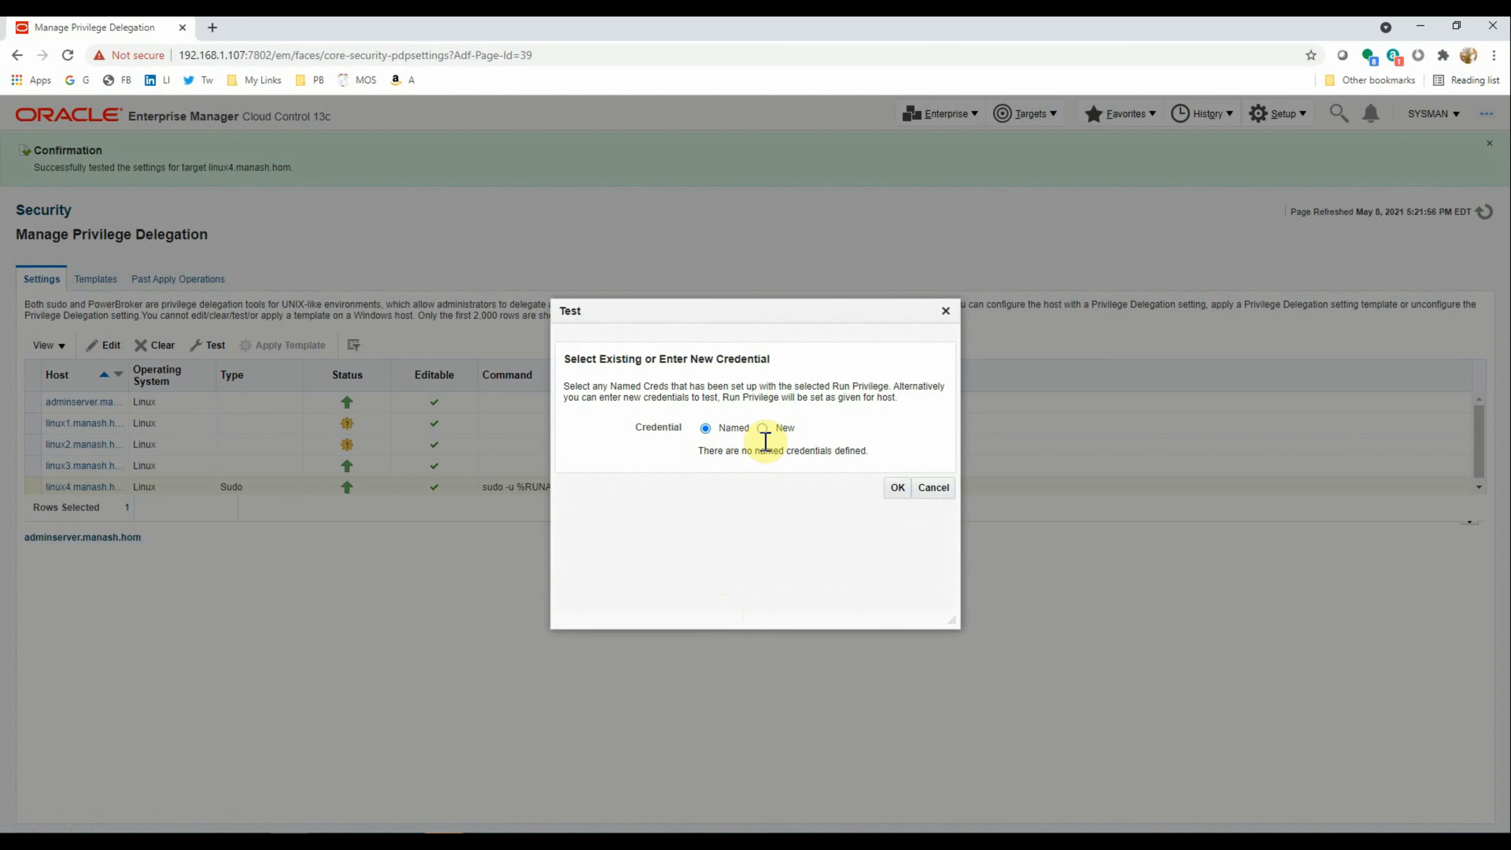
{"action": "left_click", "coordinate": [764, 428]}
{"action": "left_click", "coordinate": [755, 464]}
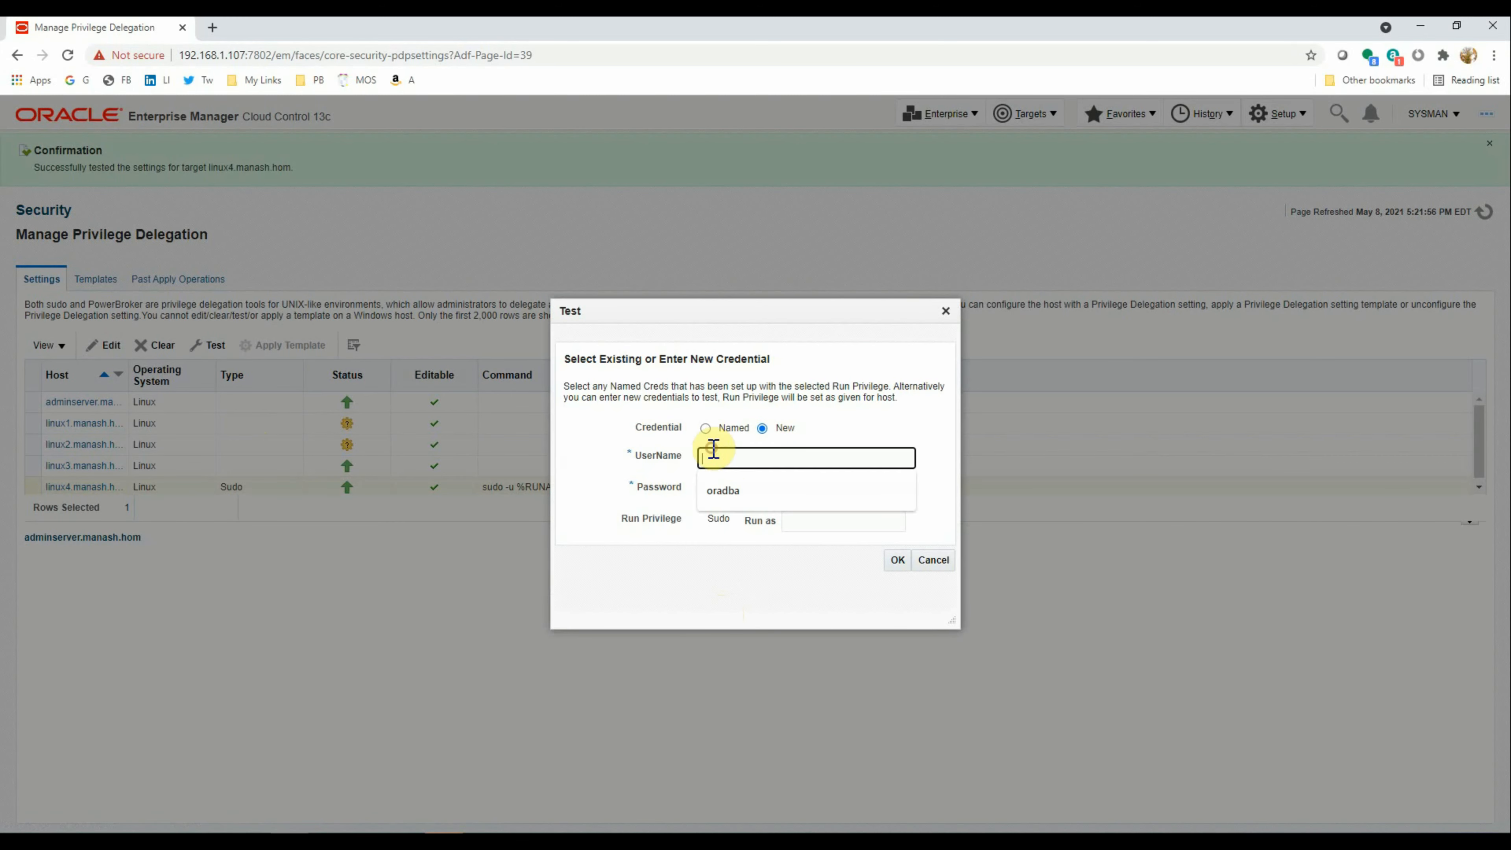
{"action": "left_click", "coordinate": [732, 489]}
{"action": "left_click", "coordinate": [734, 489]}
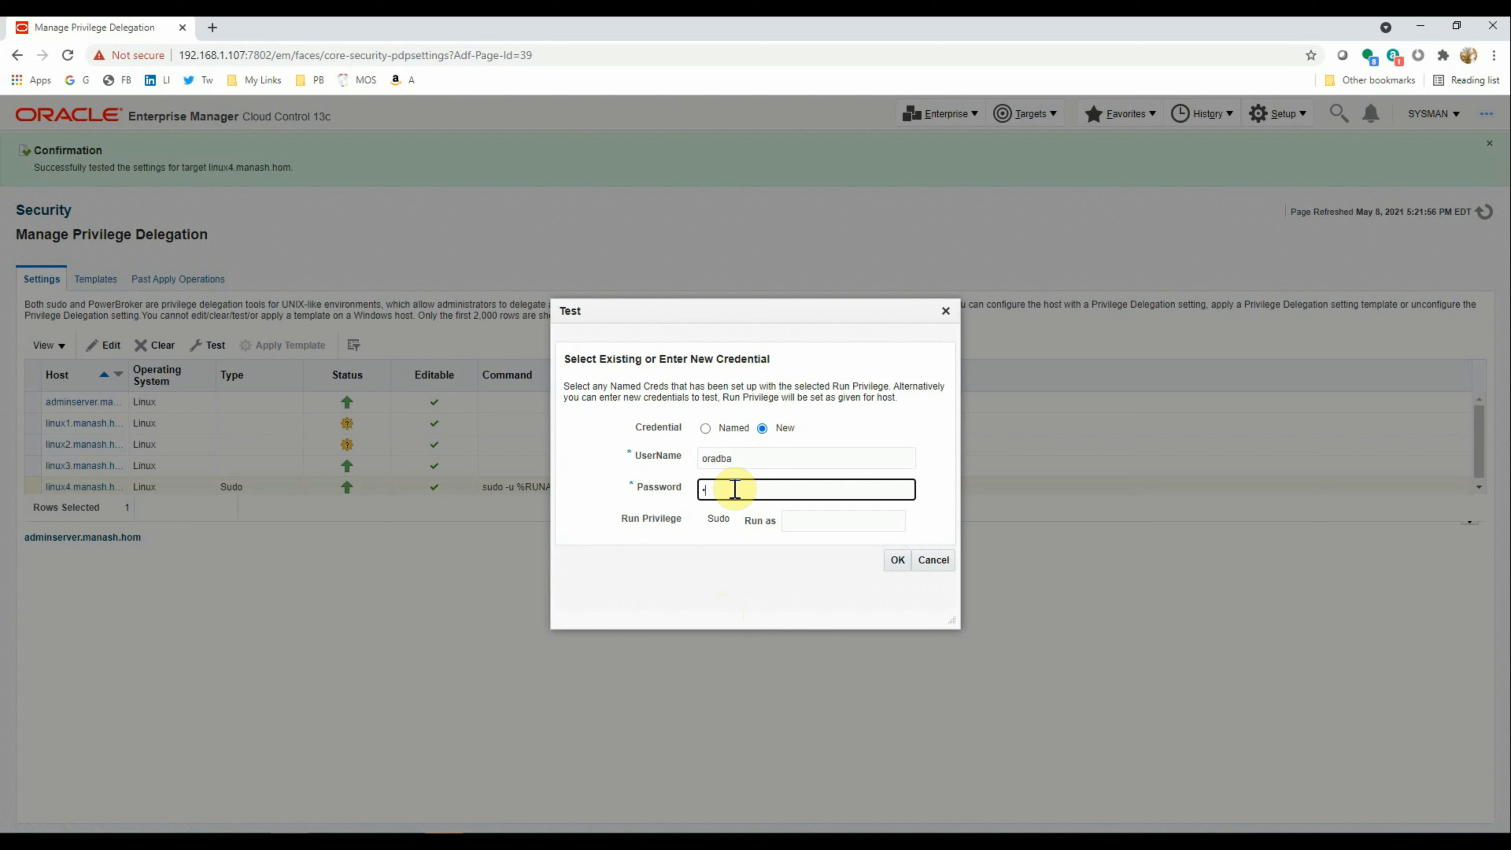
{"action": "type", "text": "orac"}
{"action": "left_click", "coordinate": [818, 521]}
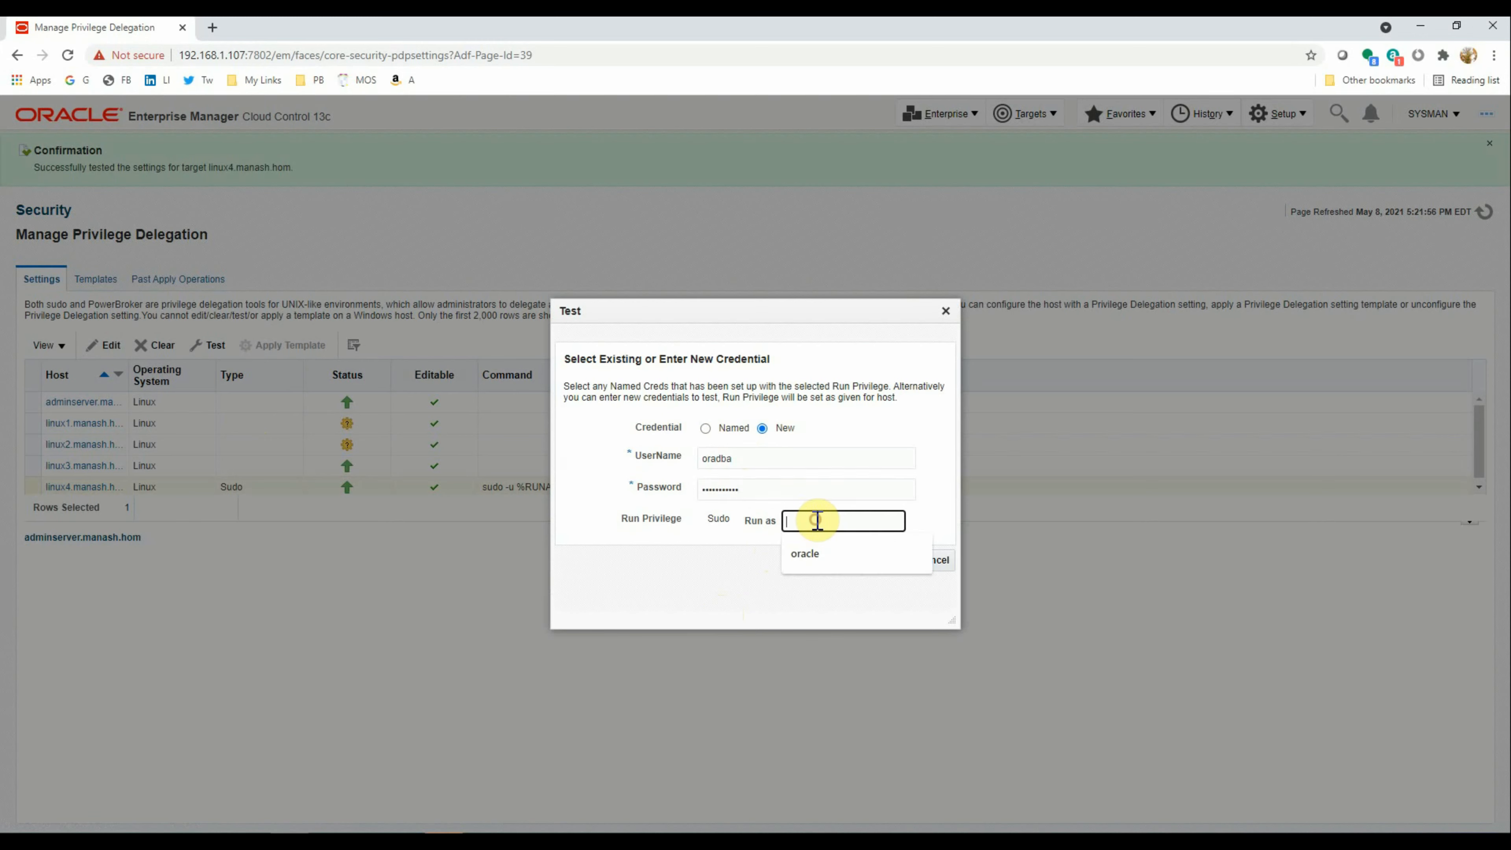
{"action": "type", "text": "root"}
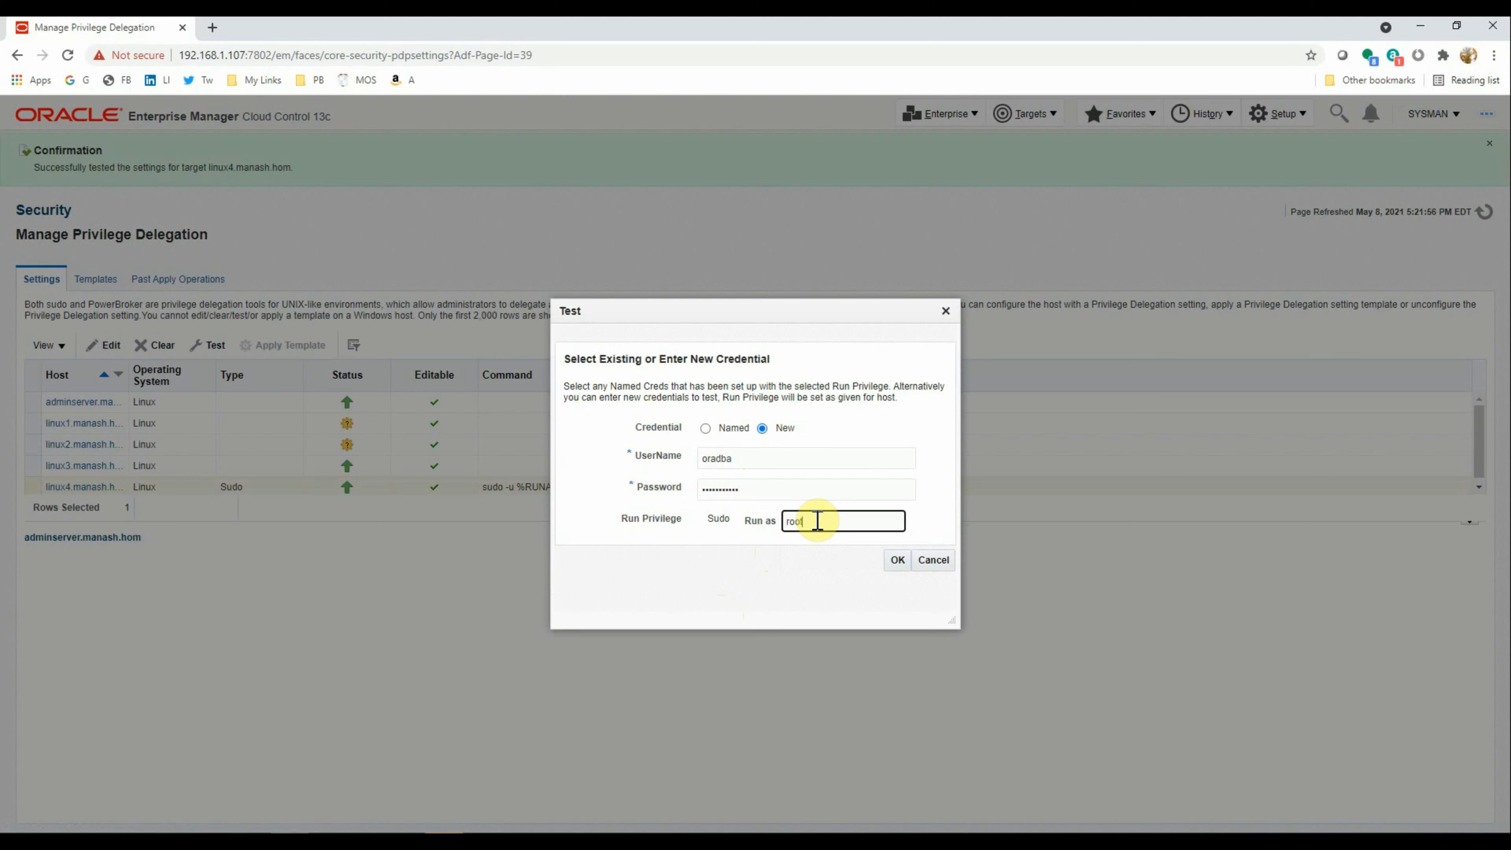
{"action": "left_click", "coordinate": [897, 559]}
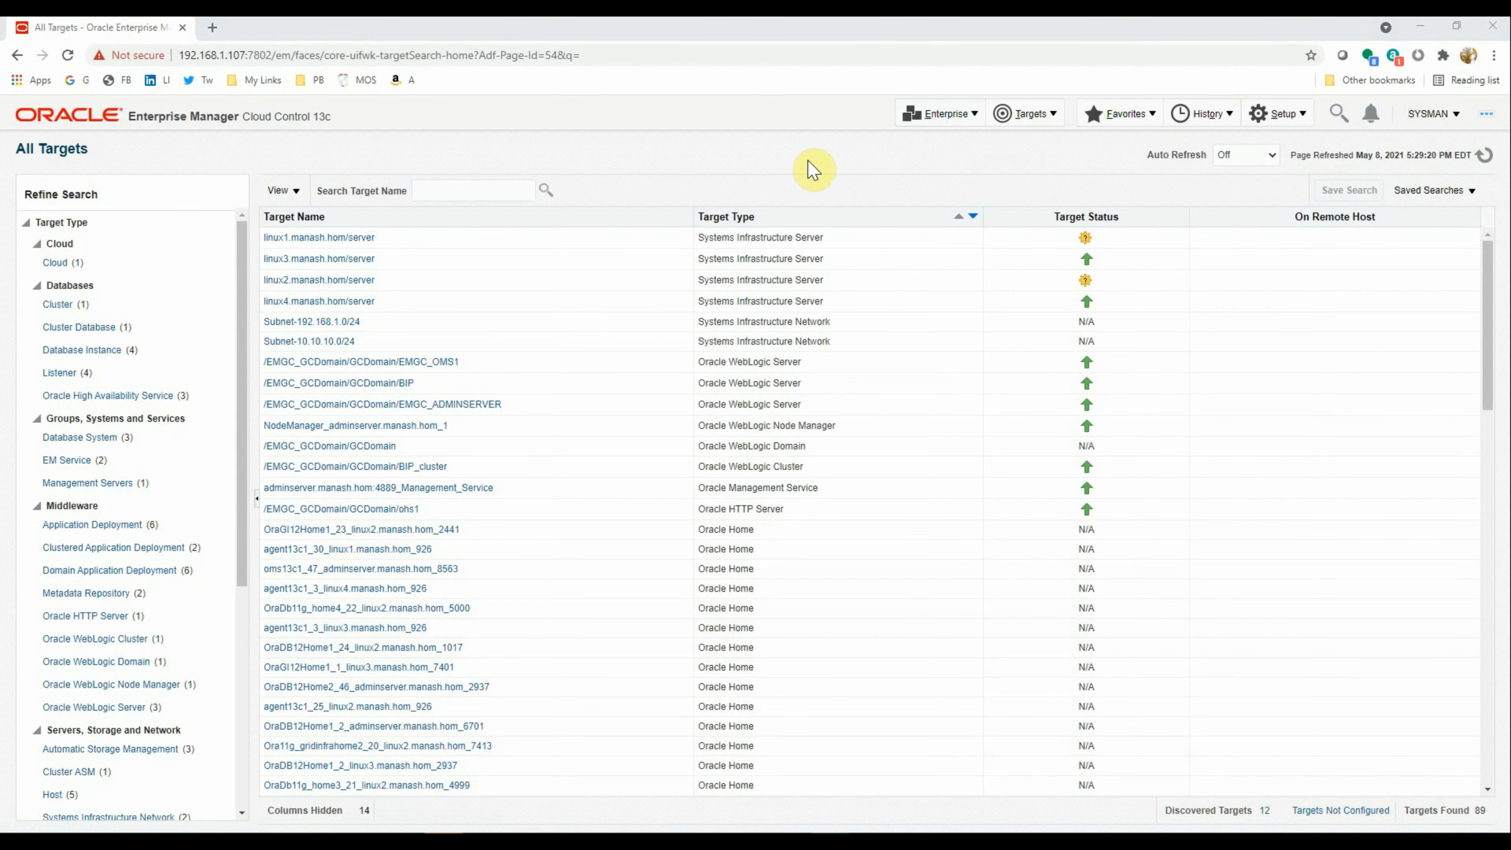
Go to Enterprise > Job > Library and create a new SQL Script library job
{"action": "left_click", "coordinate": [952, 116]}
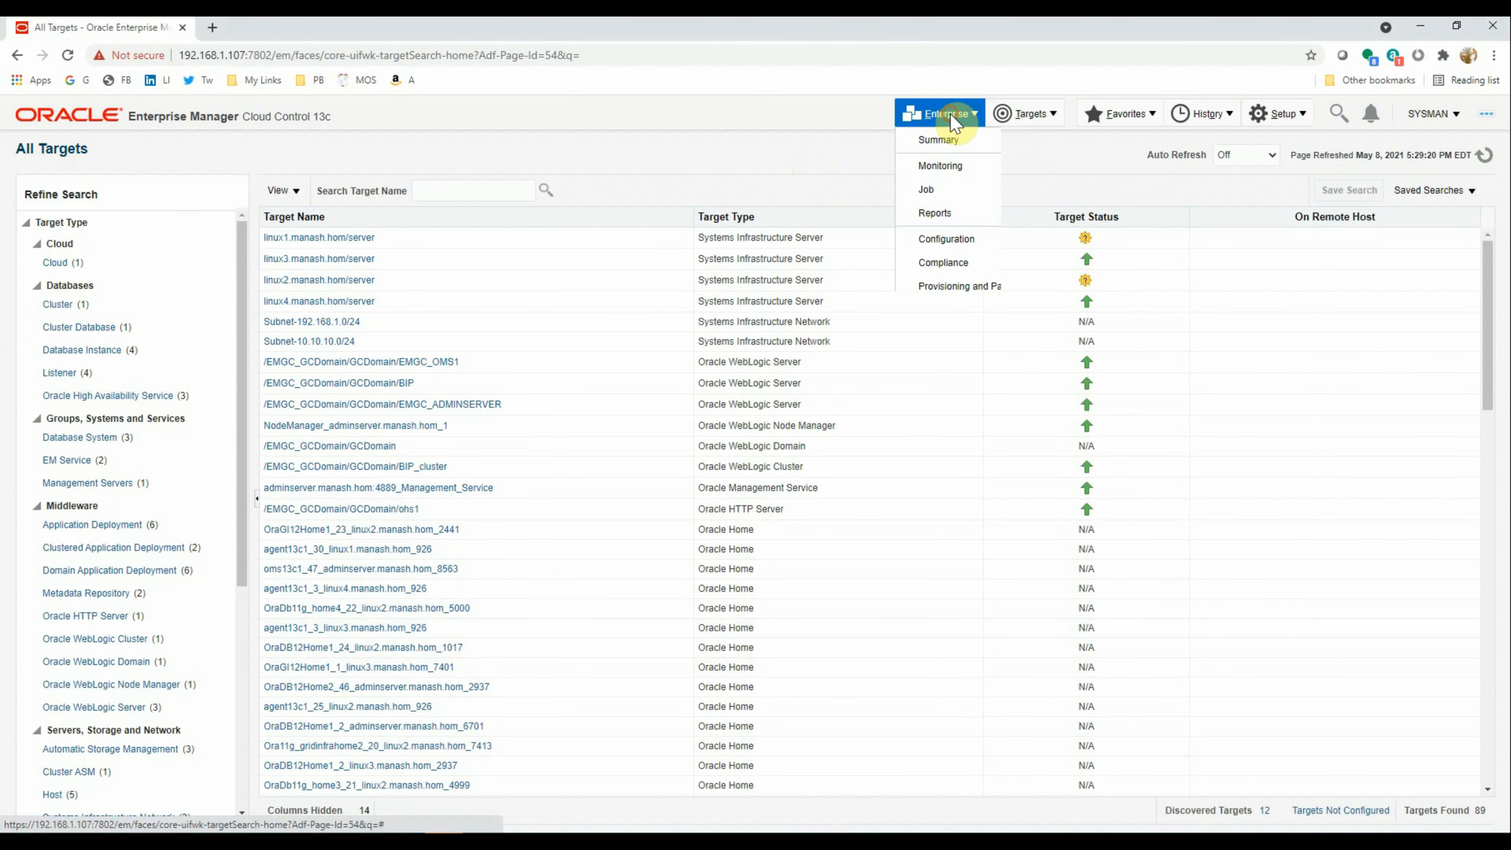
{"action": "left_click", "coordinate": [958, 192]}
{"action": "left_click", "coordinate": [1090, 215]}
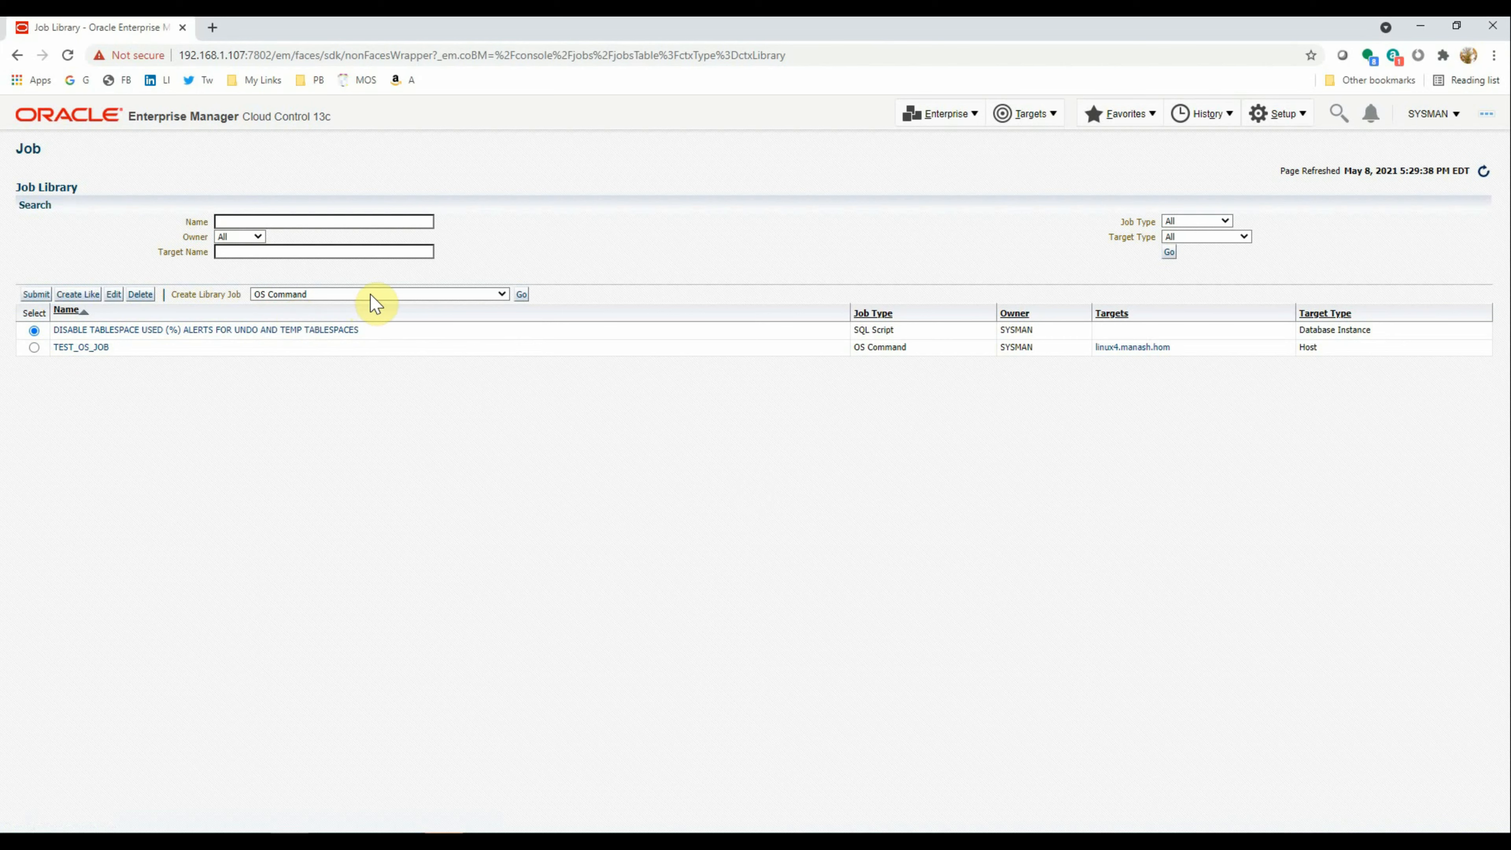
{"action": "left_click", "coordinate": [303, 293]}
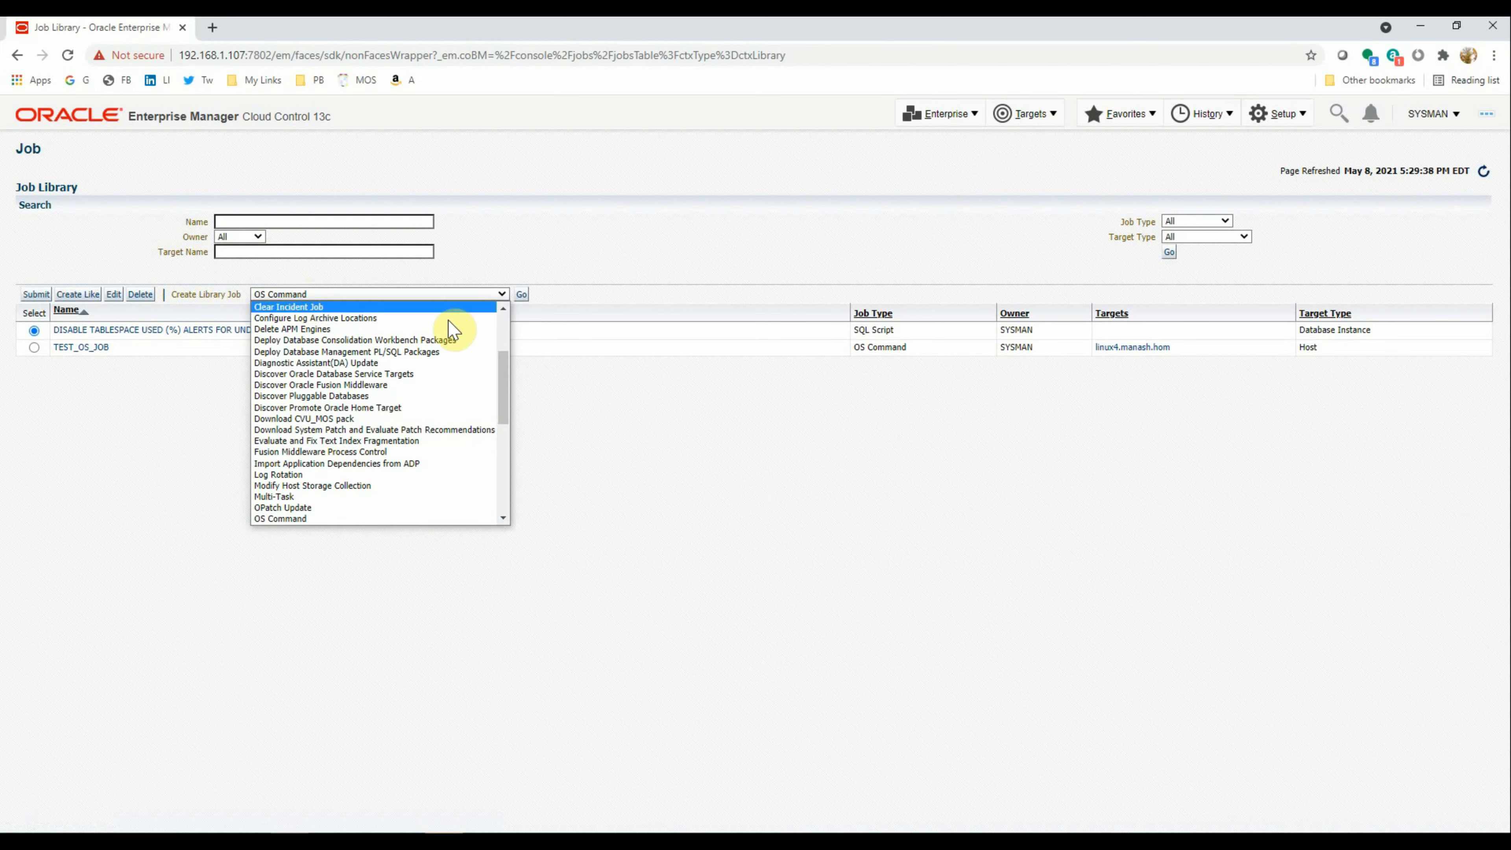
{"action": "left_click_drag", "start_coordinate": [503, 374], "coordinate": [506, 449]}
{"action": "left_click", "coordinate": [297, 483]}
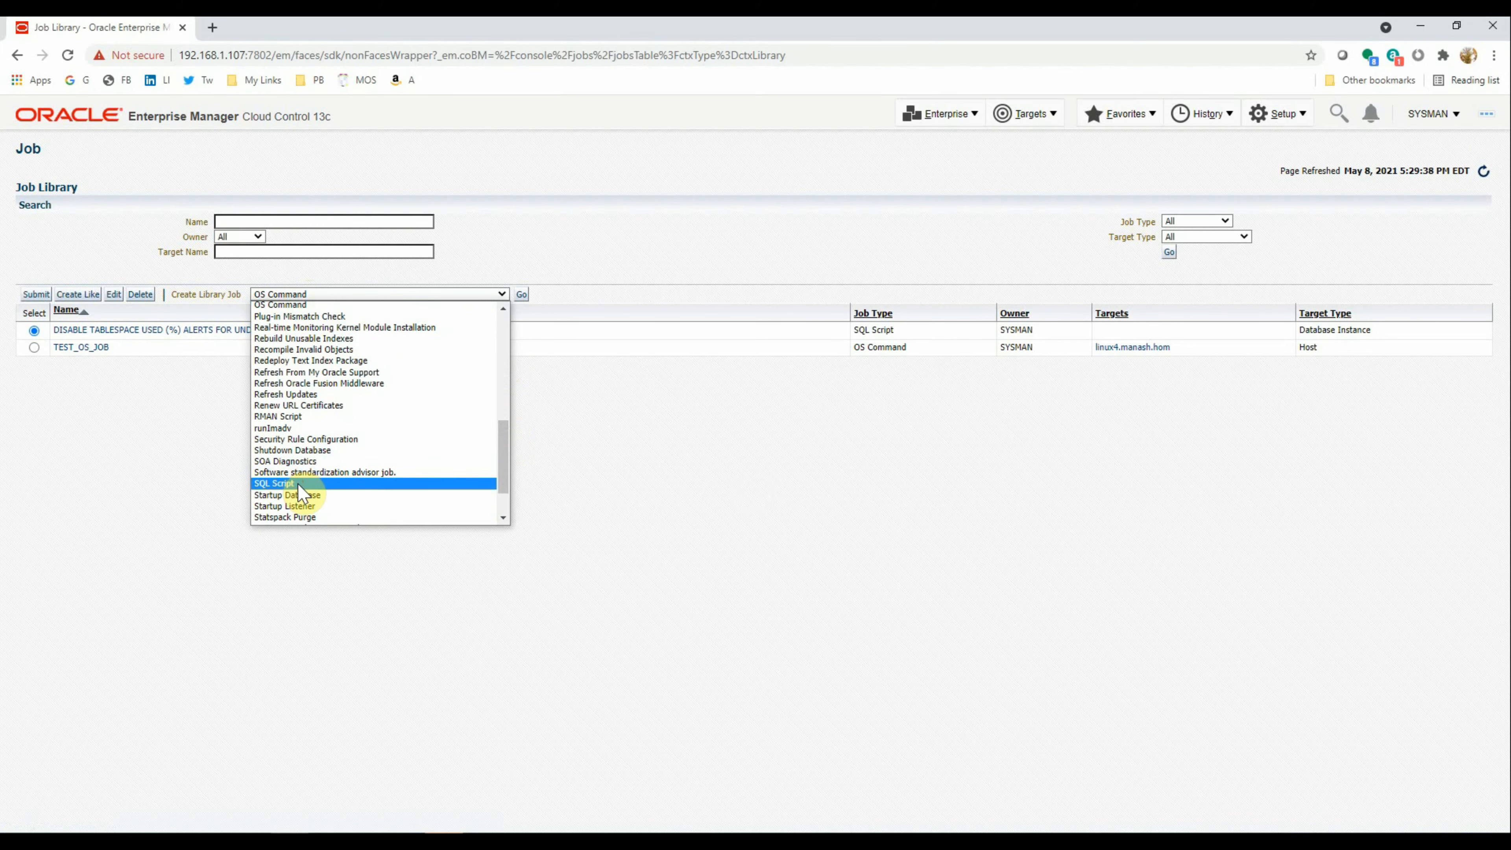
{"action": "left_click", "coordinate": [522, 295]}
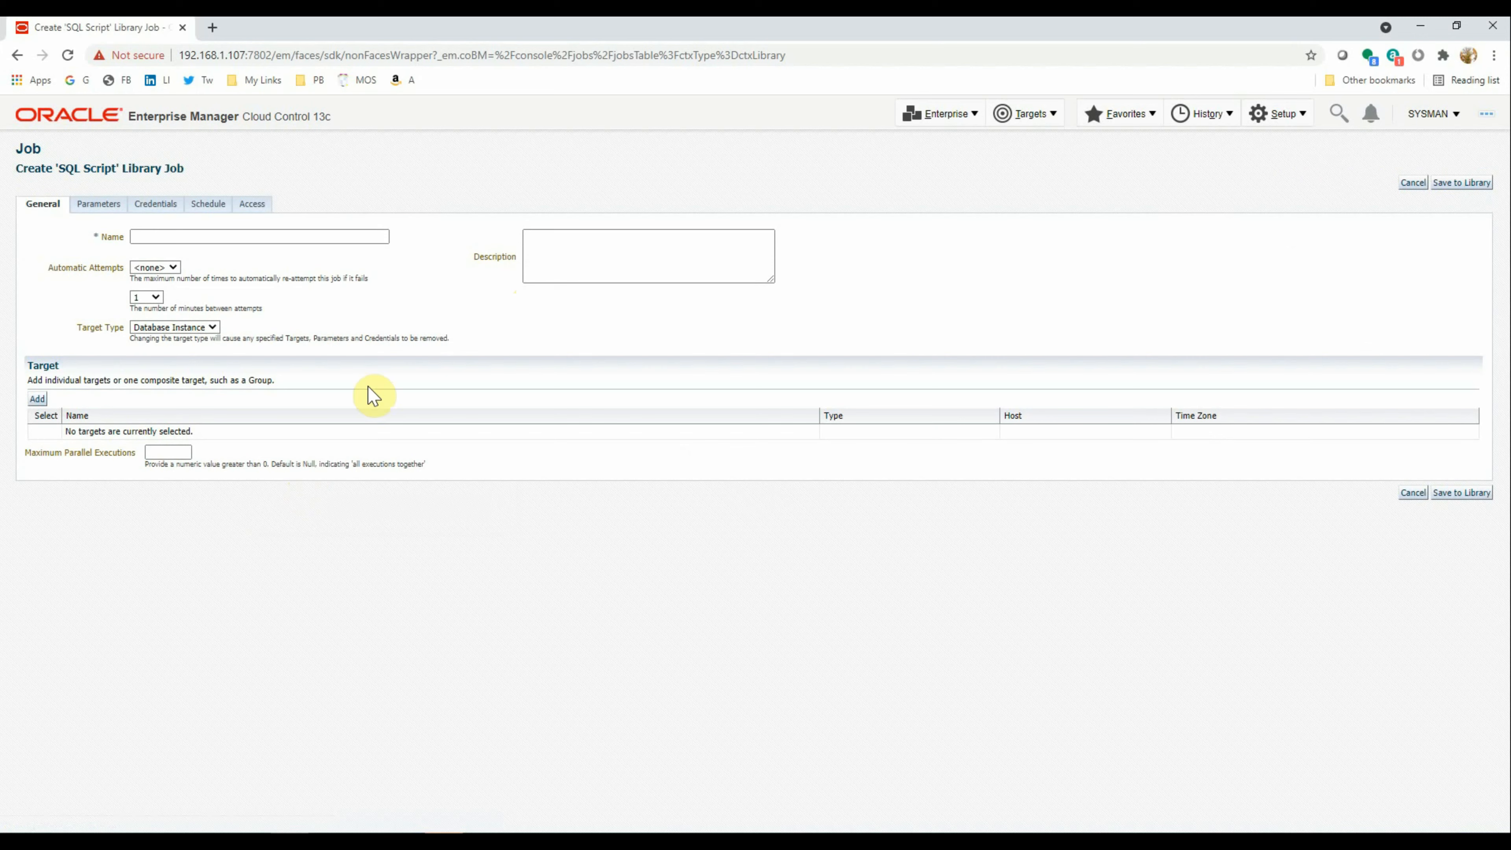
Name the job SIMPLE_TEST_JOB and keep Database Instance as the target type
{"action": "left_click", "coordinate": [179, 236]}
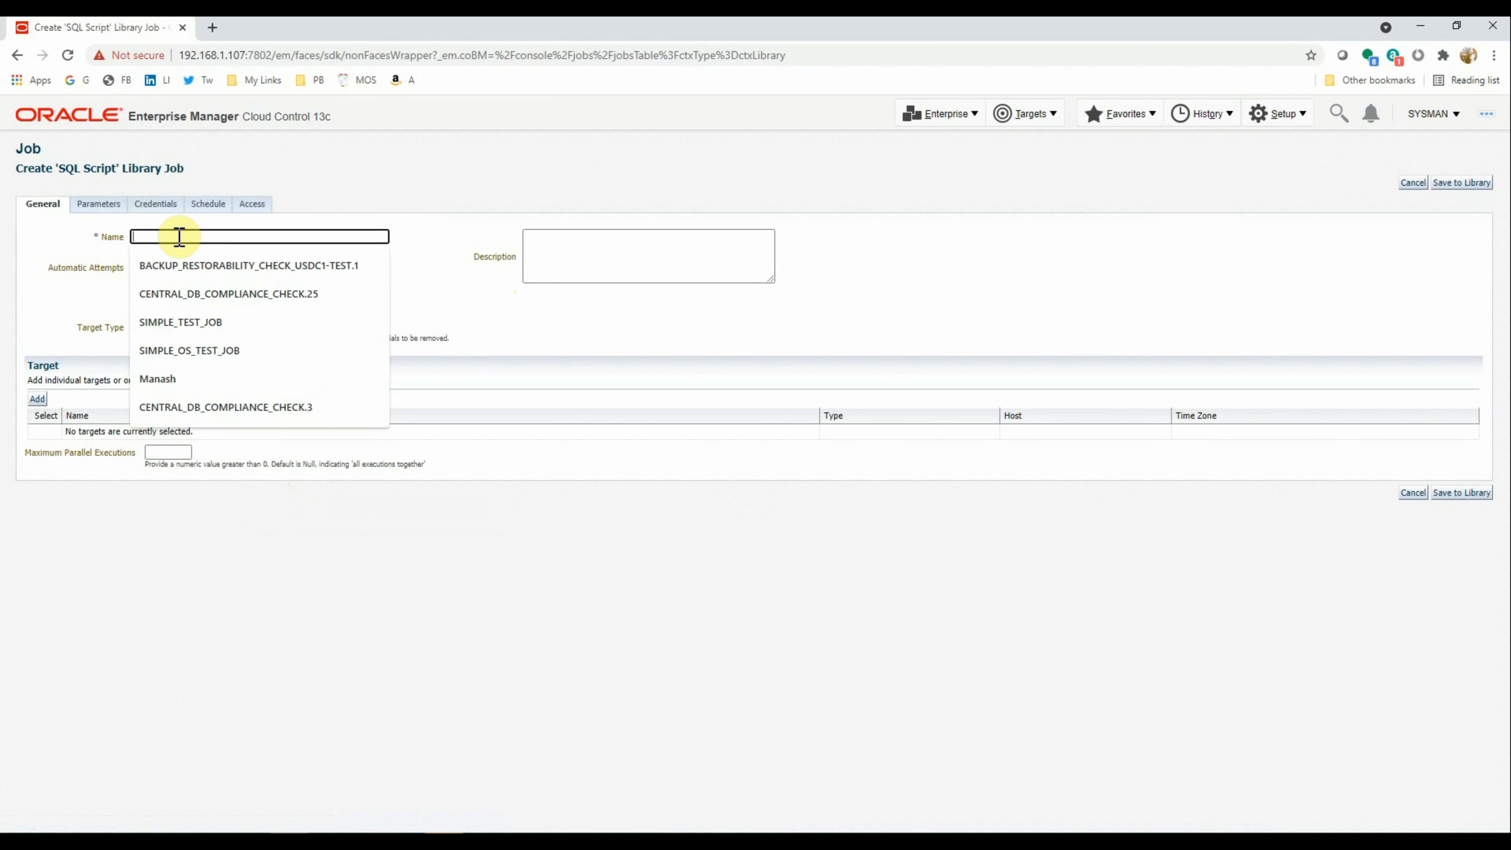
{"action": "left_click", "coordinate": [189, 322]}
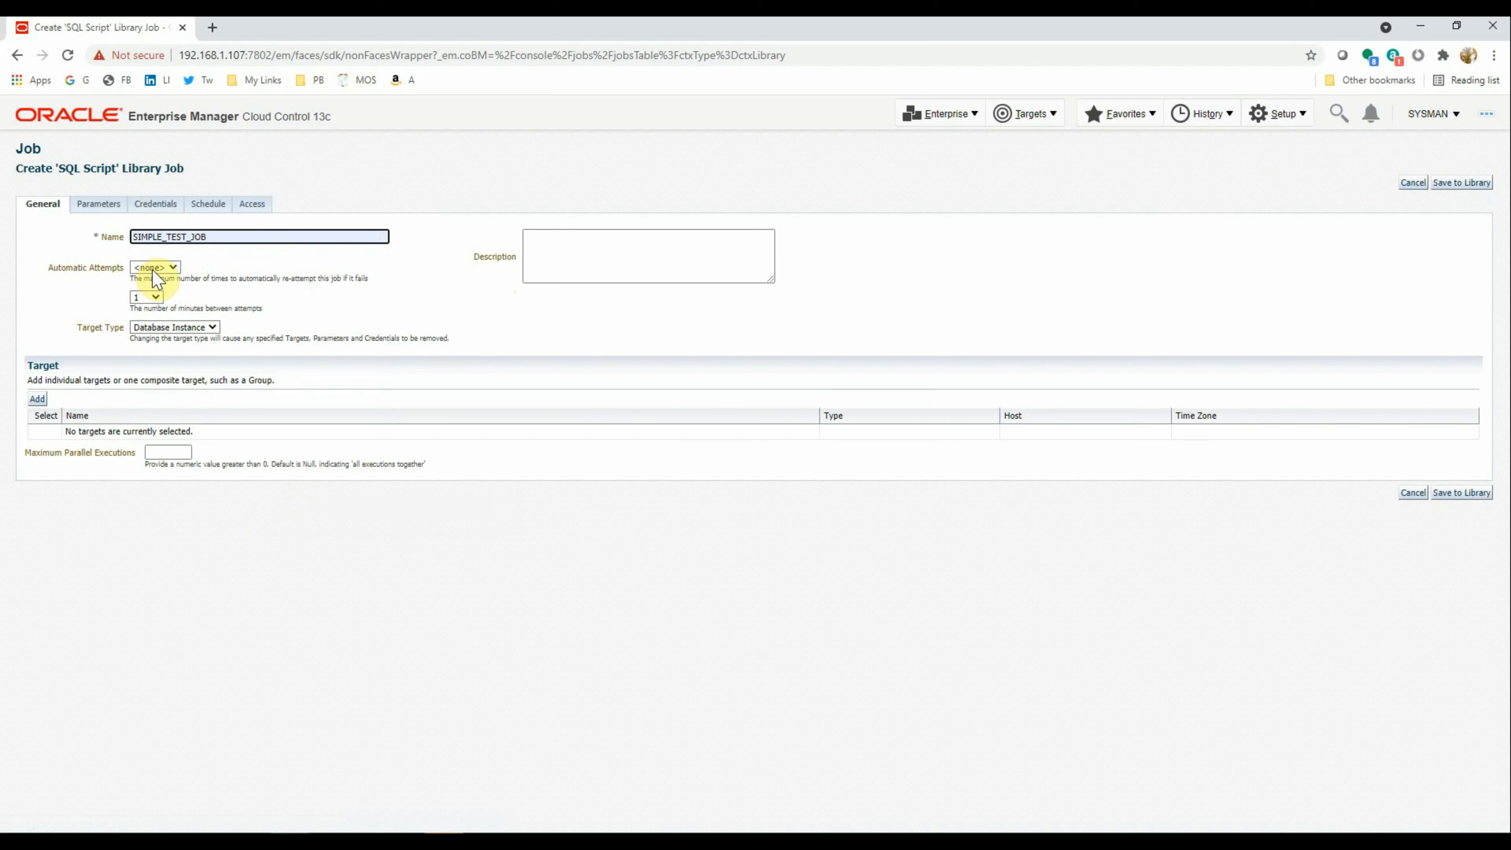
{"action": "left_click", "coordinate": [170, 328]}
{"action": "left_click", "coordinate": [173, 337]}
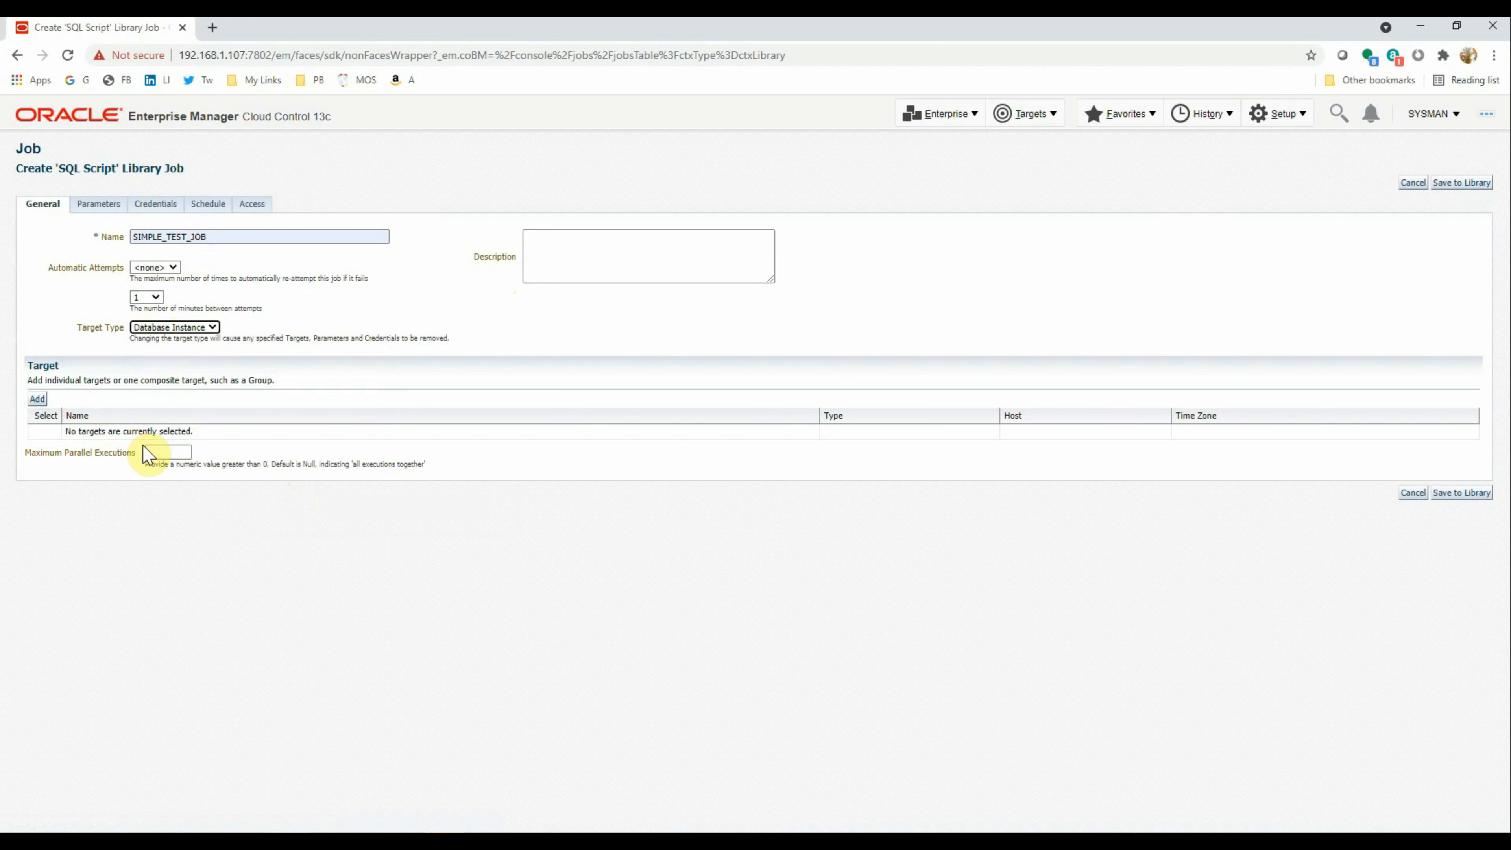
Enter the CREATE TABLE TEST_TABLE statement as the SQL script and review the job's credentials
{"action": "left_click", "coordinate": [99, 207]}
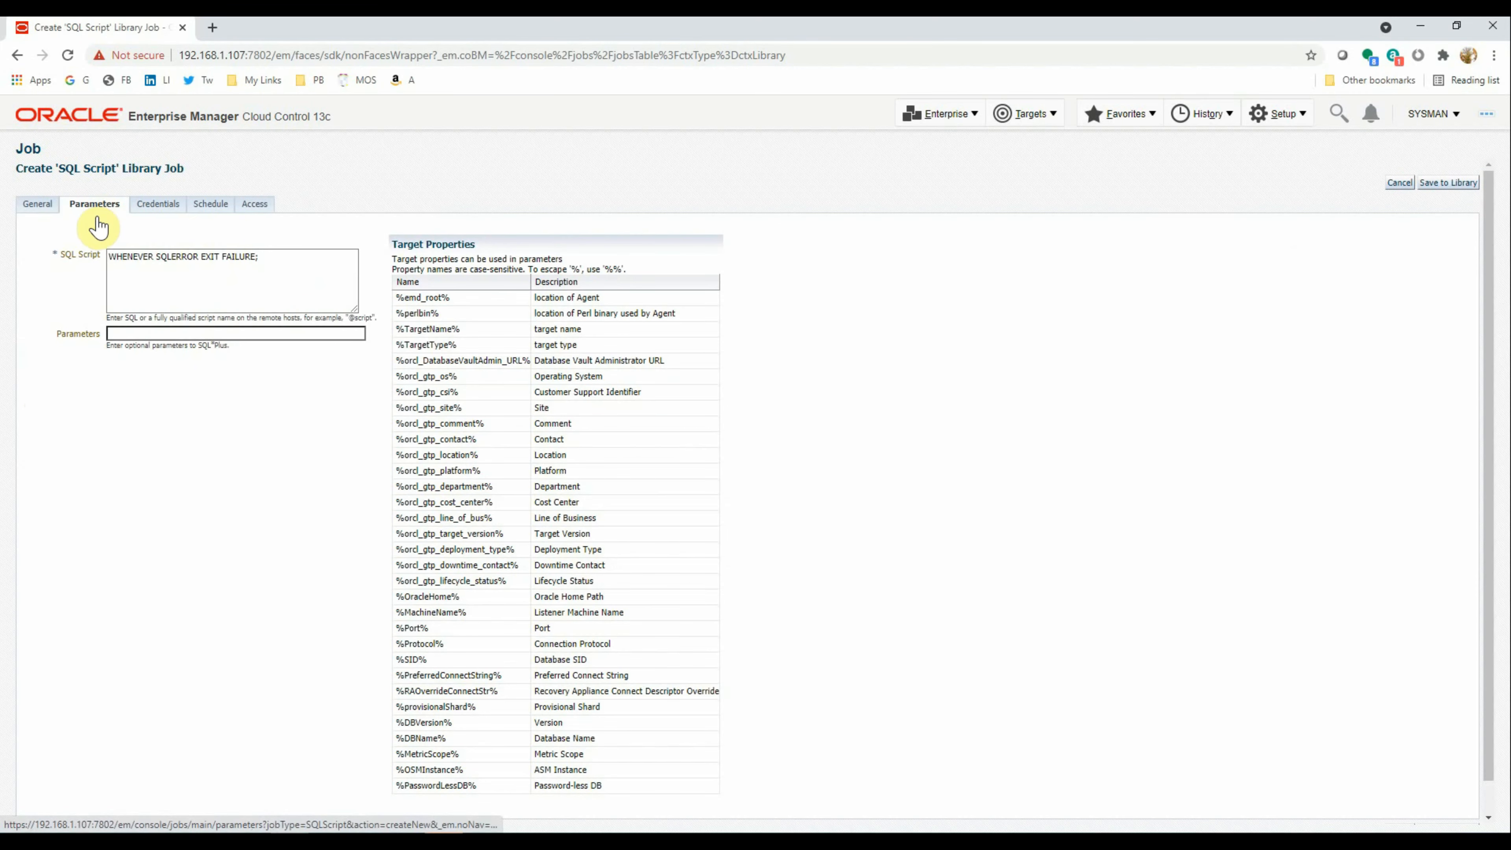
{"action": "left_click", "coordinate": [162, 276]}
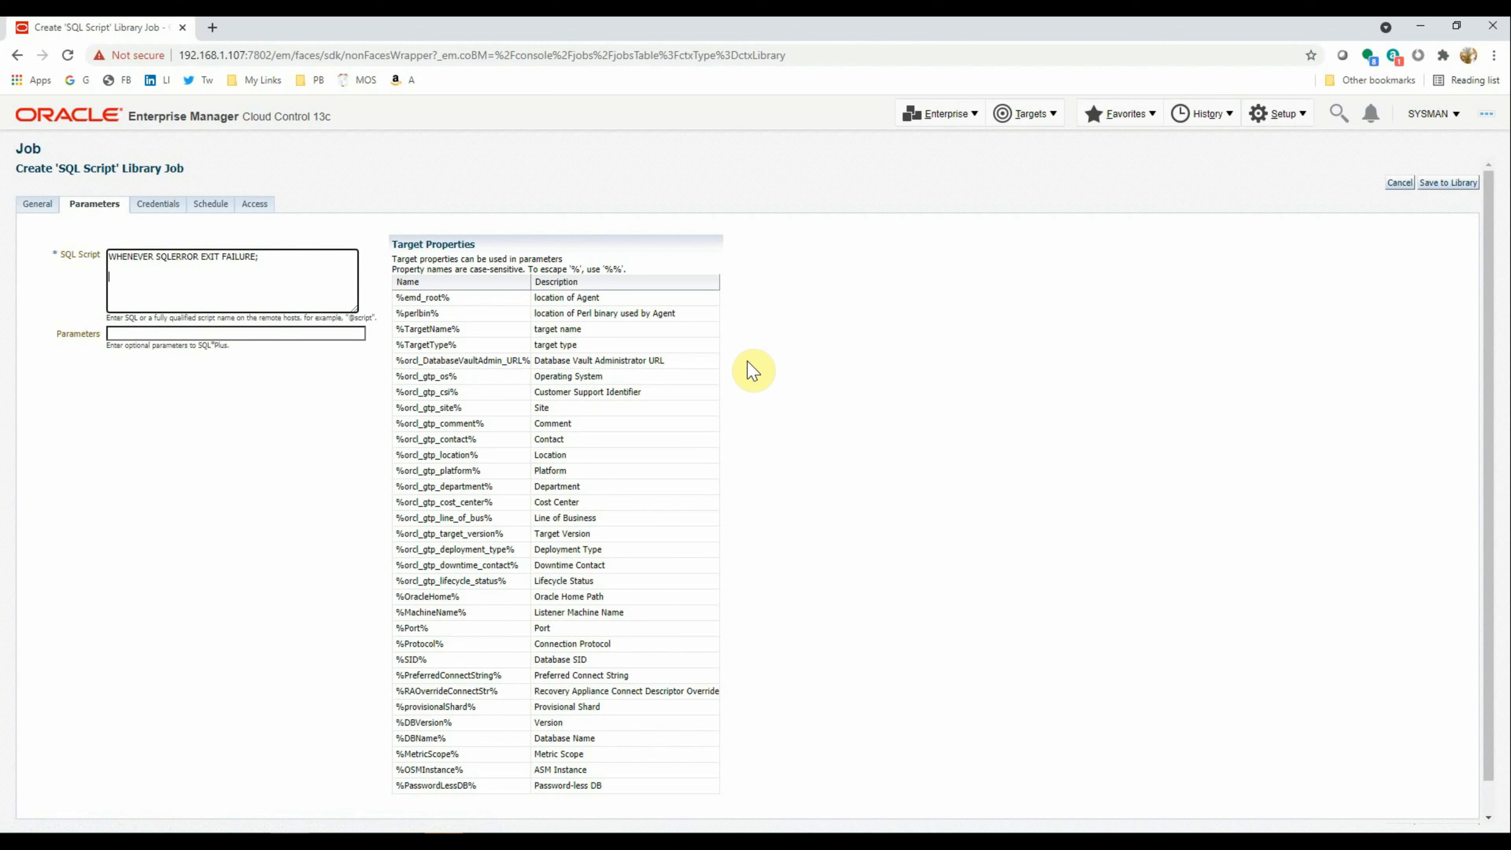
{"action": "type", "text": "CREATE TABLE TEST_TABLE AS SELECT SYSDATE SD"}
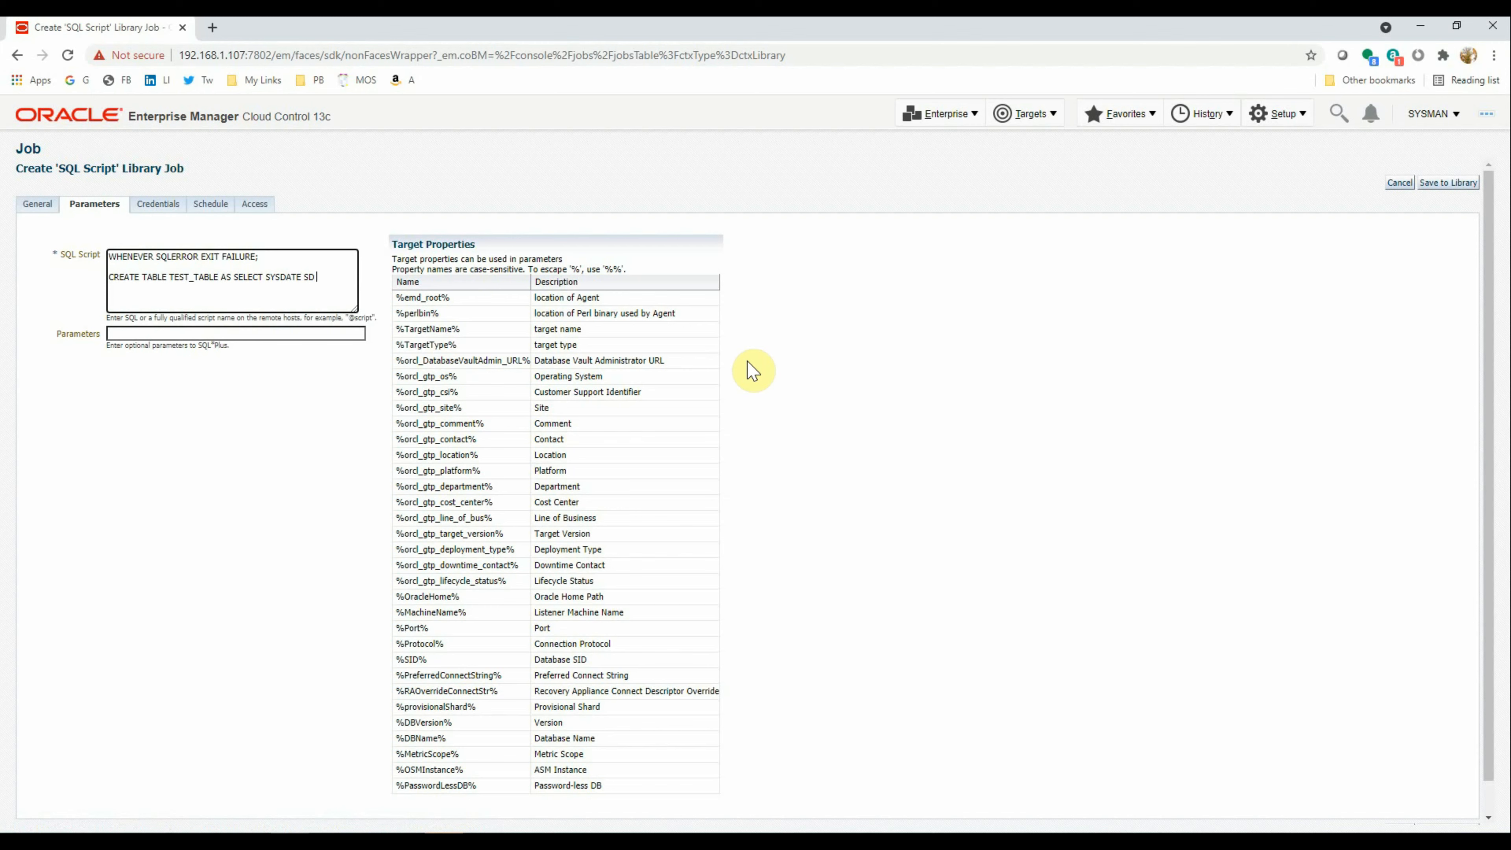
{"action": "type", "text": "AL;"}
{"action": "left_click", "coordinate": [157, 203]}
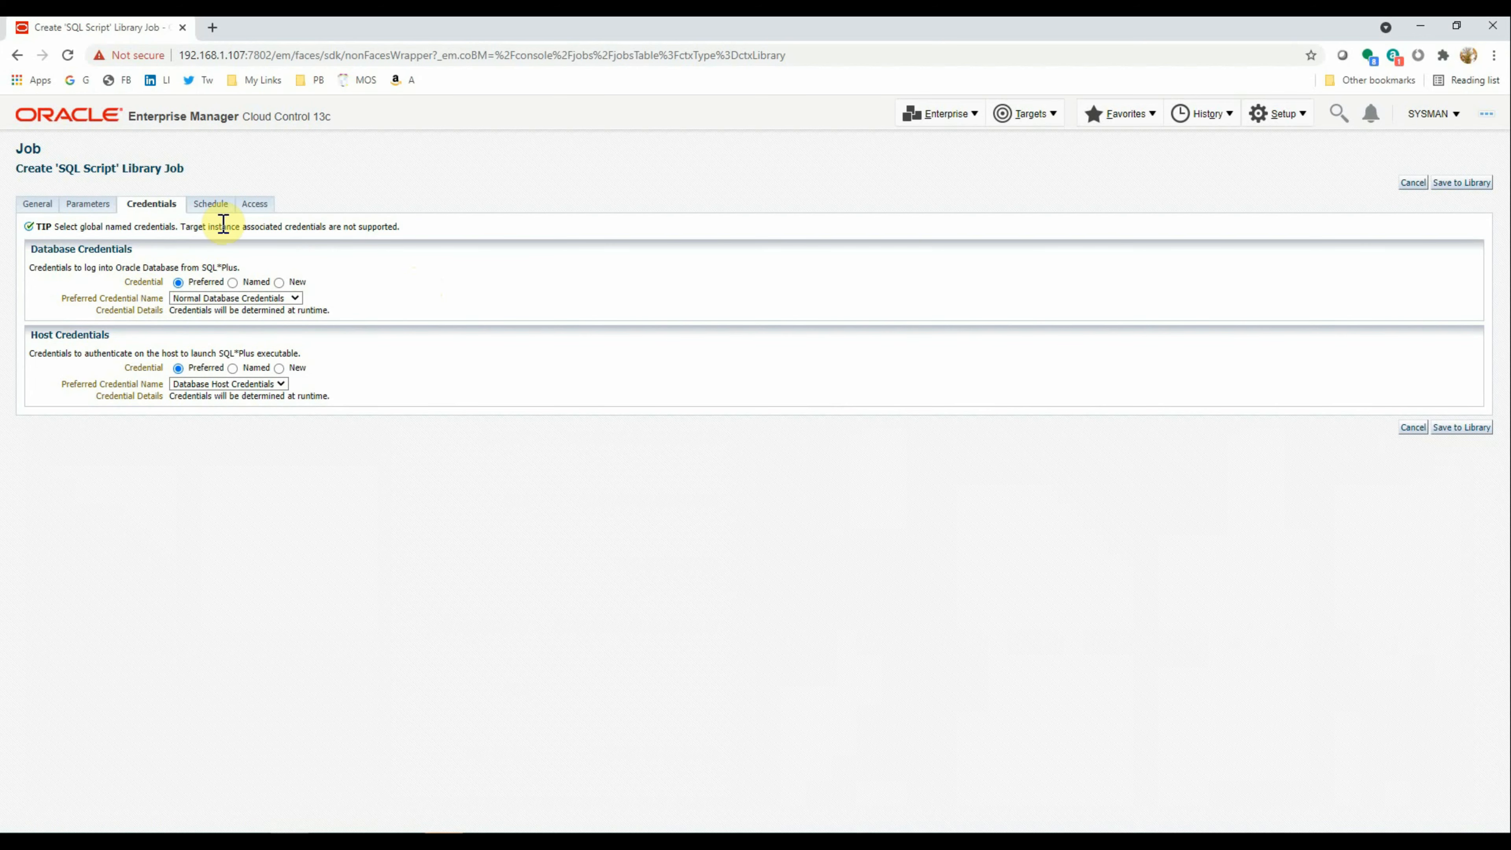
Keep the One Time (Immediately) schedule, save SIMPLE_TEST_JOB to the library, and select it
{"action": "left_click", "coordinate": [211, 205]}
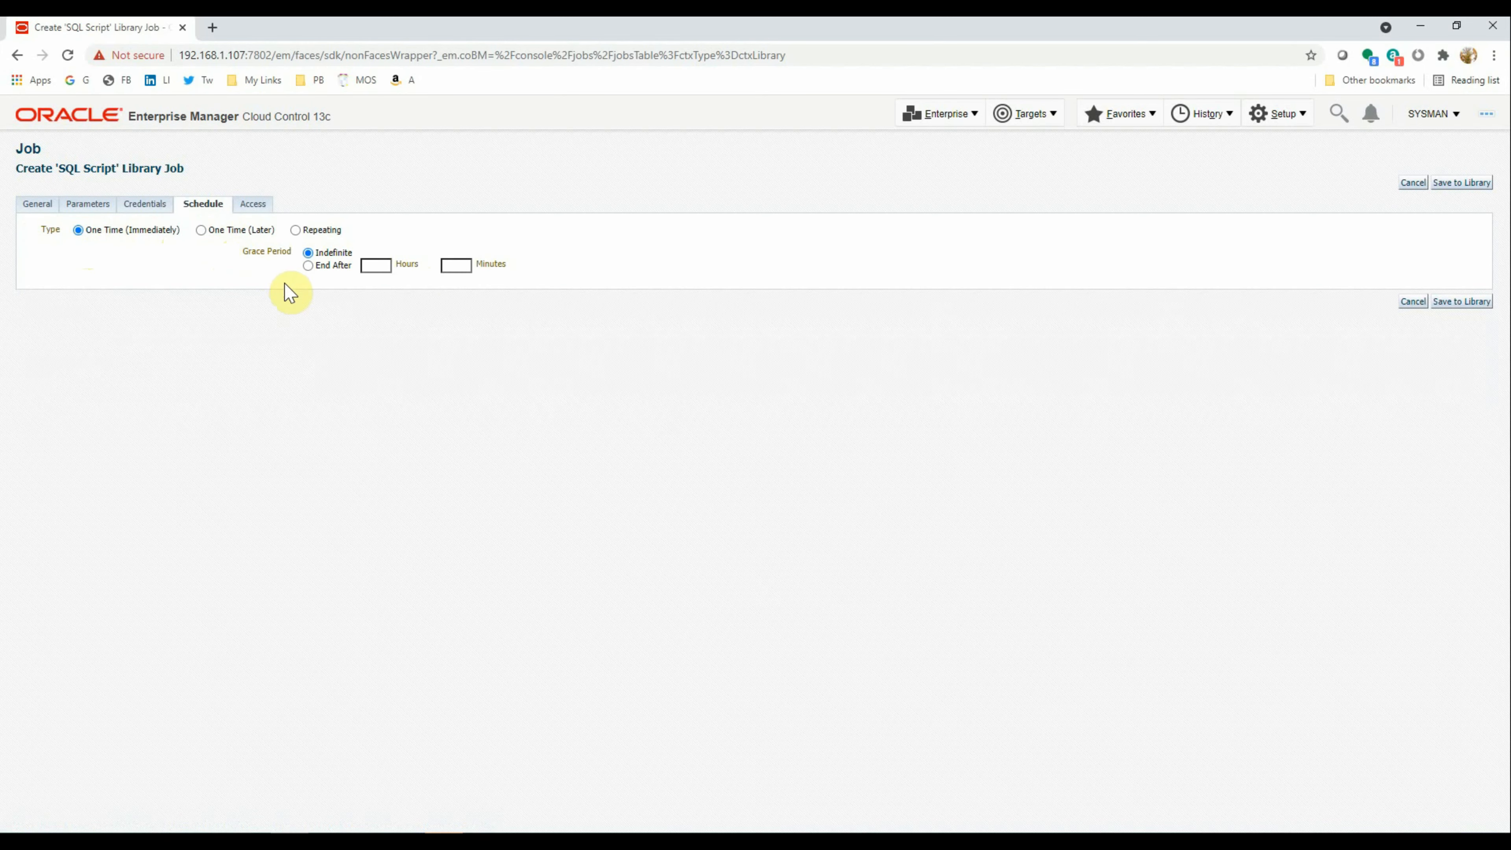
{"action": "left_click", "coordinate": [1468, 302]}
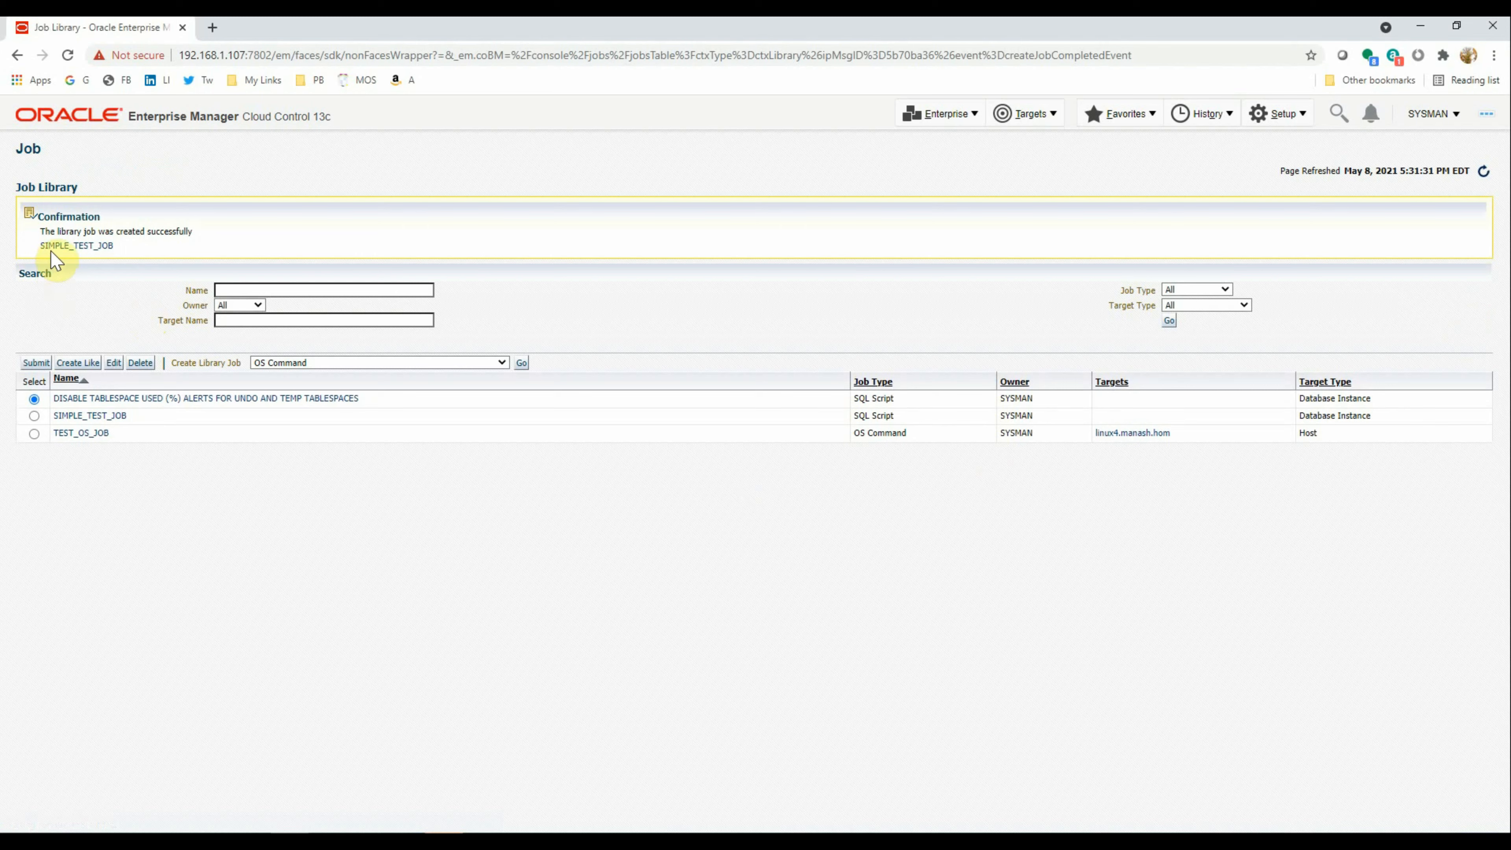
{"action": "left_click", "coordinate": [33, 416]}
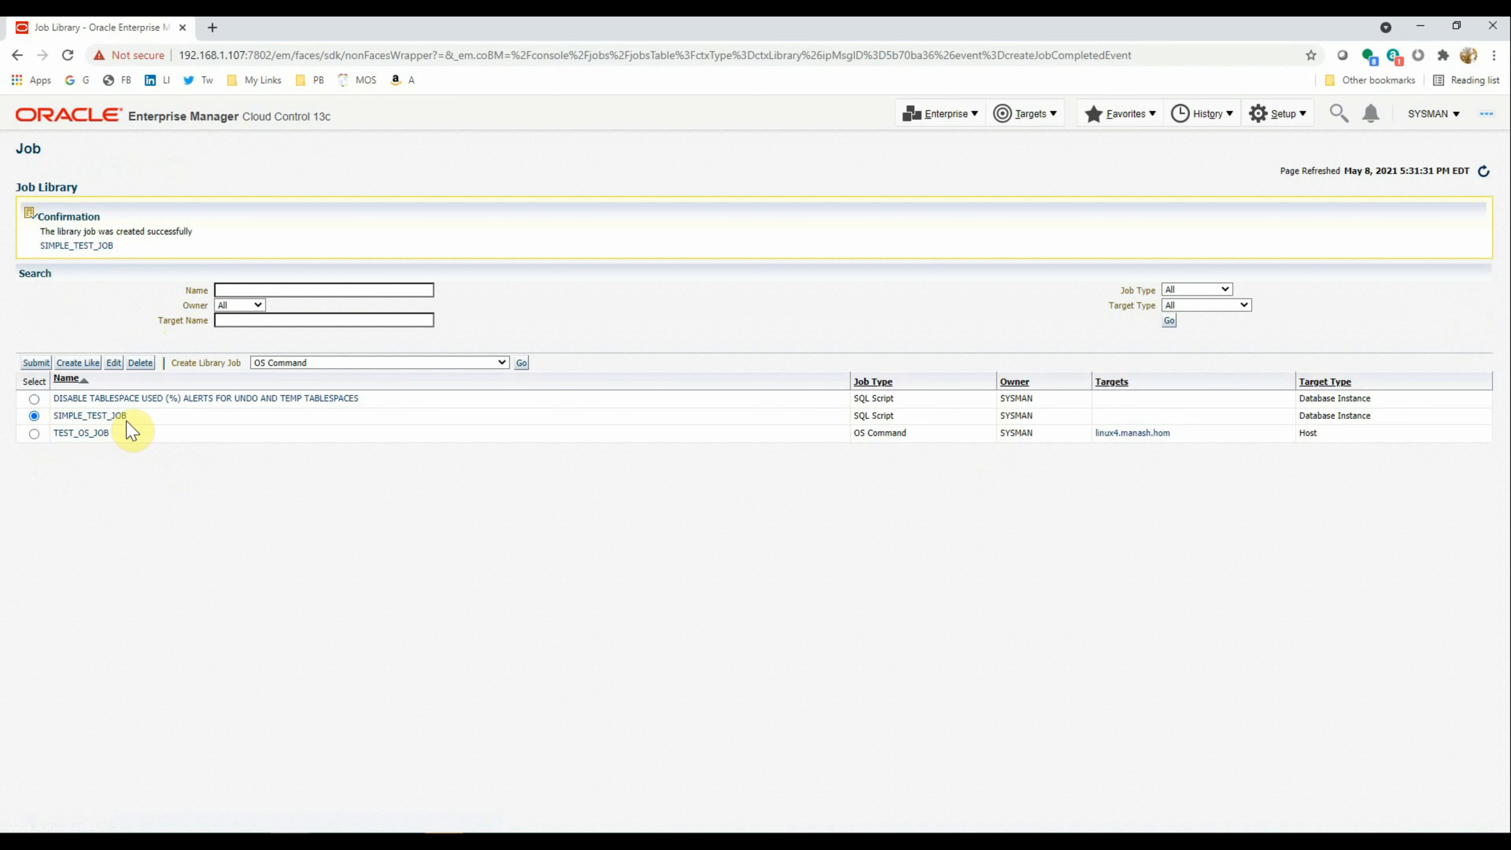
Submit SIMPLE_TEST_JOB against the orcl1_linux3.manash.hom database instance
{"action": "left_click", "coordinate": [35, 363]}
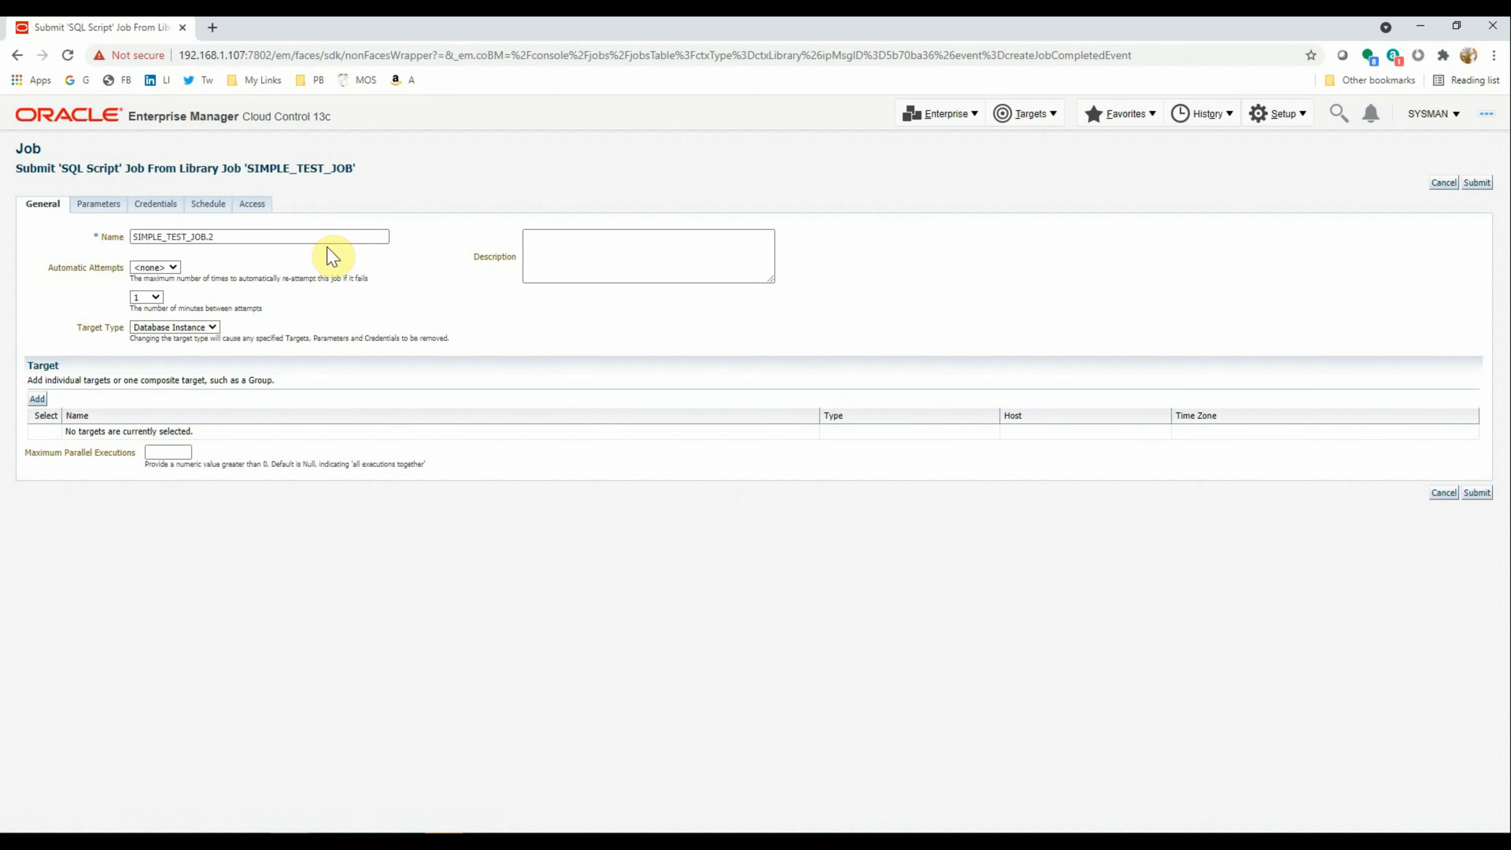
{"action": "left_click", "coordinate": [37, 402]}
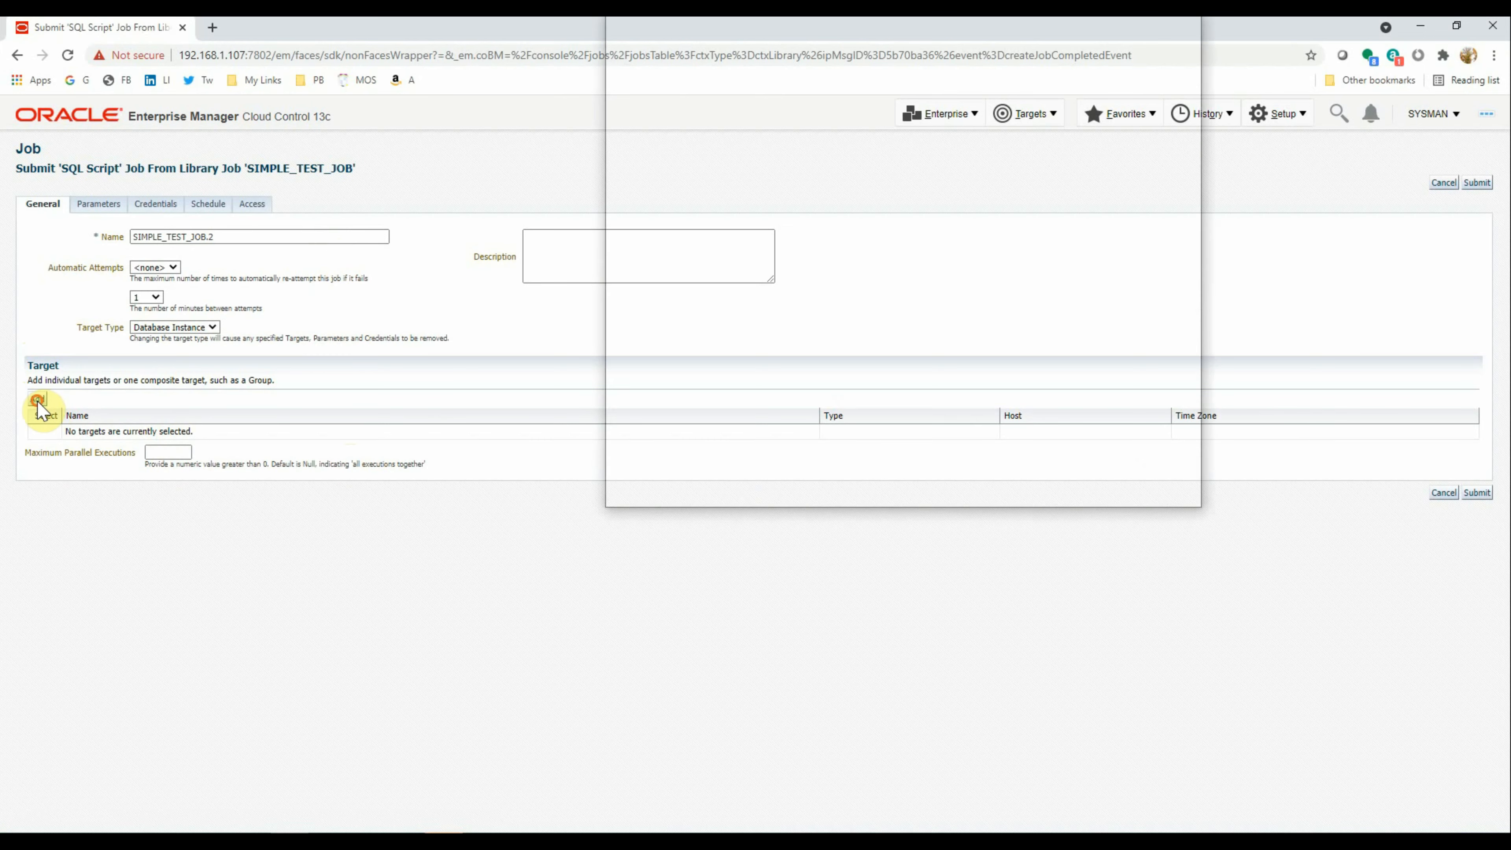
{"action": "left_click_drag", "start_coordinate": [814, 37], "coordinate": [703, 139]}
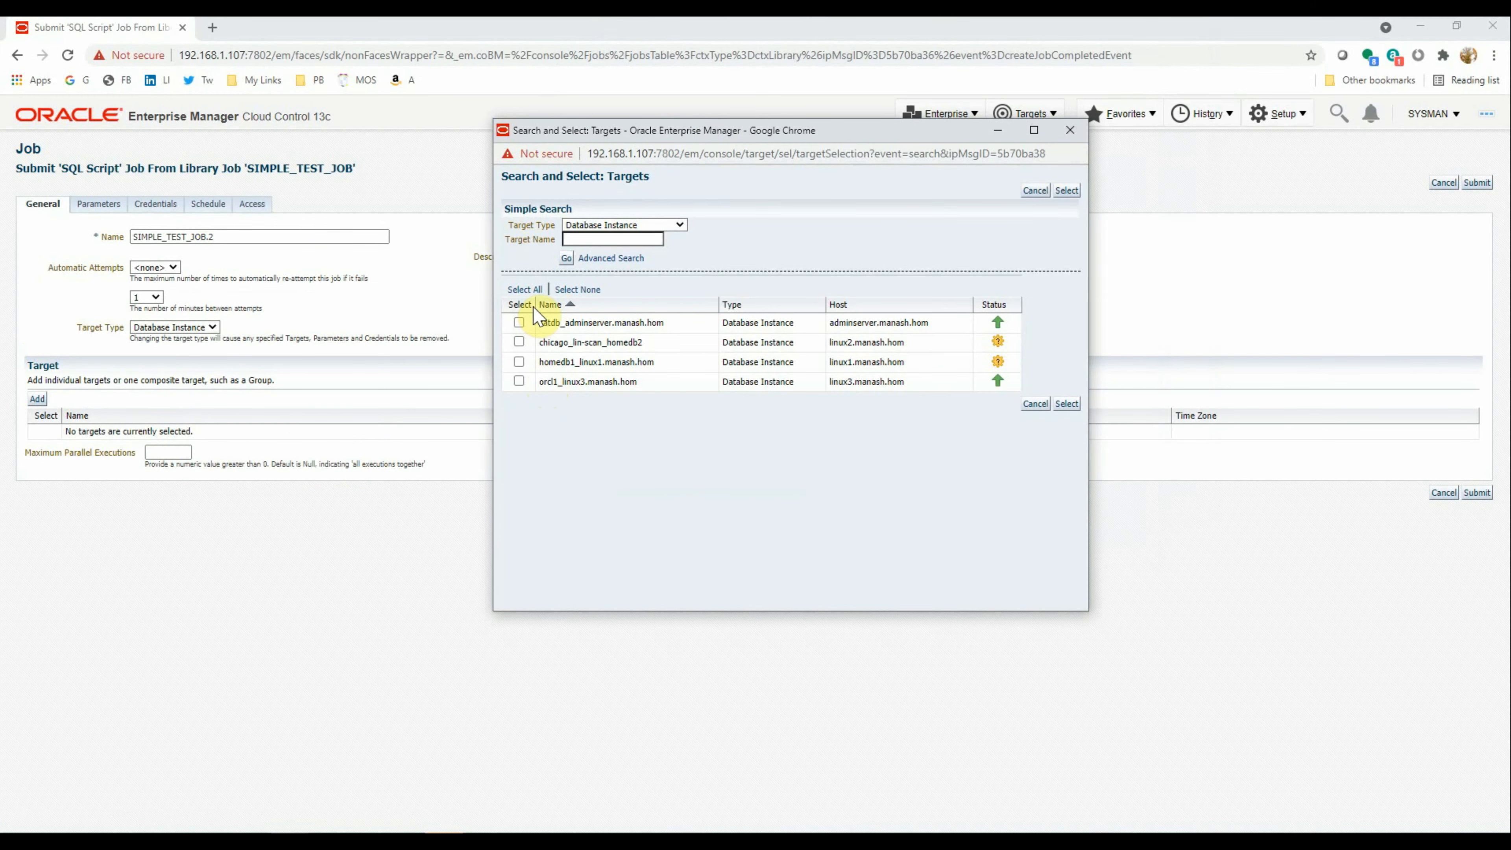
{"action": "left_click", "coordinate": [519, 381]}
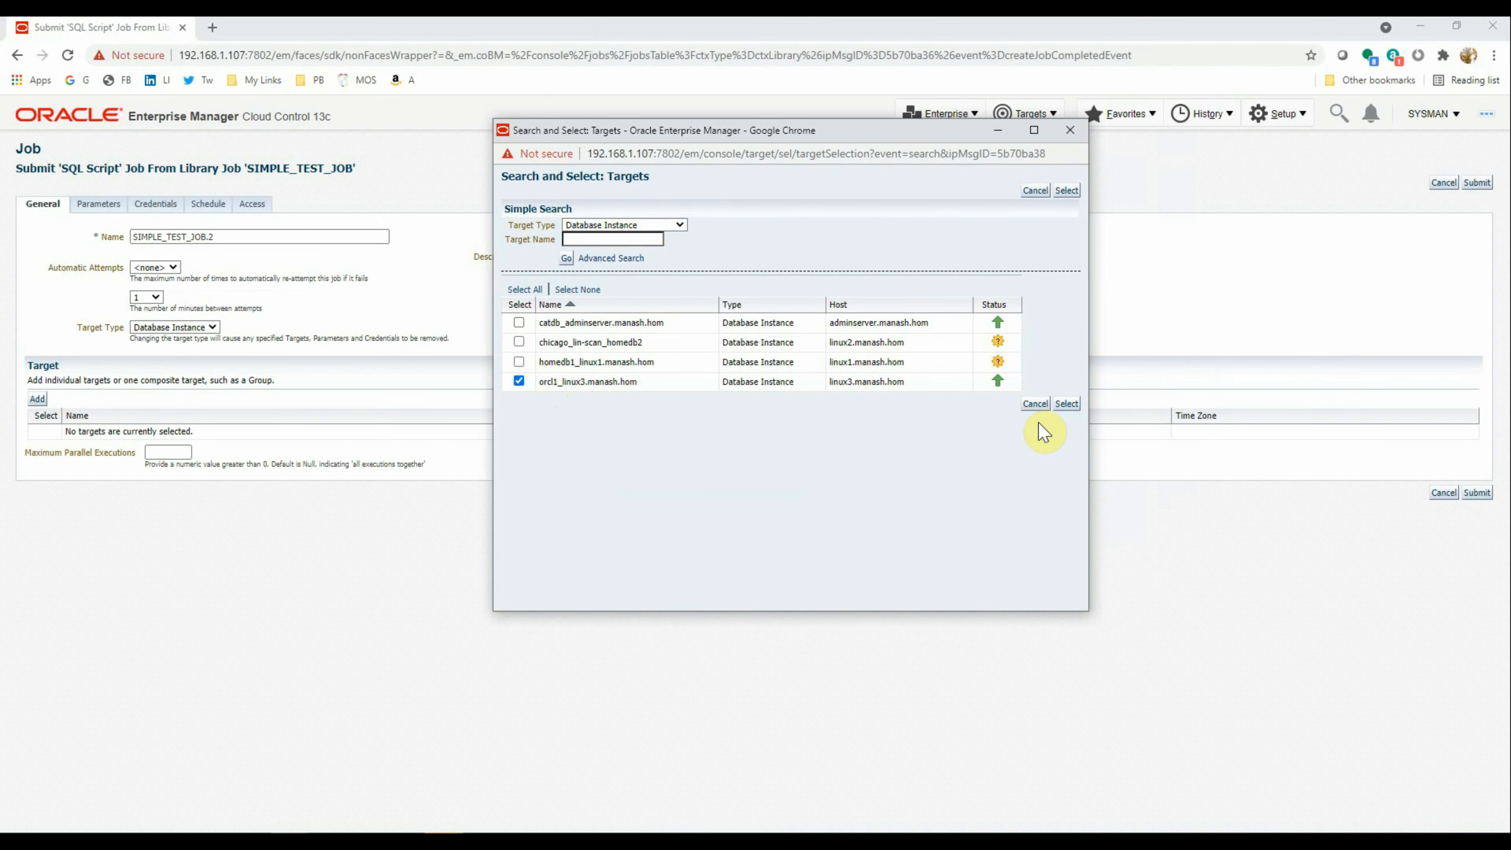
{"action": "left_click", "coordinate": [1066, 403]}
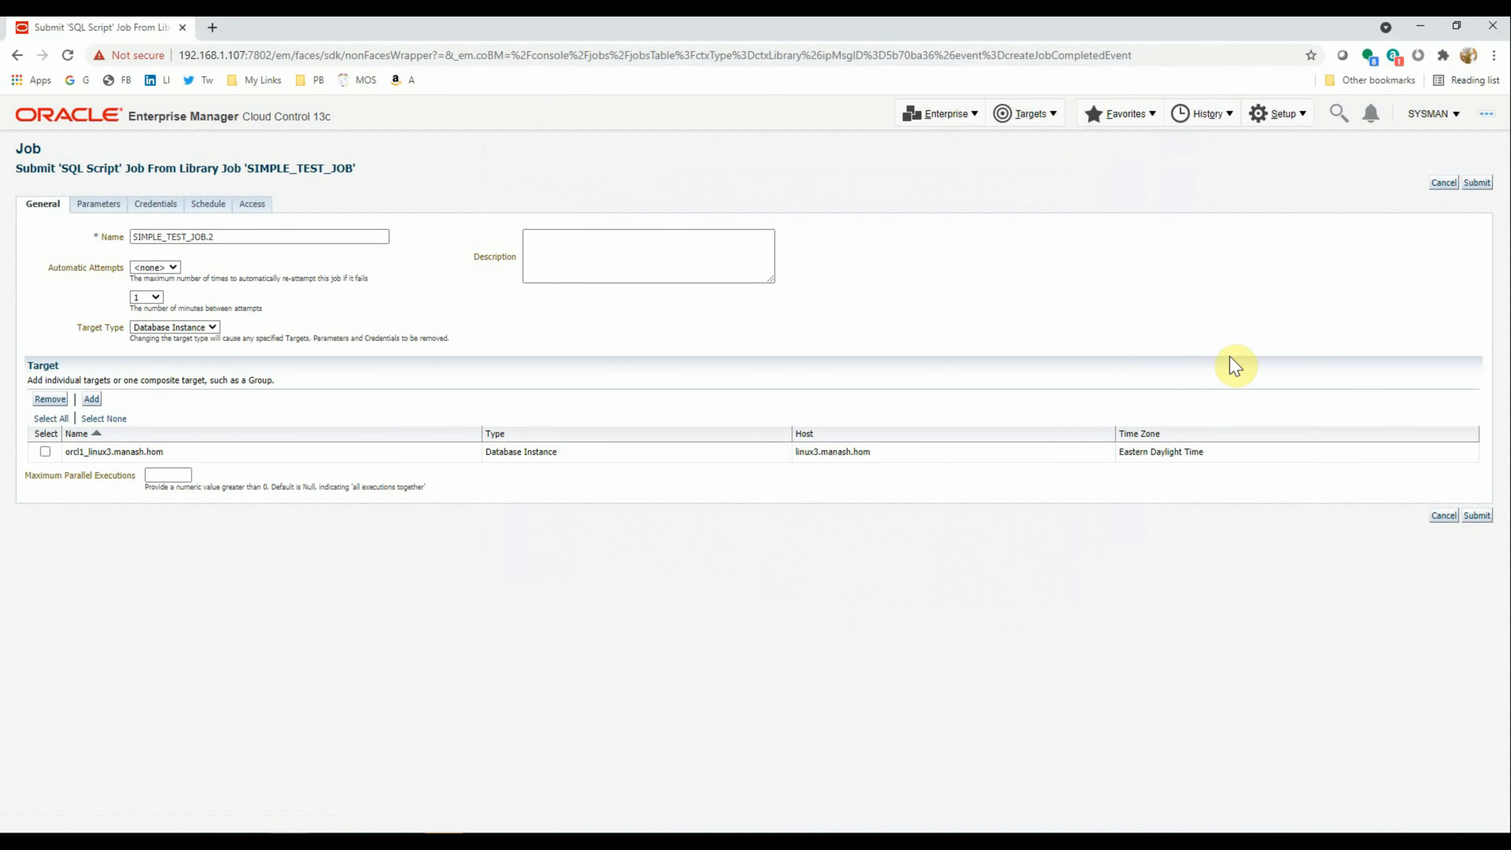
{"action": "left_click", "coordinate": [1477, 182]}
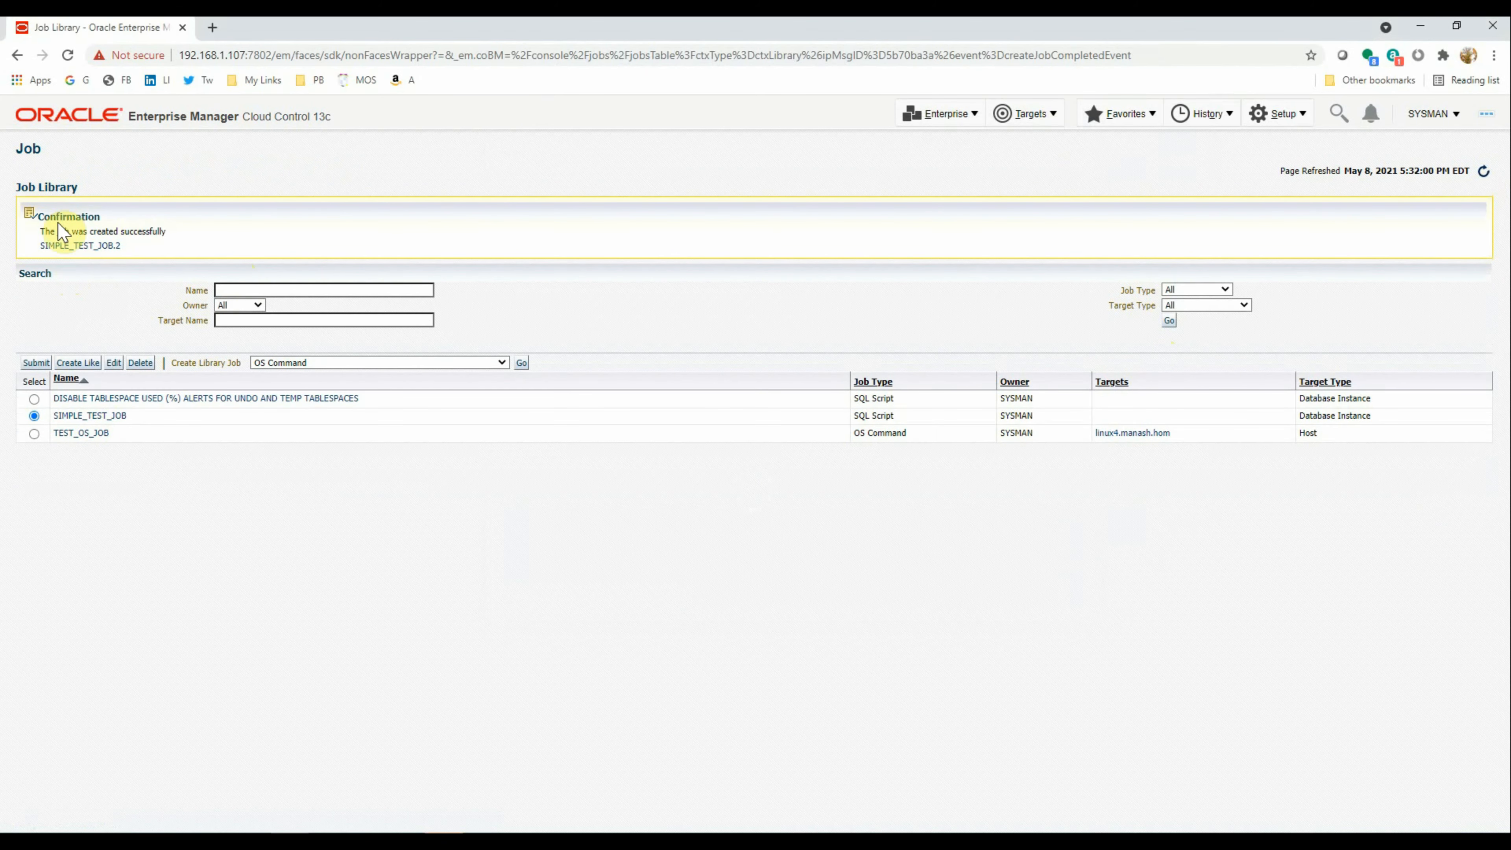
Open the SIMPLE_TEST_JOB.2 execution and check its 'Table created.' output before returning to PuTTY
{"action": "left_click", "coordinate": [96, 247]}
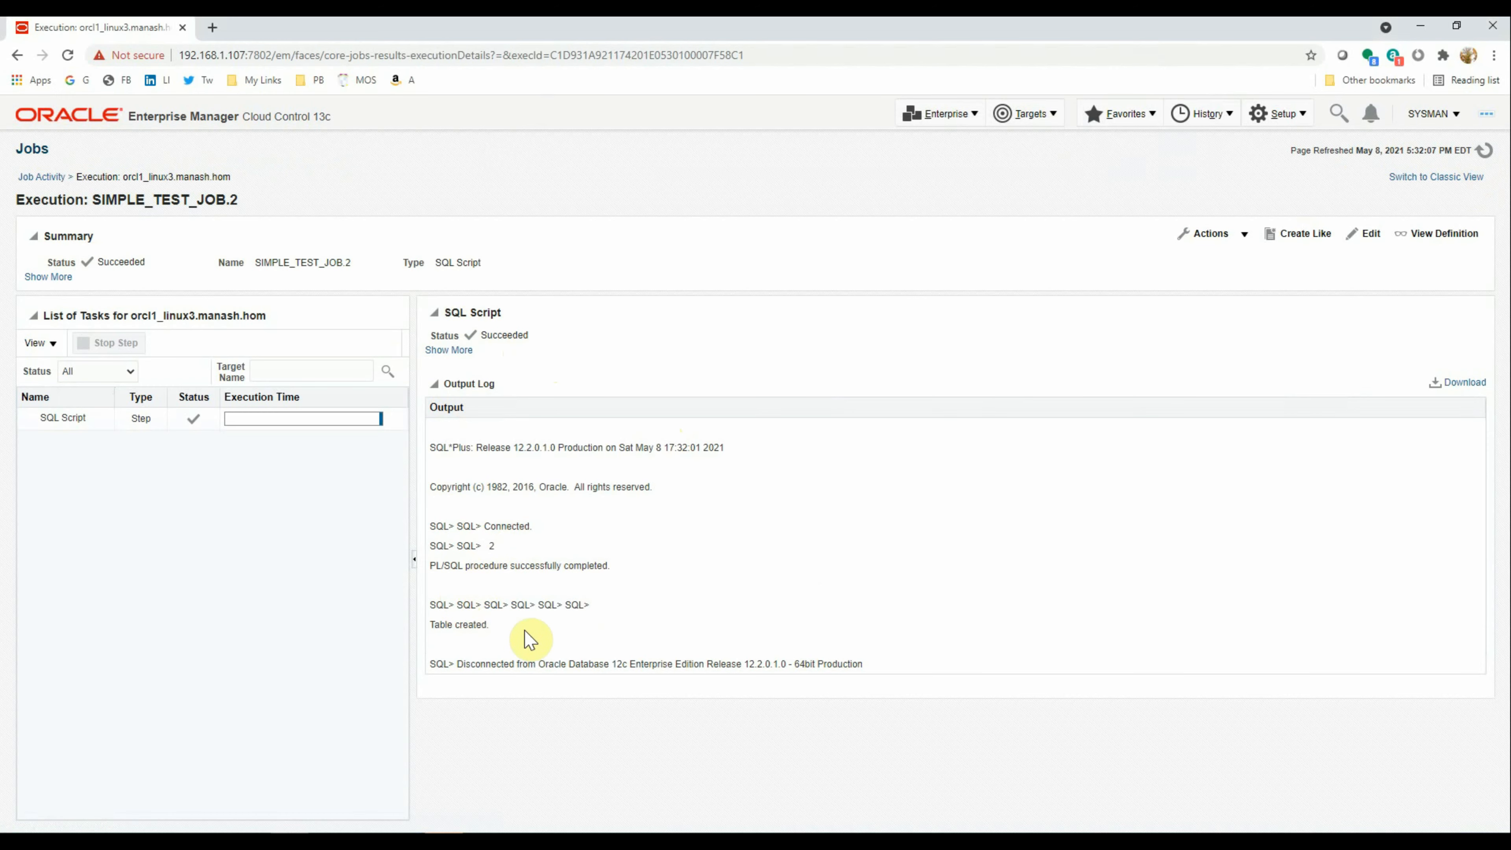
{"action": "left_click_drag", "start_coordinate": [434, 626], "coordinate": [549, 638]}
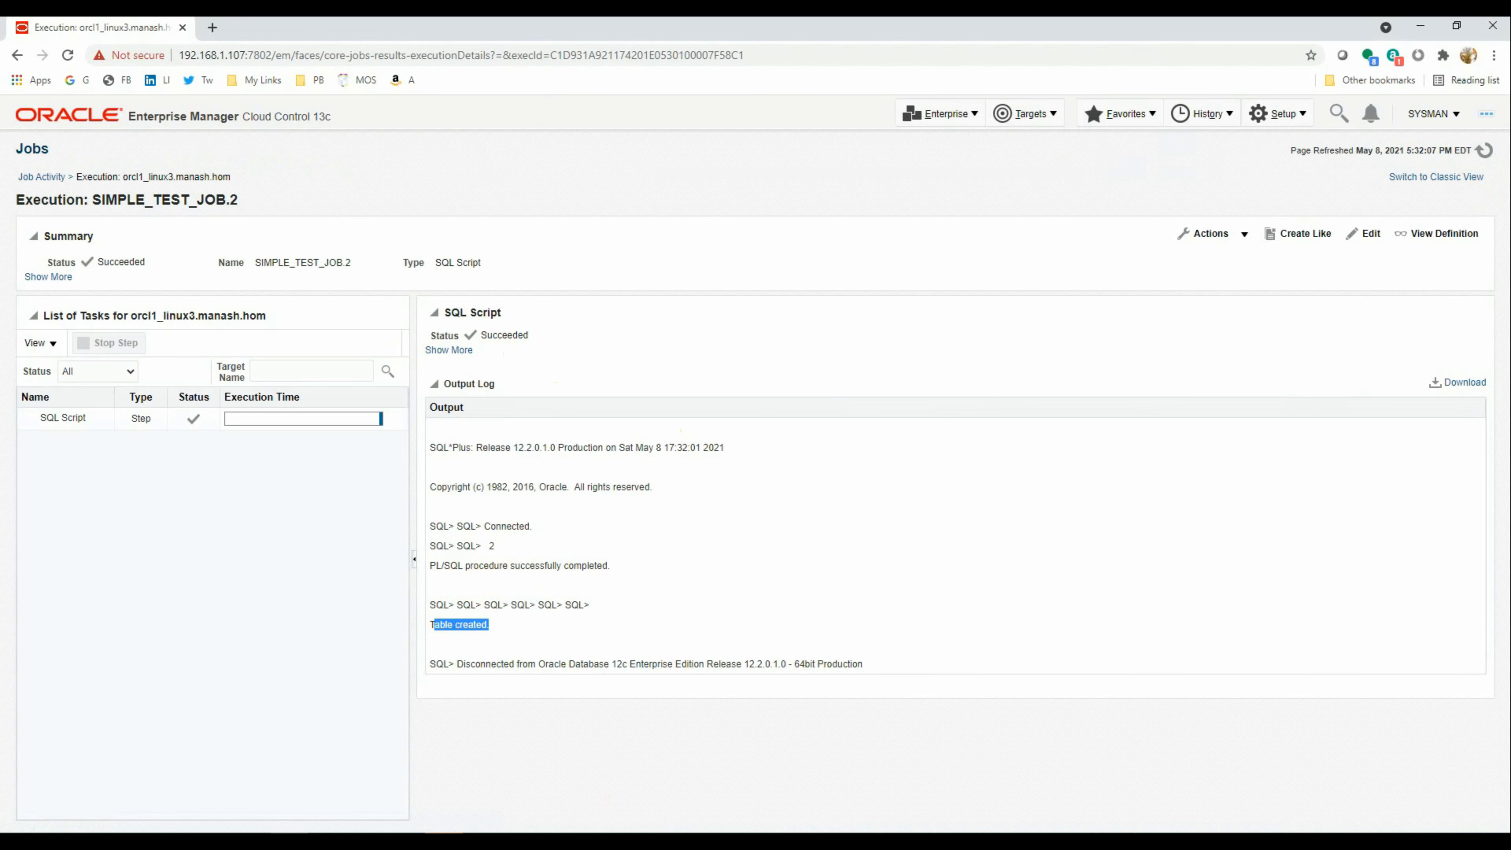
{"action": "key", "text": "alt+Tab"}
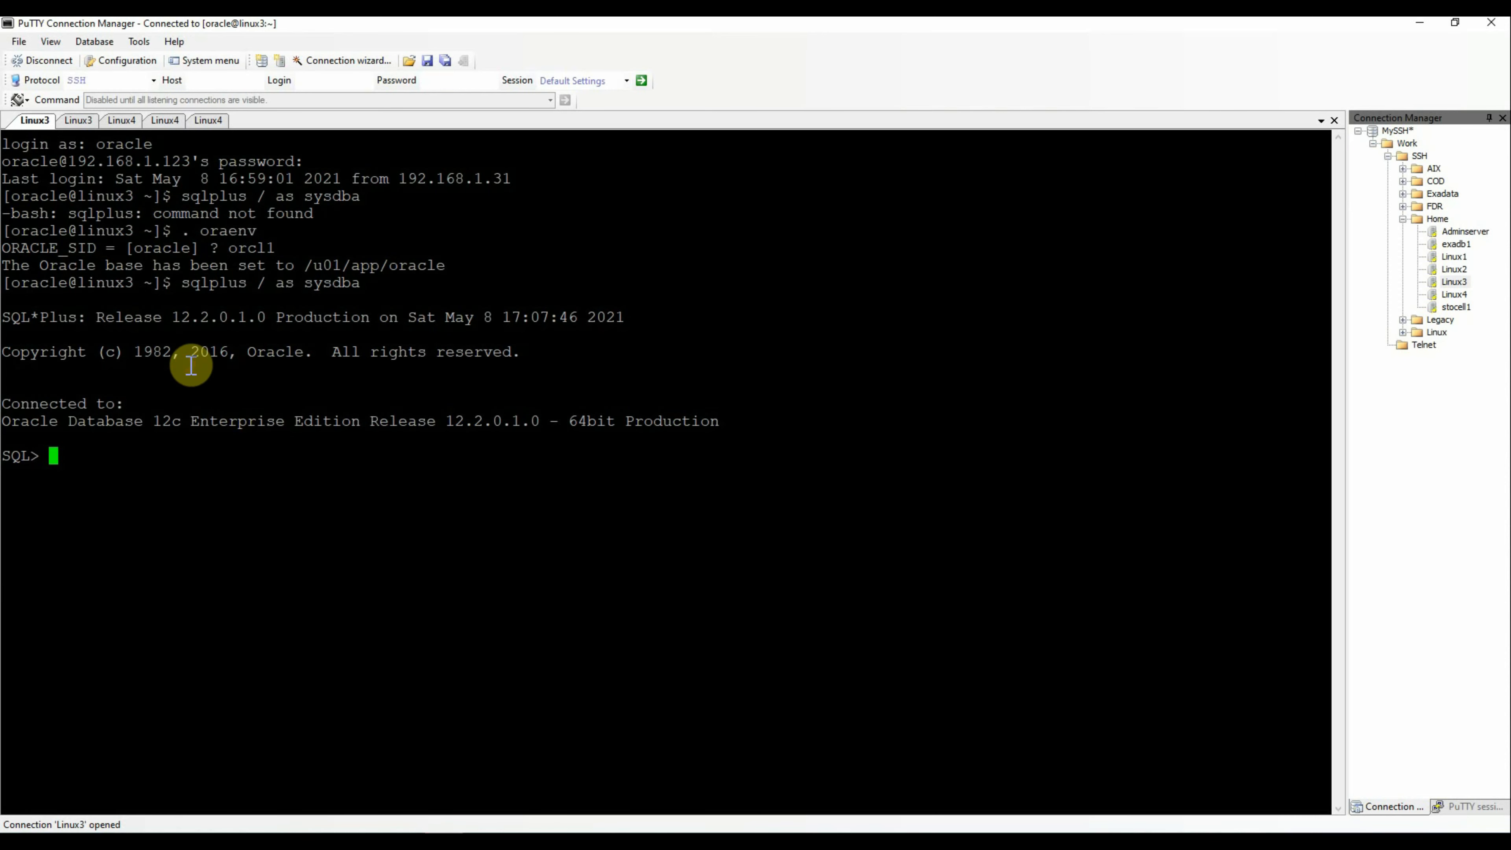
Run SELECT * FROM SYSTEM.TEST_TABLE; in SQL*Plus and confirm it returns 08-MAY-21
{"action": "type", "text": "SELECT * FROM SY"}
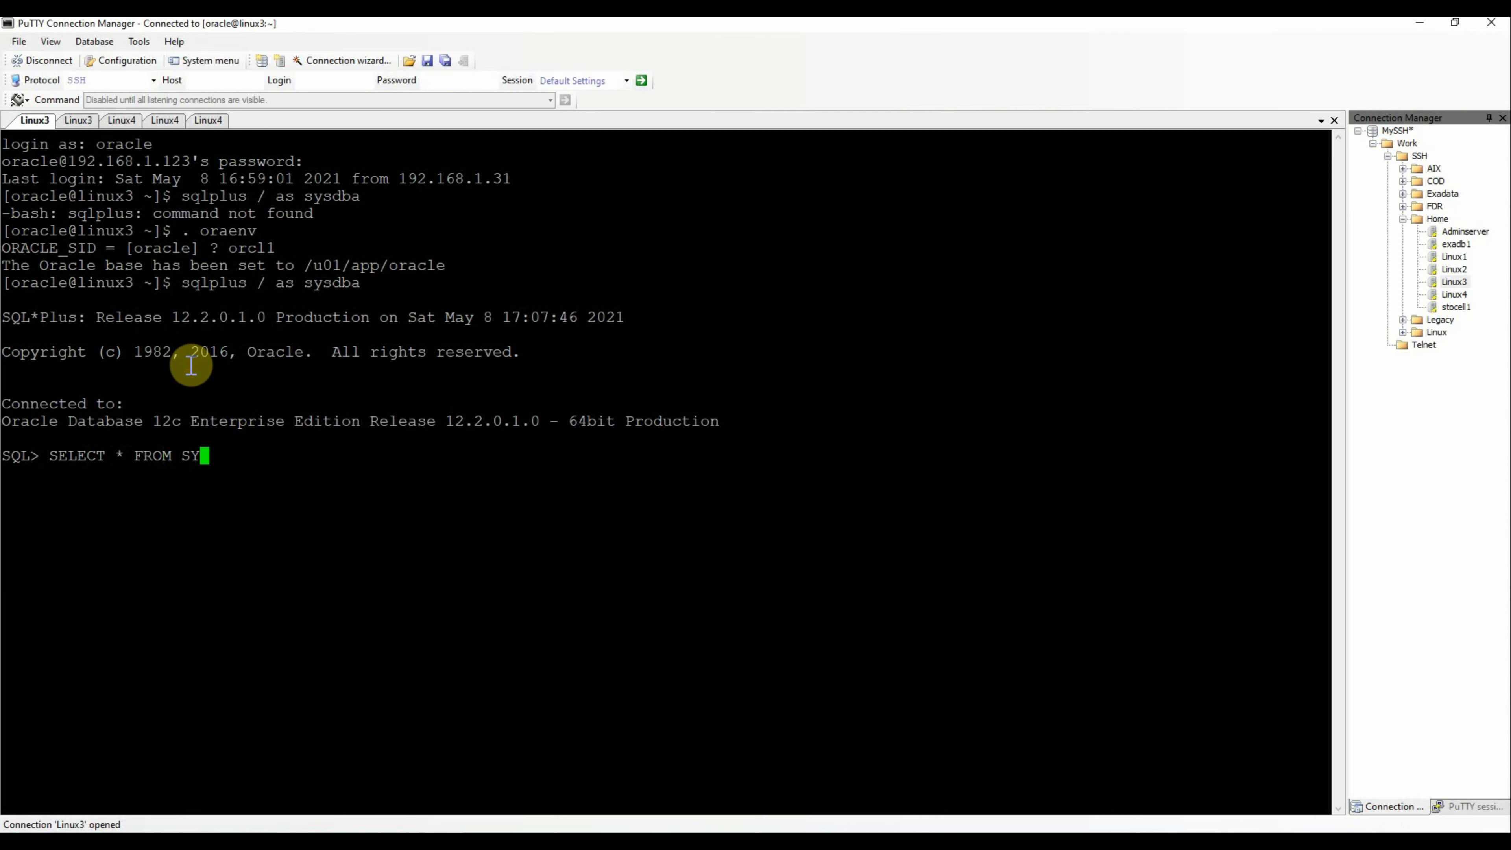
{"action": "type", "text": "STEM.TEST_TABLE"}
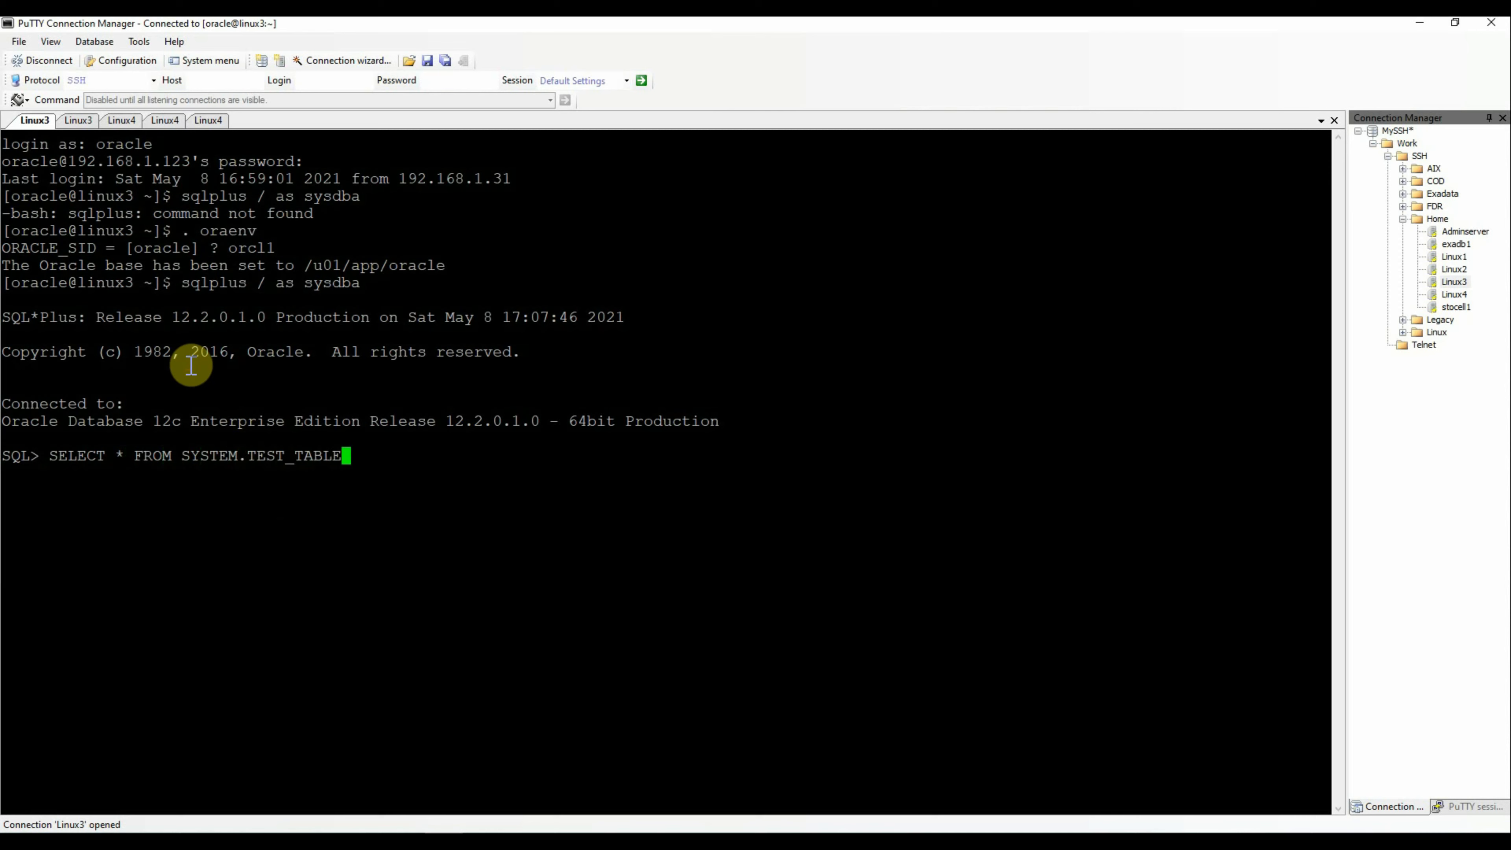
{"action": "type", "text": ";"}
{"action": "key", "text": "Return"}
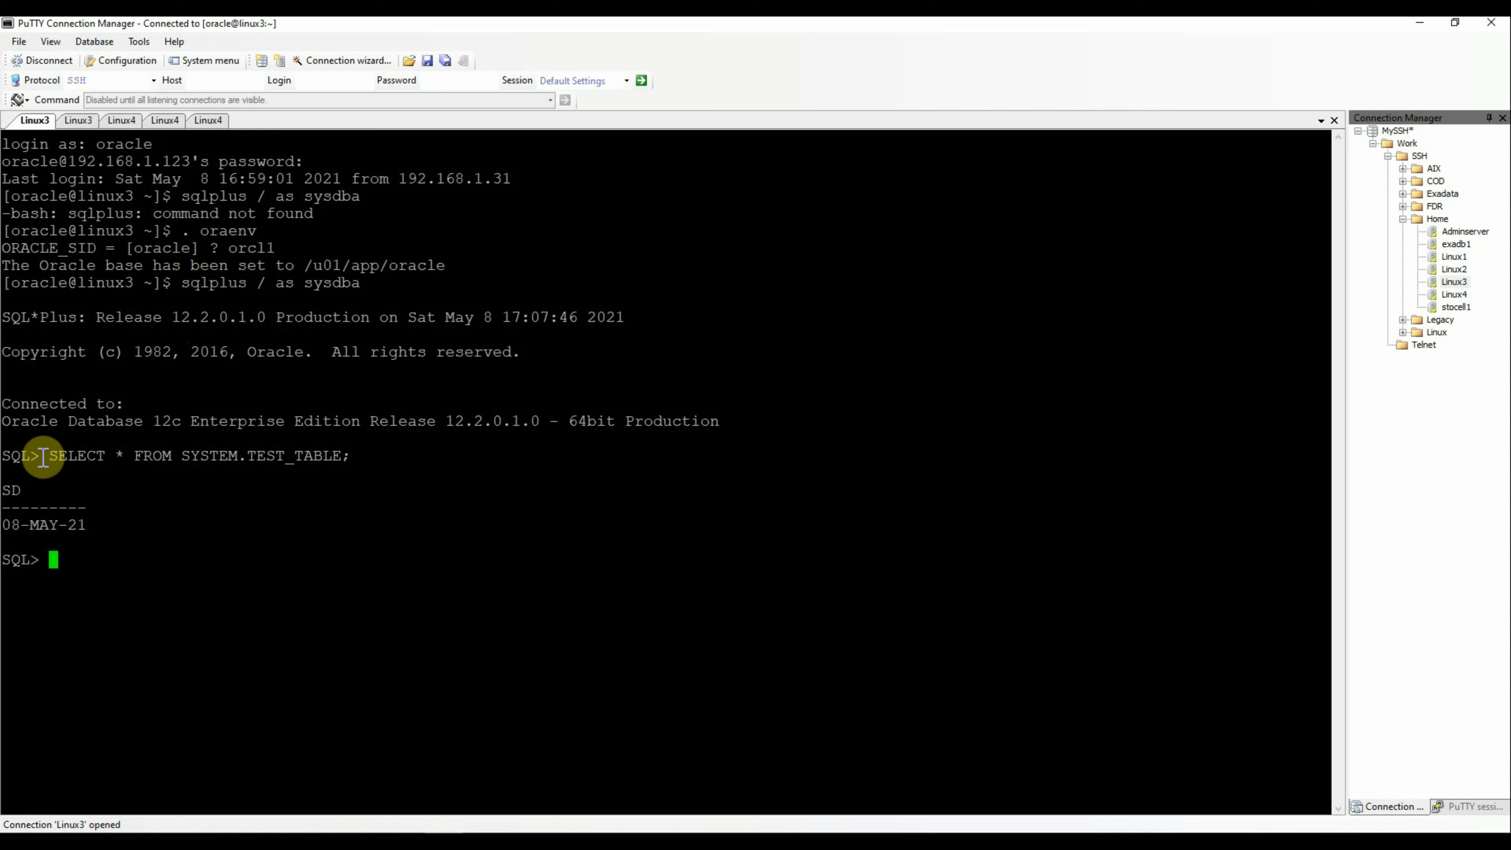
{"action": "left_click_drag", "start_coordinate": [5, 455], "coordinate": [102, 560]}
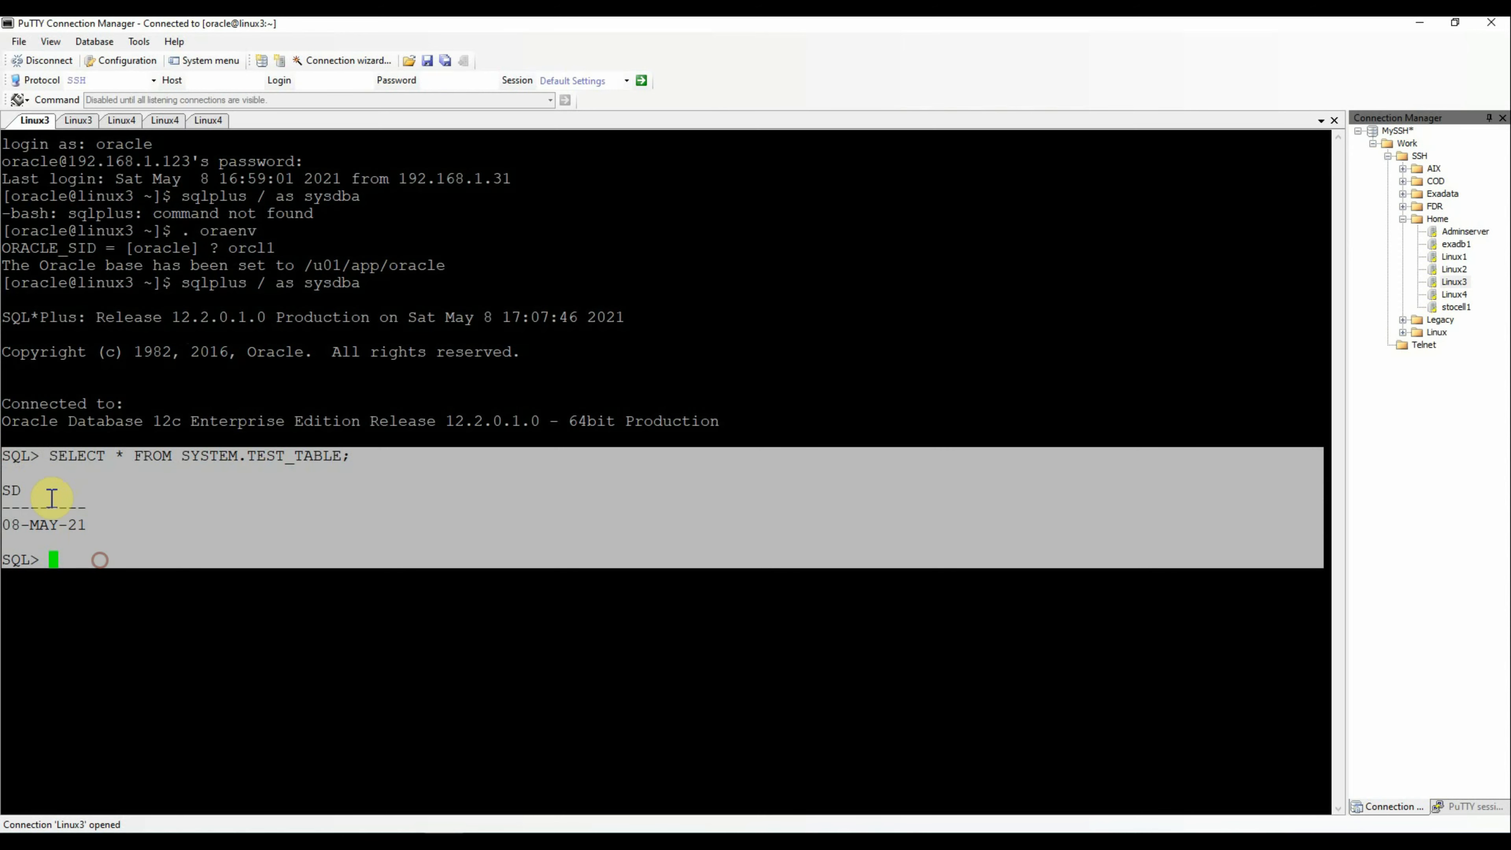
{"action": "left_click", "coordinate": [95, 528]}
{"action": "triple_click", "coordinate": [95, 528]}
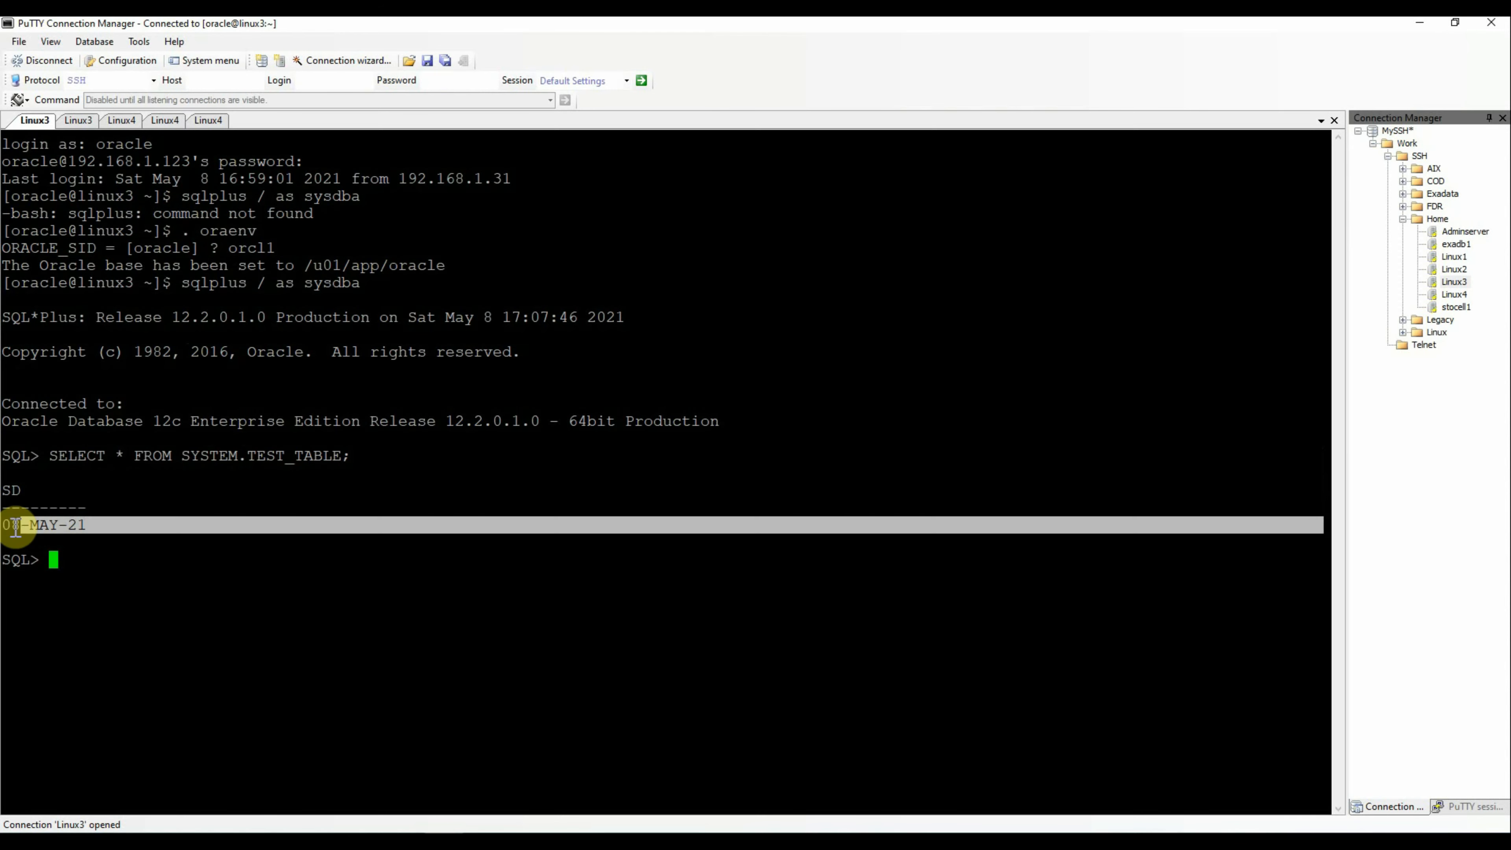
{"action": "left_click", "coordinate": [75, 558]}
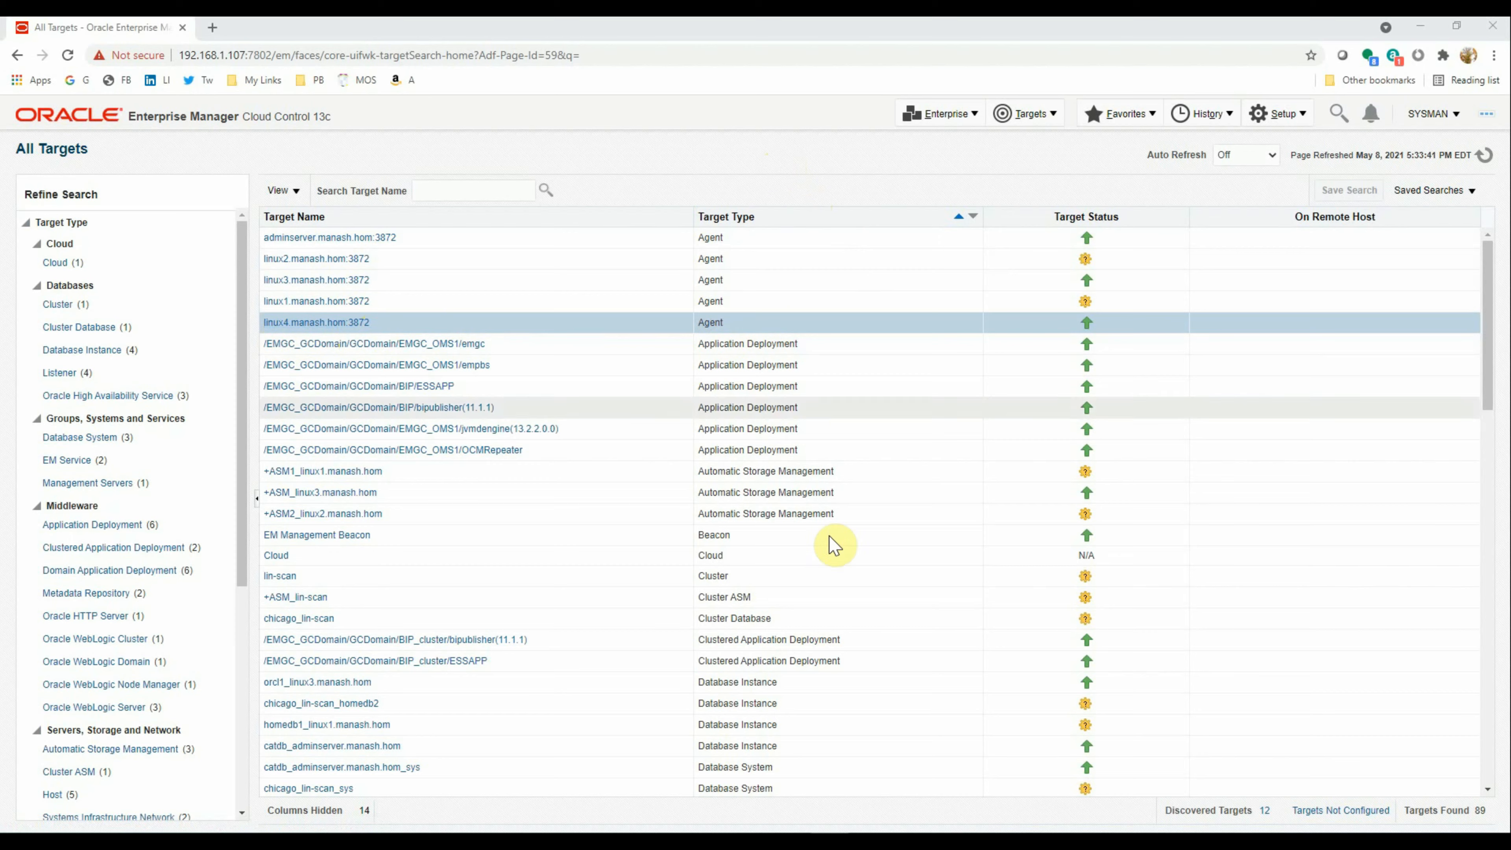
{"action": "left_click", "coordinate": [455, 827]}
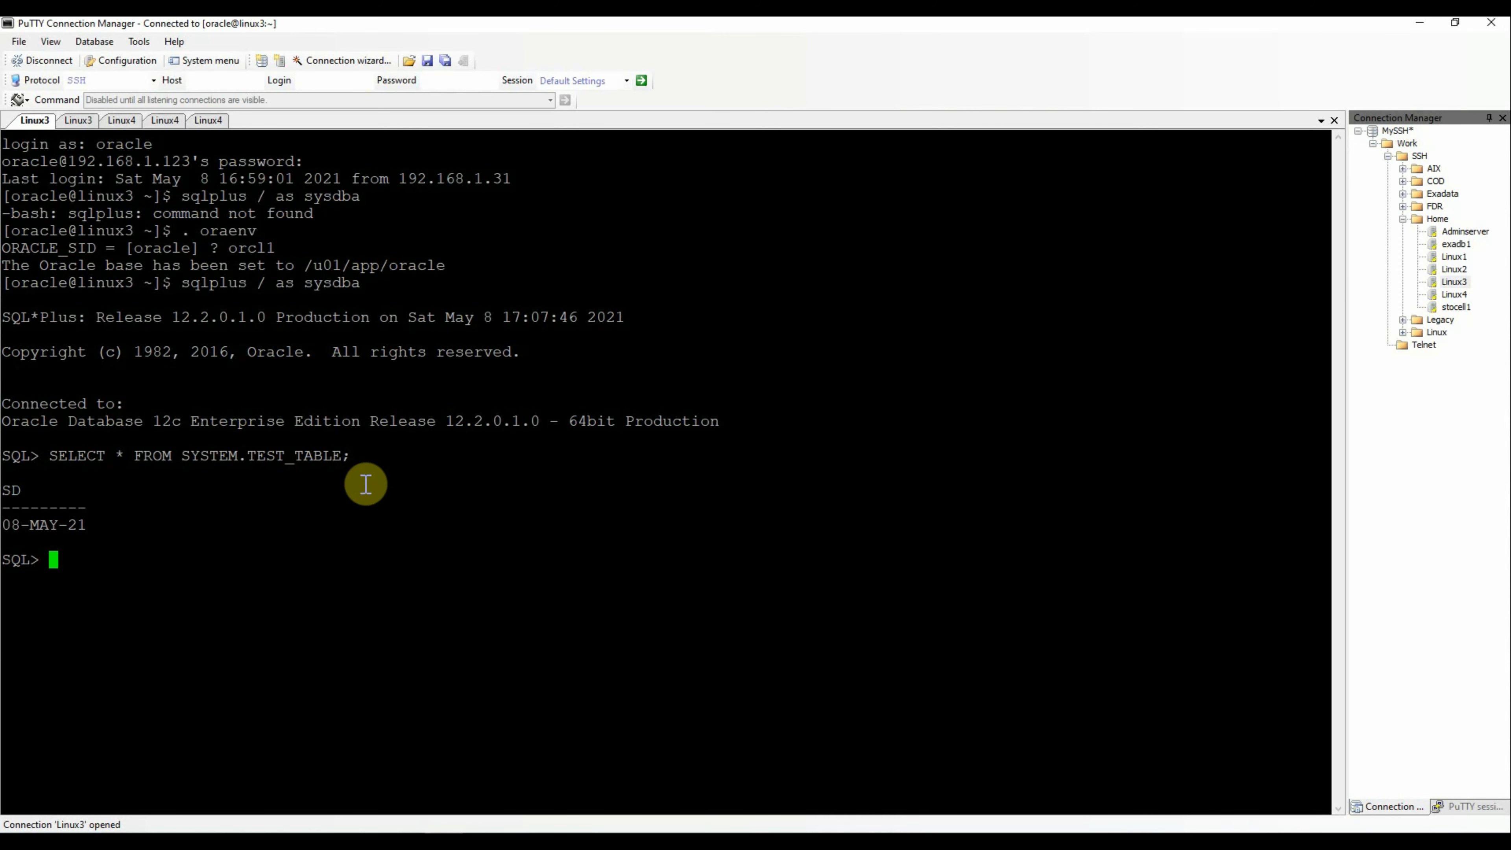
In linux4's oracle session, find the agent process with ps -ef | grep agent and cd into its bin directory
{"action": "left_click", "coordinate": [121, 121]}
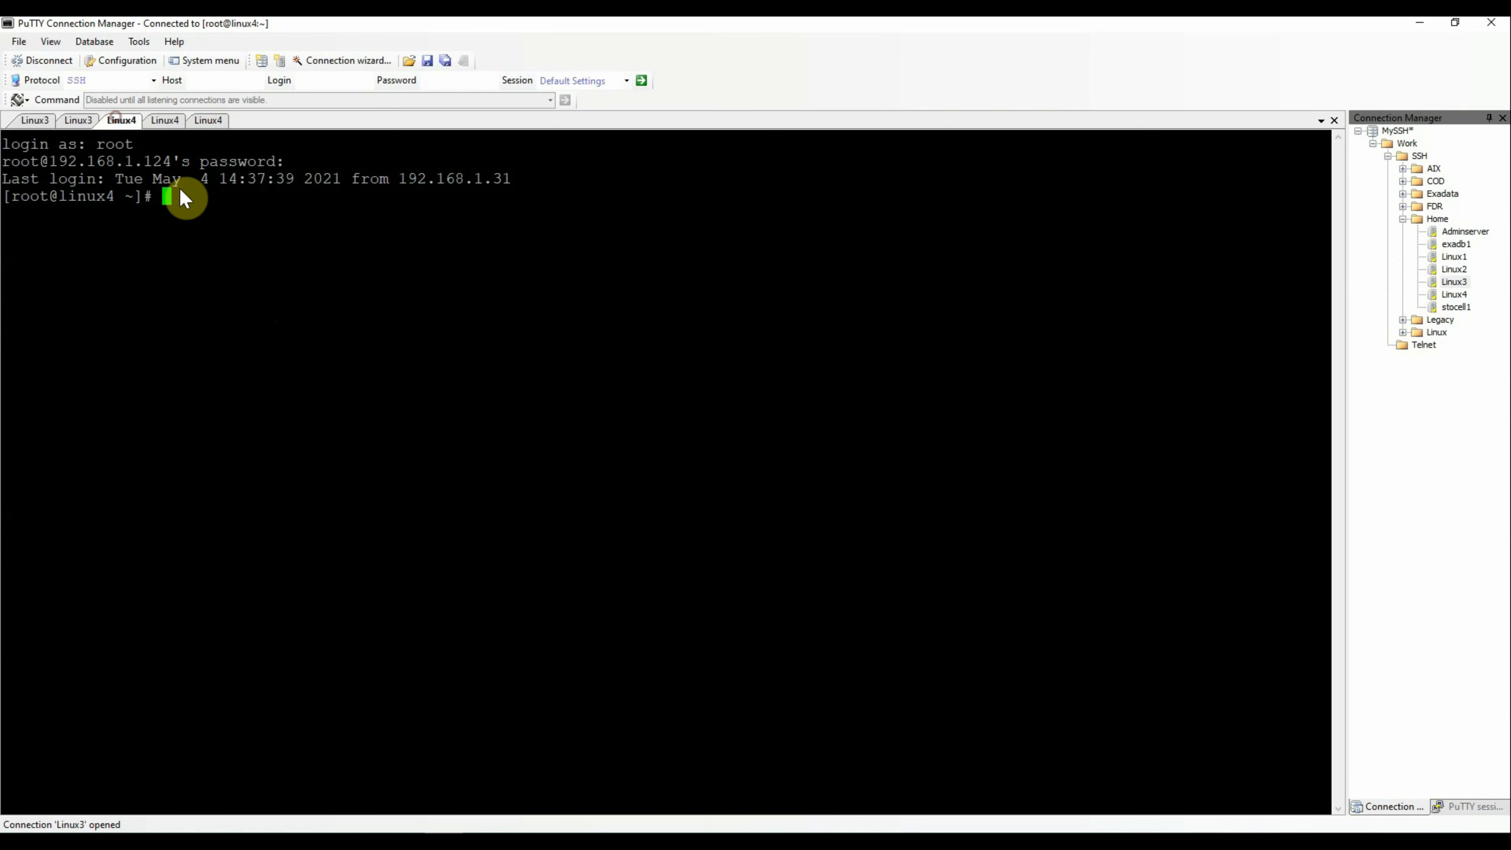
{"action": "left_click", "coordinate": [171, 120]}
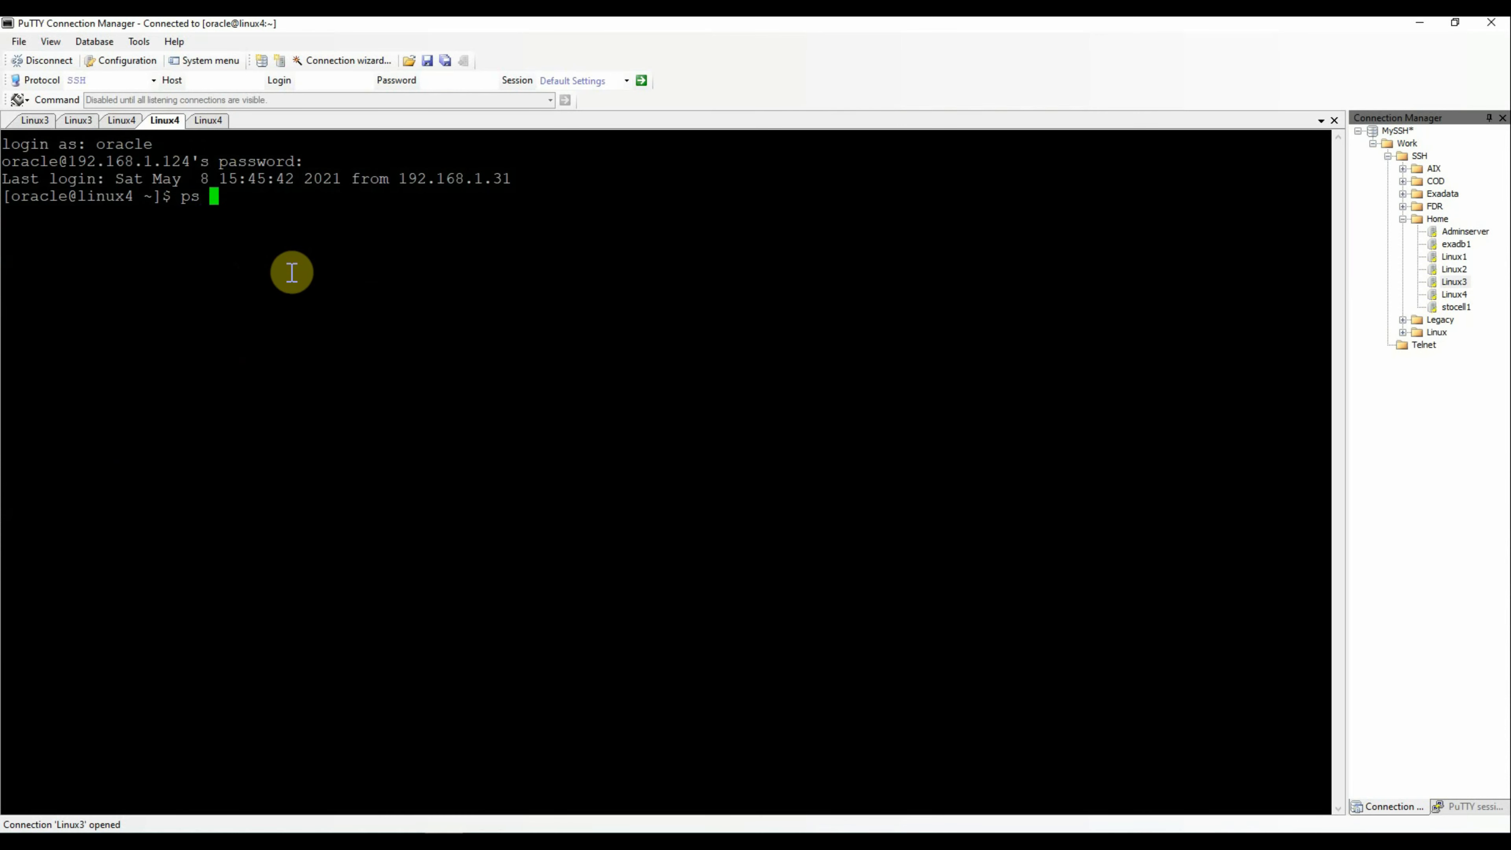
{"action": "type", "text": "| grep agent"}
{"action": "key", "text": "Return"}
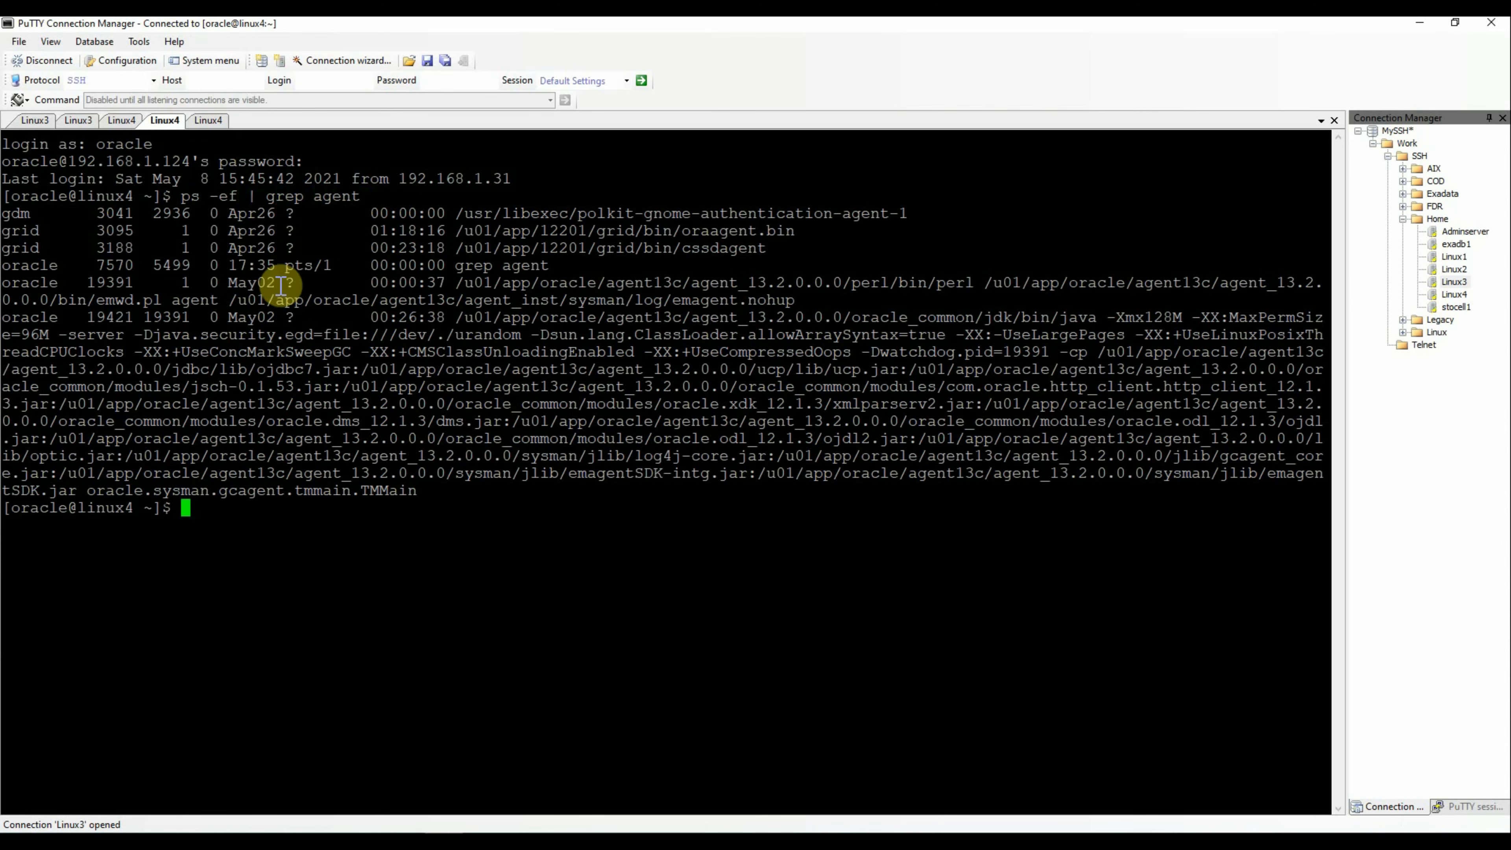
{"action": "left_click_drag", "start_coordinate": [455, 318], "coordinate": [850, 321]}
{"action": "type", "text": "cd"}
{"action": "right_click", "coordinate": [598, 591]}
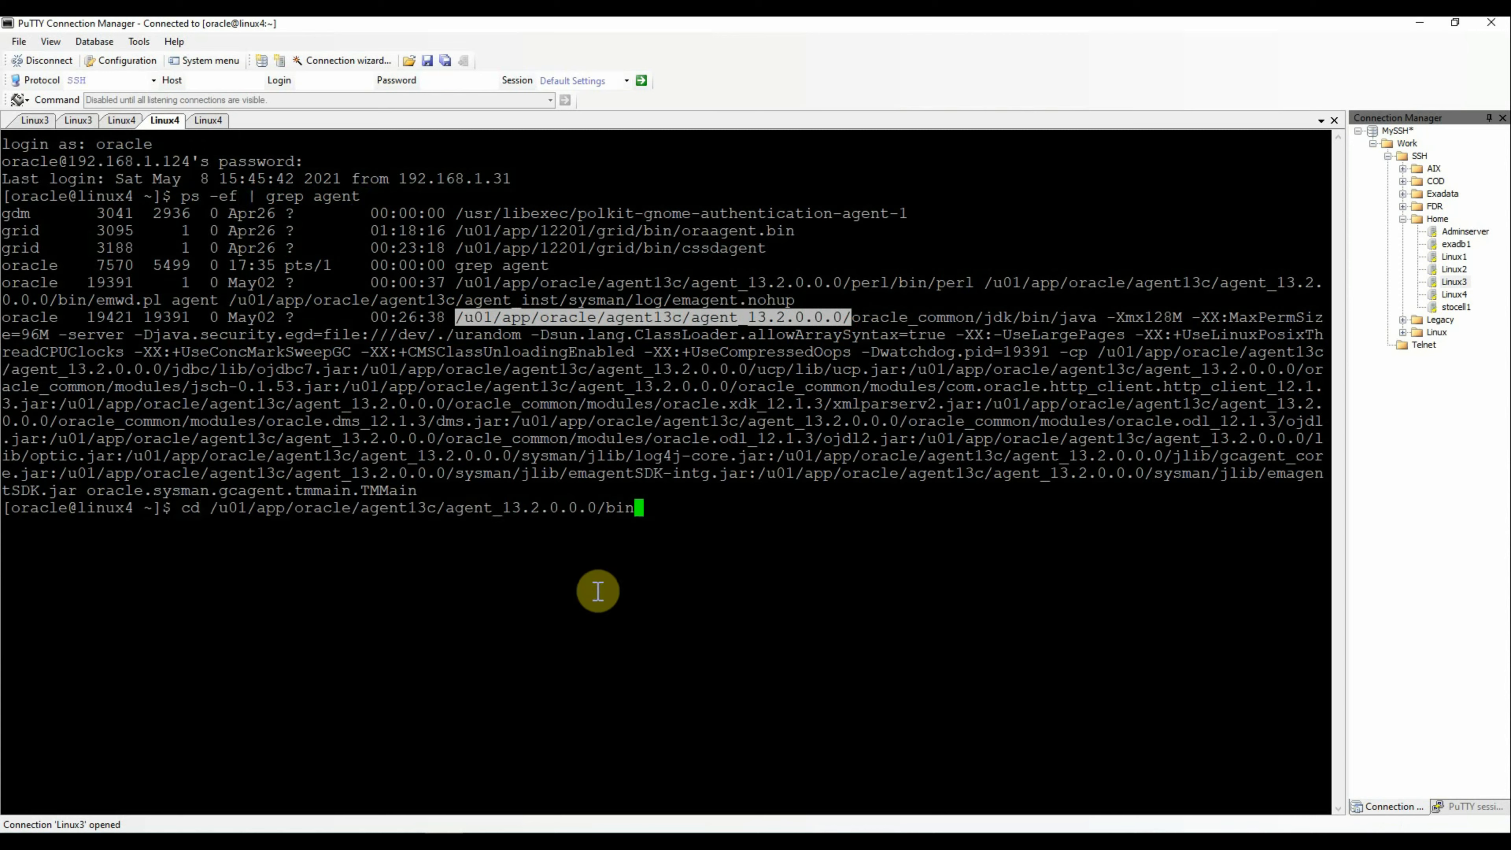
{"action": "type", "text": "bin"}
{"action": "key", "text": "Return"}
{"action": "key", "text": "Return"}
{"action": "key", "text": "Return"}
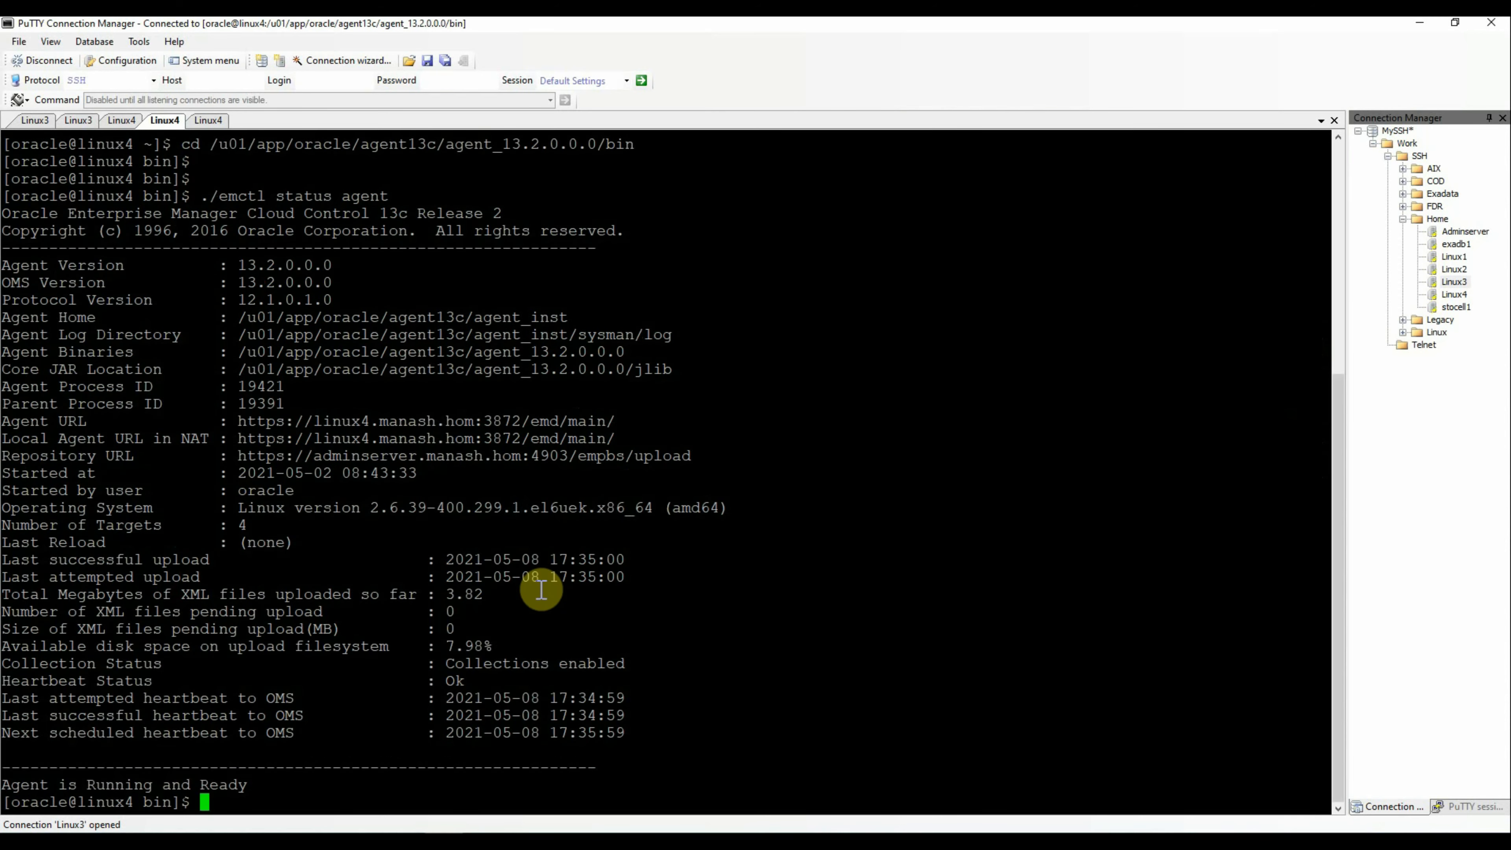
Confirm the agent status reports Running and Ready, then minimize PuTTY
{"action": "left_click_drag", "start_coordinate": [4, 216], "coordinate": [713, 782]}
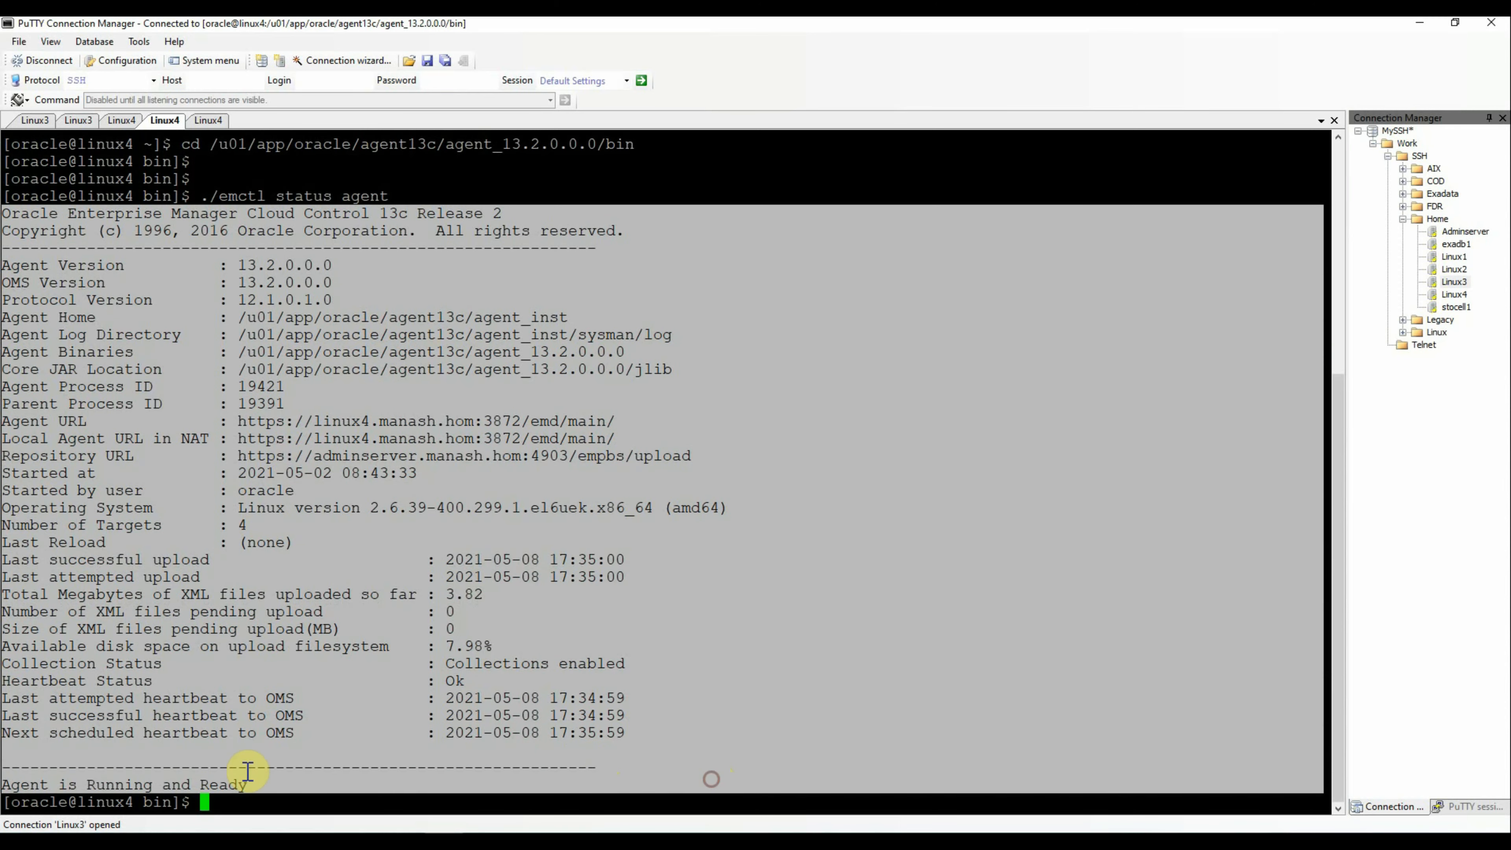
{"action": "left_click_drag", "start_coordinate": [24, 784], "coordinate": [297, 786]}
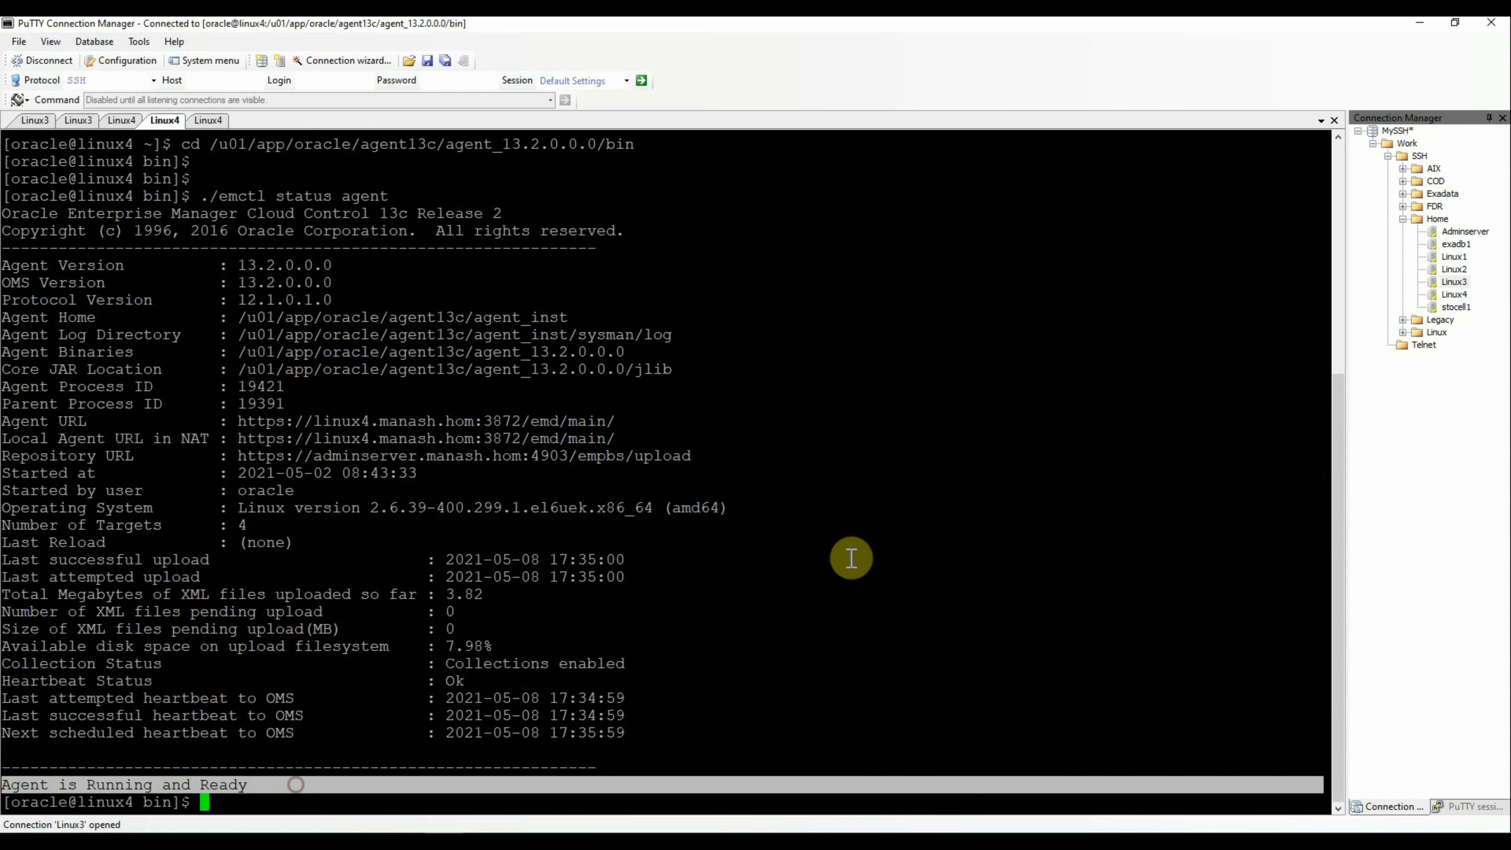
{"action": "left_click", "coordinate": [933, 480]}
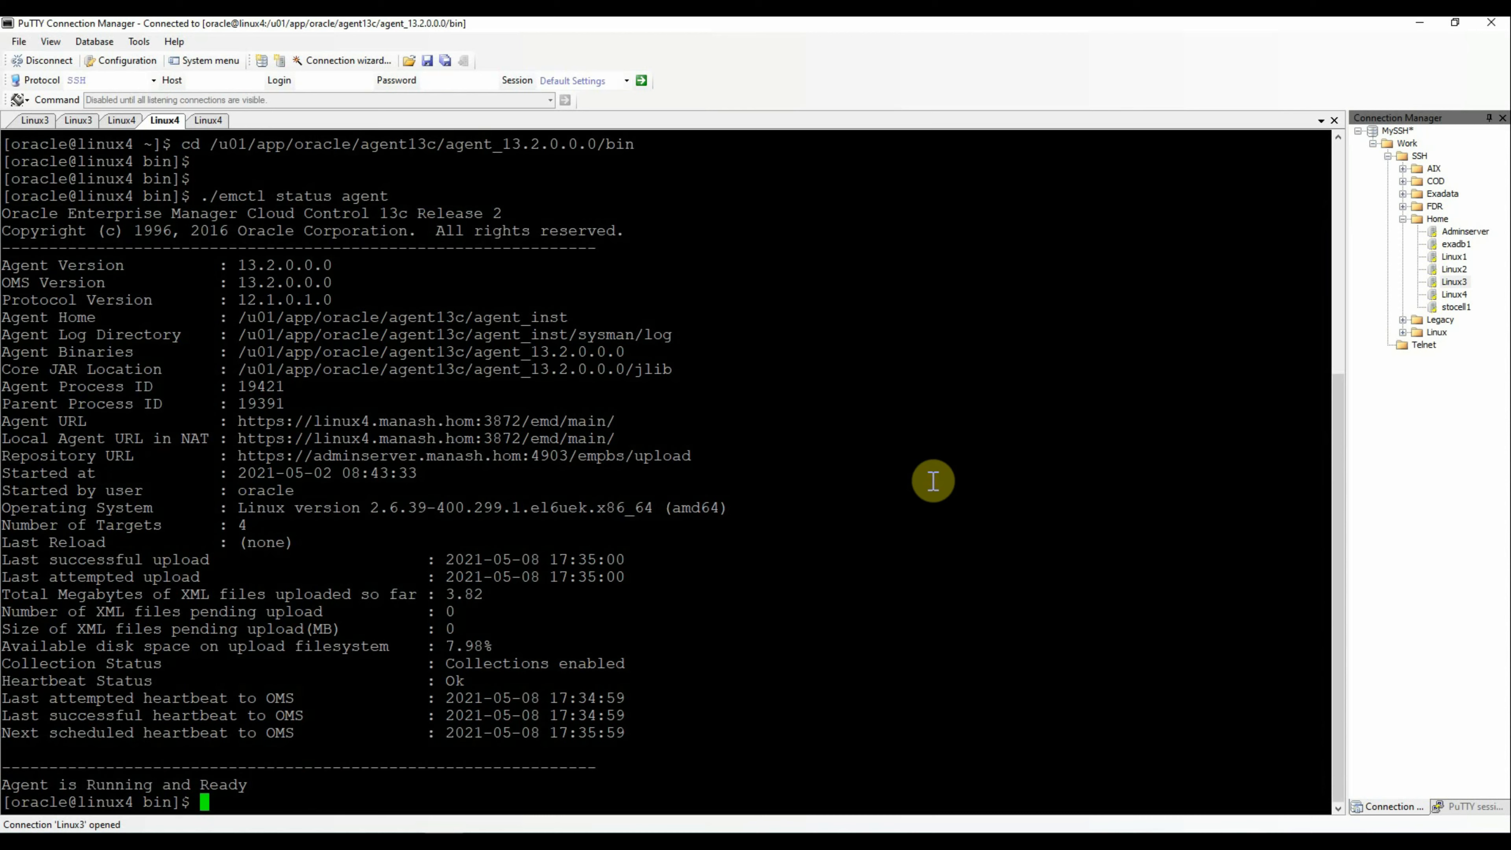
{"action": "left_click", "coordinate": [1421, 30]}
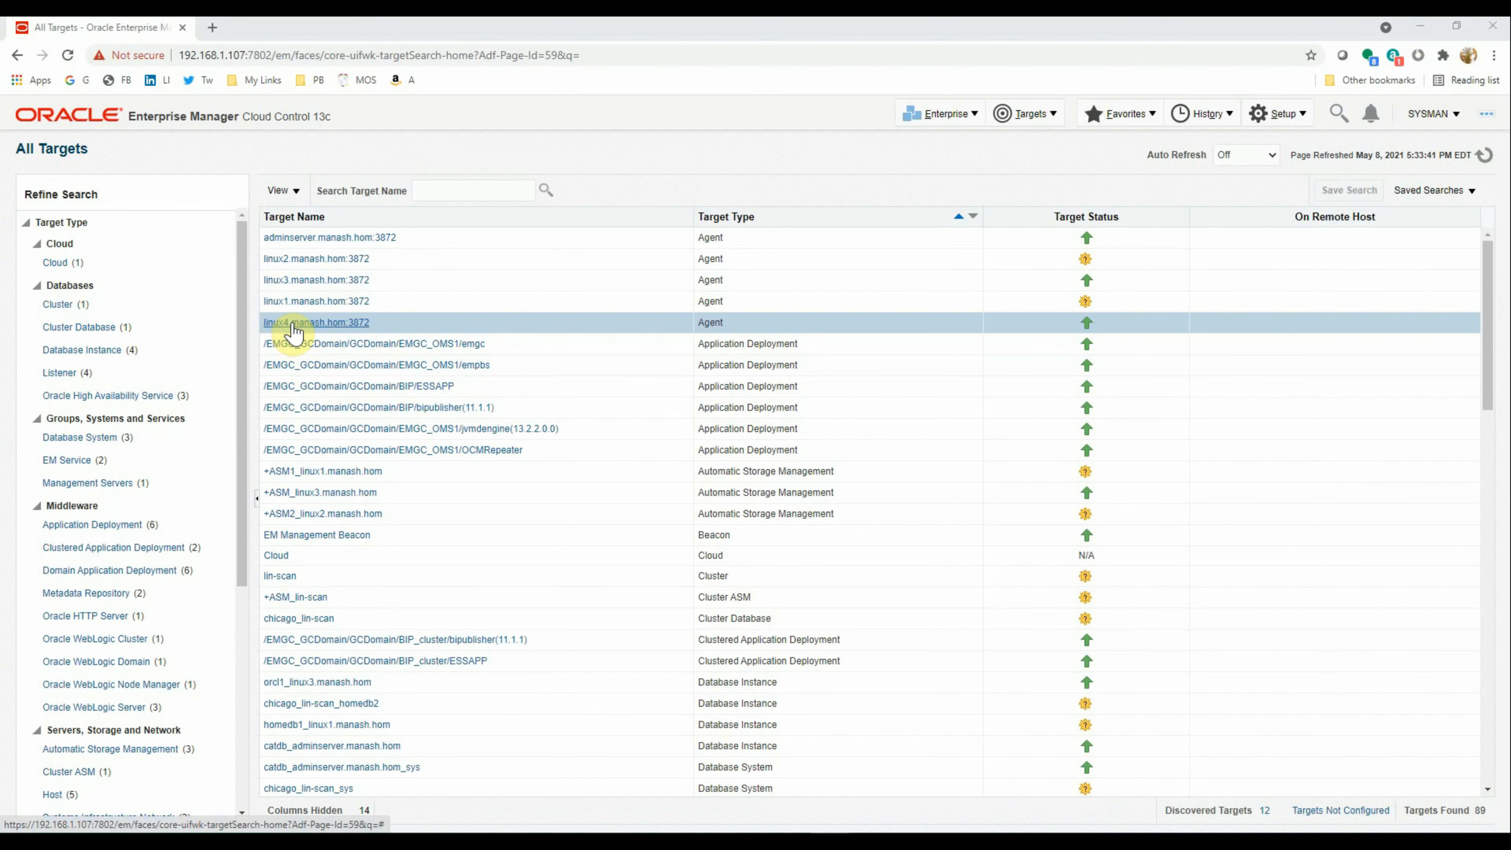
Shut down the linux4.manash.hom:3872 agent via Control > Shut Down and dismiss the confirmation
{"action": "left_click", "coordinate": [442, 321]}
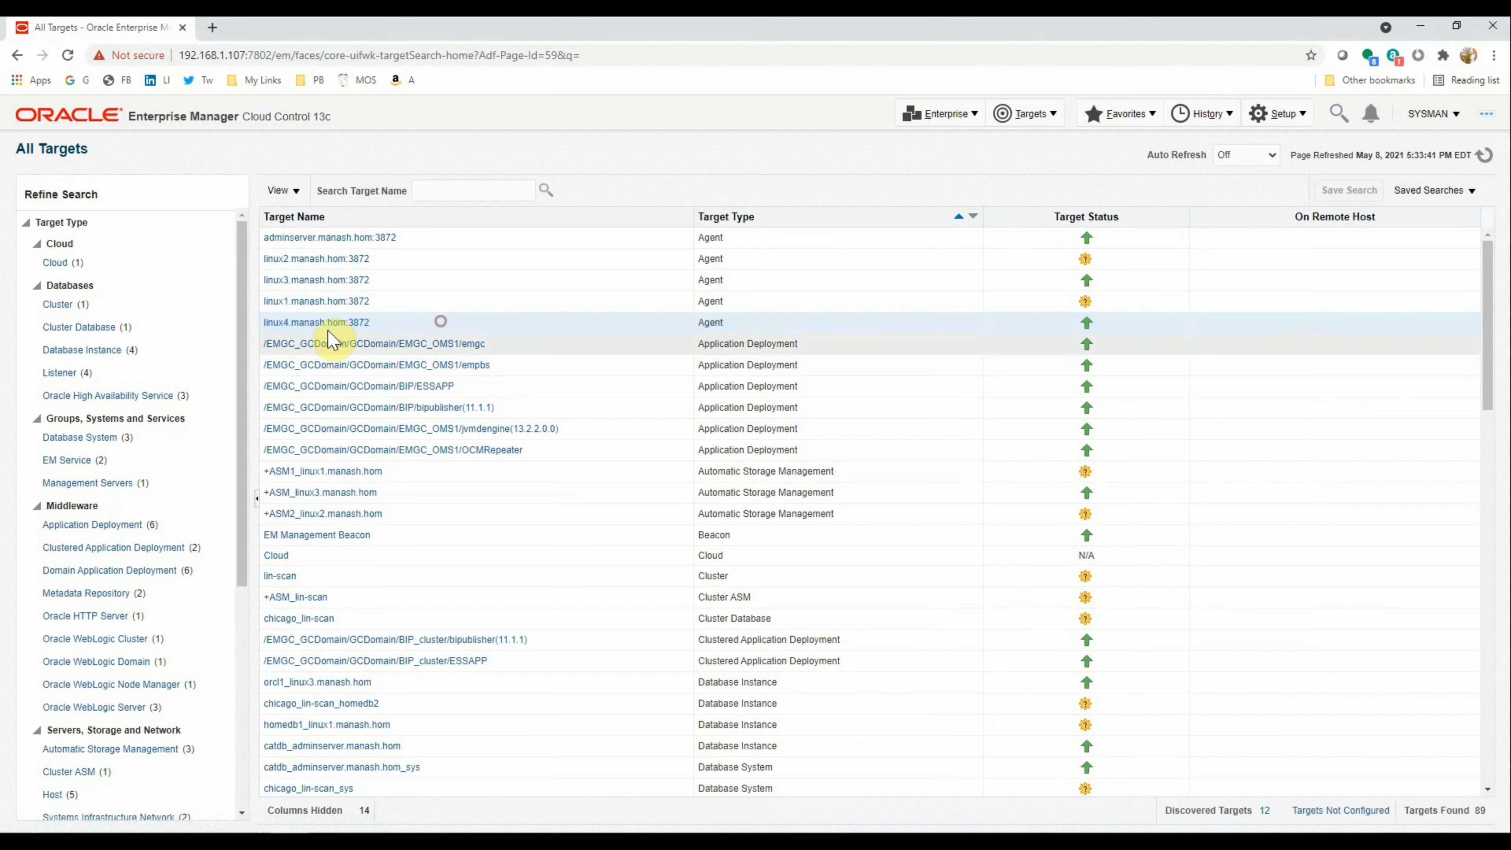
{"action": "left_click", "coordinate": [309, 322]}
{"action": "right_click", "coordinate": [309, 322]}
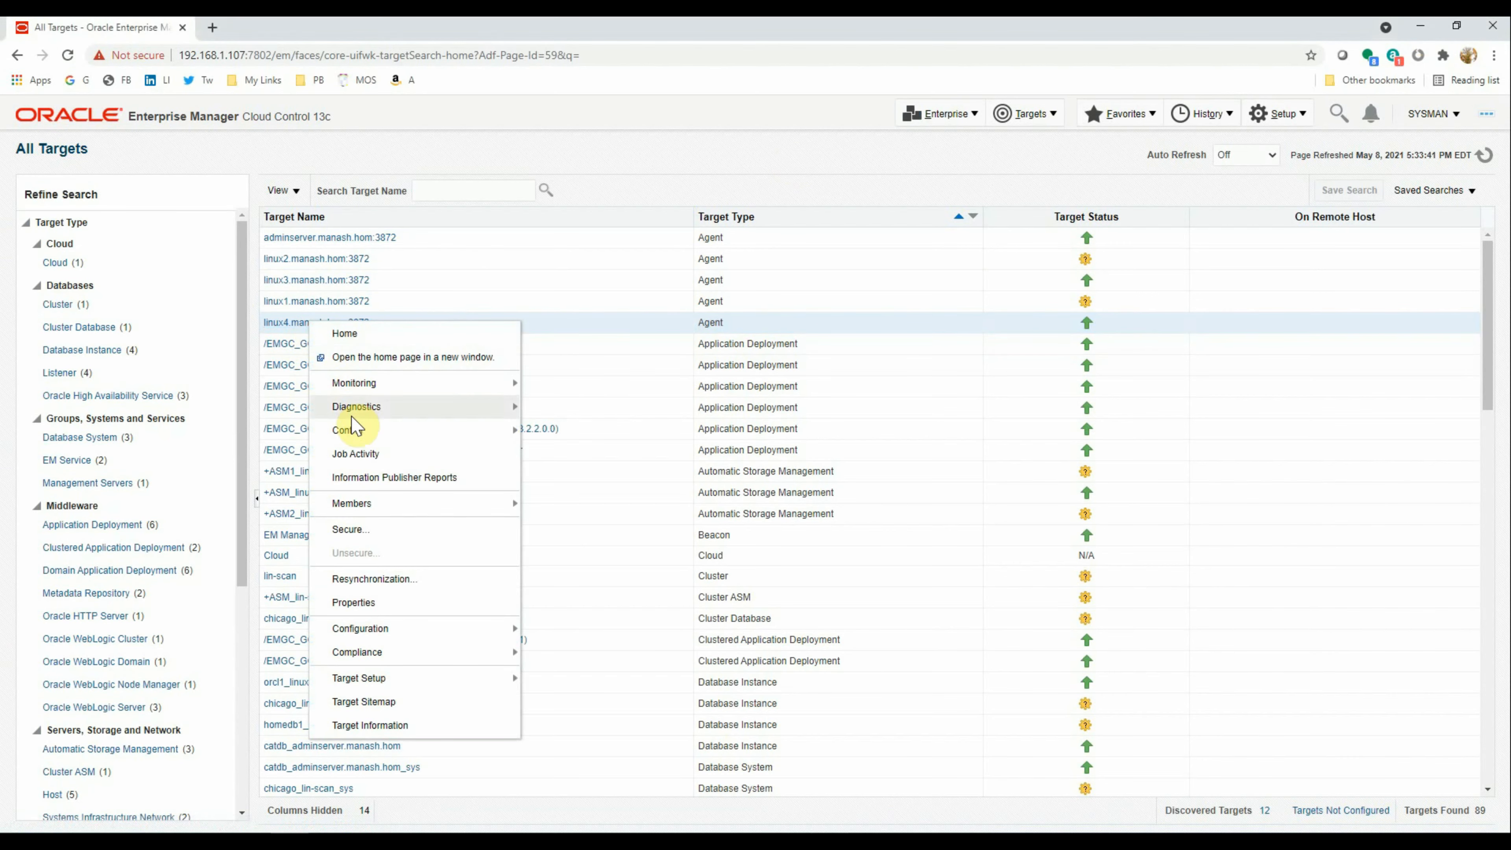
{"action": "left_click", "coordinate": [356, 432]}
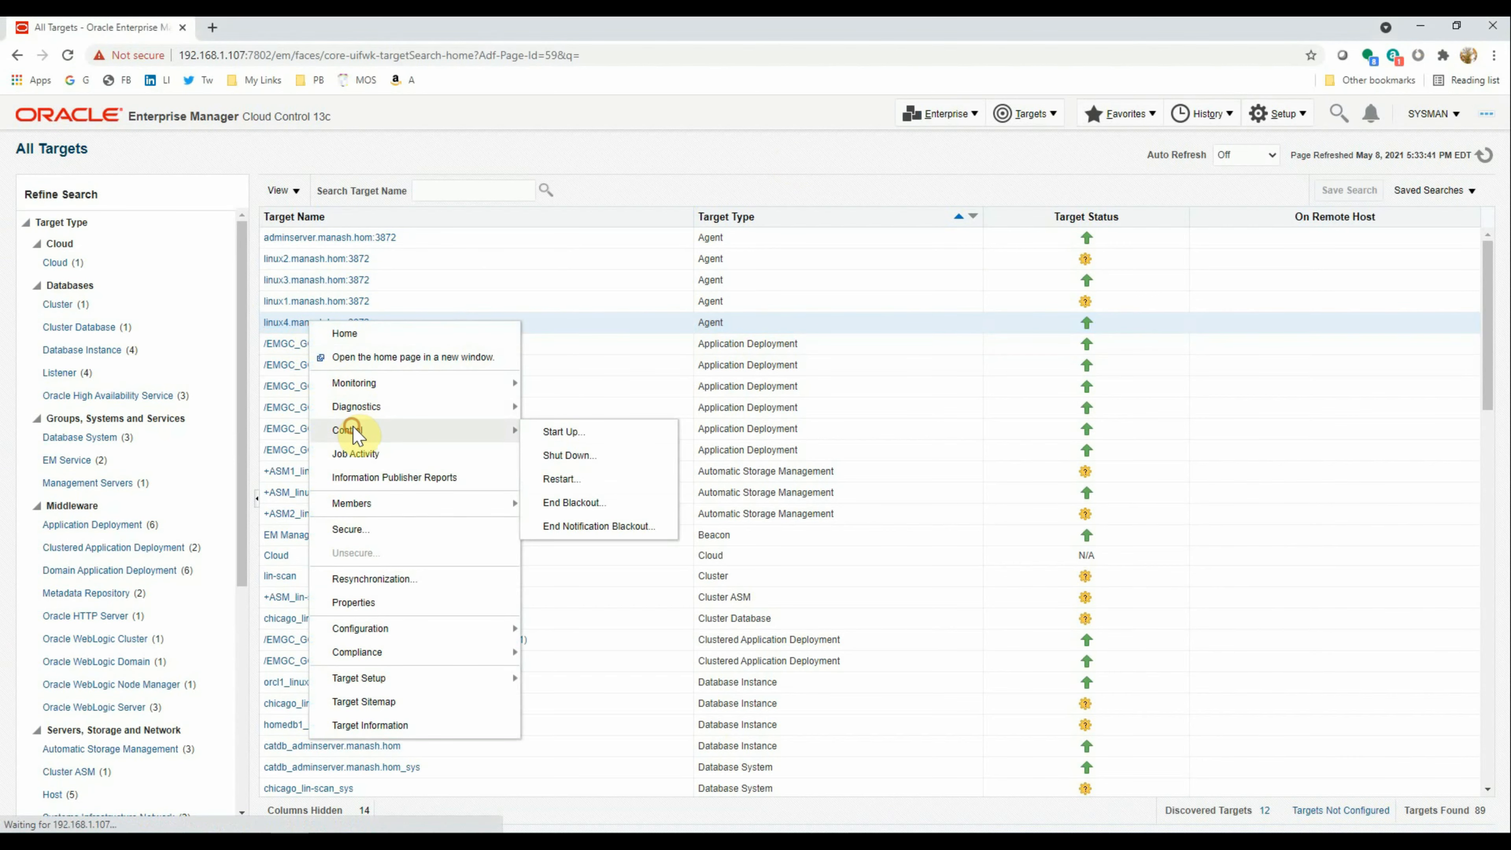
{"action": "left_click", "coordinate": [575, 458]}
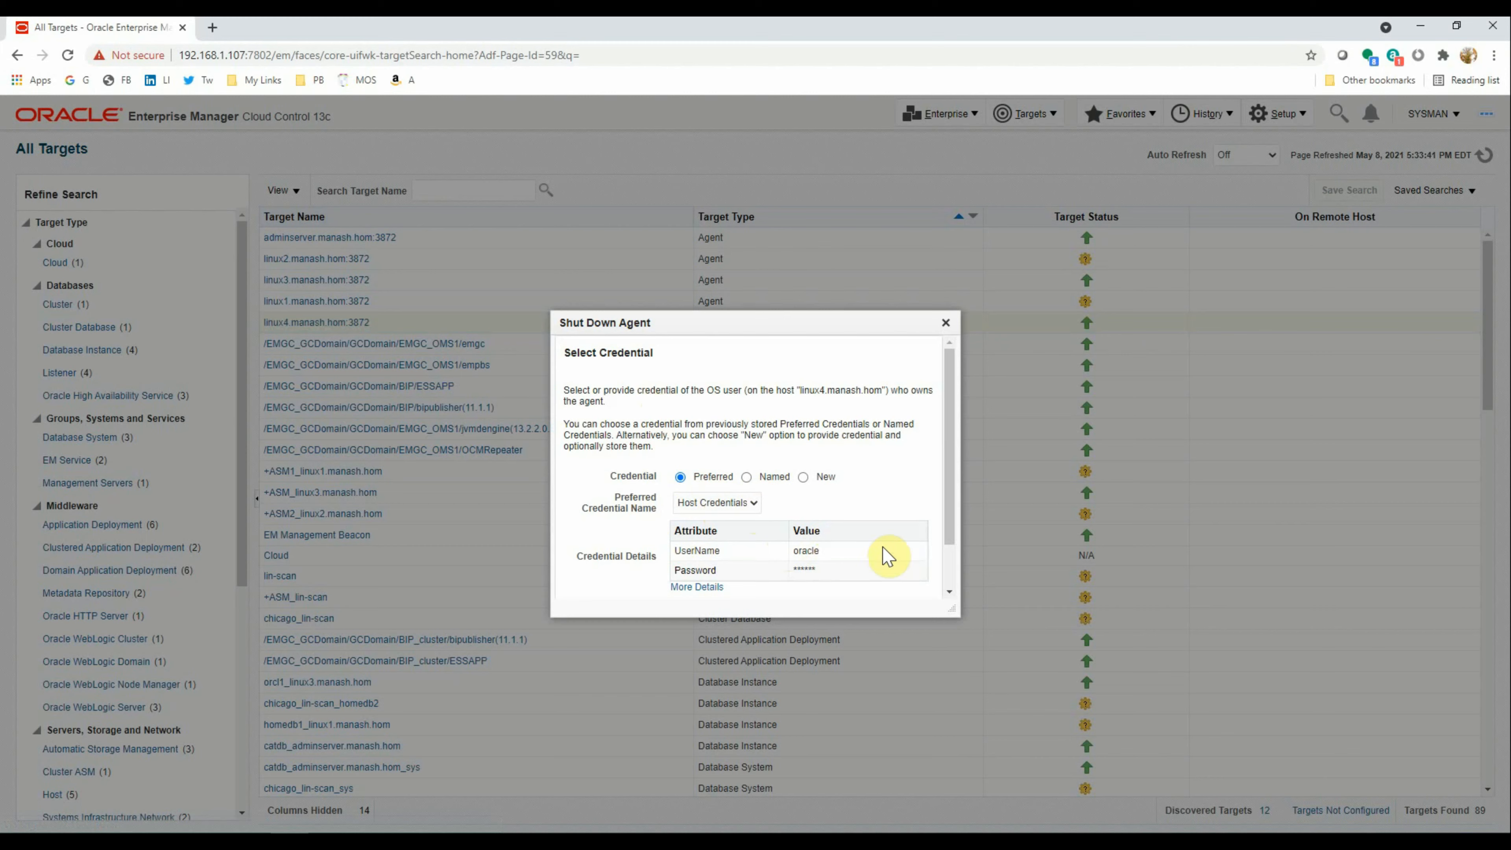
{"action": "left_click_drag", "start_coordinate": [955, 513], "coordinate": [954, 572]}
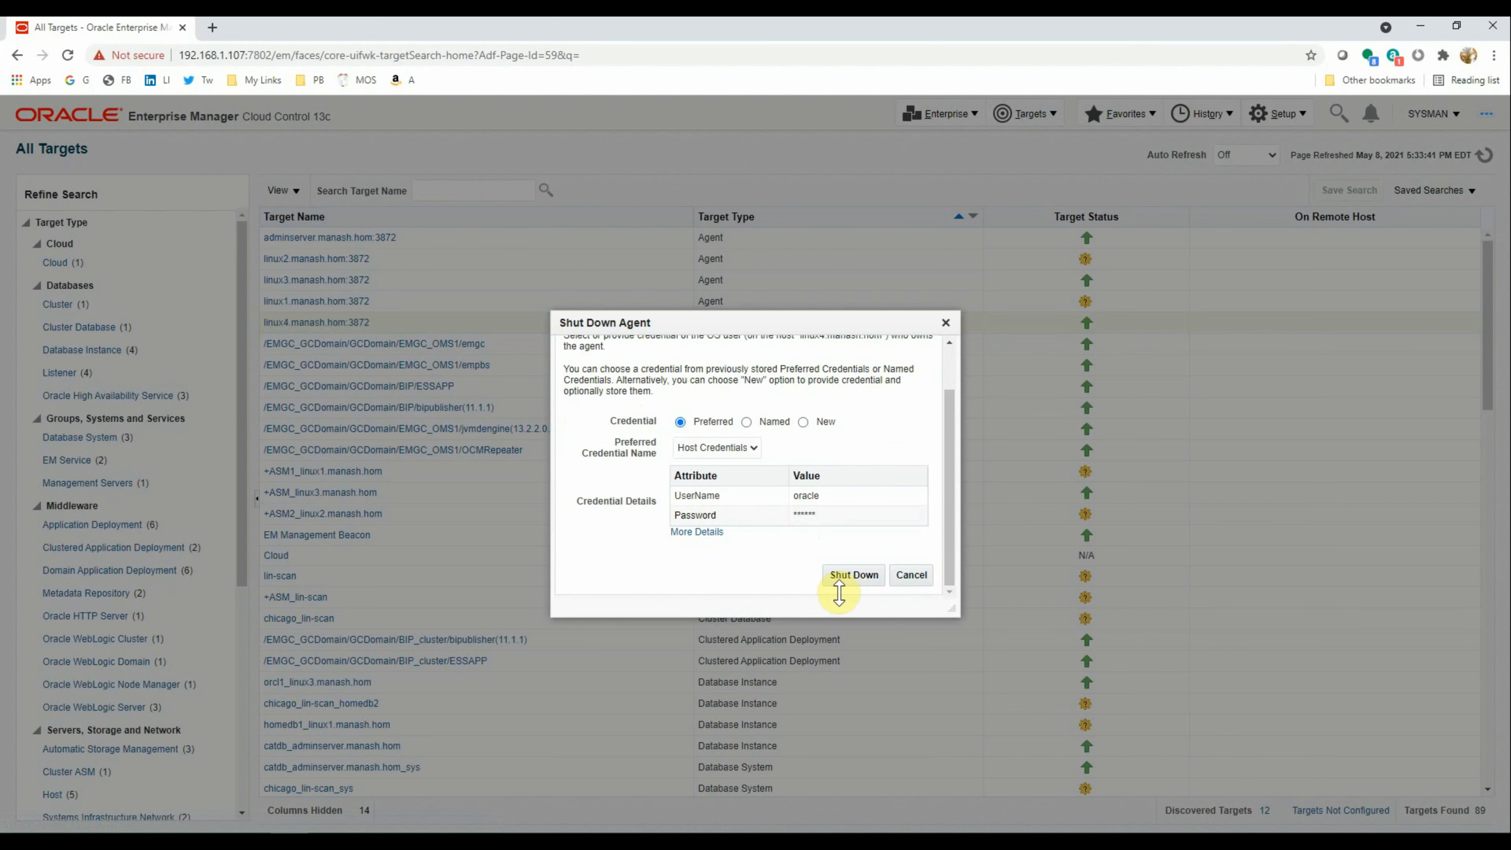
{"action": "left_click", "coordinate": [842, 580]}
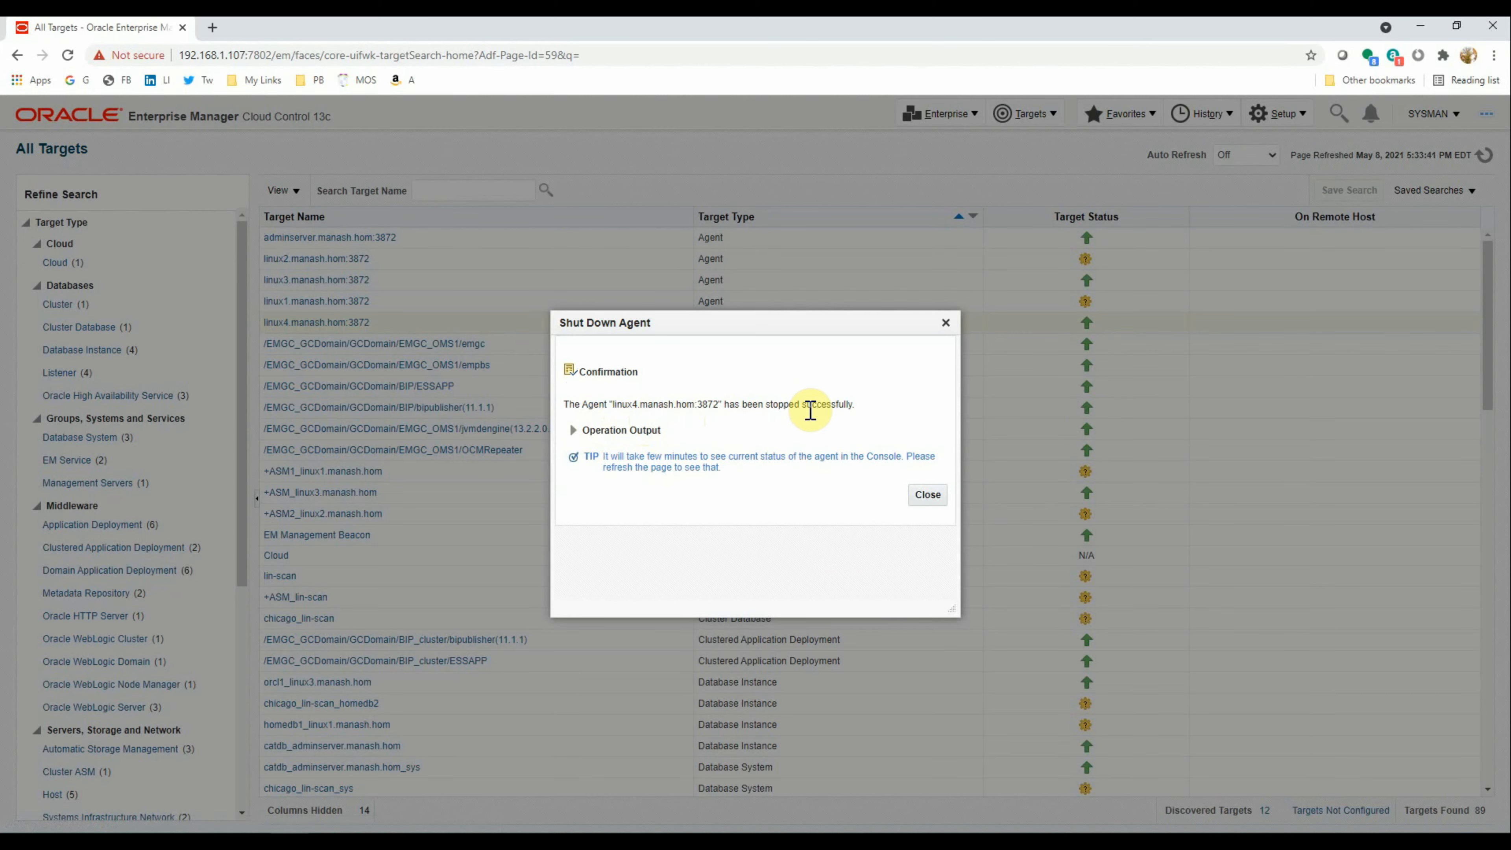
{"action": "left_click", "coordinate": [930, 495]}
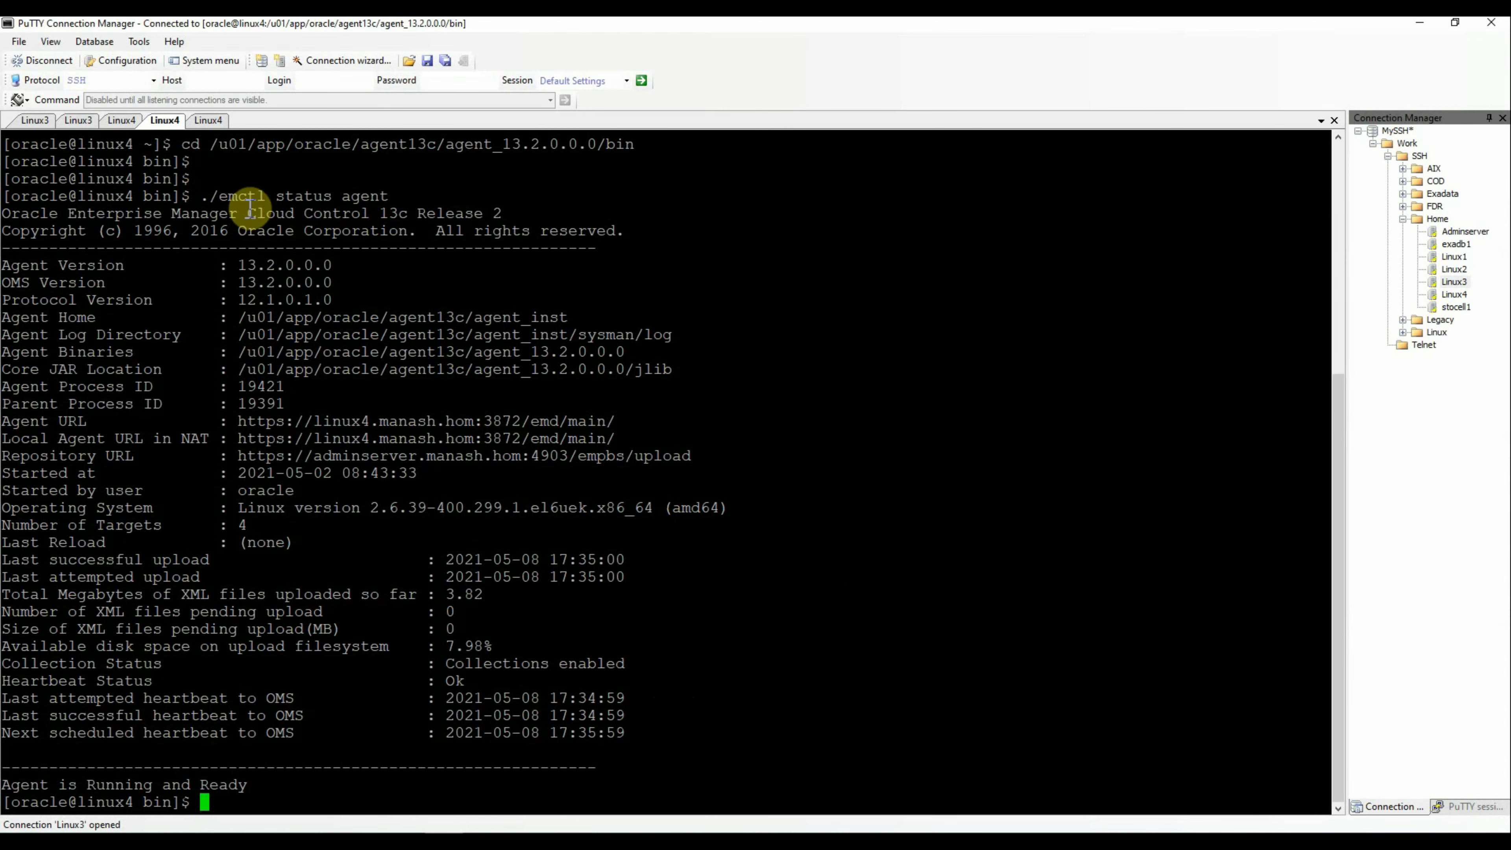
Rerun './emctl status agent' on linux4, confirming 'Agent is Not Running'
{"action": "left_click_drag", "start_coordinate": [202, 195], "coordinate": [421, 196]}
{"action": "right_click", "coordinate": [864, 474]}
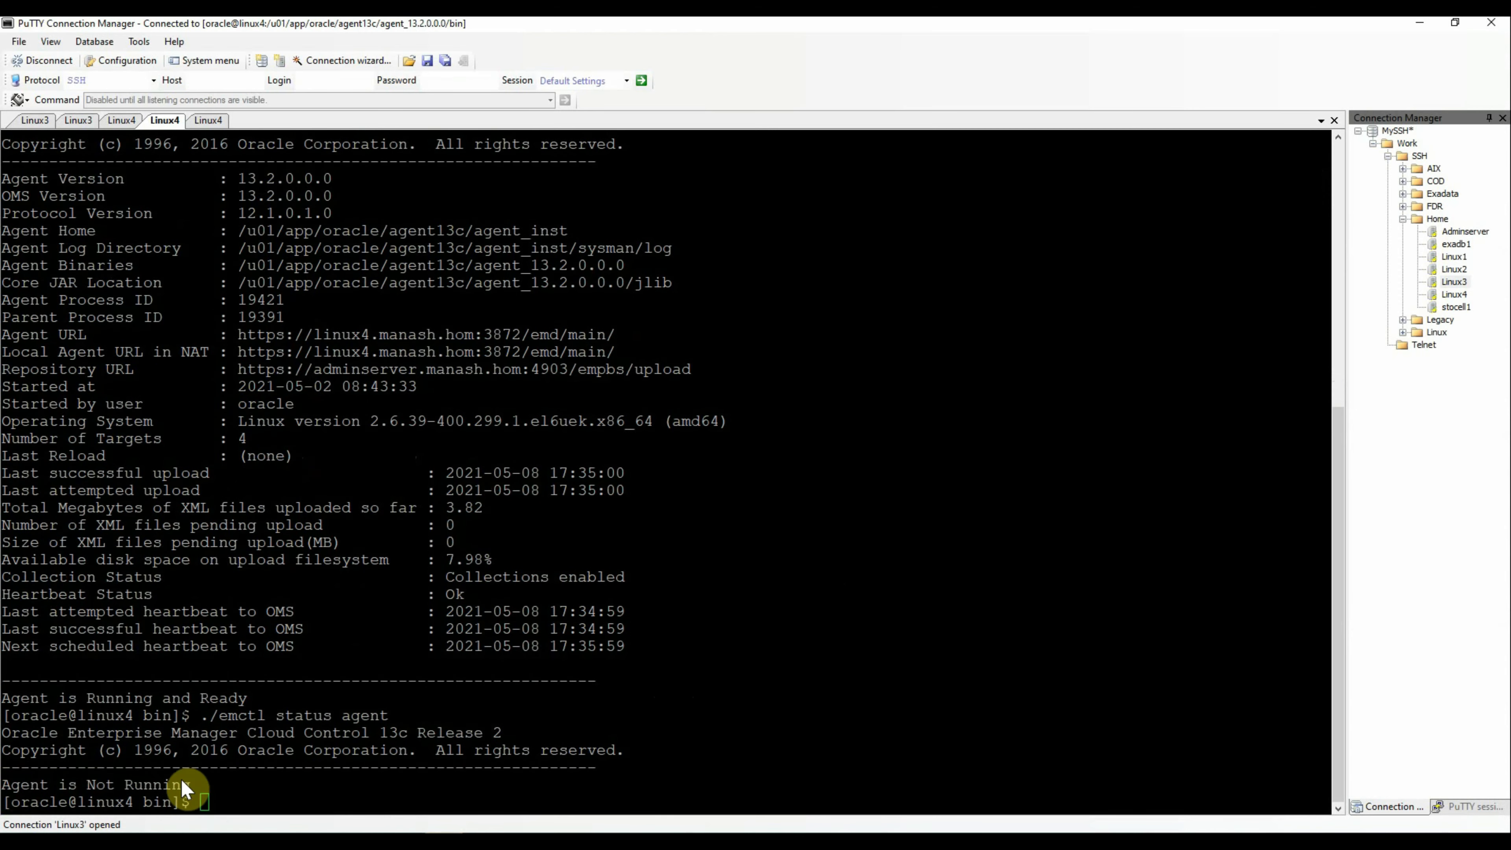
{"action": "triple_click", "coordinate": [196, 784]}
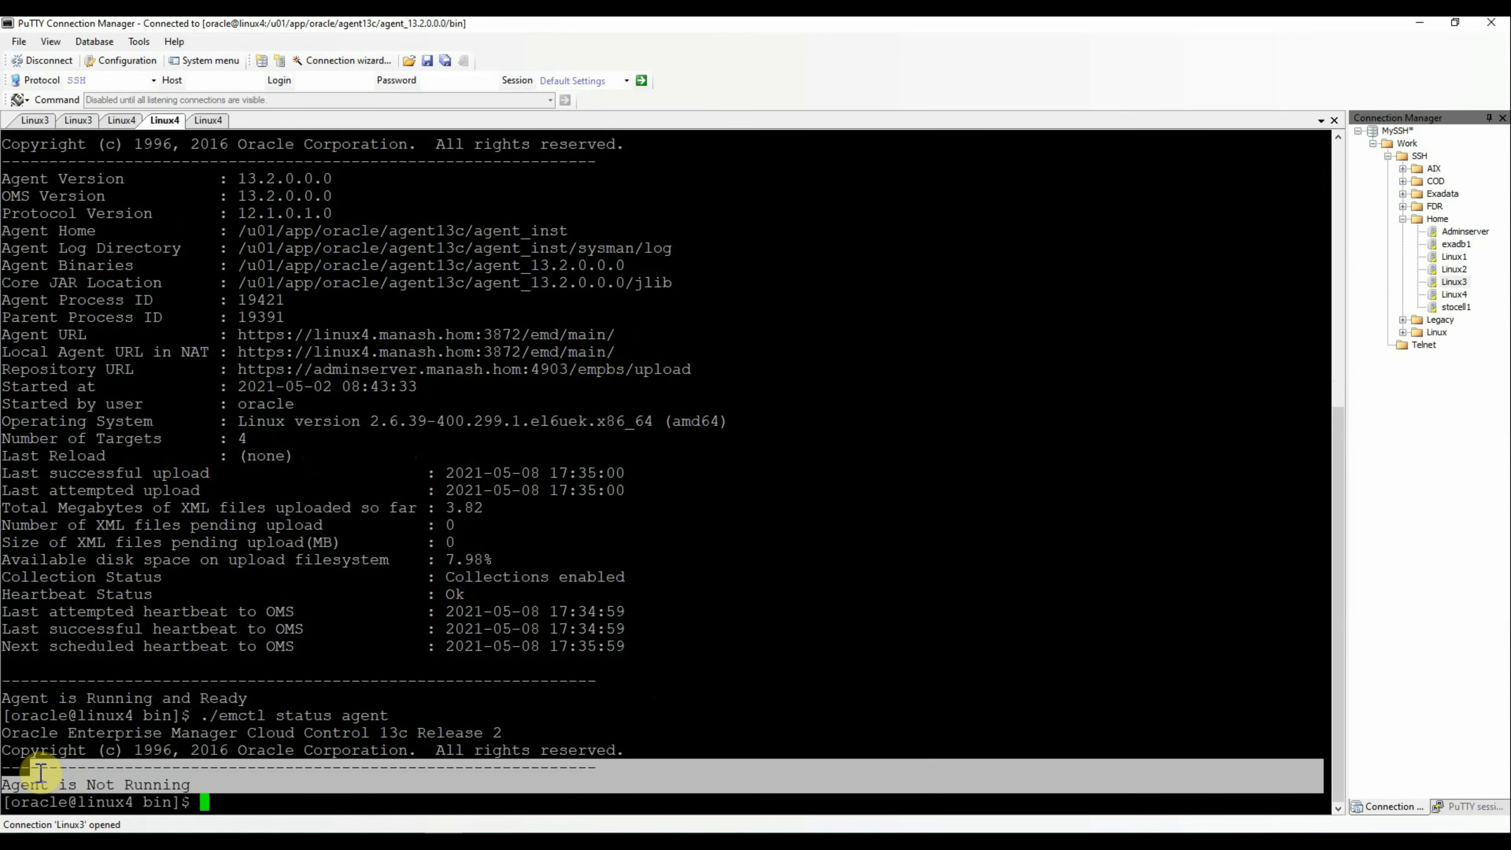
{"action": "left_click", "coordinate": [713, 633]}
{"action": "left_click", "coordinate": [1422, 24]}
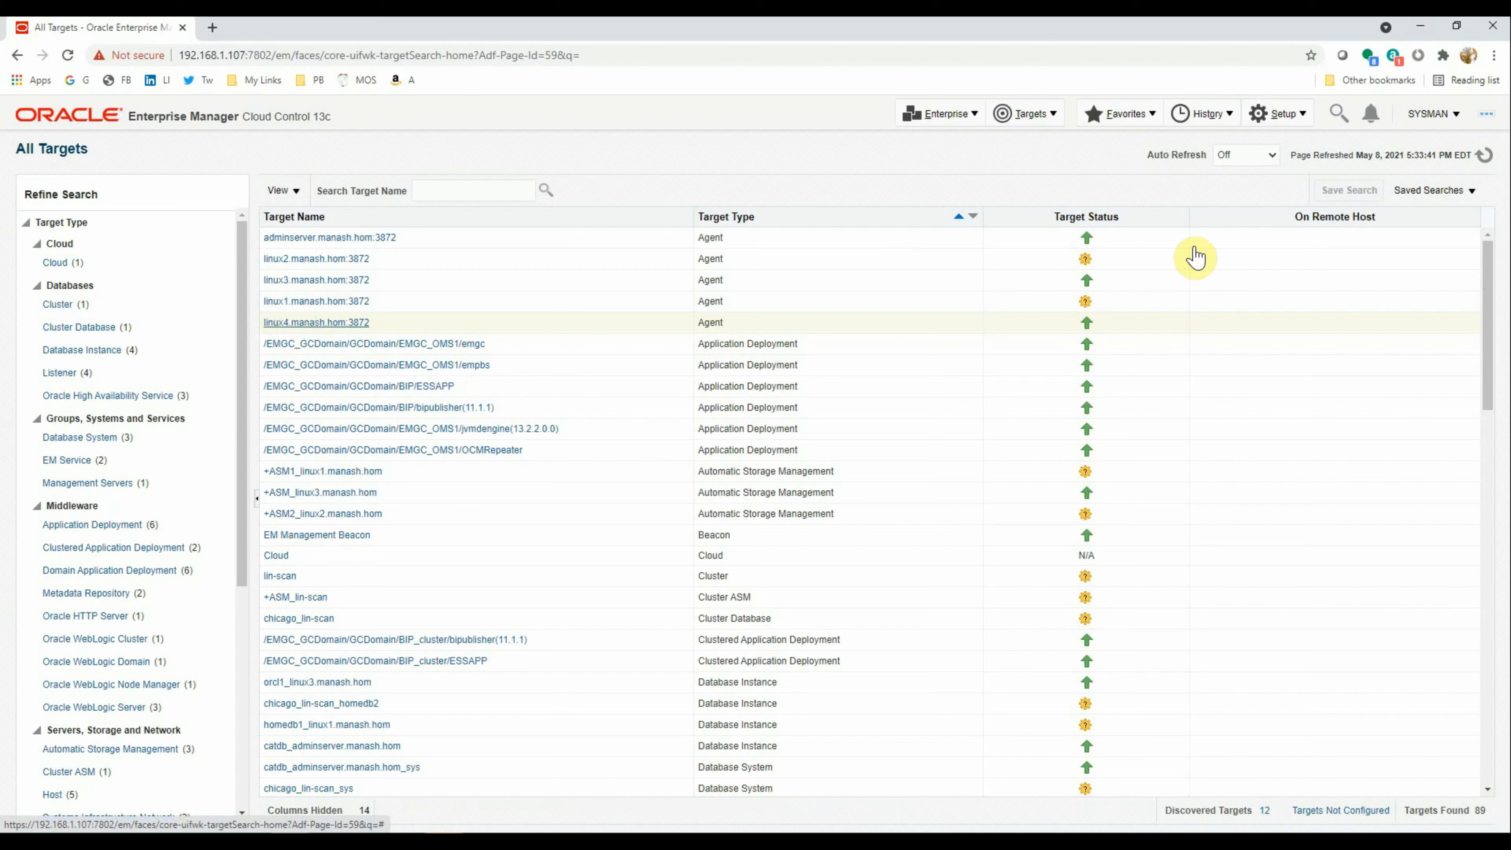
Refresh All Targets and start the linux4.manash.hom:3872 agent with preferred host credentials
{"action": "left_click", "coordinate": [1484, 157]}
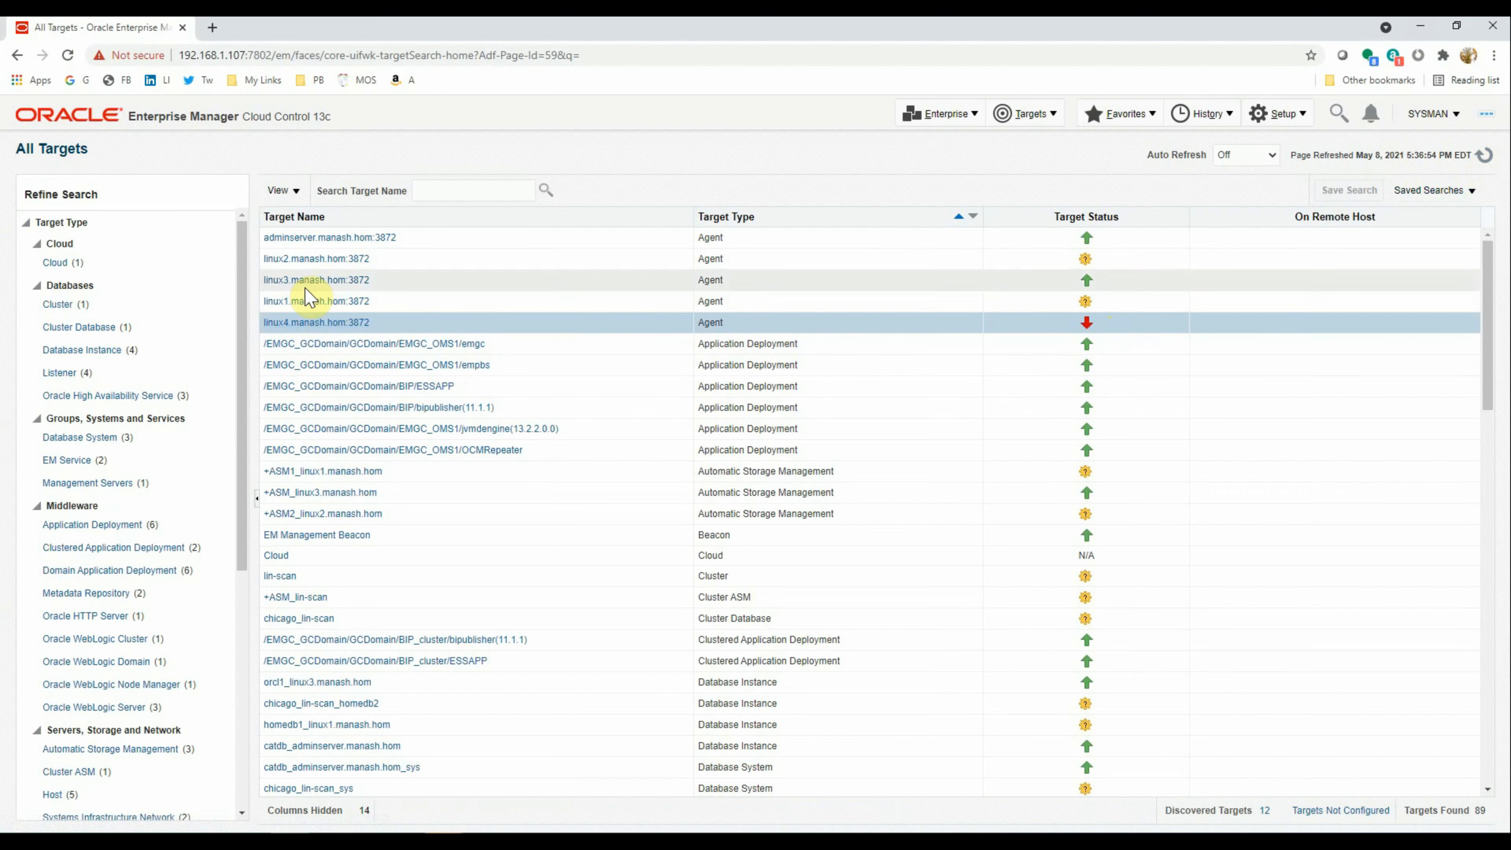
{"action": "right_click", "coordinate": [299, 326]}
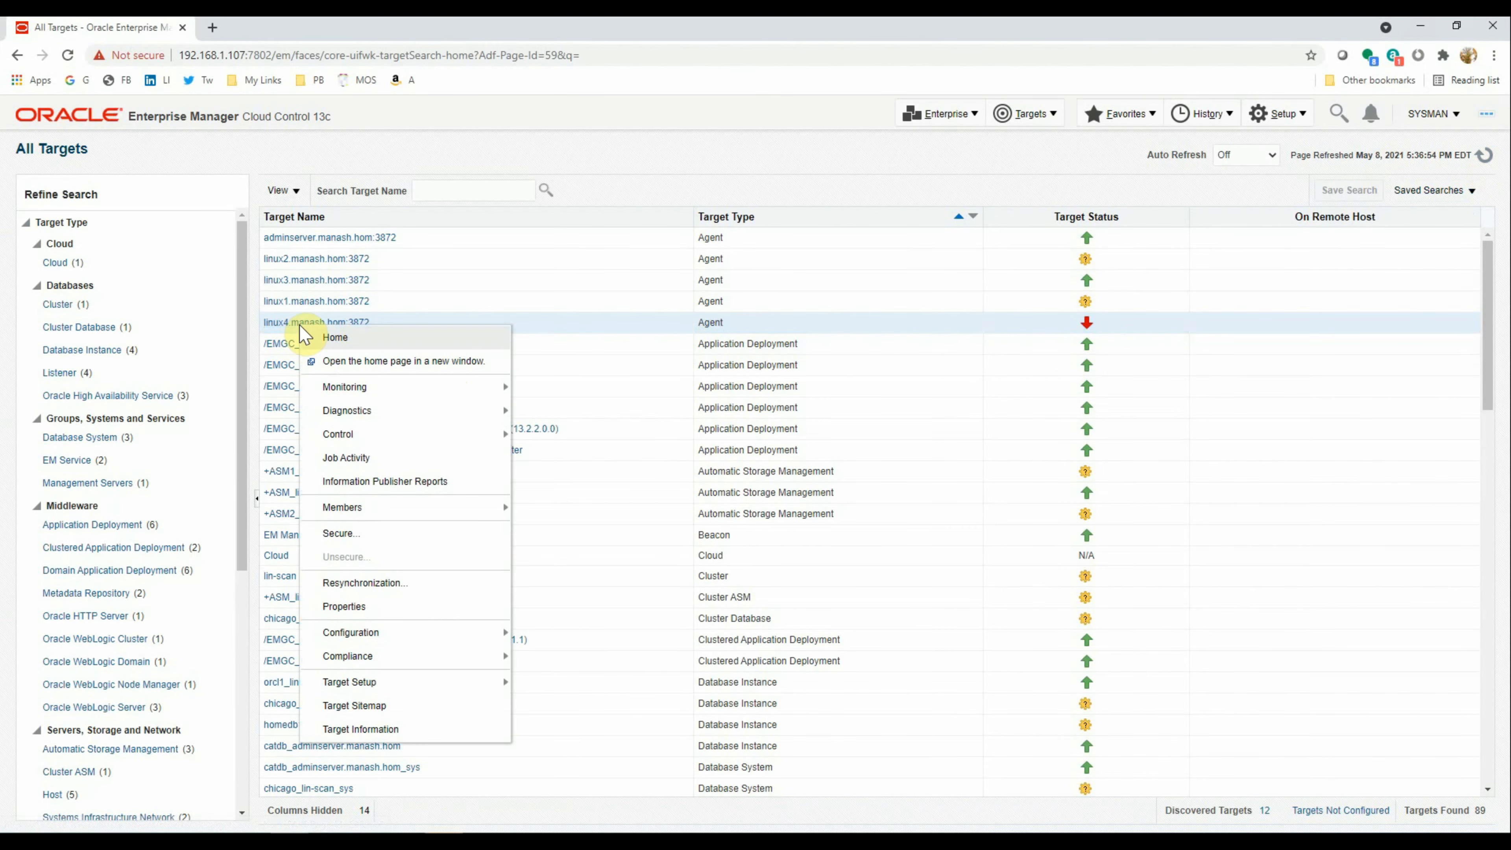
{"action": "mouse_move", "coordinate": [378, 432]}
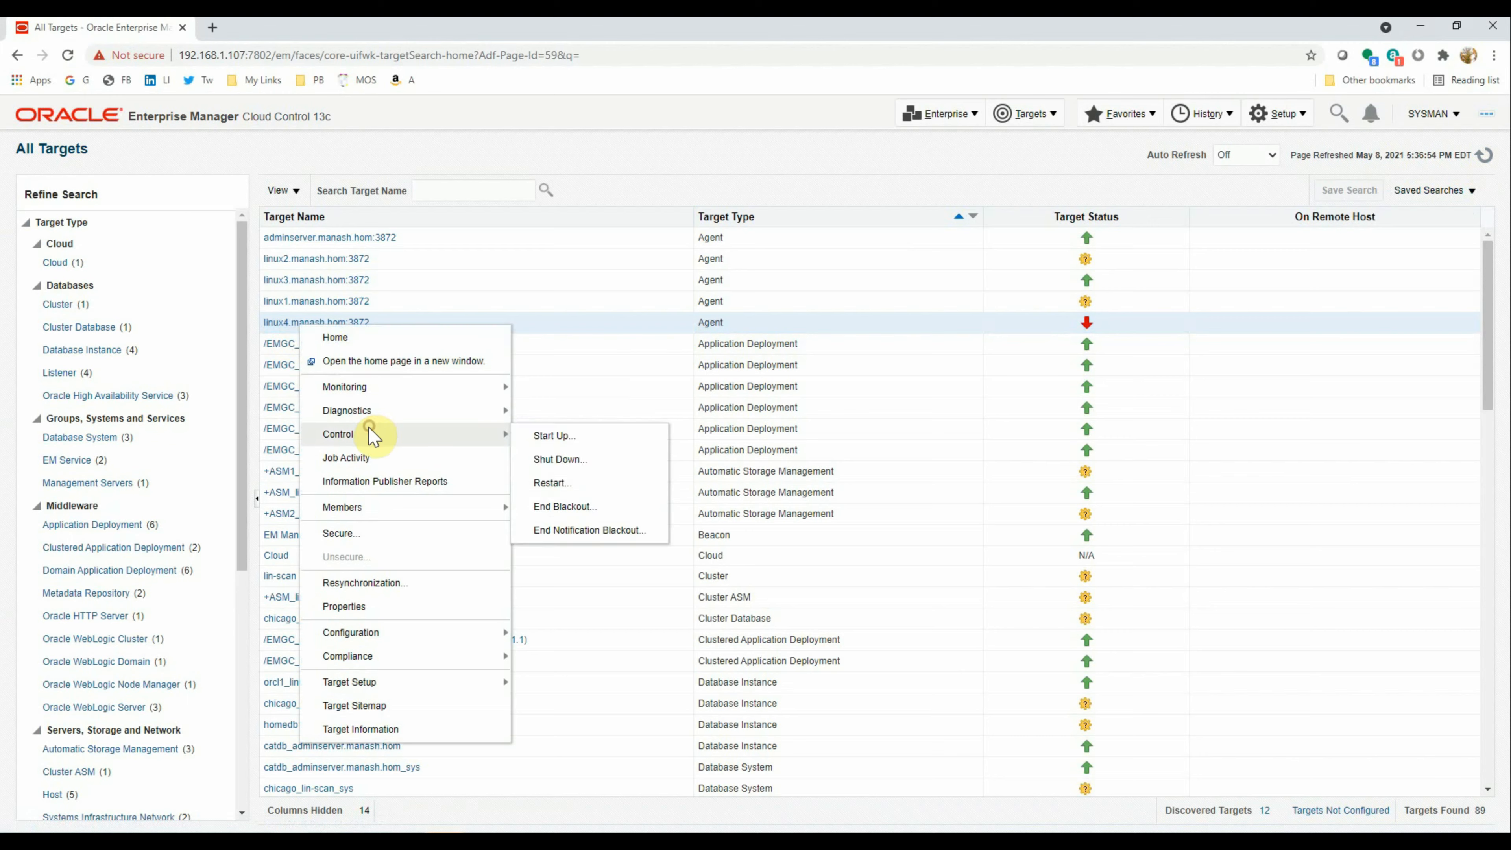
{"action": "left_click", "coordinate": [556, 439]}
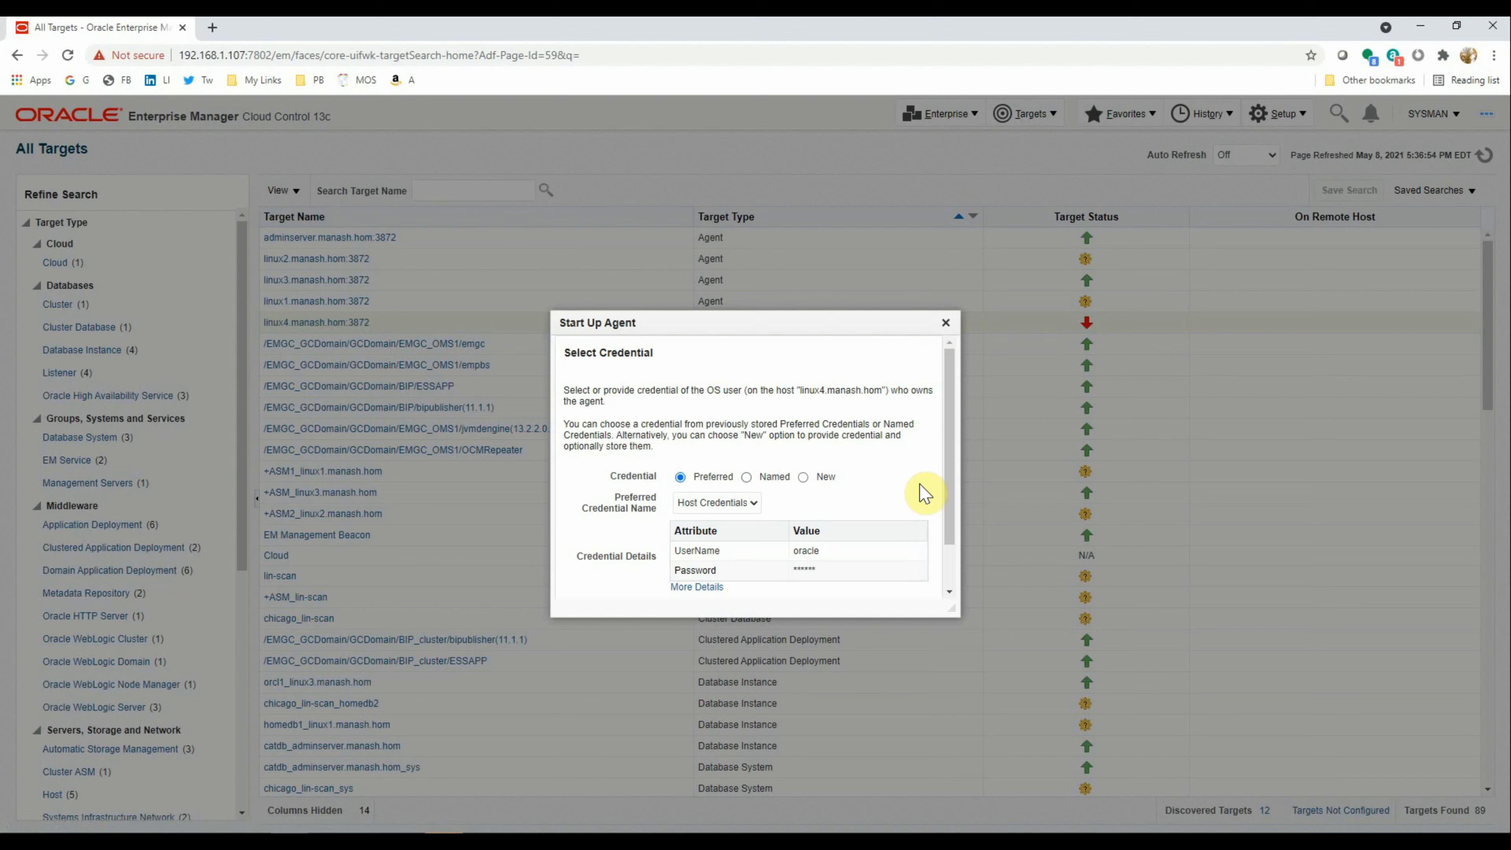
{"action": "left_click_drag", "start_coordinate": [955, 485], "coordinate": [948, 528]}
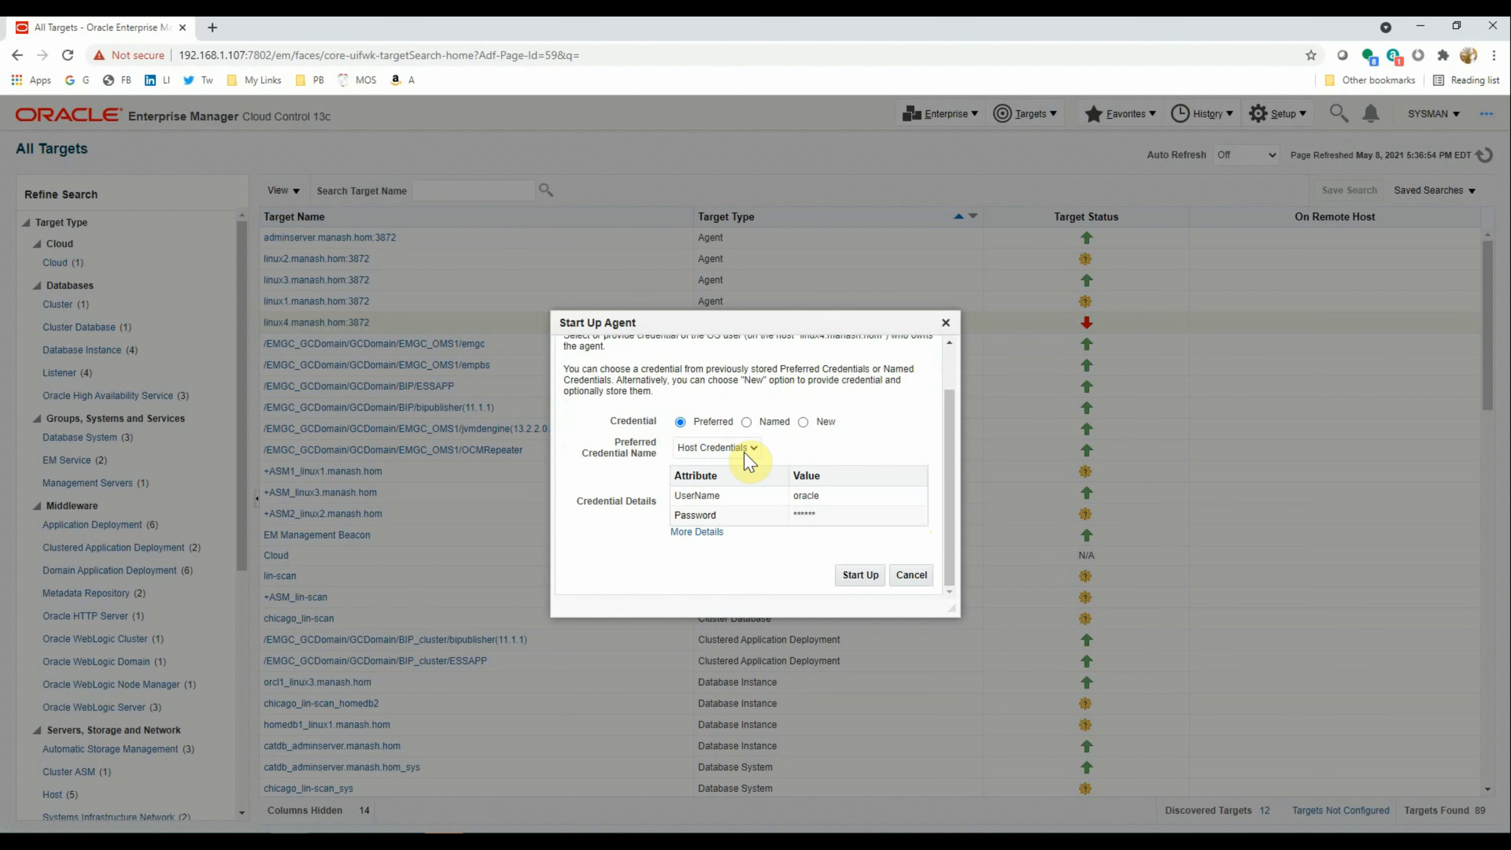
{"action": "left_click", "coordinate": [854, 573]}
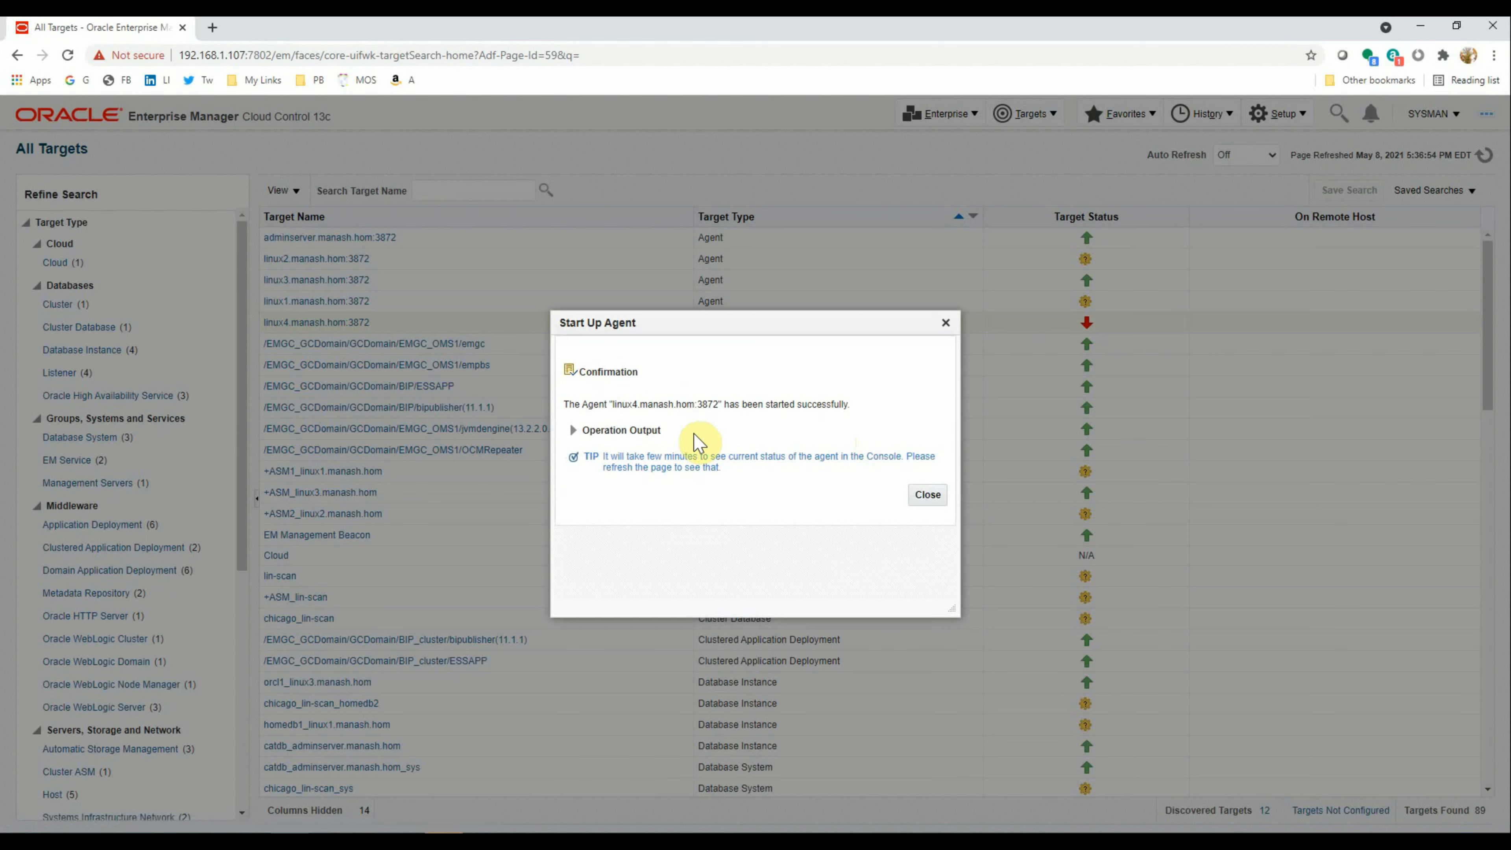
{"action": "left_click", "coordinate": [925, 499]}
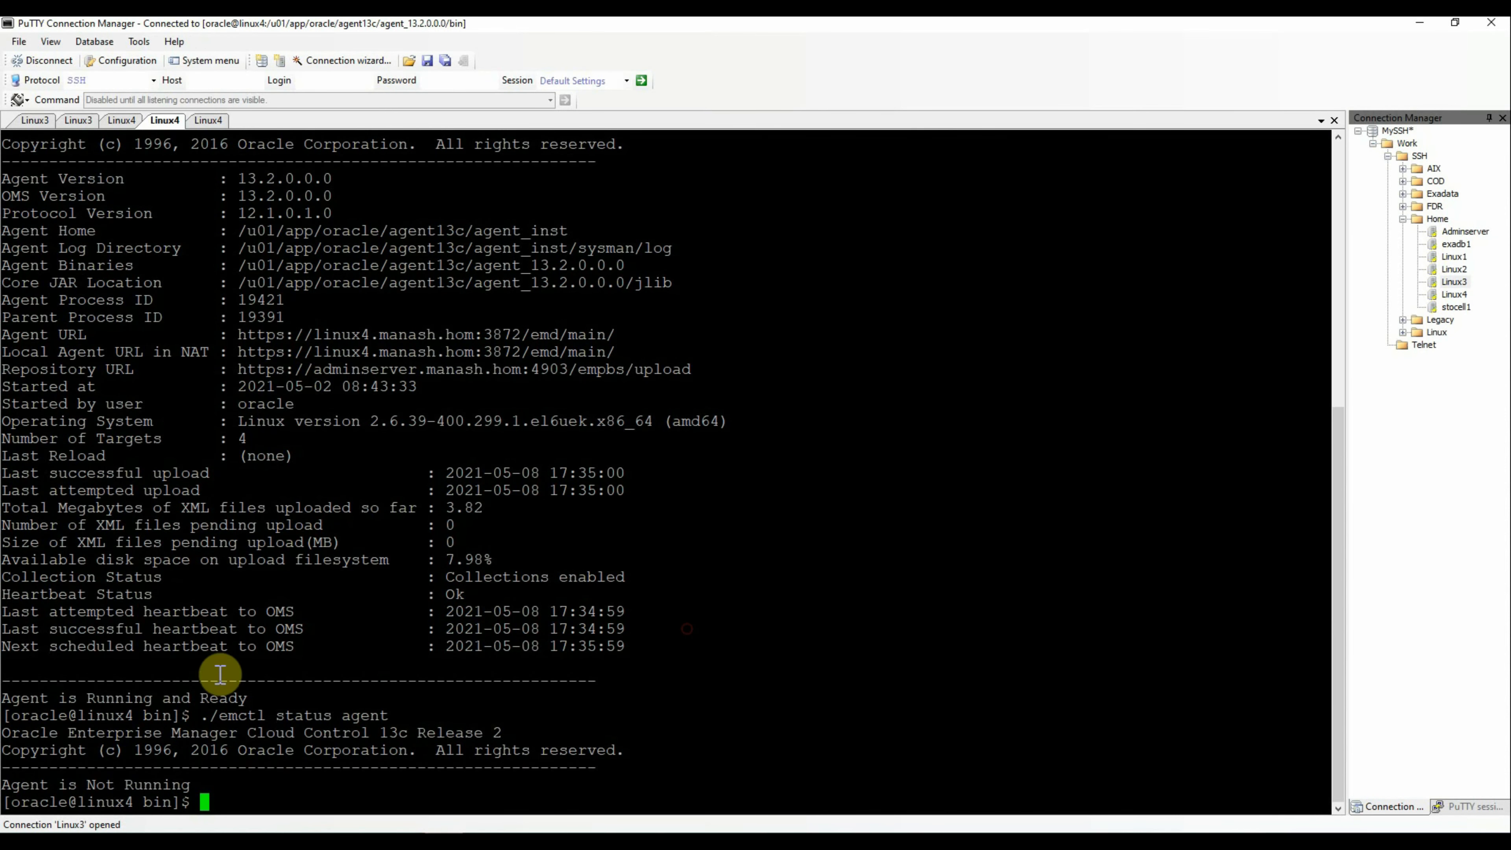
Rerun './emctl status agent' and confirm linux4's agent is Running and Ready
{"action": "left_click_drag", "start_coordinate": [201, 716], "coordinate": [556, 715]}
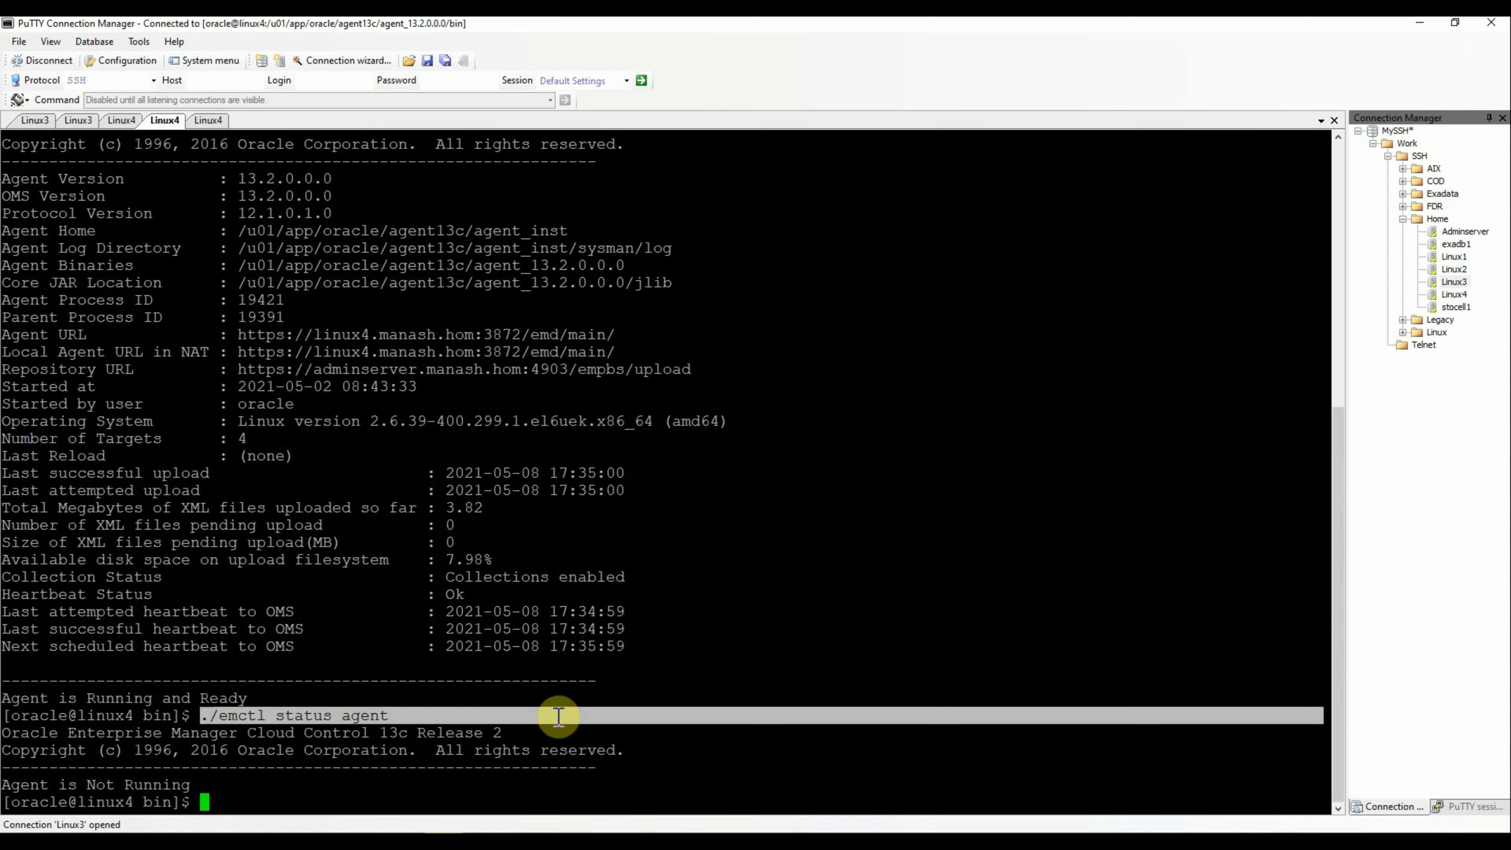
{"action": "right_click", "coordinate": [837, 549]}
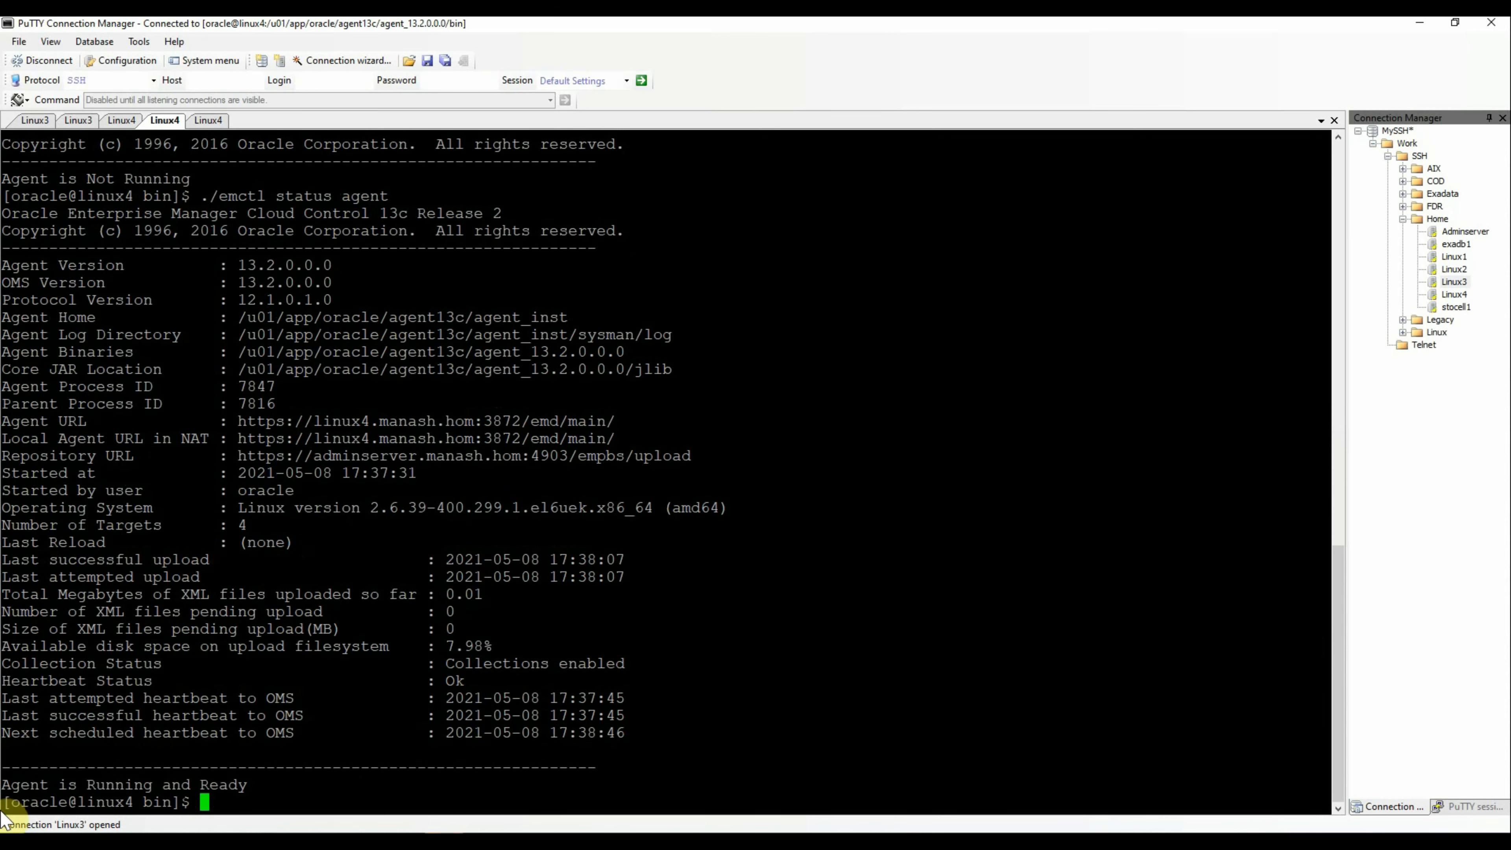
{"action": "left_click_drag", "start_coordinate": [9, 785], "coordinate": [253, 783]}
{"action": "left_click", "coordinate": [1013, 518]}
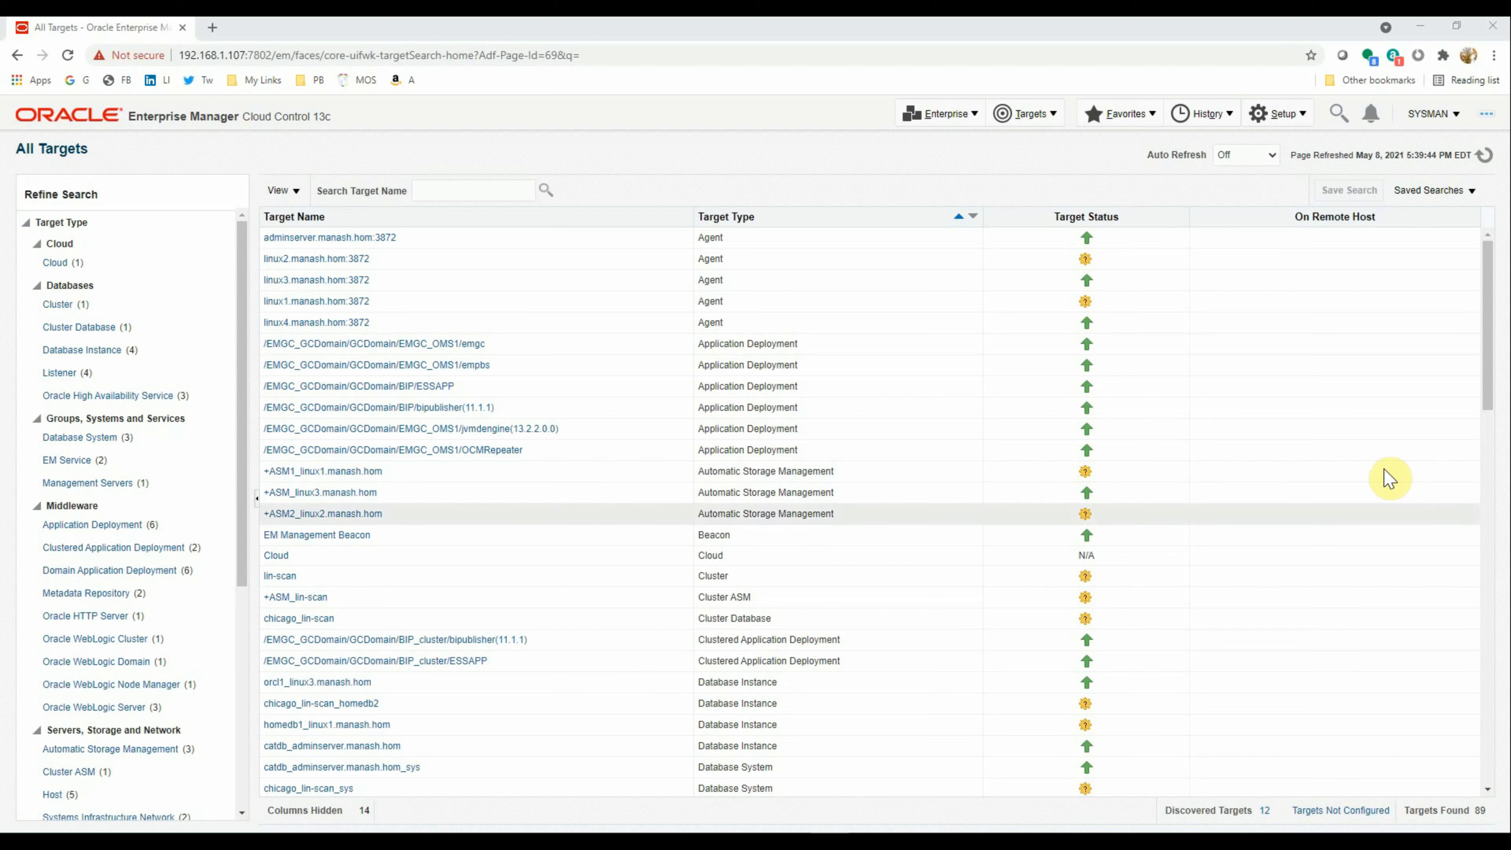
Select the orcl1_linux3.manash.hom instance in All Targets, then bring up PuTTY's Linux3 session
{"action": "scroll", "coordinate": [684, 310], "scroll_direction": "down", "scroll_amount": 1}
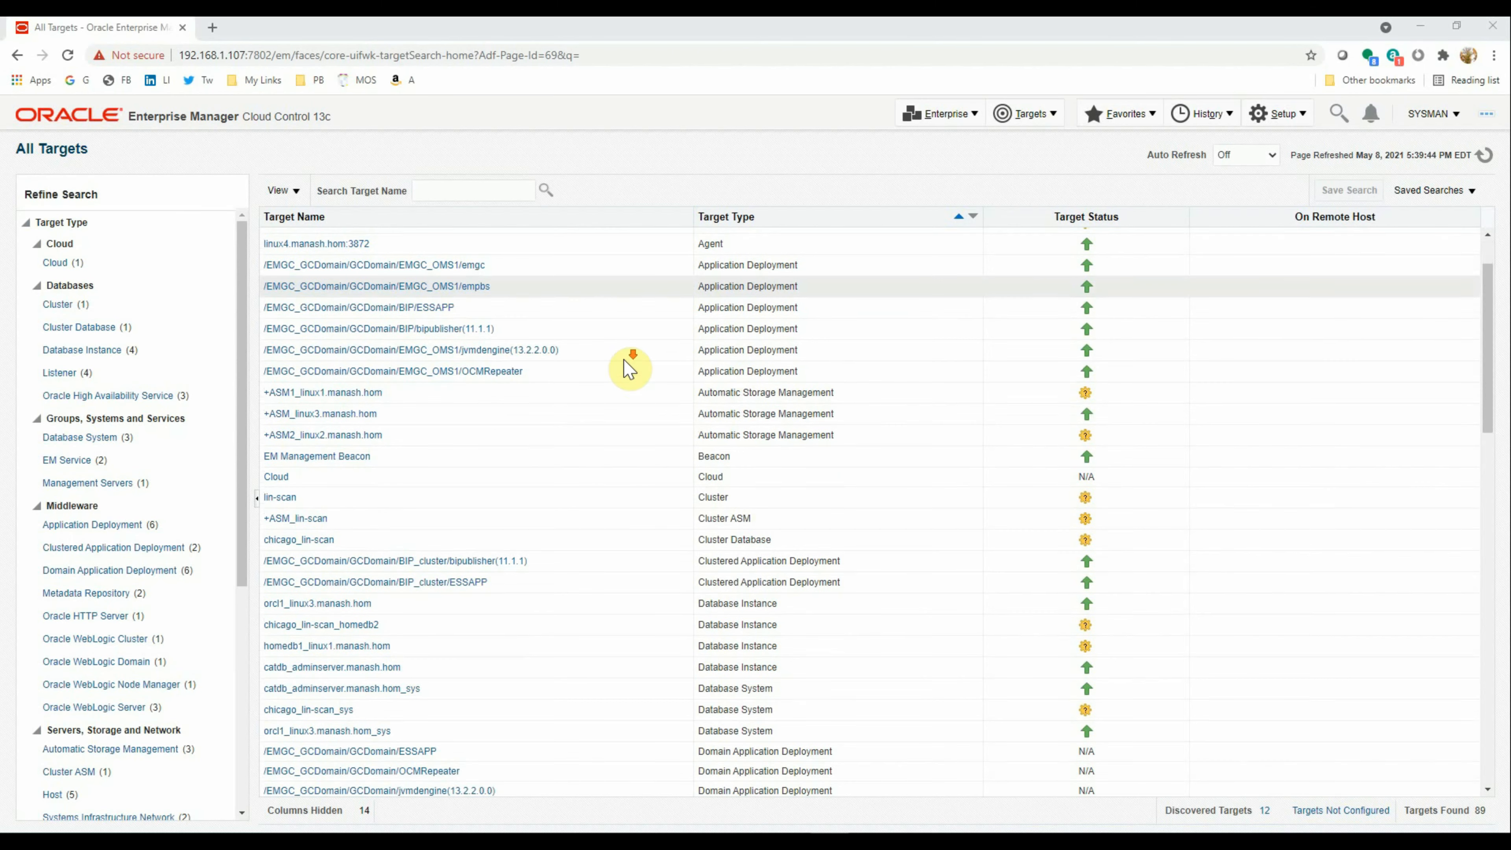
{"action": "scroll", "coordinate": [612, 500], "scroll_direction": "down", "scroll_amount": 4}
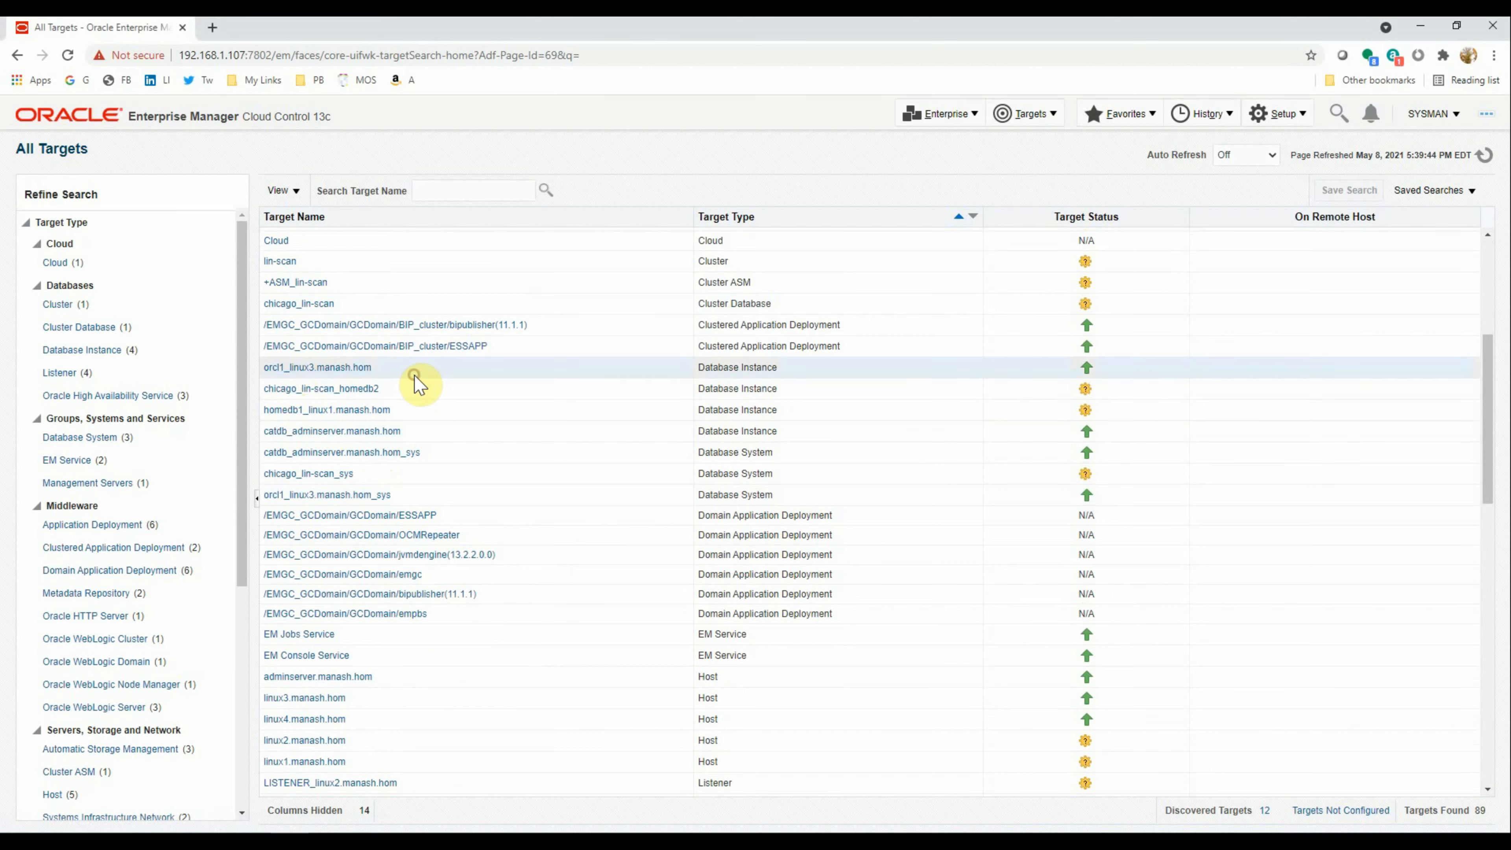
{"action": "left_click", "coordinate": [297, 373]}
{"action": "left_click", "coordinate": [443, 840]}
{"action": "left_click", "coordinate": [39, 124]}
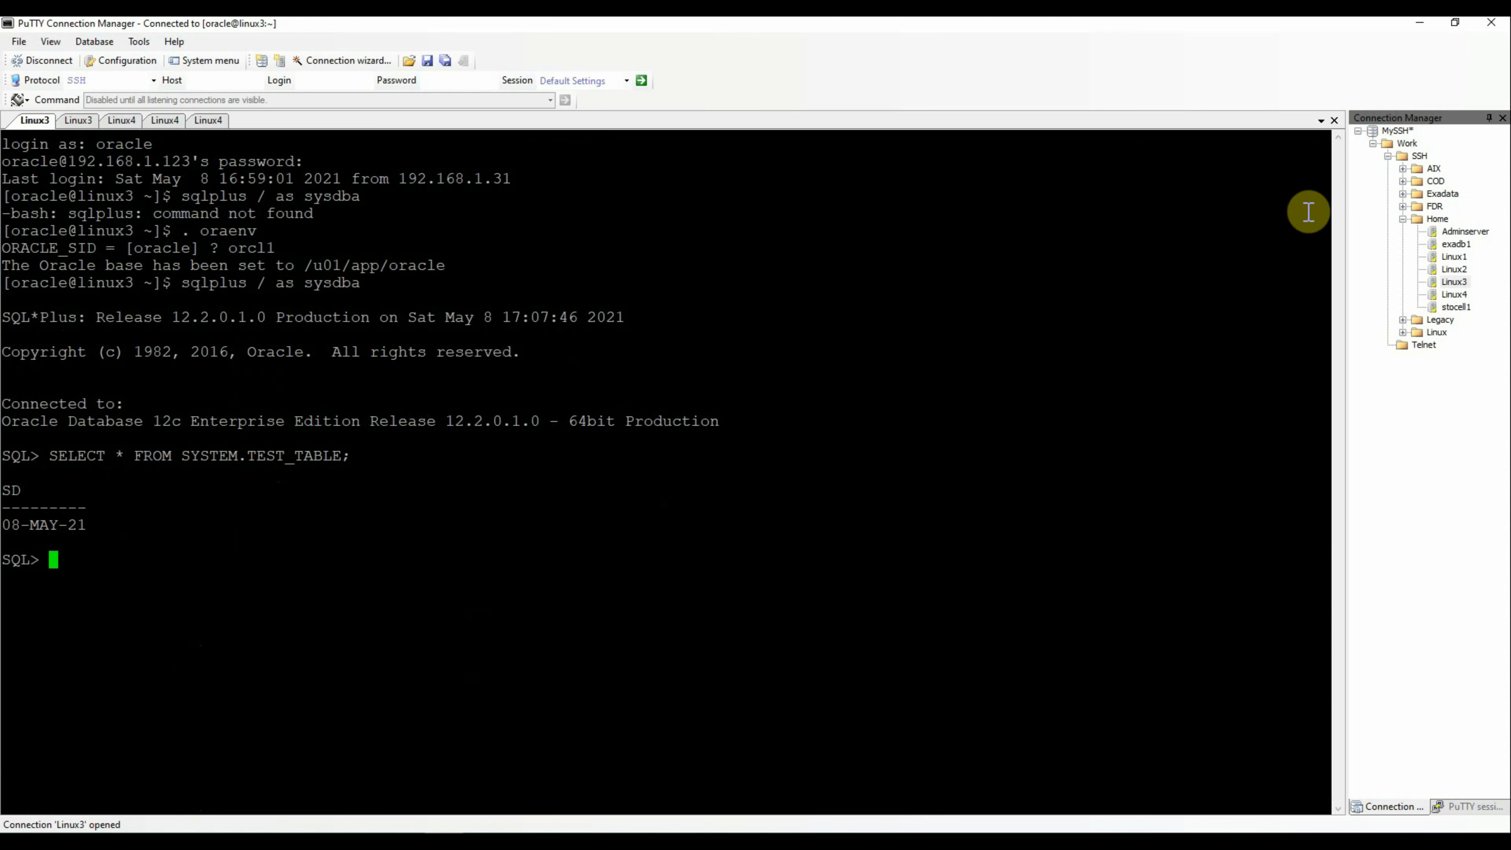
Query 'select name from v$database;' in SQL*Plus, which returns ORCL1
{"action": "left_click", "coordinate": [348, 507]}
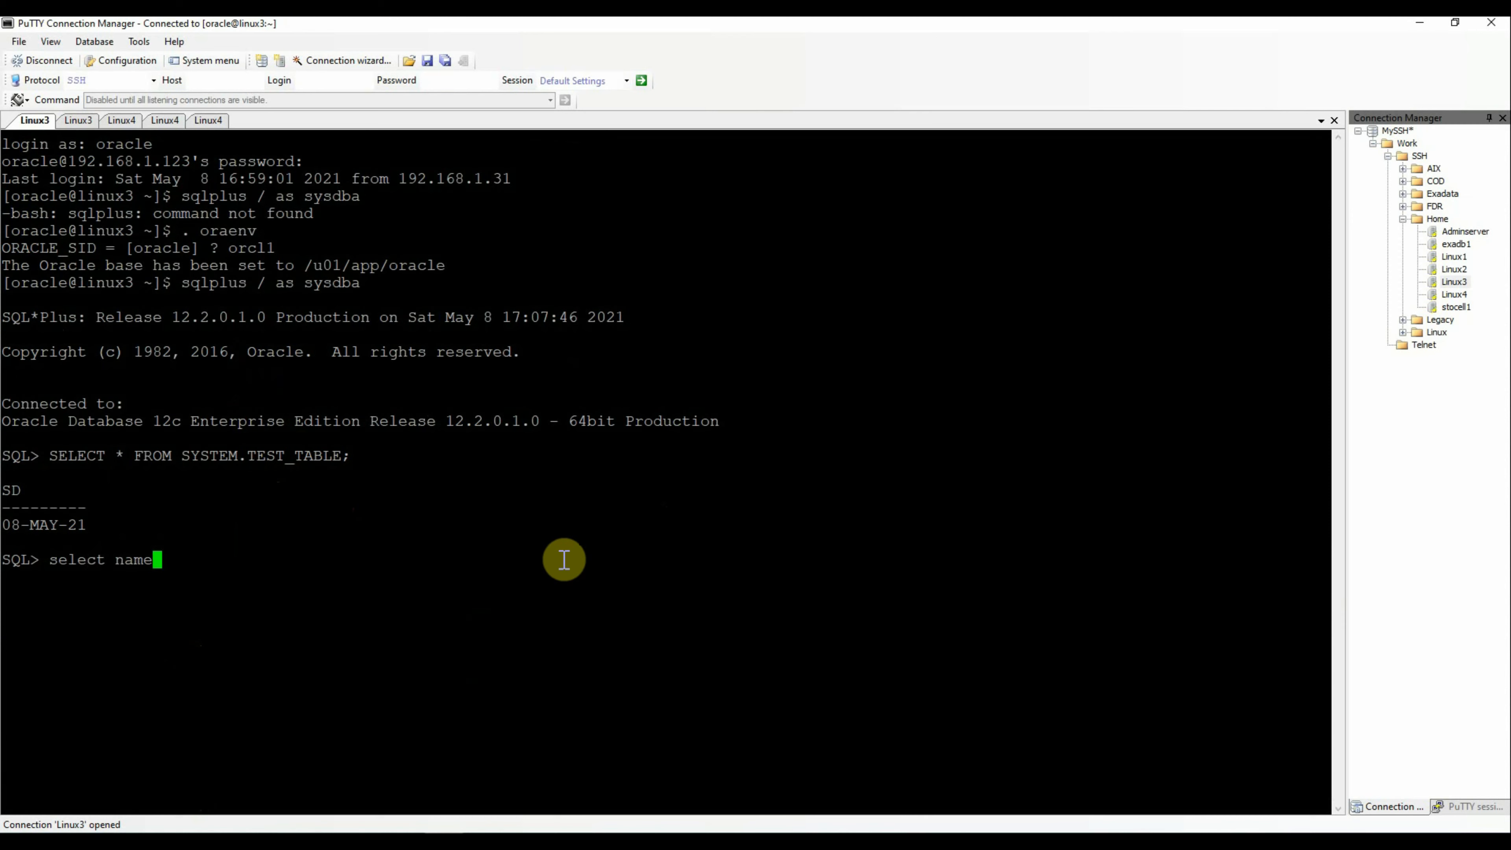
{"action": "type", "text": "$database;"}
{"action": "key", "text": "Return"}
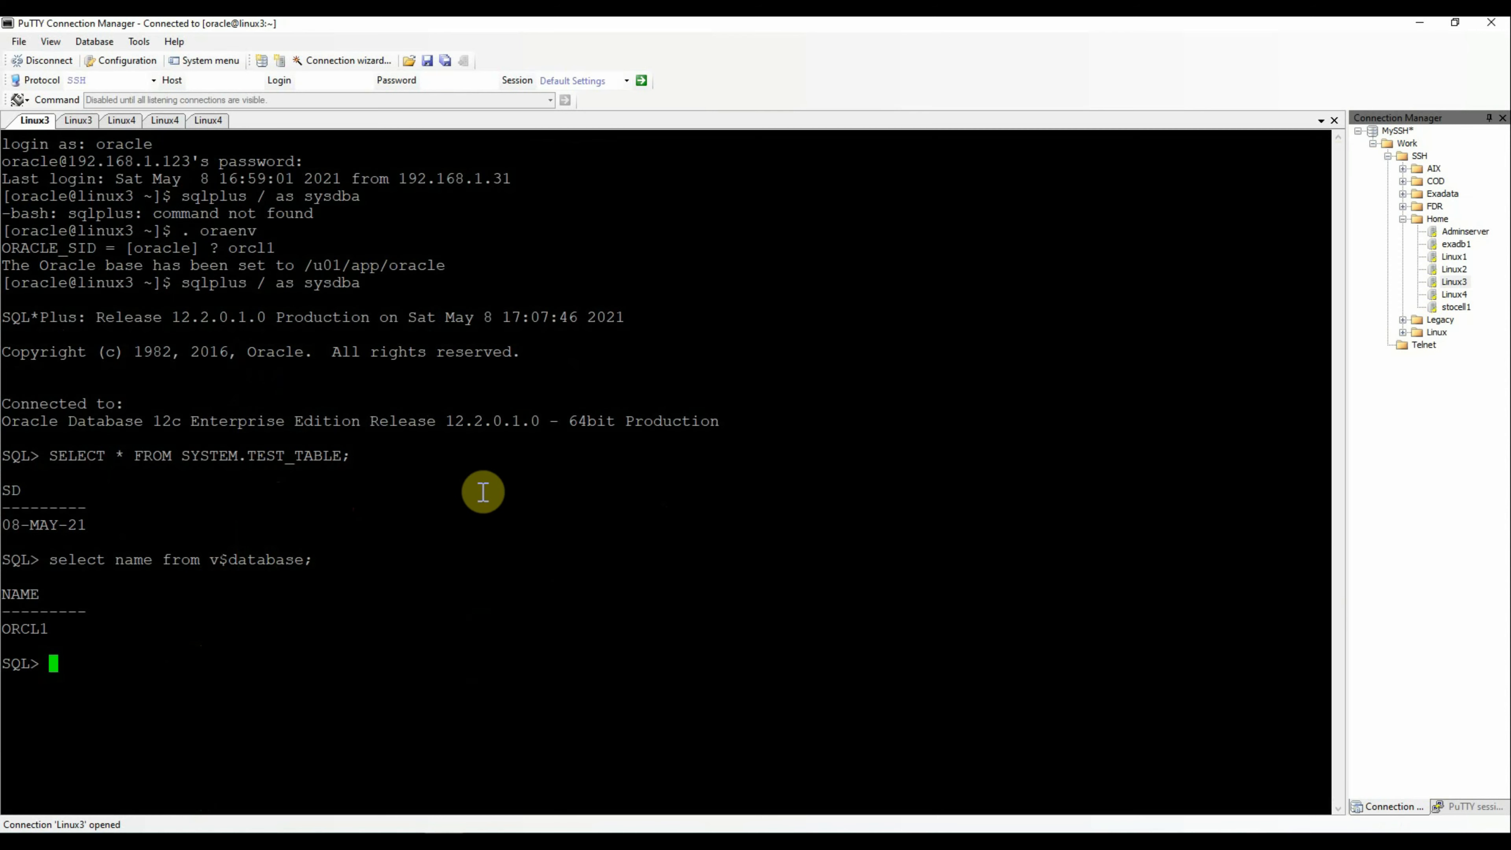
Exit SQL*Plus back to the Linux3 shell
{"action": "left_click", "coordinate": [473, 522]}
{"action": "type", "text": "exit"}
{"action": "key", "text": "Return"}
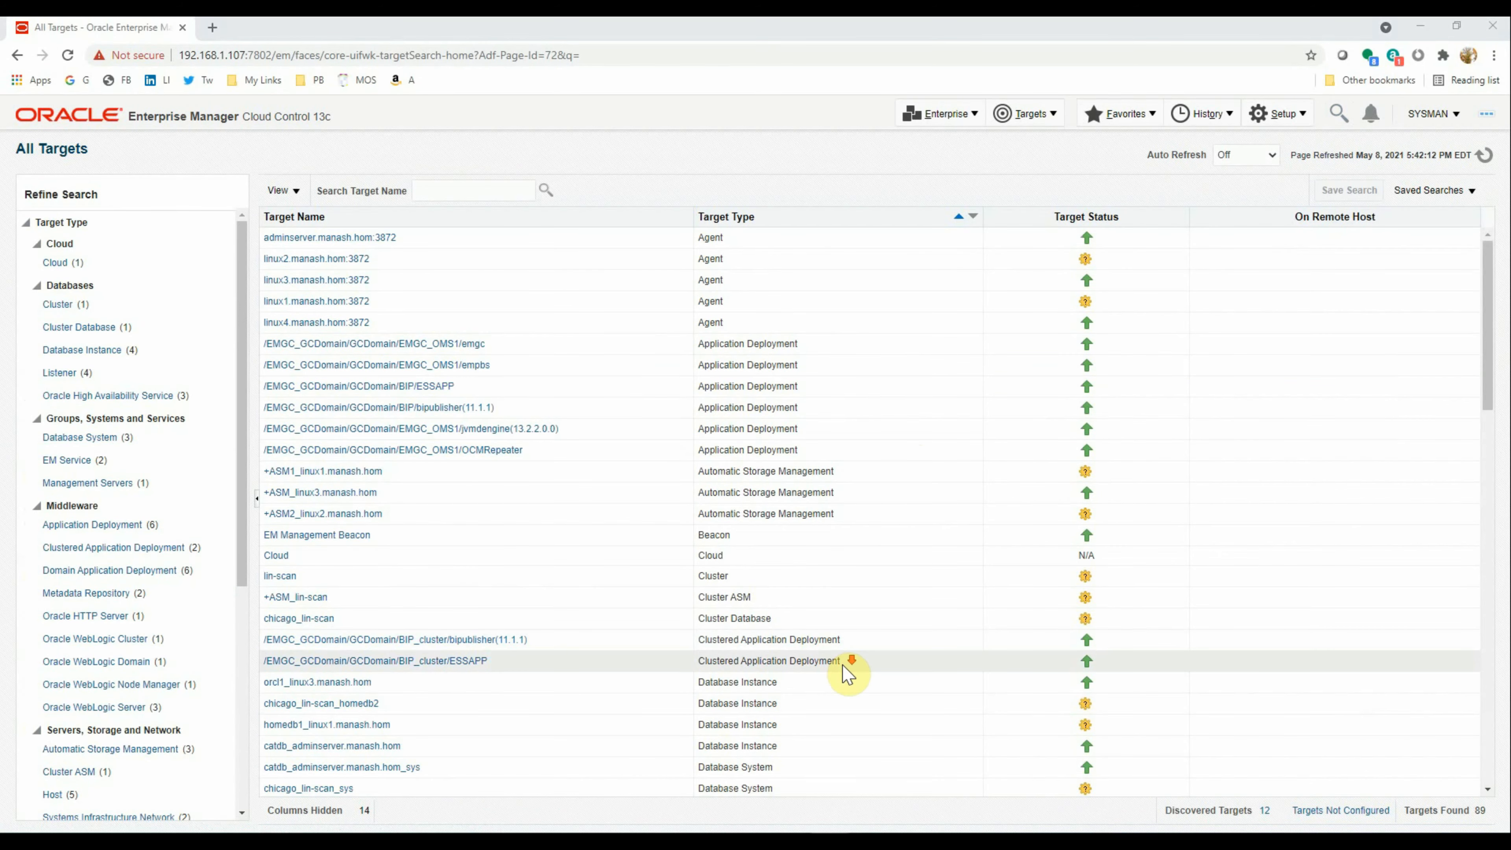
Choose Oracle Database > Control > Startup/Shutdown for the orcl1_linux3.manash.hom instance
{"action": "scroll", "coordinate": [848, 672], "scroll_direction": "down", "scroll_amount": 3}
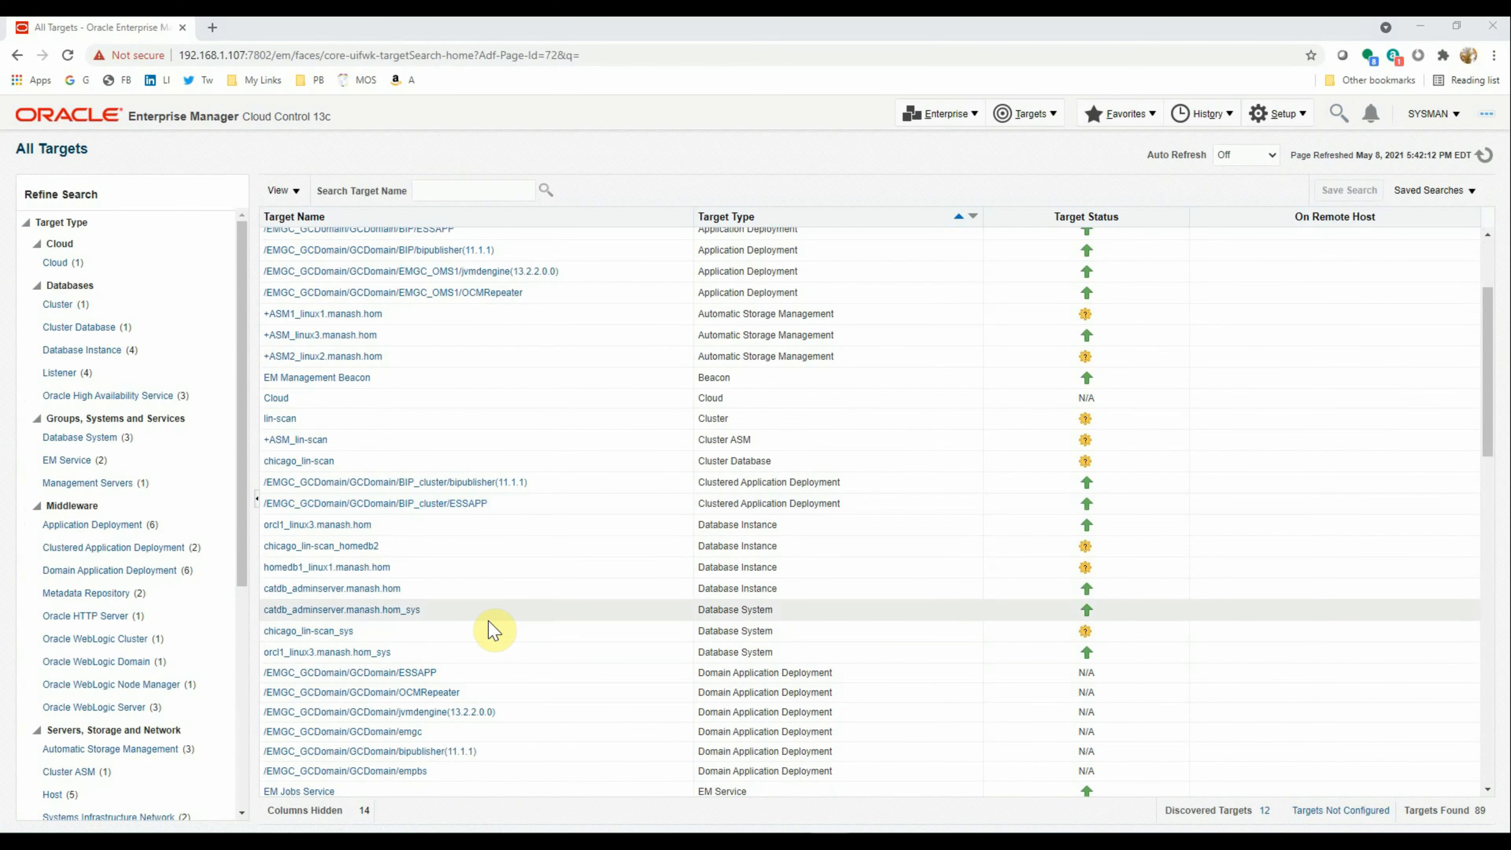
{"action": "left_click", "coordinate": [445, 525]}
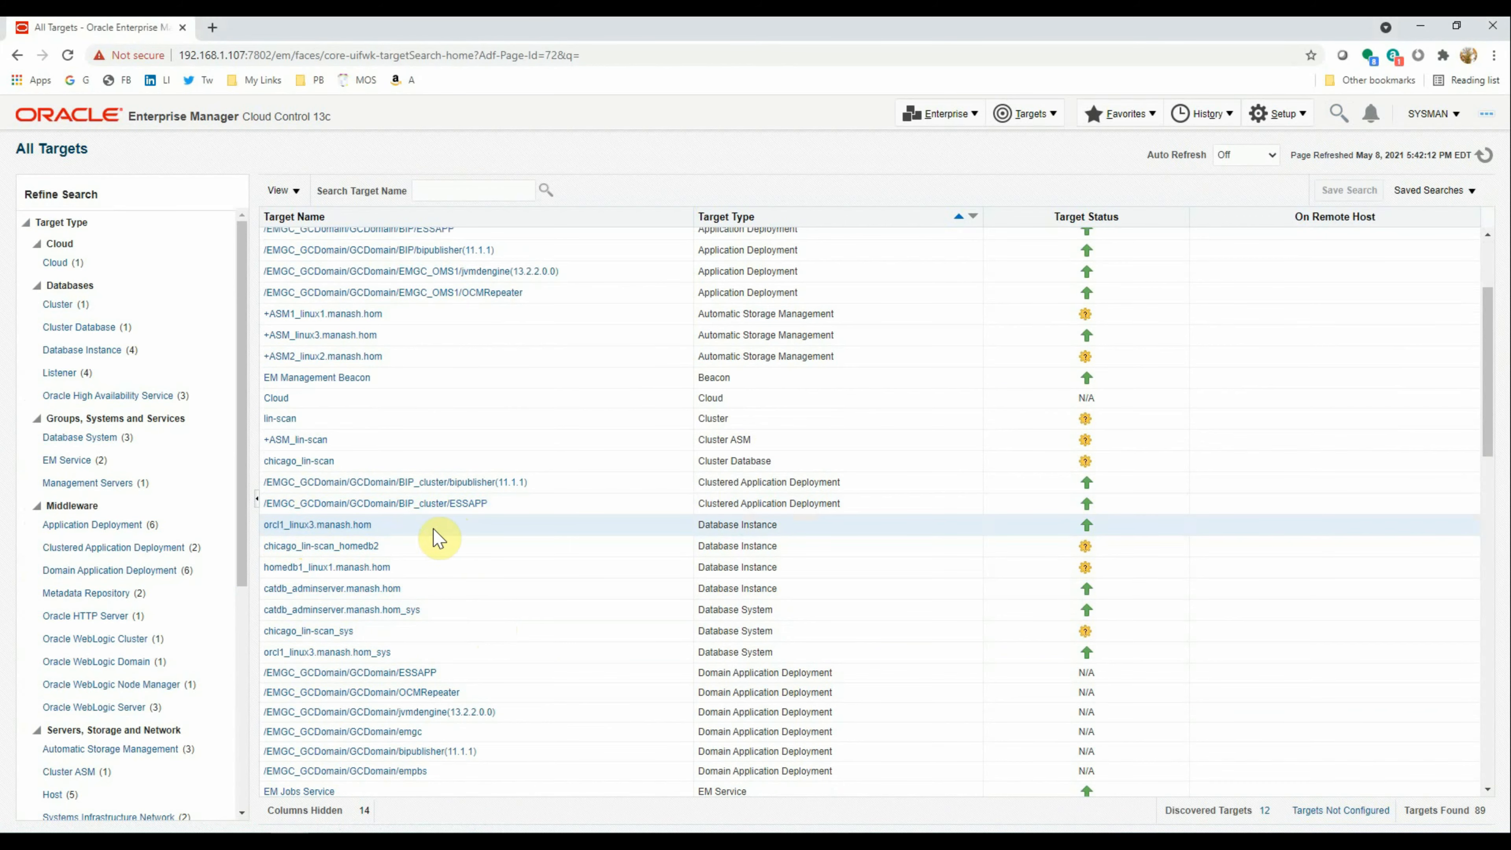
{"action": "right_click", "coordinate": [333, 527]}
{"action": "mouse_move", "coordinate": [364, 542]}
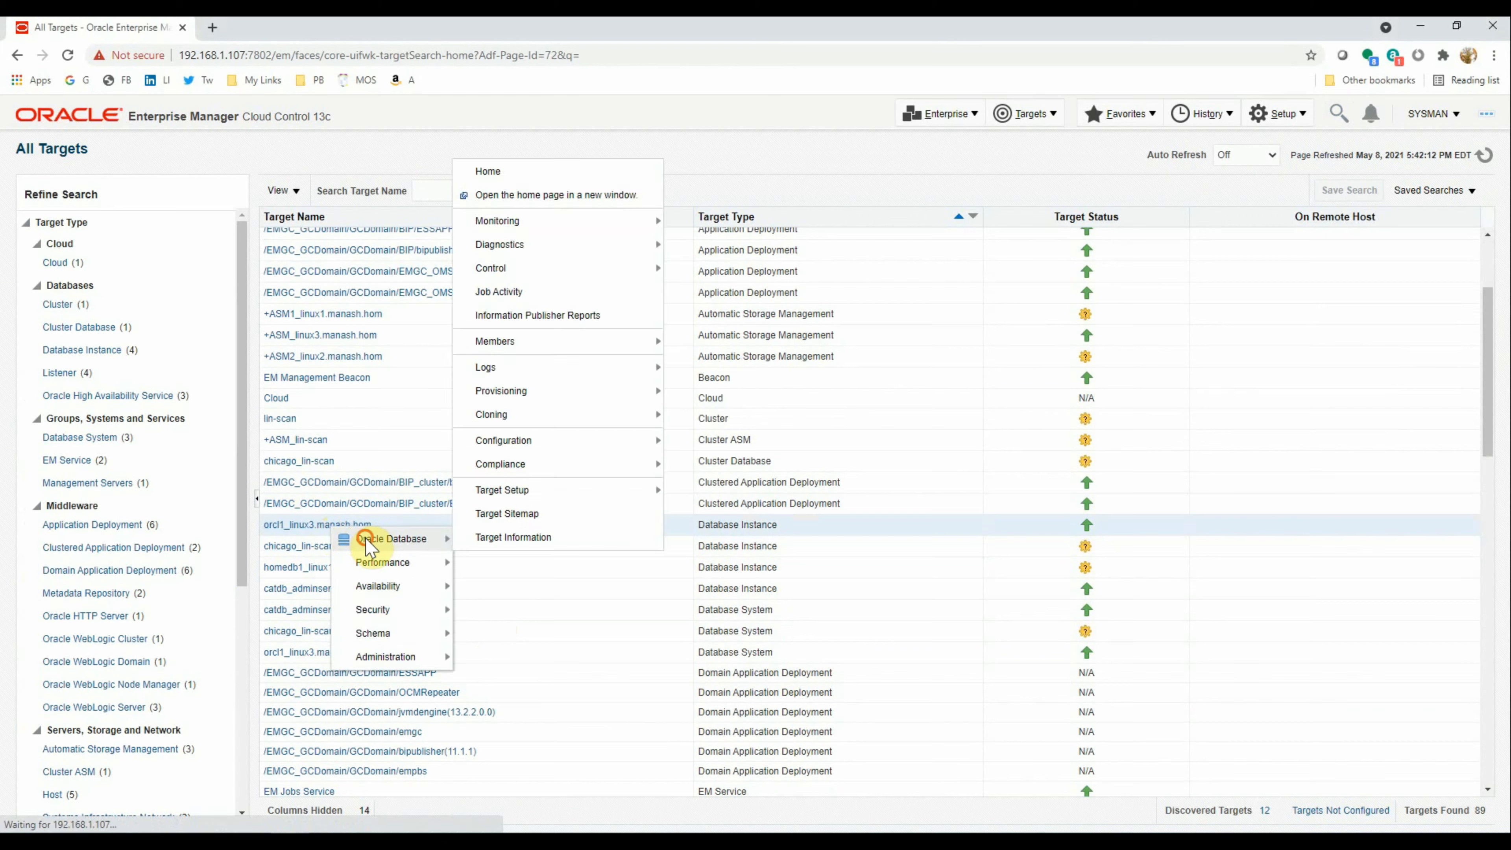
{"action": "mouse_move", "coordinate": [639, 275]}
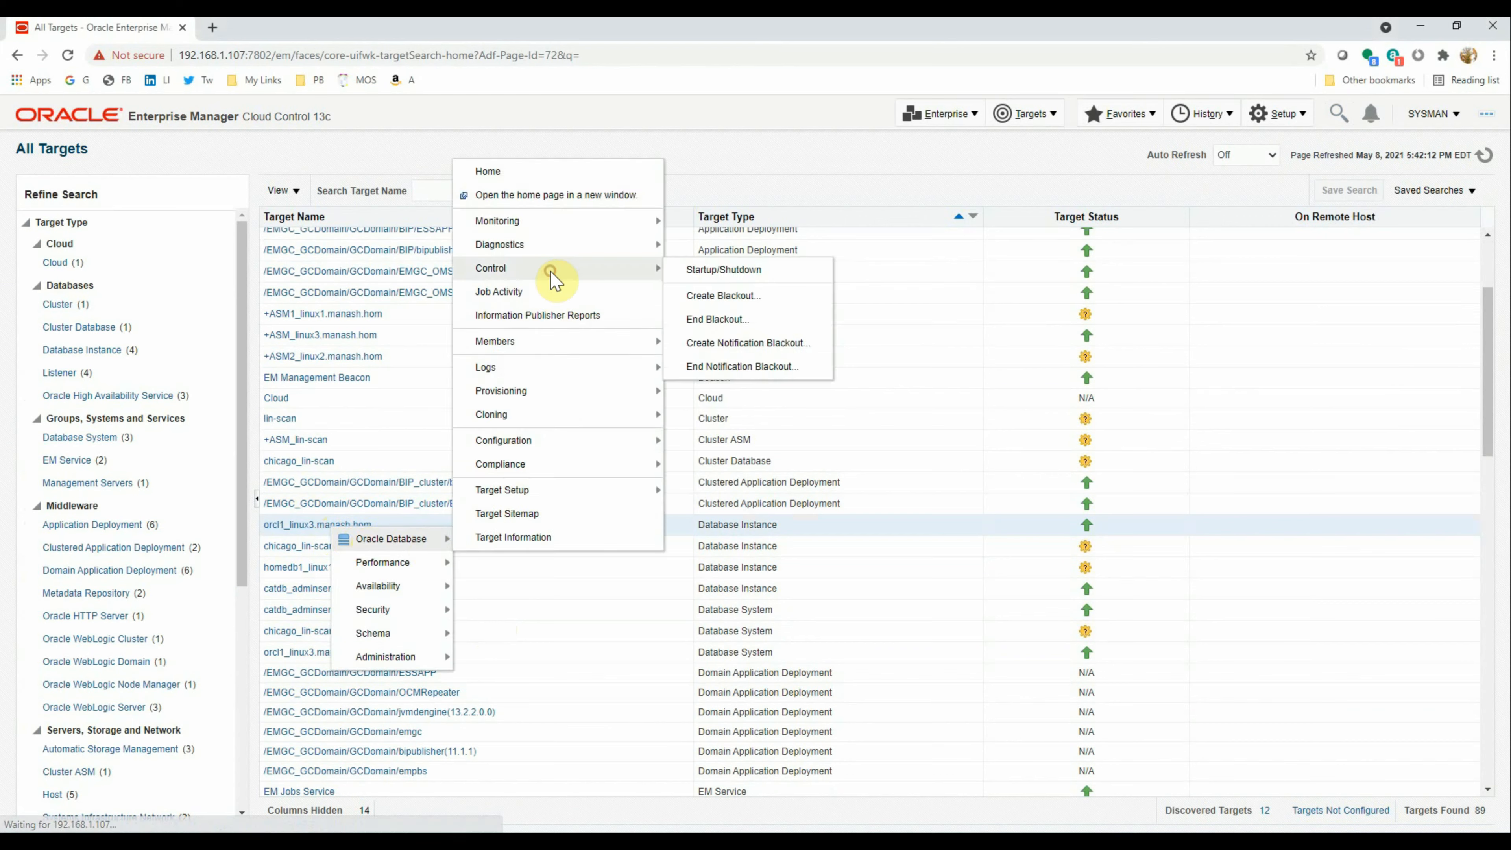
{"action": "left_click", "coordinate": [713, 271]}
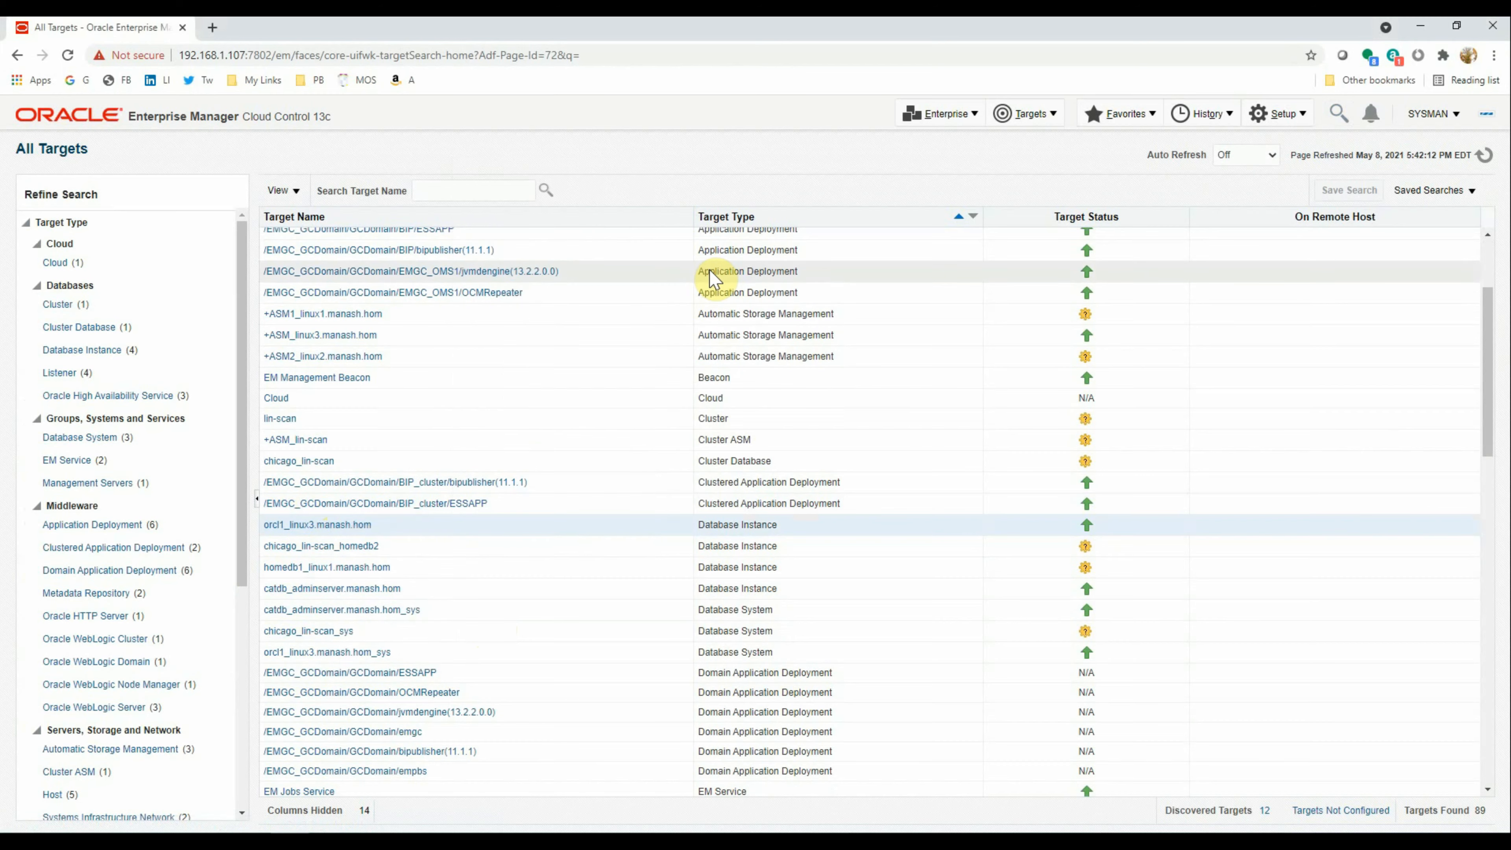
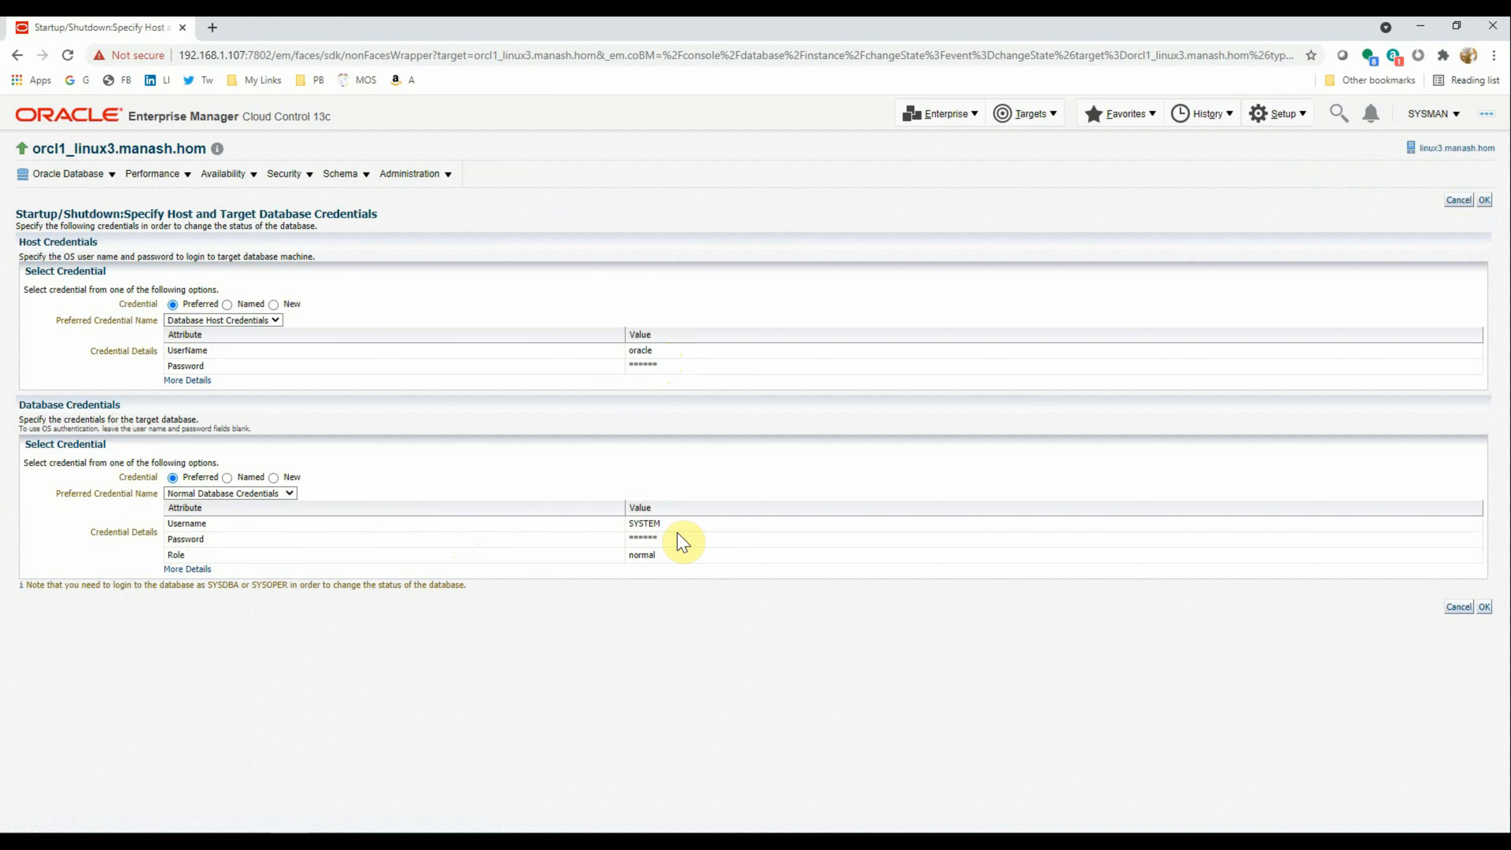
Shut down orcl1_linux3.manash.hom immediately using the SYSDBA Database Credentials
{"action": "left_click", "coordinate": [223, 495]}
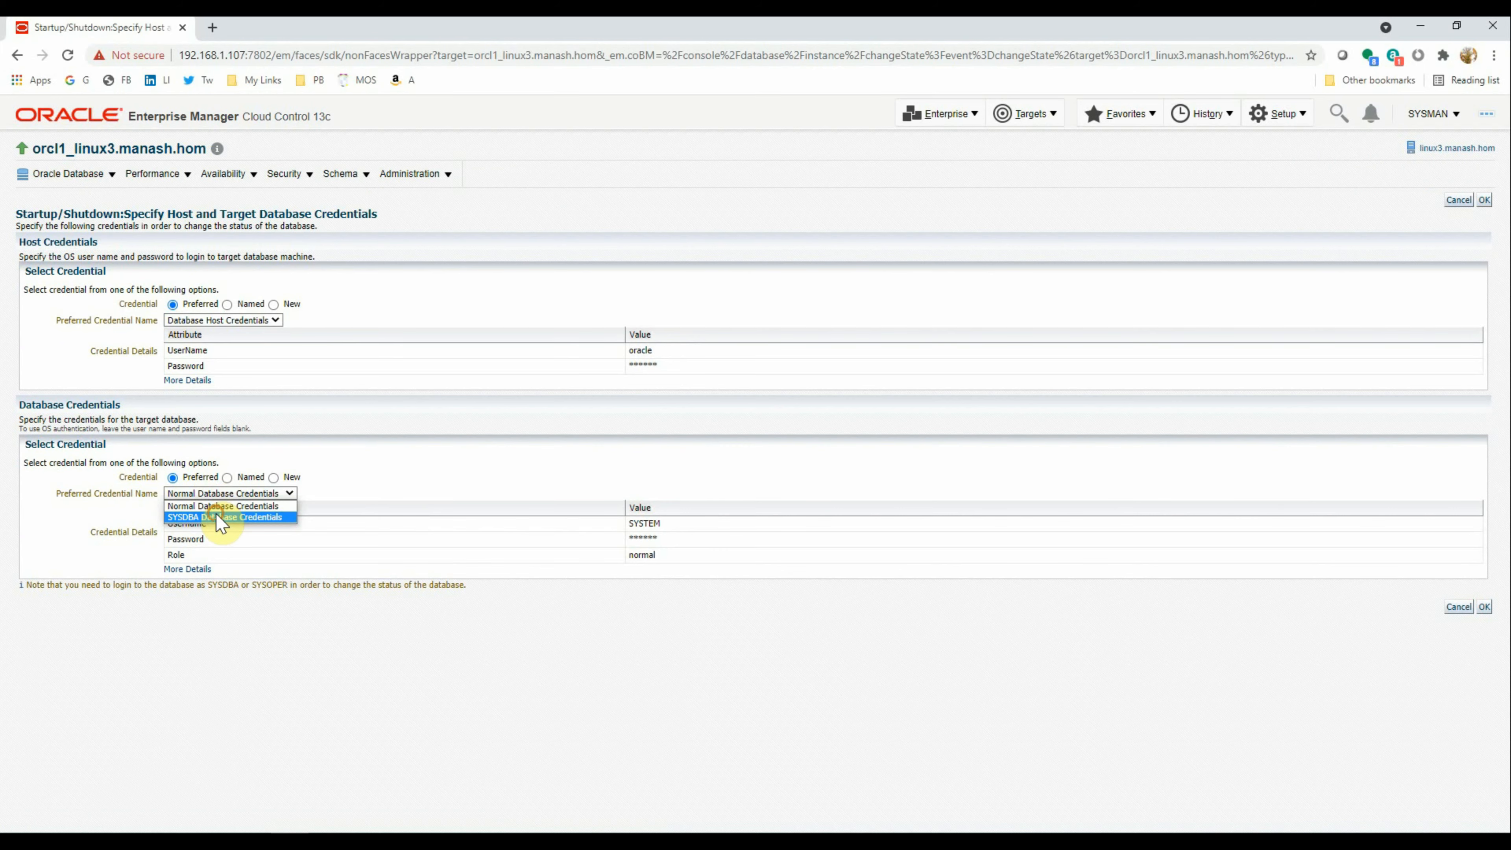
{"action": "left_click", "coordinate": [219, 517]}
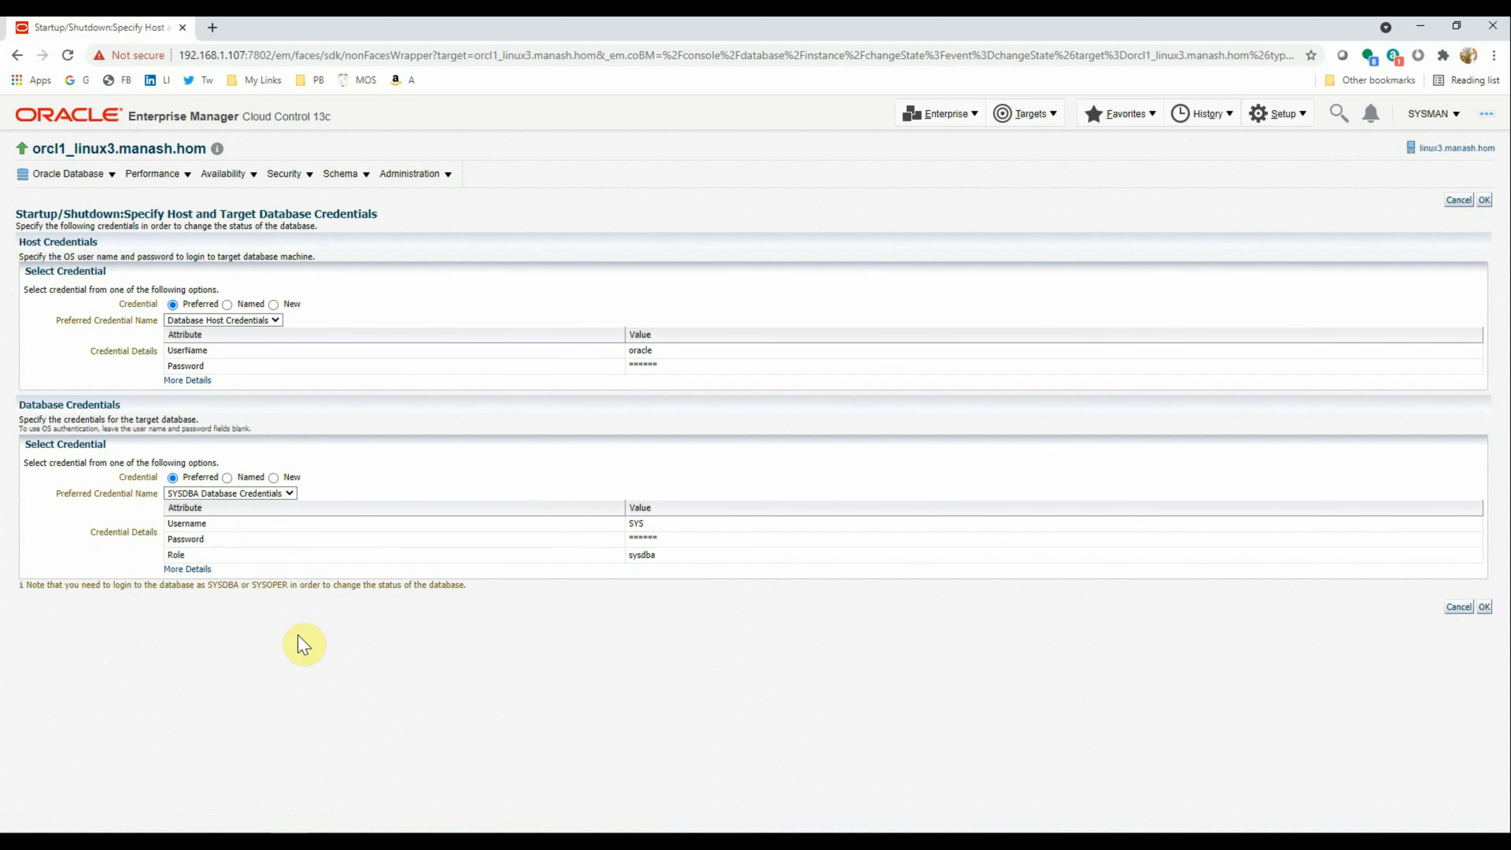
{"action": "left_click", "coordinate": [1484, 201]}
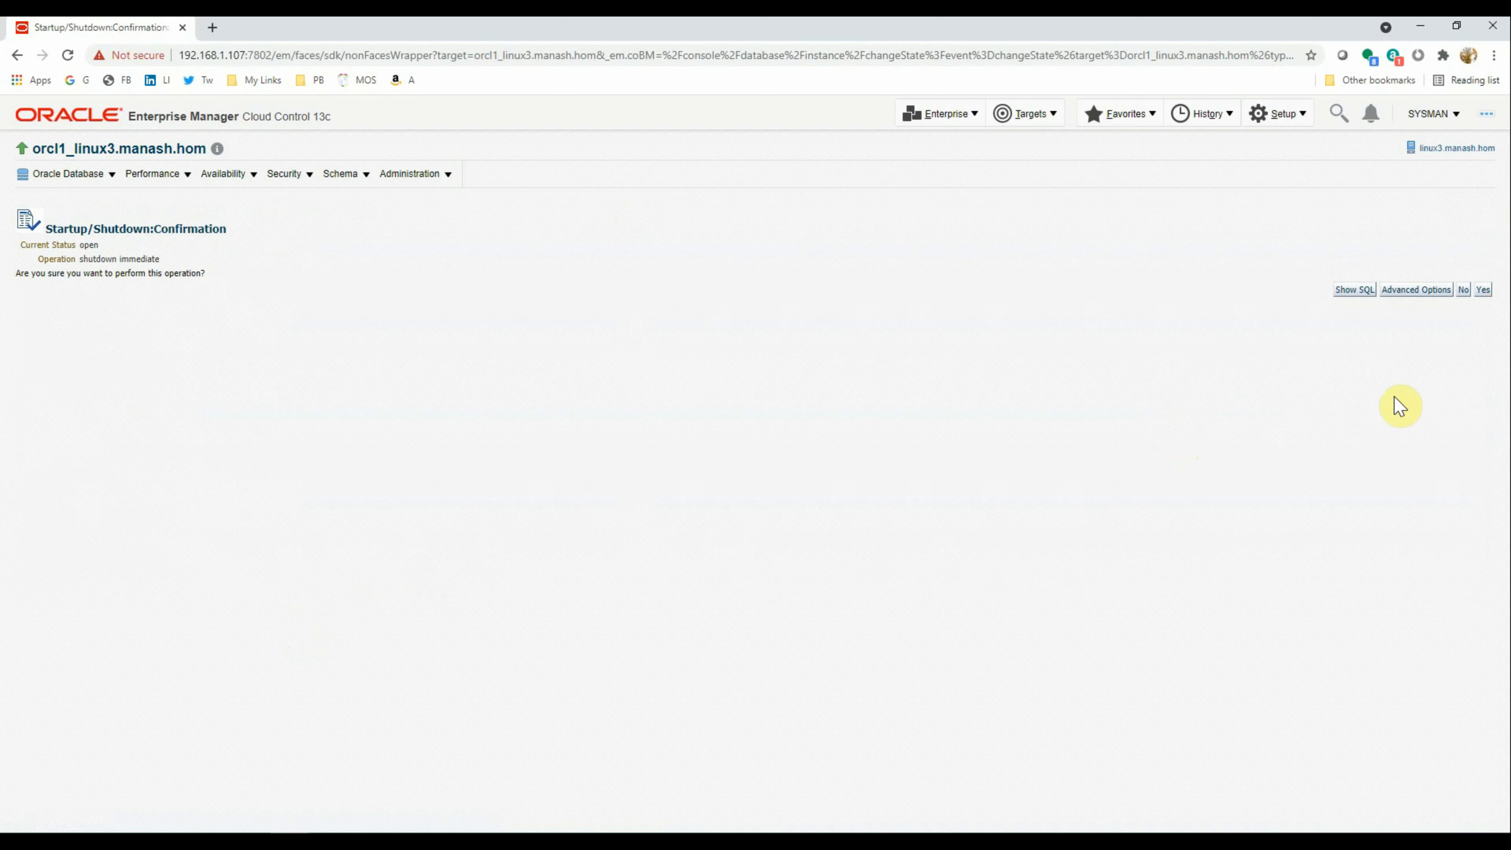
{"action": "left_click", "coordinate": [1483, 290]}
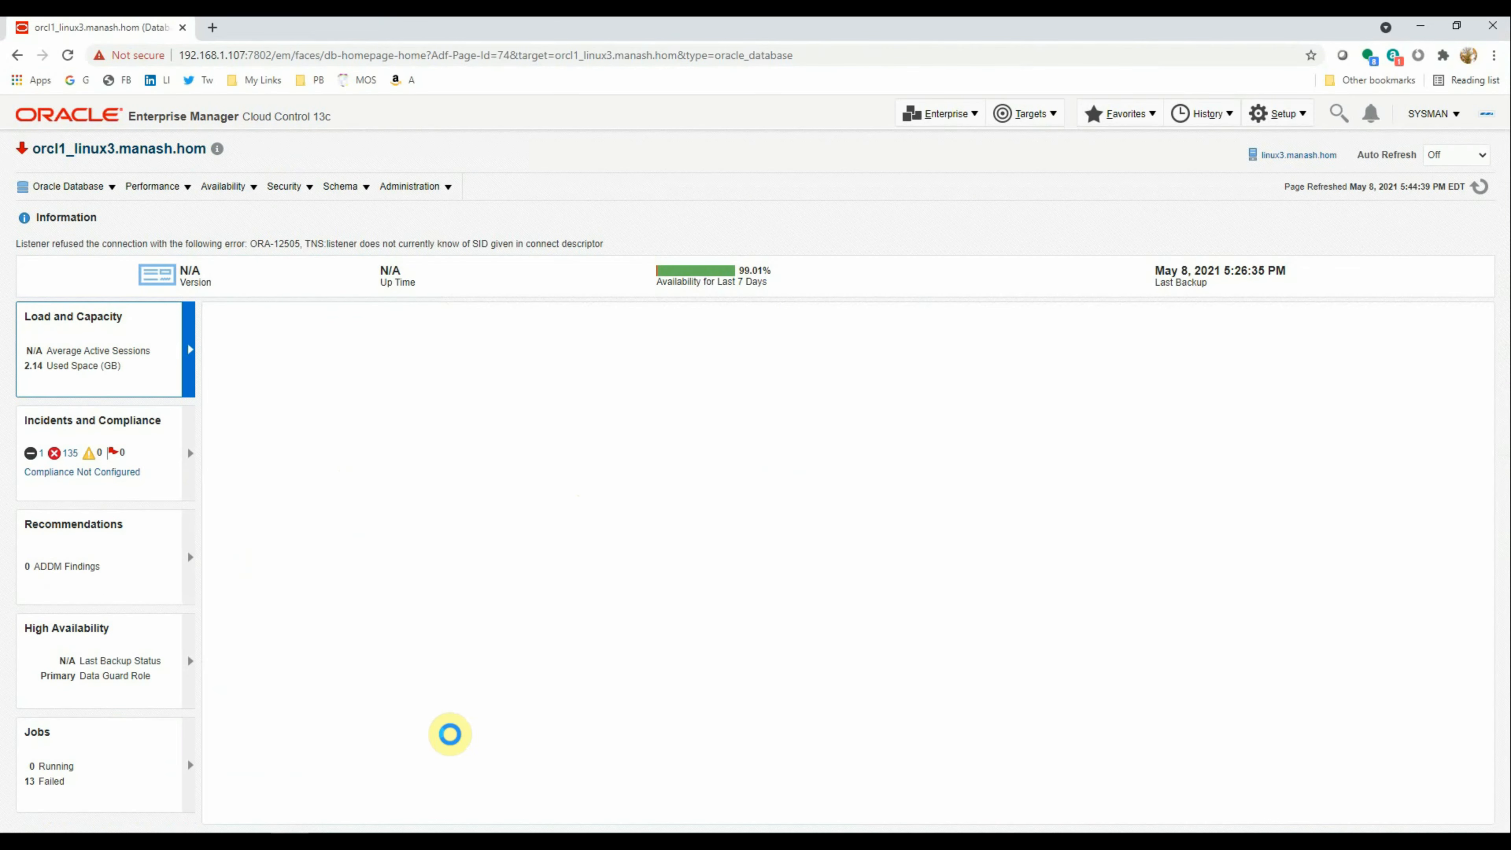
On linux3, run ps -ef | grep pmon and sqlplus / as sysdba to confirm only ASM pmon runs and the instance is idle
{"action": "left_click", "coordinate": [445, 841]}
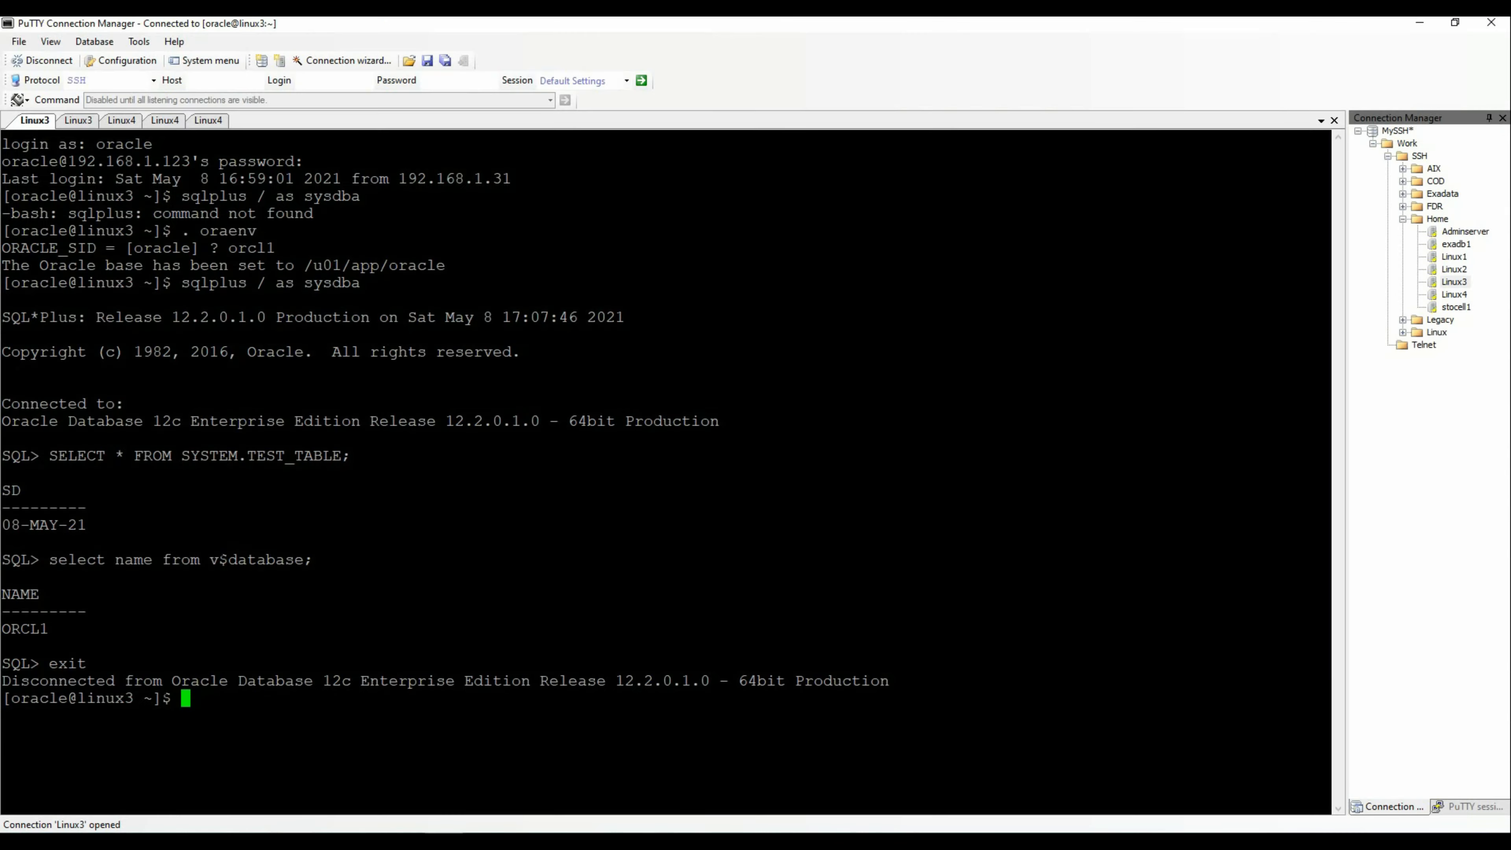
{"action": "type", "text": "ps "}
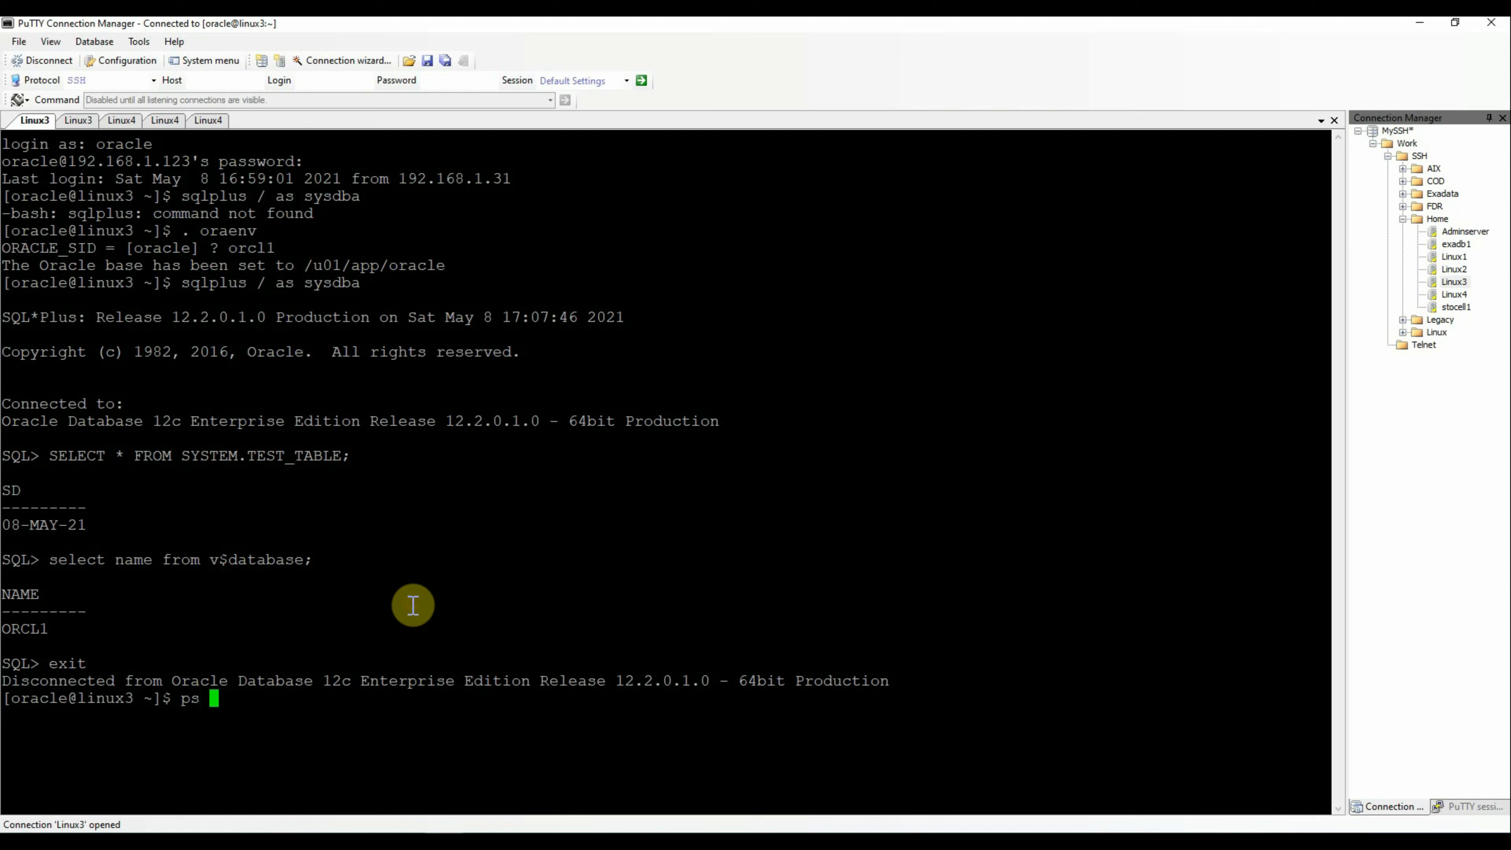
{"action": "type", "text": "-ef | grep pmon"}
{"action": "key", "text": "Return"}
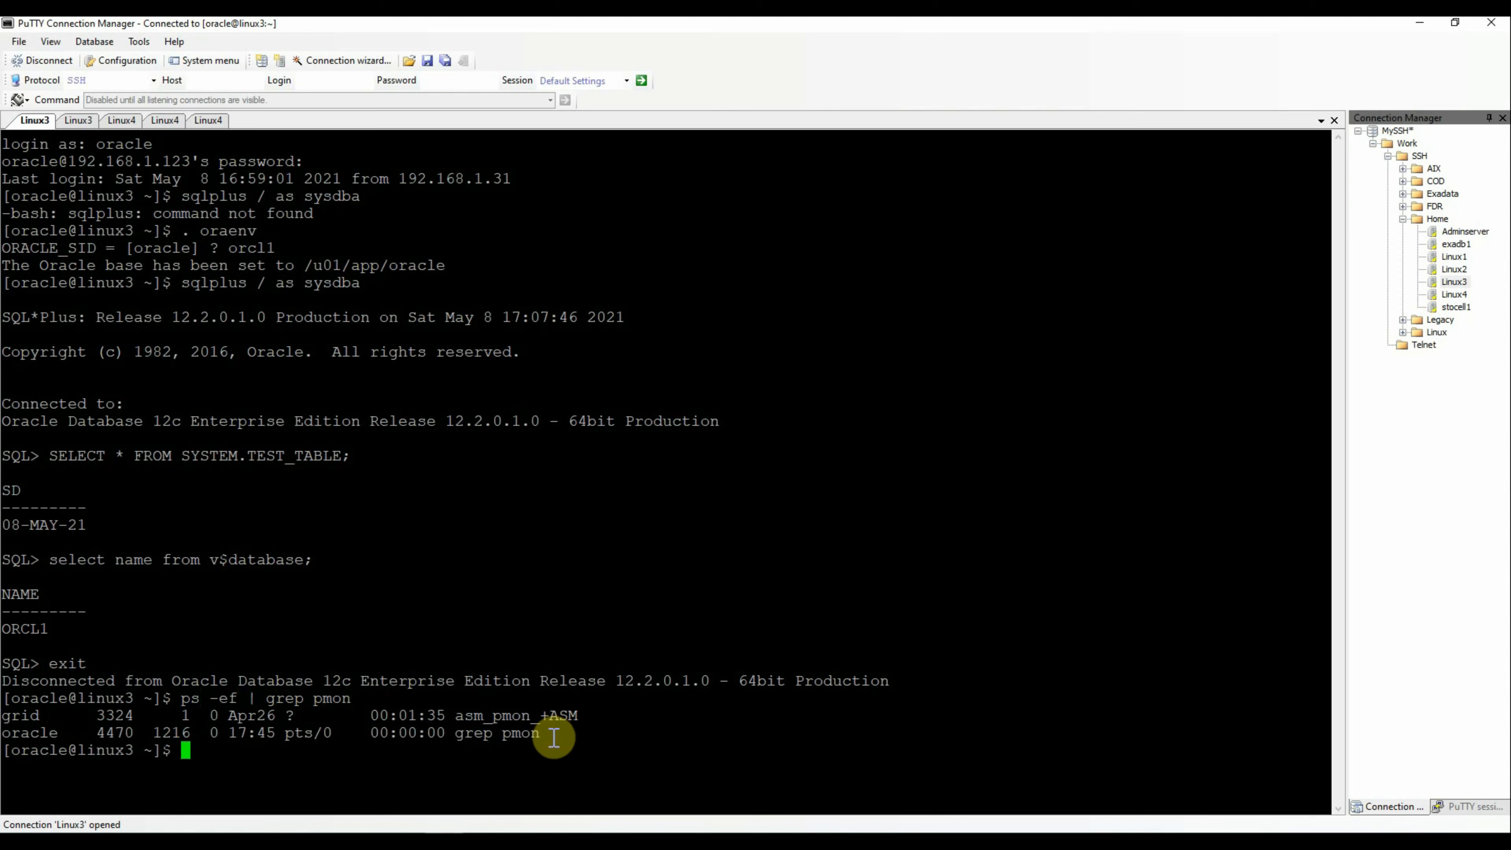
{"action": "type", "text": "s"}
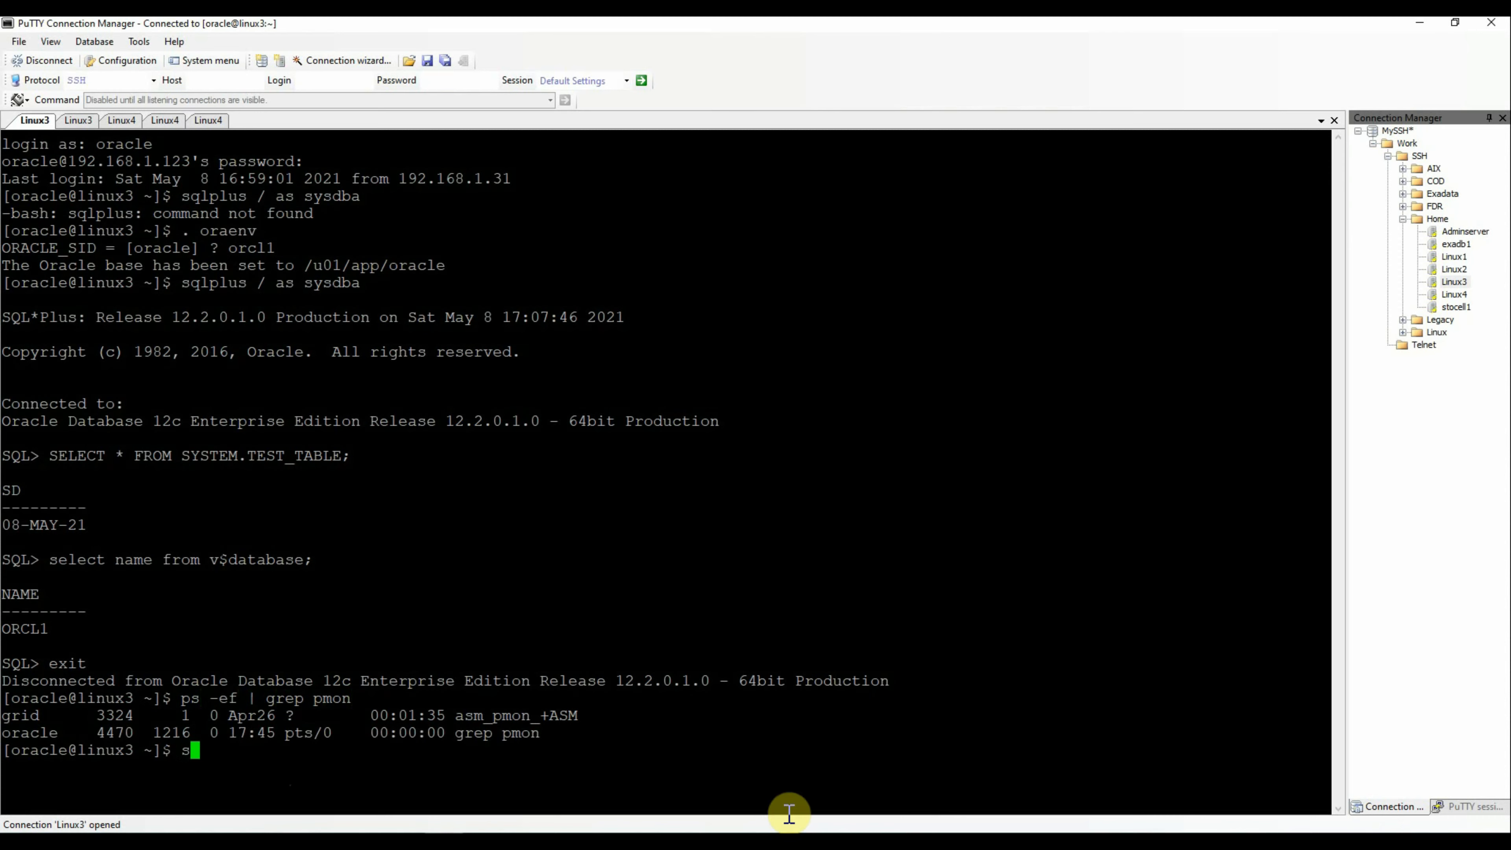
{"action": "type", "text": "qlplus / as sysdba"}
{"action": "key", "text": "Return"}
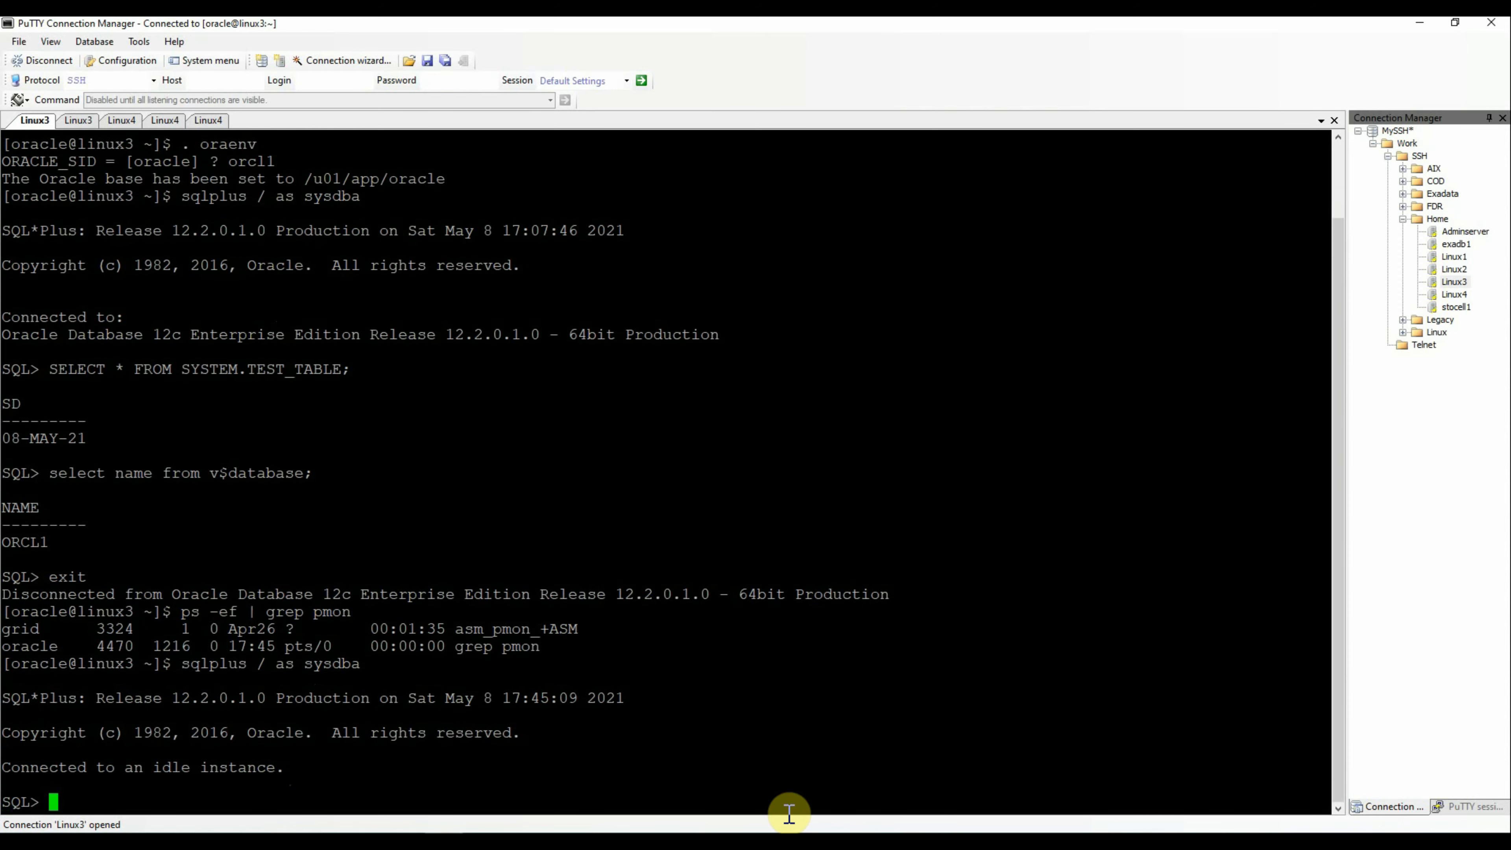
{"action": "type", "text": "exit"}
{"action": "key", "text": "Return"}
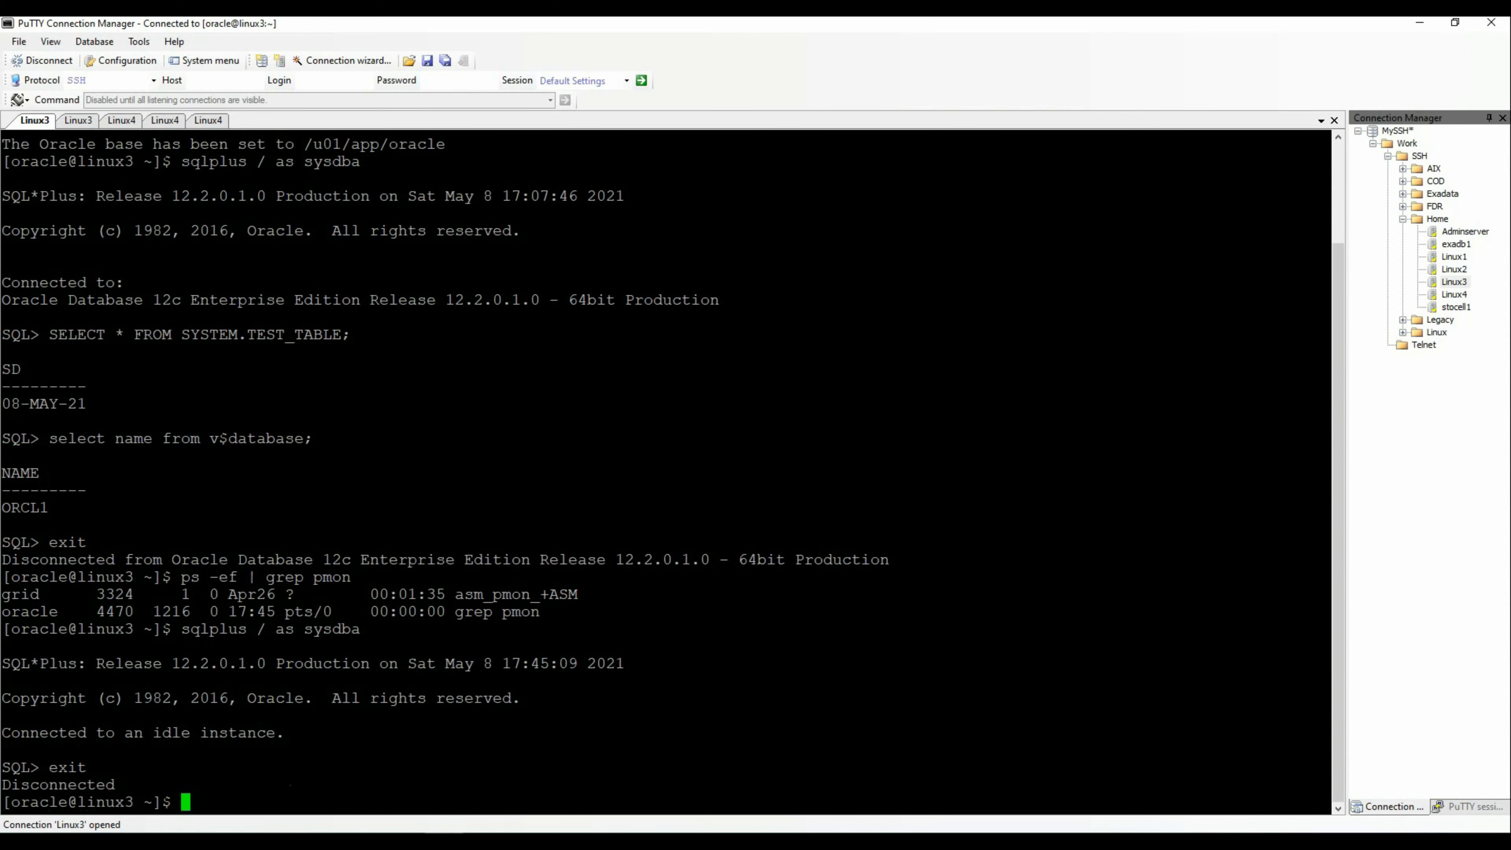
{"action": "left_click", "coordinate": [1419, 22]}
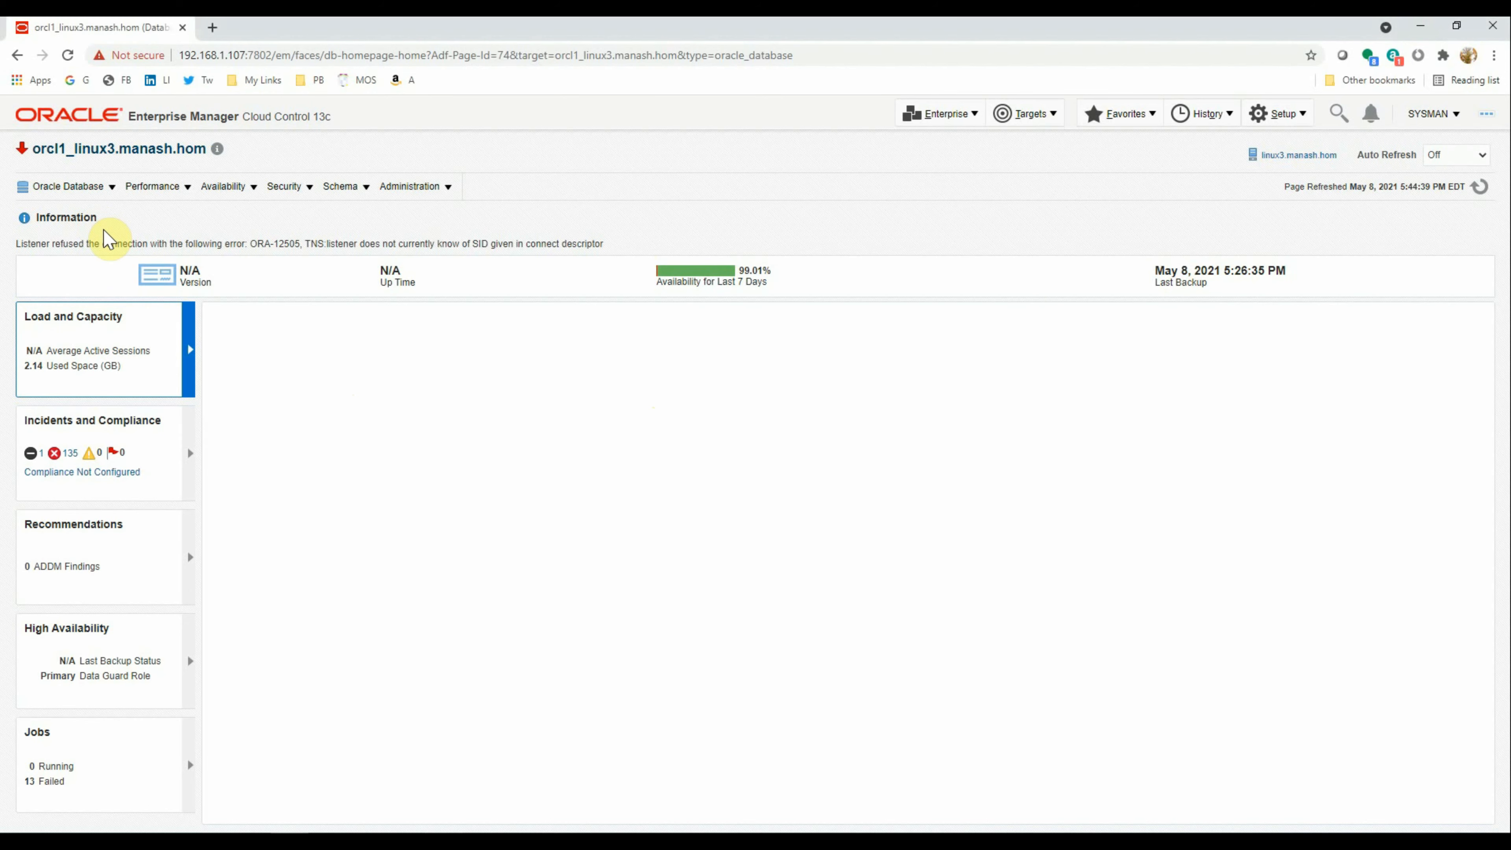
Start orcl1_linux3 in open mode from Control > Startup/Shutdown with SYSDBA Database Credentials
{"action": "left_click", "coordinate": [95, 186]}
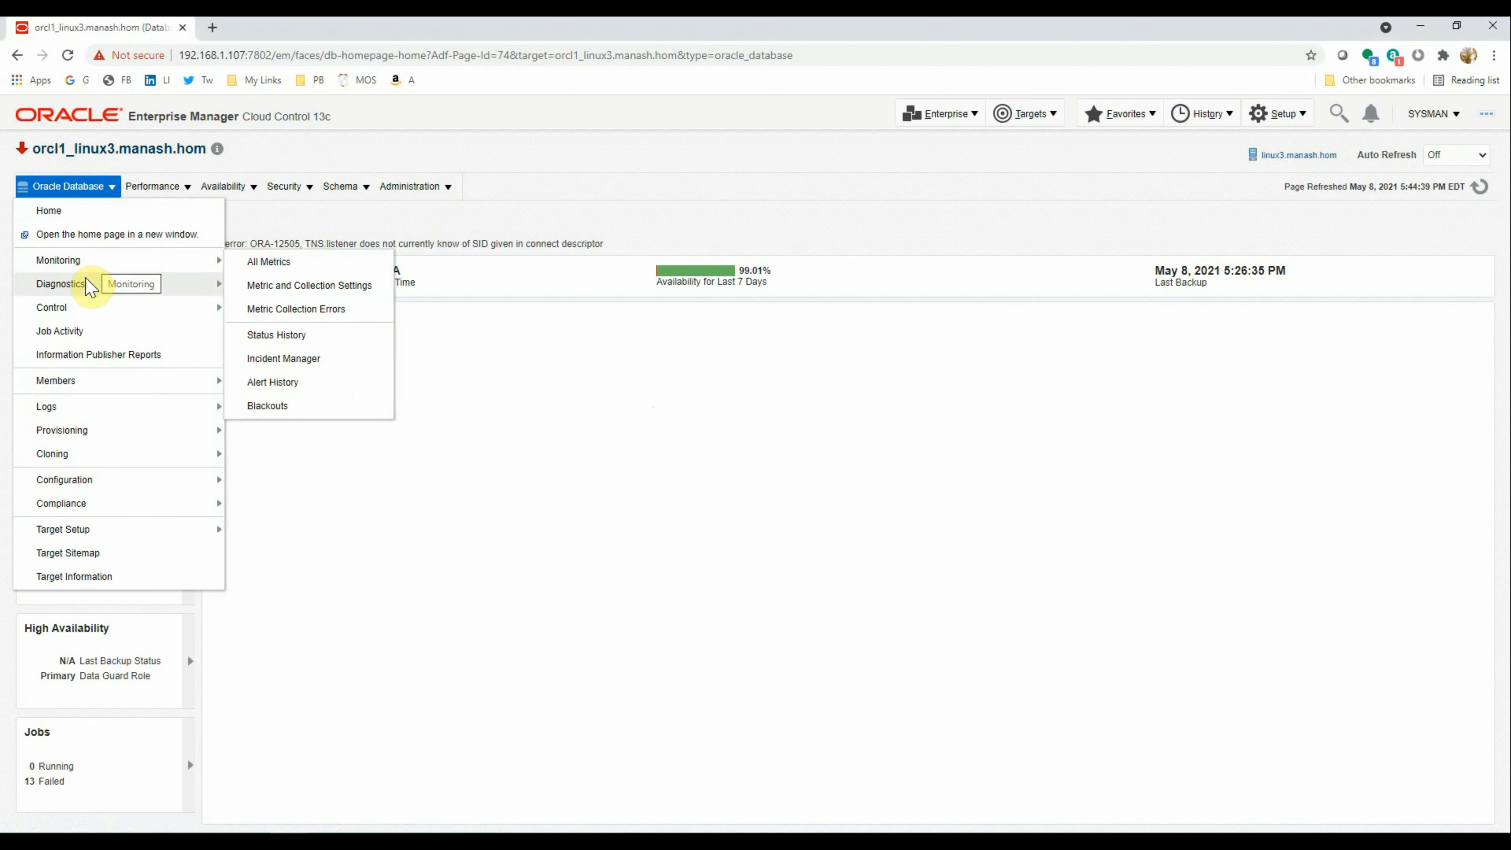
{"action": "mouse_move", "coordinate": [81, 307]}
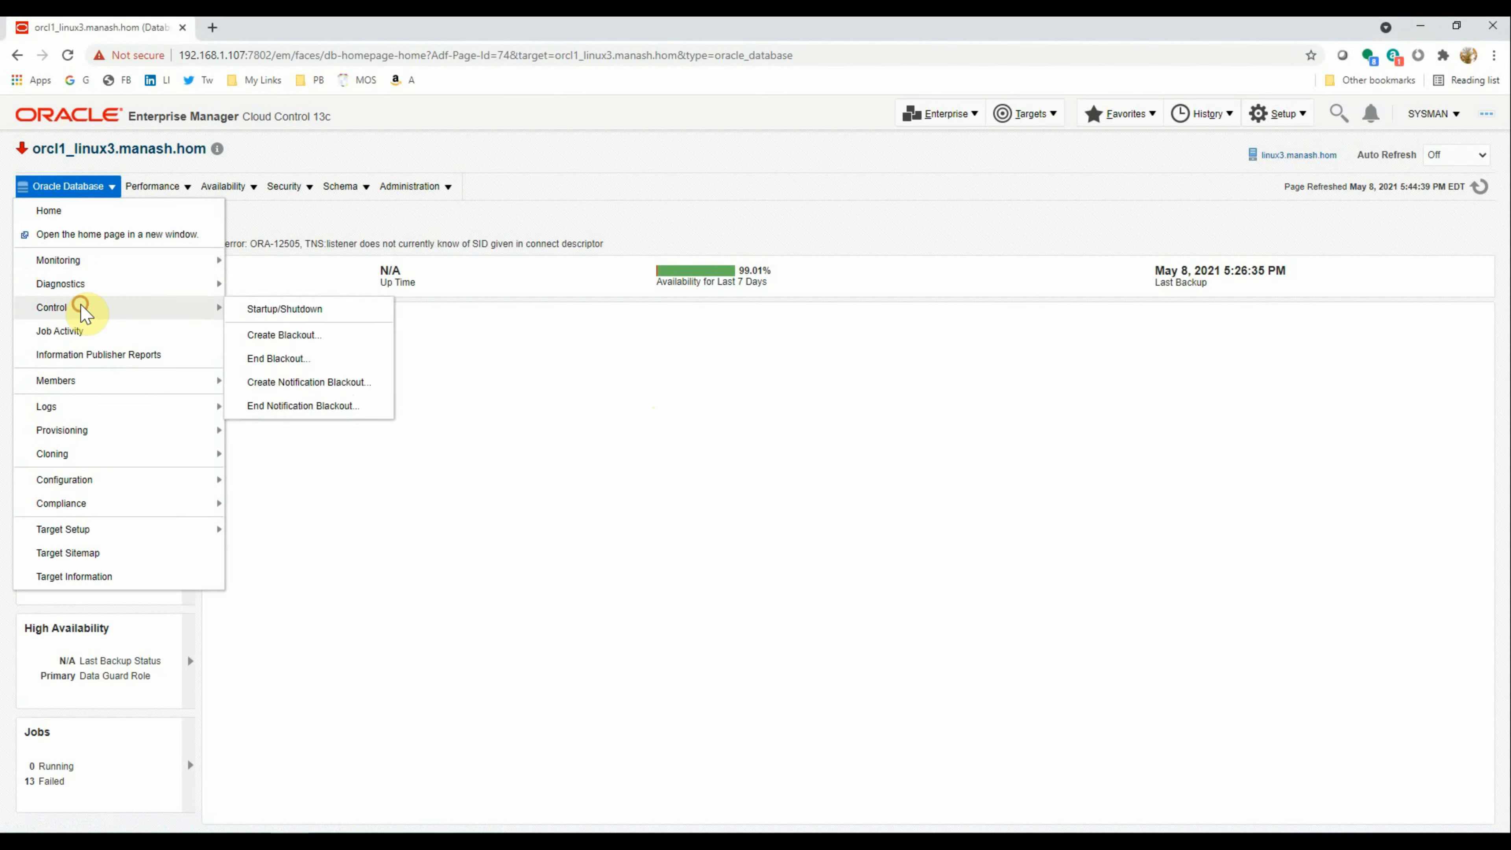
{"action": "left_click", "coordinate": [302, 316]}
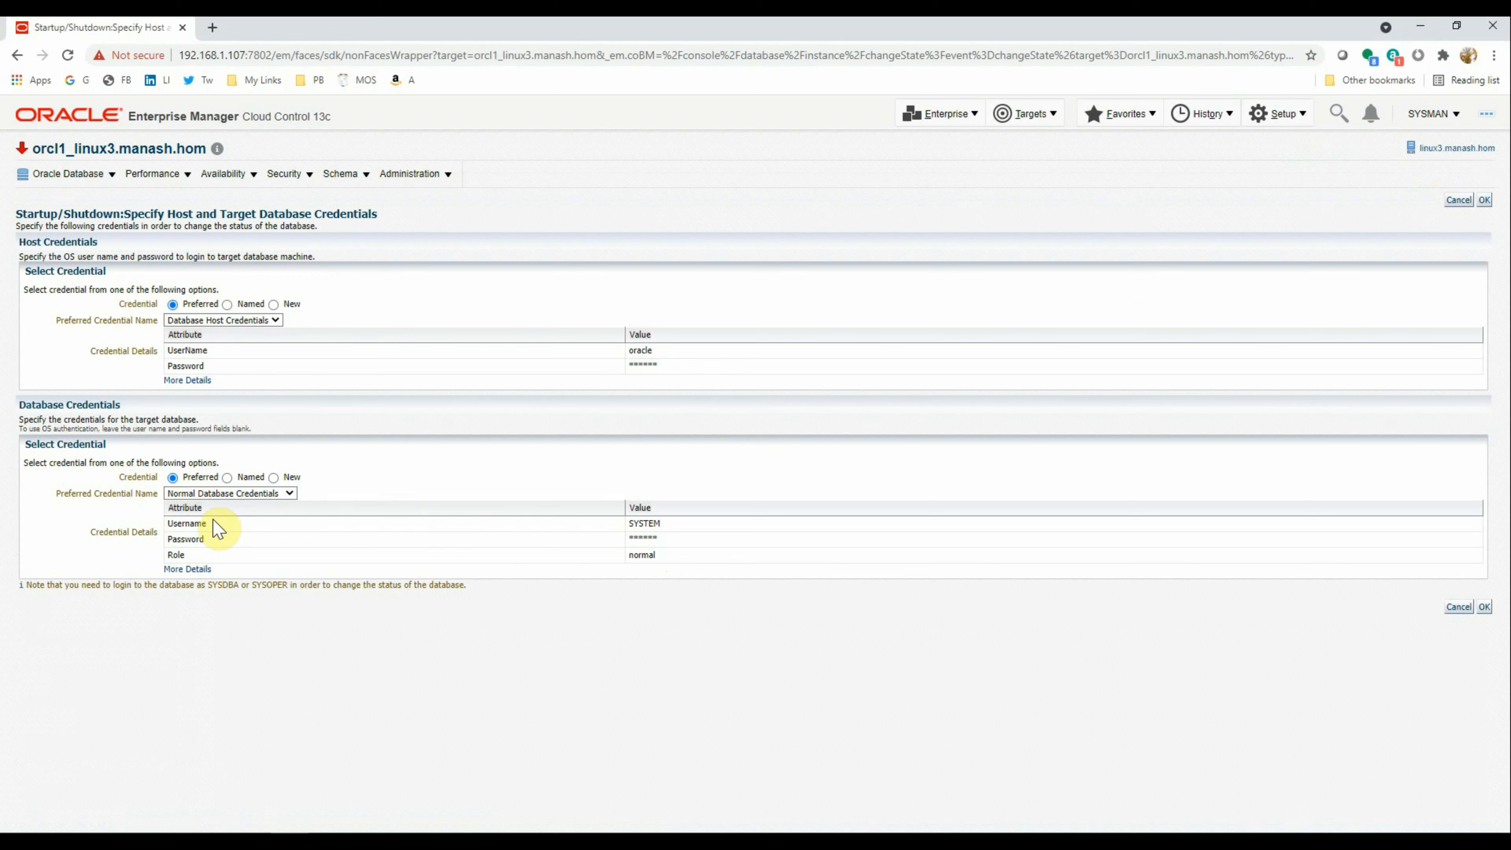
{"action": "left_click", "coordinate": [280, 493]}
{"action": "left_click", "coordinate": [261, 517]}
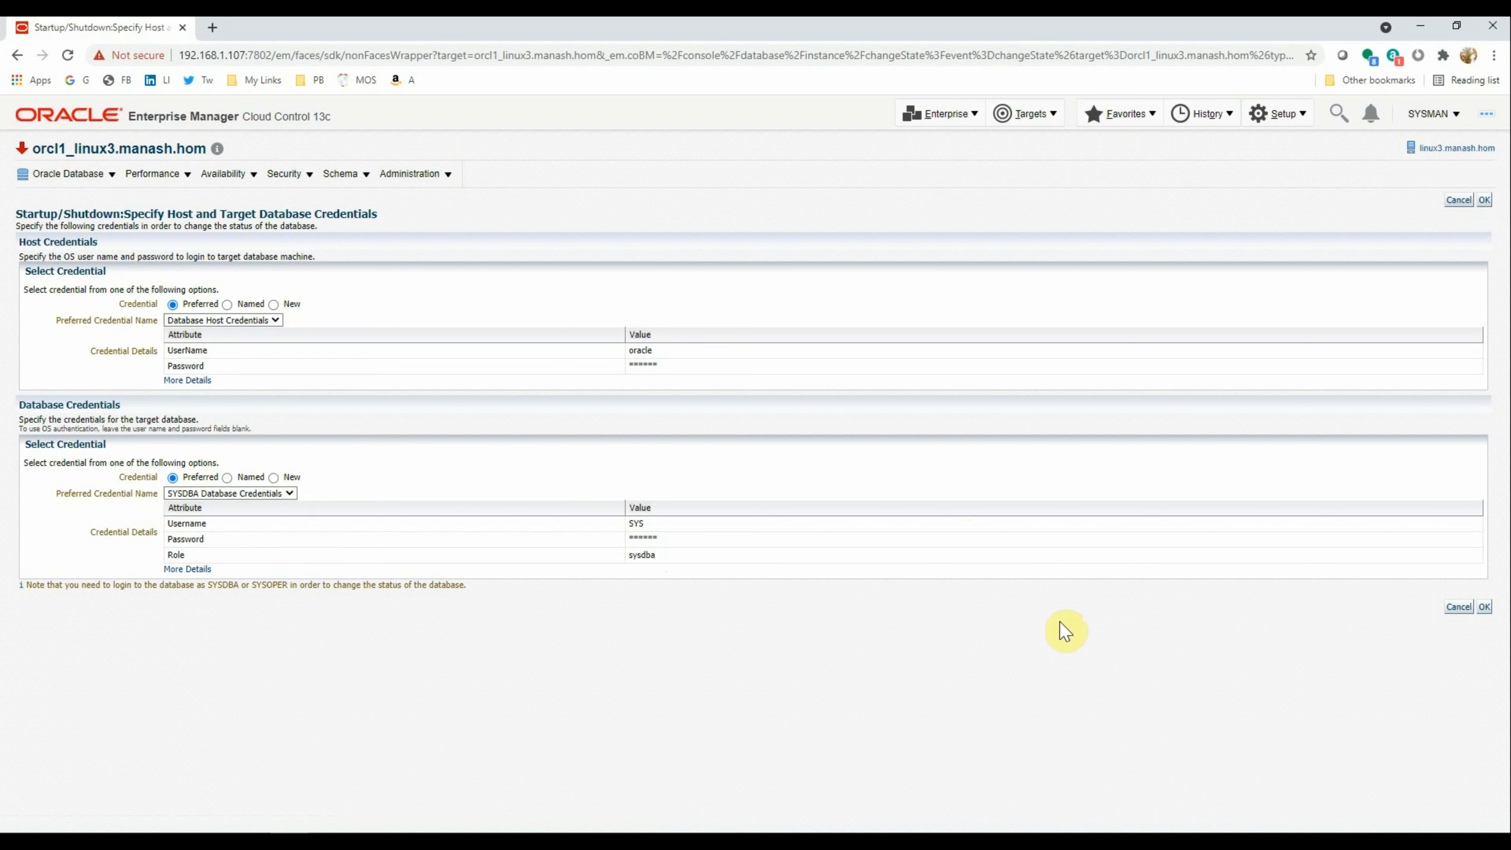
{"action": "left_click", "coordinate": [1484, 607]}
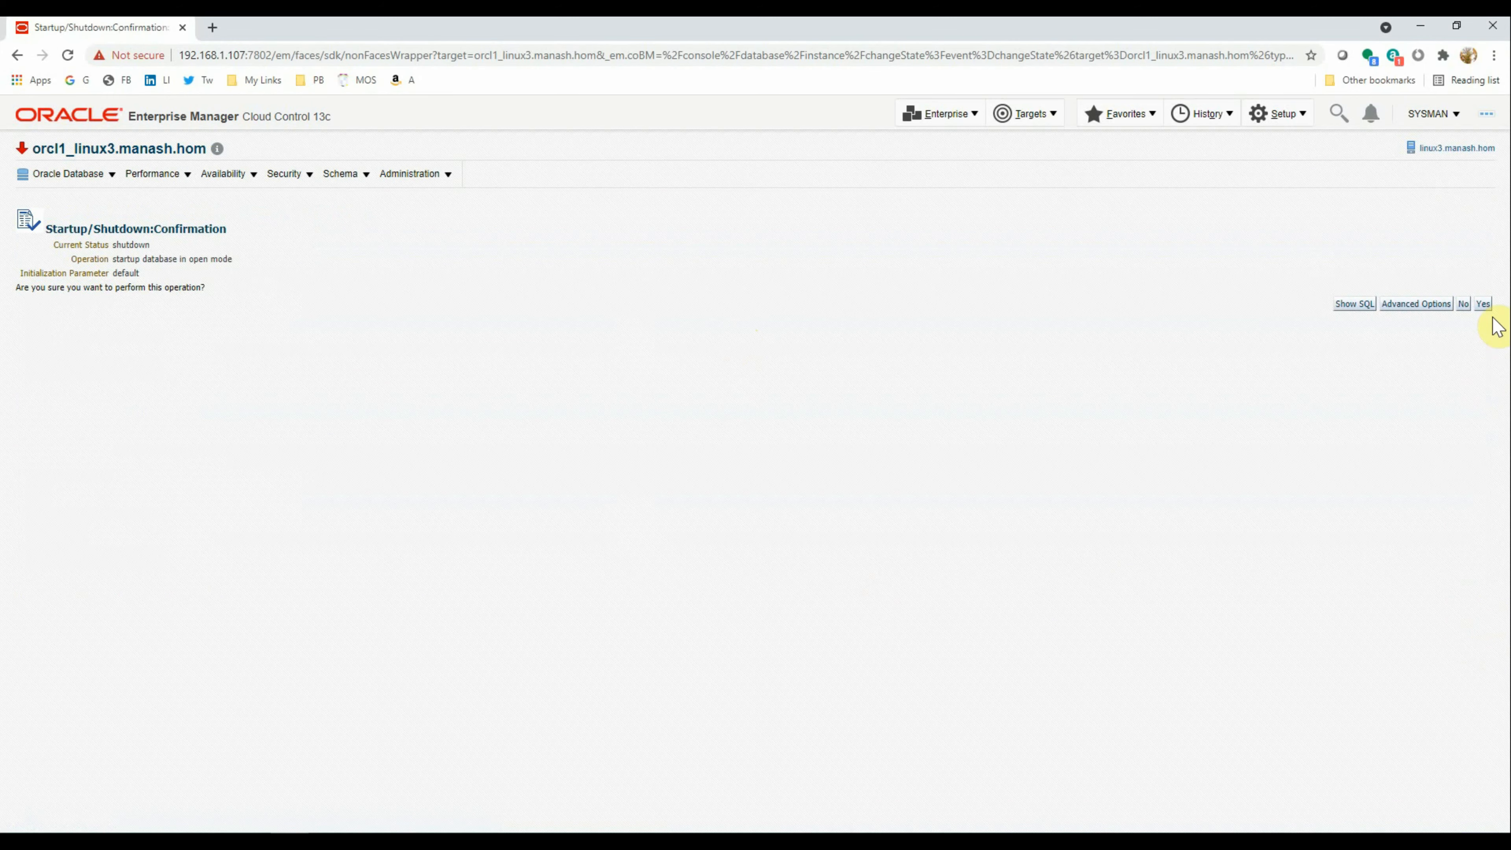
{"action": "left_click", "coordinate": [1482, 304]}
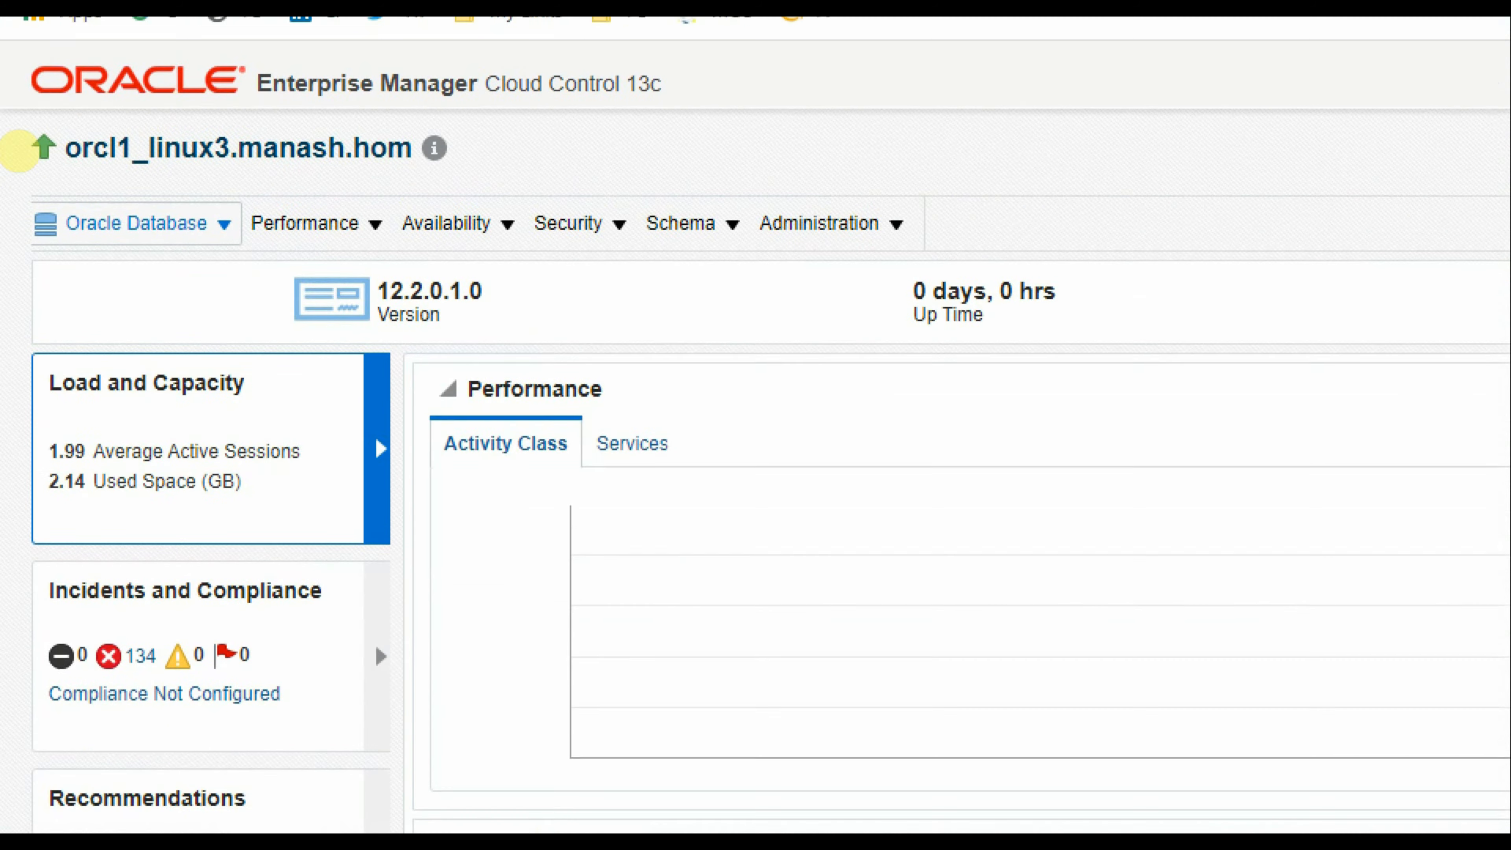
Return to the linux3 PuTTY terminal session
{"action": "mouse_move", "coordinate": [35, 99]}
{"action": "left_mouse_down"}
{"action": "mouse_move", "coordinate": [18, 127]}
{"action": "mouse_move", "coordinate": [220, 147]}
{"action": "mouse_move", "coordinate": [238, 95]}
{"action": "left_mouse_up"}
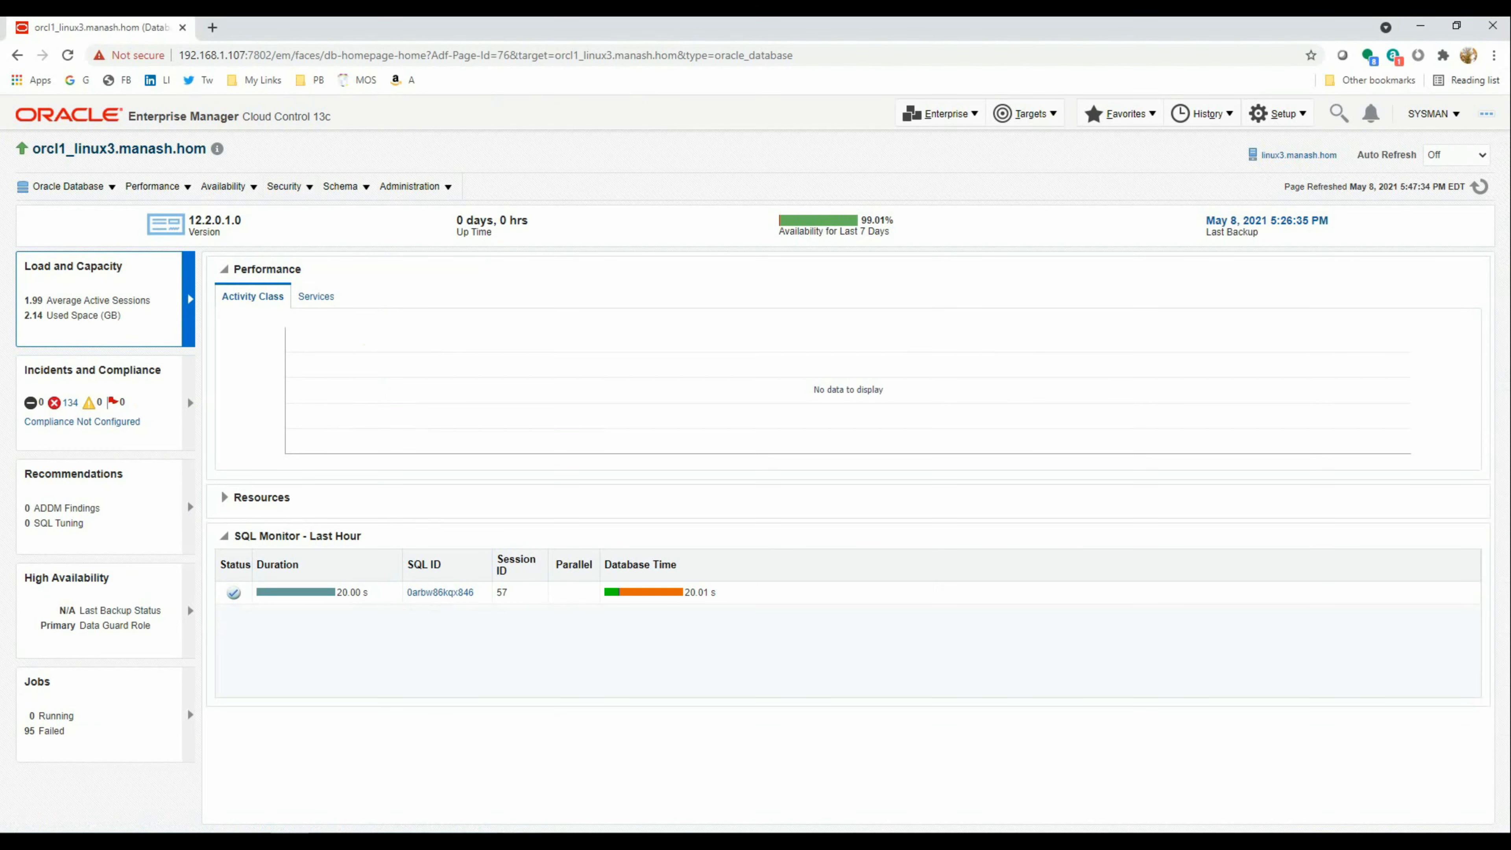
{"action": "left_click", "coordinate": [453, 842]}
{"action": "left_click", "coordinate": [474, 672]}
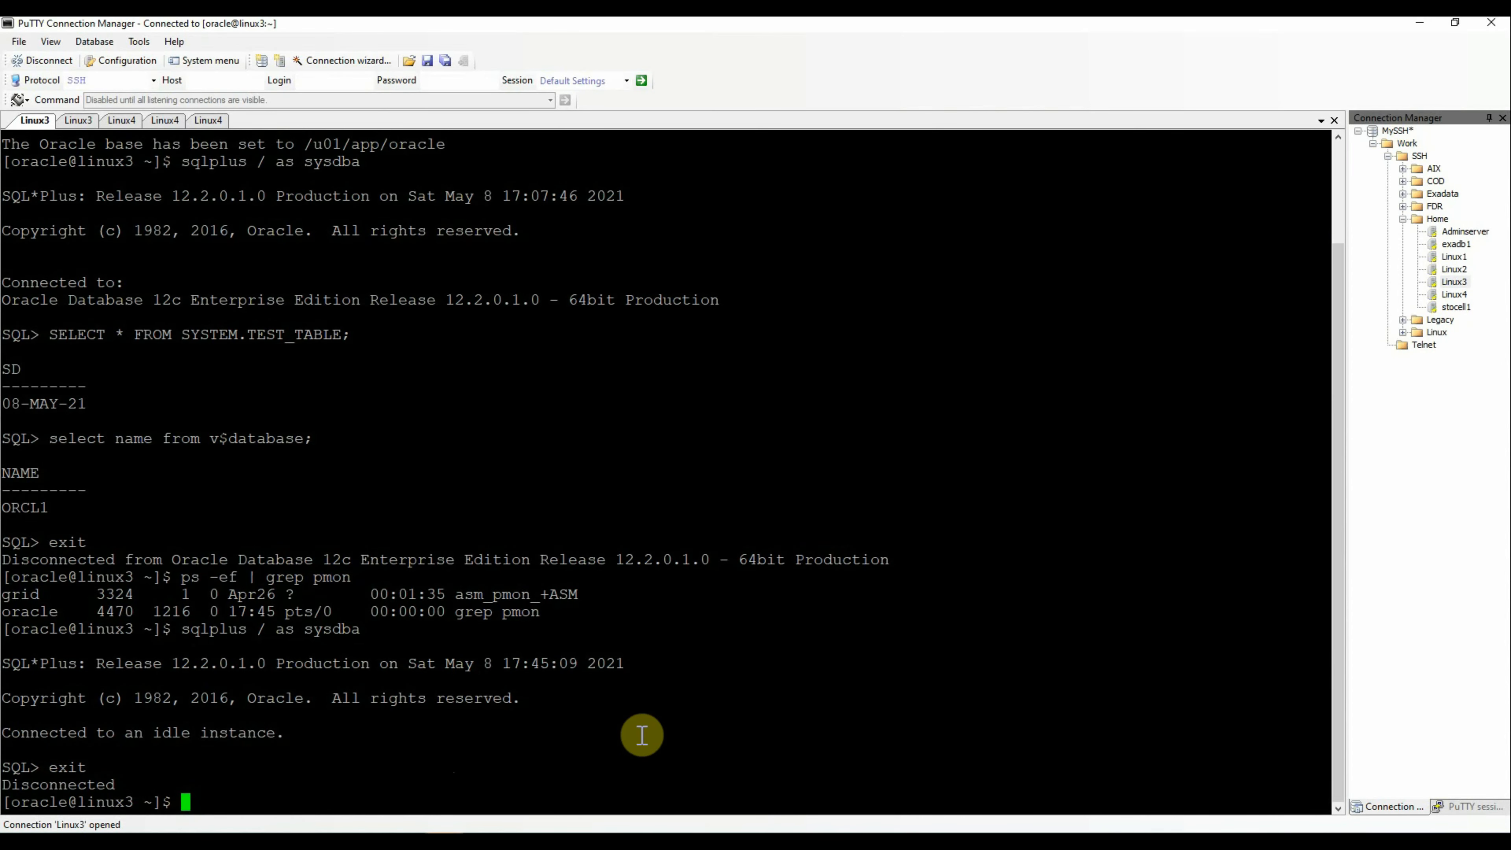
Reconnect with sqlplus / as sysdba and confirm select name from v$database returns ORCL1
{"action": "key", "text": "Up"}
{"action": "key", "text": "Return"}
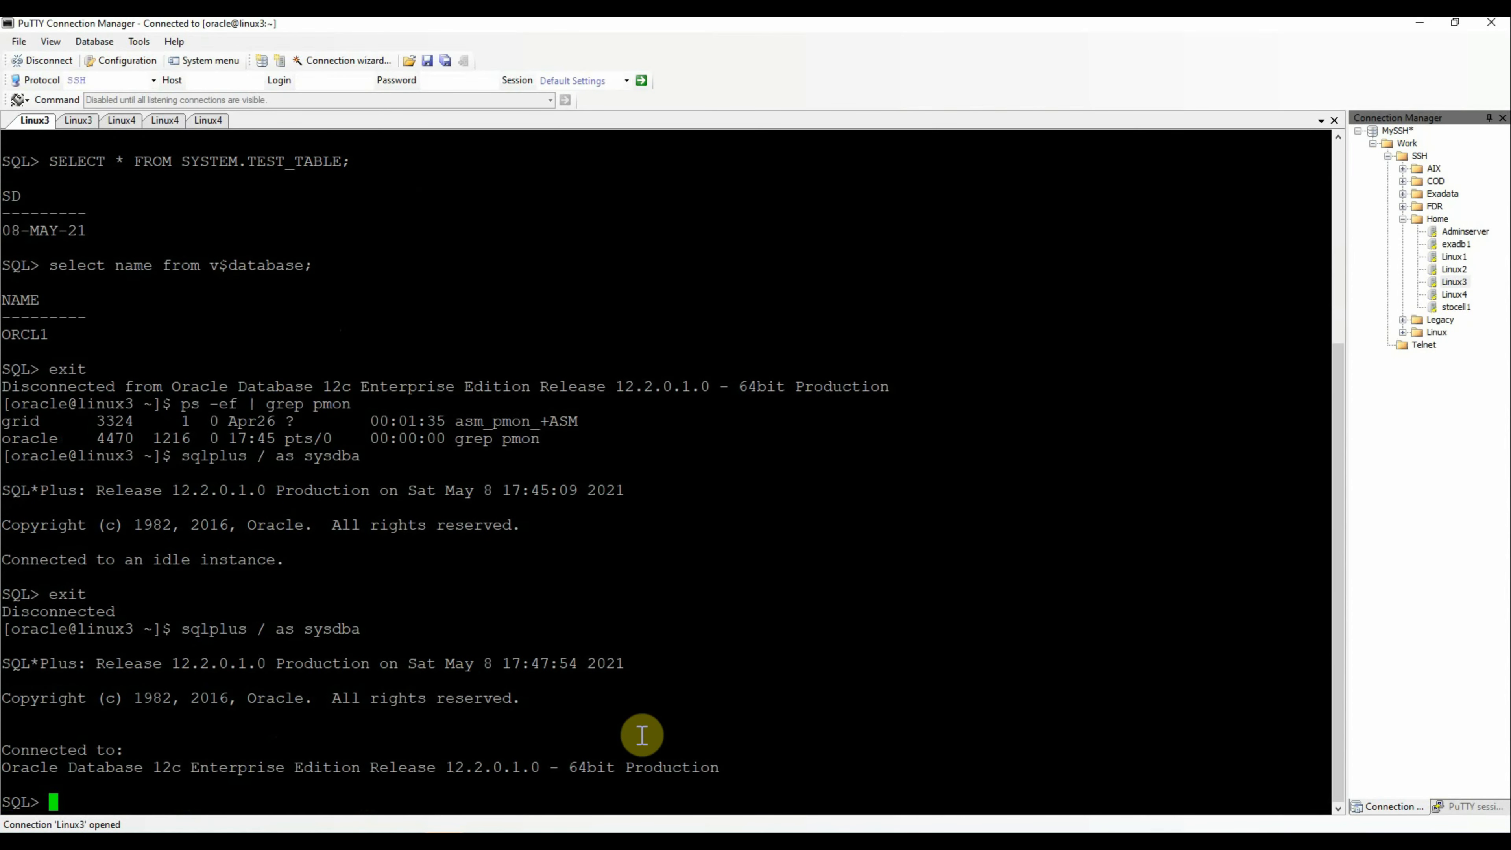
{"action": "type", "text": "select name from v"}
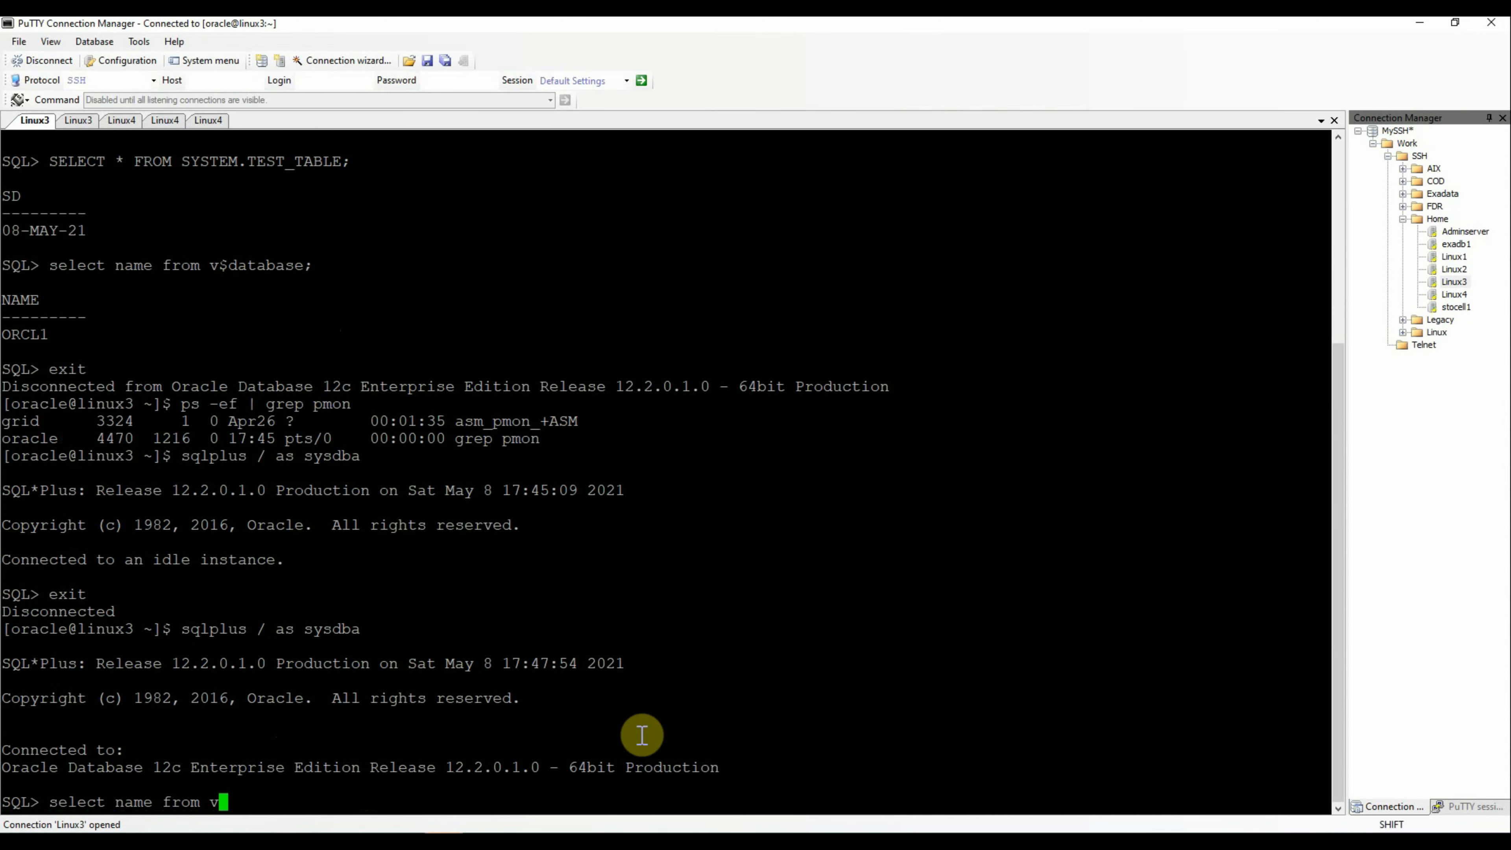
{"action": "type", "text": "$database;"}
{"action": "key", "text": "Return"}
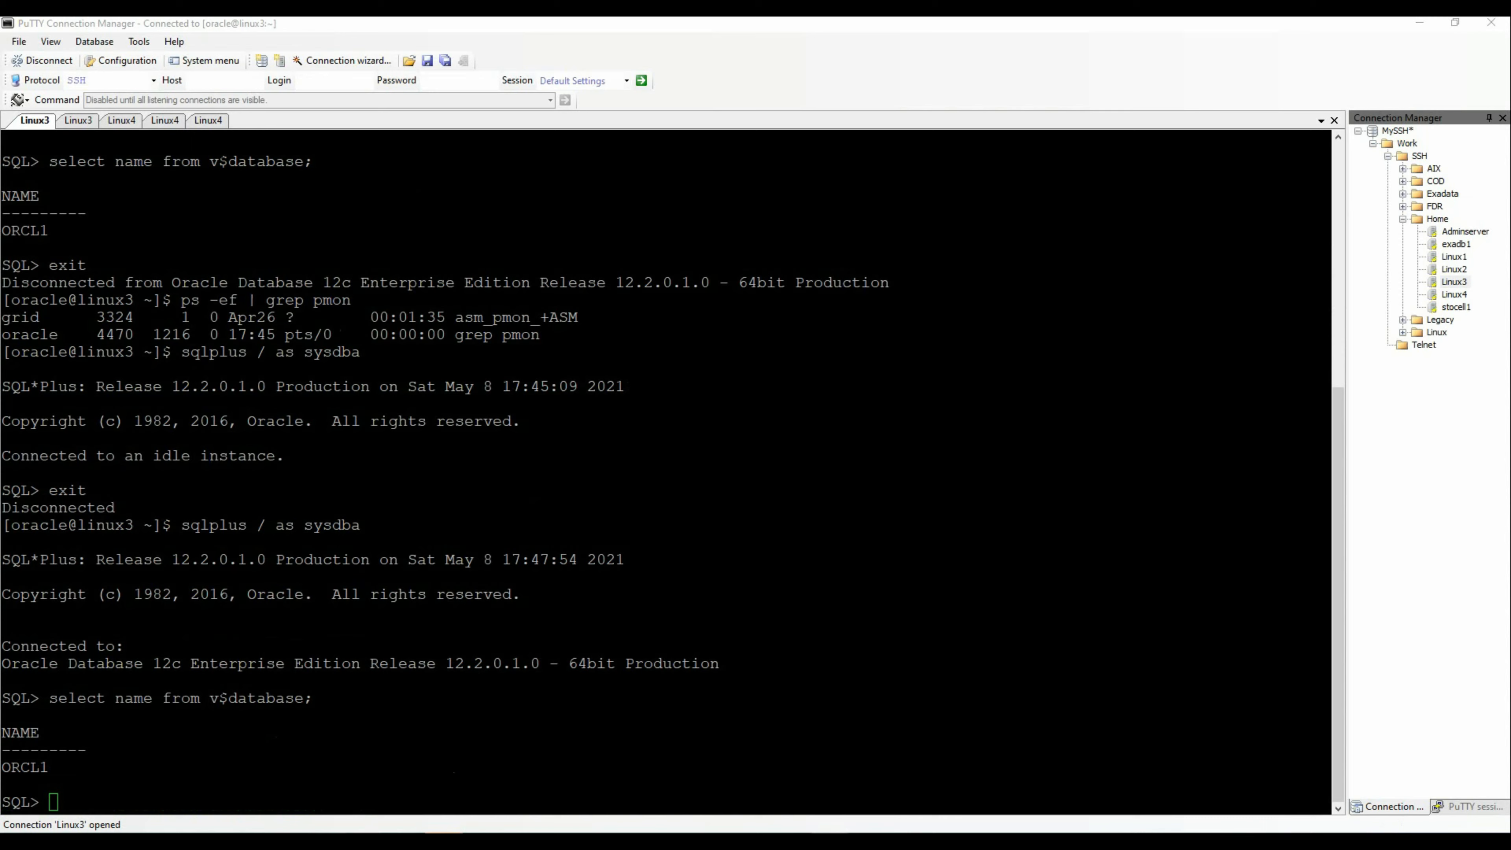
{"action": "left_click", "coordinate": [290, 842]}
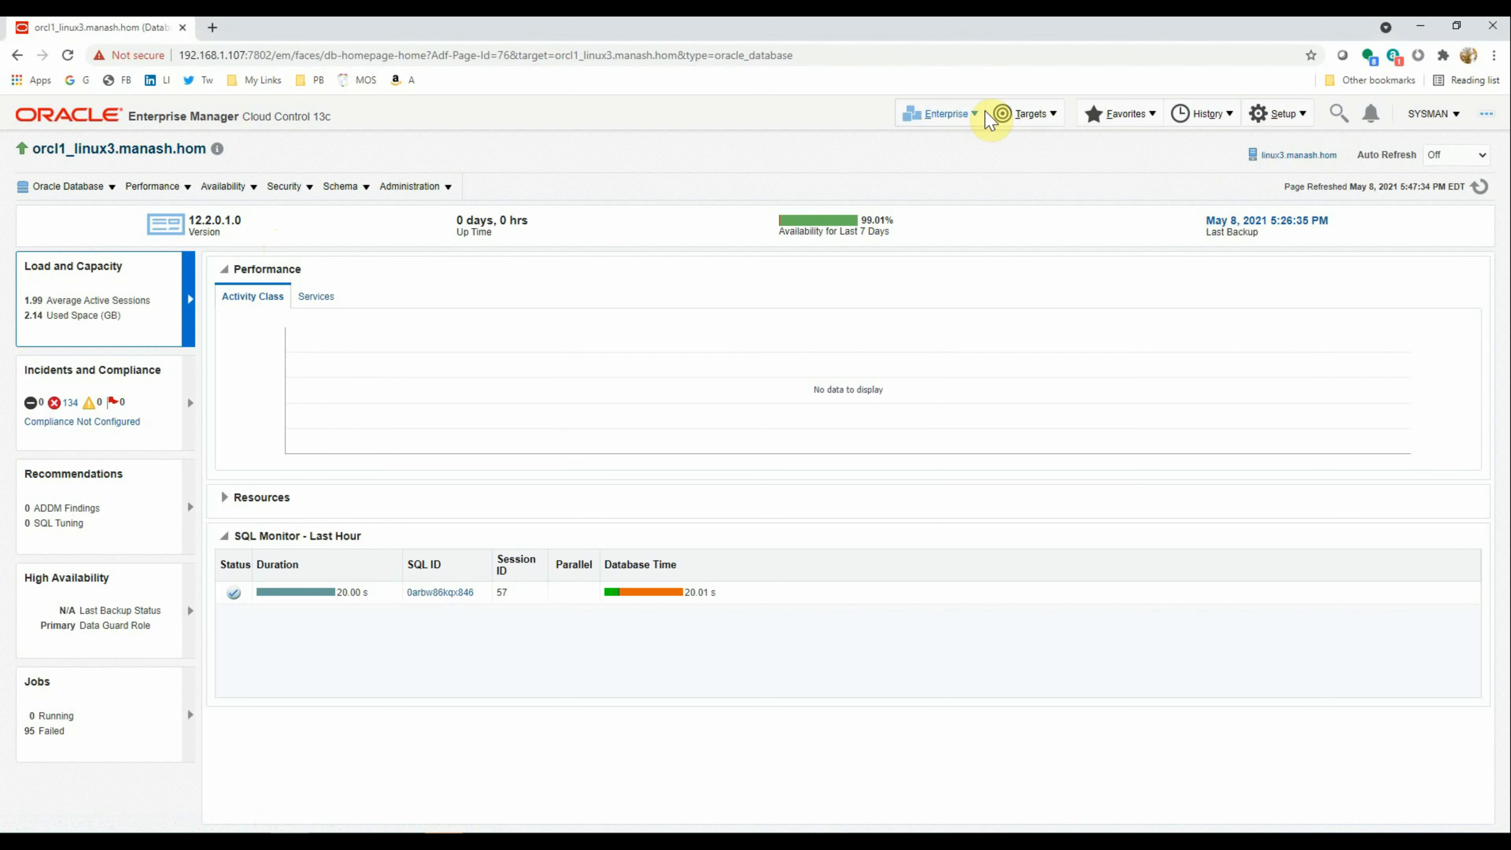
From All Targets, shut down the linux4.manash.hom:3872 agent with Control > Shut Down
{"action": "left_click", "coordinate": [1011, 114]}
{"action": "left_click", "coordinate": [1035, 140]}
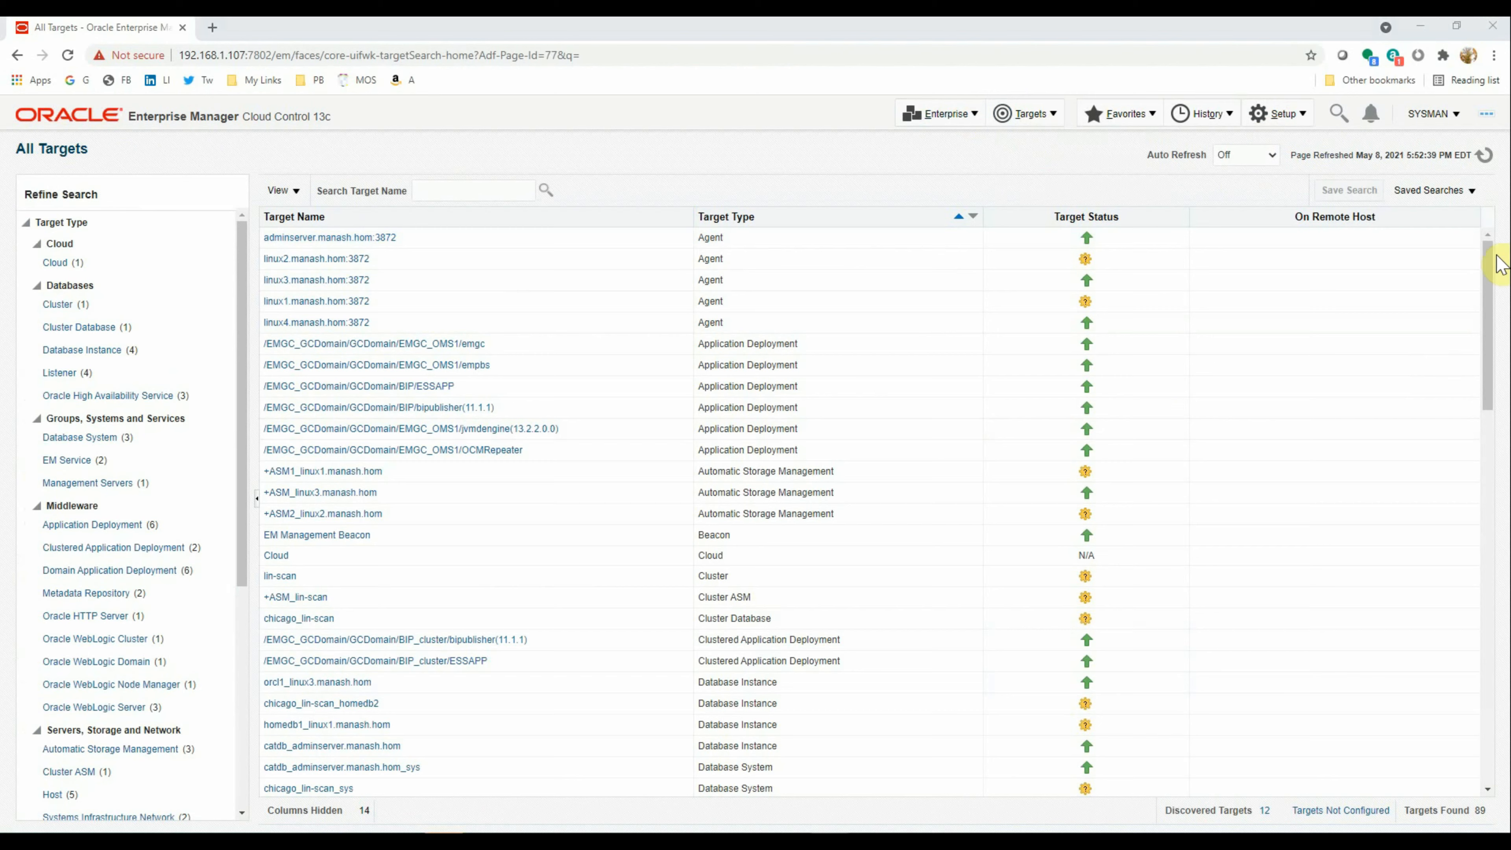
{"action": "left_click", "coordinate": [411, 327]}
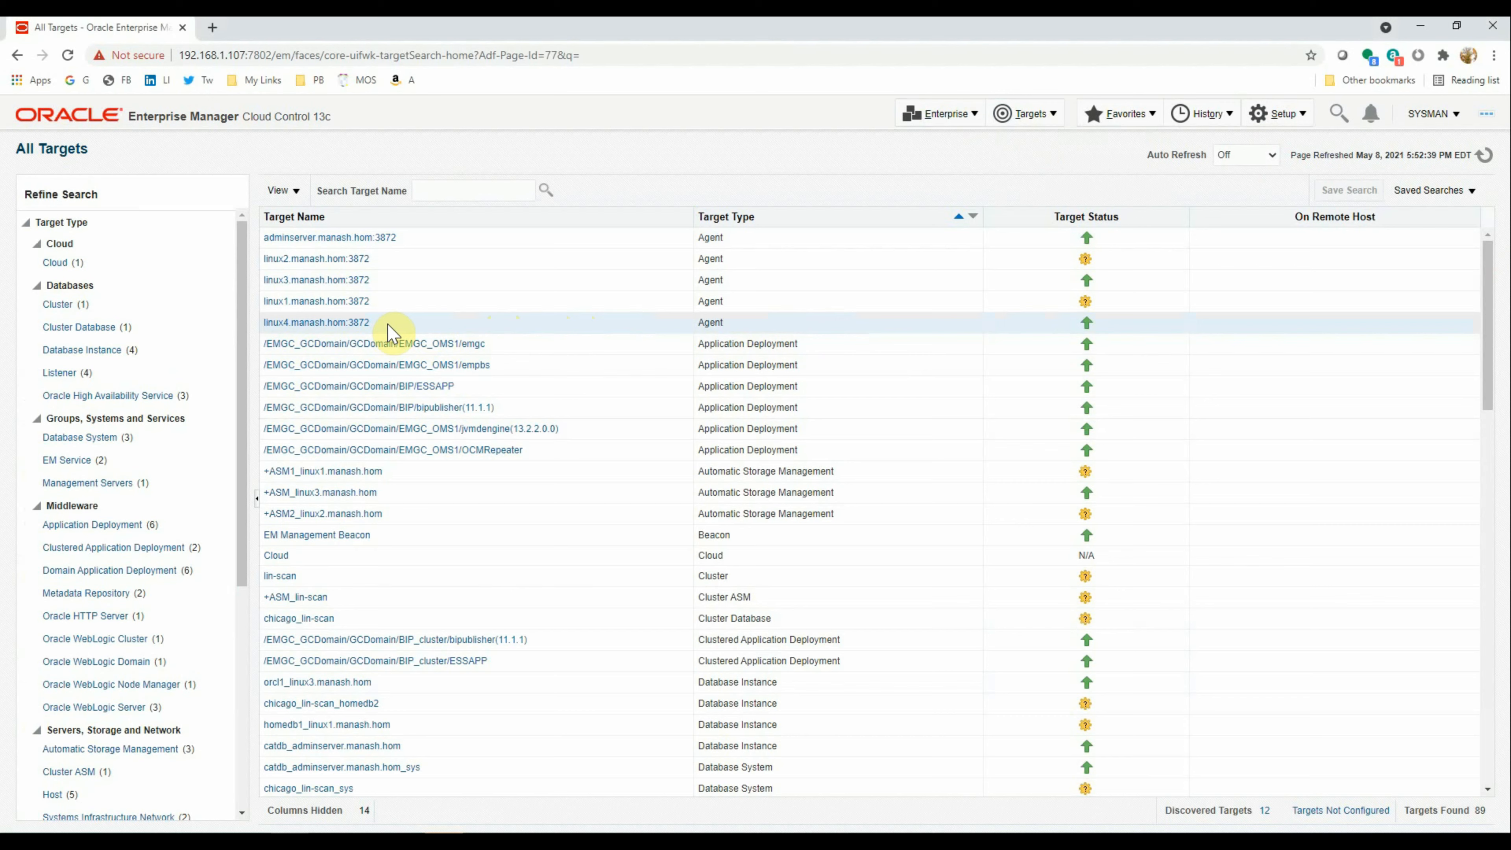
{"action": "left_click", "coordinate": [488, 325]}
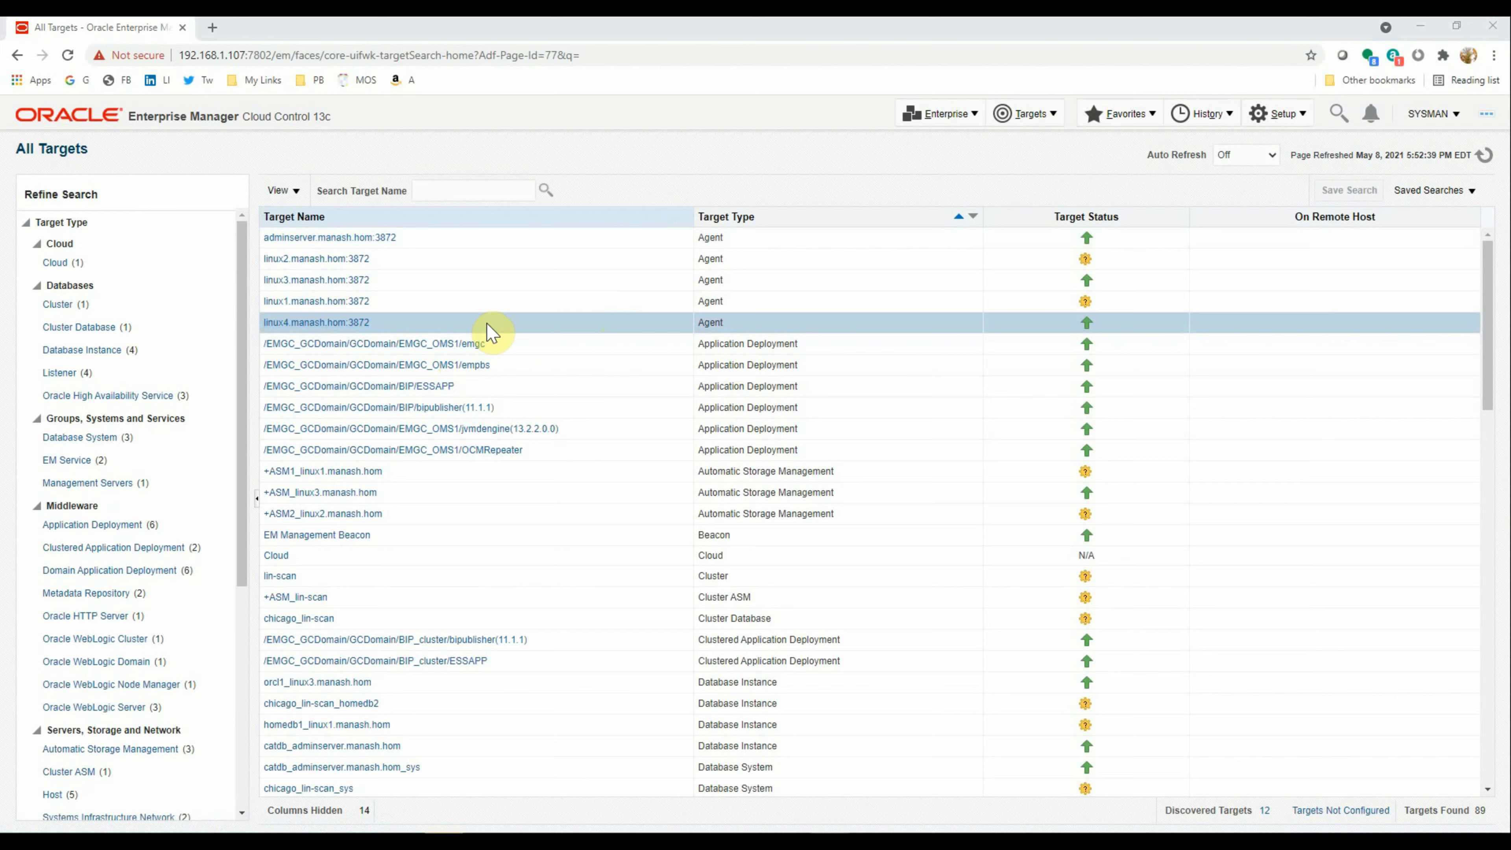
{"action": "right_click", "coordinate": [334, 324]}
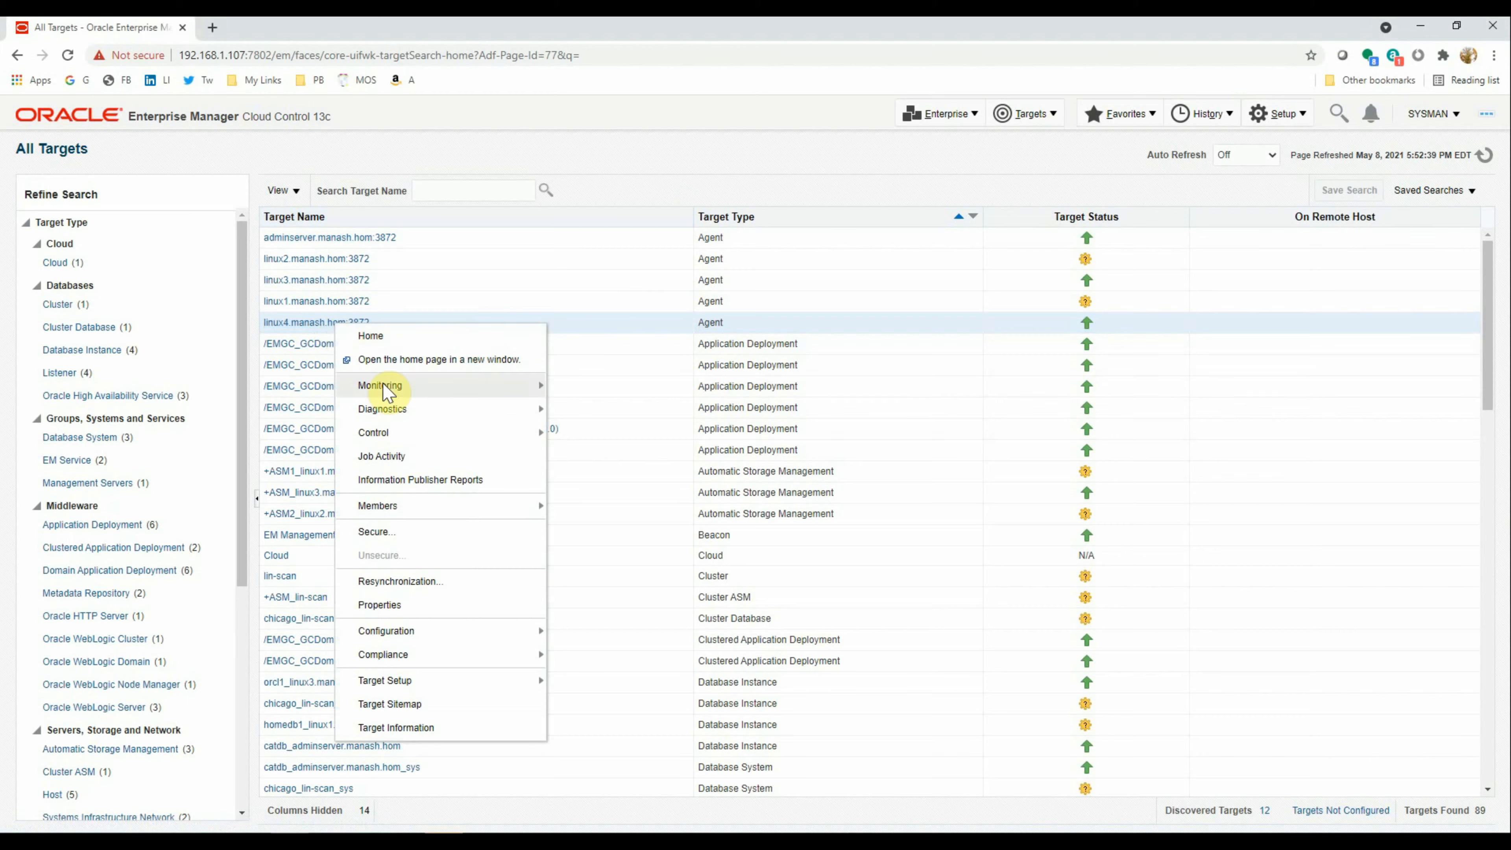
{"action": "mouse_move", "coordinate": [384, 426]}
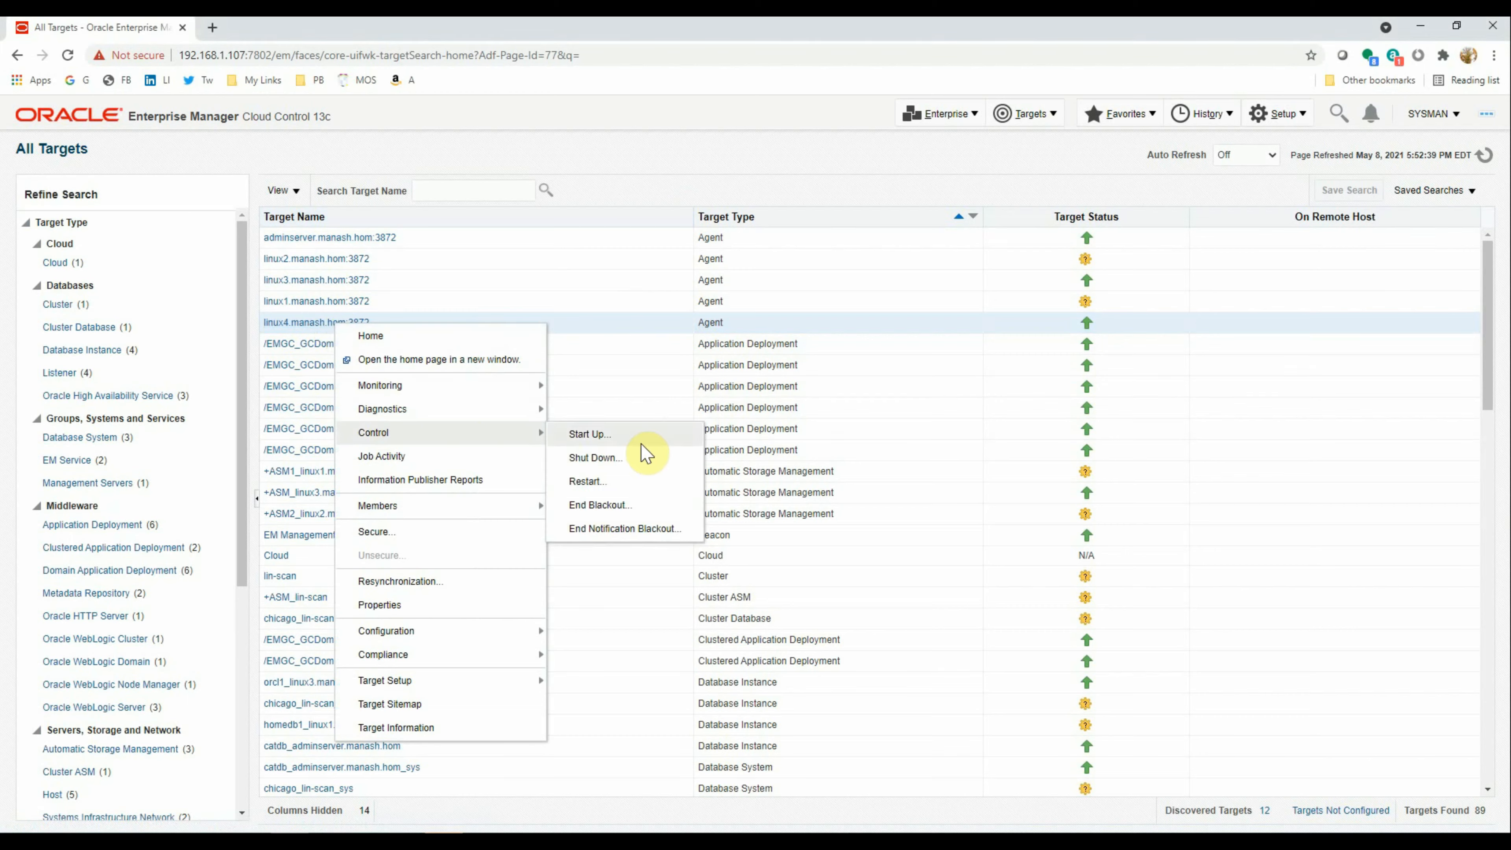
{"action": "left_click", "coordinate": [612, 459]}
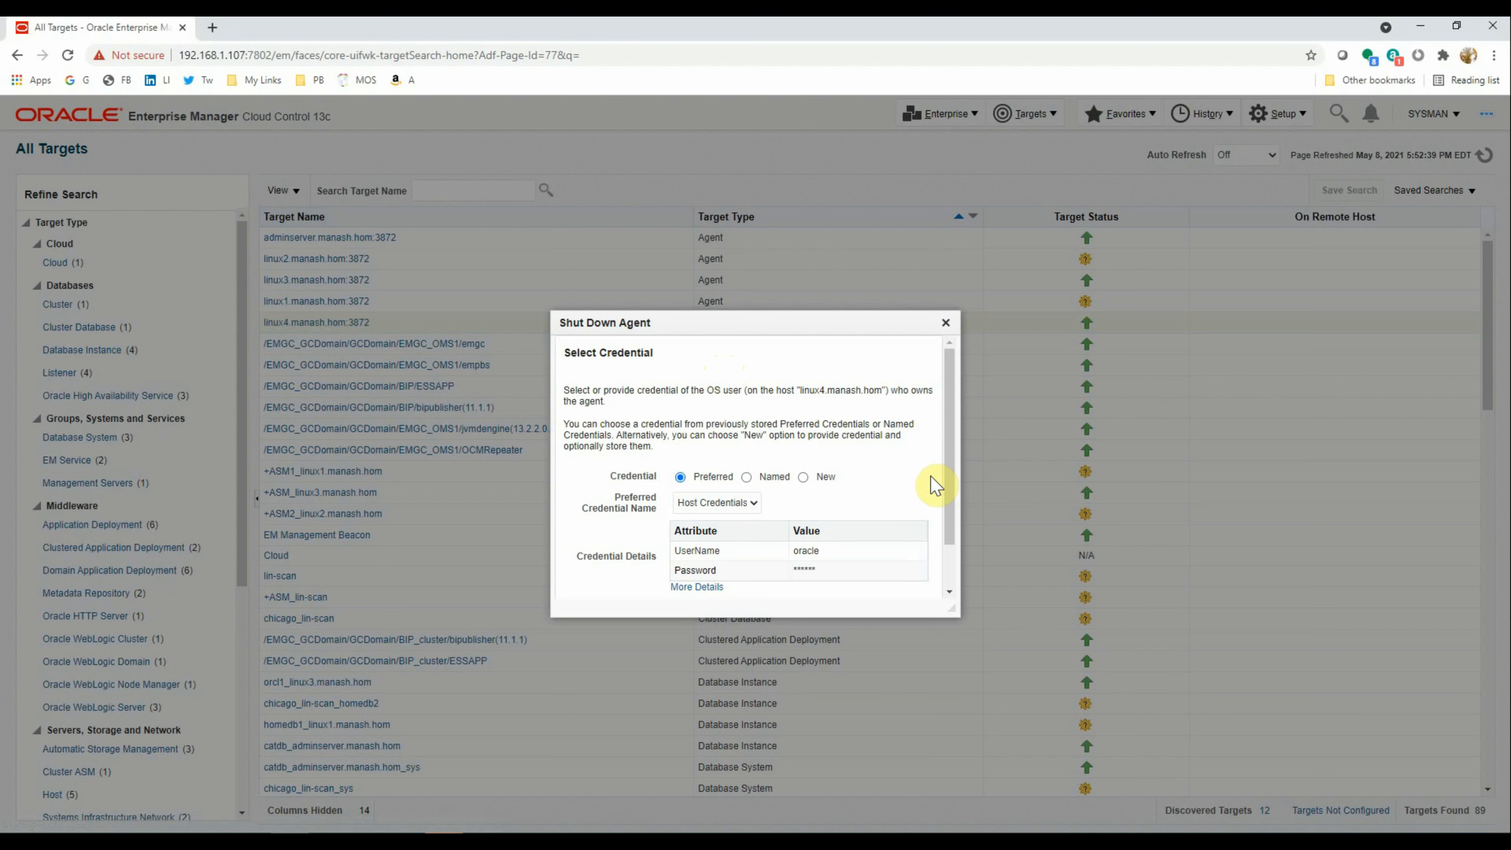
{"action": "left_click_drag", "start_coordinate": [950, 471], "coordinate": [955, 541]}
{"action": "left_click", "coordinate": [853, 575]}
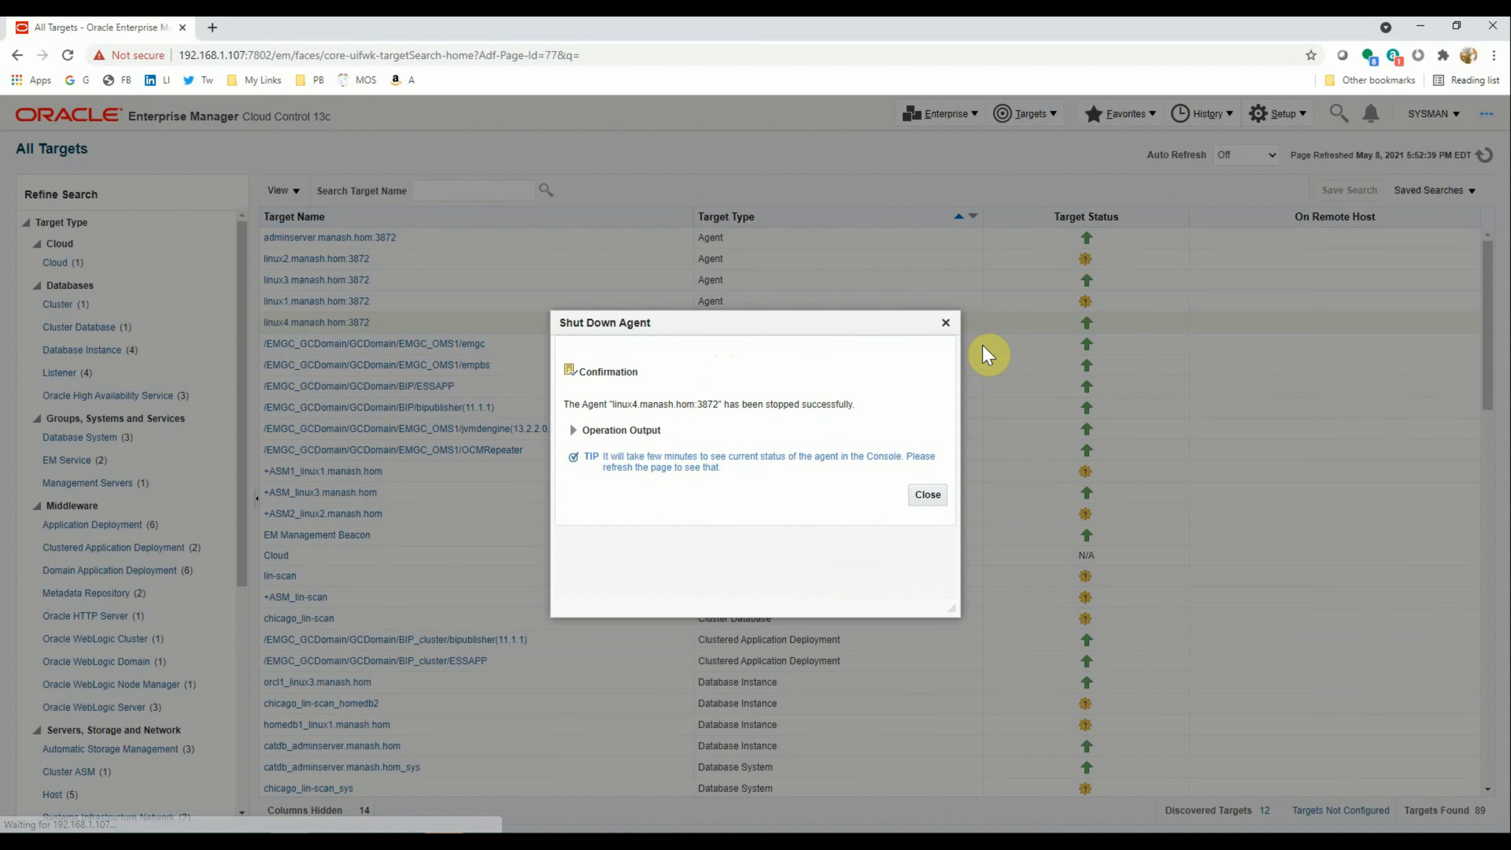
{"action": "left_click", "coordinate": [927, 495]}
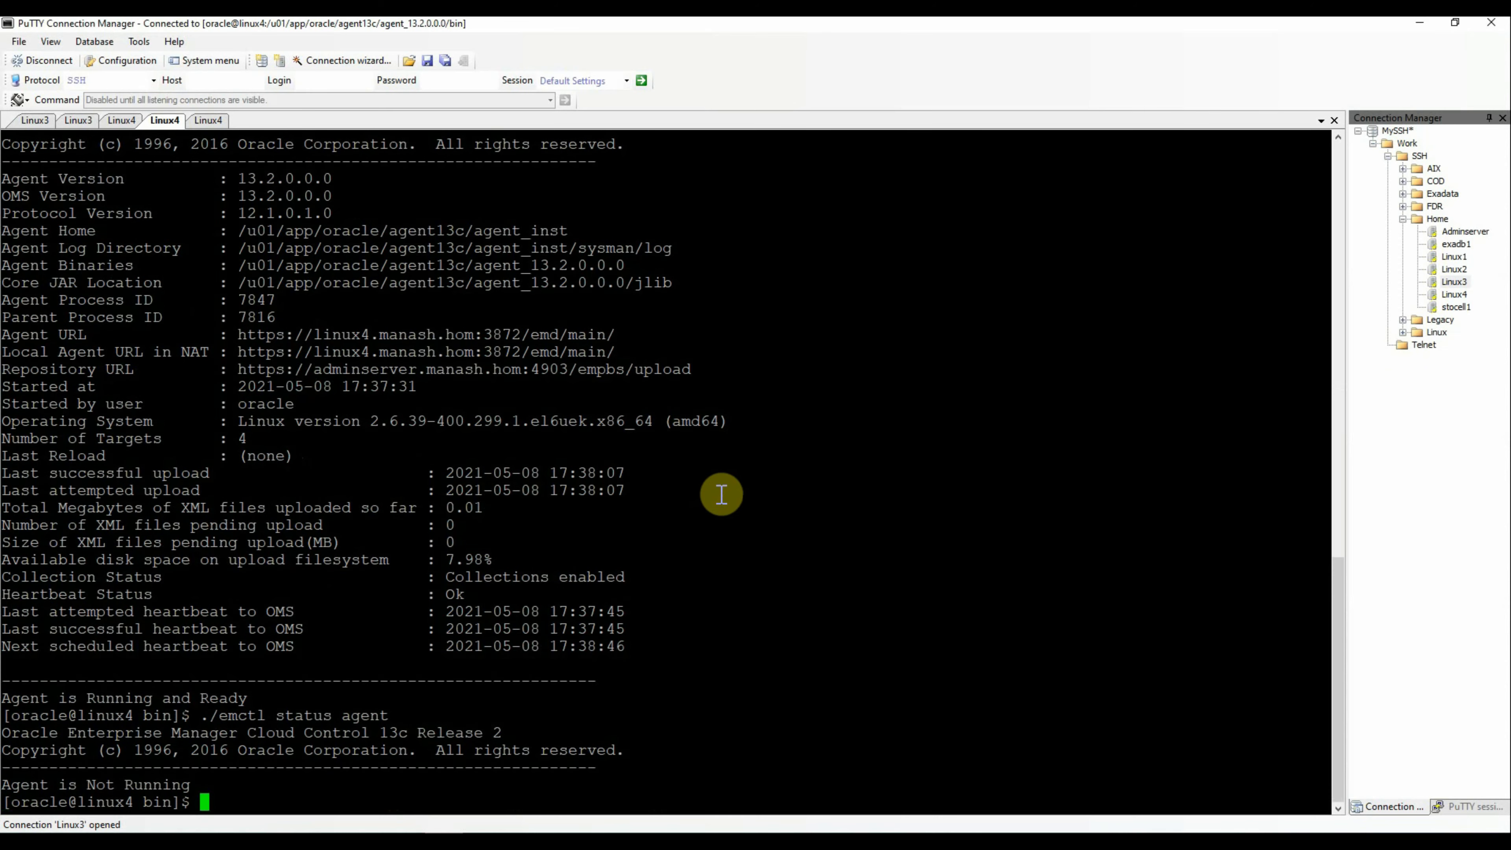
Go back to Enterprise Manager, where All Targets shows the linux4 agent as unreachable
{"action": "left_click", "coordinate": [341, 839]}
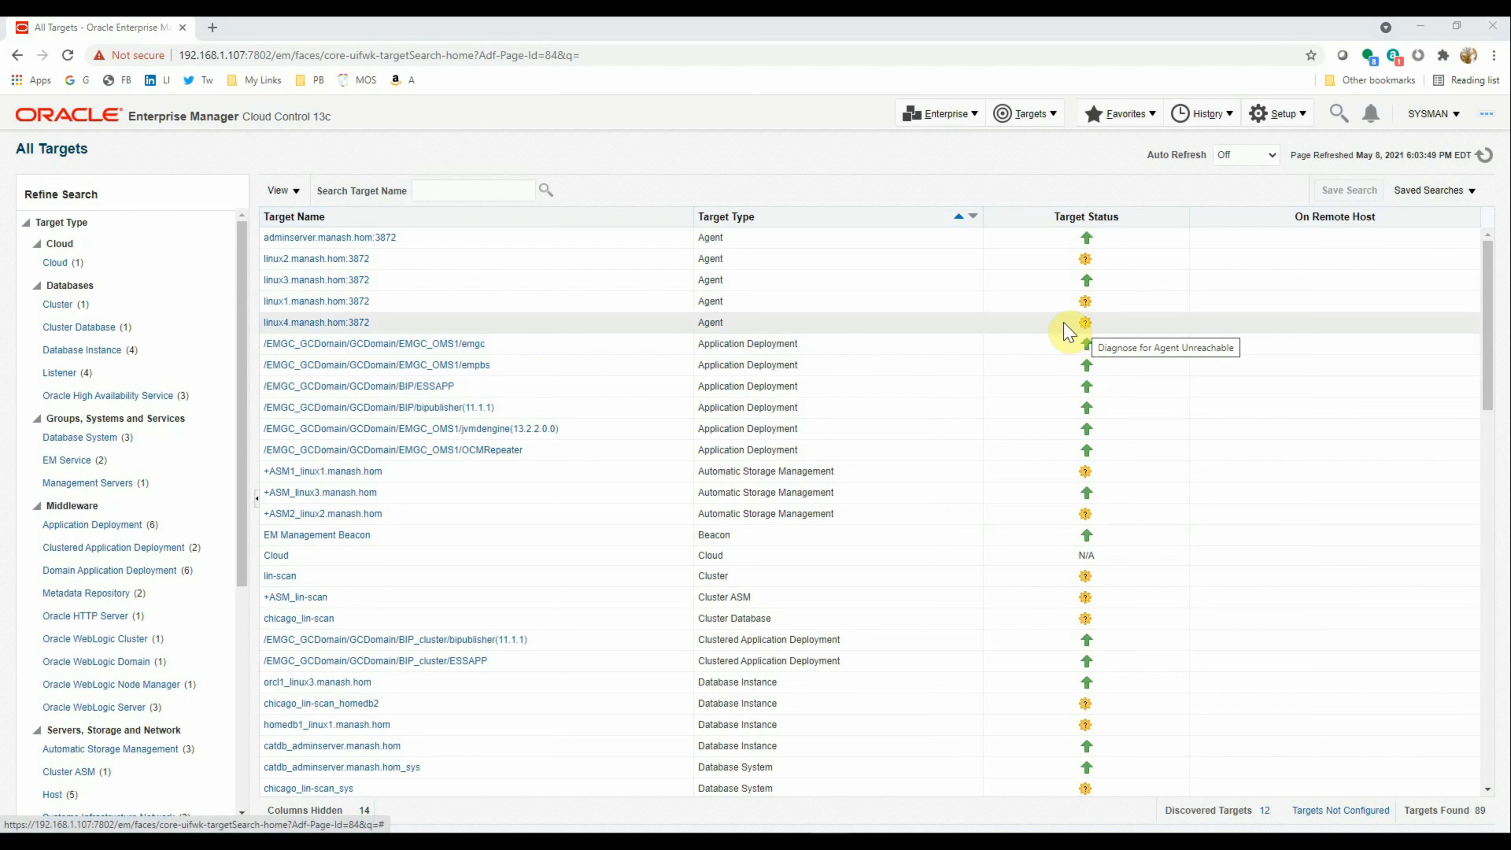
Decommission linux4.manash.hom:3872 via Target Setup > Agent Decommission, deleting its monitored targets
{"action": "right_click", "coordinate": [301, 322]}
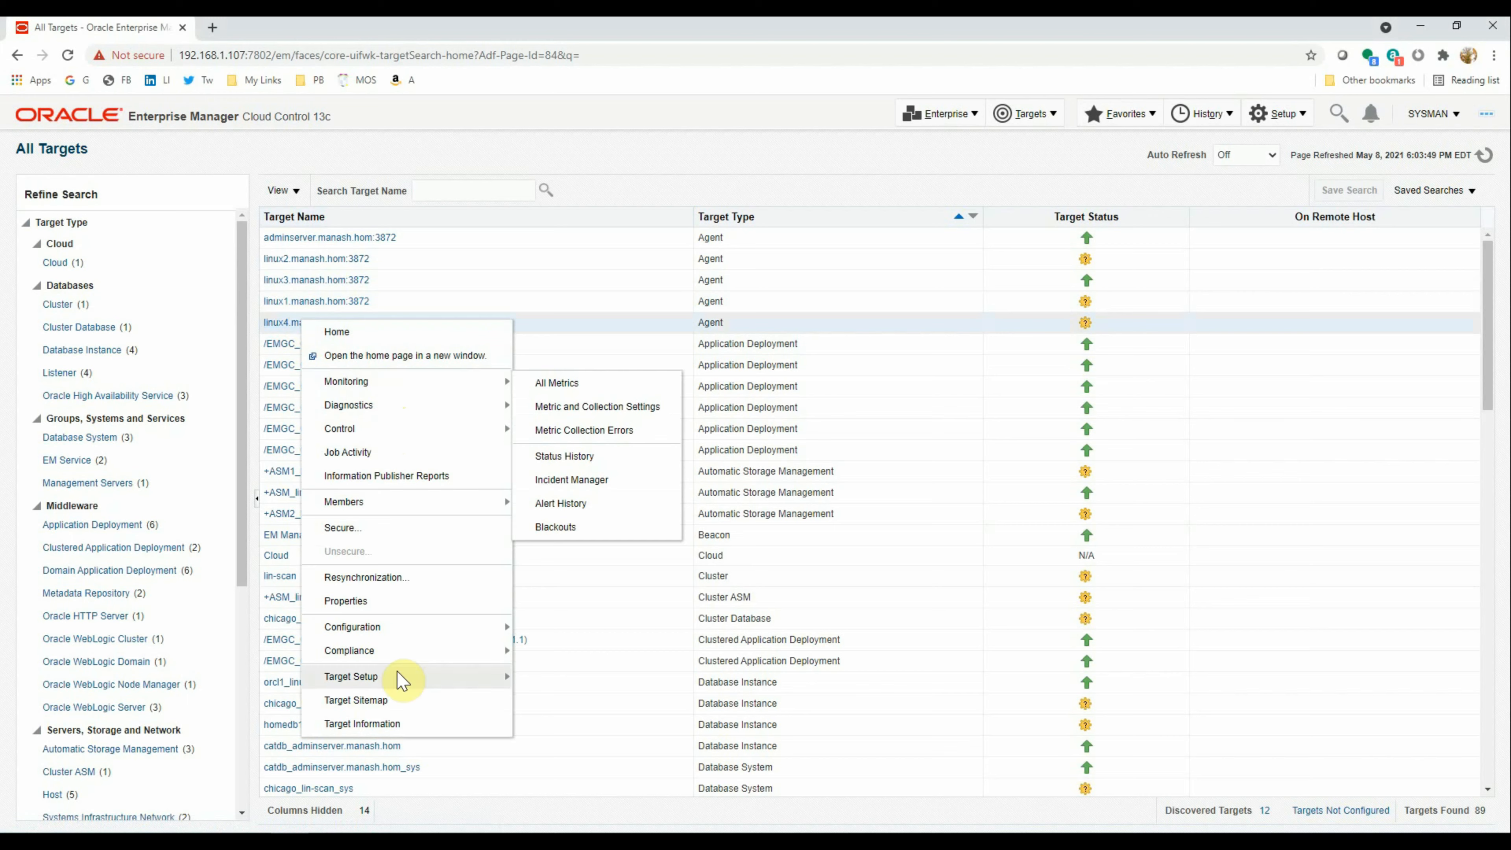
{"action": "mouse_move", "coordinate": [400, 682]}
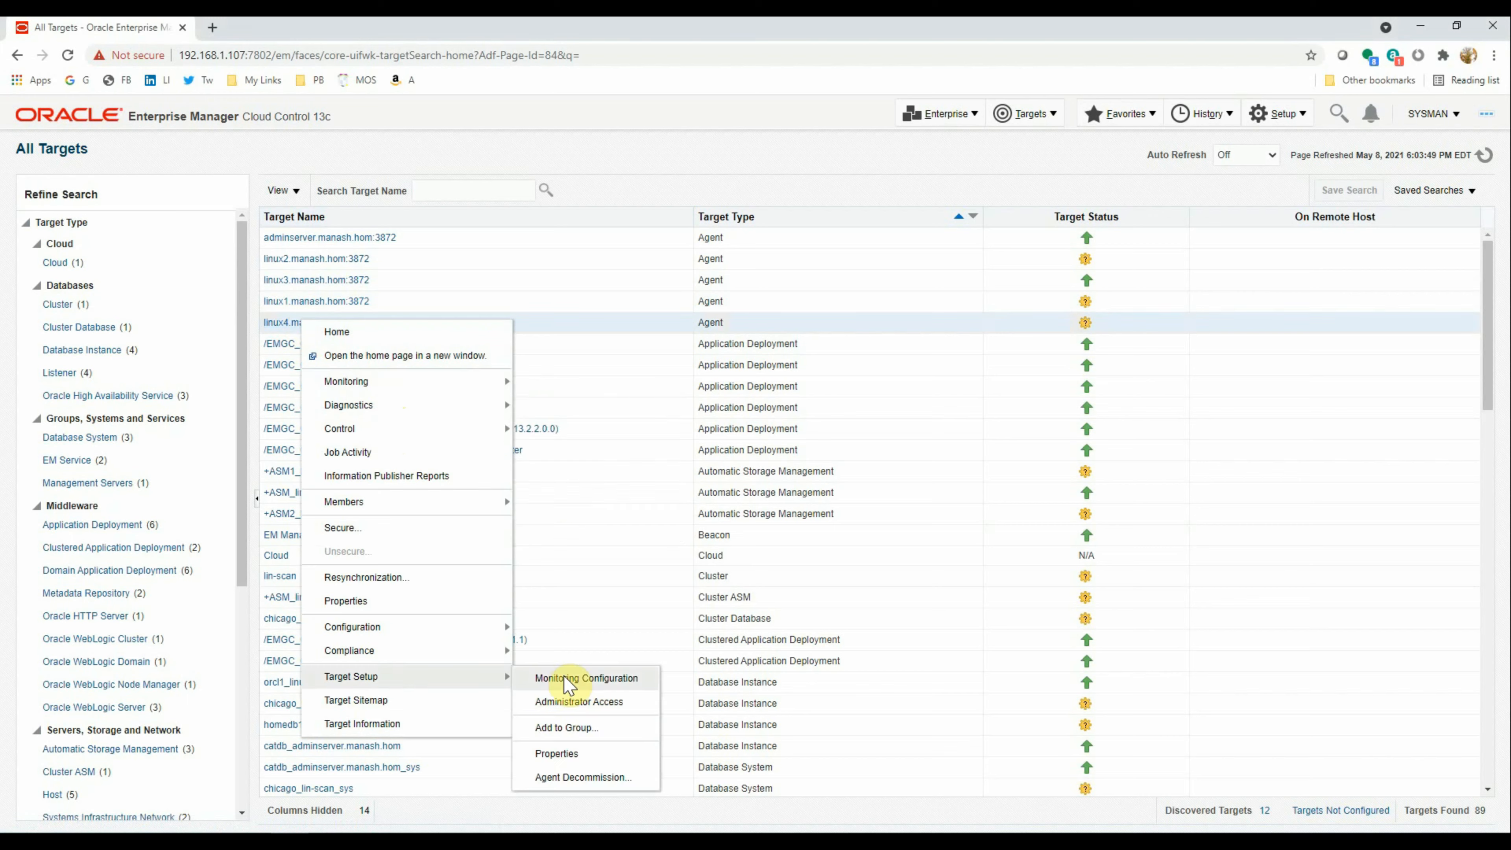
{"action": "left_click", "coordinate": [580, 776]}
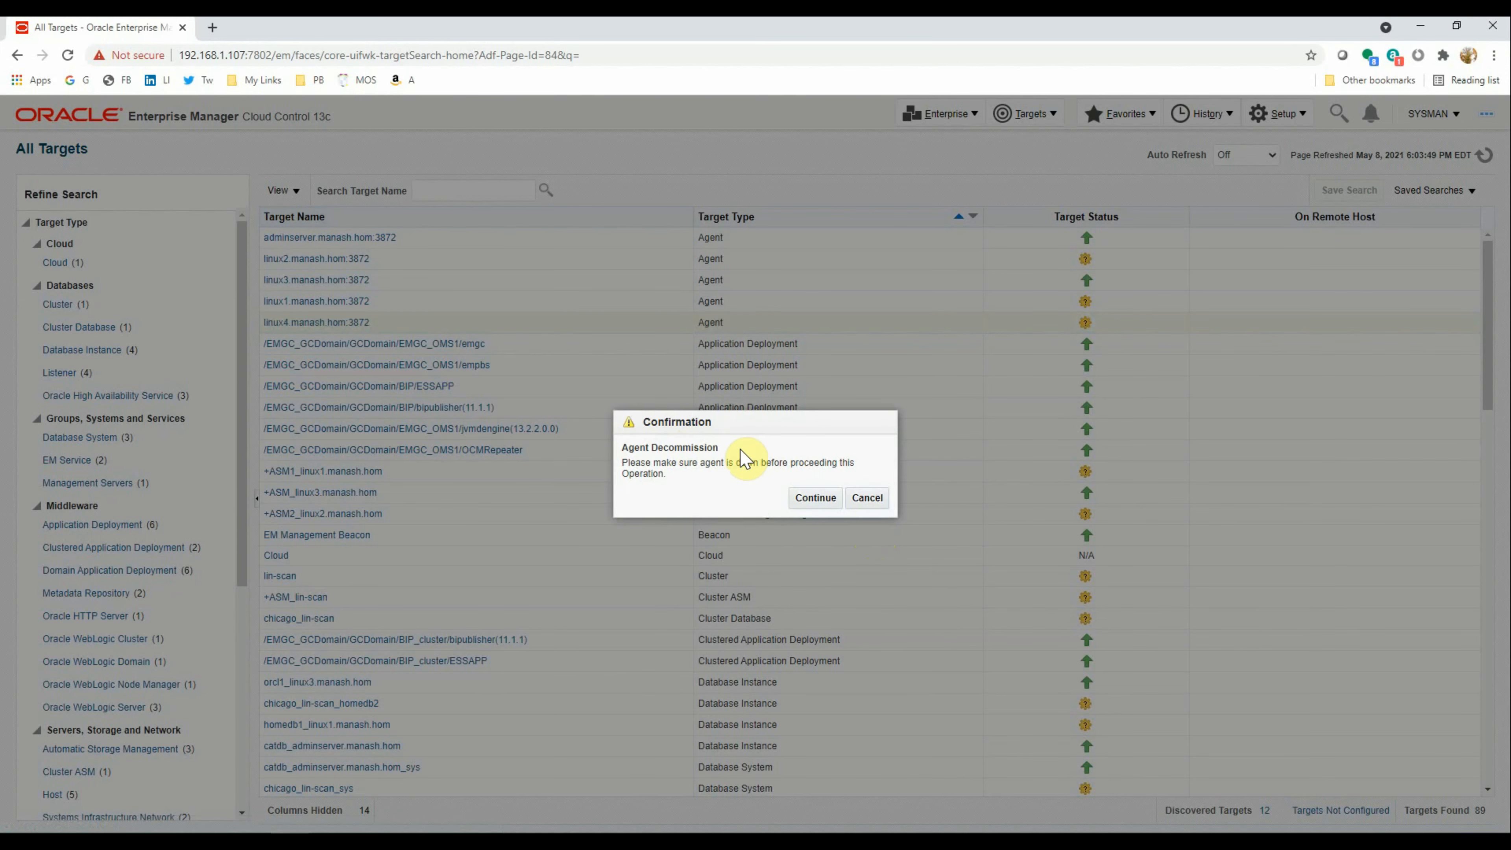
{"action": "left_click", "coordinate": [813, 500]}
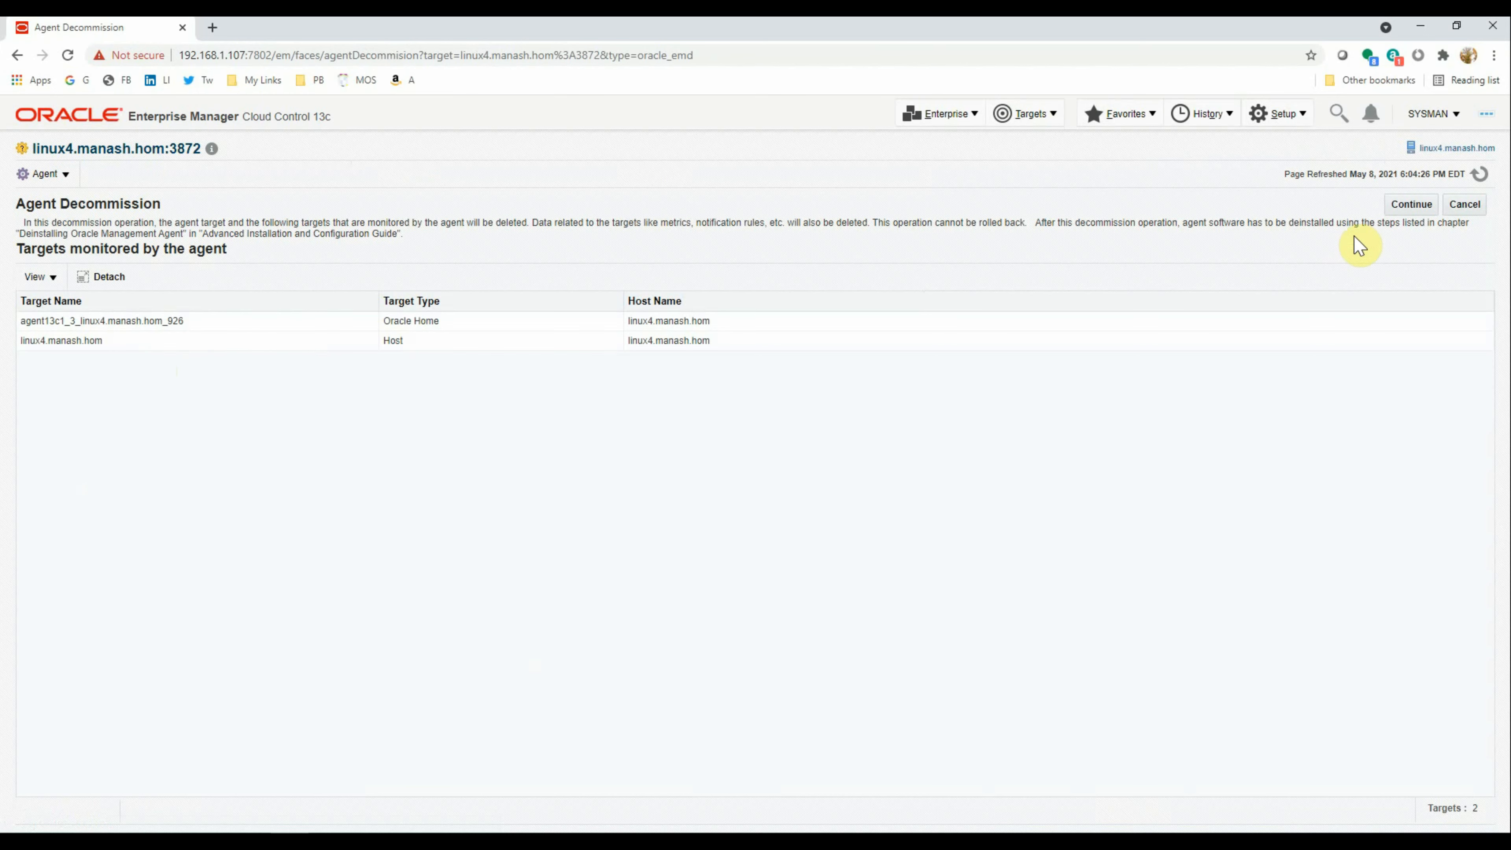
{"action": "left_click", "coordinate": [1412, 210]}
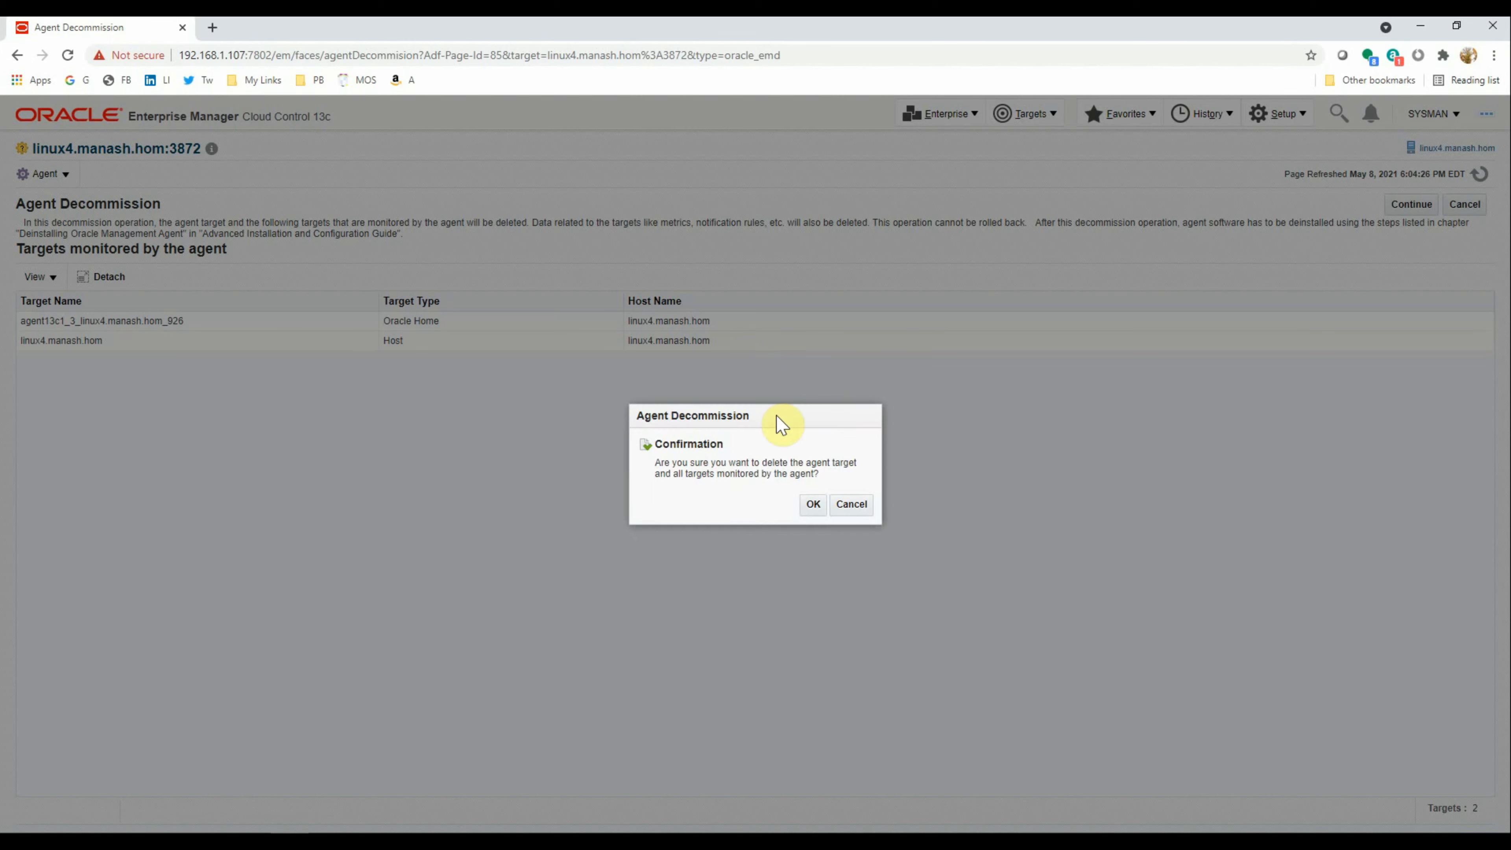
{"action": "left_click", "coordinate": [813, 505]}
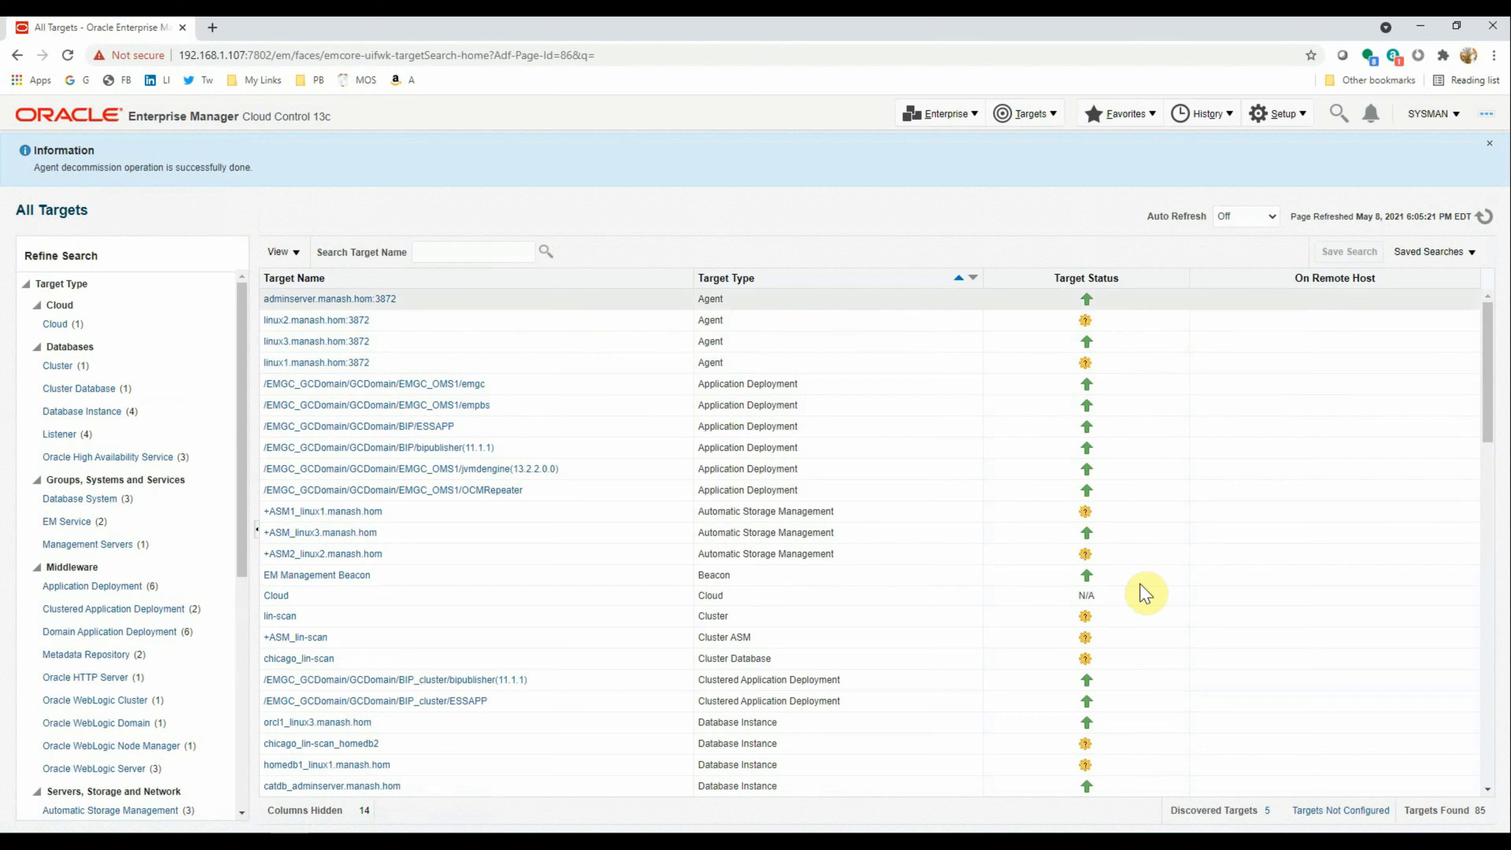
{"action": "left_click", "coordinate": [581, 840]}
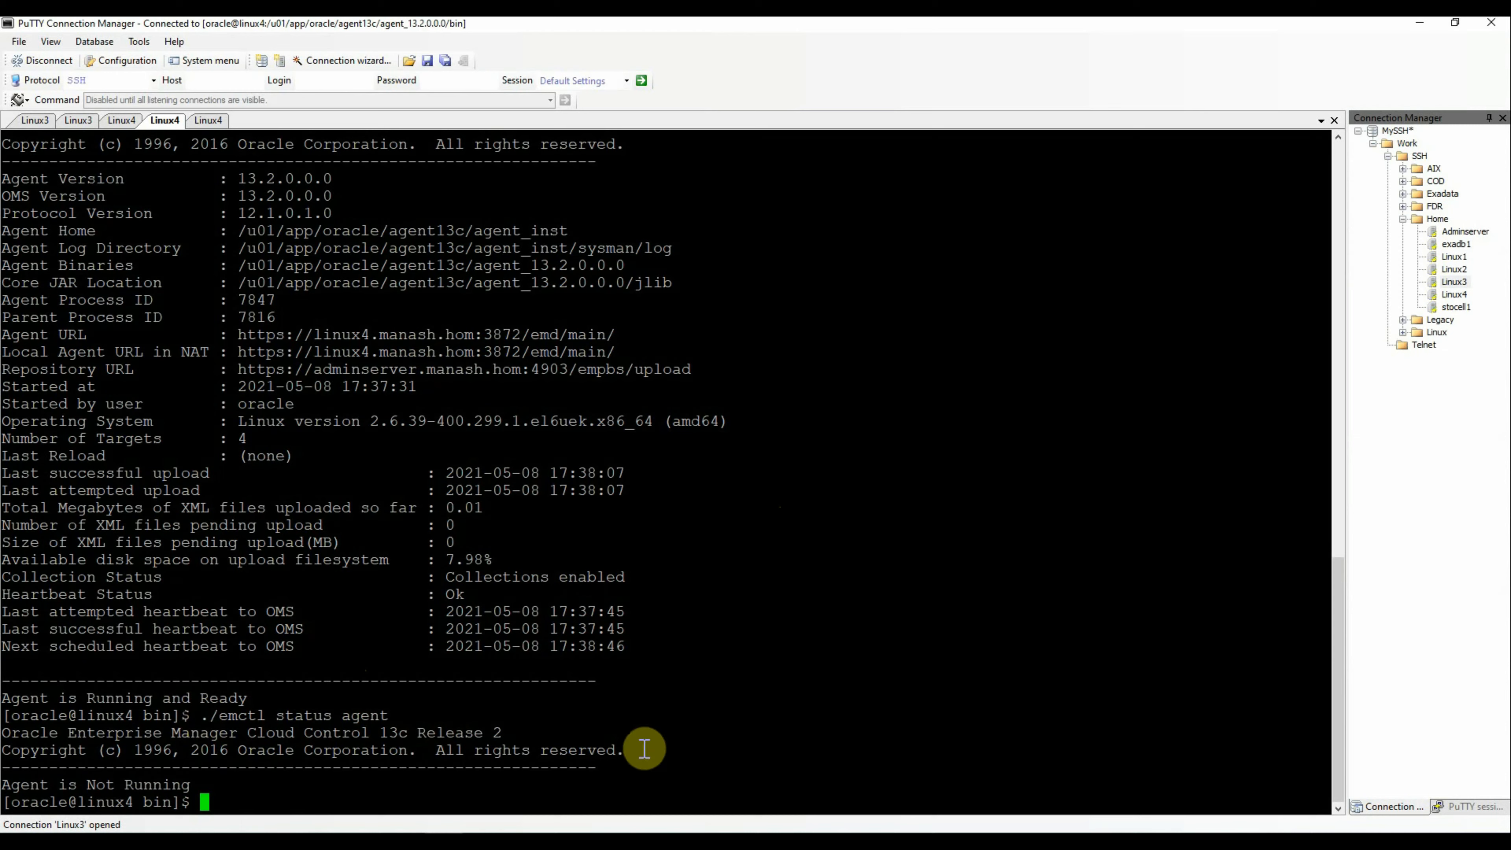
Run ps -ef | grep agent on linux4 to confirm no agent processes remain
{"action": "type", "text": "ps -ef | grep agent"}
{"action": "key", "text": "Return"}
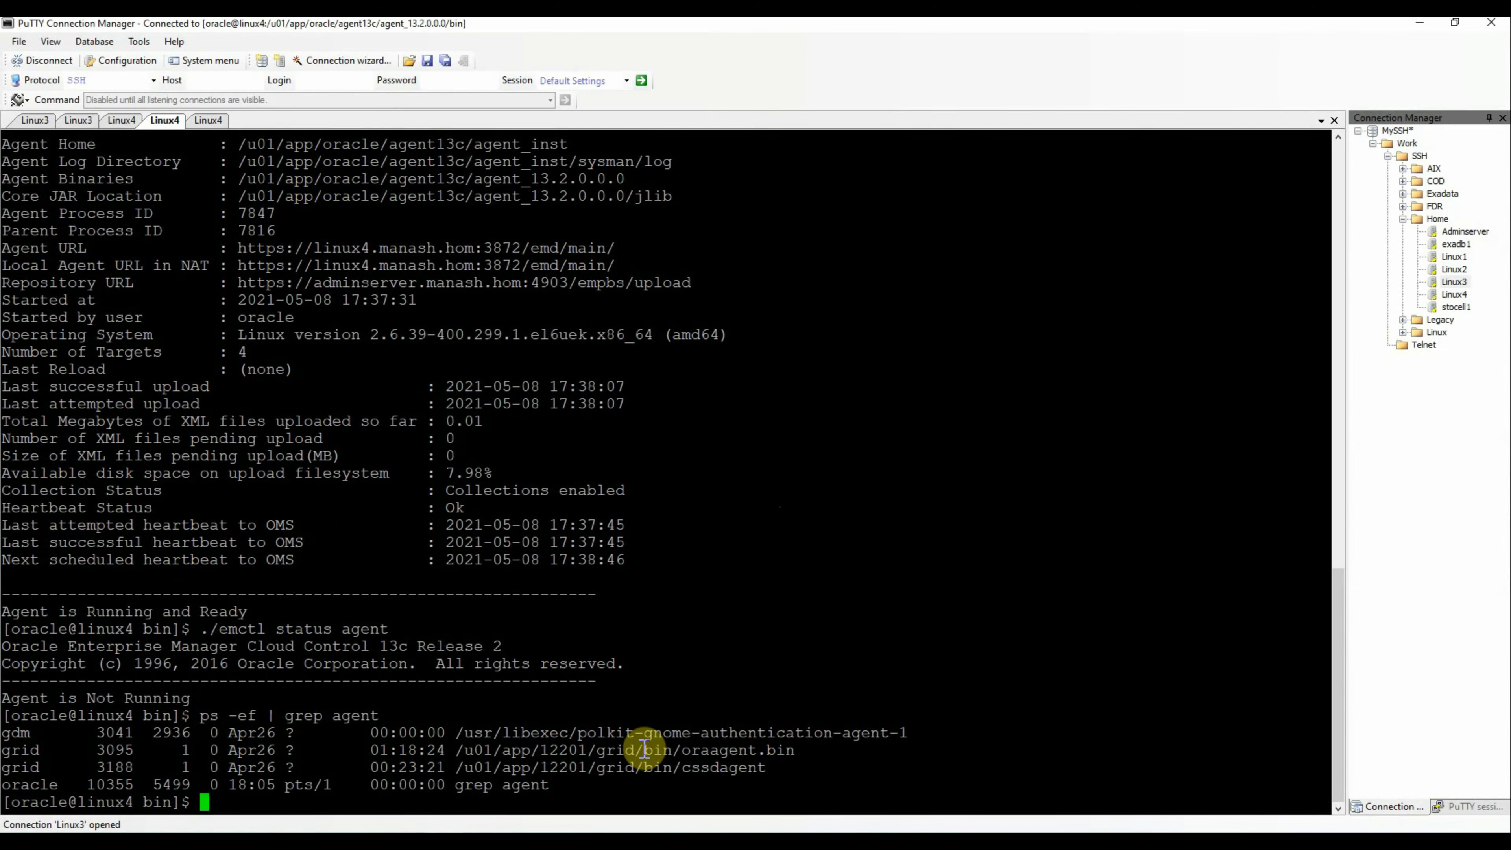
{"action": "key", "text": "Return"}
{"action": "key", "text": "Return"}
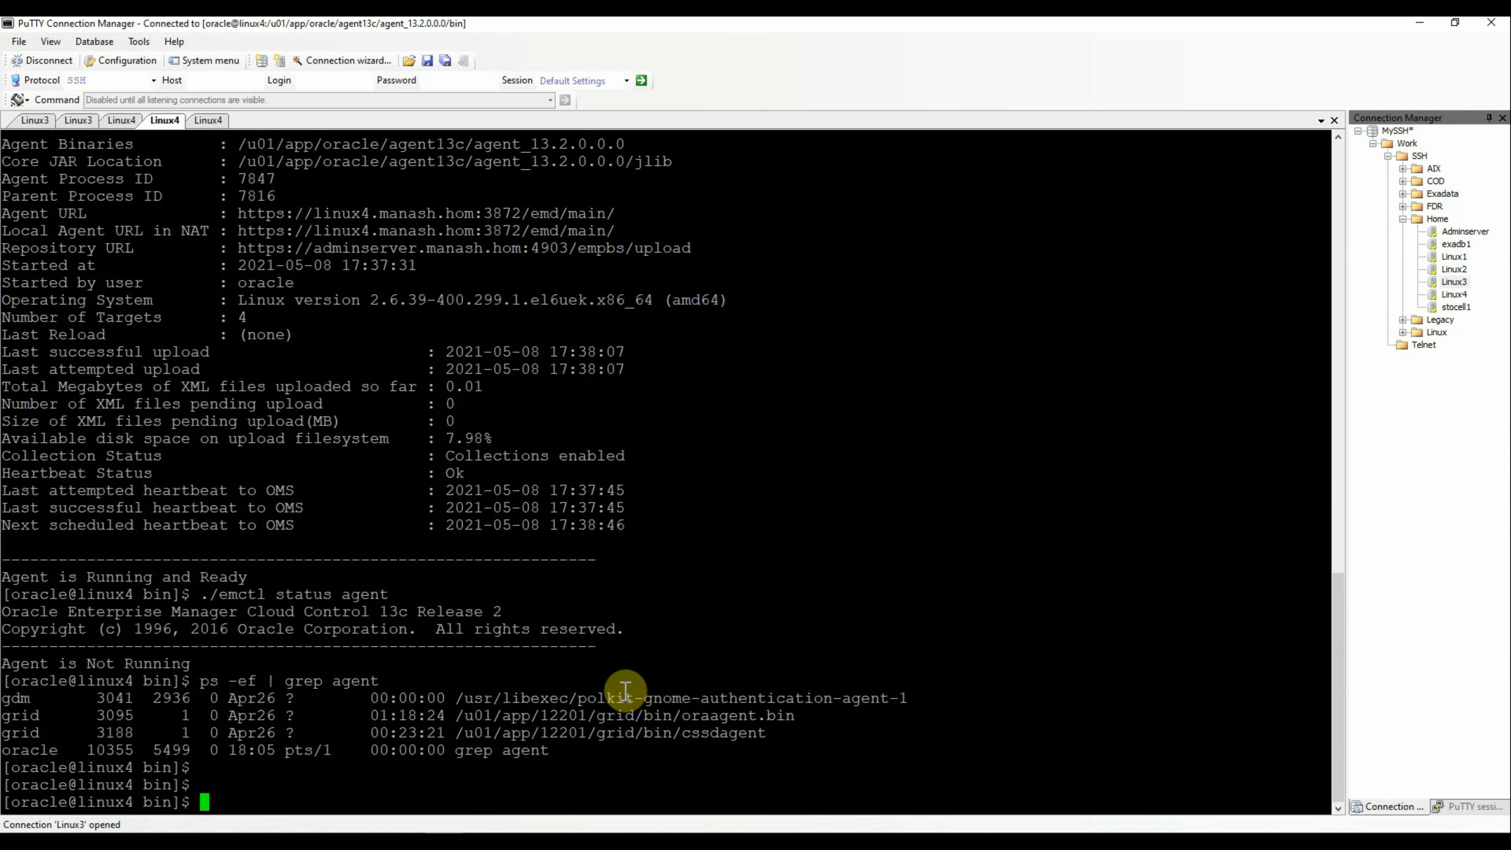
Move up to the agent_13.2.0.0.0 home and list its contents with ls -lrt
{"action": "type", "text": "pwd"}
{"action": "key", "text": "Return"}
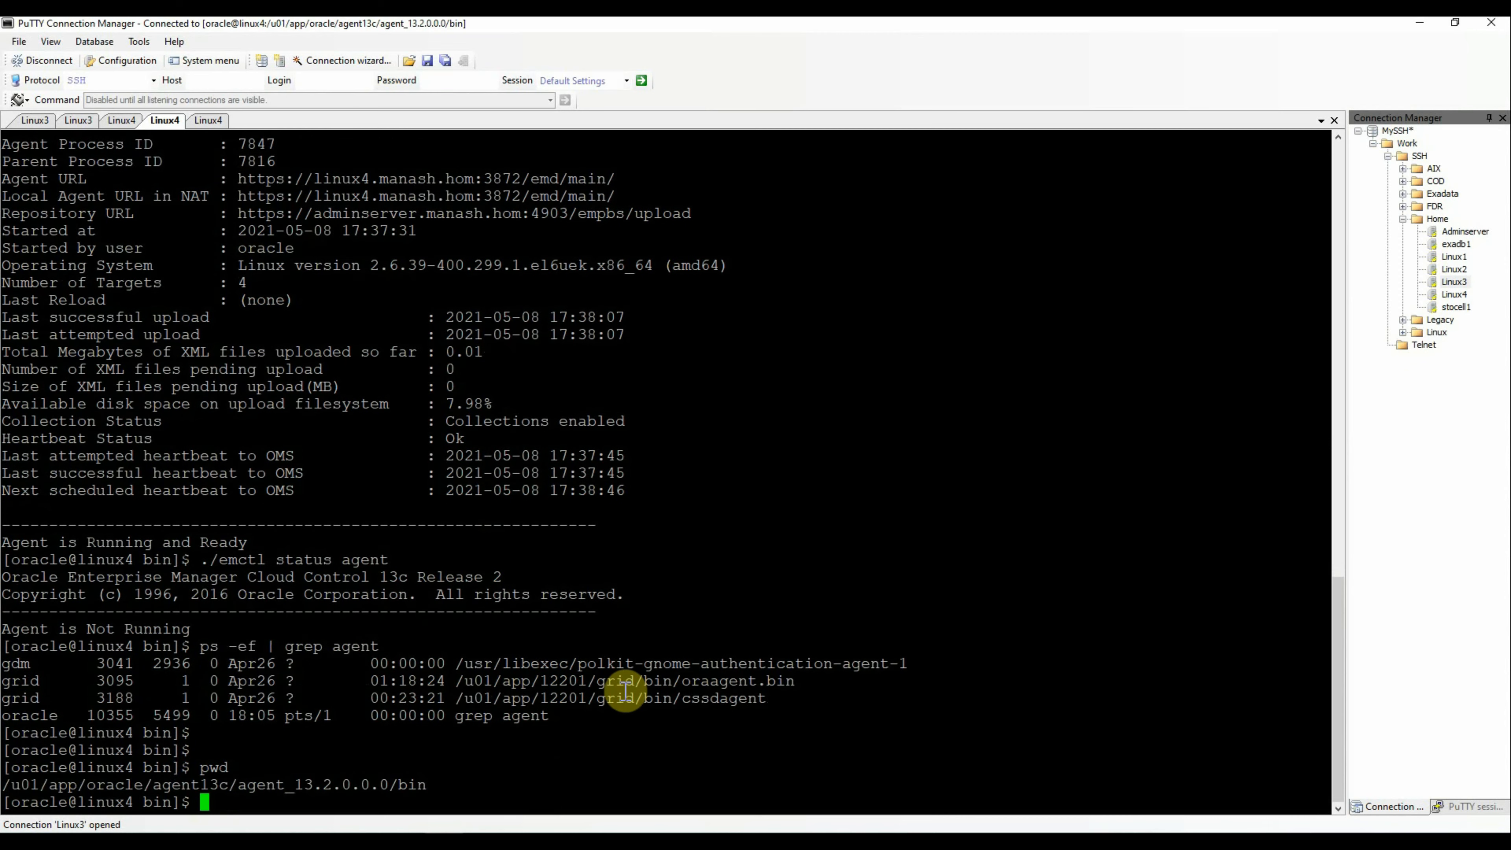
{"action": "type", "text": "cd .."}
{"action": "key", "text": "Return"}
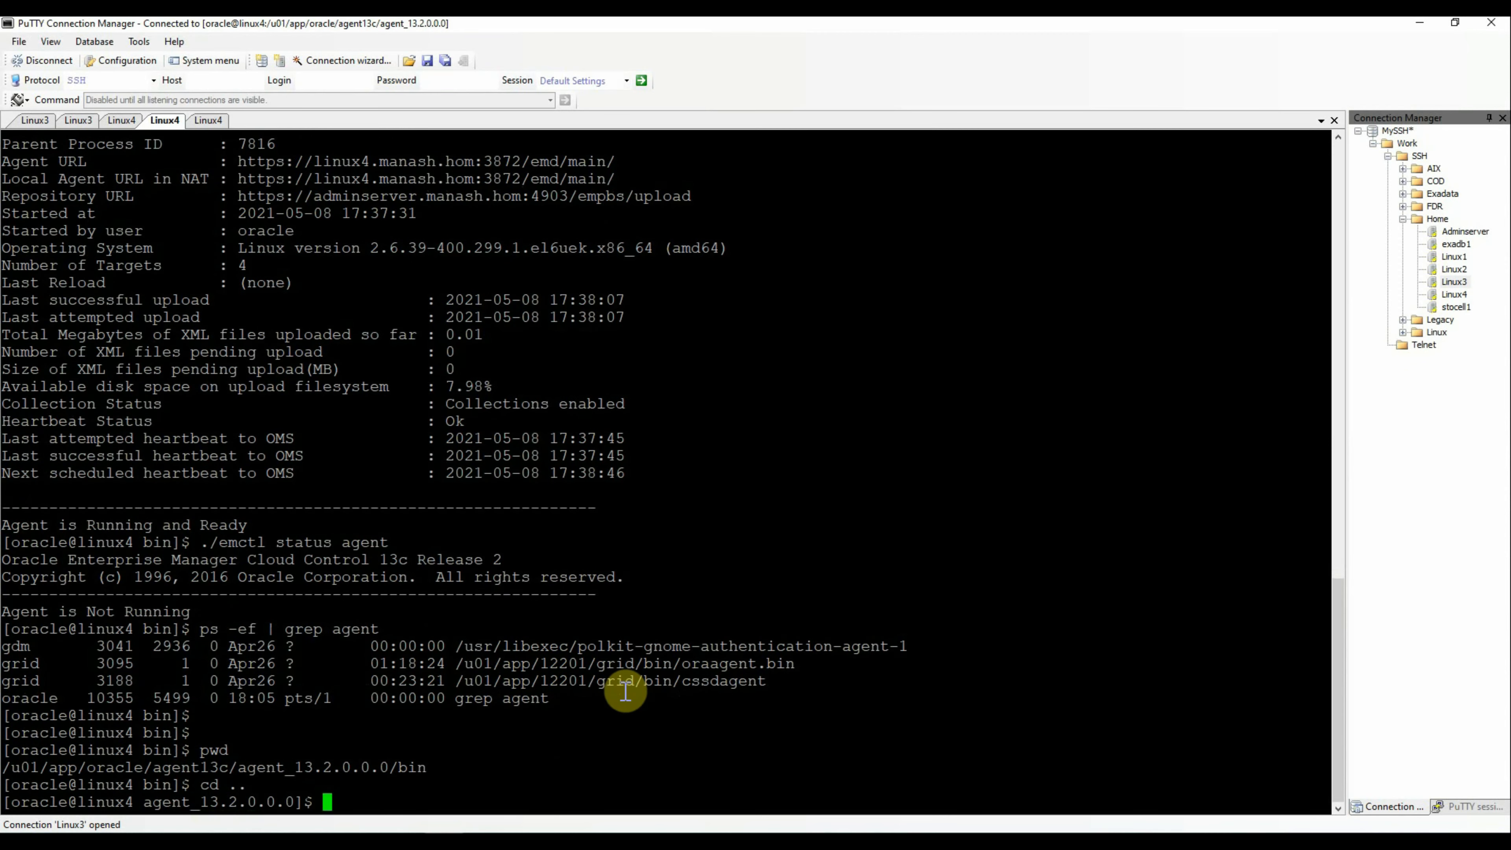
{"action": "type", "text": "ls -lrt"}
{"action": "key", "text": "Return"}
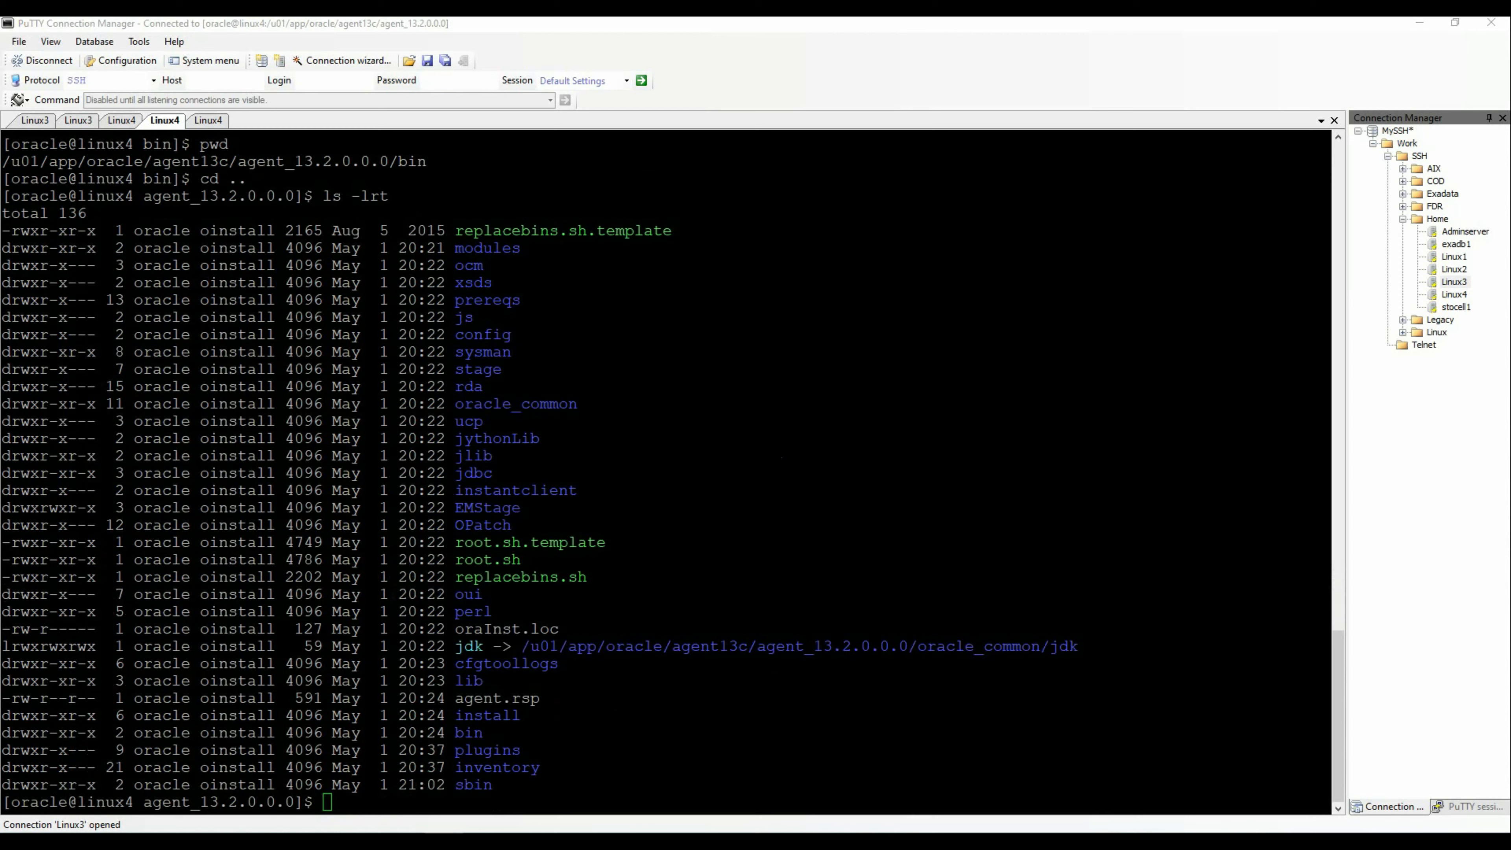
Print the agent home path, then cd up two levels to /u01/app/oracle
{"action": "left_click", "coordinate": [847, 517]}
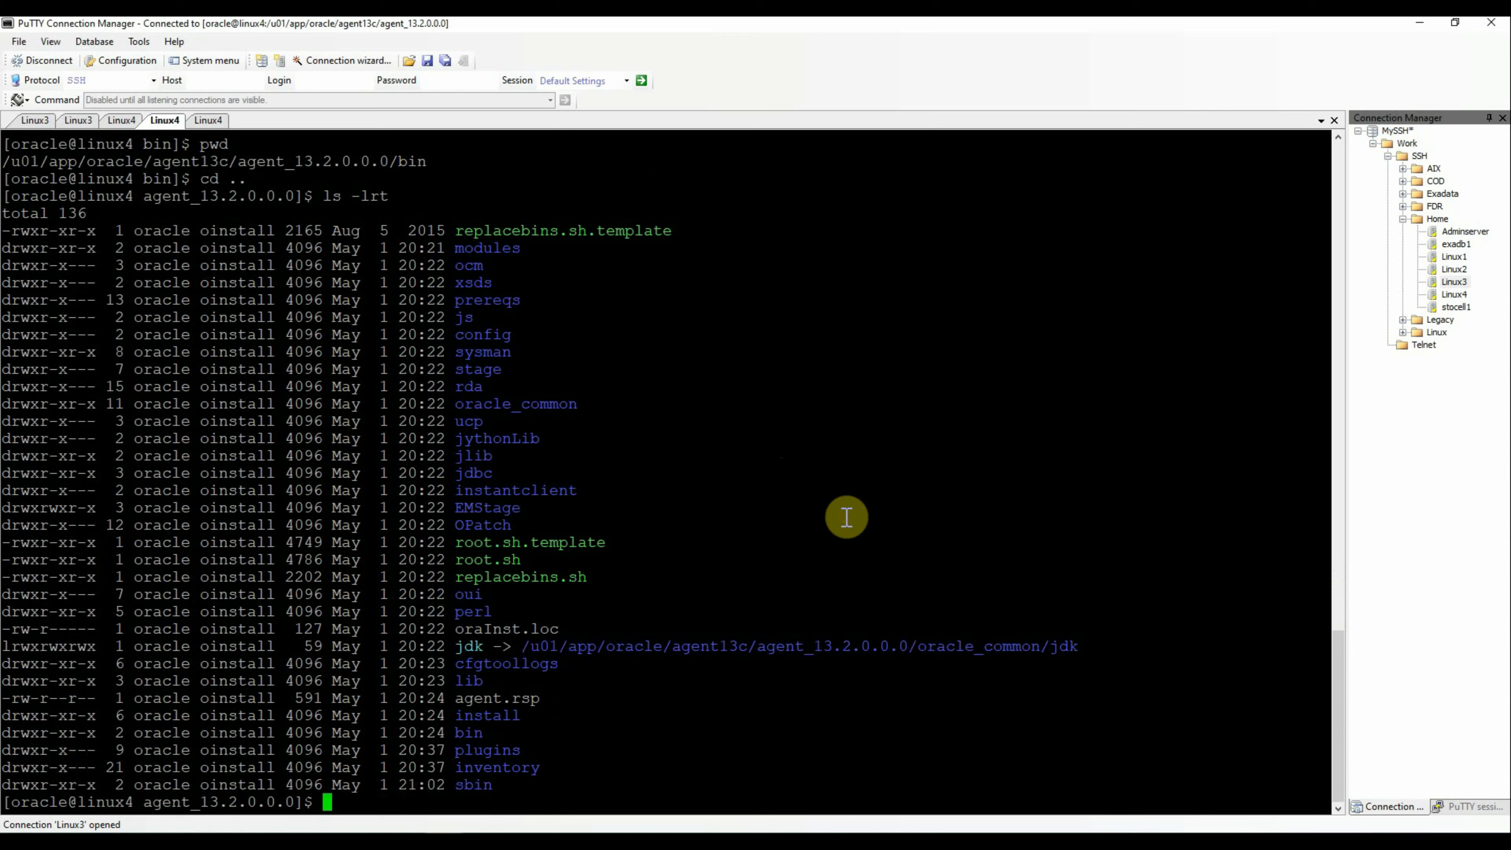
{"action": "type", "text": "pwd"}
{"action": "key", "text": "Return"}
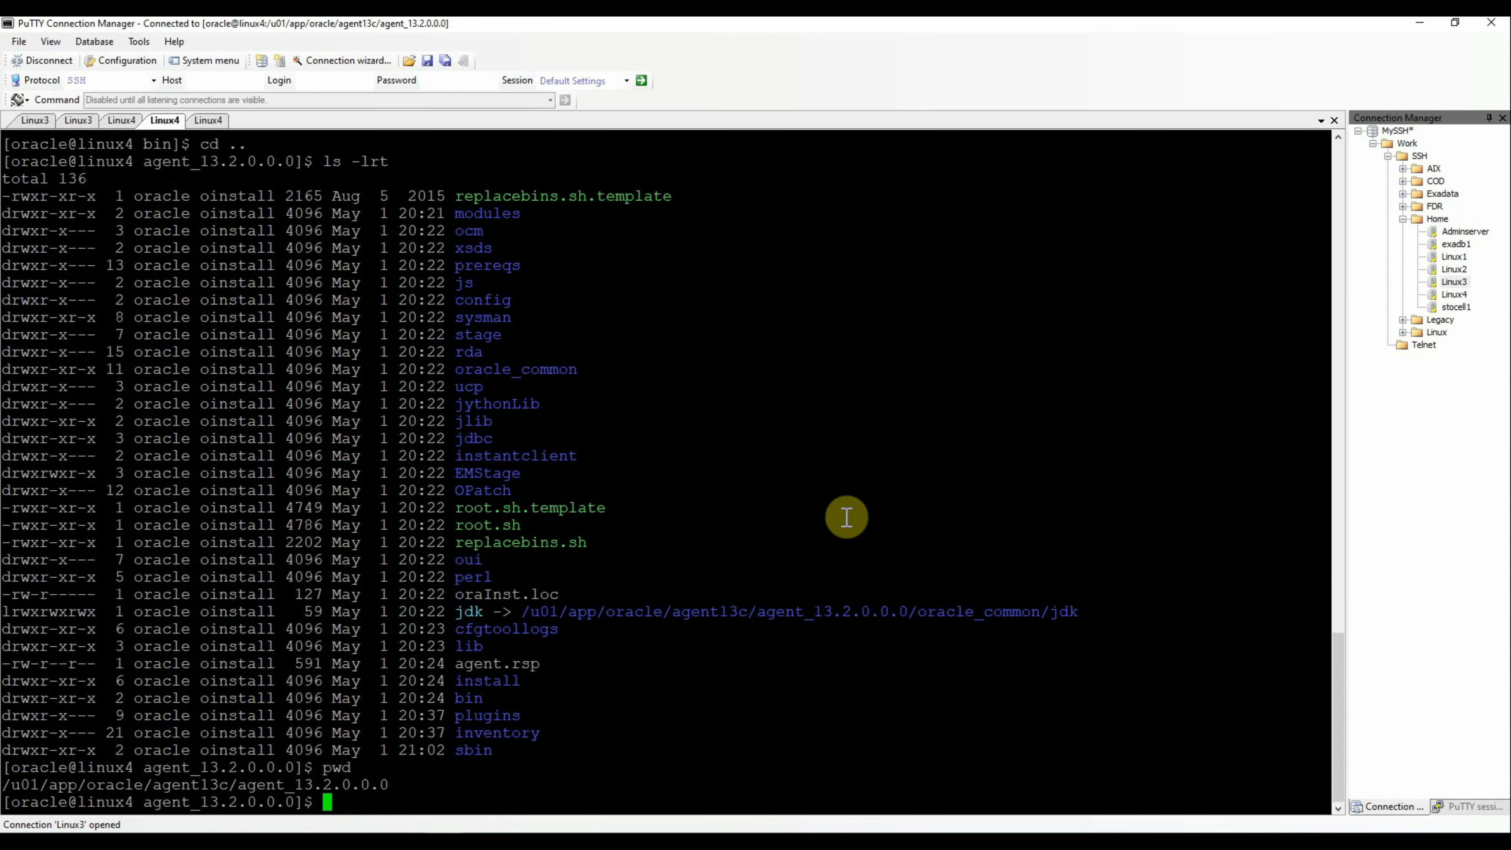
{"action": "type", "text": "cd .."}
{"action": "key", "text": "Return"}
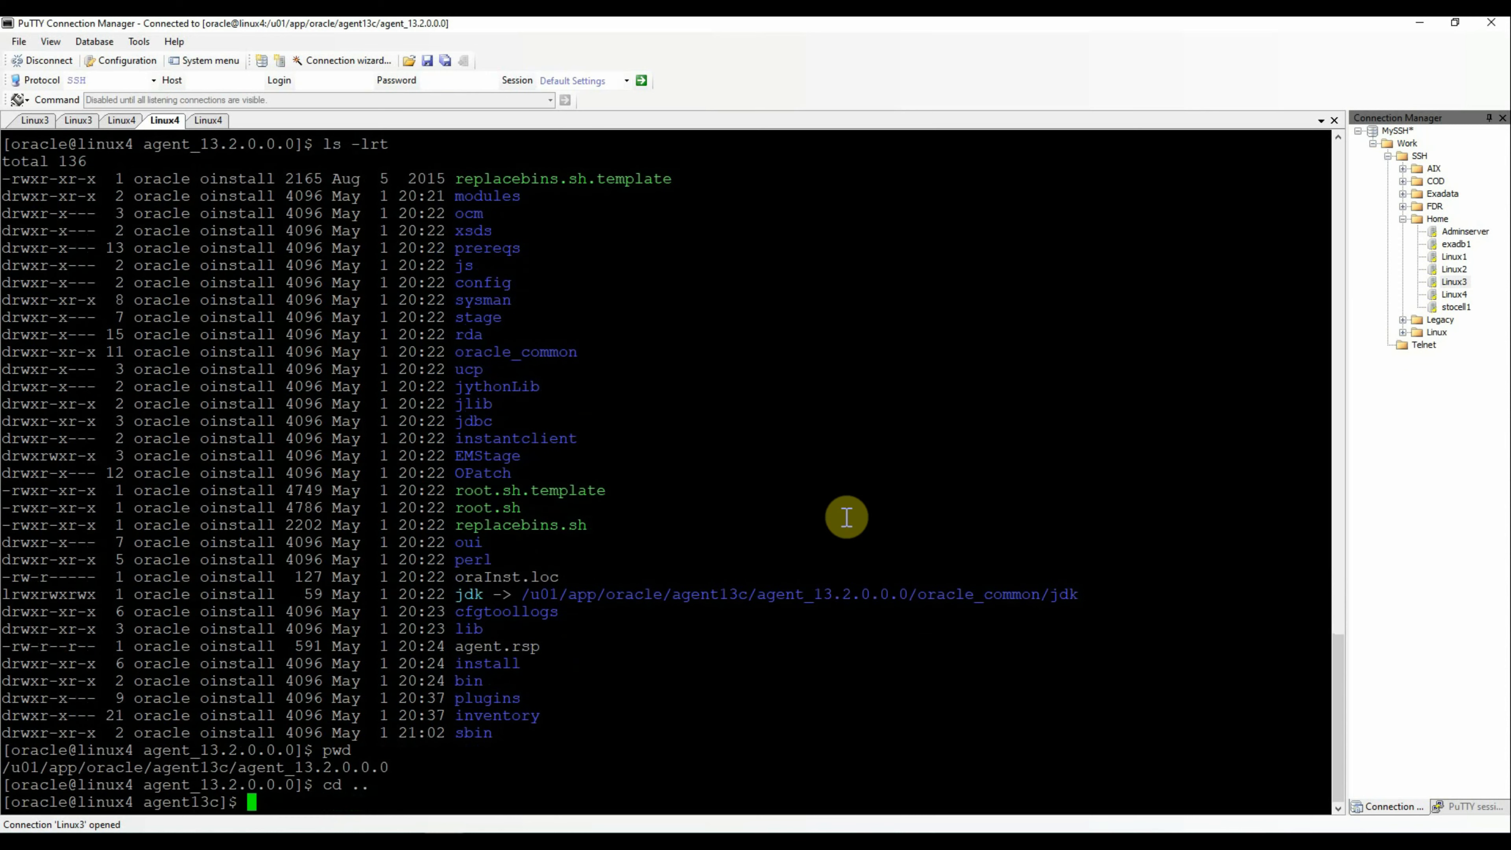
{"action": "type", "text": "cd .."}
{"action": "key", "text": "Return"}
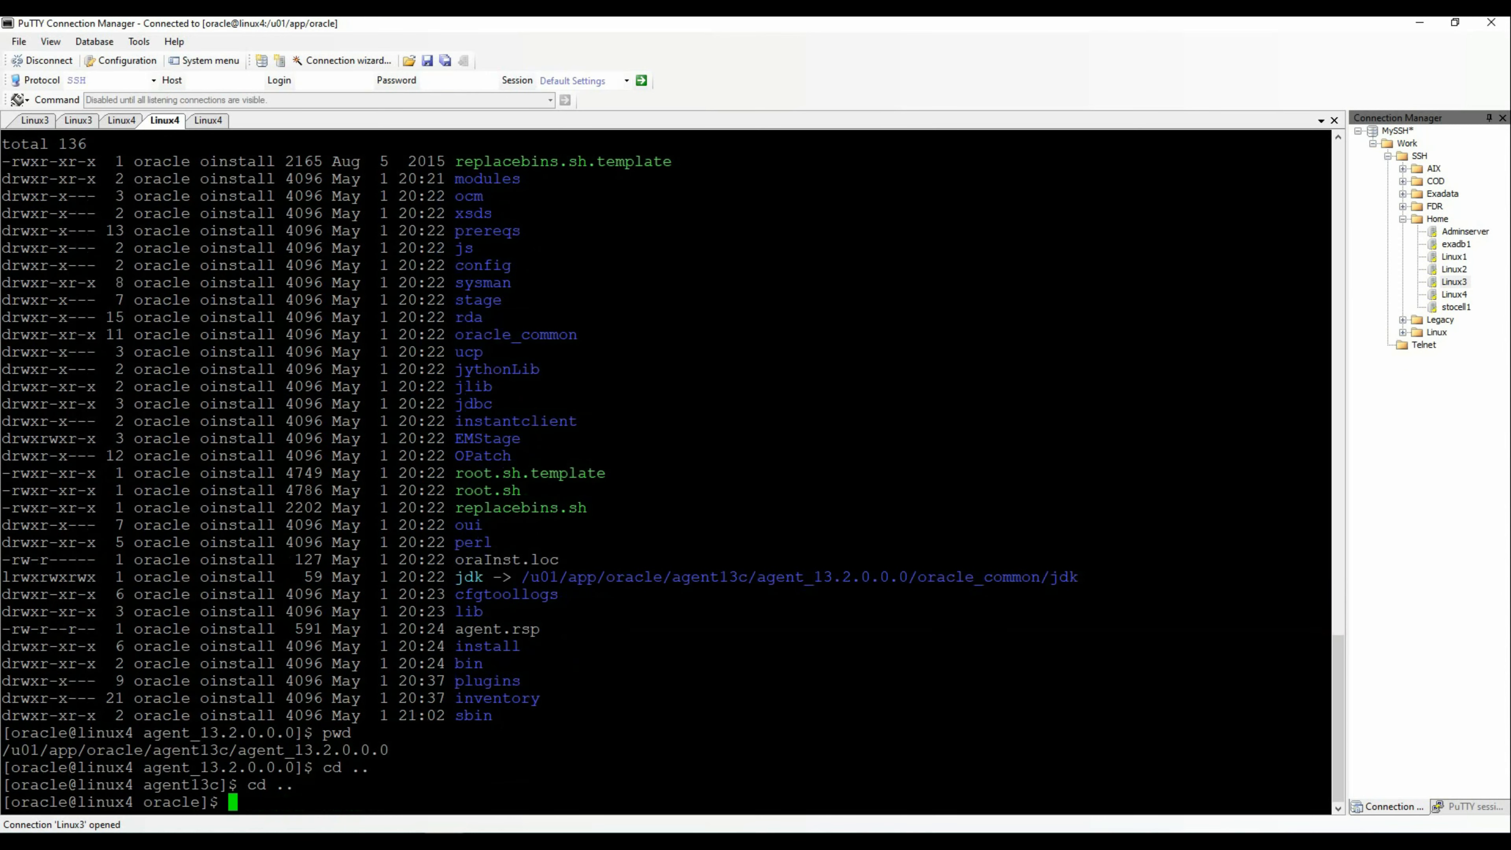
{"action": "key", "text": "alt+Tab"}
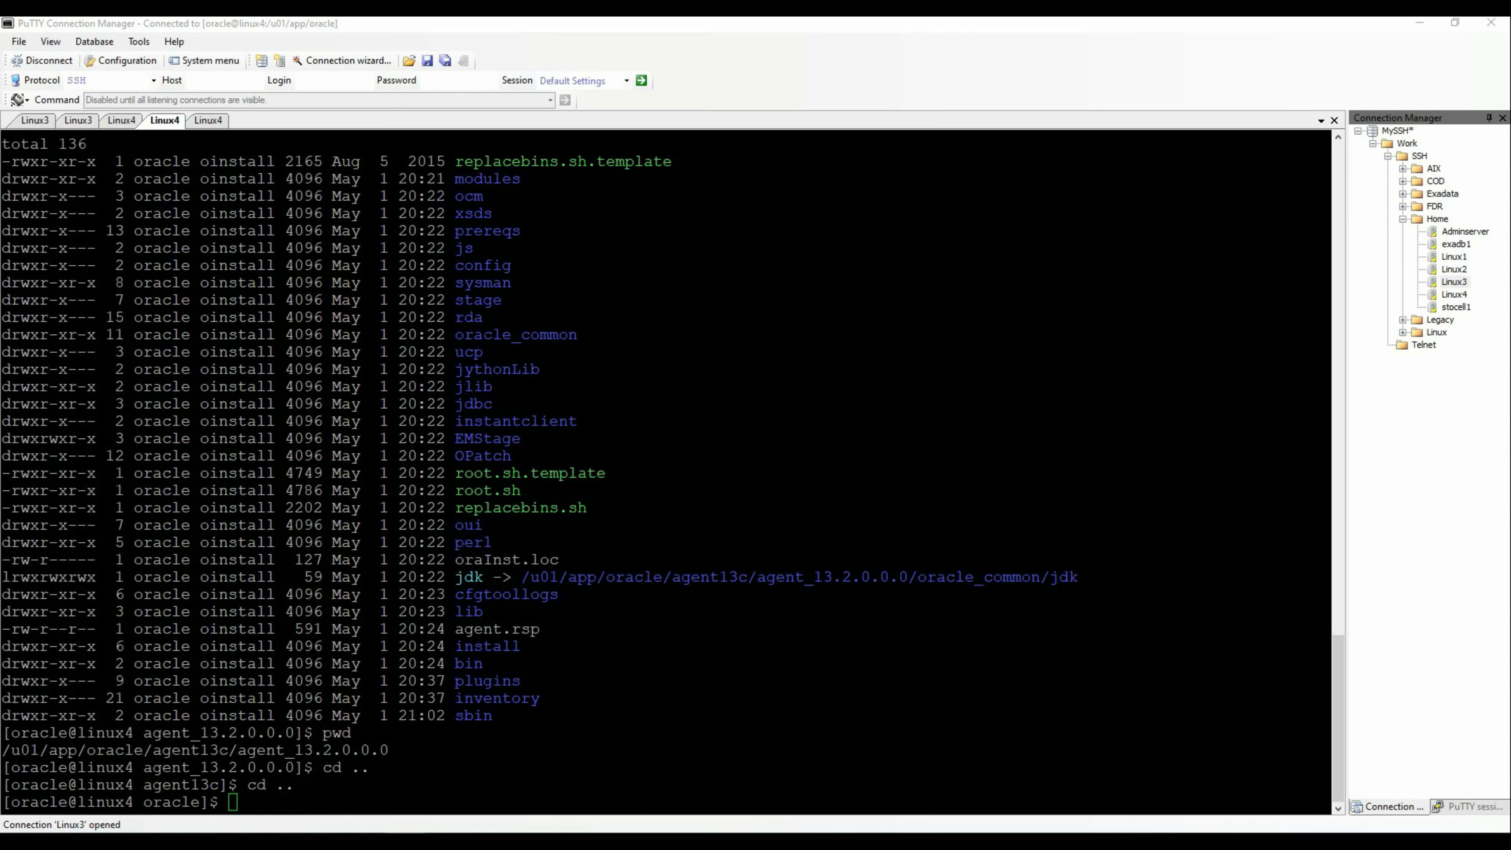
Export AGENT_HOME as the copied agent home path and set ORACLE_HOME=$AGENT_HOME
{"action": "left_click", "coordinate": [1096, 563]}
{"action": "type", "text": "export AGENT_HOME="}
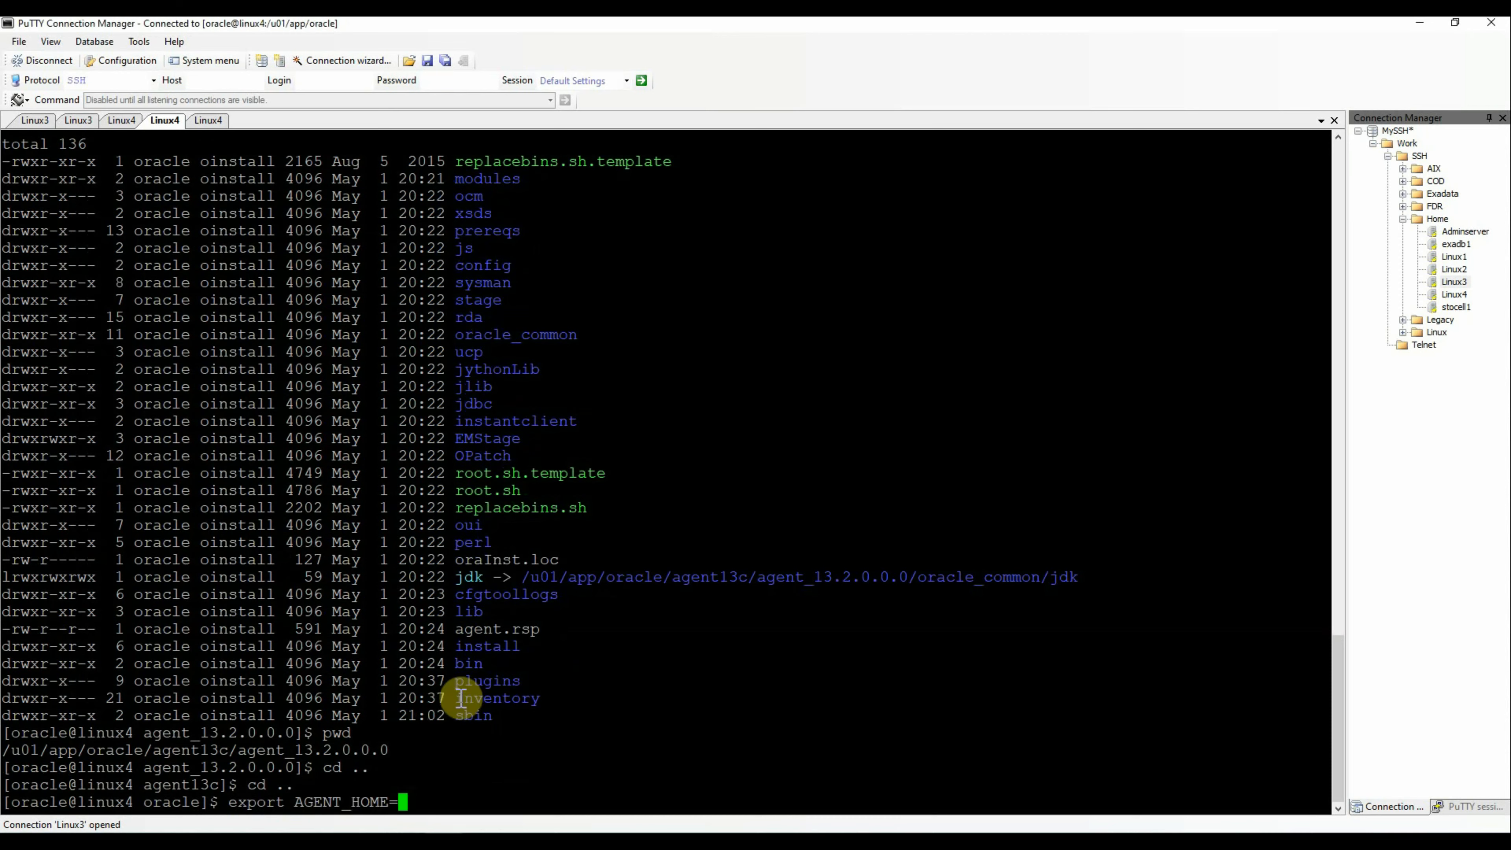
{"action": "triple_click", "coordinate": [152, 748]}
{"action": "right_click", "coordinate": [808, 501]}
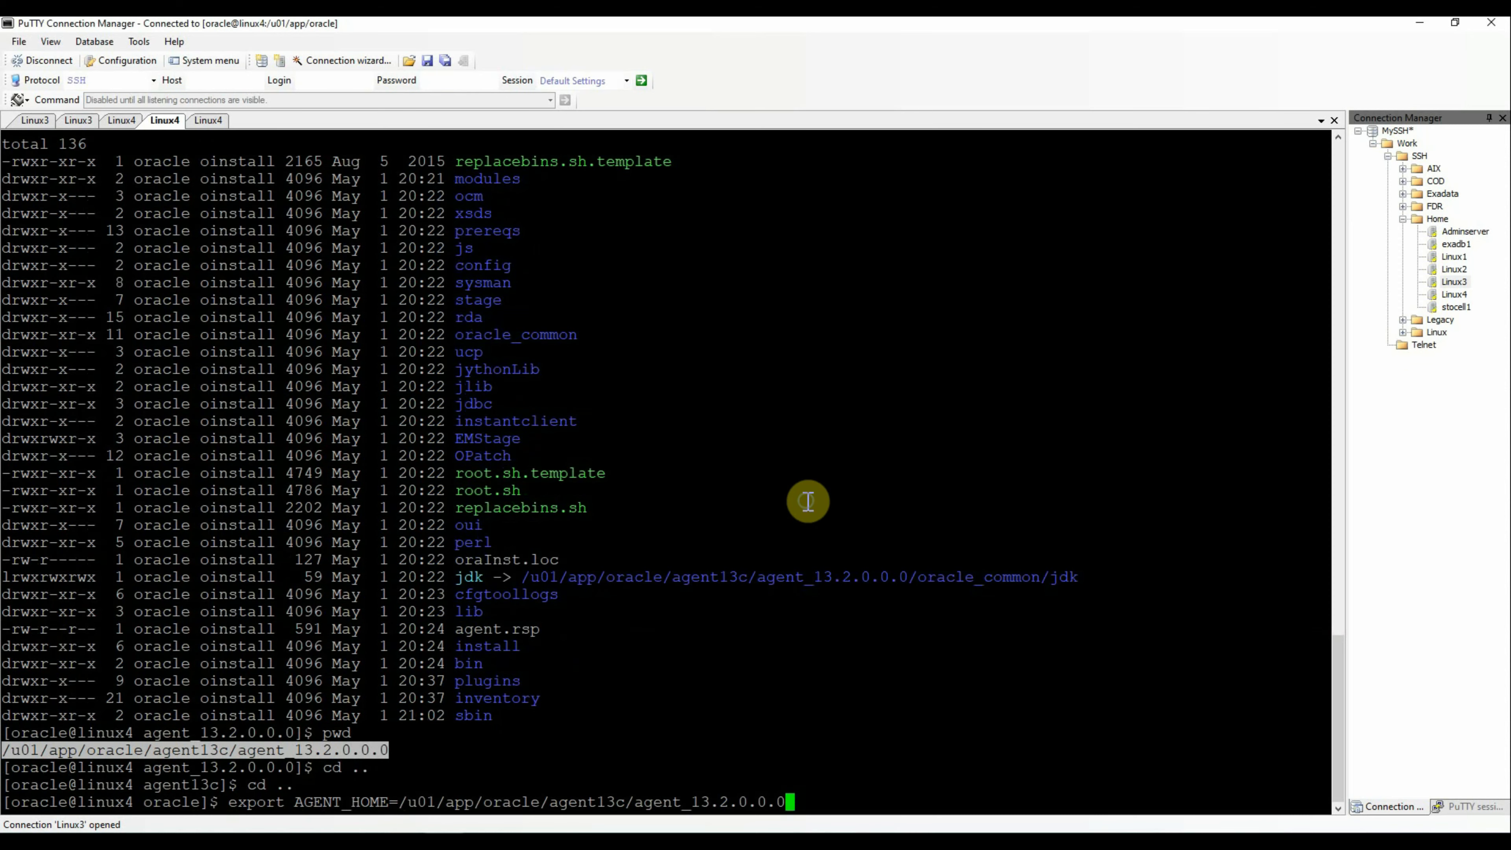
{"action": "key", "text": "Return"}
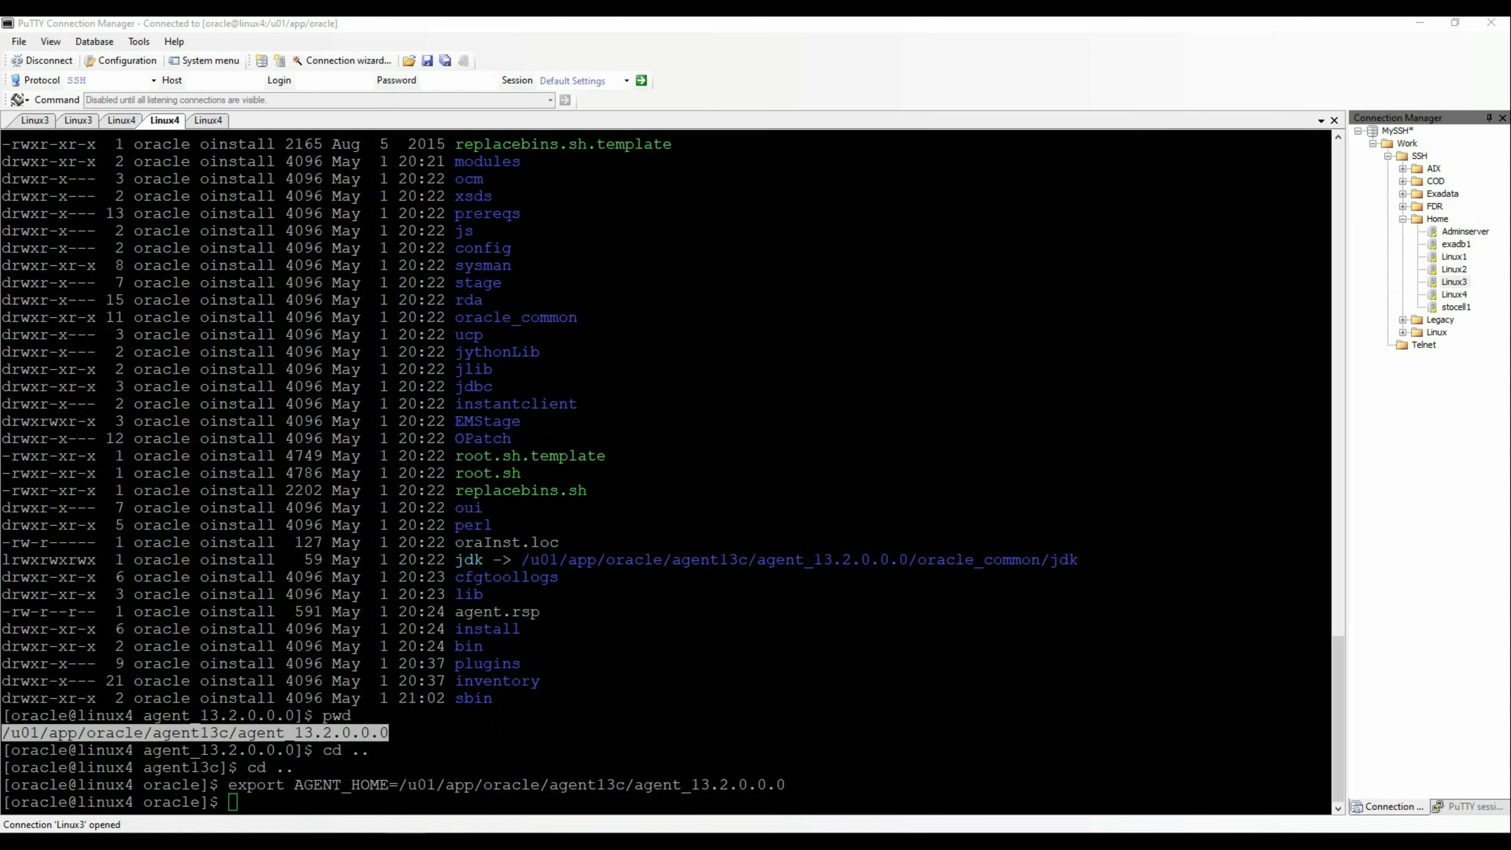
{"action": "left_click", "coordinate": [833, 651]}
{"action": "type", "text": "export ORACLE_HOME=$AGENT_HOME"}
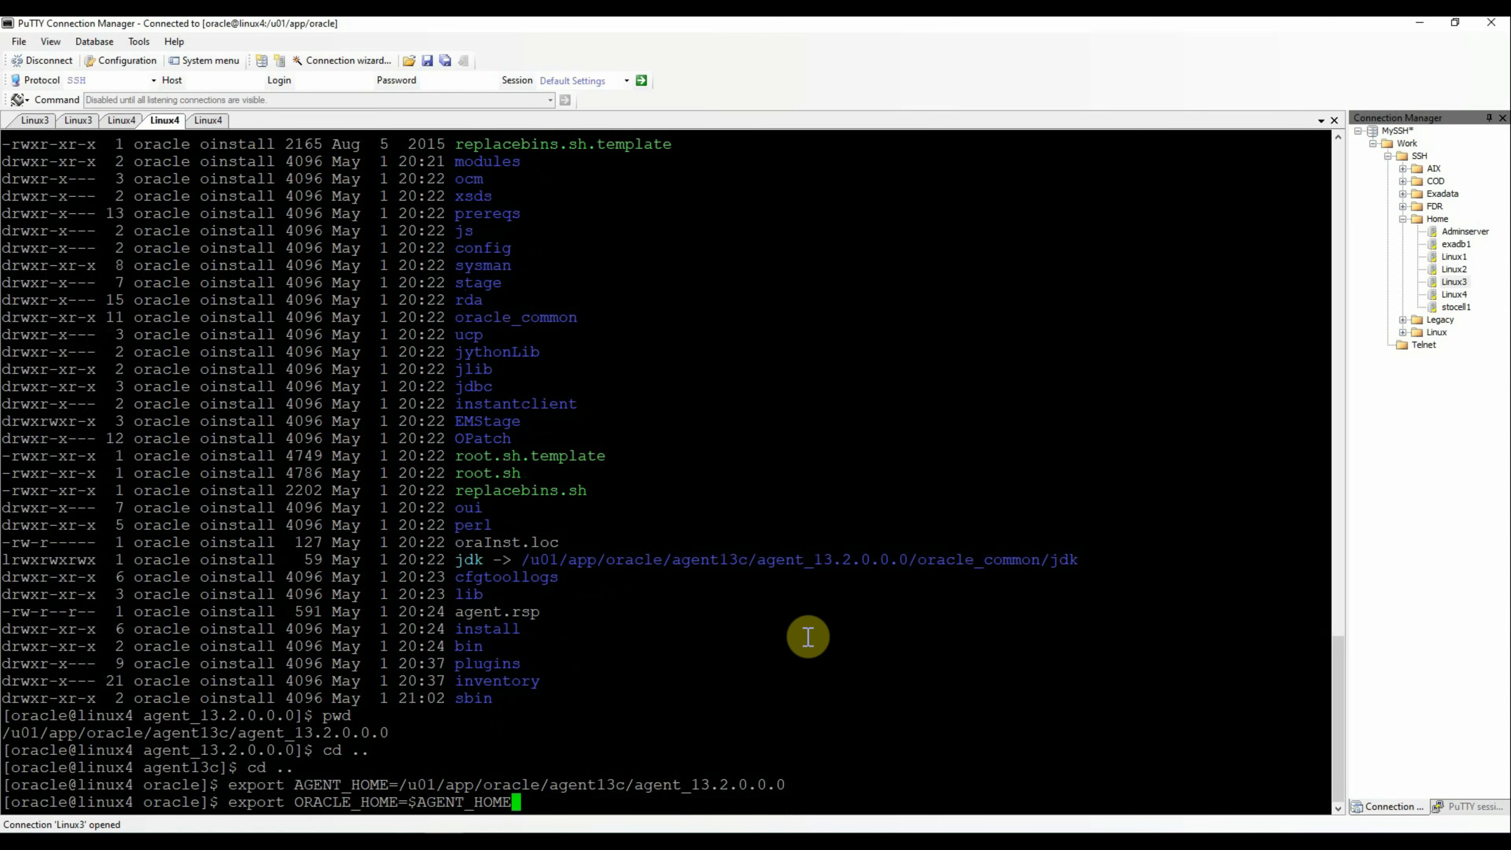
{"action": "key", "text": "Return"}
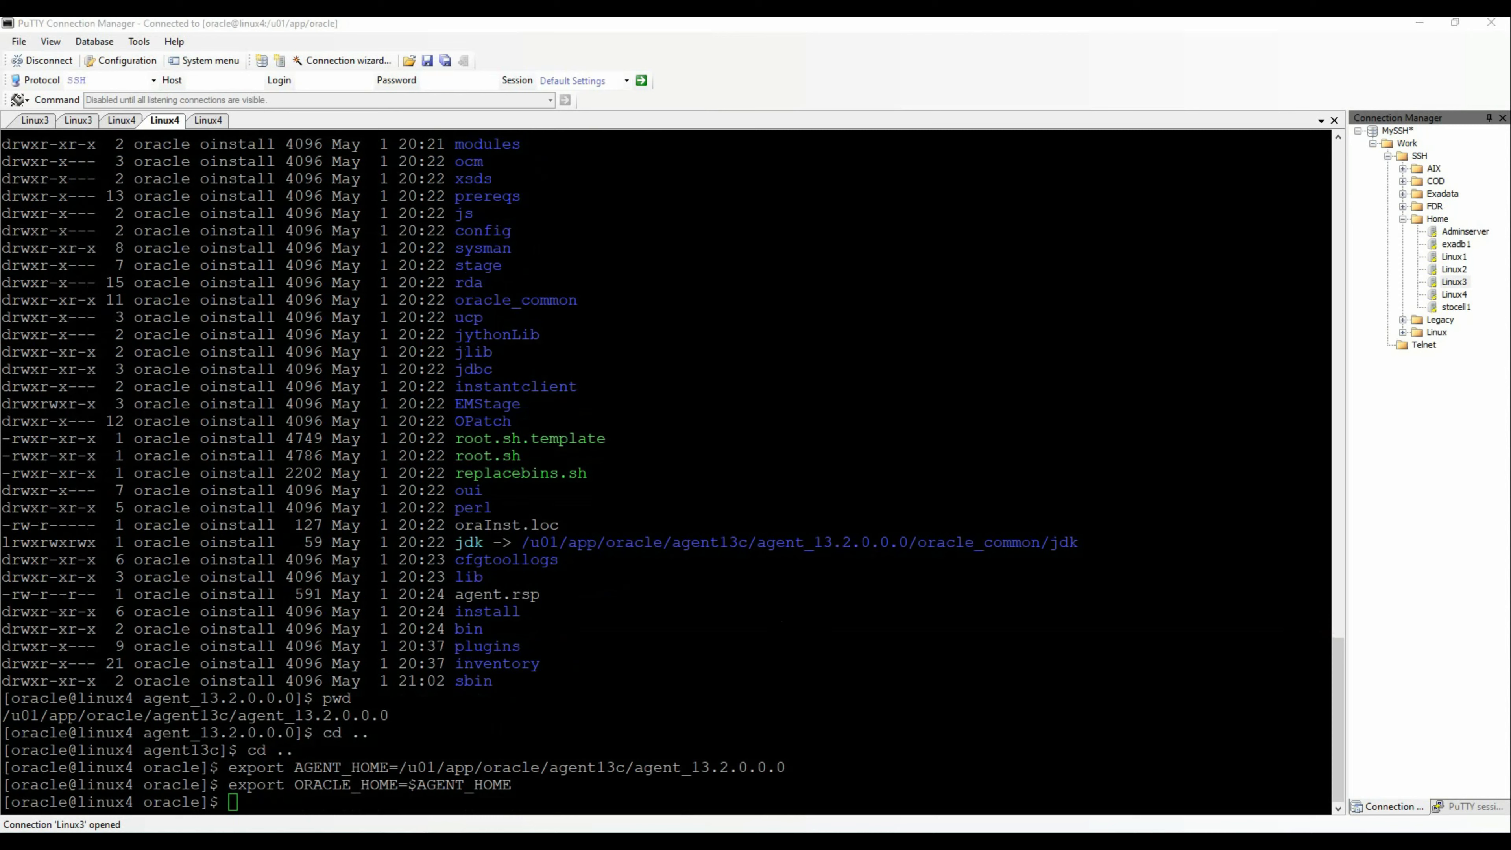
Export the updated PATH and paste the perl AgentDeinstall.pl -agentHome $AGENT_HOME command
{"action": "right_click", "coordinate": [1085, 652]}
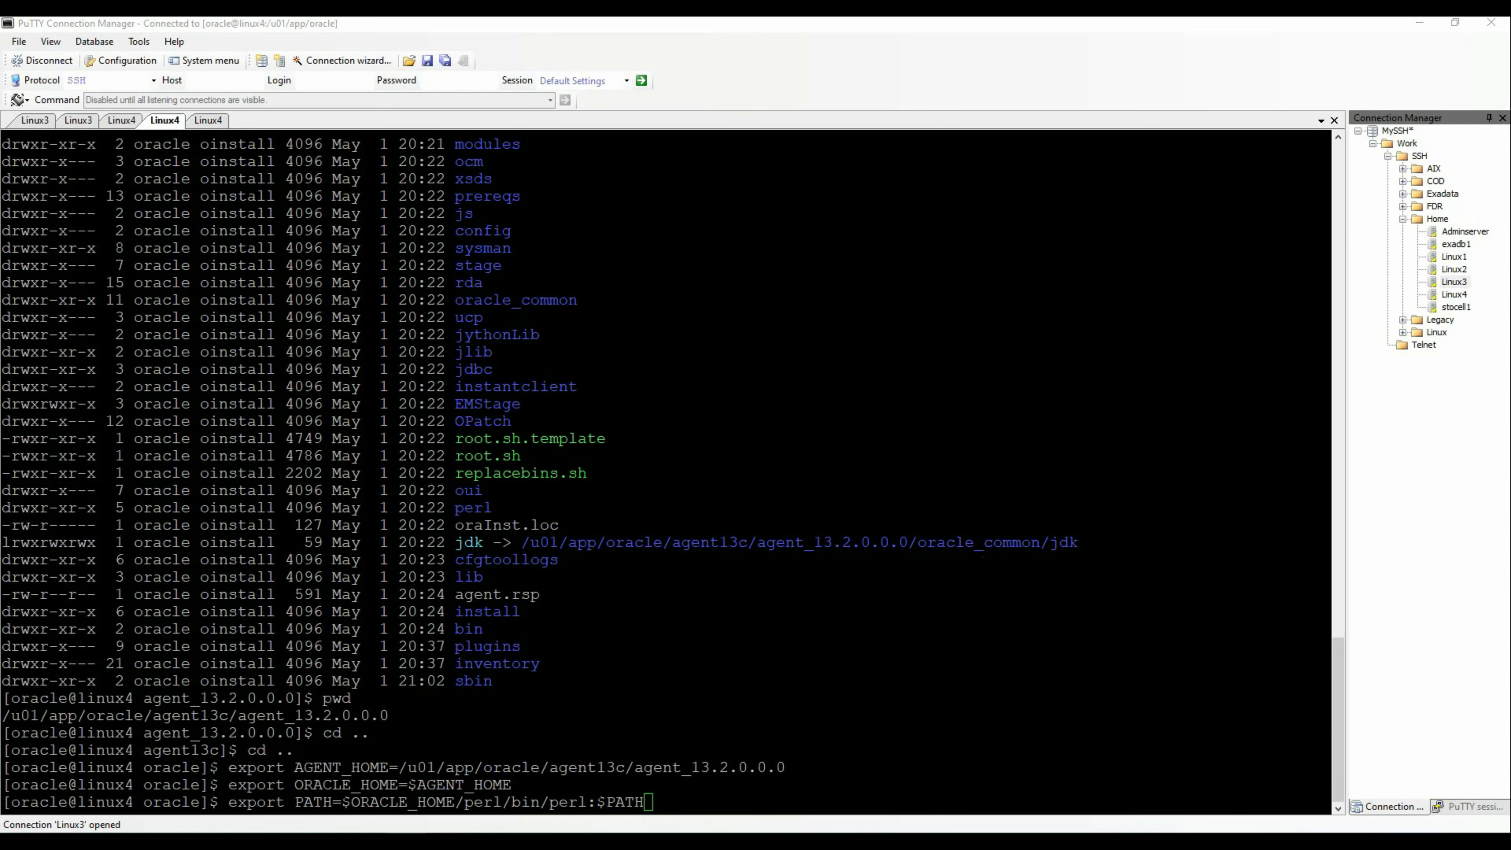
{"action": "left_click", "coordinate": [949, 443]}
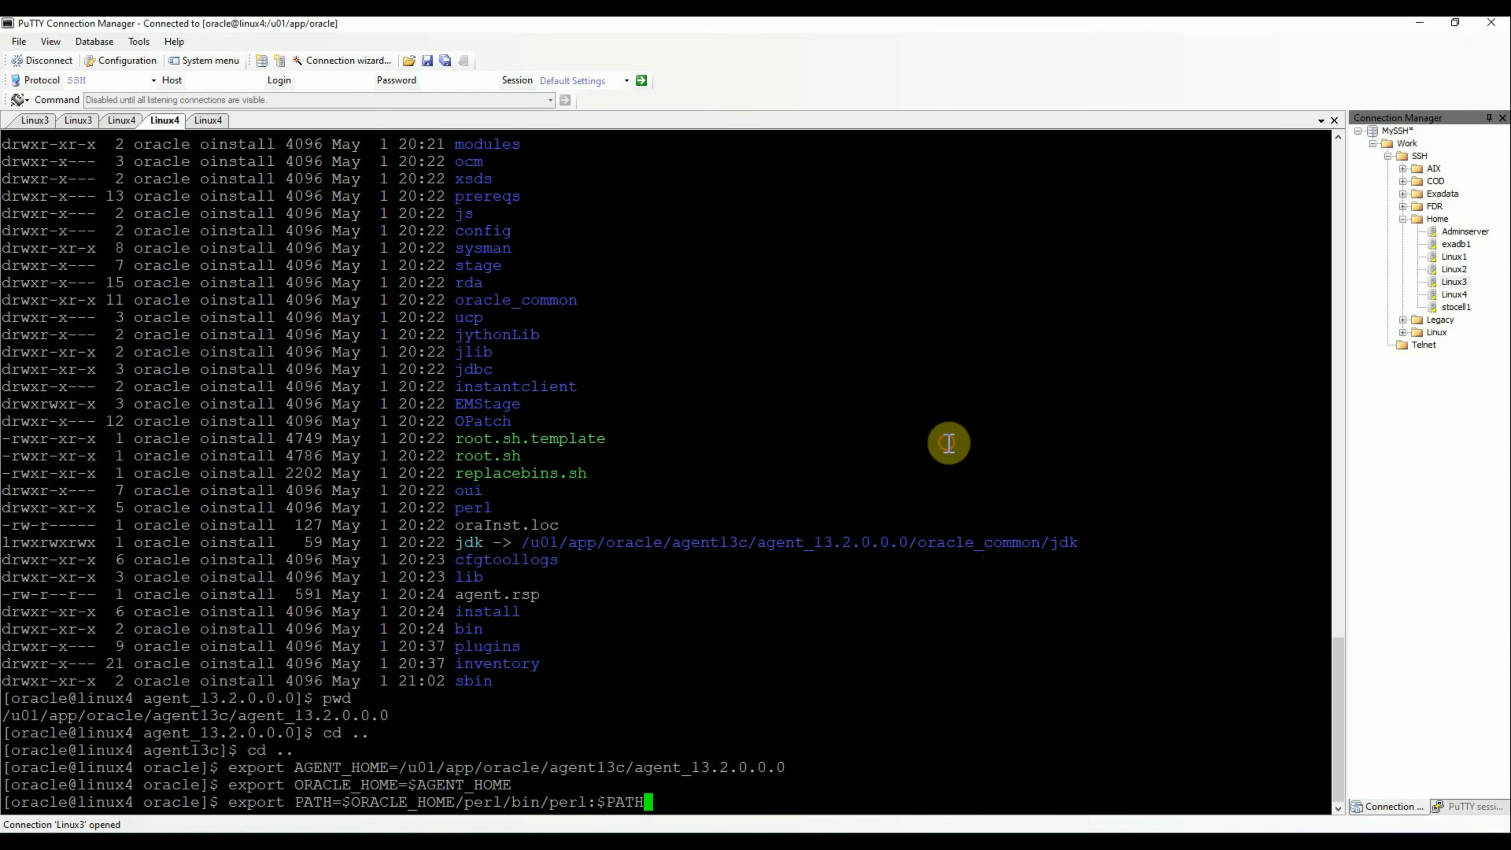
{"action": "key", "text": "Return"}
{"action": "right_click", "coordinate": [958, 435]}
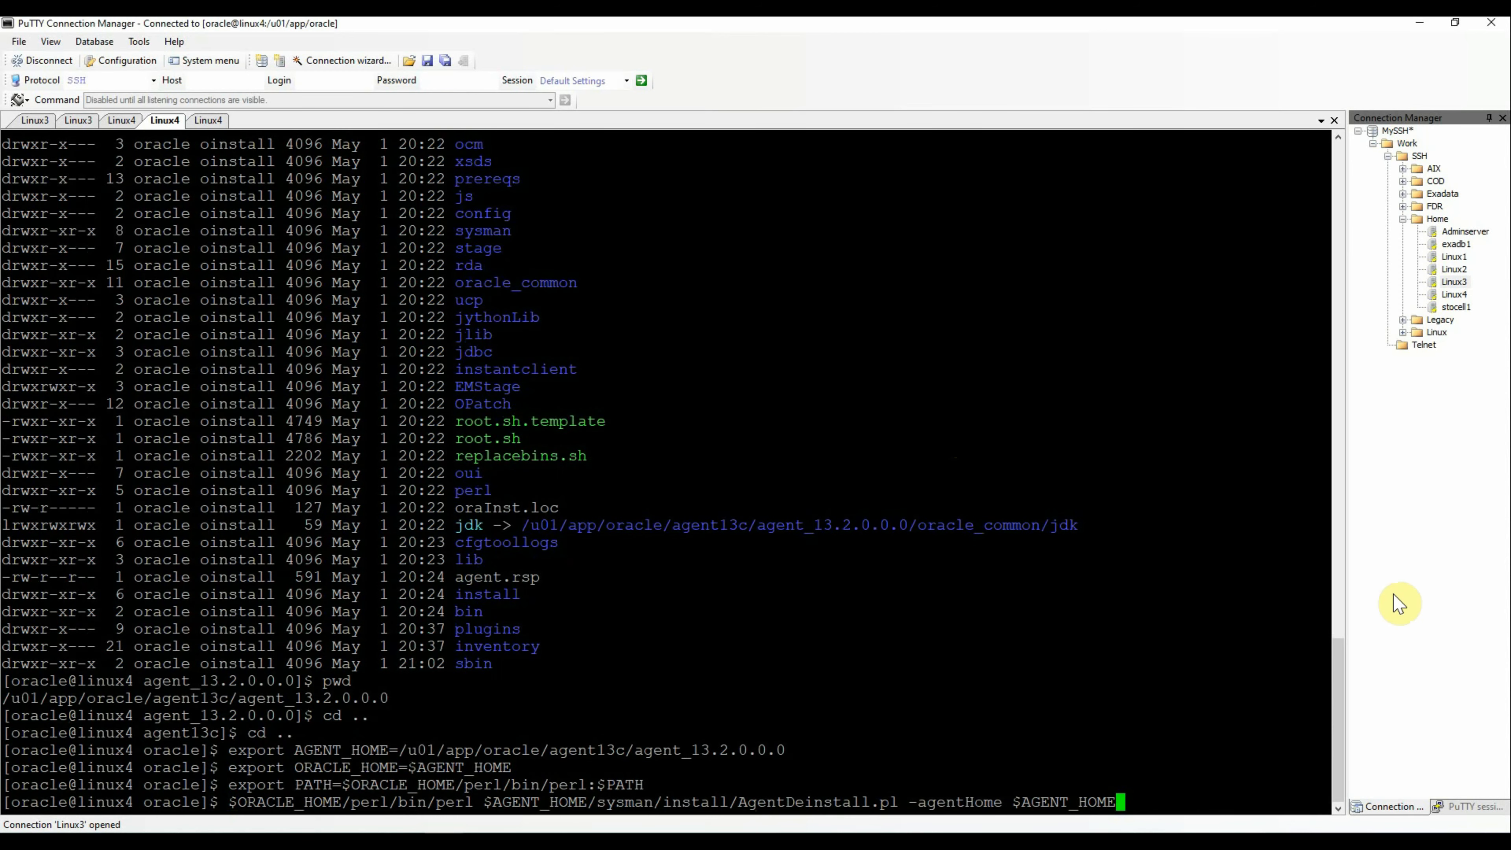
Run AgentDeinstall.pl on linux4 until deconfiguration and detachHome report success
{"action": "key", "text": "Return"}
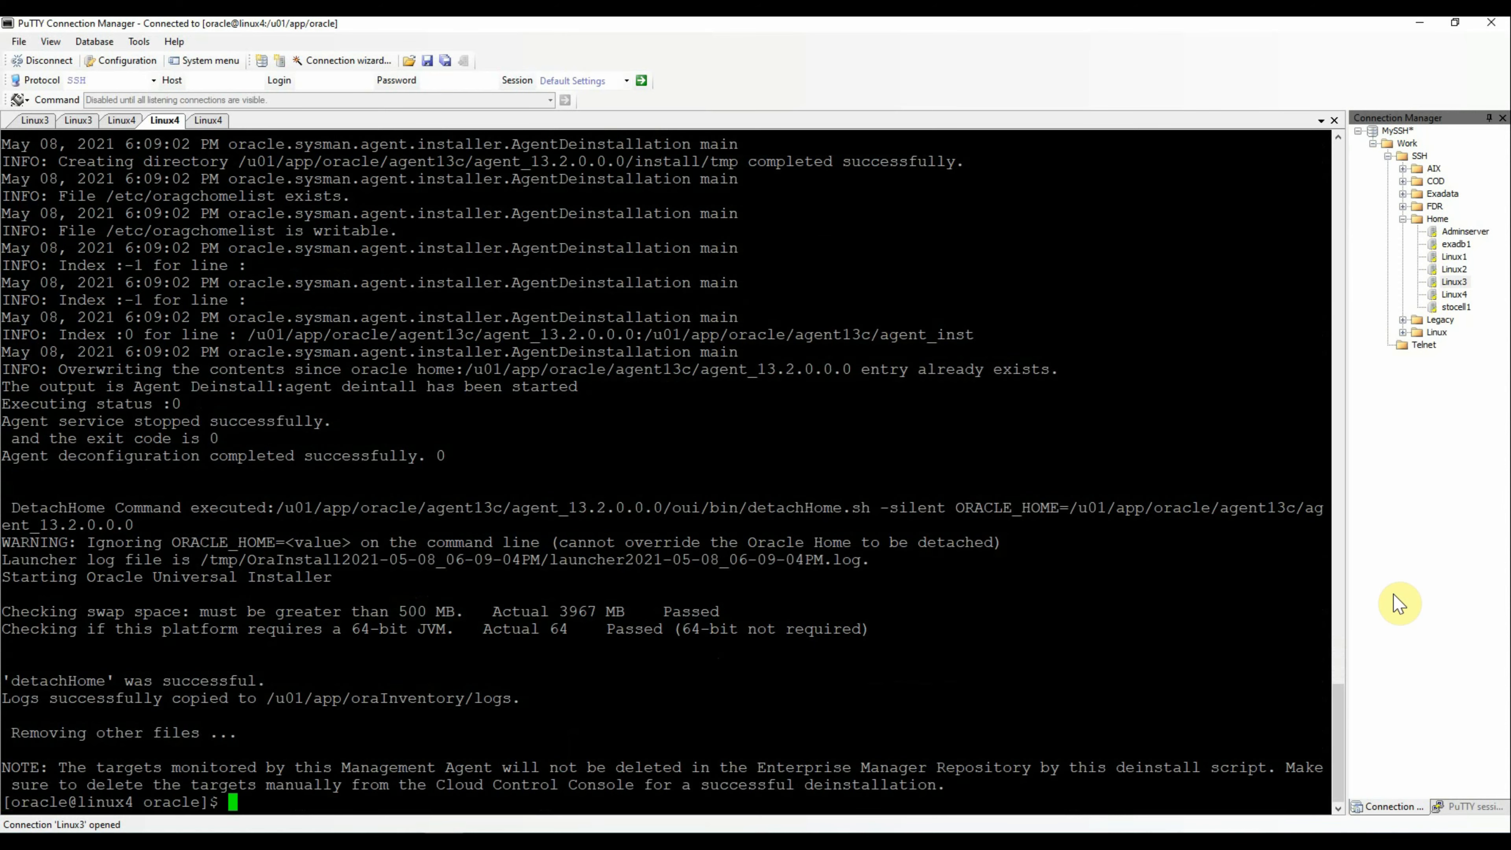
{"action": "key", "text": "Return"}
{"action": "key", "text": "Return"}
{"action": "key", "text": "Return"}
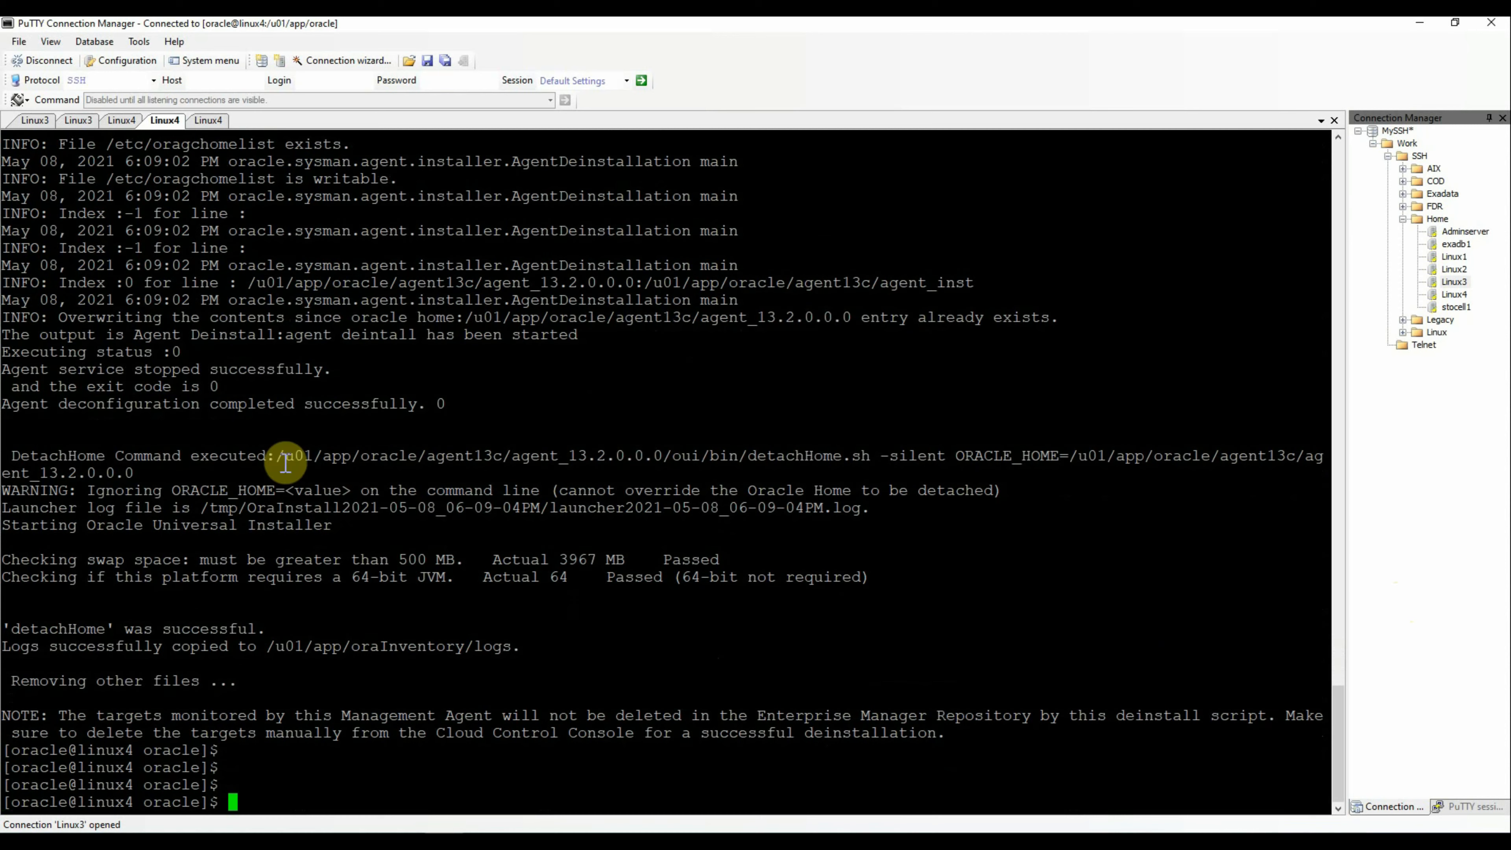
Confirm /u01/app/oracle/agent13c is gone, then list /u01/app/oracle with ls -lrt
{"action": "left_click_drag", "start_coordinate": [276, 456], "coordinate": [512, 456]}
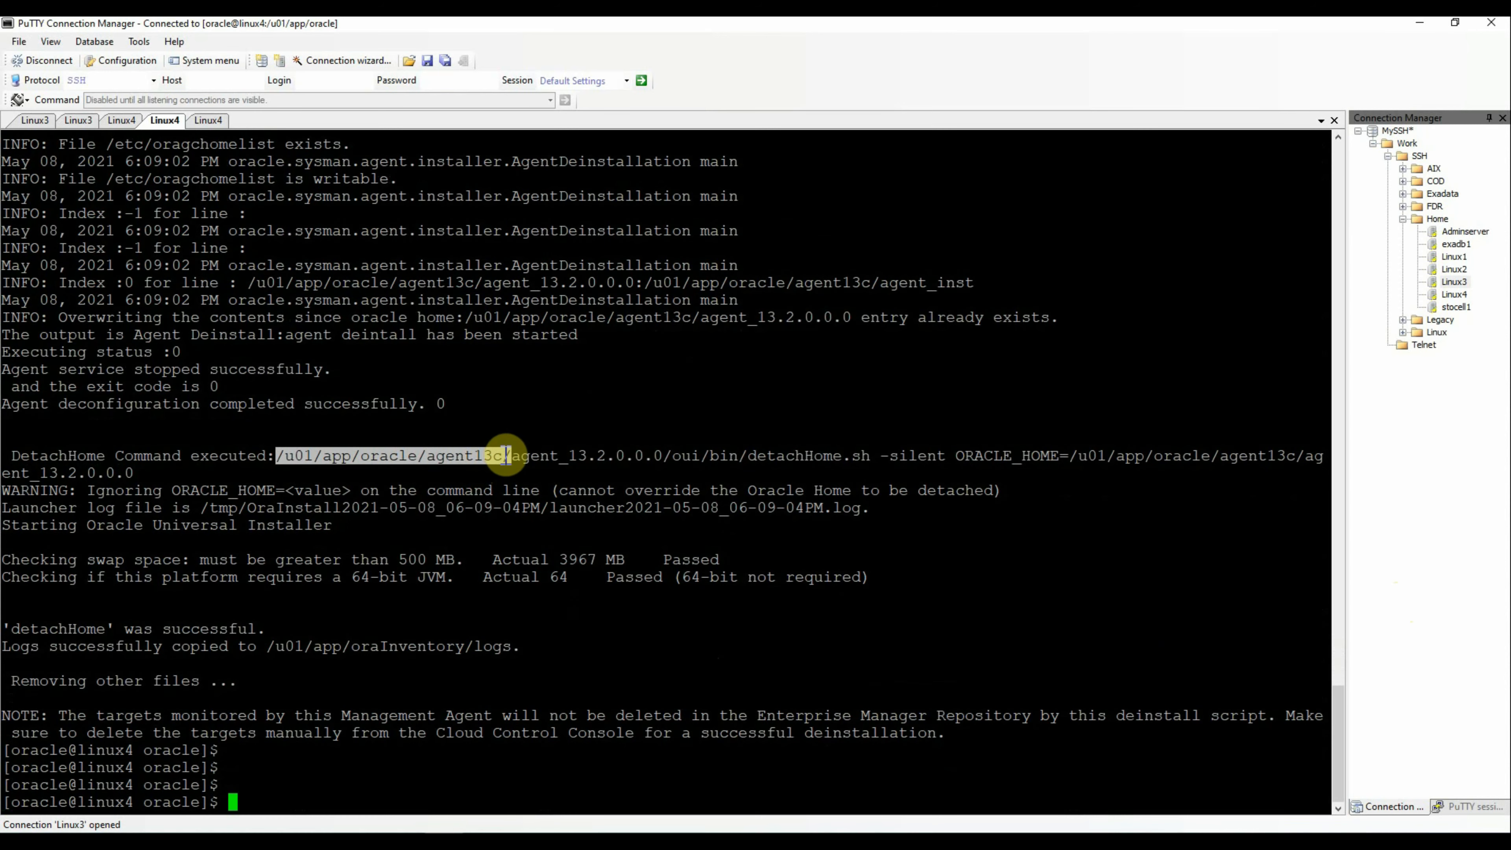
{"action": "type", "text": "cd"}
{"action": "right_click", "coordinate": [594, 515]}
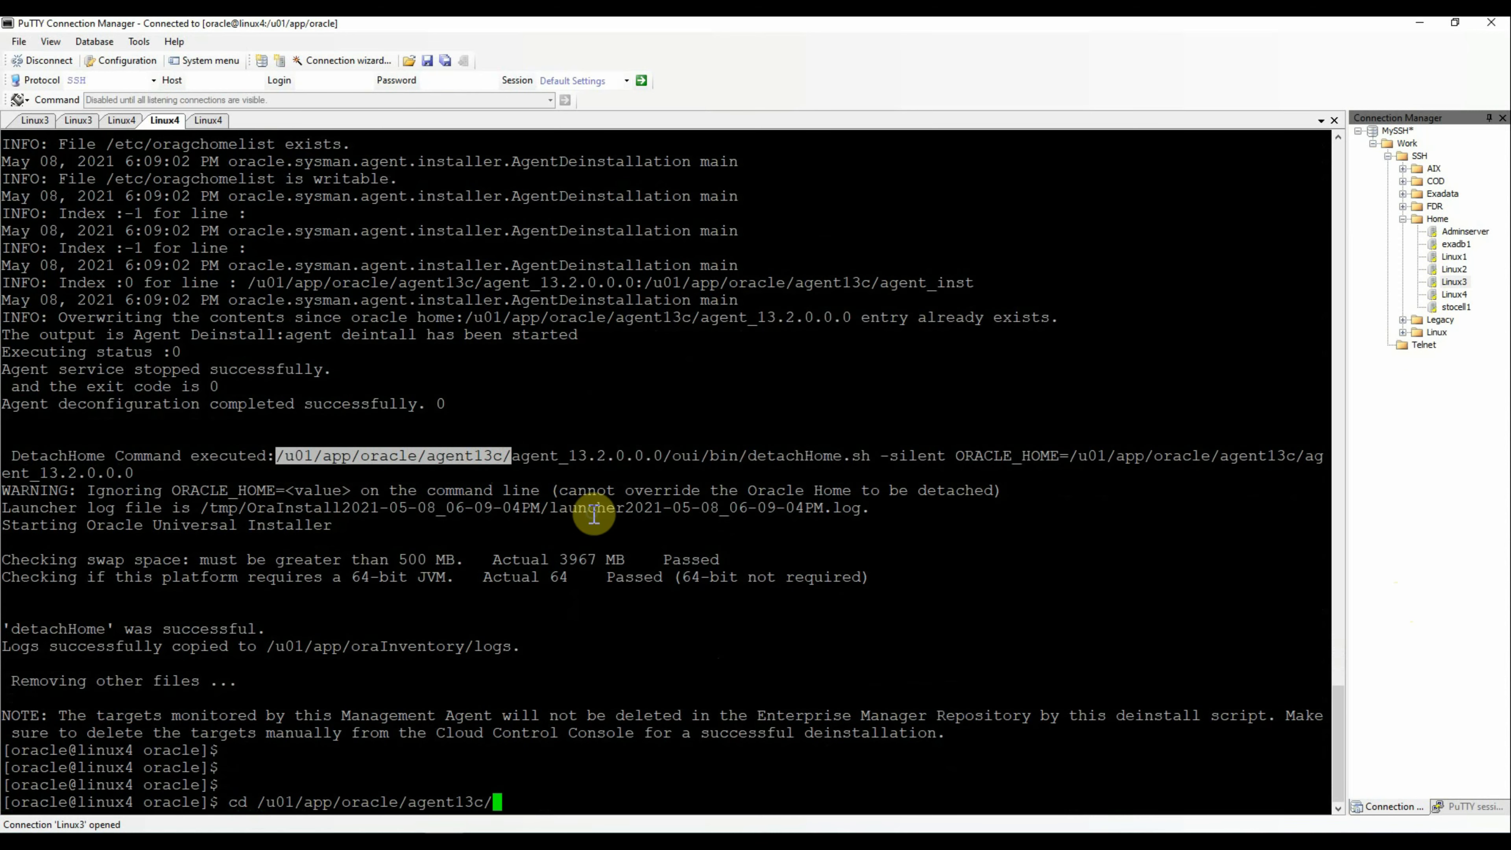
{"action": "key", "text": "Return"}
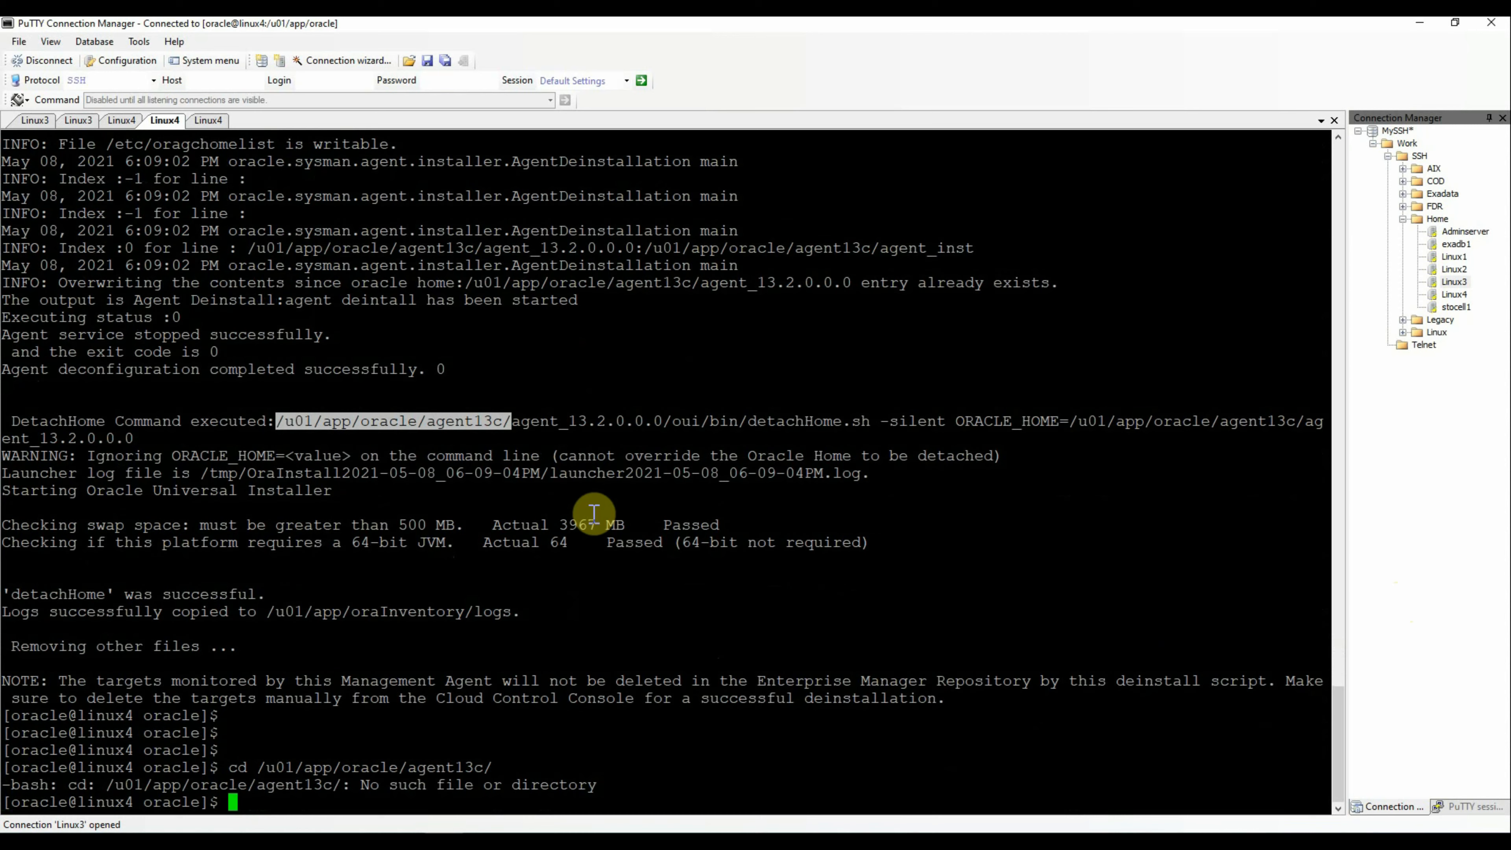
{"action": "type", "text": "cd"}
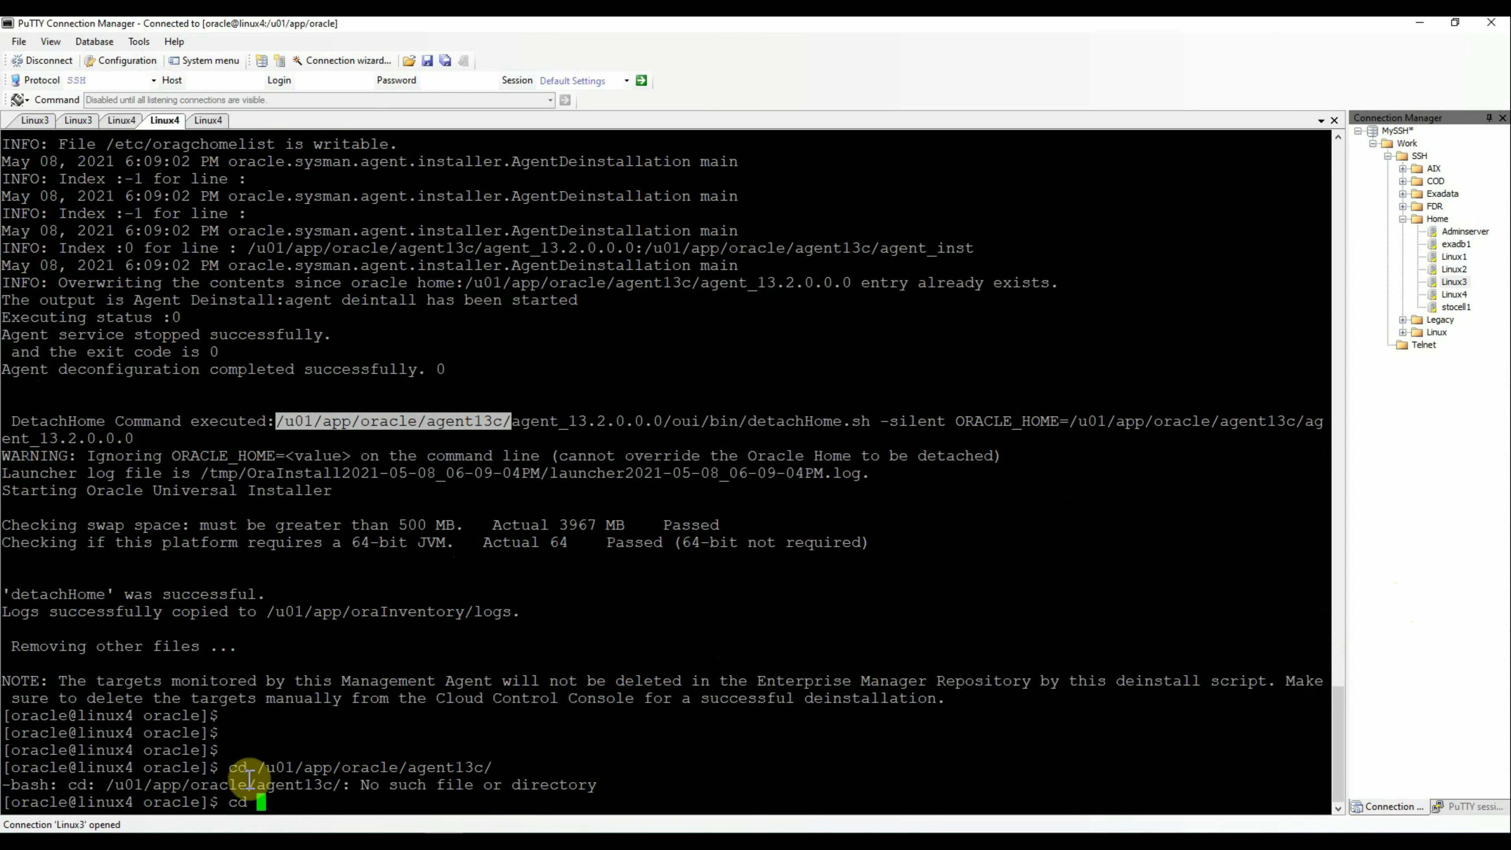
{"action": "left_click_drag", "start_coordinate": [257, 767], "coordinate": [408, 767]}
{"action": "right_click", "coordinate": [591, 671]}
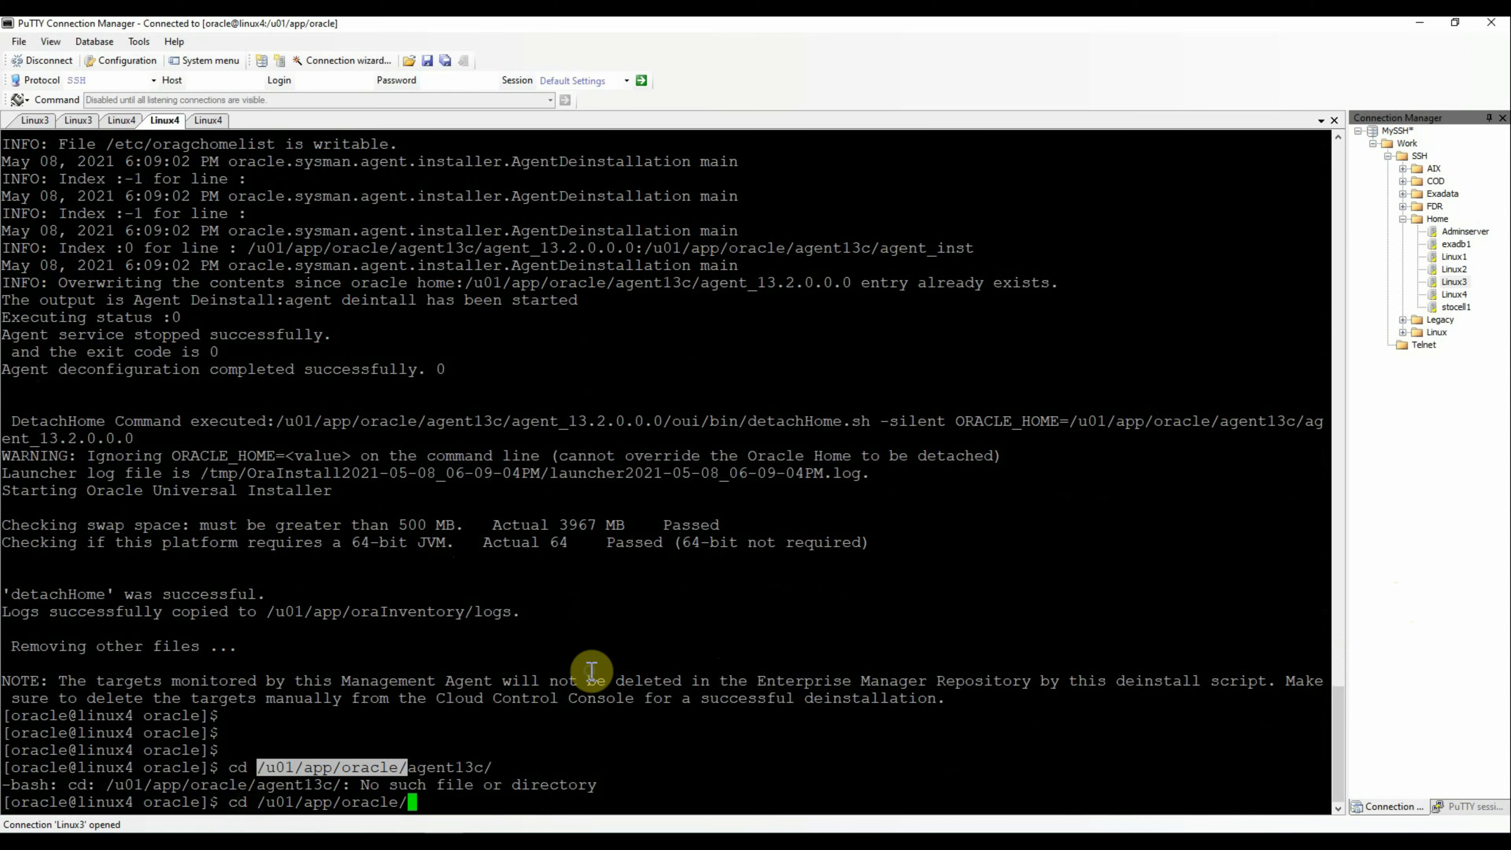
{"action": "key", "text": "Return"}
{"action": "type", "text": "ls -lrt"}
{"action": "key", "text": "Return"}
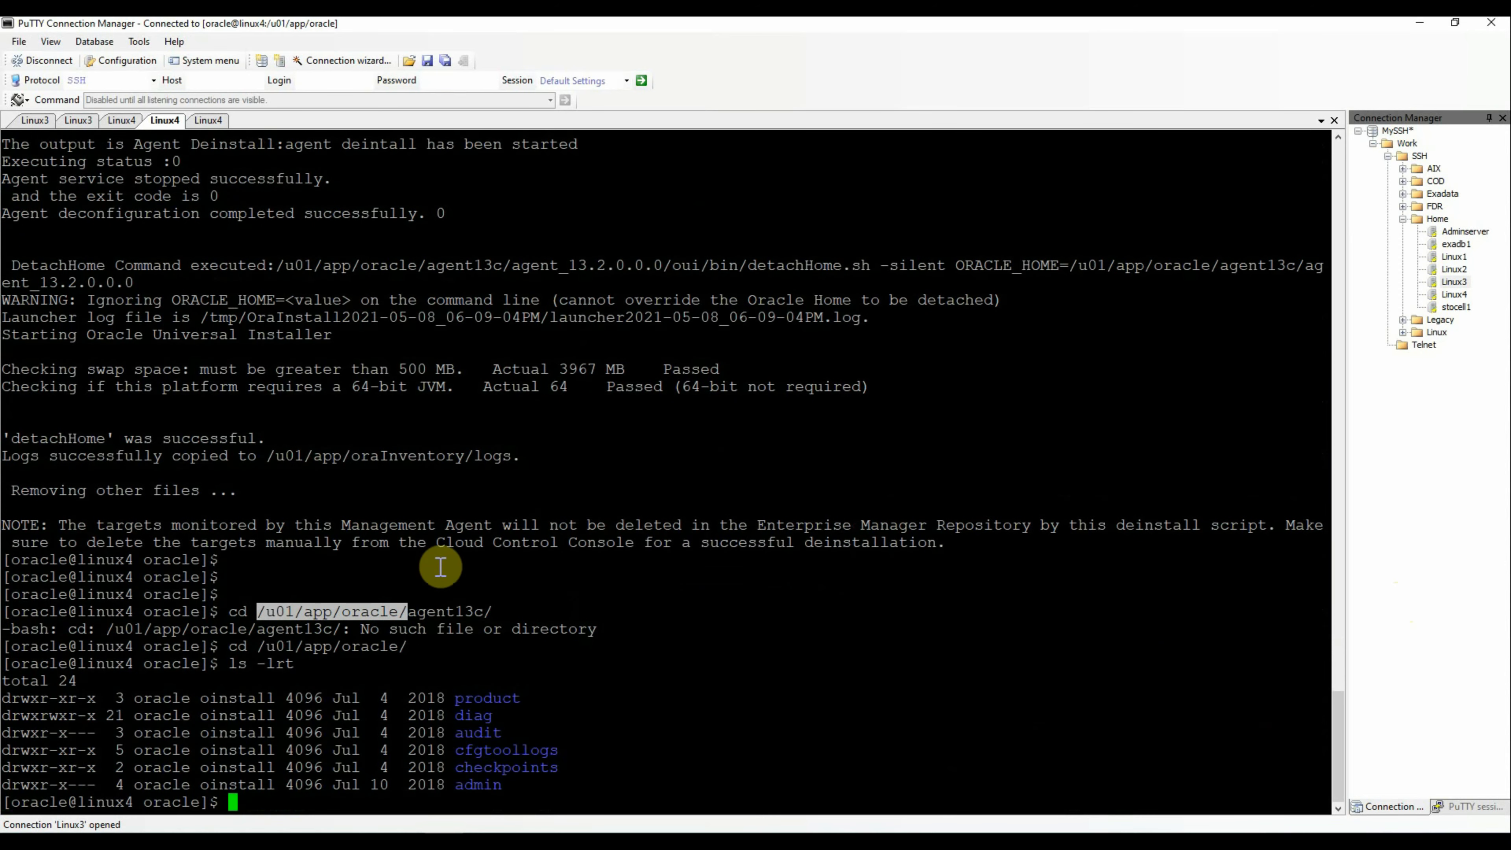
Recreate the empty directory with mkdir -p /u01/app/oracle/agent13c
{"action": "left_click", "coordinate": [595, 583]}
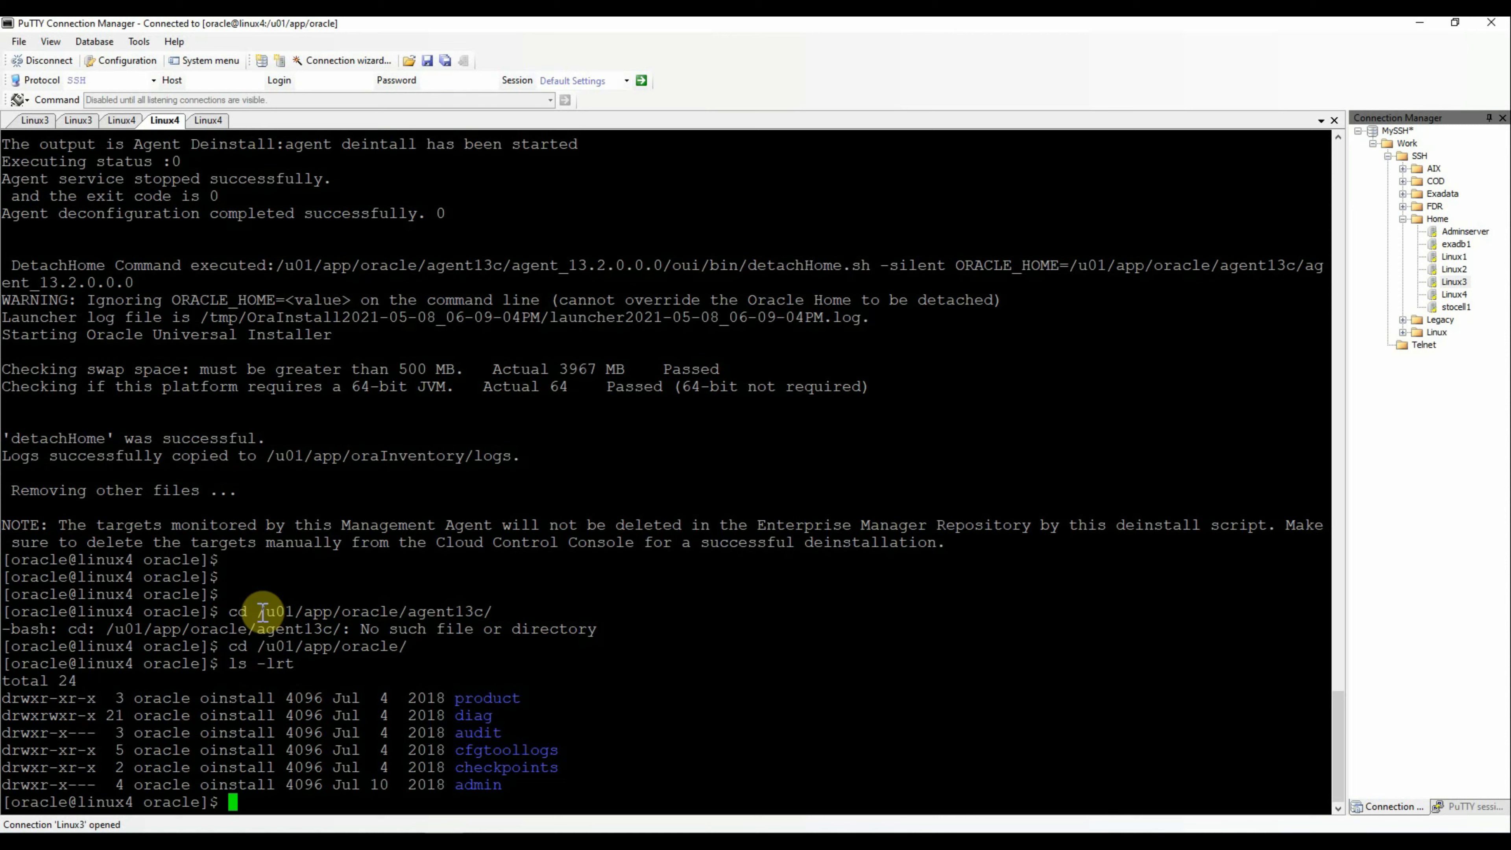
{"action": "left_click_drag", "start_coordinate": [259, 613], "coordinate": [482, 614]}
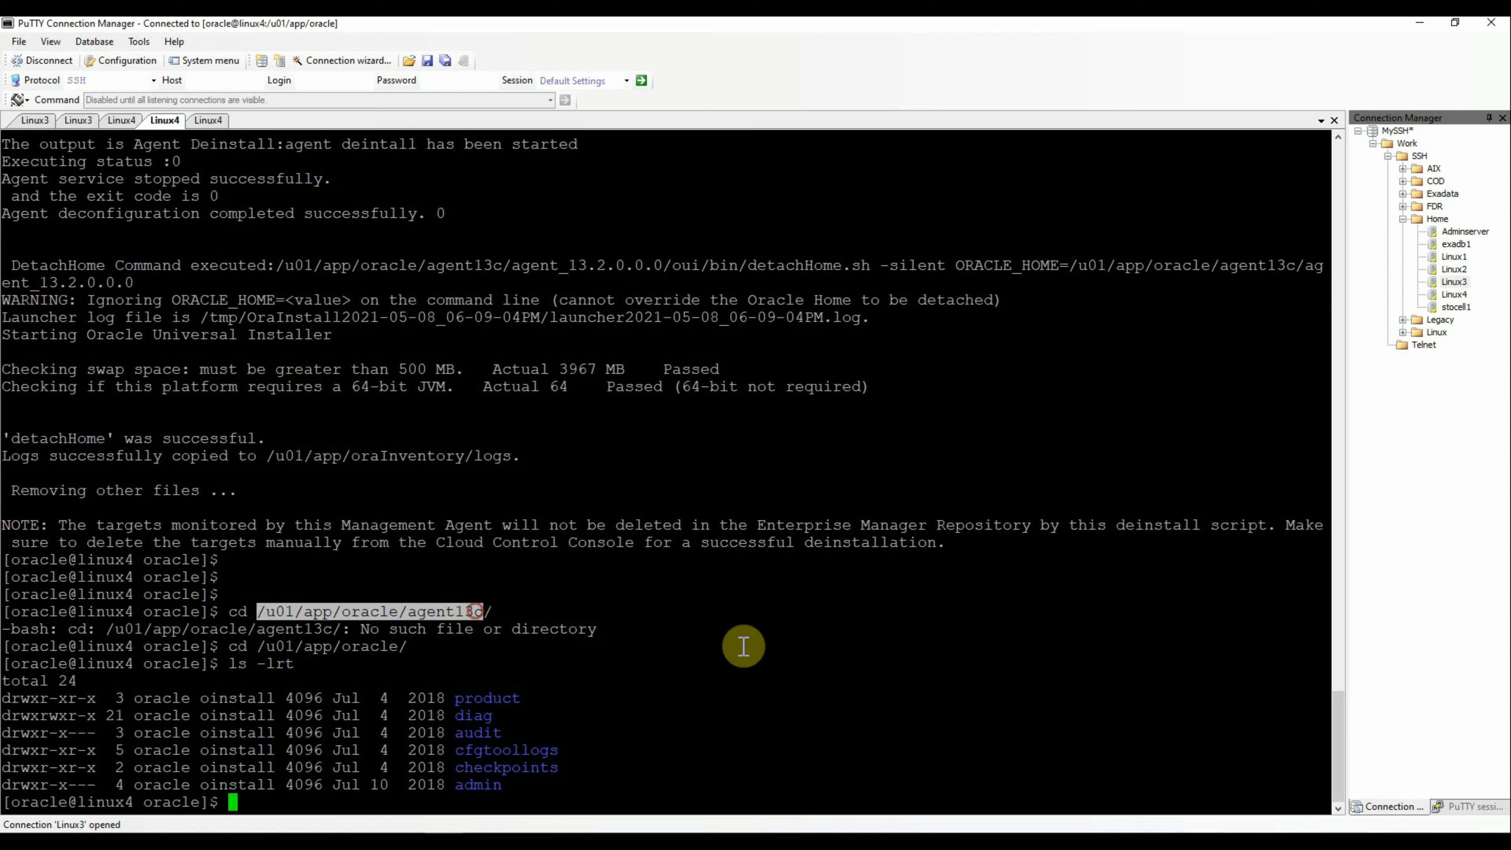
{"action": "type", "text": "mkdir -p"}
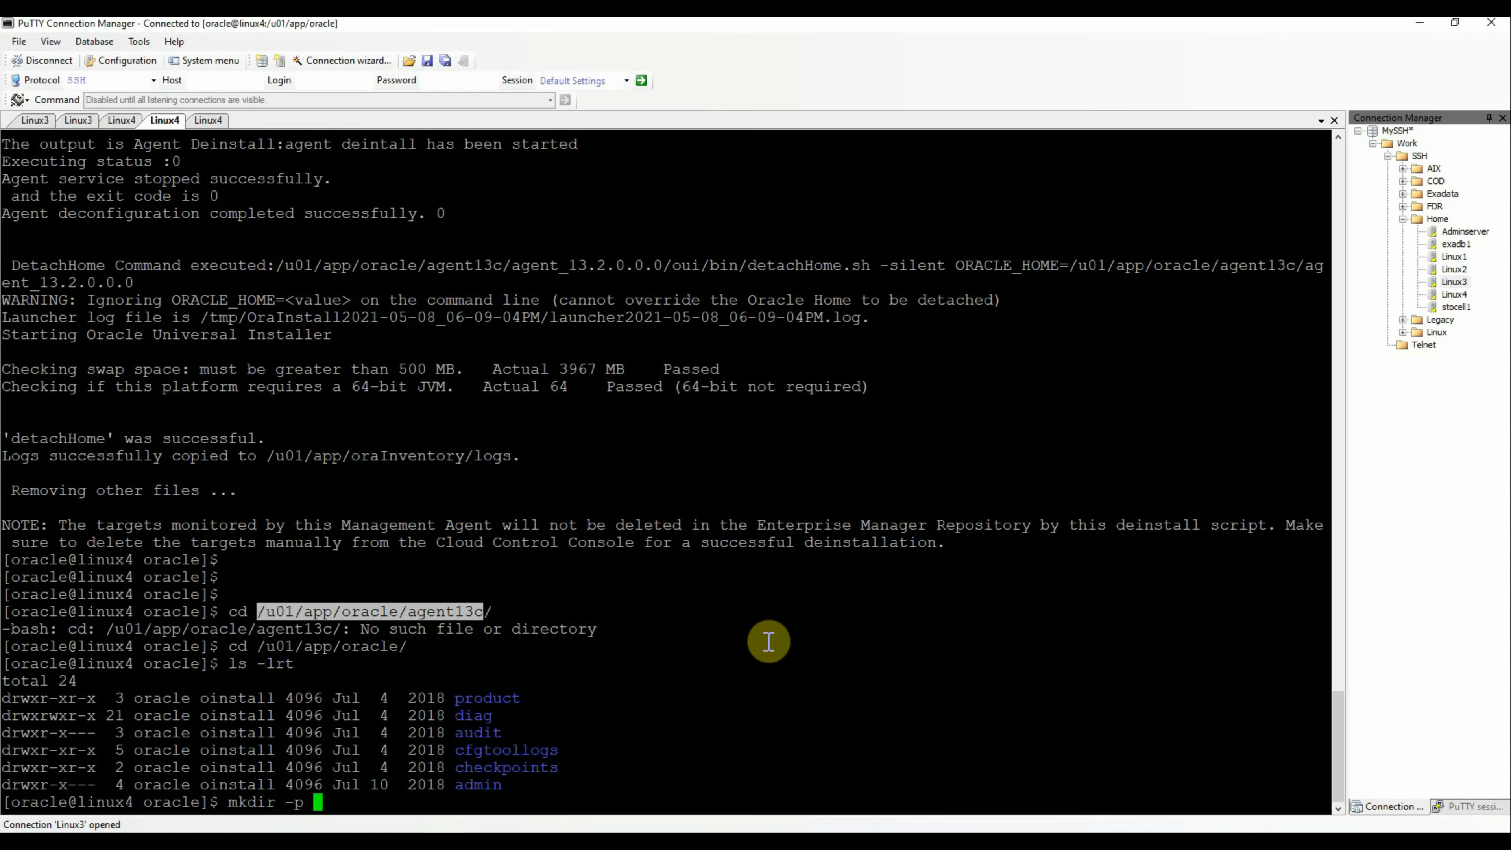
{"action": "right_click", "coordinate": [769, 641]}
{"action": "key", "text": "Return"}
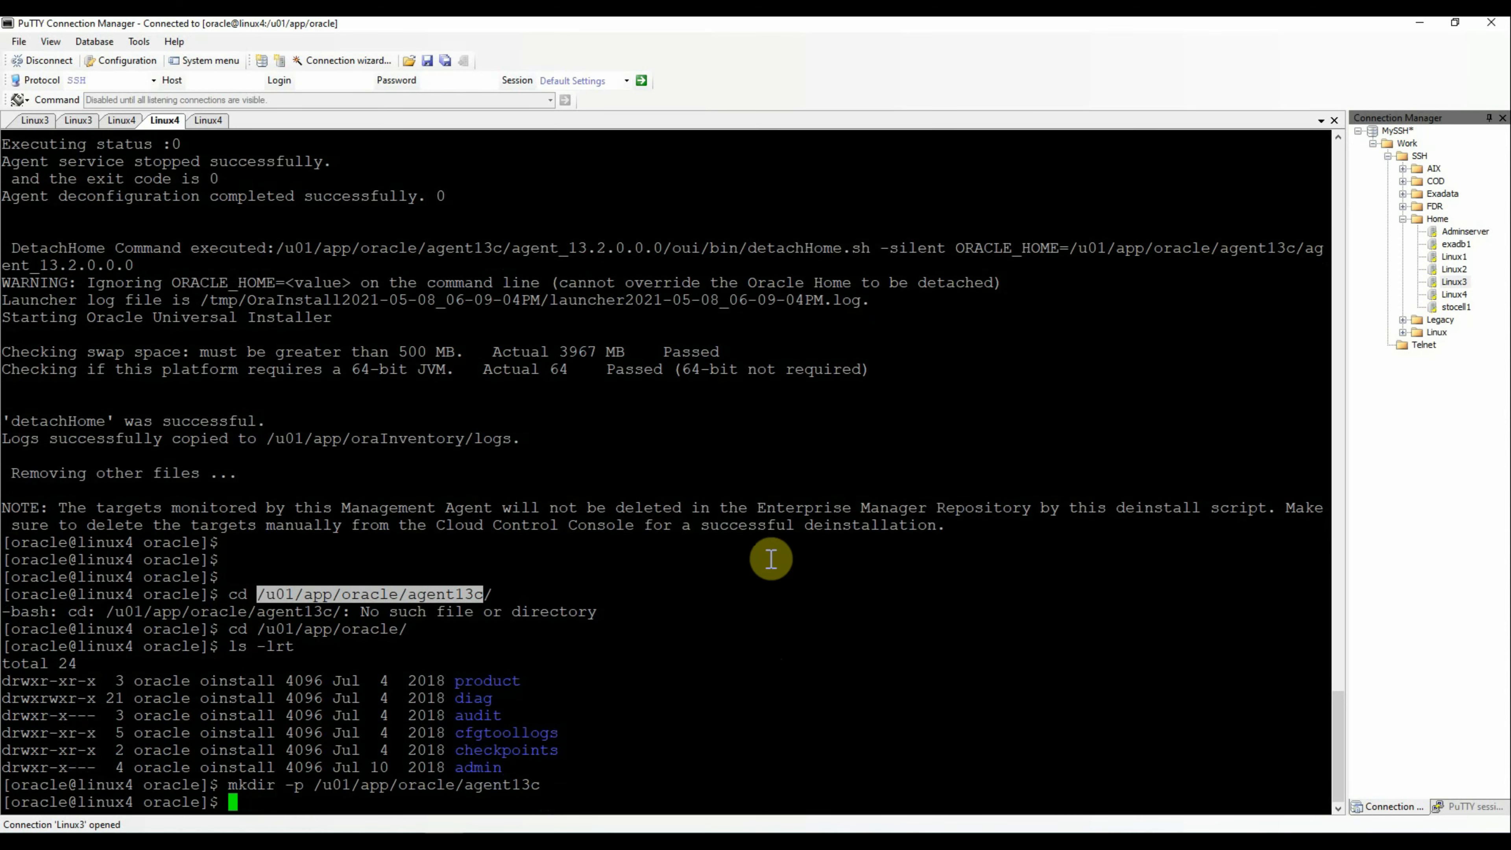
Choose Setup > Add Target > Add Targets Manually and pick Install Agent on Host
{"action": "left_click", "coordinate": [297, 840]}
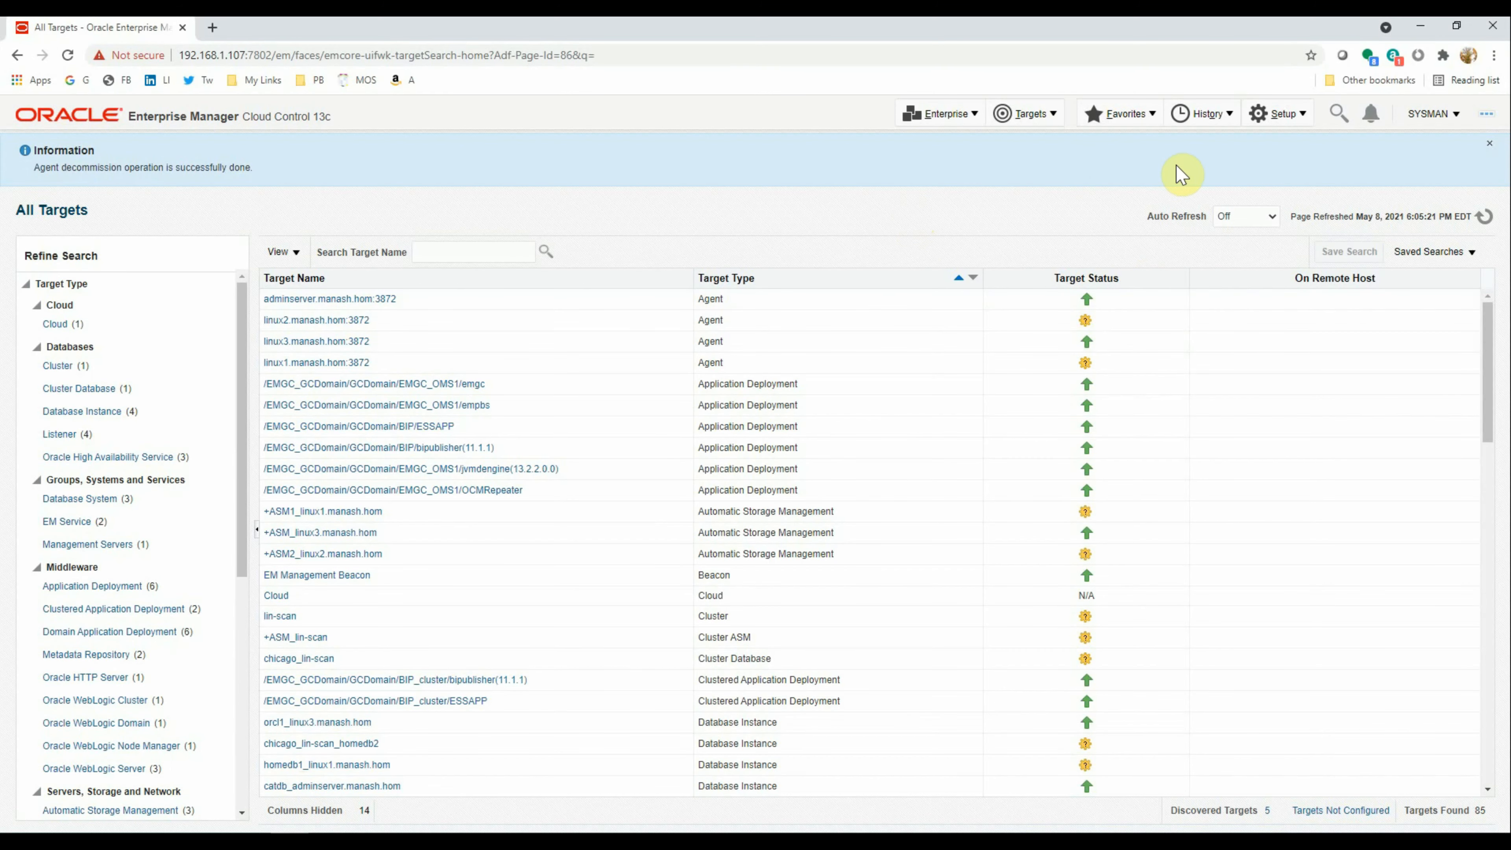
{"action": "left_click", "coordinate": [1285, 119]}
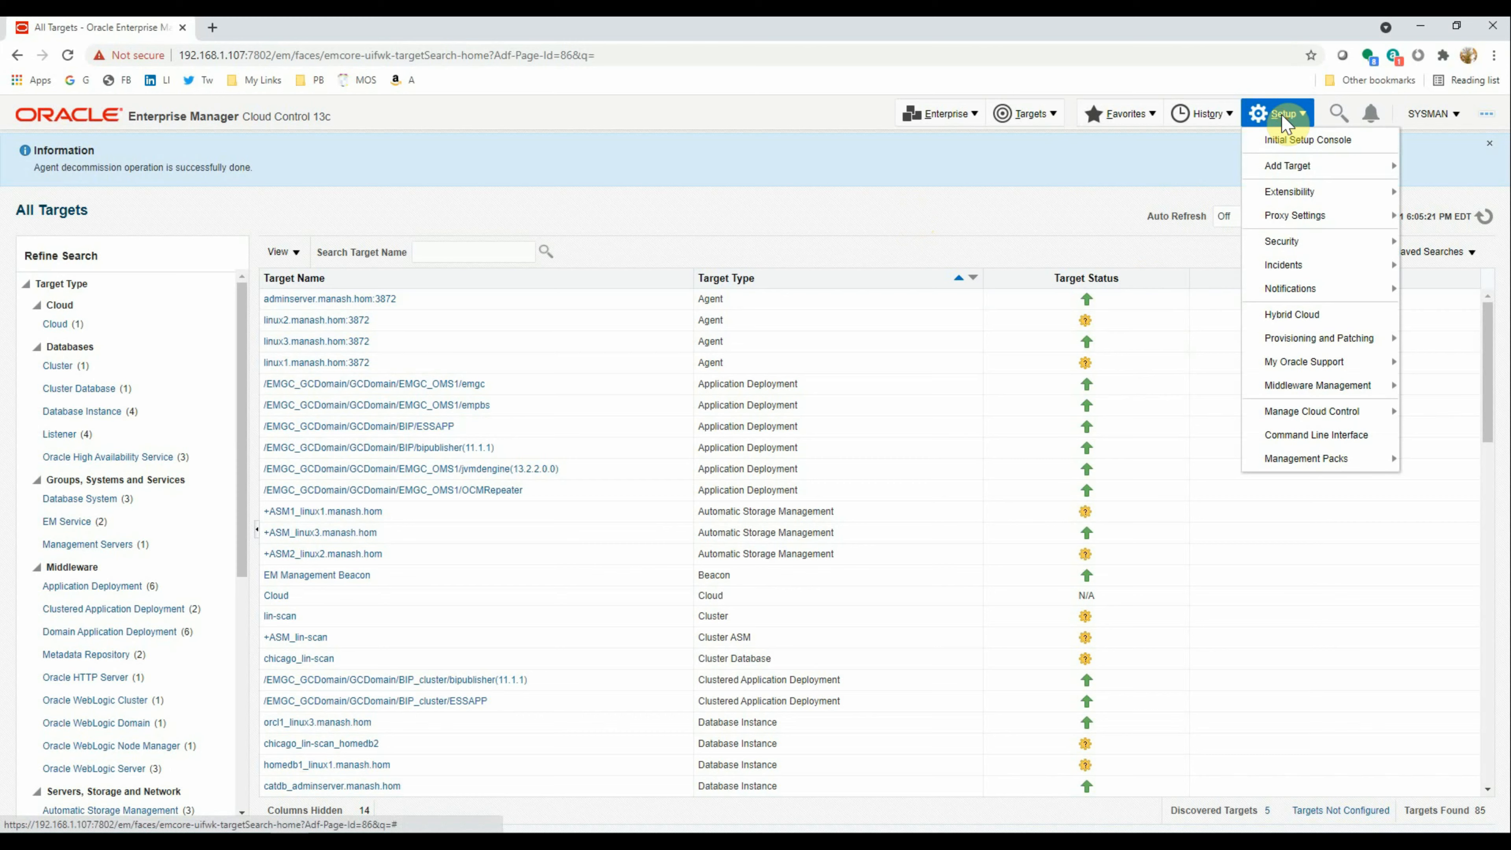
{"action": "mouse_move", "coordinate": [1285, 169]}
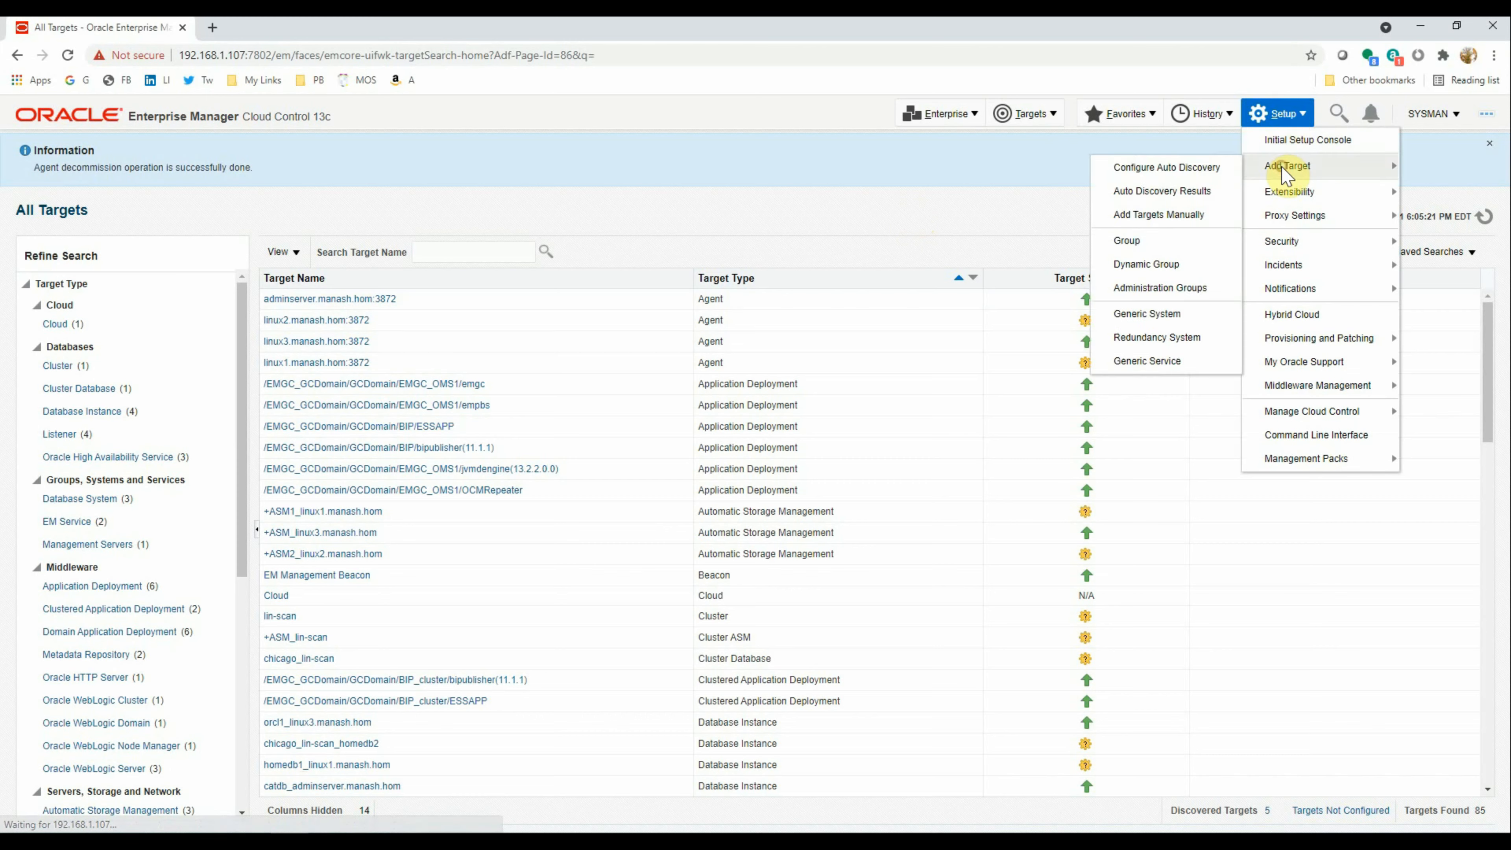
{"action": "left_click", "coordinate": [1165, 215]}
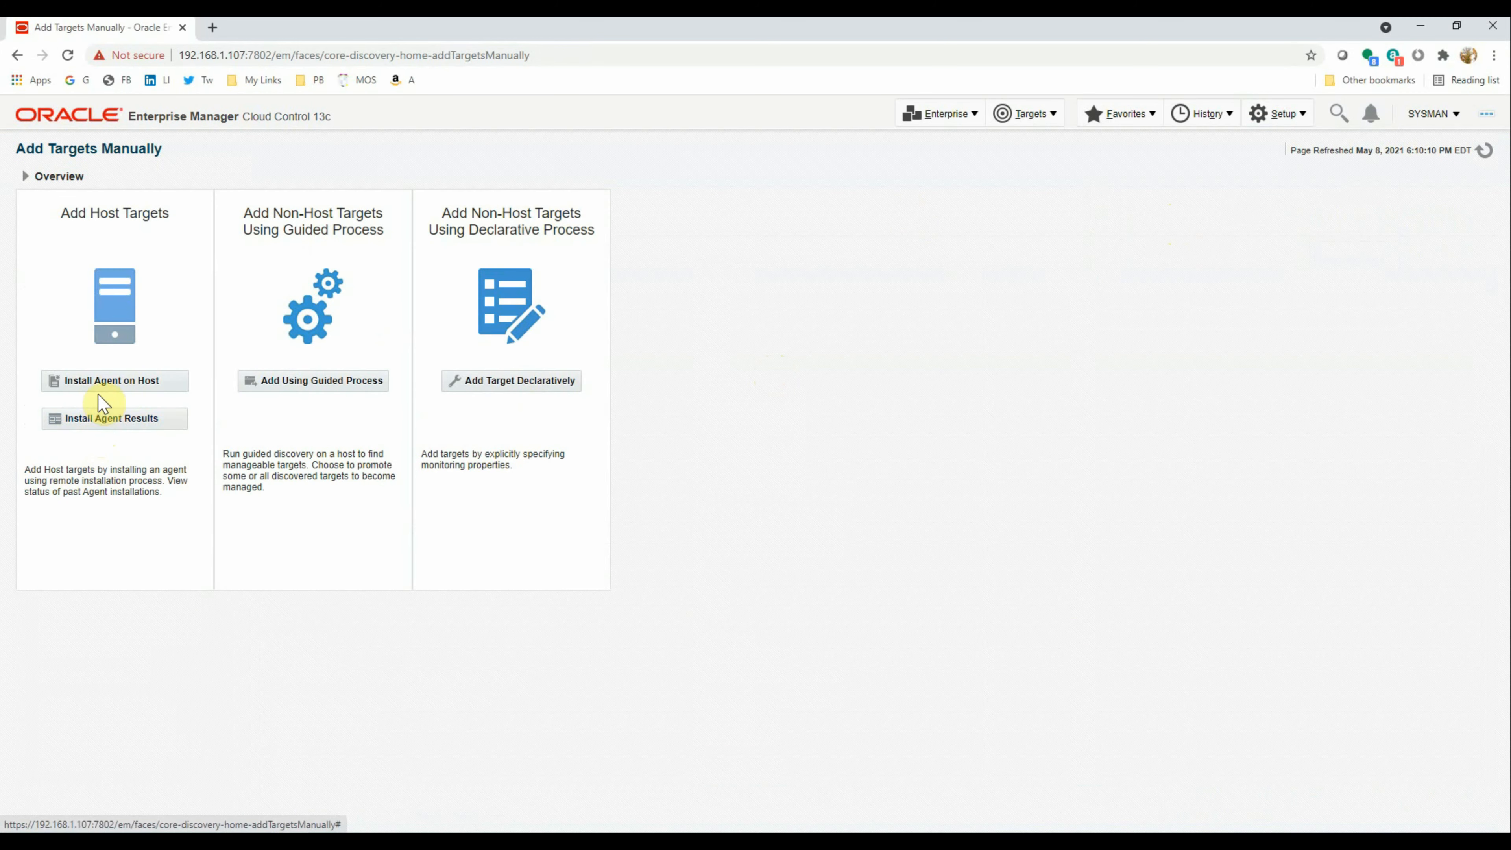
{"action": "left_click", "coordinate": [98, 384]}
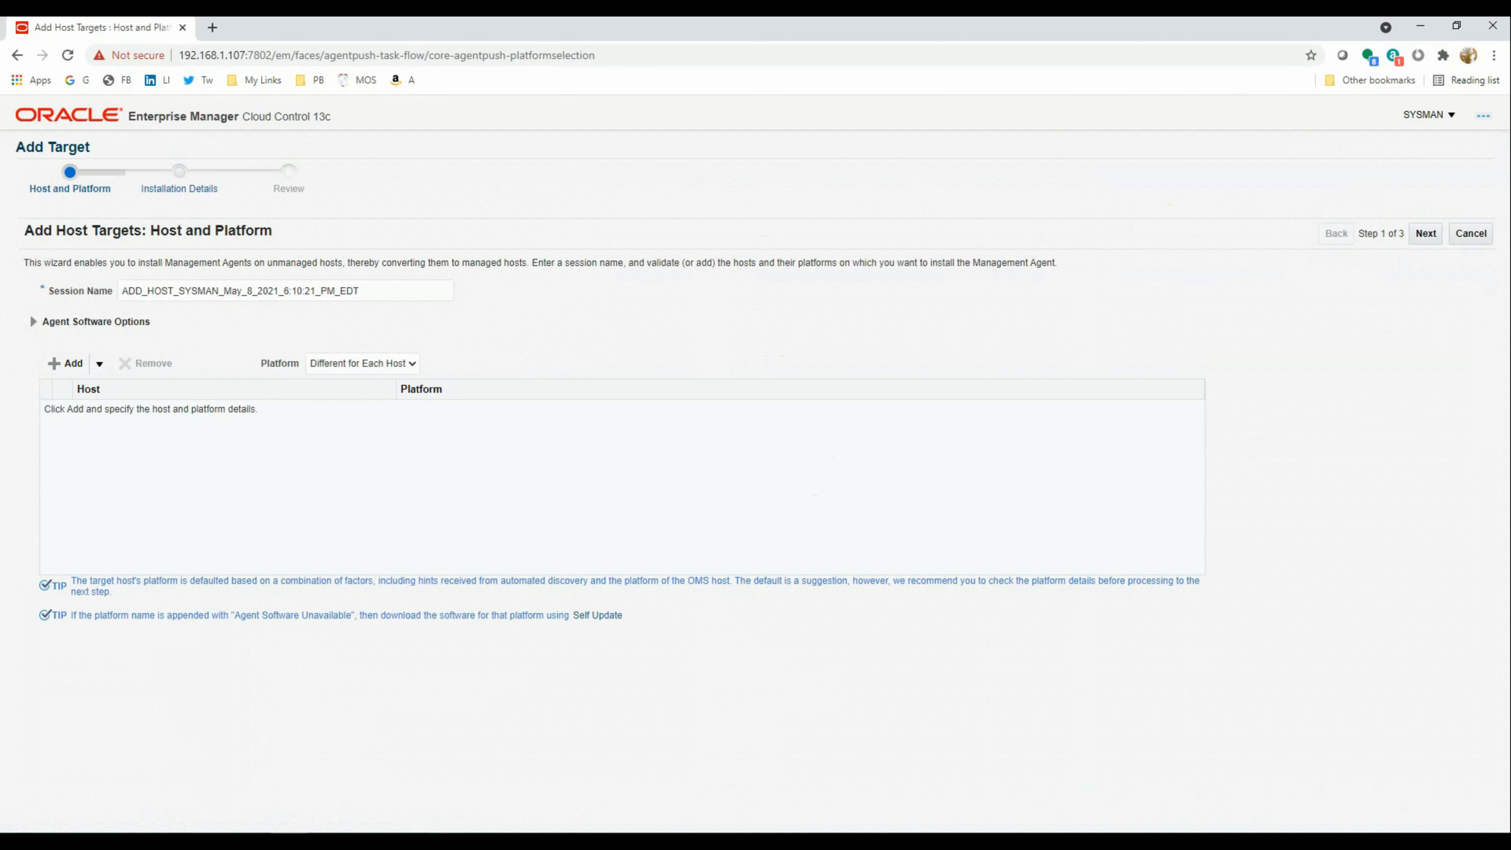
Run hostname on linux4 and copy linux4.manash.hom
{"action": "key", "text": "alt+Tab"}
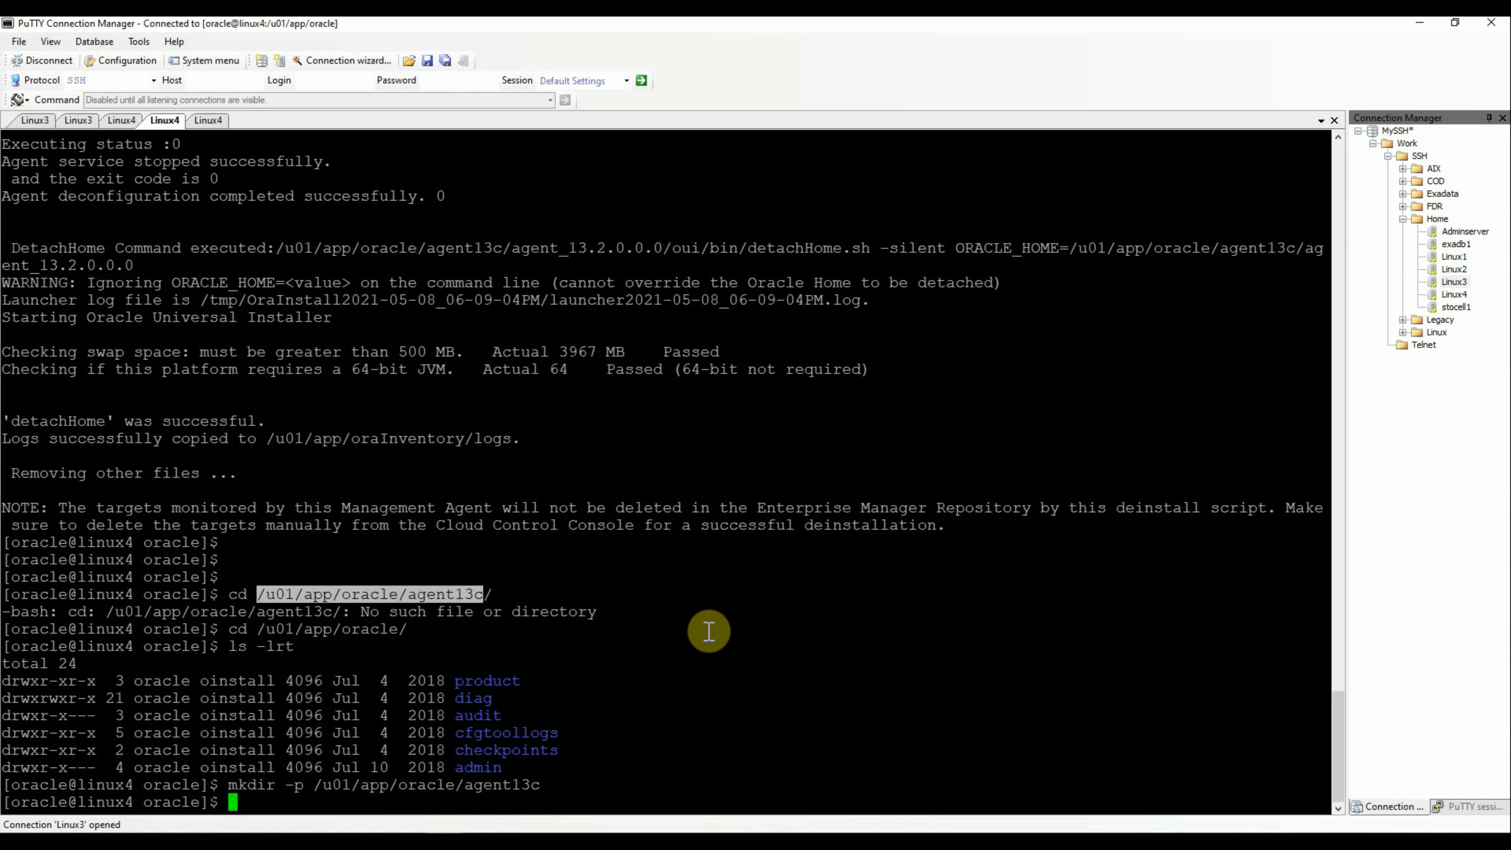
{"action": "type", "text": "hostname"}
{"action": "key", "text": "Return"}
{"action": "double_click", "coordinate": [118, 784]}
{"action": "key", "text": "ctrl+c"}
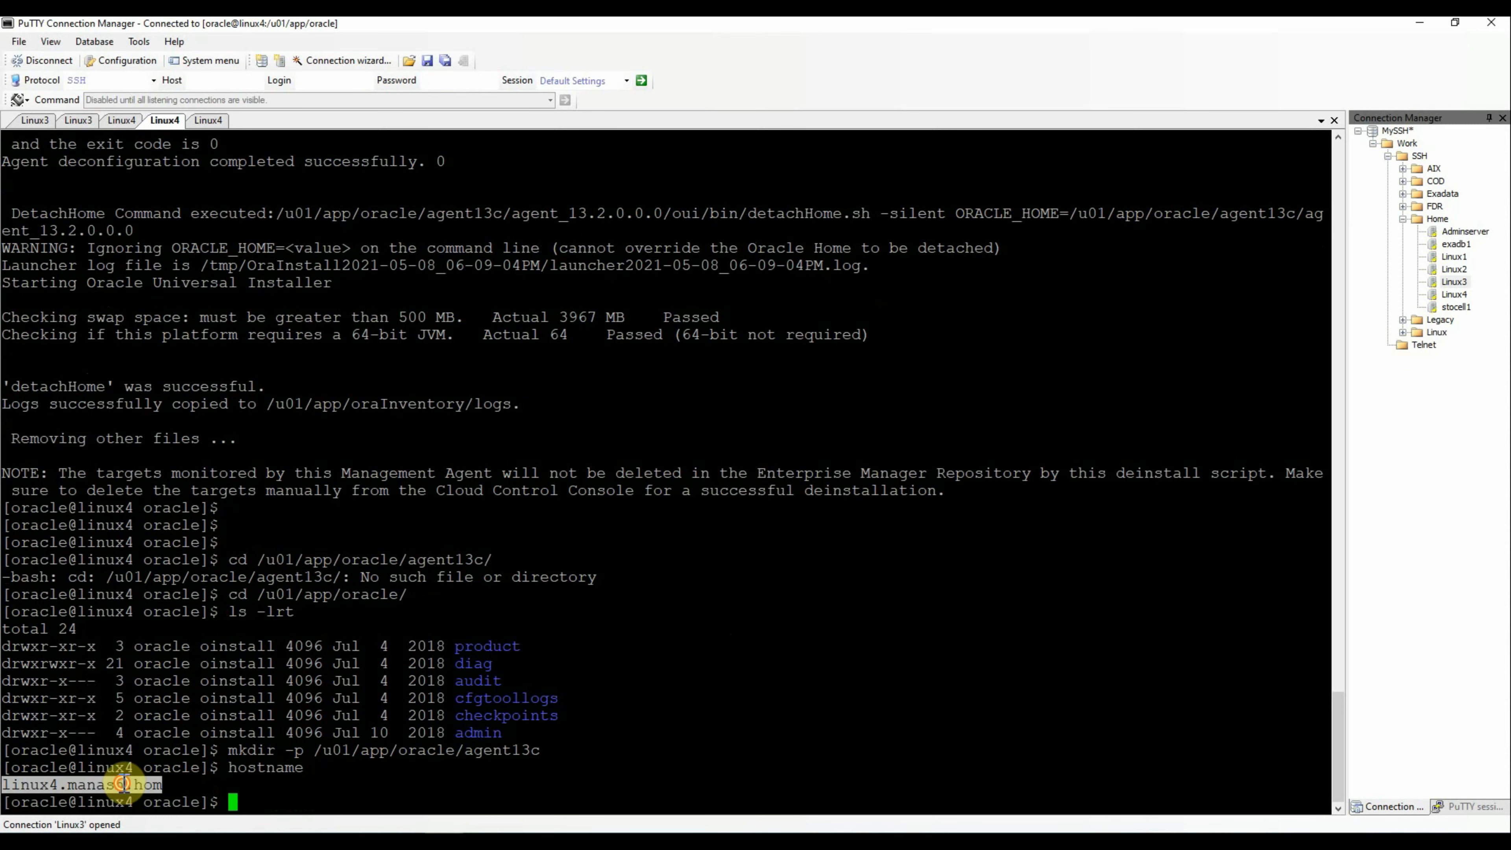
{"action": "left_click", "coordinate": [1419, 22]}
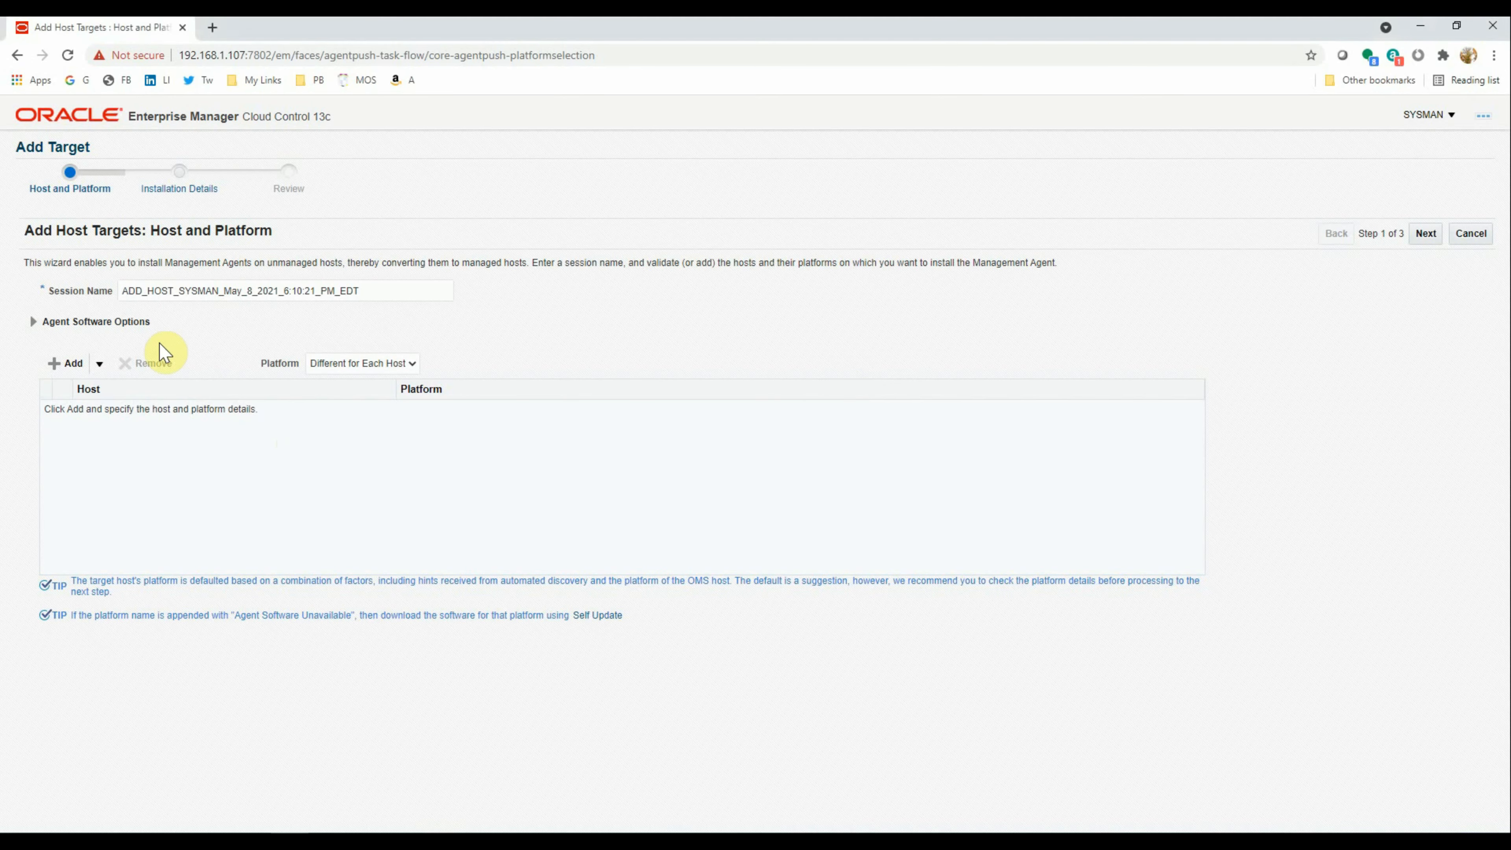
Add host linux4.manash.hom with platform Linux x86-64 and go to the next step
{"action": "left_click", "coordinate": [71, 363]}
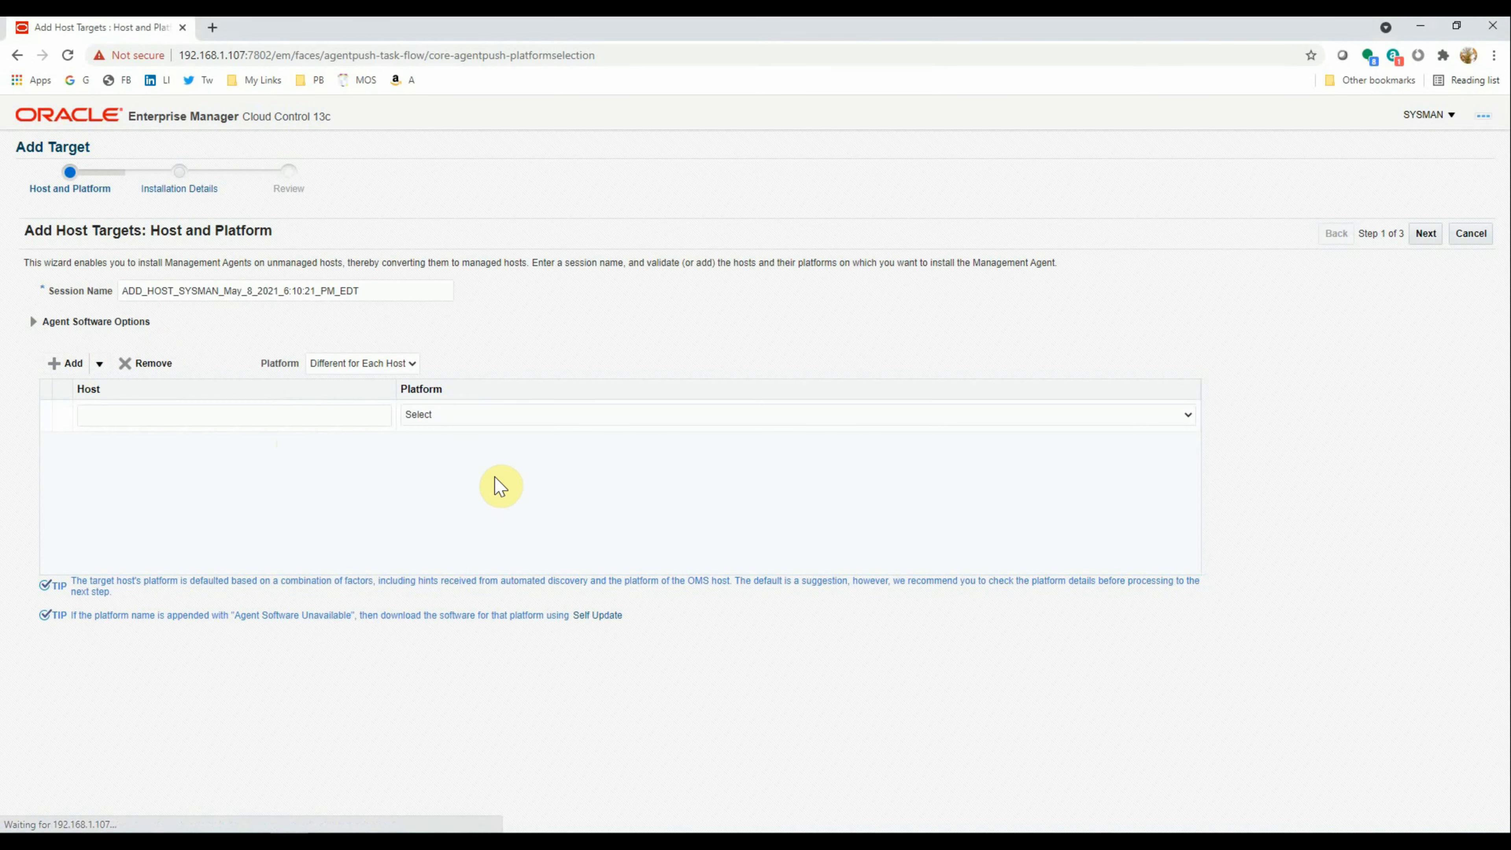
{"action": "left_click", "coordinate": [184, 414]}
{"action": "key", "text": "ctrl+v"}
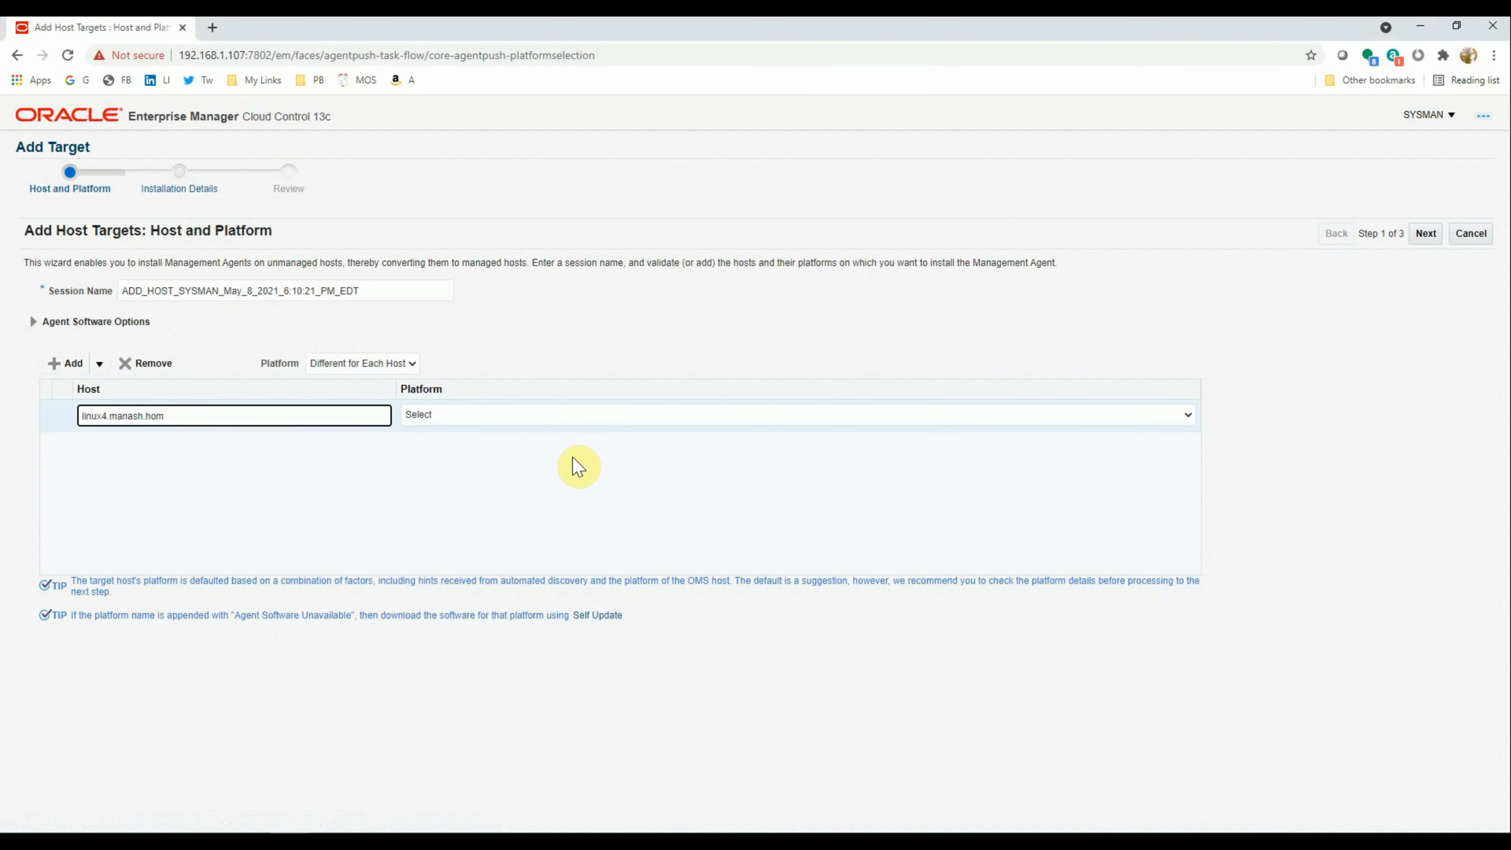
{"action": "left_click", "coordinate": [476, 417]}
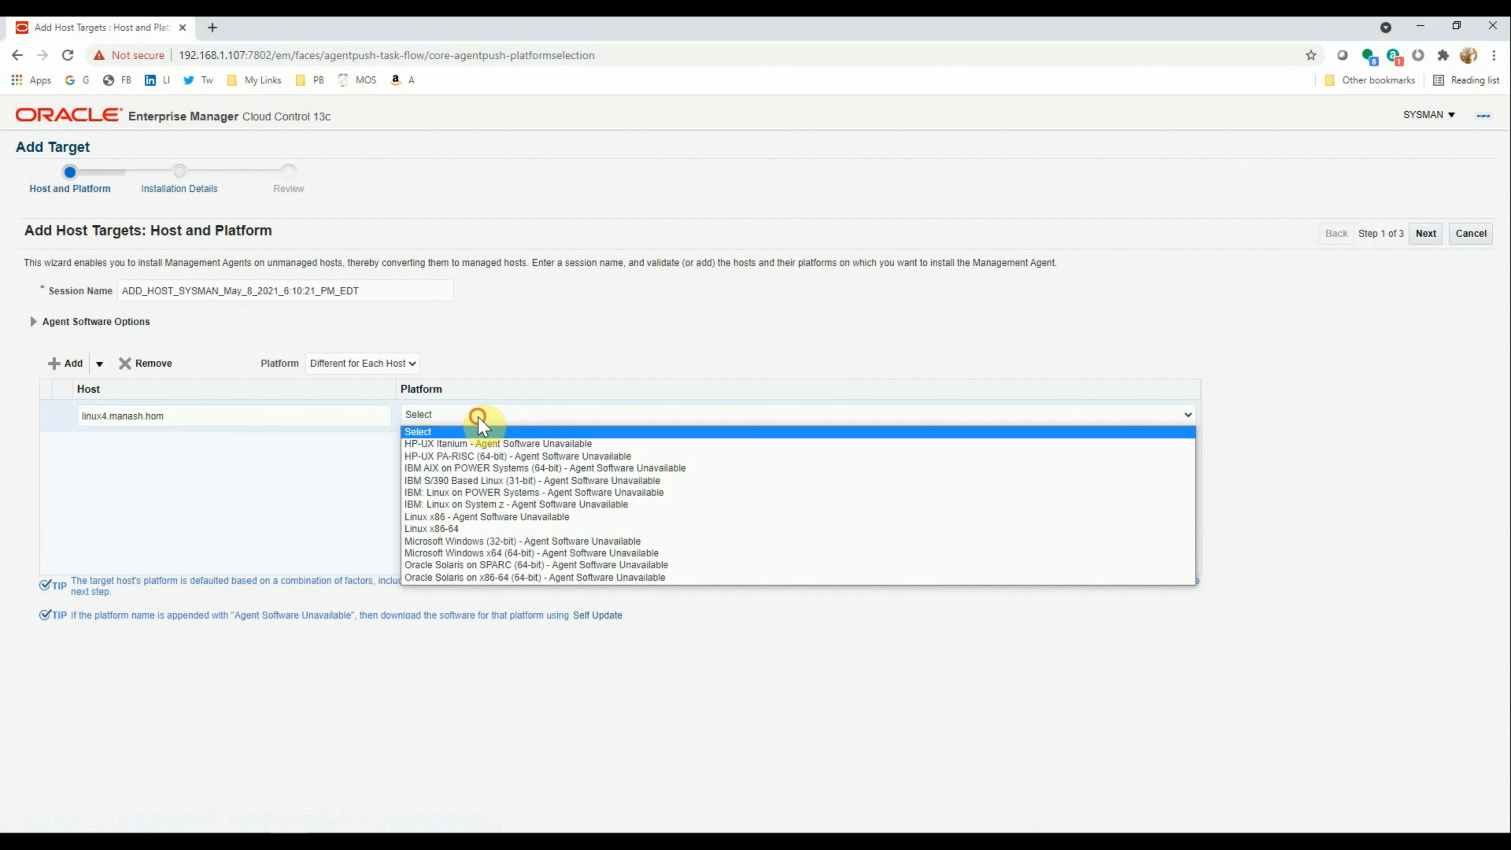
{"action": "left_click", "coordinate": [443, 529]}
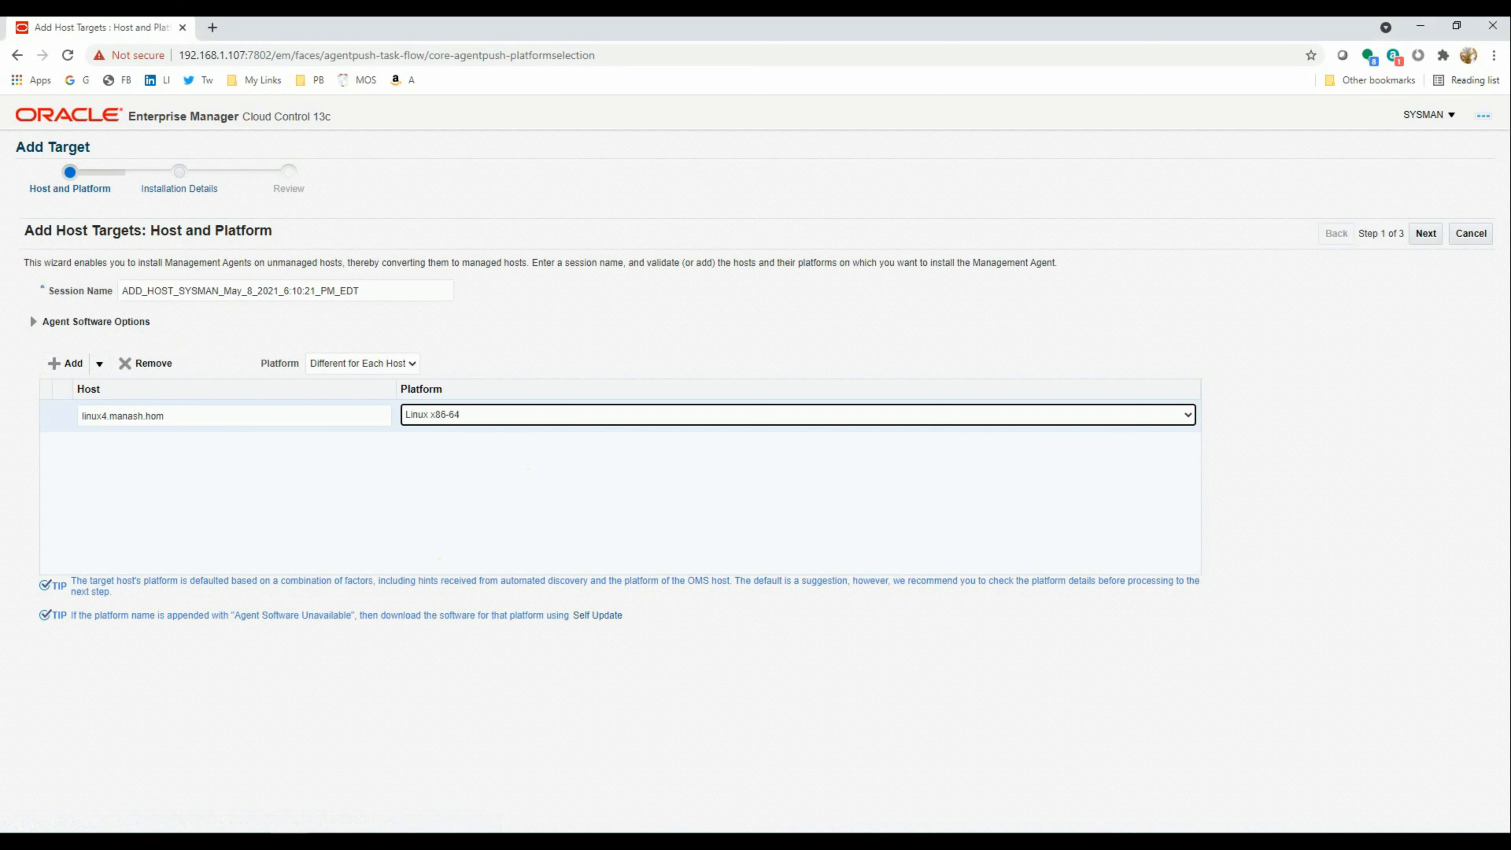
{"action": "left_click", "coordinate": [1427, 238]}
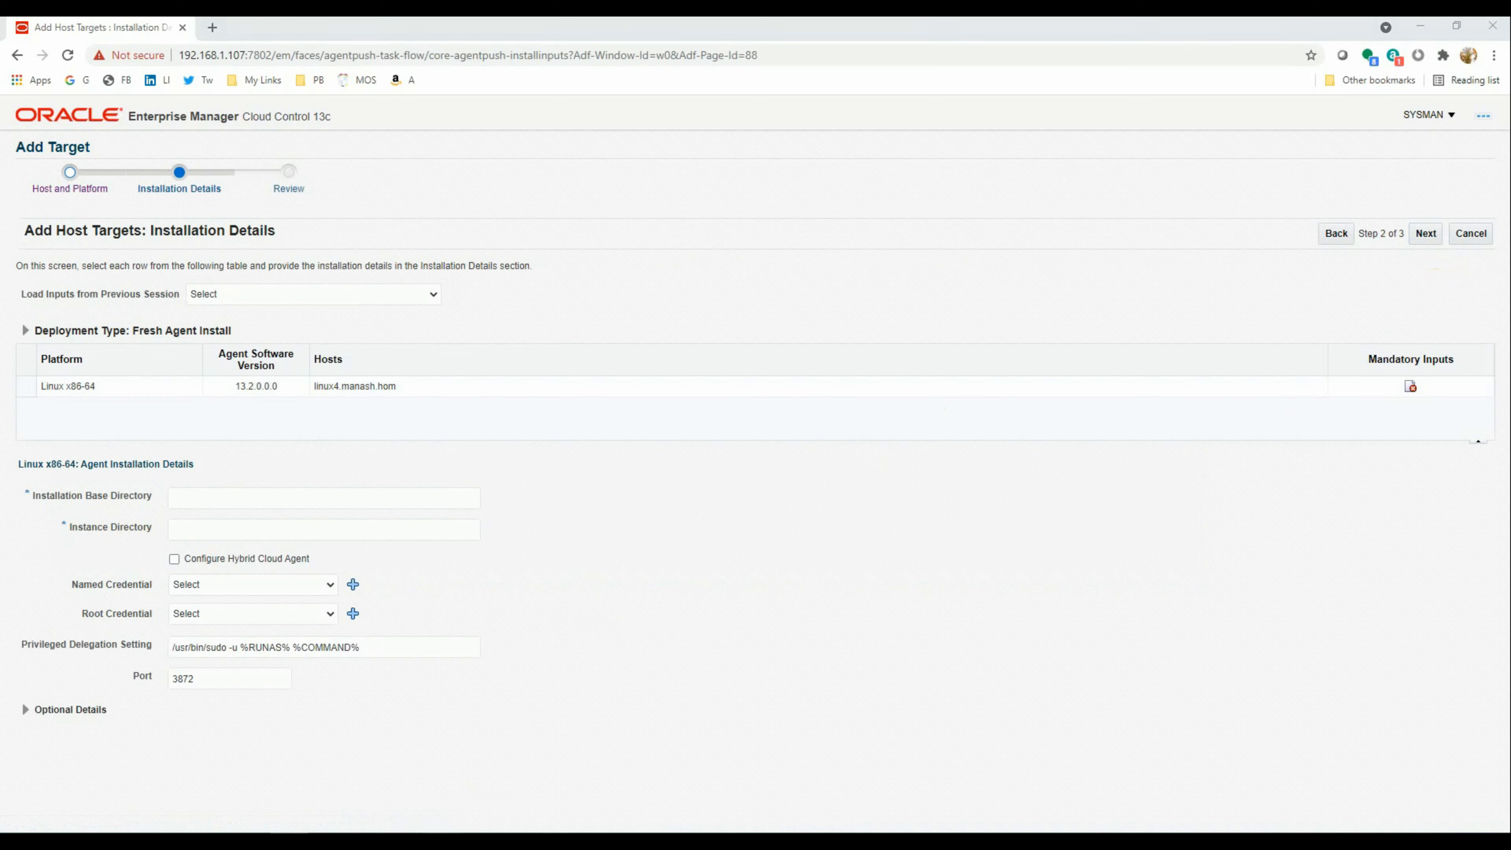
Copy the /u01/app/oracle/agent13c path from the linux4 terminal
{"action": "key", "text": "alt+Tab"}
{"action": "double_click", "coordinate": [432, 749]}
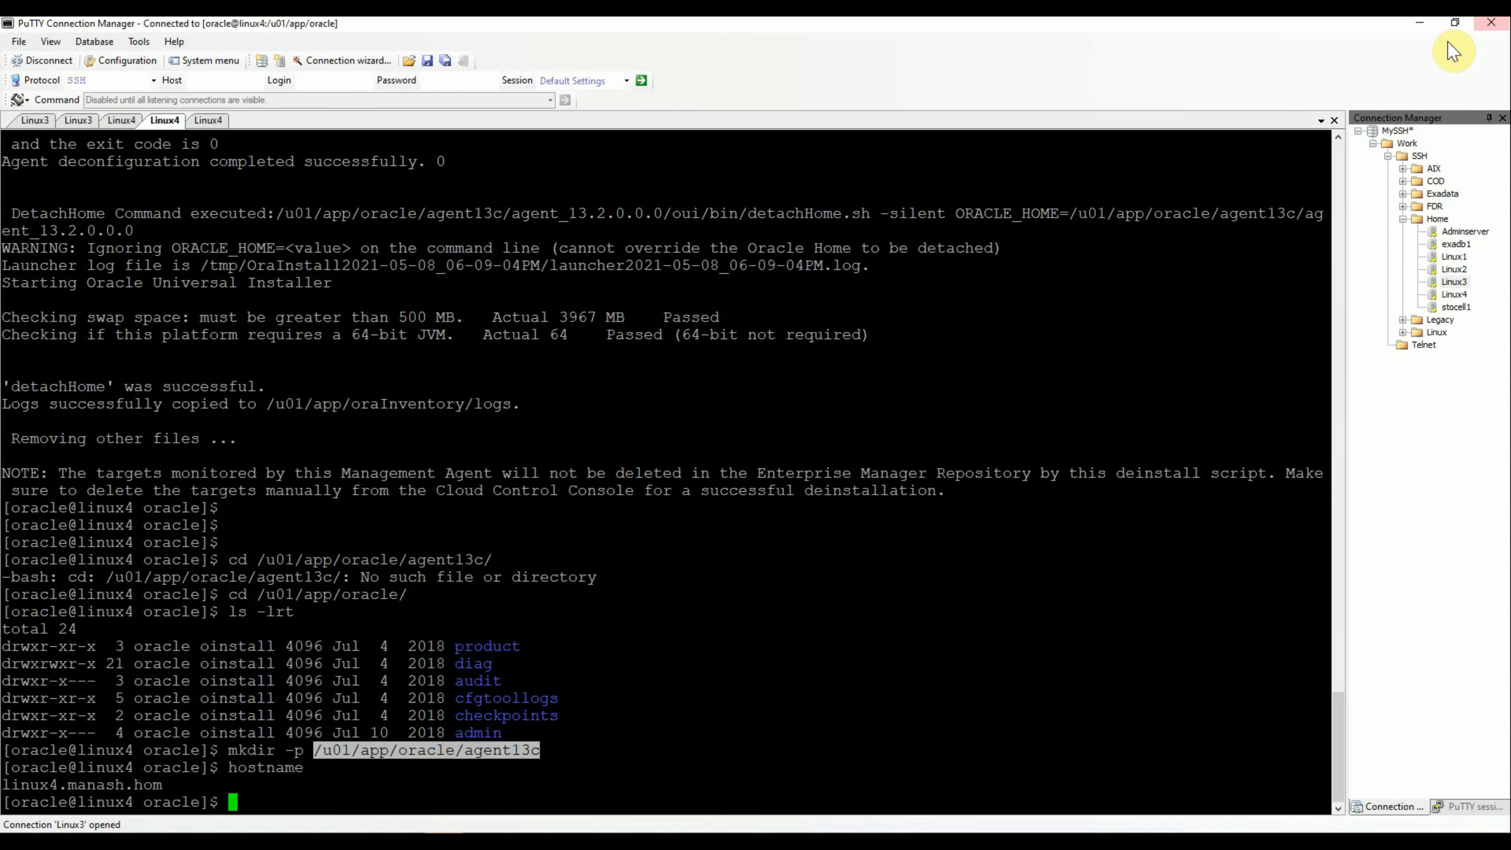
{"action": "left_click", "coordinate": [1419, 23]}
Set the installation base directory to /u01/app/oracle/agent13c
{"action": "left_click", "coordinate": [265, 498]}
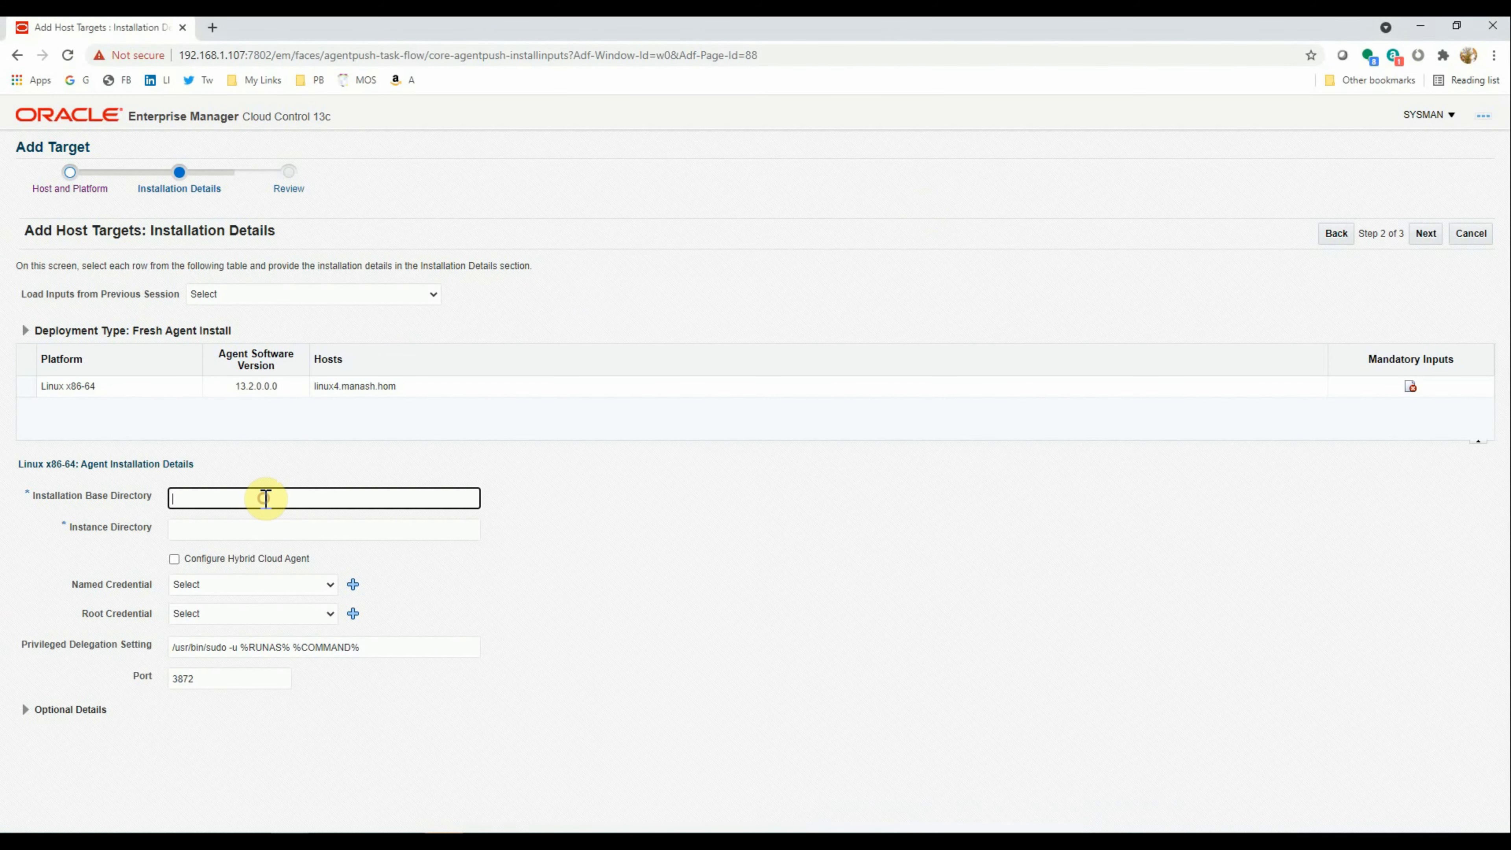
{"action": "type", "text": "/u01/app/oracle/agent13c"}
{"action": "left_click", "coordinate": [269, 530]}
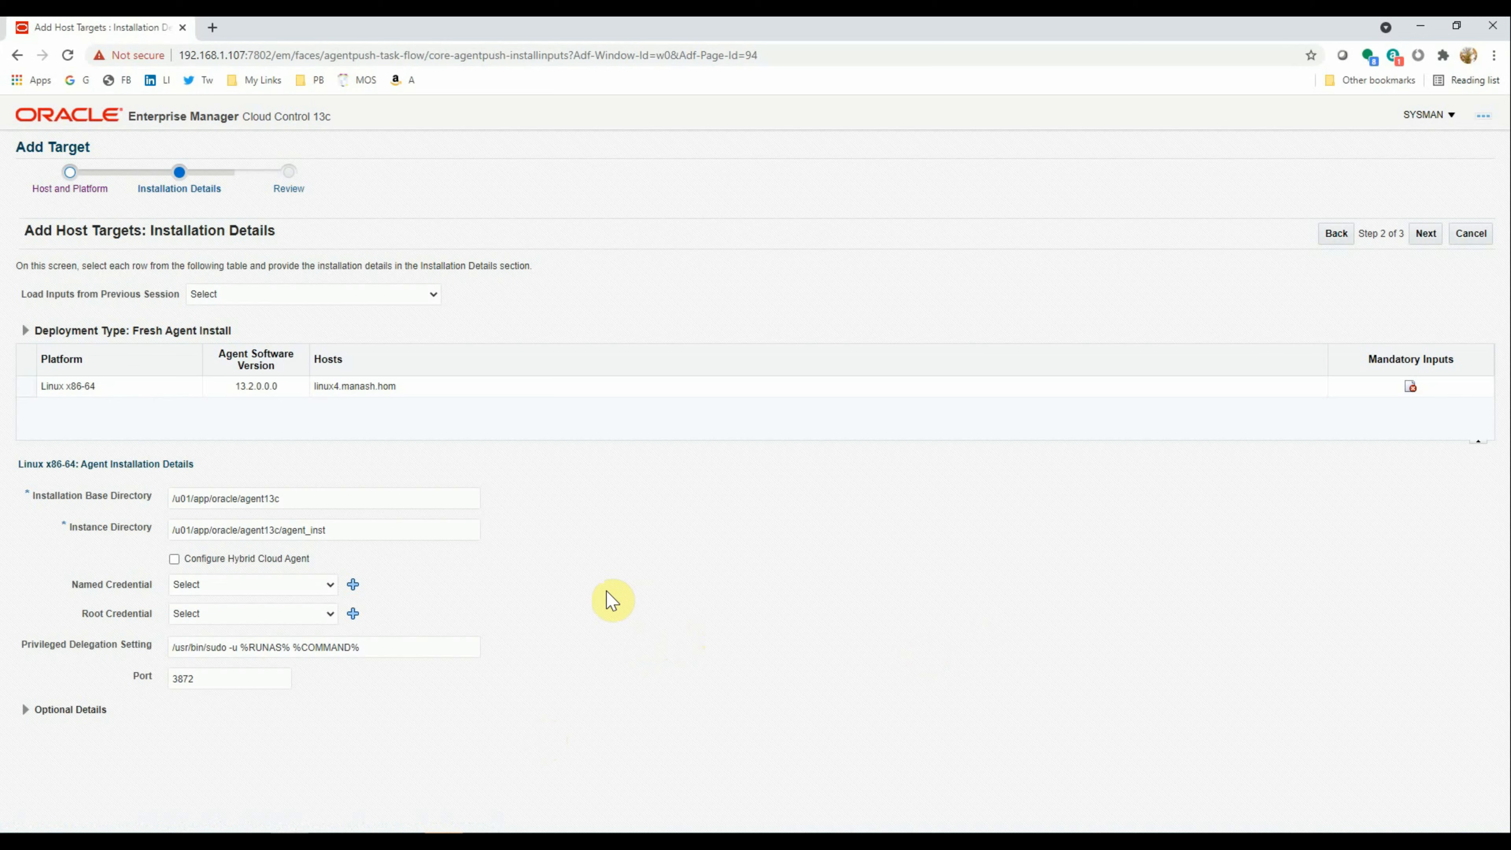
Create named credential NC_HOST_ORADBA_ORACLE for user oradba, using Sudo to run as oracle
{"action": "left_click", "coordinate": [352, 585]}
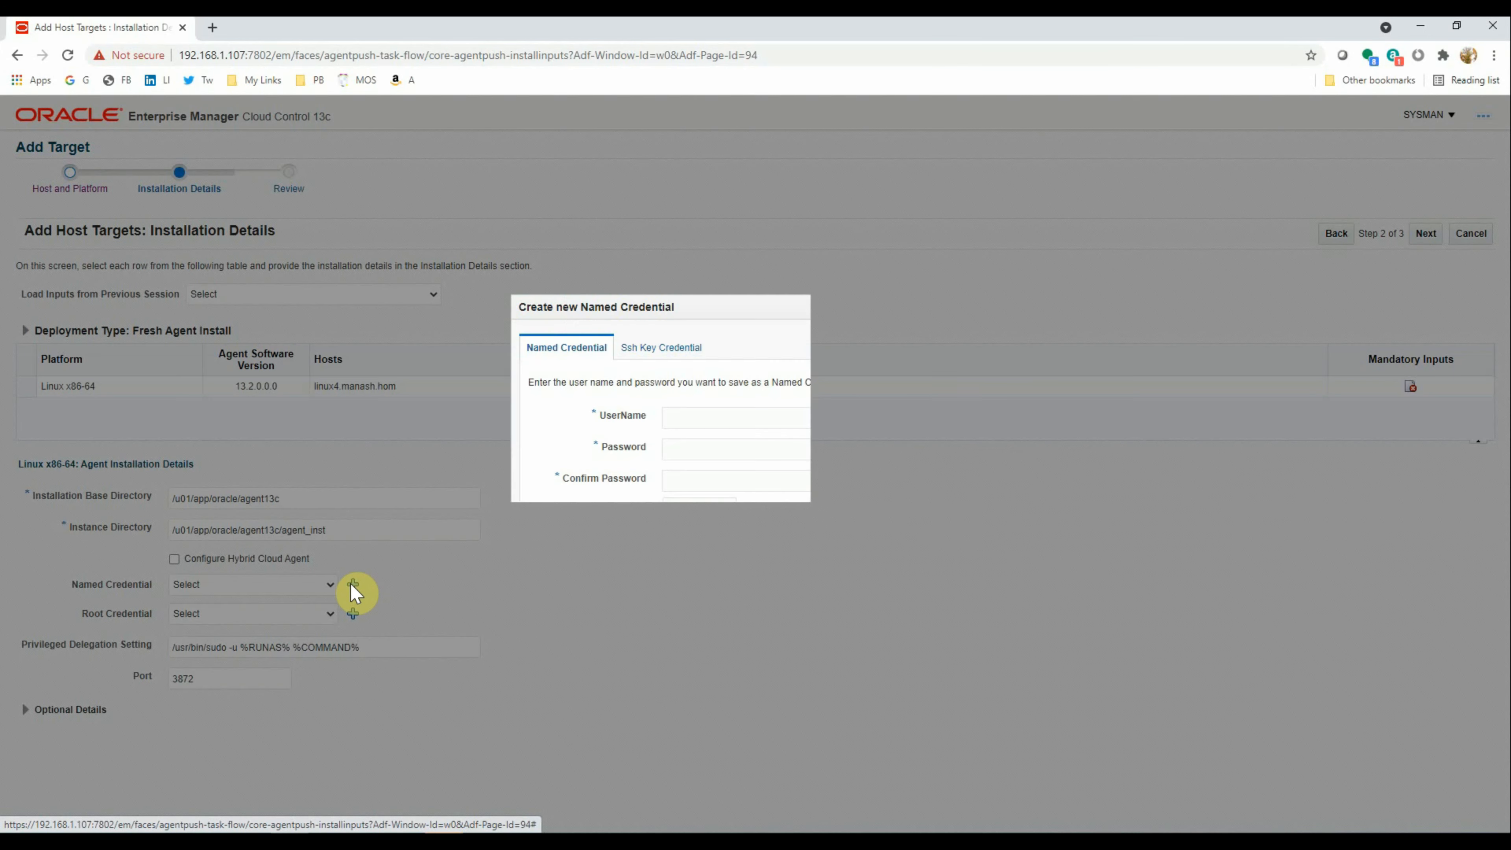
{"action": "left_click", "coordinate": [705, 423]}
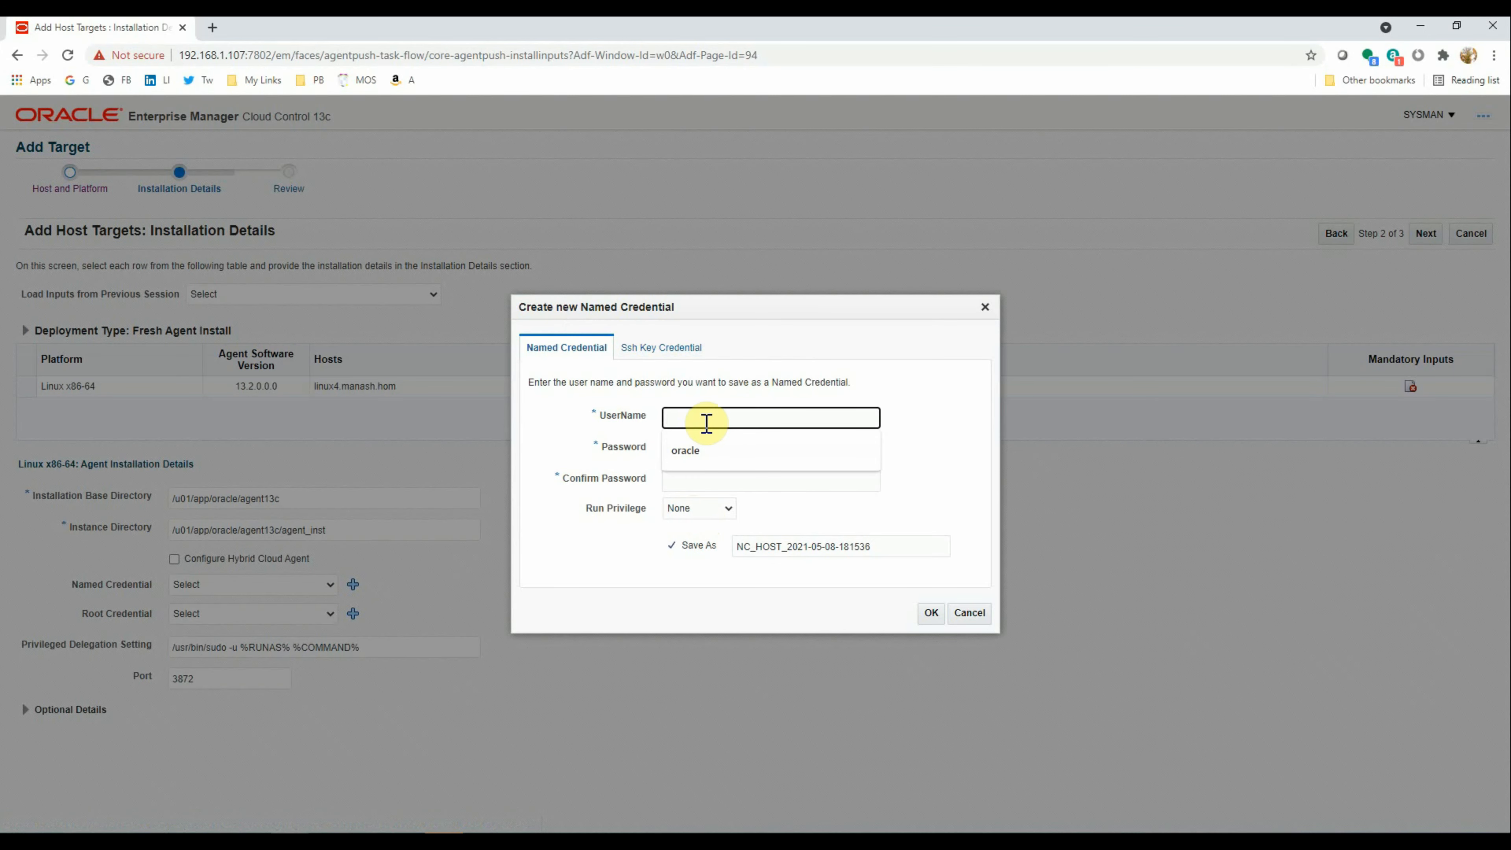
{"action": "type", "text": "oradba"}
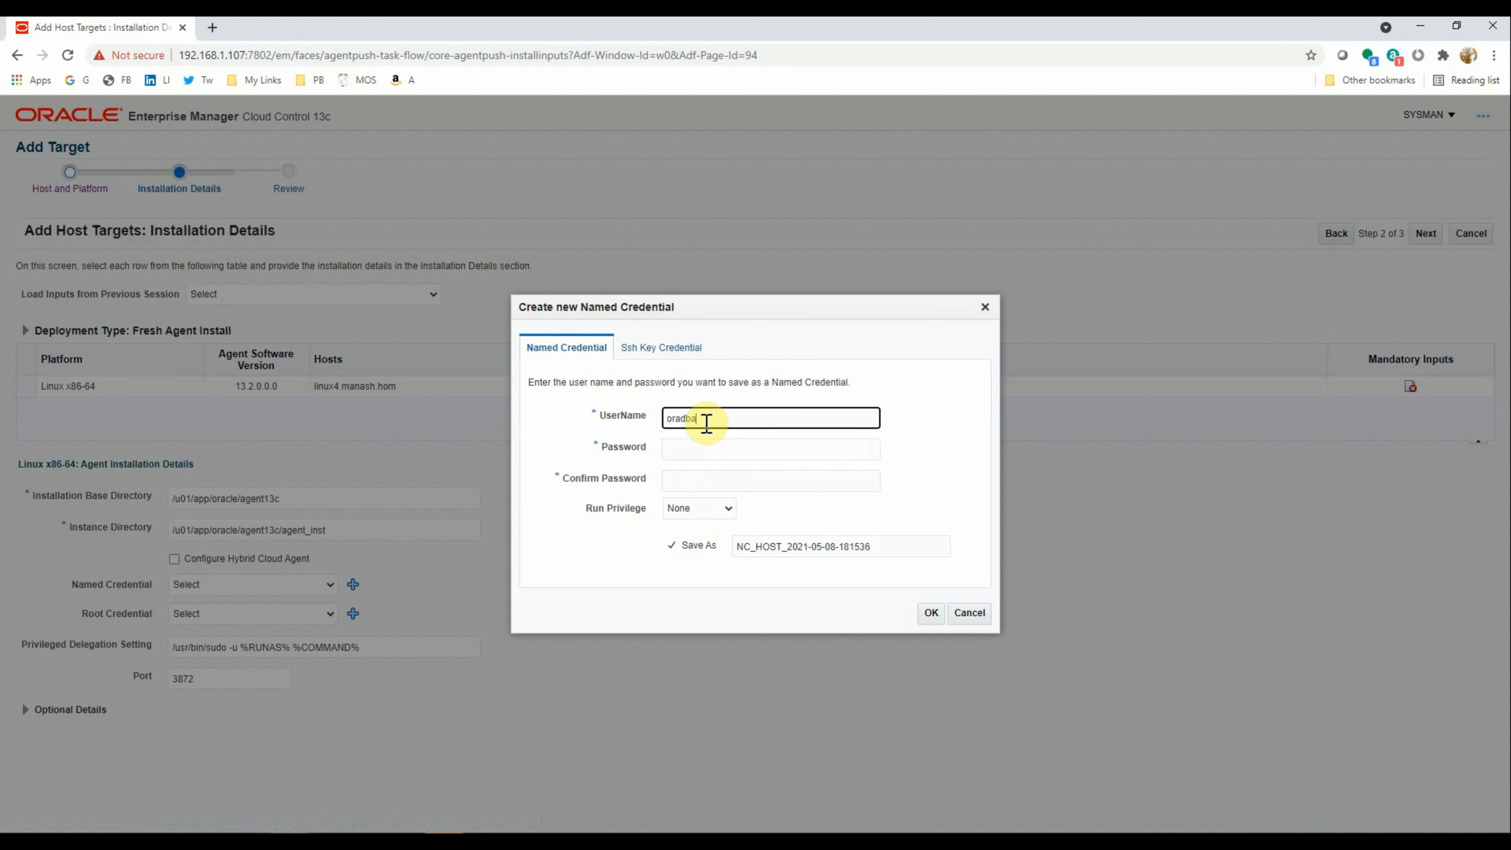
{"action": "key", "text": "Tab"}
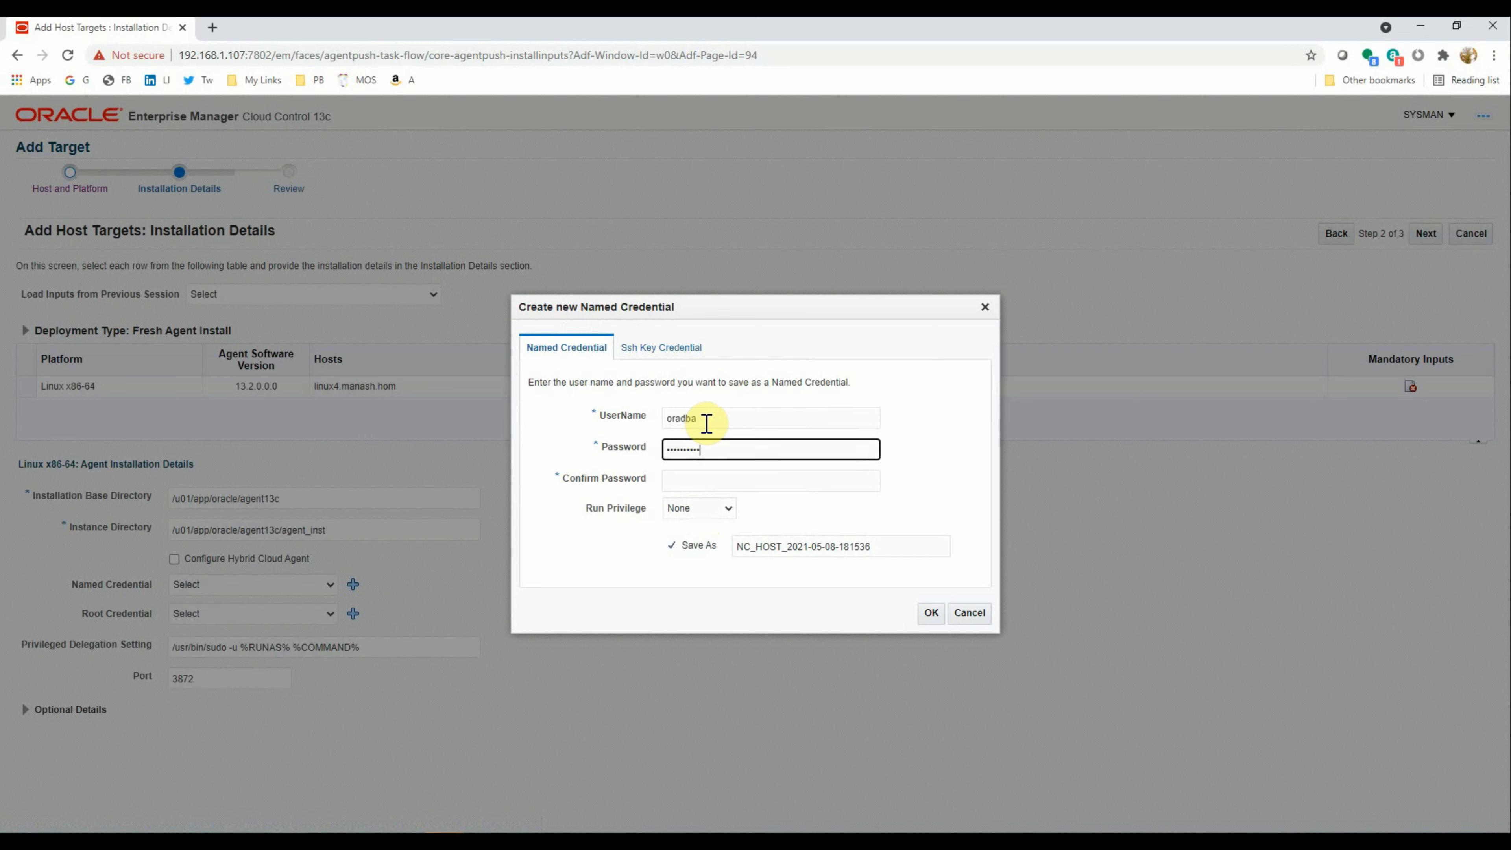
{"action": "key", "text": "Tab"}
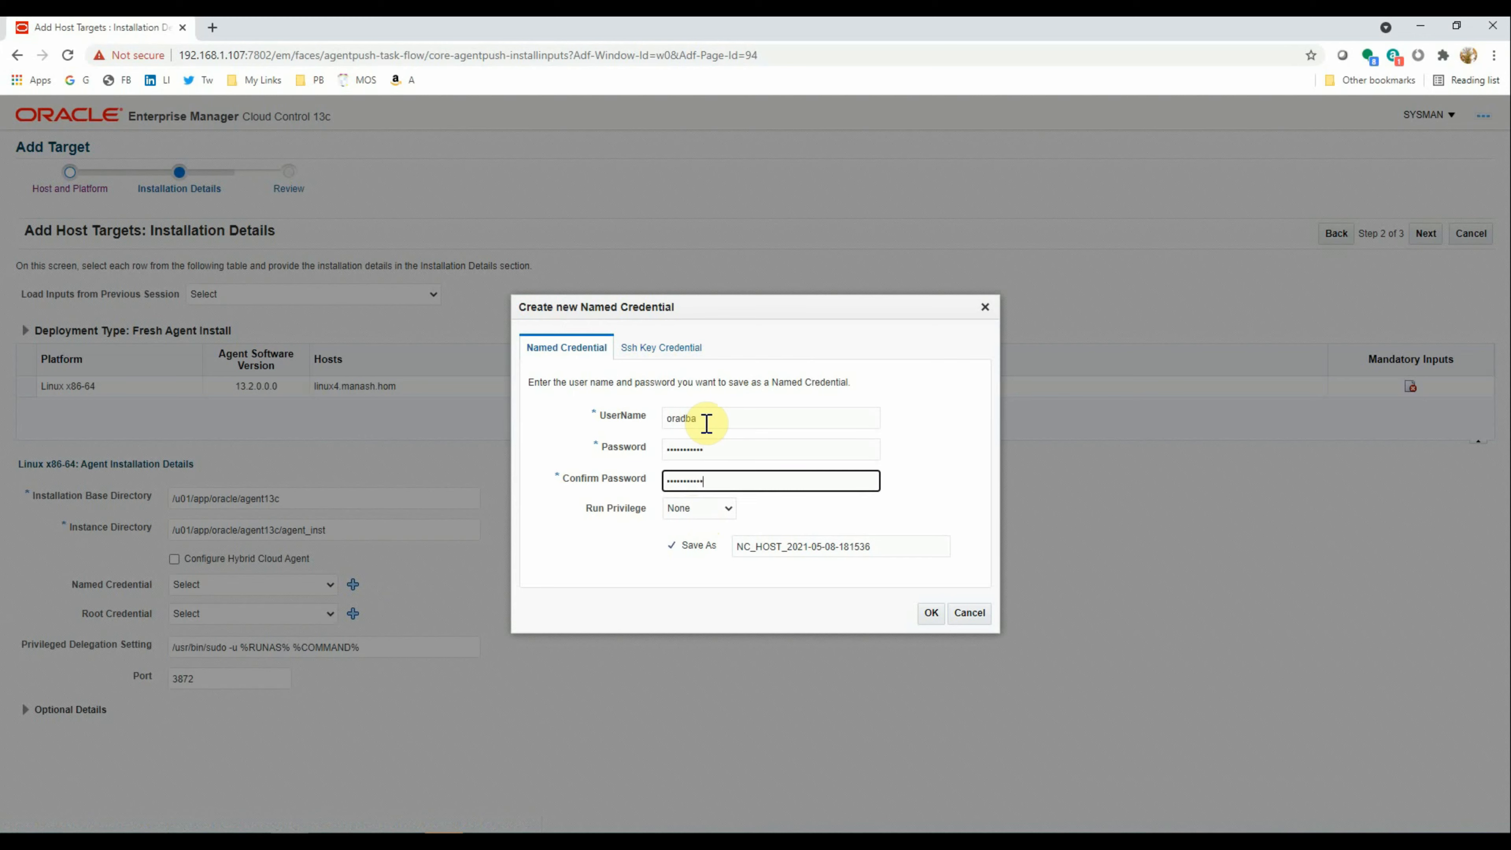
{"action": "key", "text": "Tab"}
{"action": "left_click", "coordinate": [699, 513]}
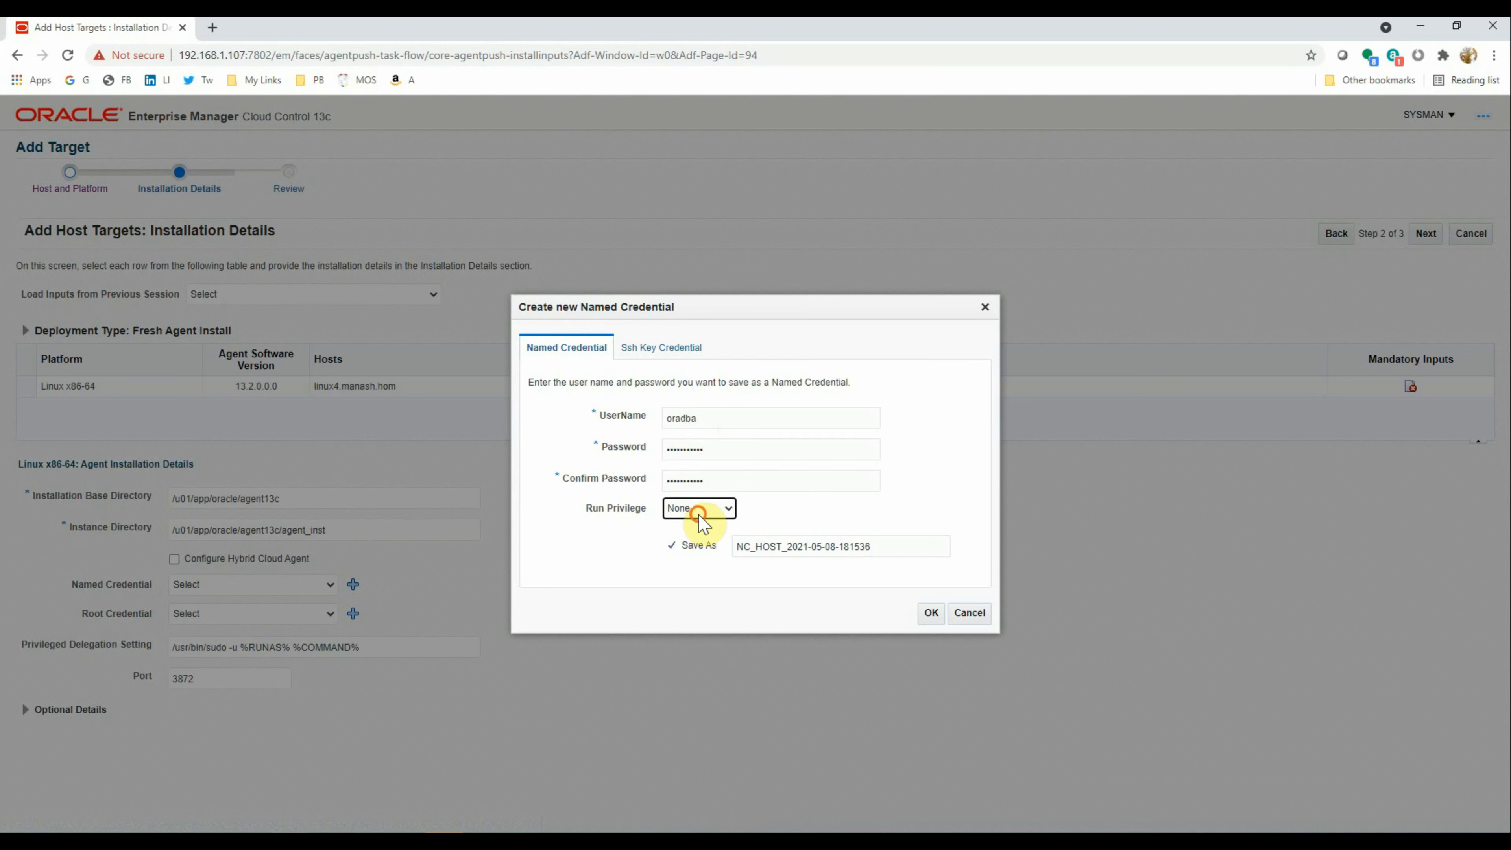
{"action": "left_click", "coordinate": [697, 533]}
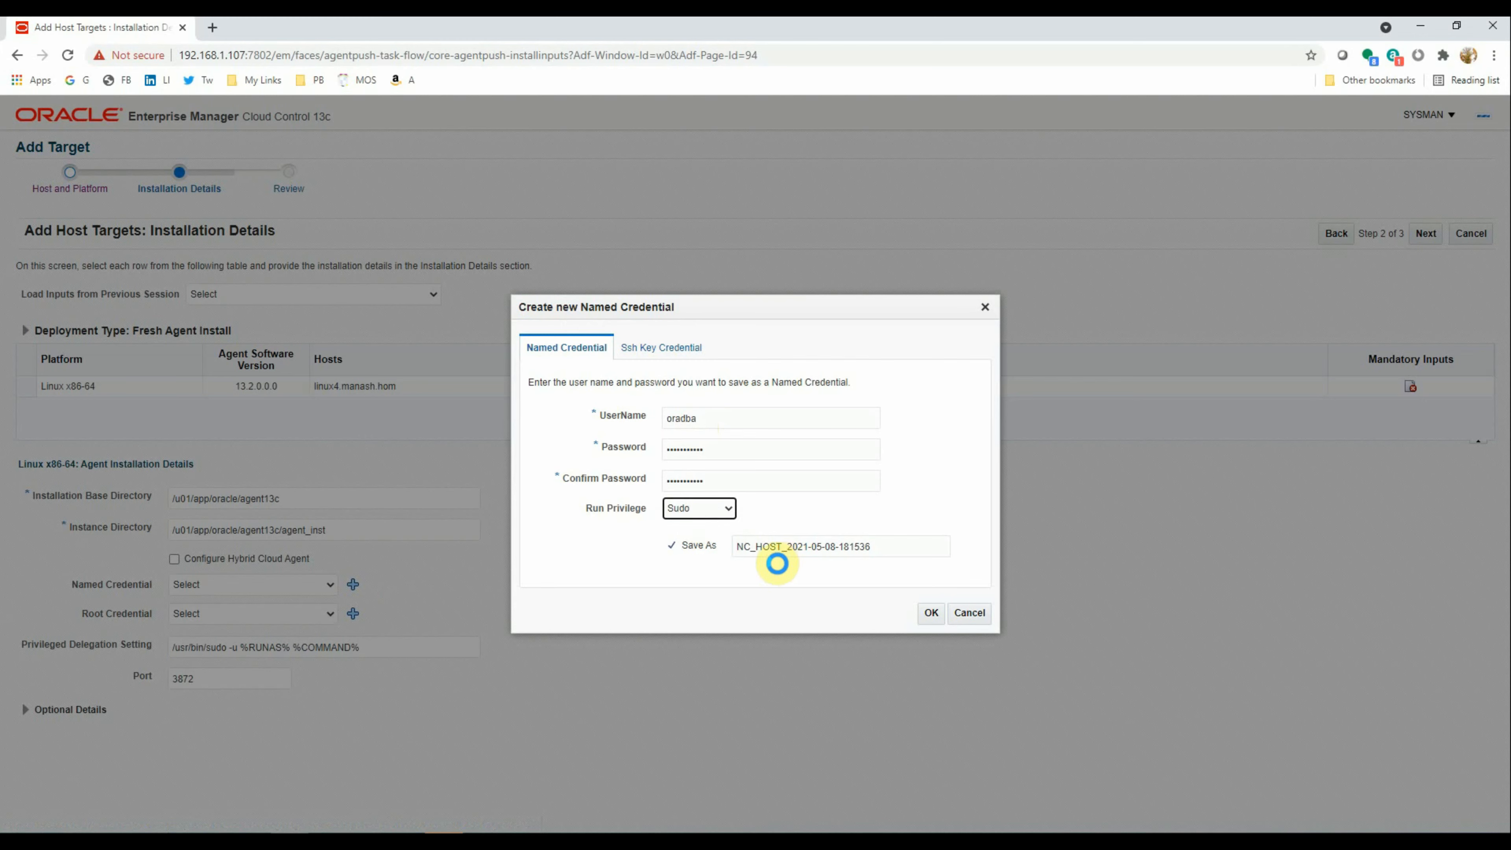
{"action": "left_click", "coordinate": [833, 513]}
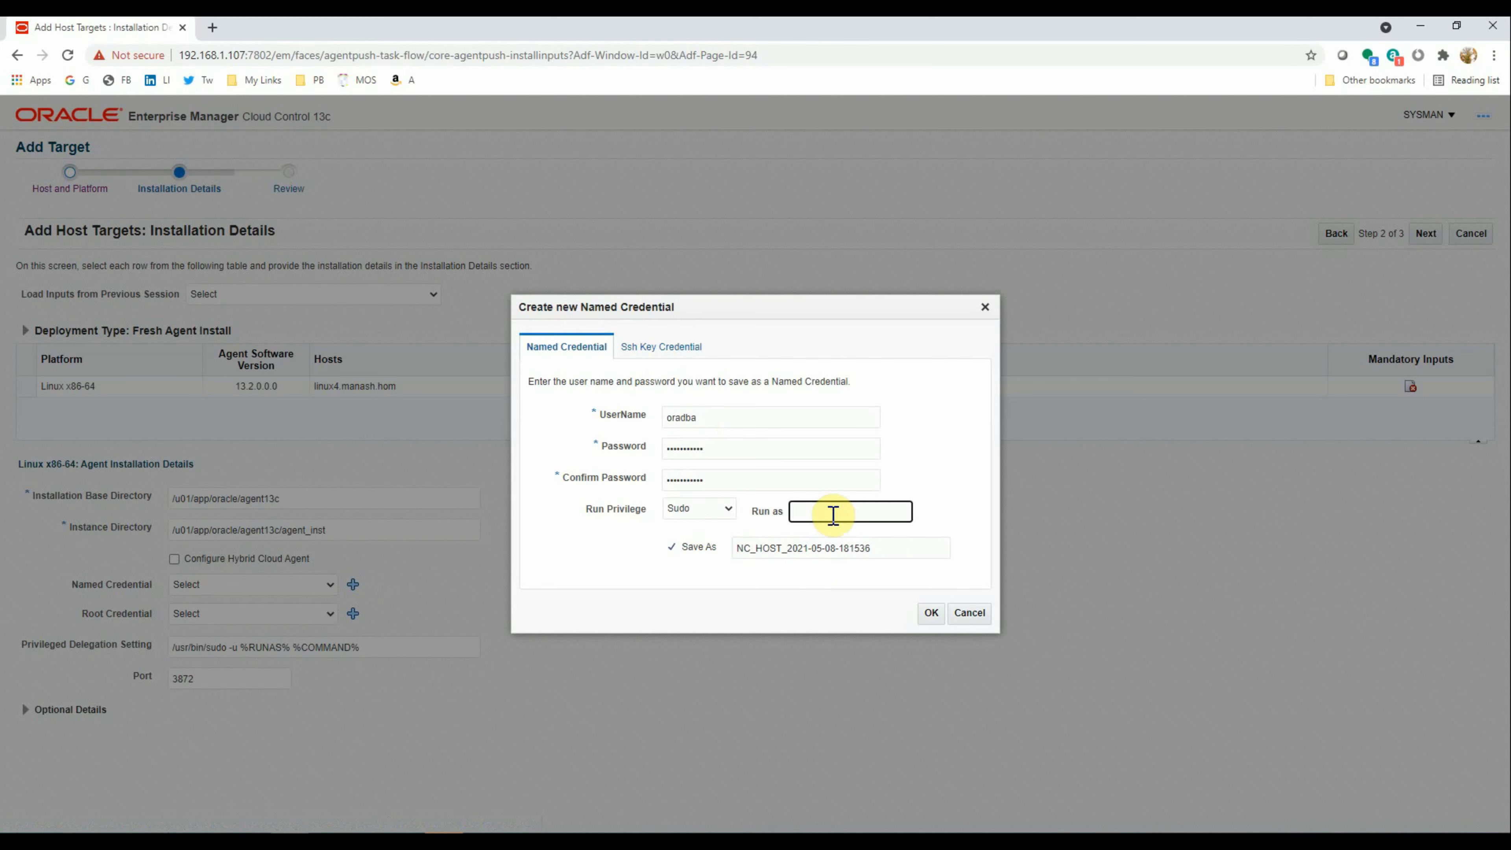
{"action": "type", "text": "oracle"}
{"action": "left_click_drag", "start_coordinate": [786, 547], "coordinate": [870, 548]}
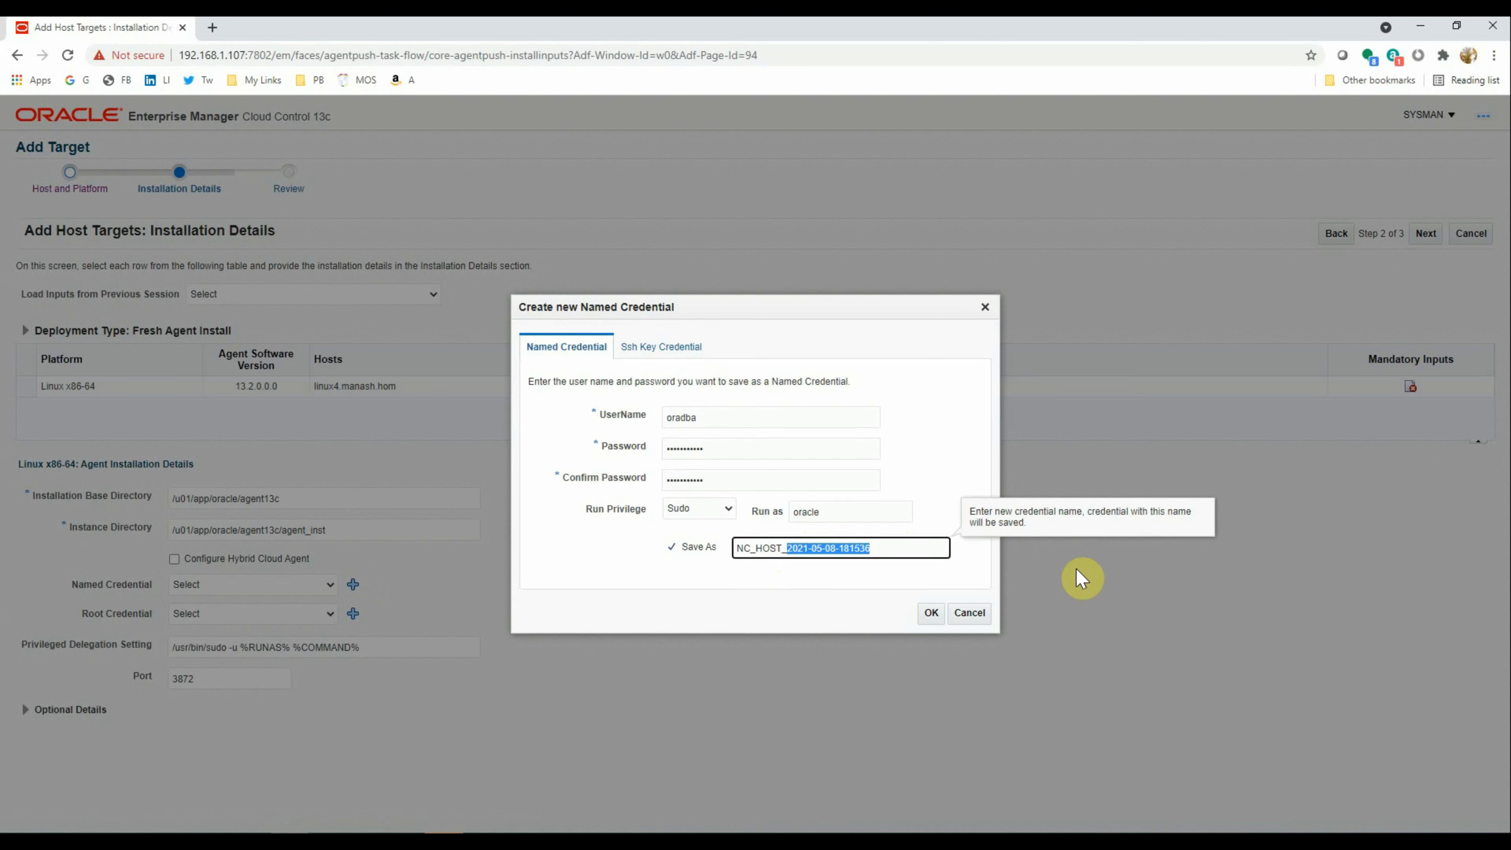
{"action": "type", "text": "ORADBA_ORACLE"}
{"action": "left_click", "coordinate": [929, 616]}
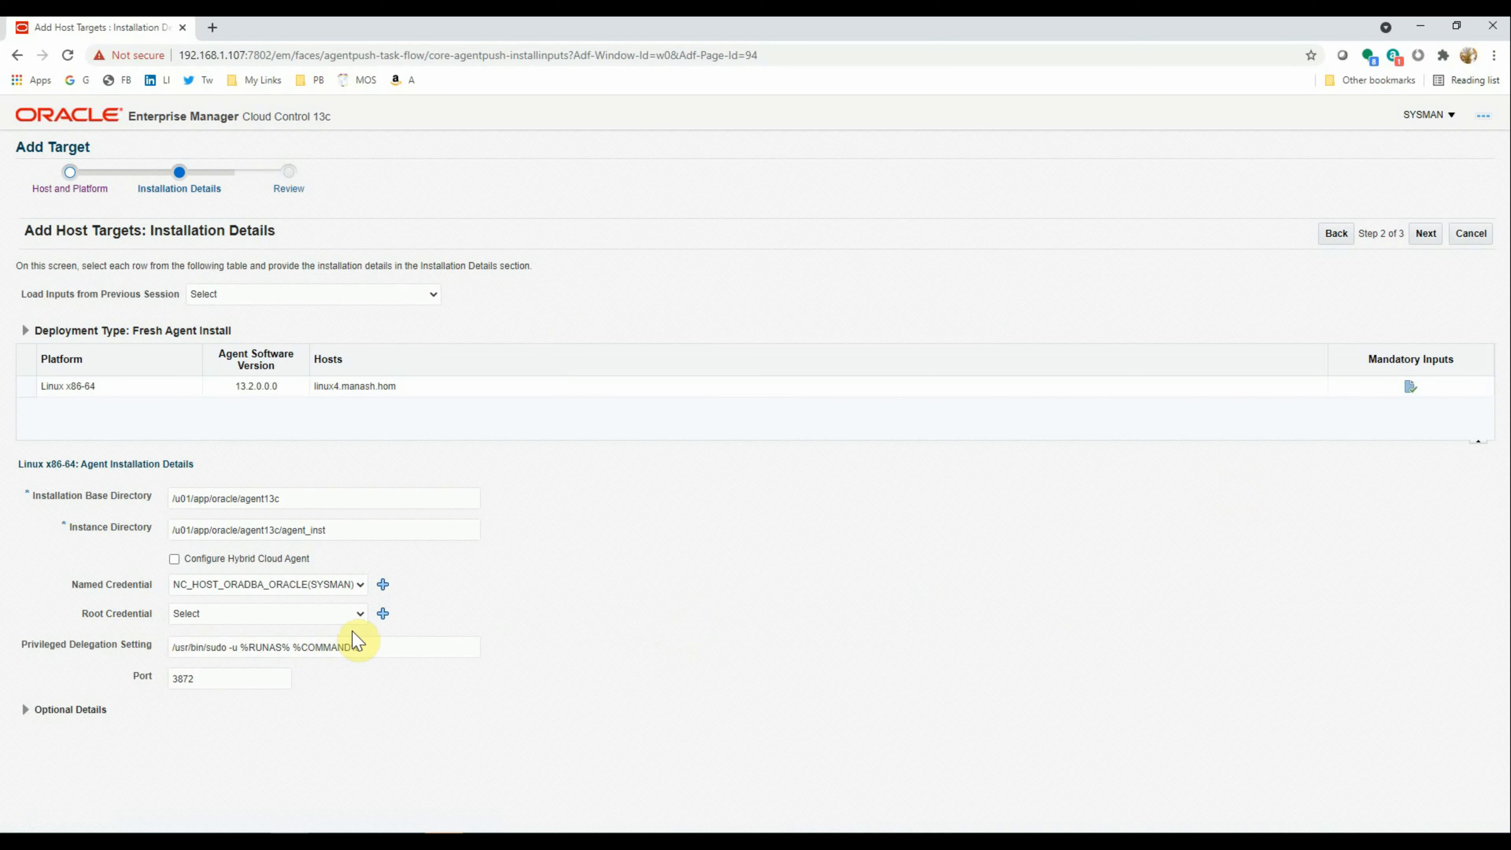
Begin a new root credential with user name oradba and its password
{"action": "left_click", "coordinate": [380, 615]}
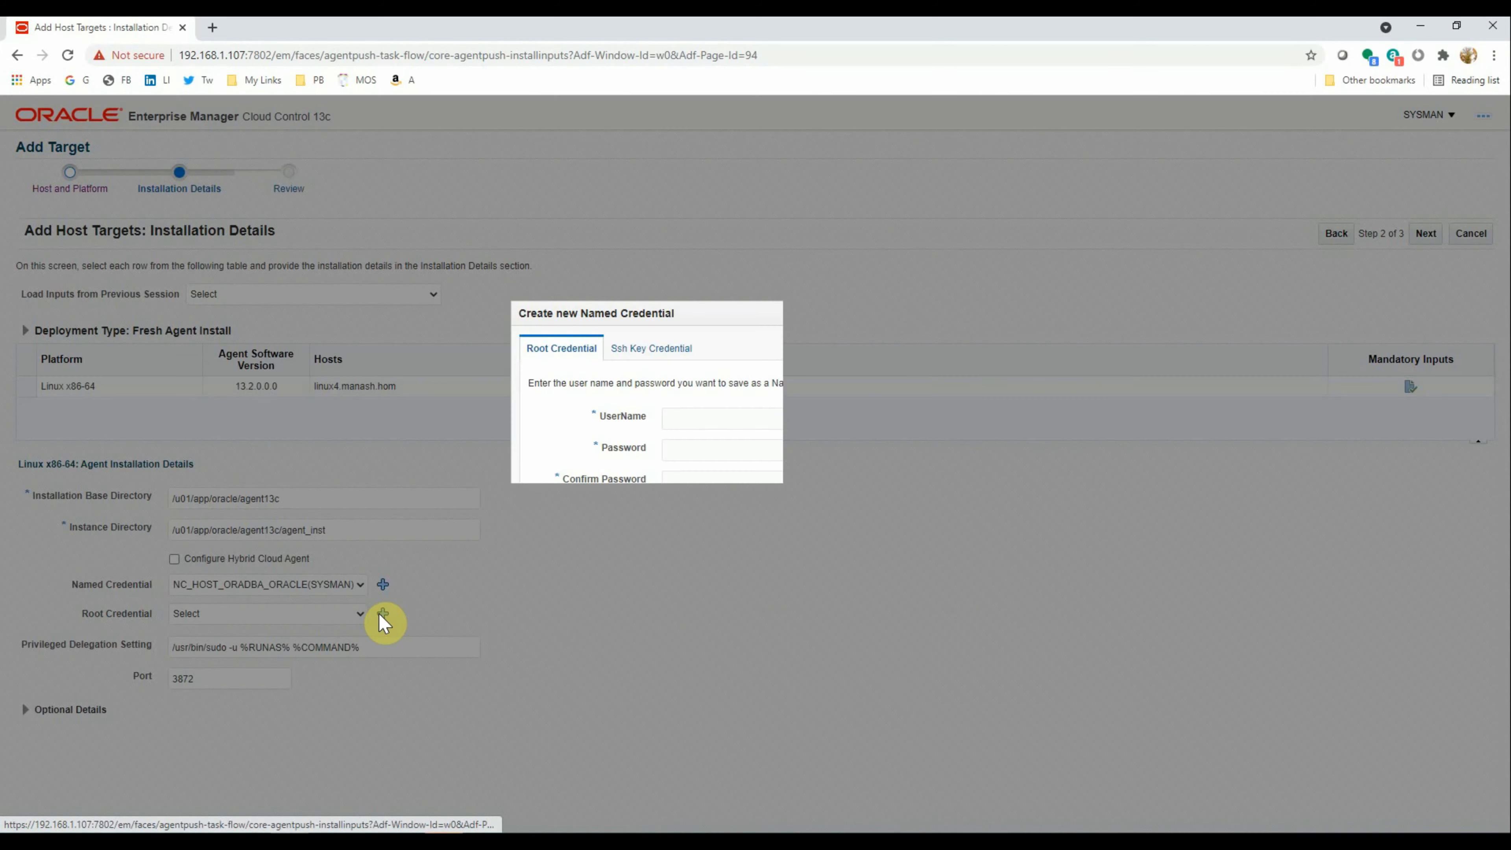
{"action": "left_click", "coordinate": [713, 417]}
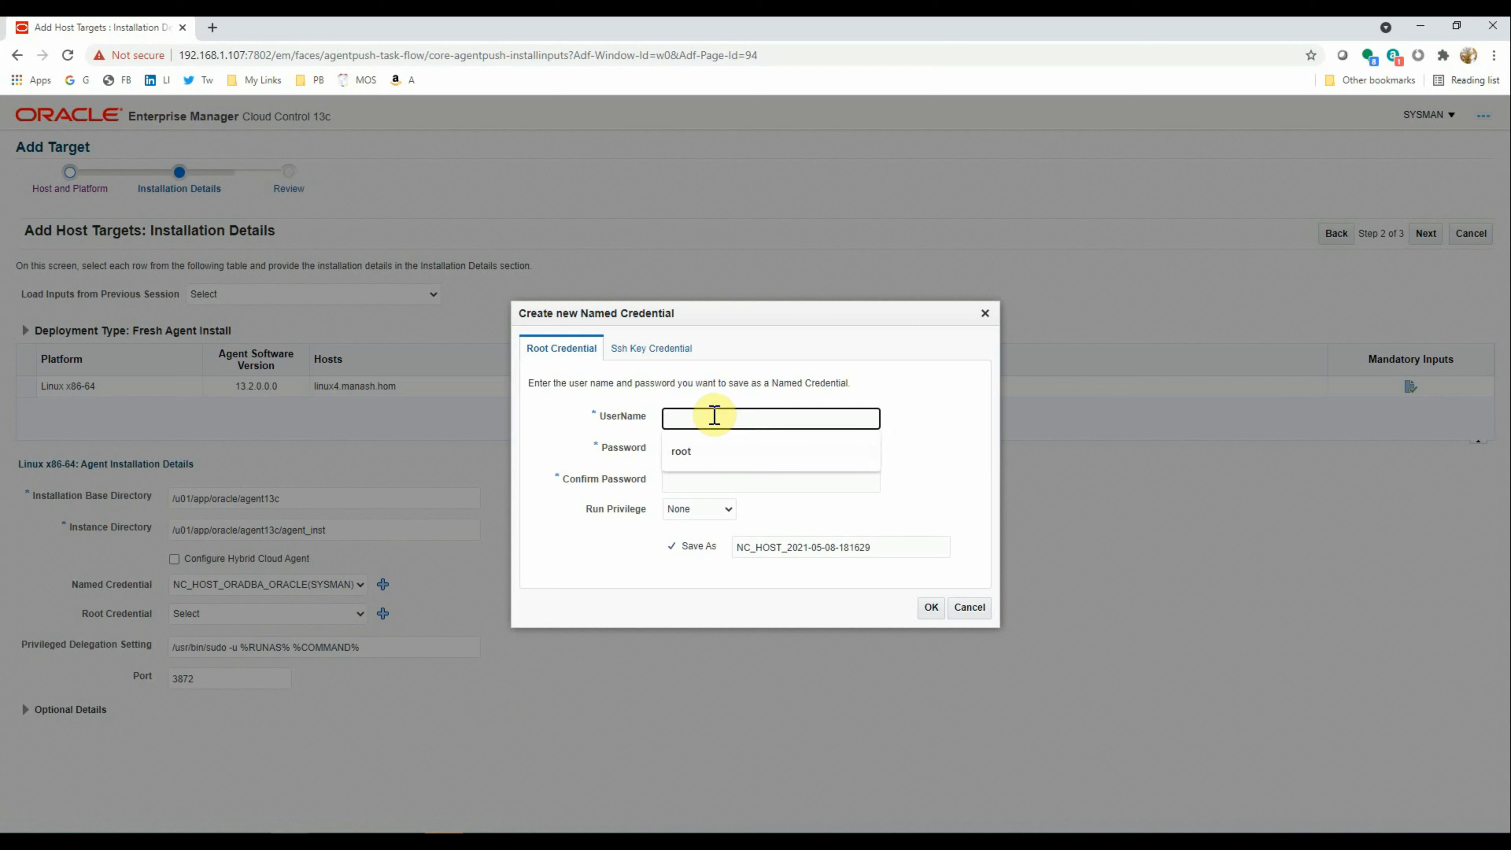
{"action": "type", "text": "oradba"}
{"action": "key", "text": "Tab"}
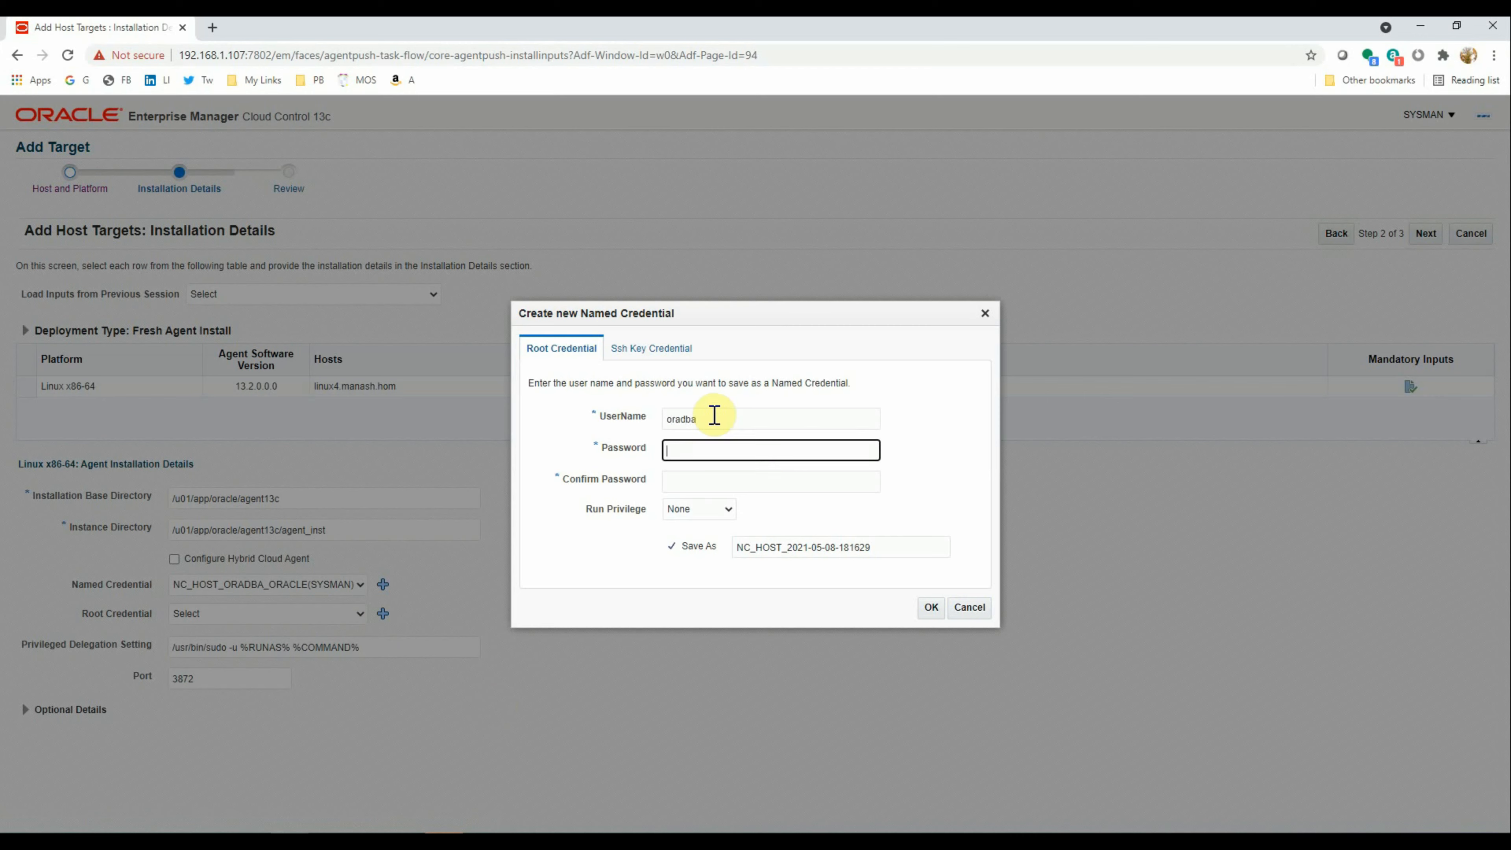
{"action": "type", "text": "••••"}
{"action": "key", "text": "Tab"}
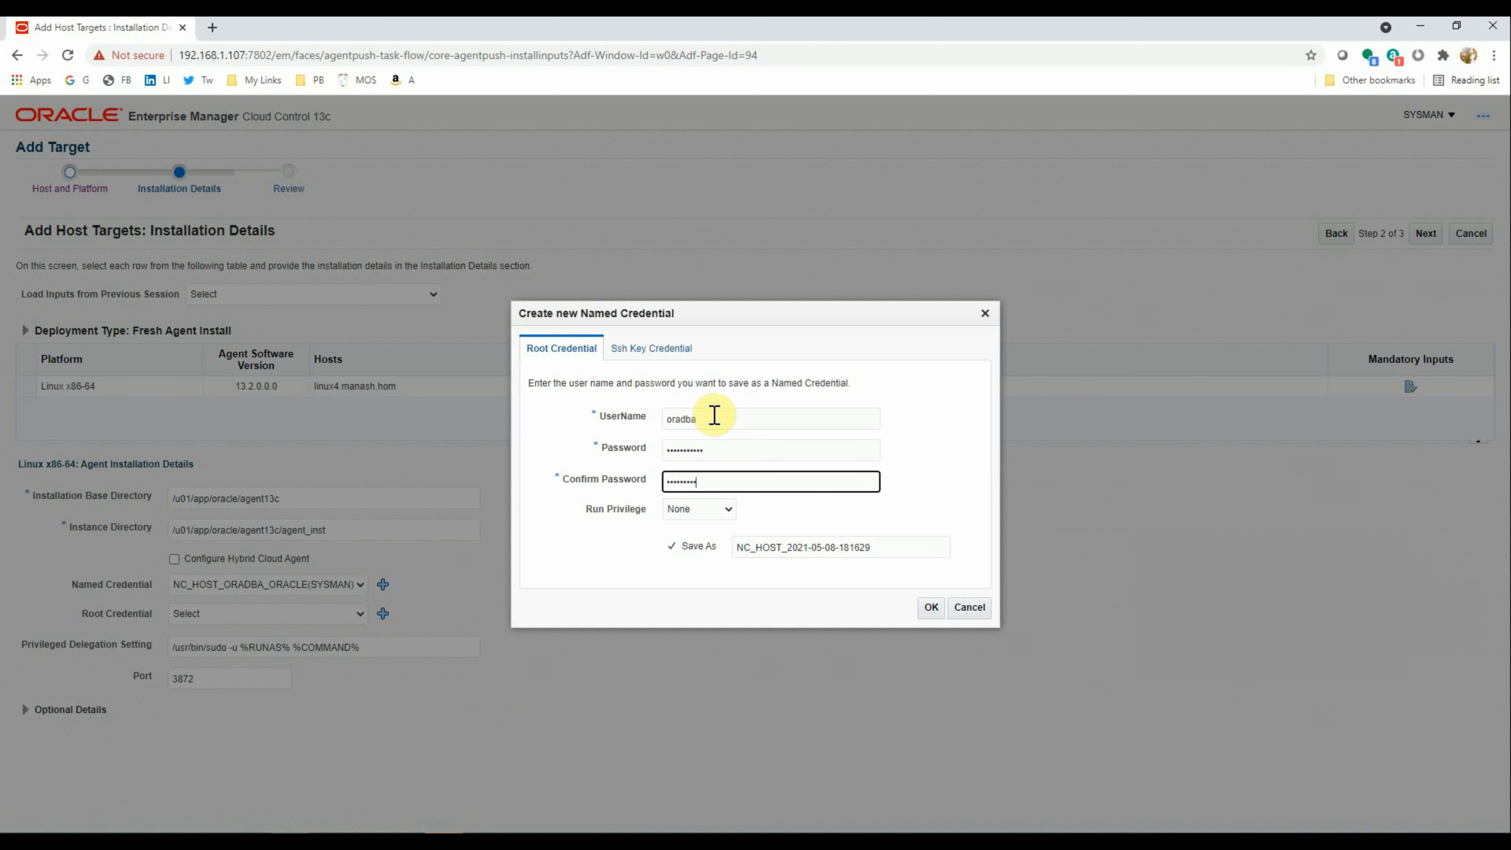
{"action": "key", "text": "Tab"}
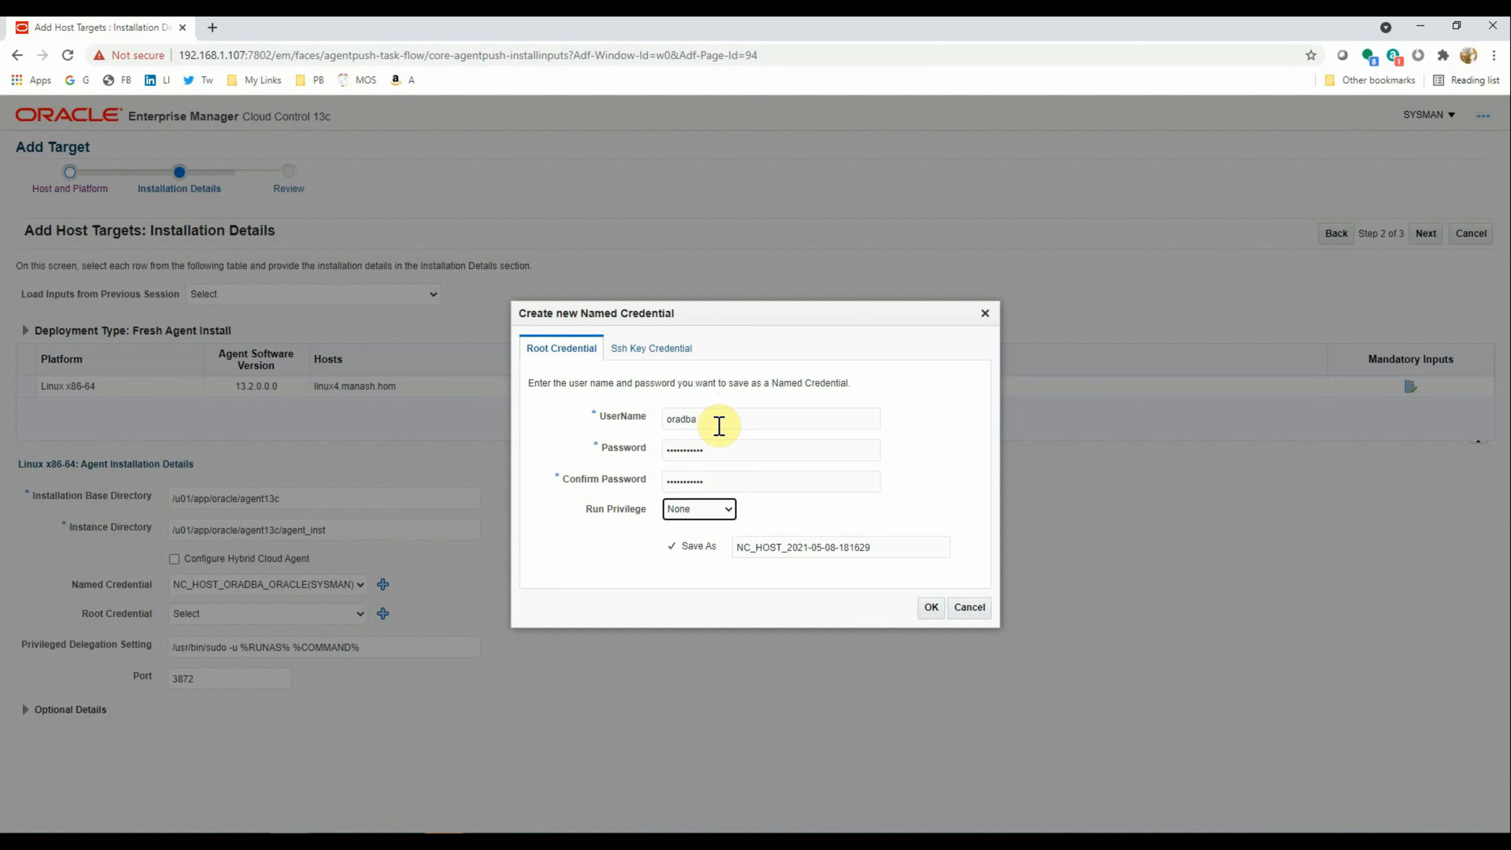
Set it to Sudo running as root, name it NC_HOST_ORADBA_ROOT, and save
{"action": "left_click", "coordinate": [724, 510]}
{"action": "left_click", "coordinate": [707, 539]}
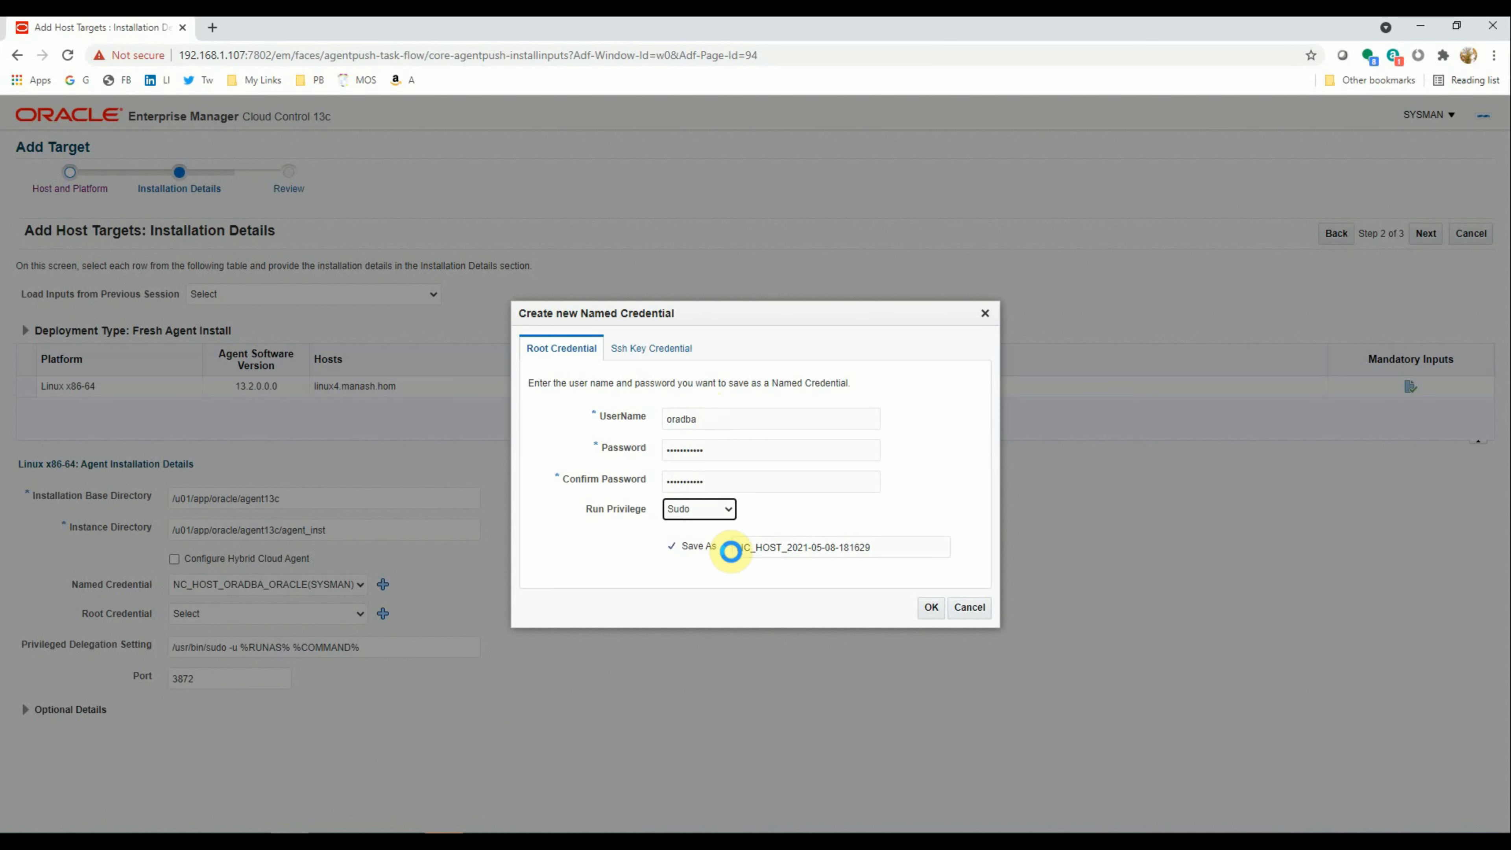
{"action": "left_click", "coordinate": [810, 519]}
{"action": "type", "text": "r"}
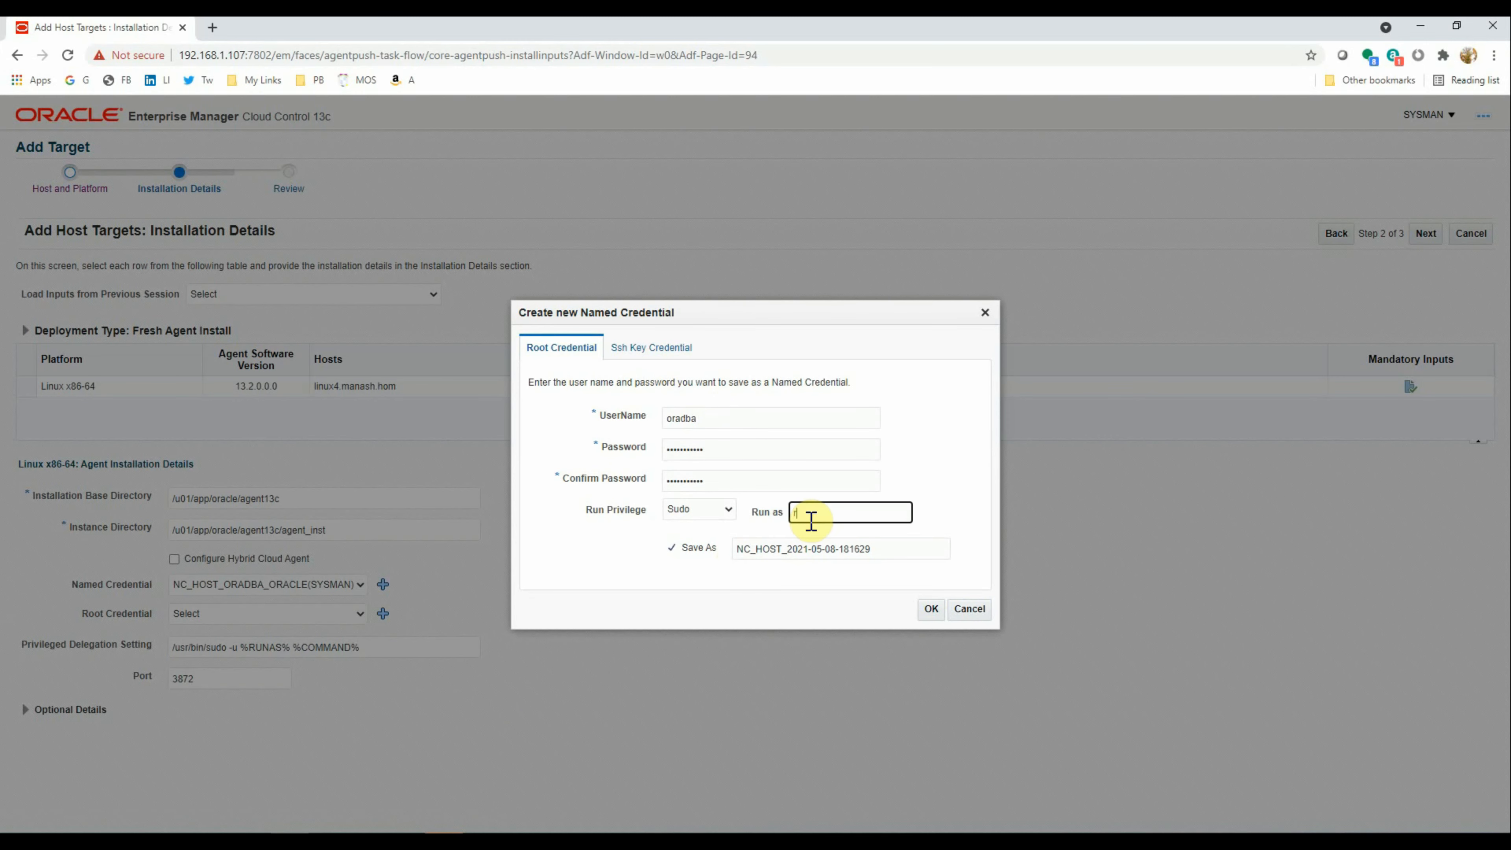
{"action": "type", "text": "oot"}
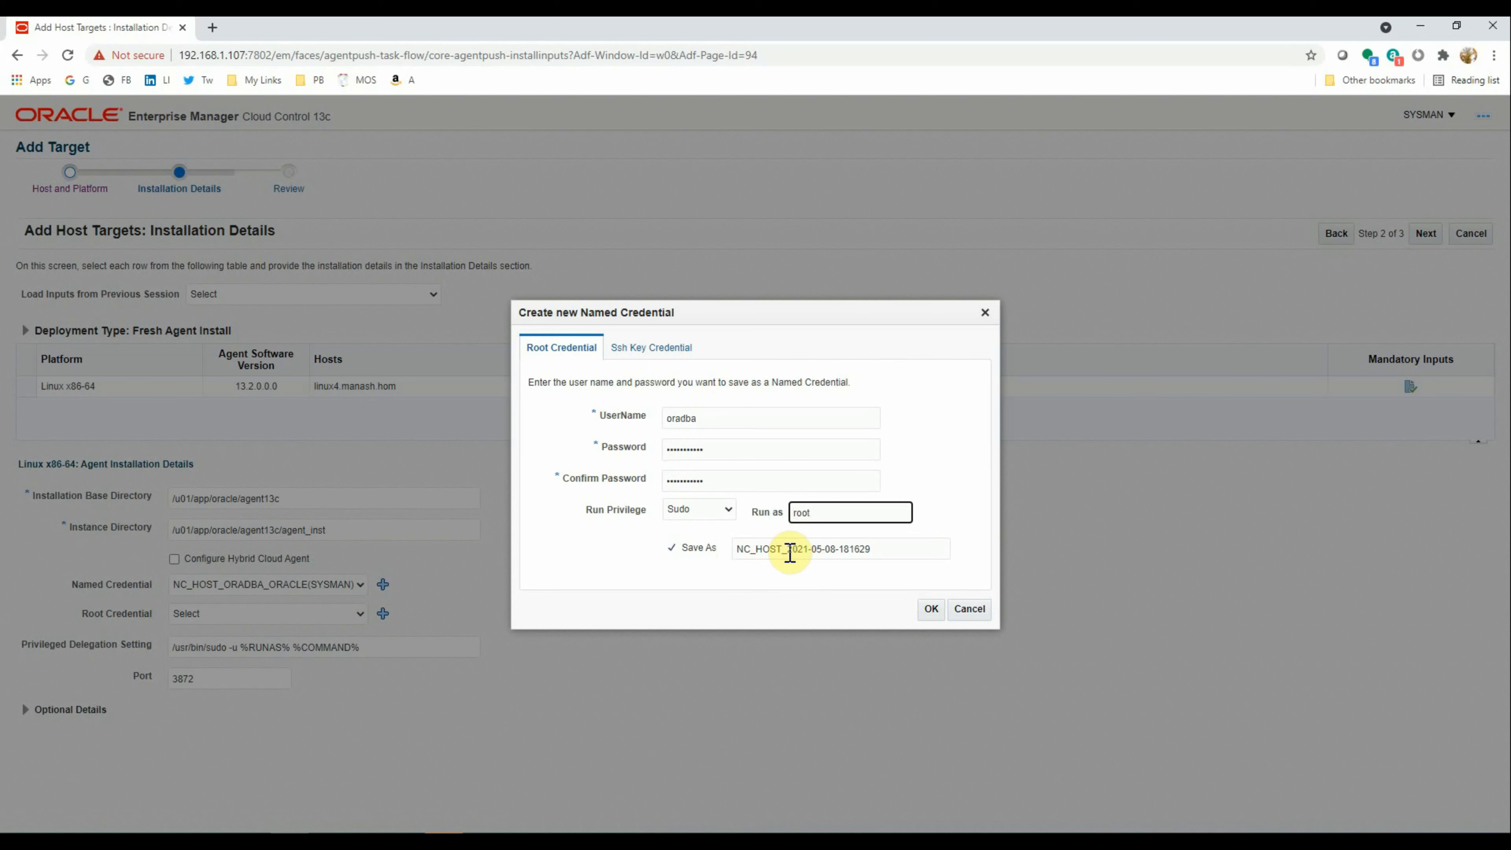
{"action": "left_click_drag", "start_coordinate": [788, 549], "coordinate": [1157, 567]}
{"action": "type", "text": "OR"}
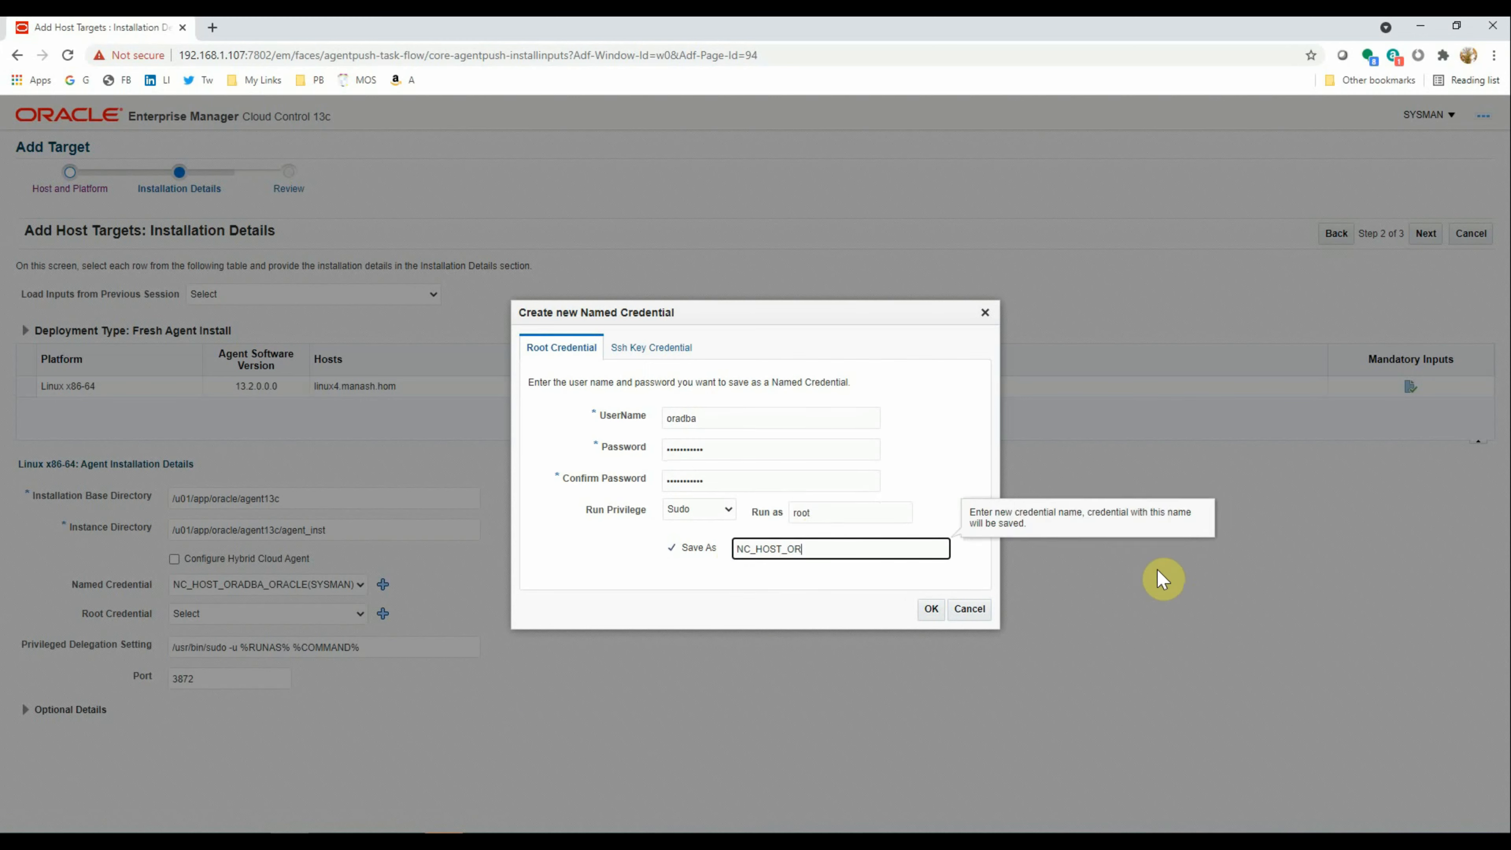
{"action": "type", "text": "ADBA_ROOT"}
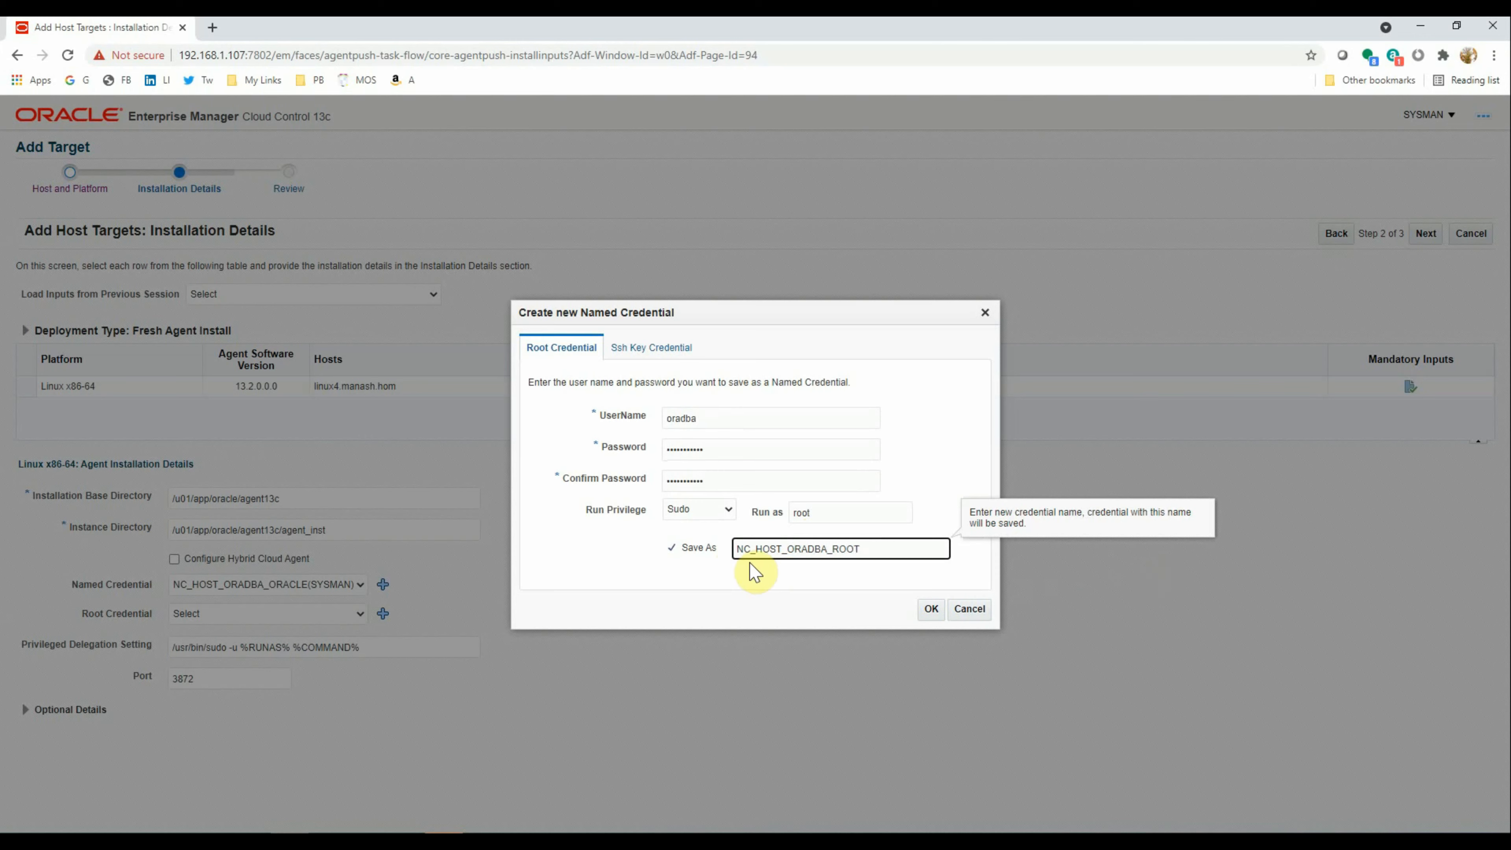
{"action": "left_click", "coordinate": [930, 609]}
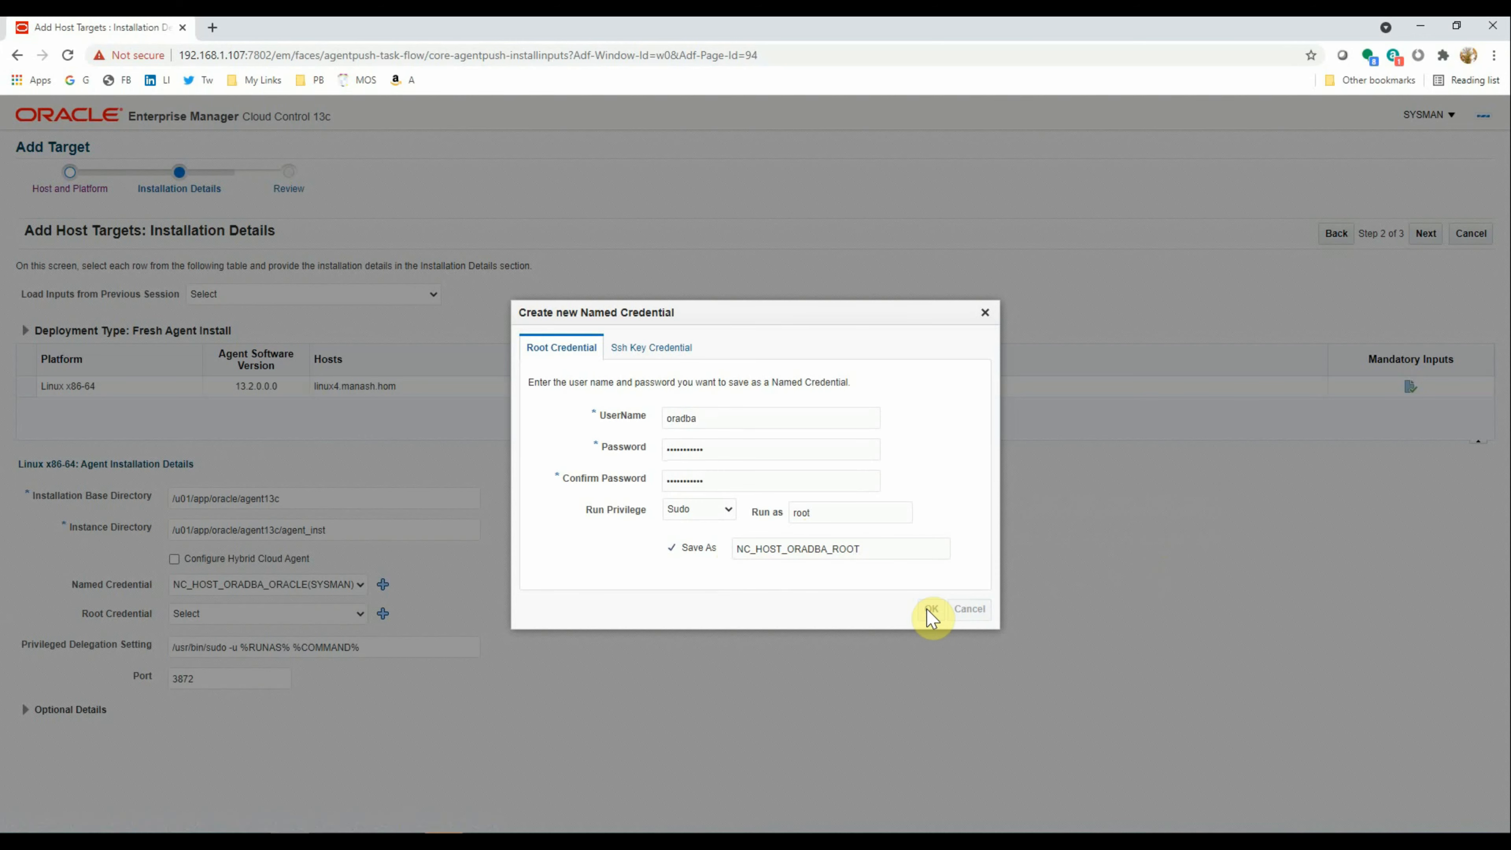
{"action": "left_click", "coordinate": [931, 610]}
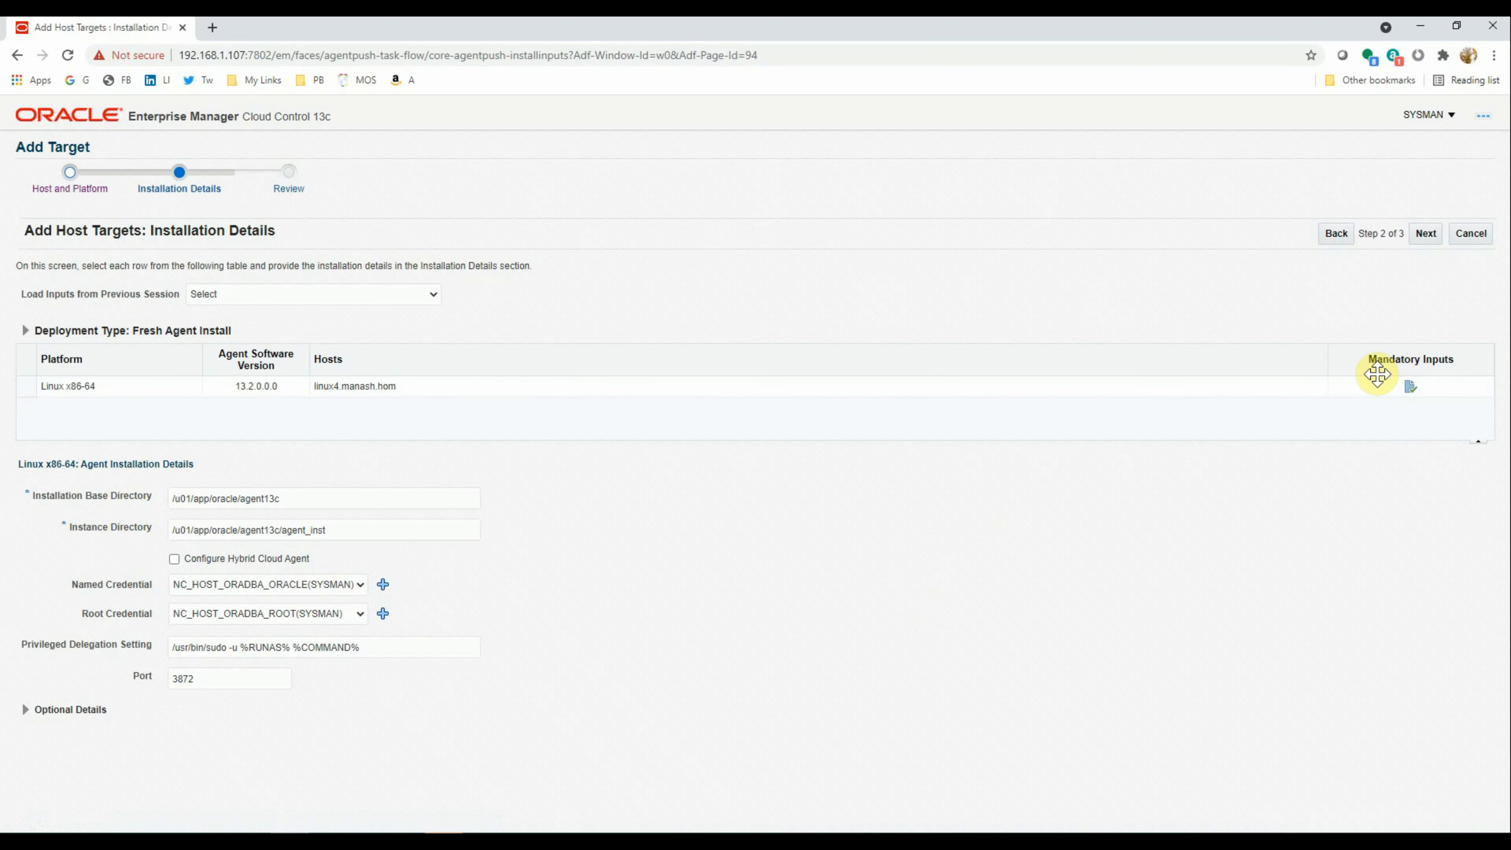
Deploy the agent from the Review page and refresh progress every 5 seconds
{"action": "left_click", "coordinate": [1427, 234]}
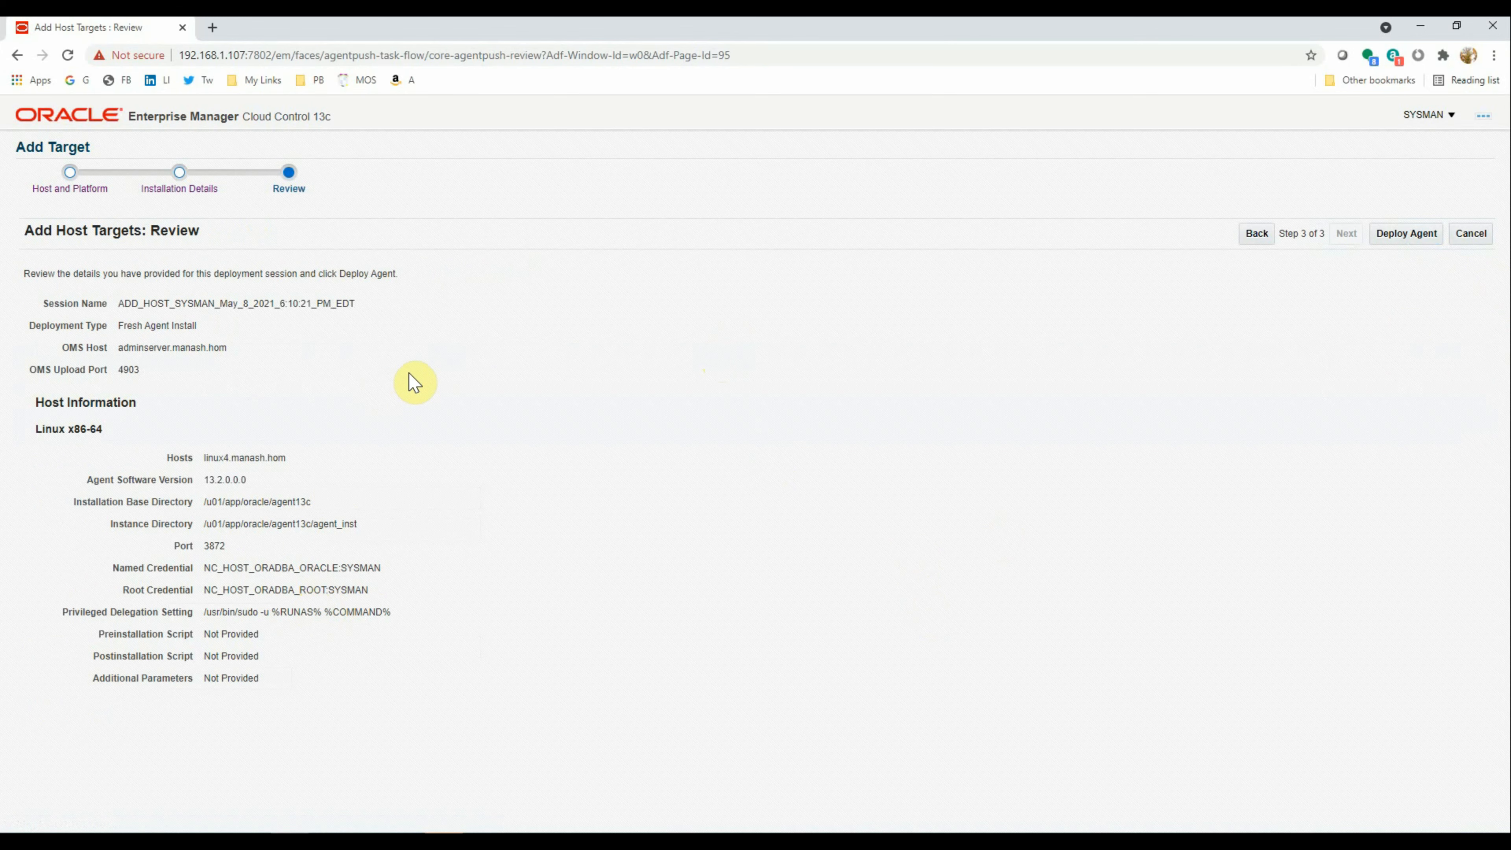
{"action": "left_click", "coordinate": [1395, 234]}
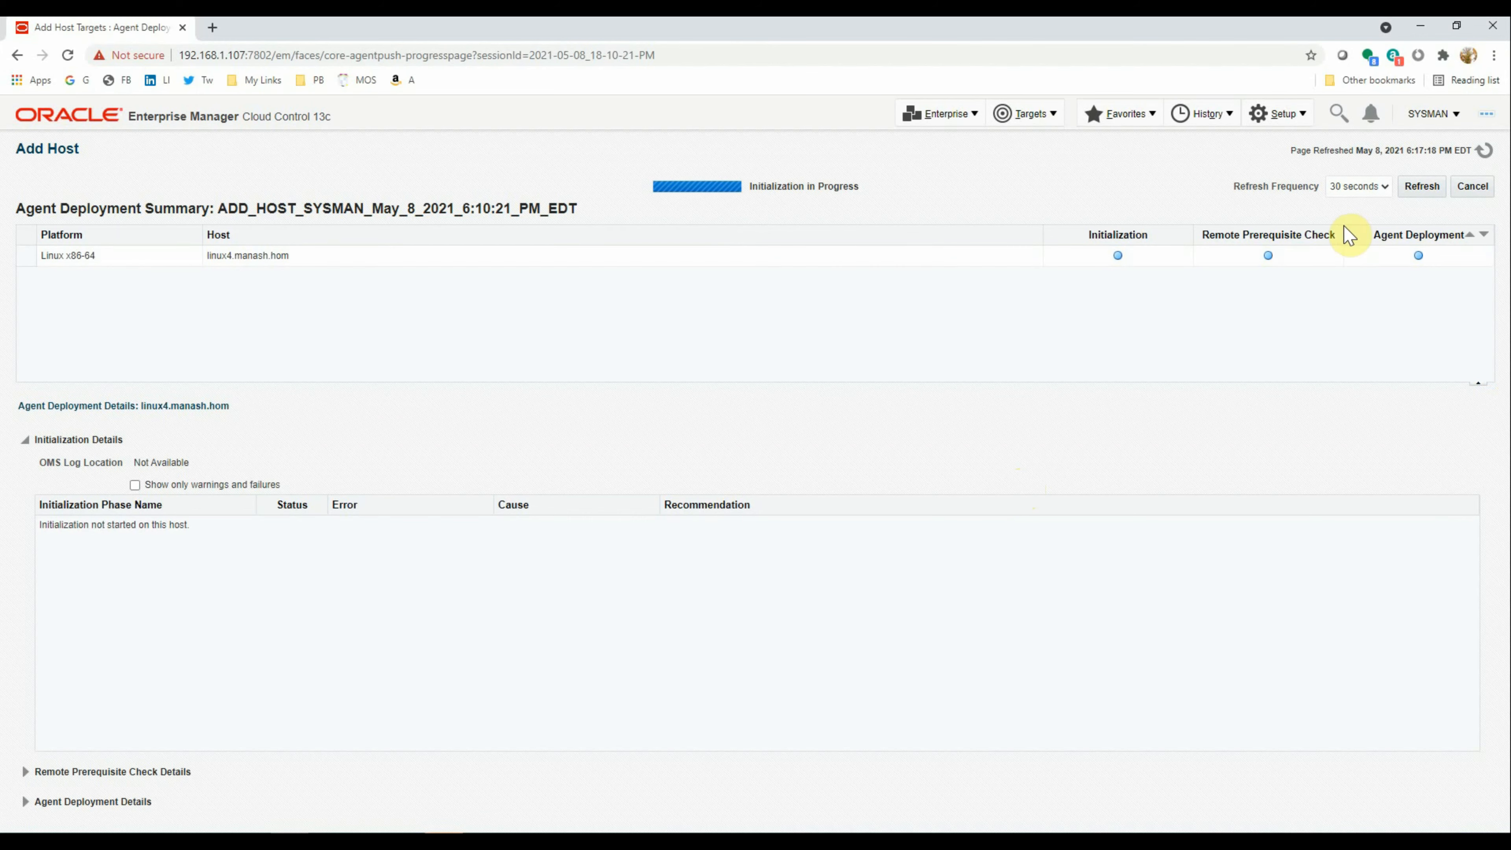
{"action": "left_click", "coordinate": [1365, 187]}
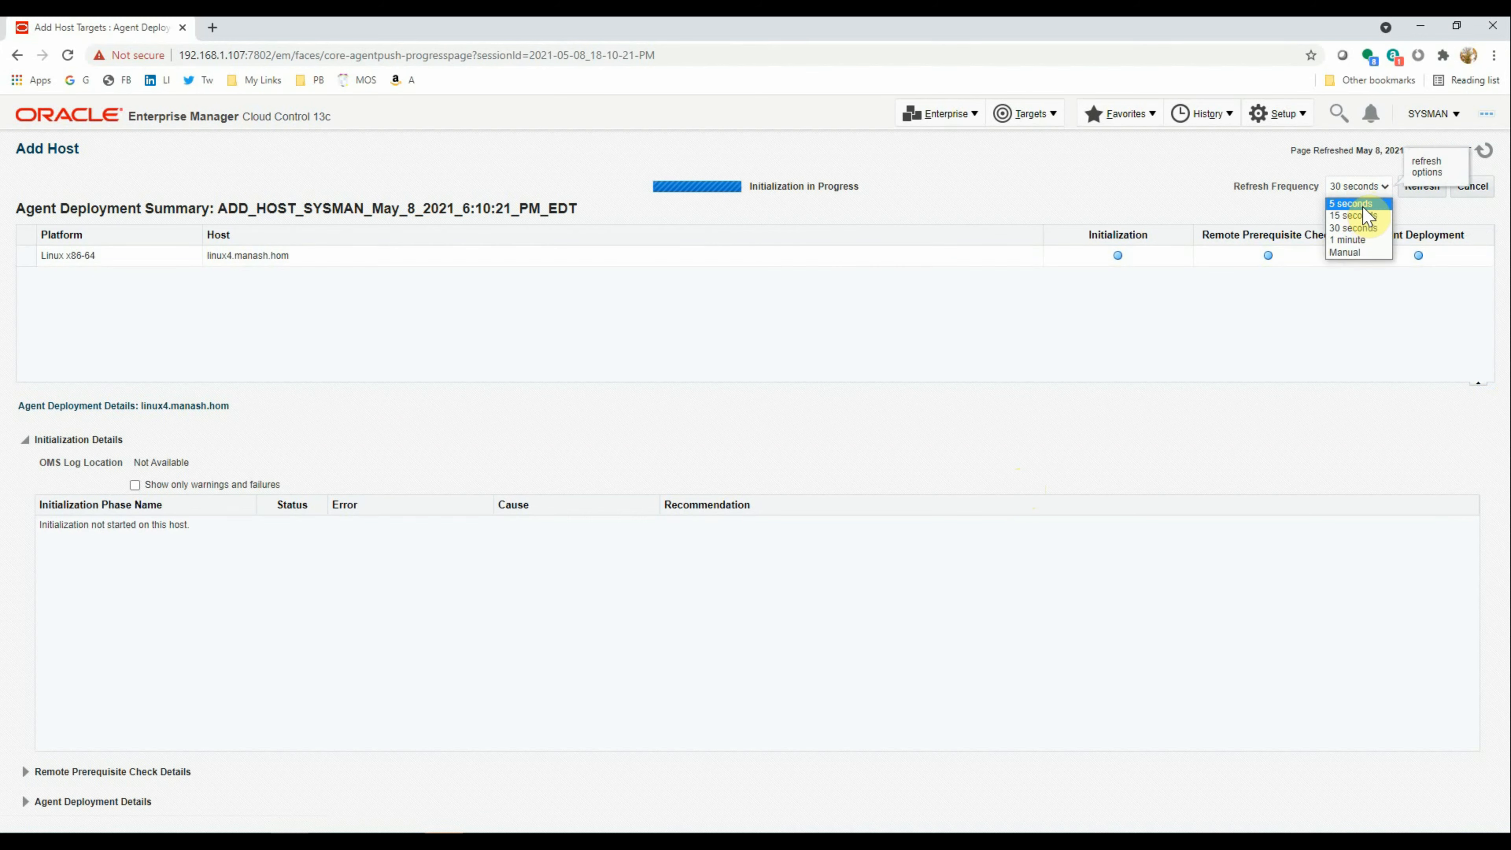
{"action": "left_click", "coordinate": [1366, 204]}
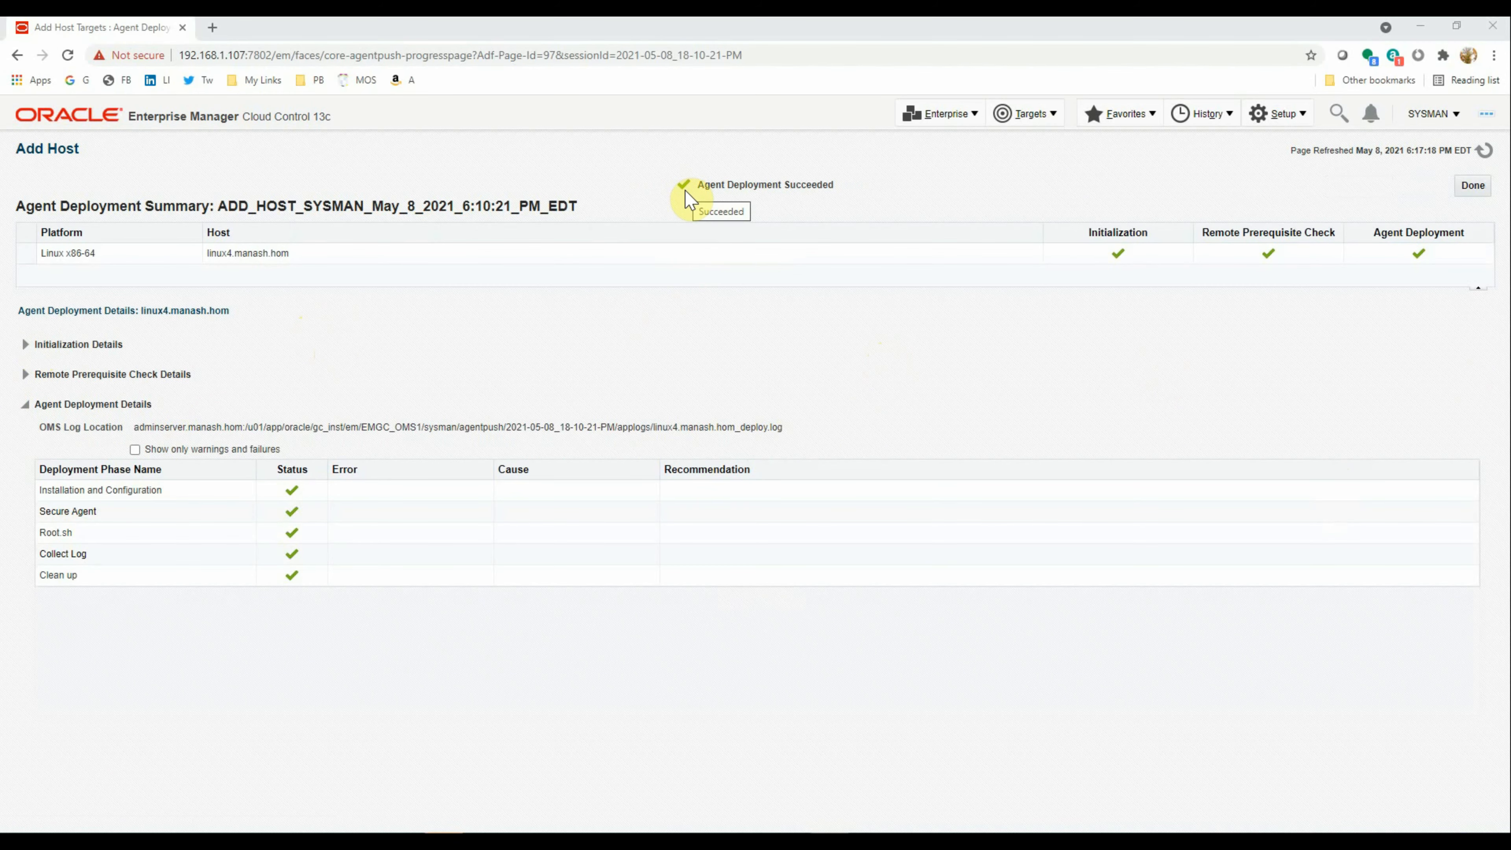
Scroll through the passed deployment checks in the summary
{"action": "key", "text": "ctrl+1"}
{"action": "left_click", "coordinate": [695, 186]}
{"action": "mouse_move", "coordinate": [677, 153]}
{"action": "left_mouse_down"}
{"action": "mouse_move", "coordinate": [655, 187]}
{"action": "mouse_move", "coordinate": [1219, 152]}
{"action": "mouse_move", "coordinate": [698, 117]}
{"action": "left_mouse_up"}
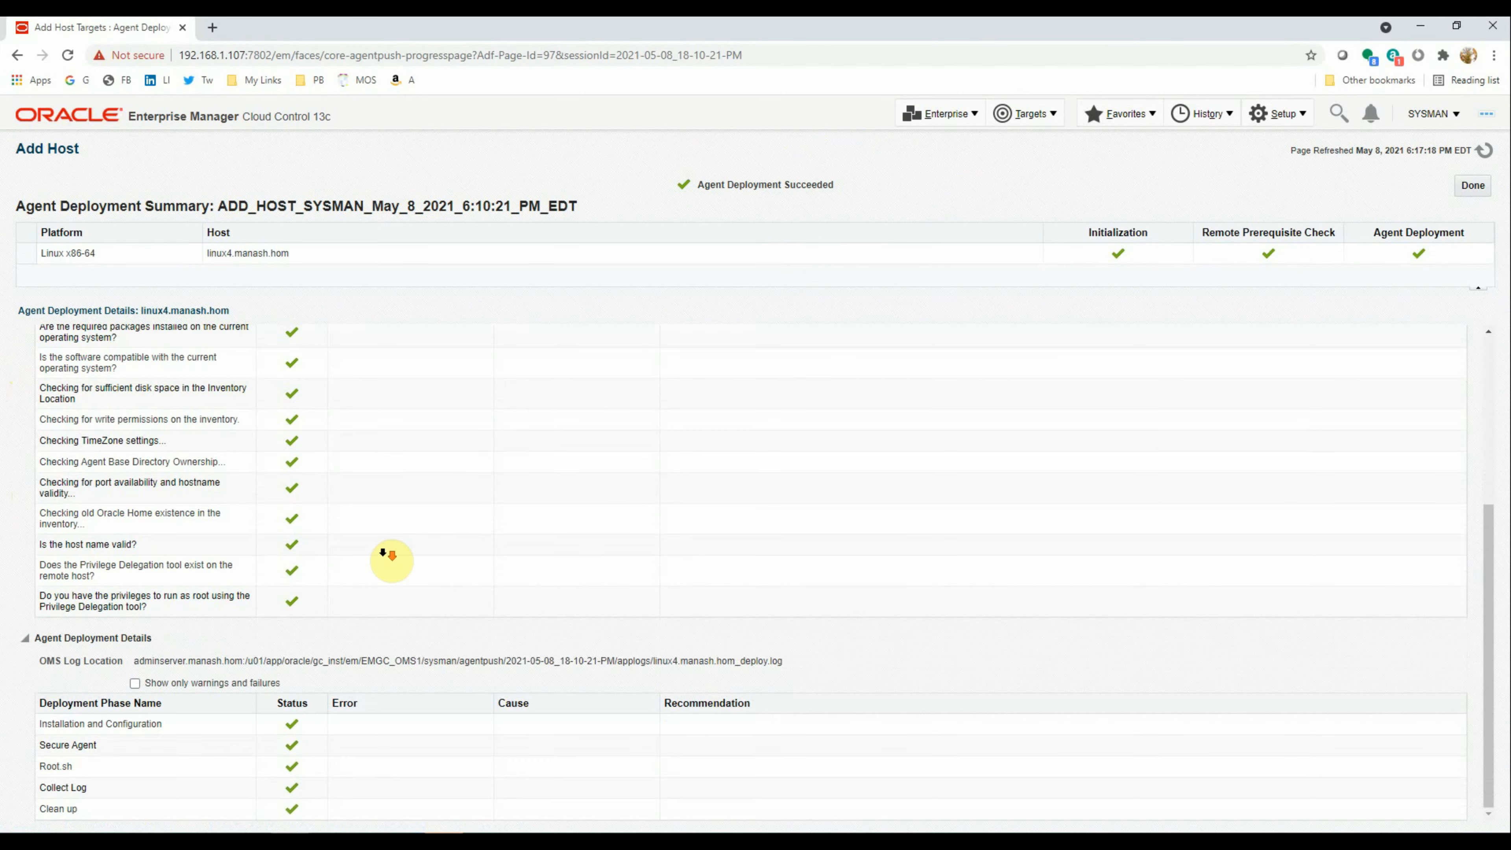
{"action": "scroll", "coordinate": [389, 556], "scroll_direction": "up", "scroll_amount": 5}
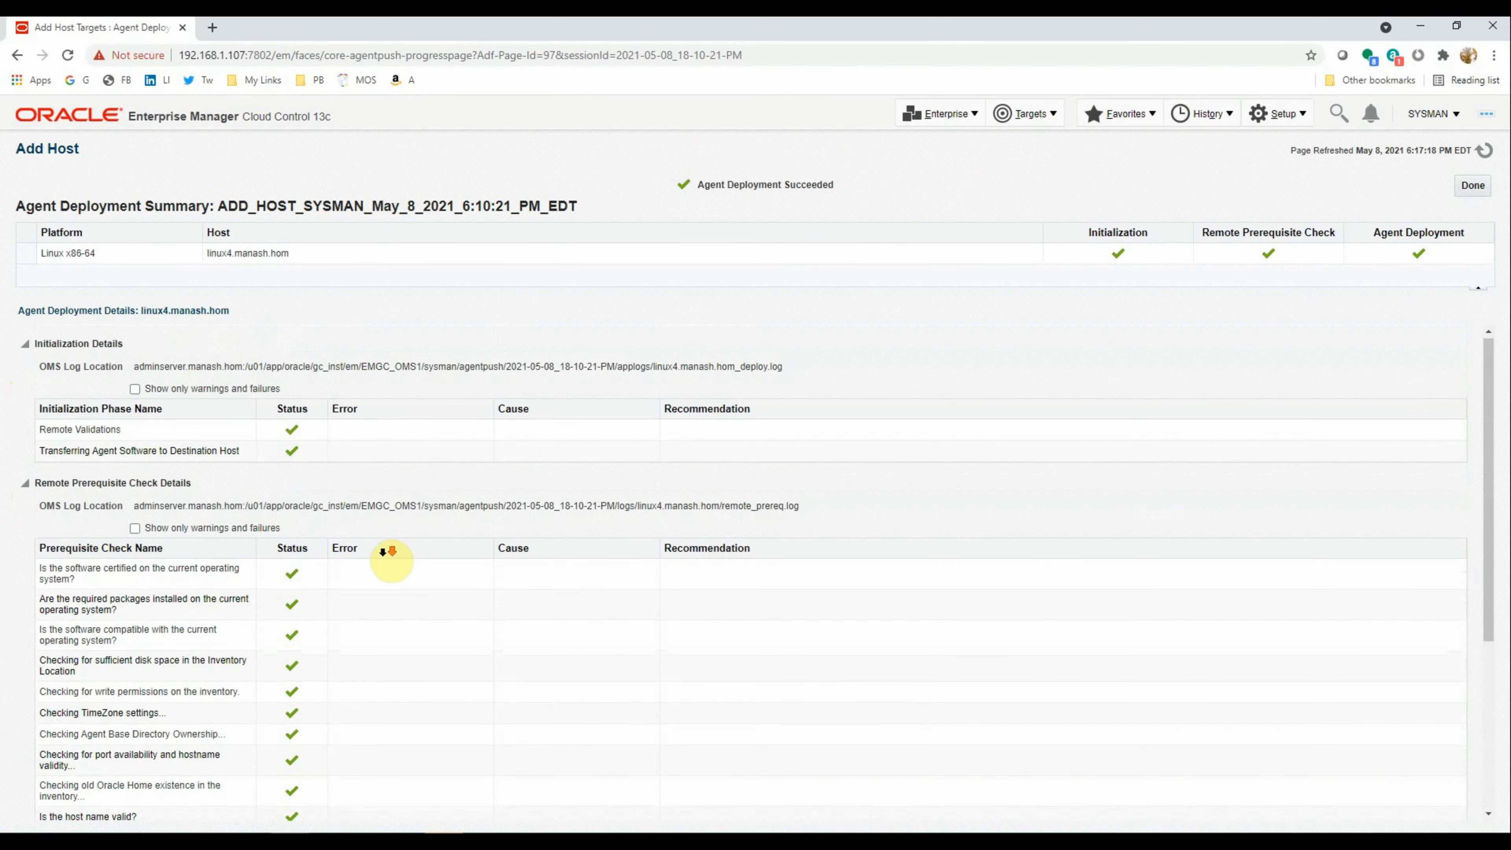
{"action": "scroll", "coordinate": [387, 552], "scroll_direction": "down", "scroll_amount": 3}
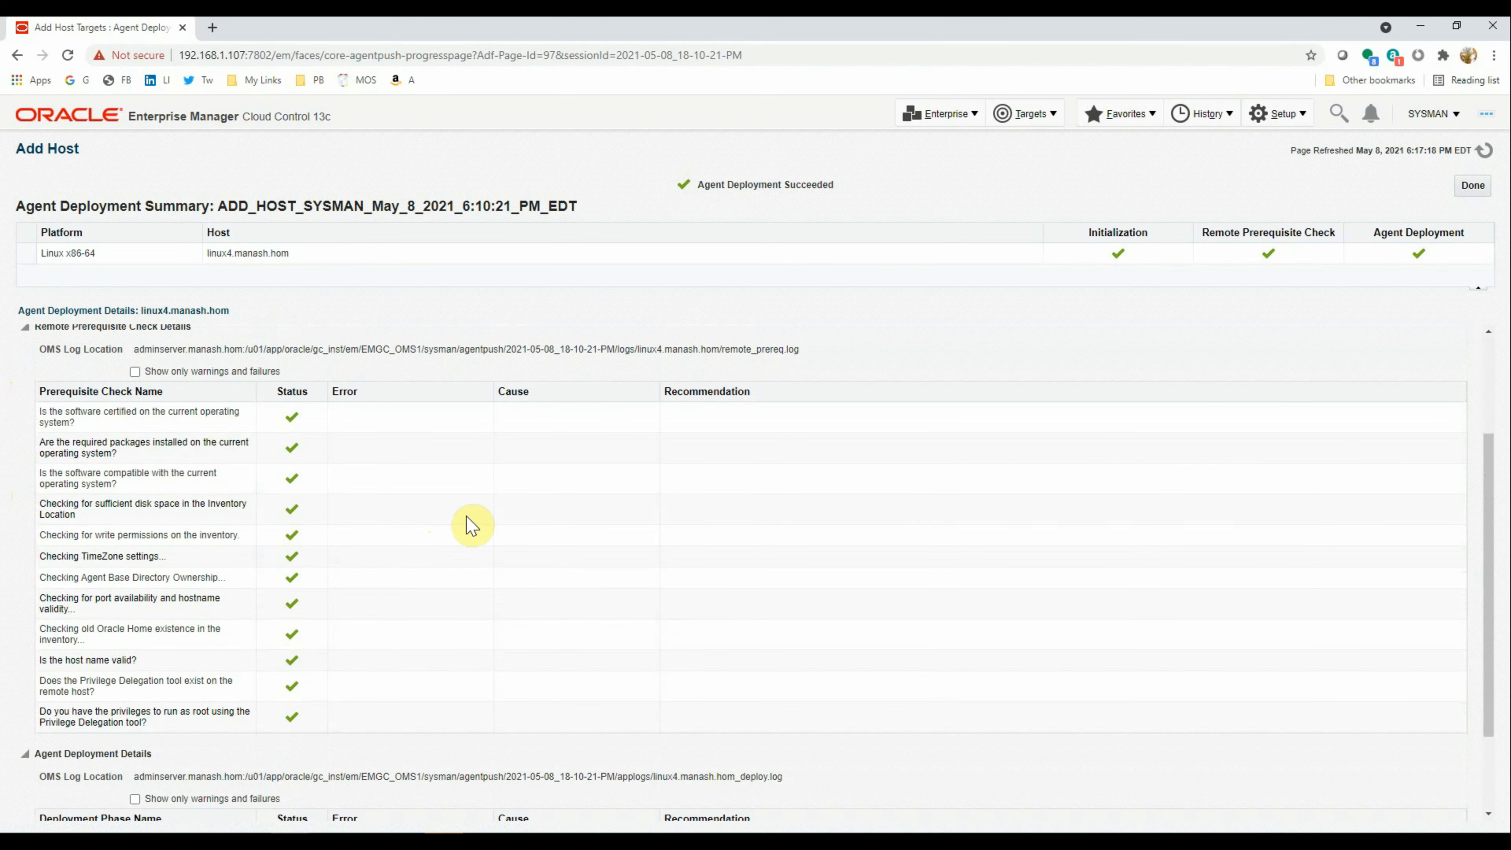
{"action": "scroll", "coordinate": [386, 665], "scroll_direction": "down", "scroll_amount": 1}
{"action": "scroll", "coordinate": [387, 665], "scroll_direction": "down", "scroll_amount": 2}
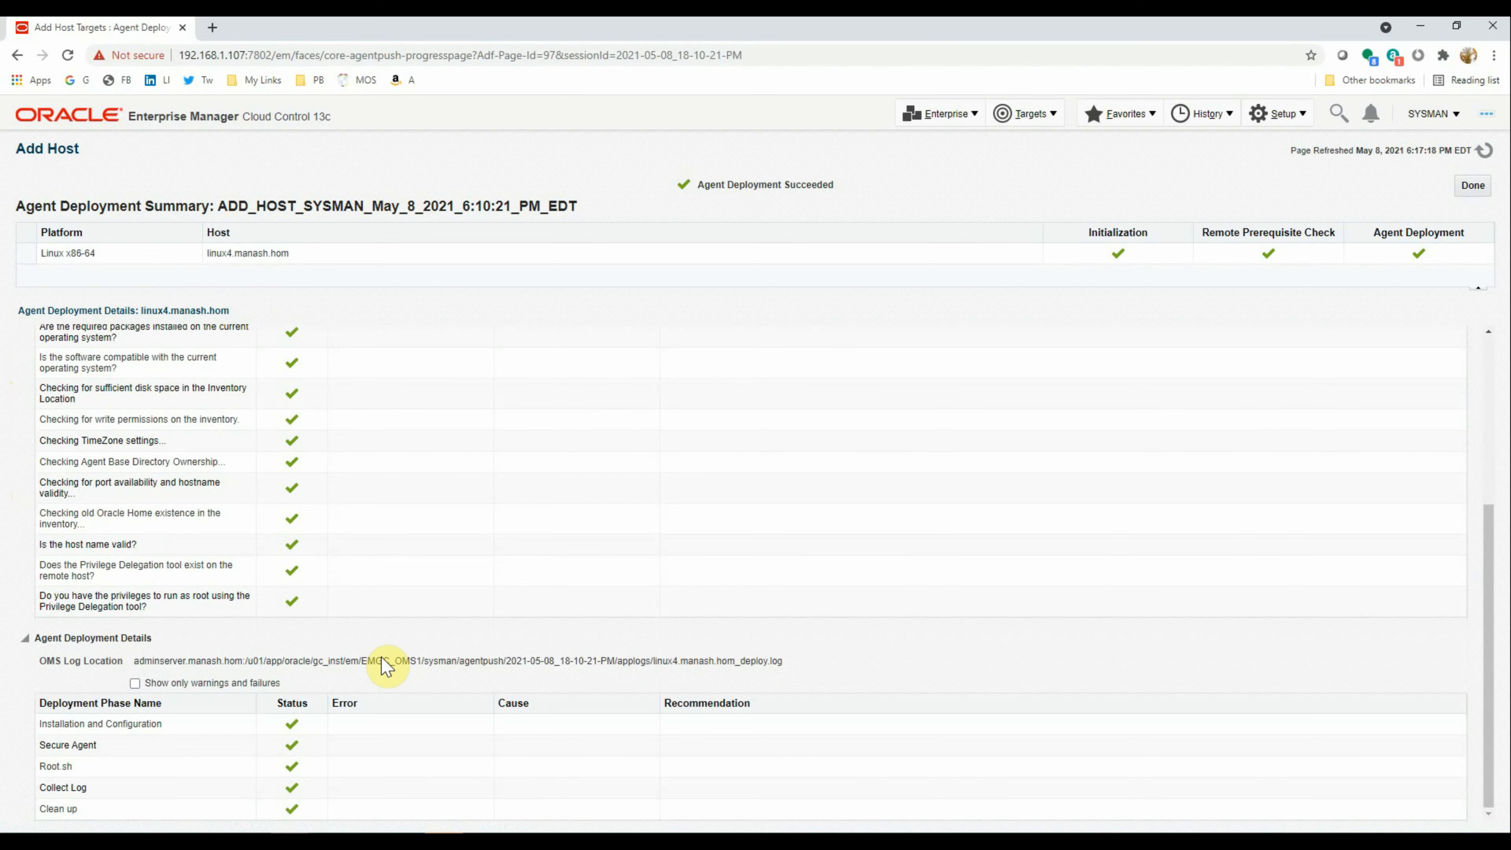
{"action": "scroll", "coordinate": [388, 665], "scroll_direction": "up", "scroll_amount": 5}
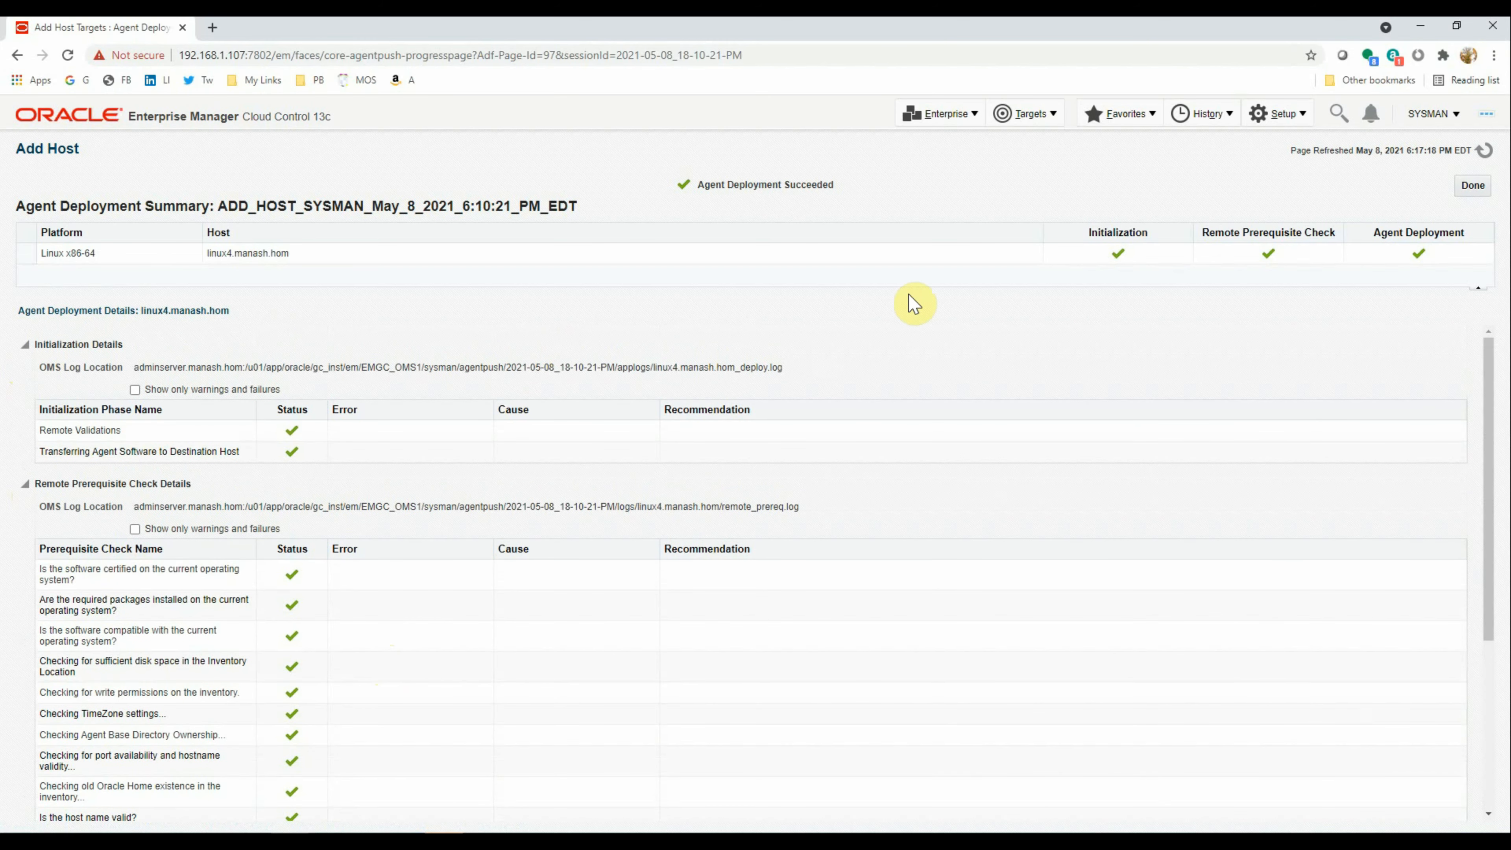
Close the deployment summary with Done and open Targets > All Targets
{"action": "left_click", "coordinate": [1467, 188]}
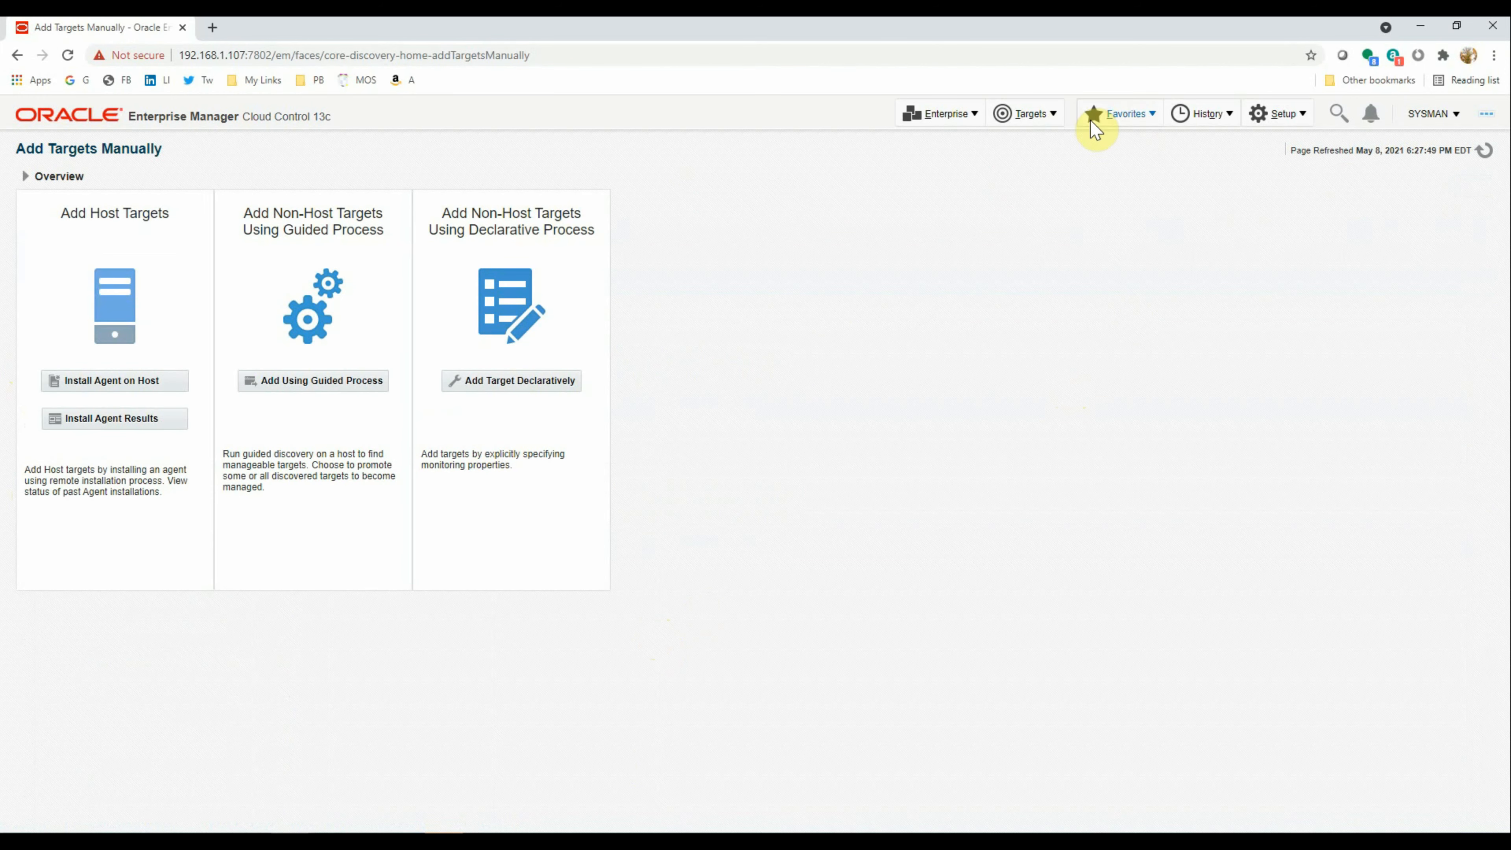
{"action": "left_click", "coordinate": [1034, 118]}
{"action": "left_click", "coordinate": [1032, 141]}
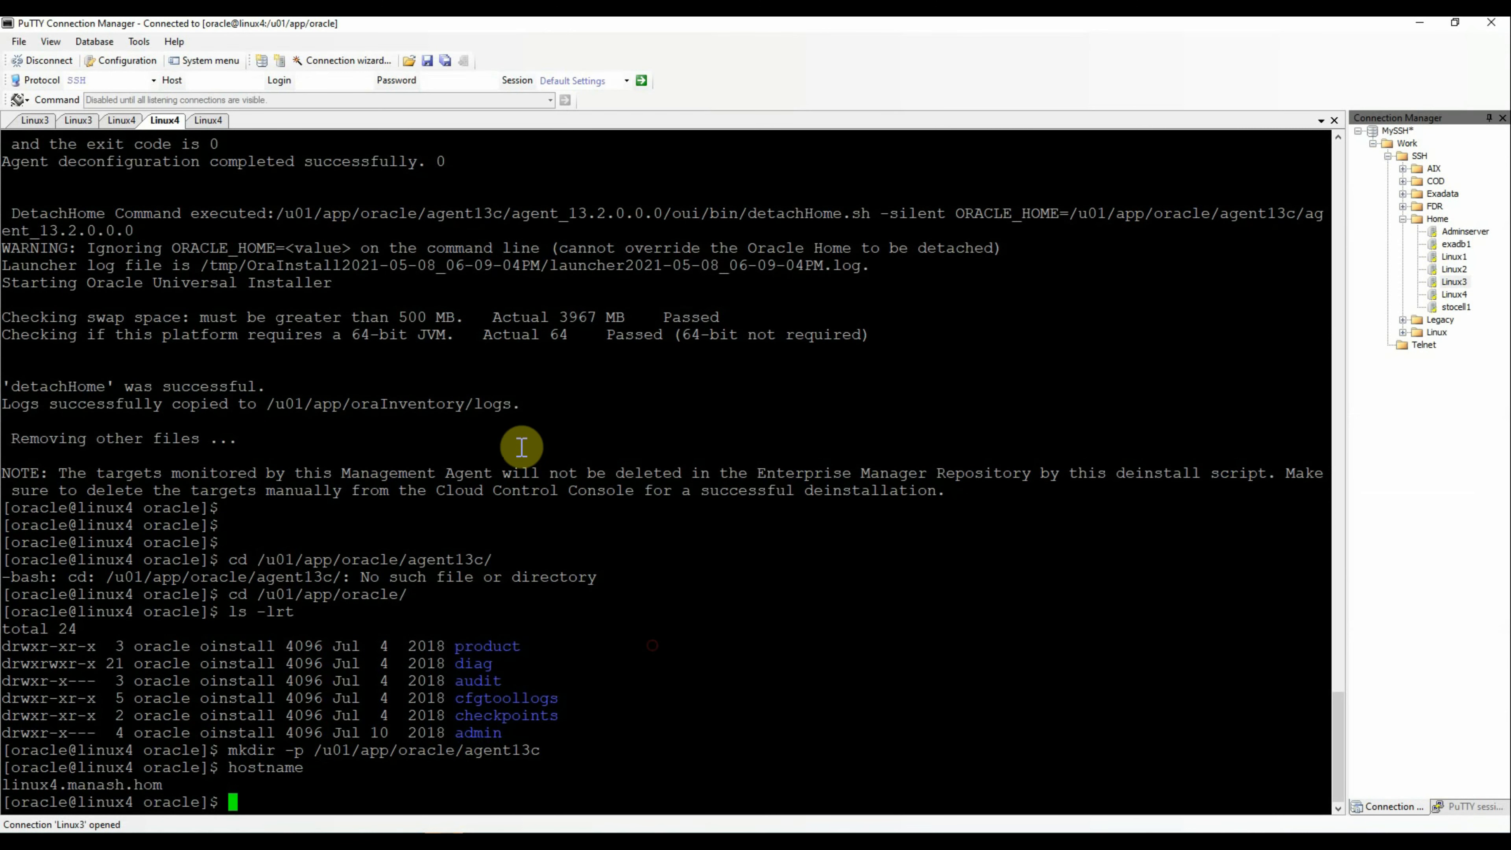
Move into the agent_13.2.0.0.0/bin folder on linux4
{"action": "key", "text": "Return"}
{"action": "type", "text": "cd agent_1"}
{"action": "key", "text": "Tab"}
{"action": "key", "text": "Return"}
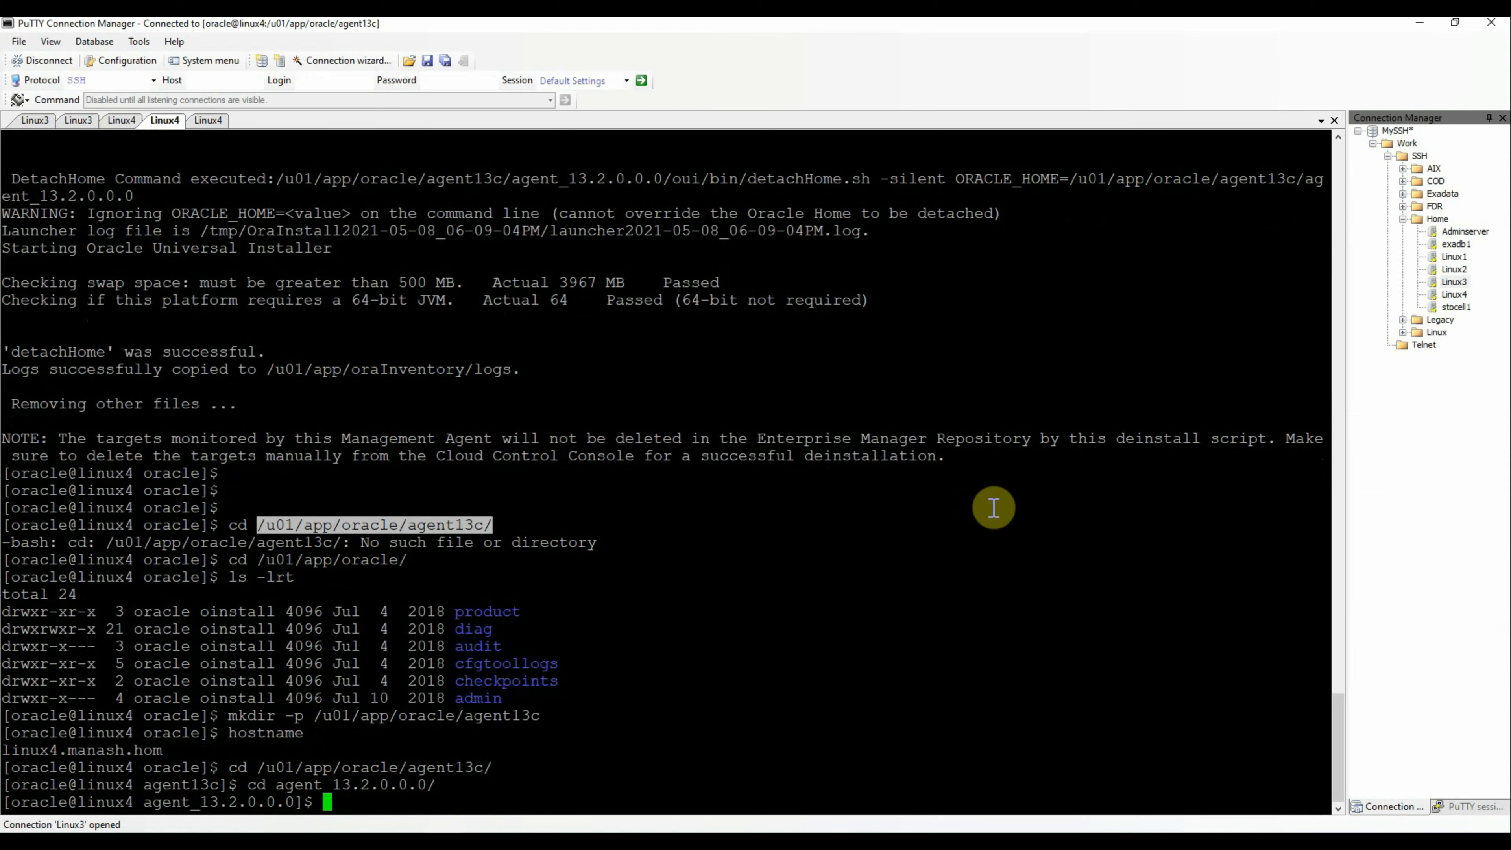
{"action": "type", "text": "cd bin"}
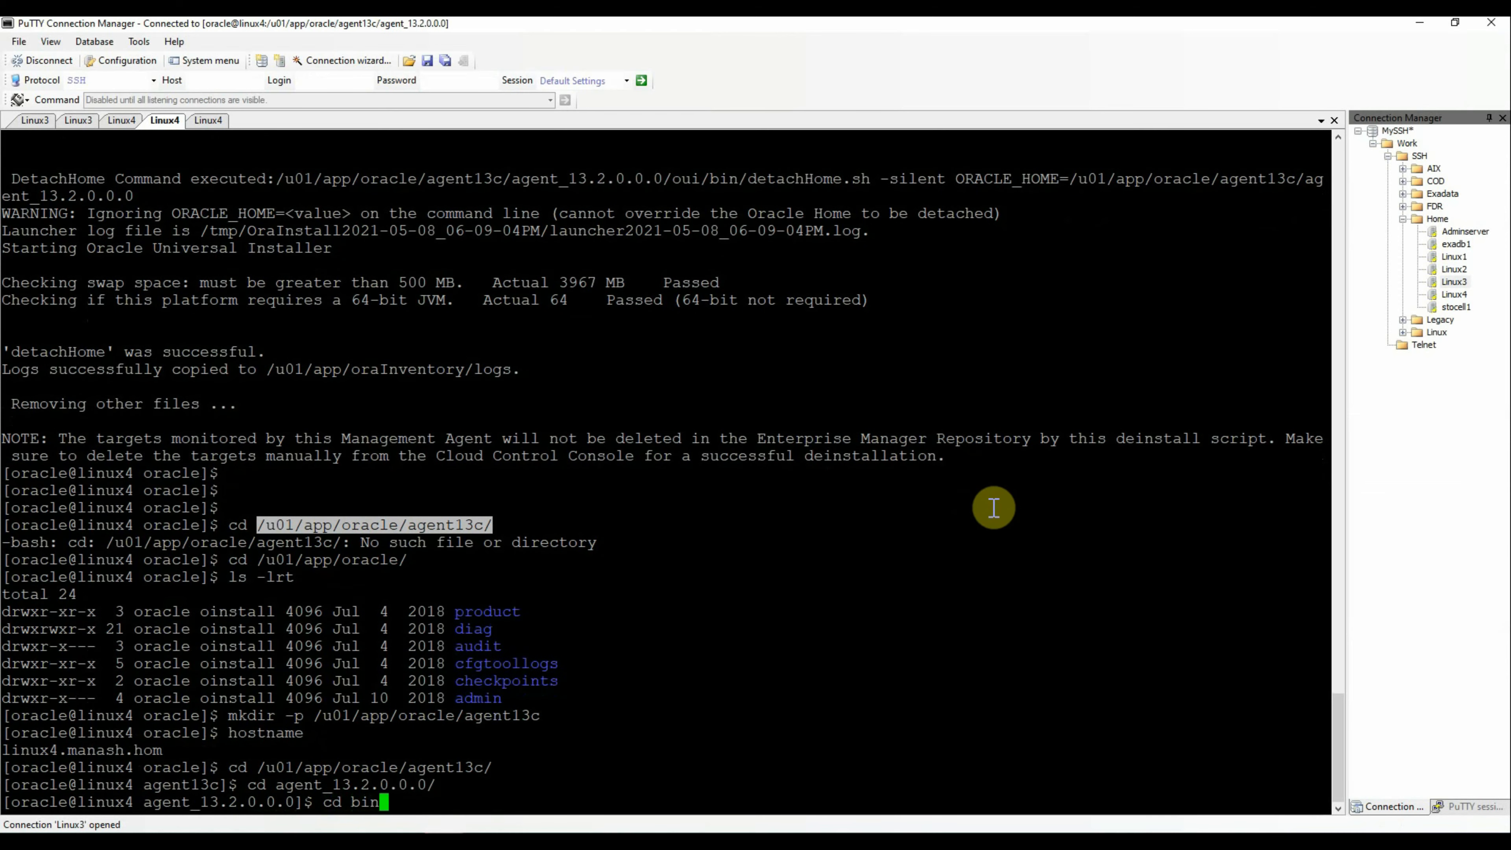
{"action": "key", "text": "Return"}
{"action": "key", "text": "Return"}
{"action": "key", "text": "Return"}
Run ./emctl status agent and highlight the 'Agent is Running and Ready' line
{"action": "type", "text": "./emc"}
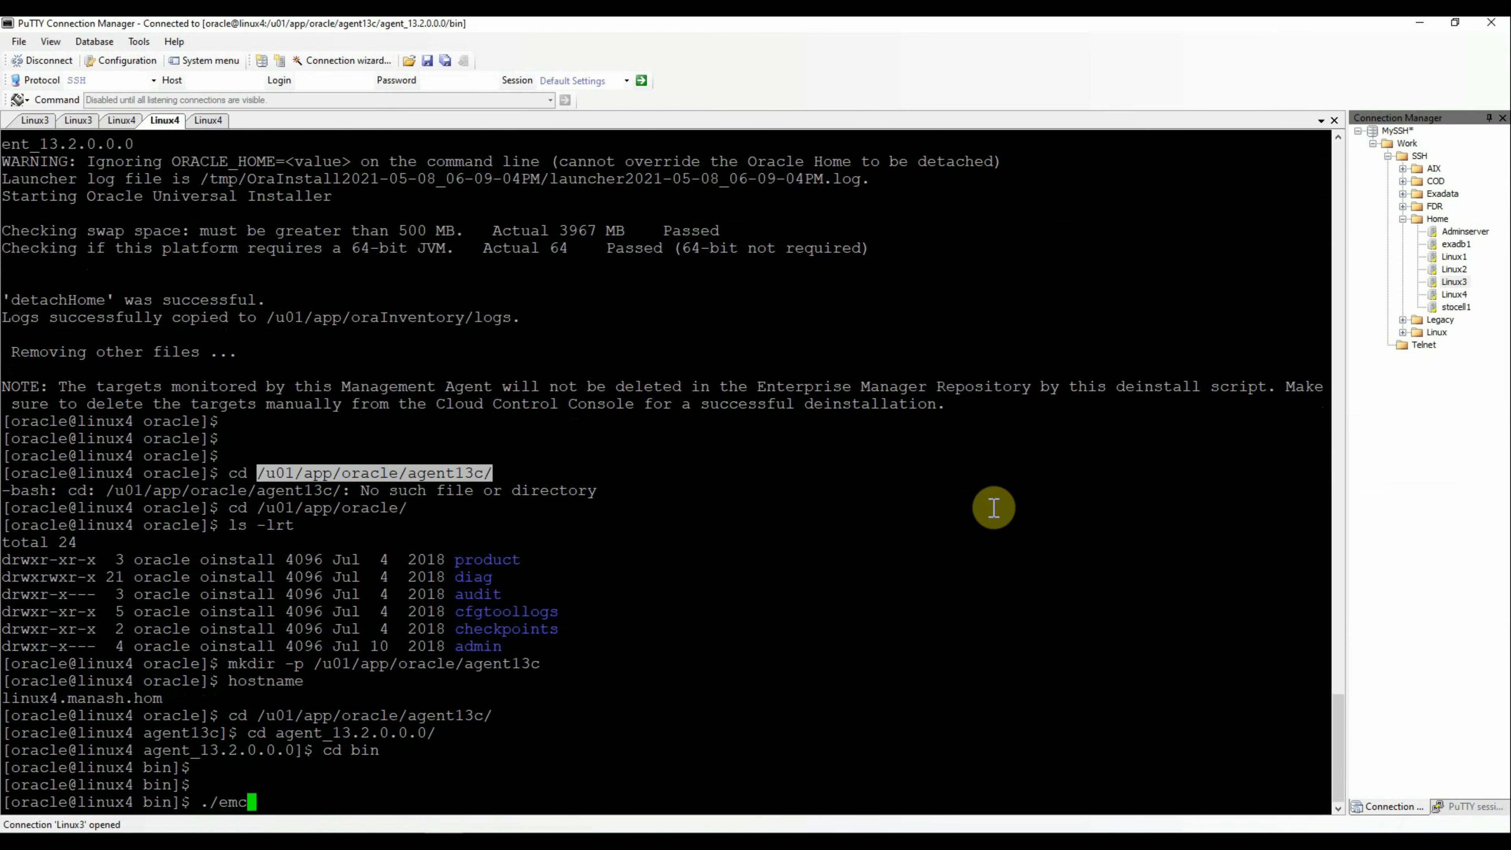
{"action": "type", "text": "tl status agent"}
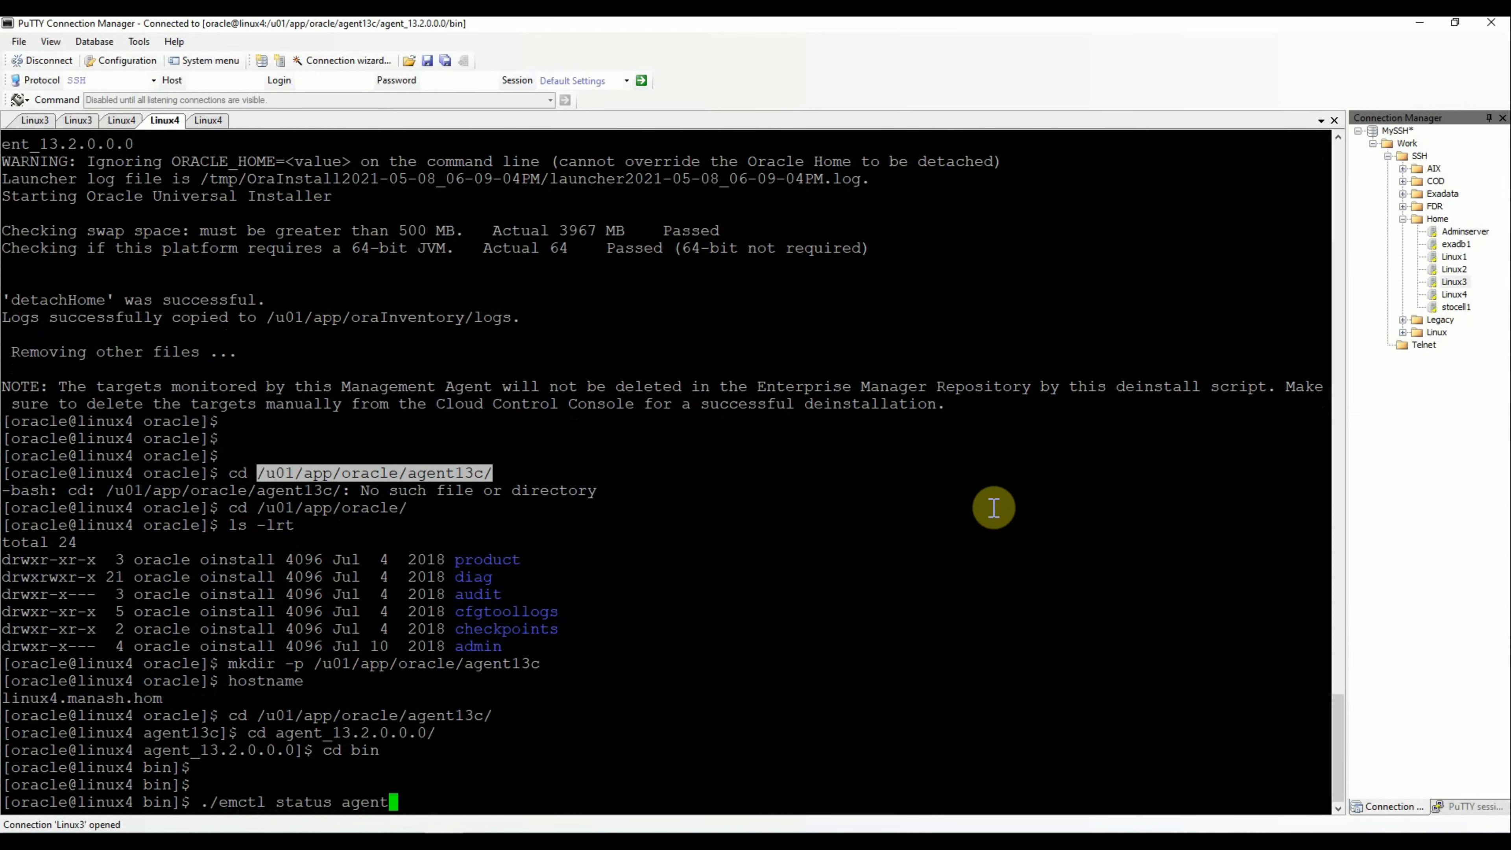
{"action": "key", "text": "Return"}
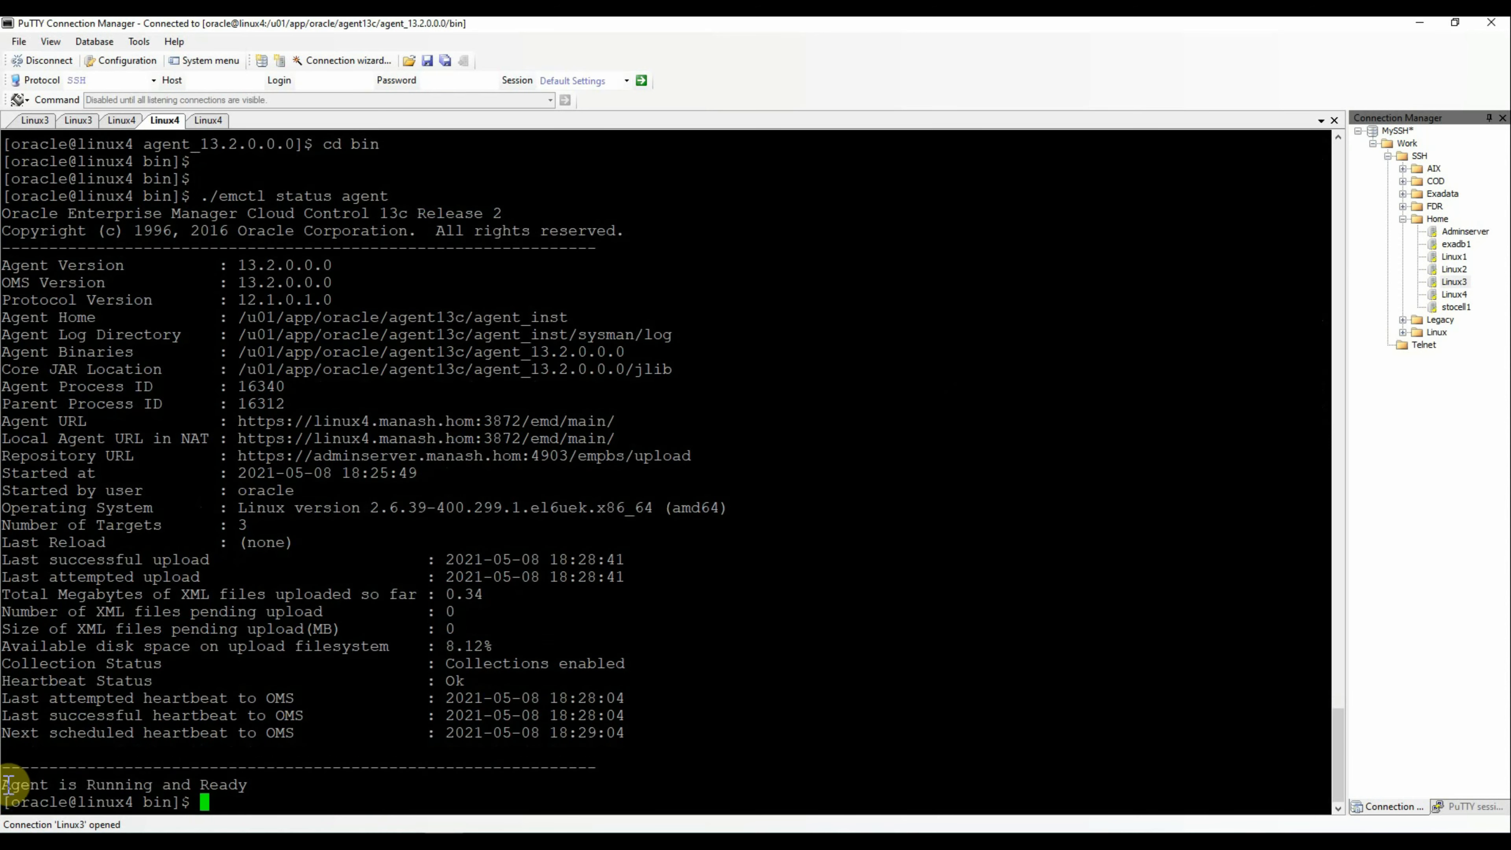
{"action": "left_click_drag", "start_coordinate": [3, 785], "coordinate": [303, 782]}
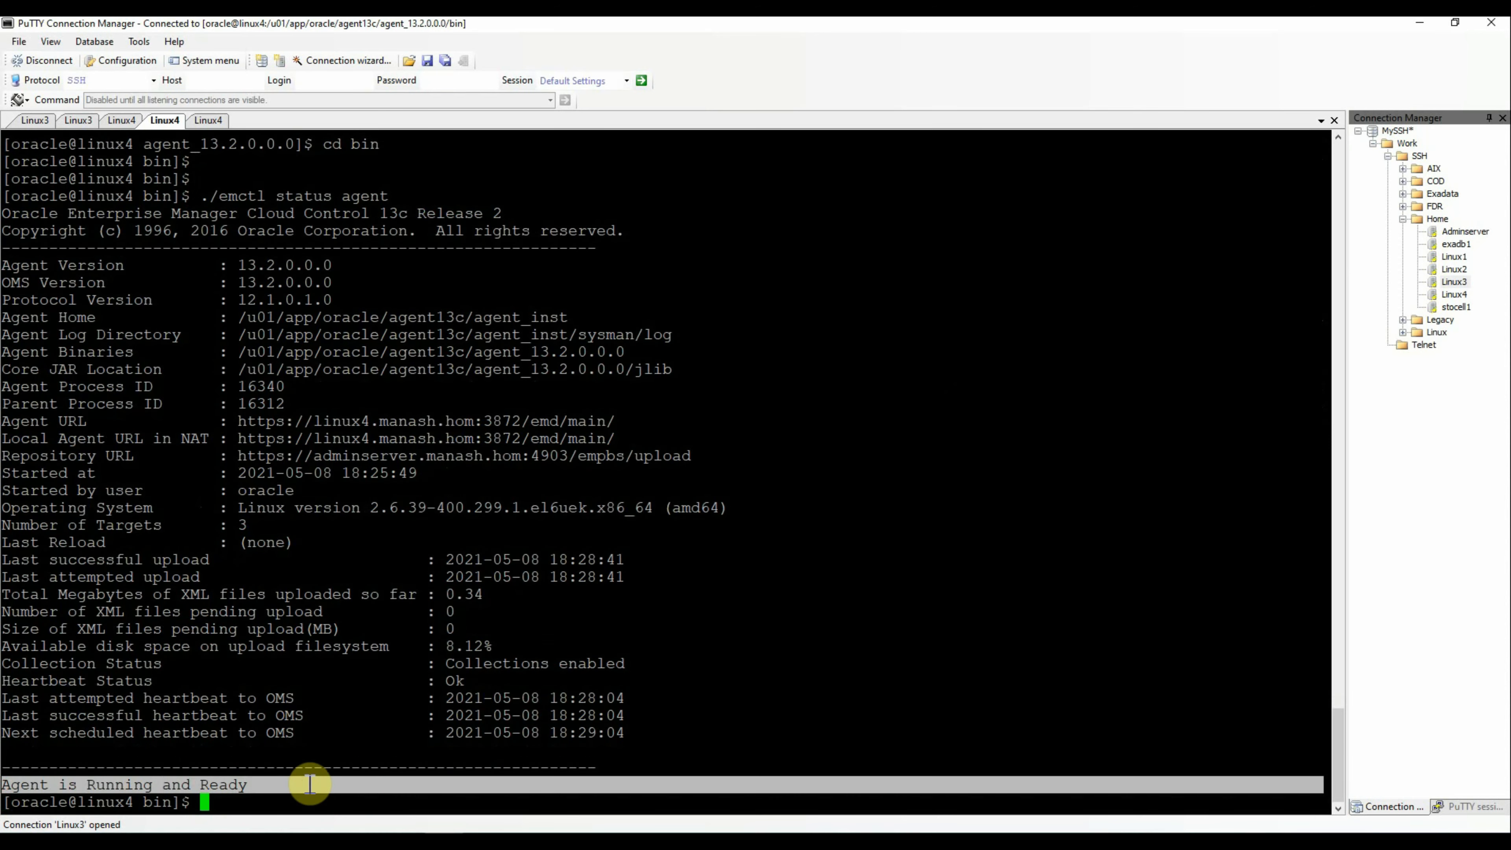
{"action": "left_click", "coordinate": [856, 589]}
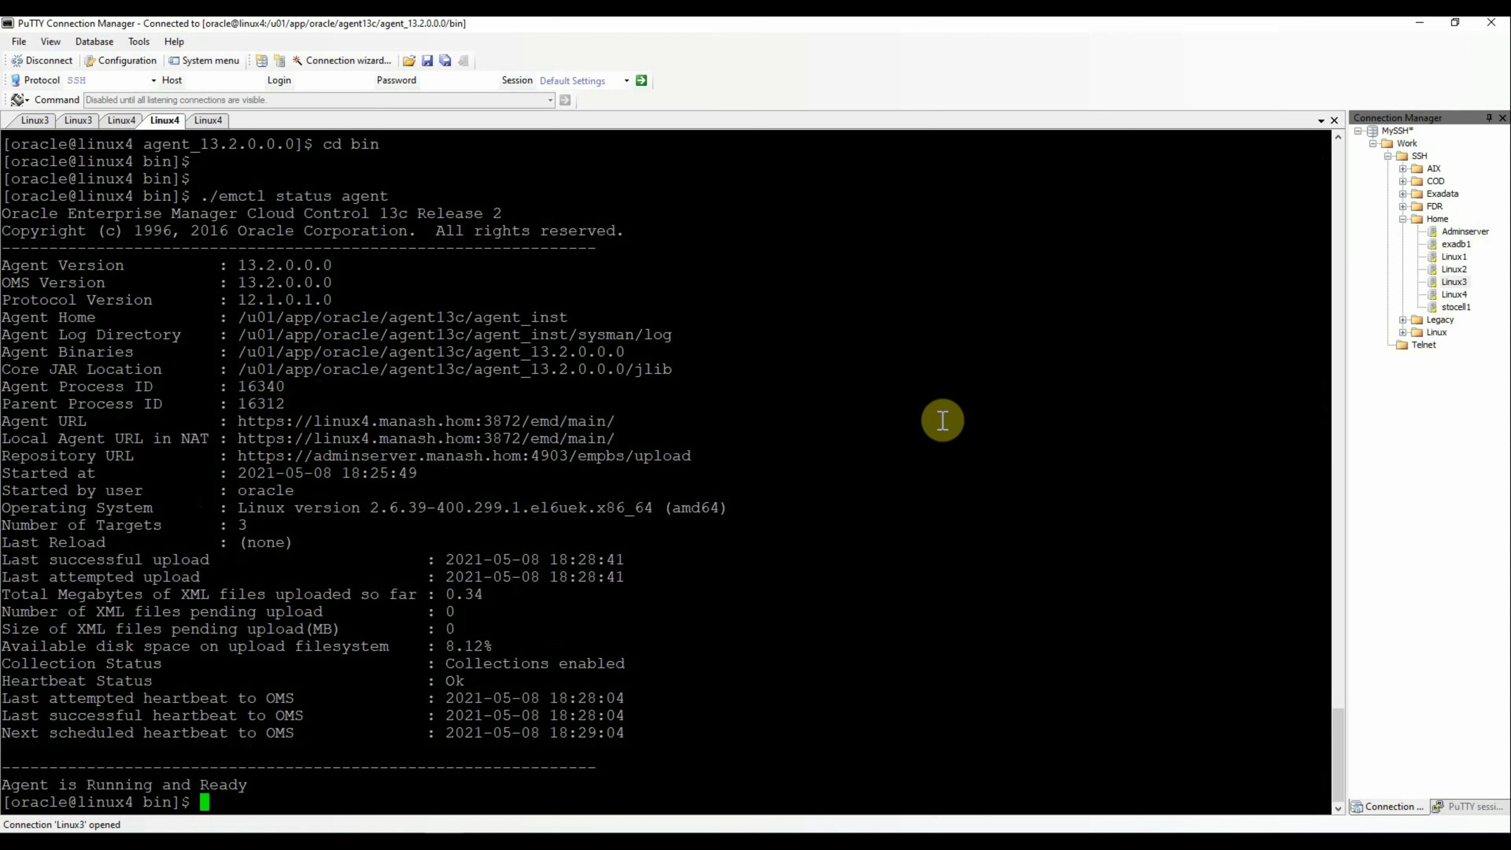